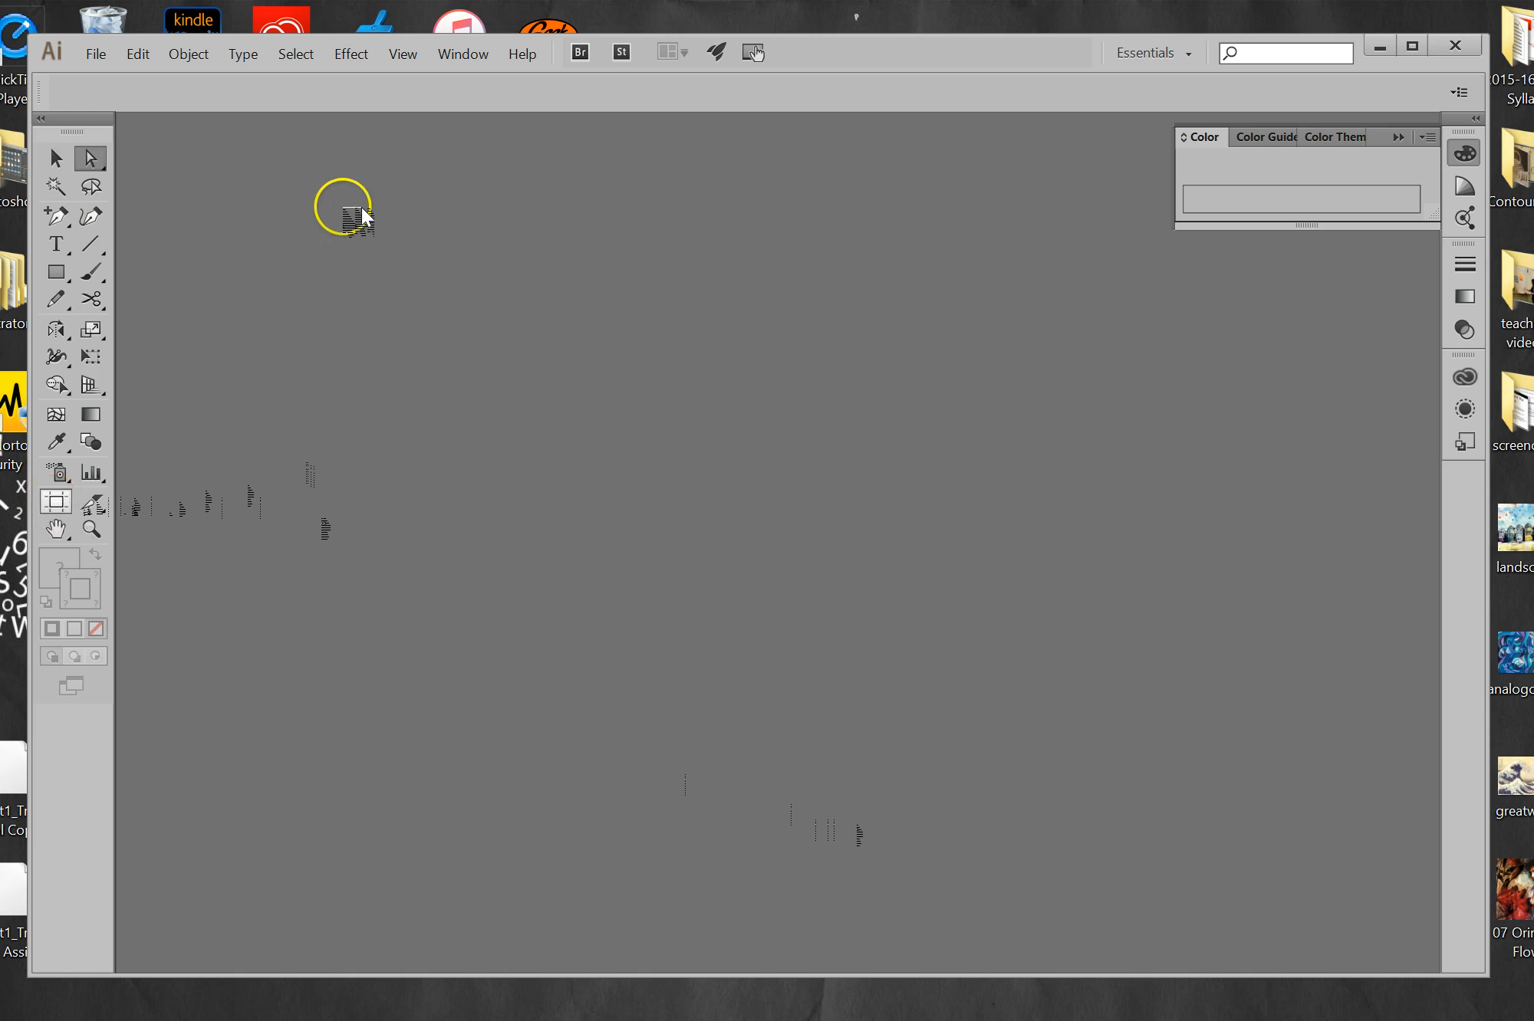
pyautogui.click(89, 243)
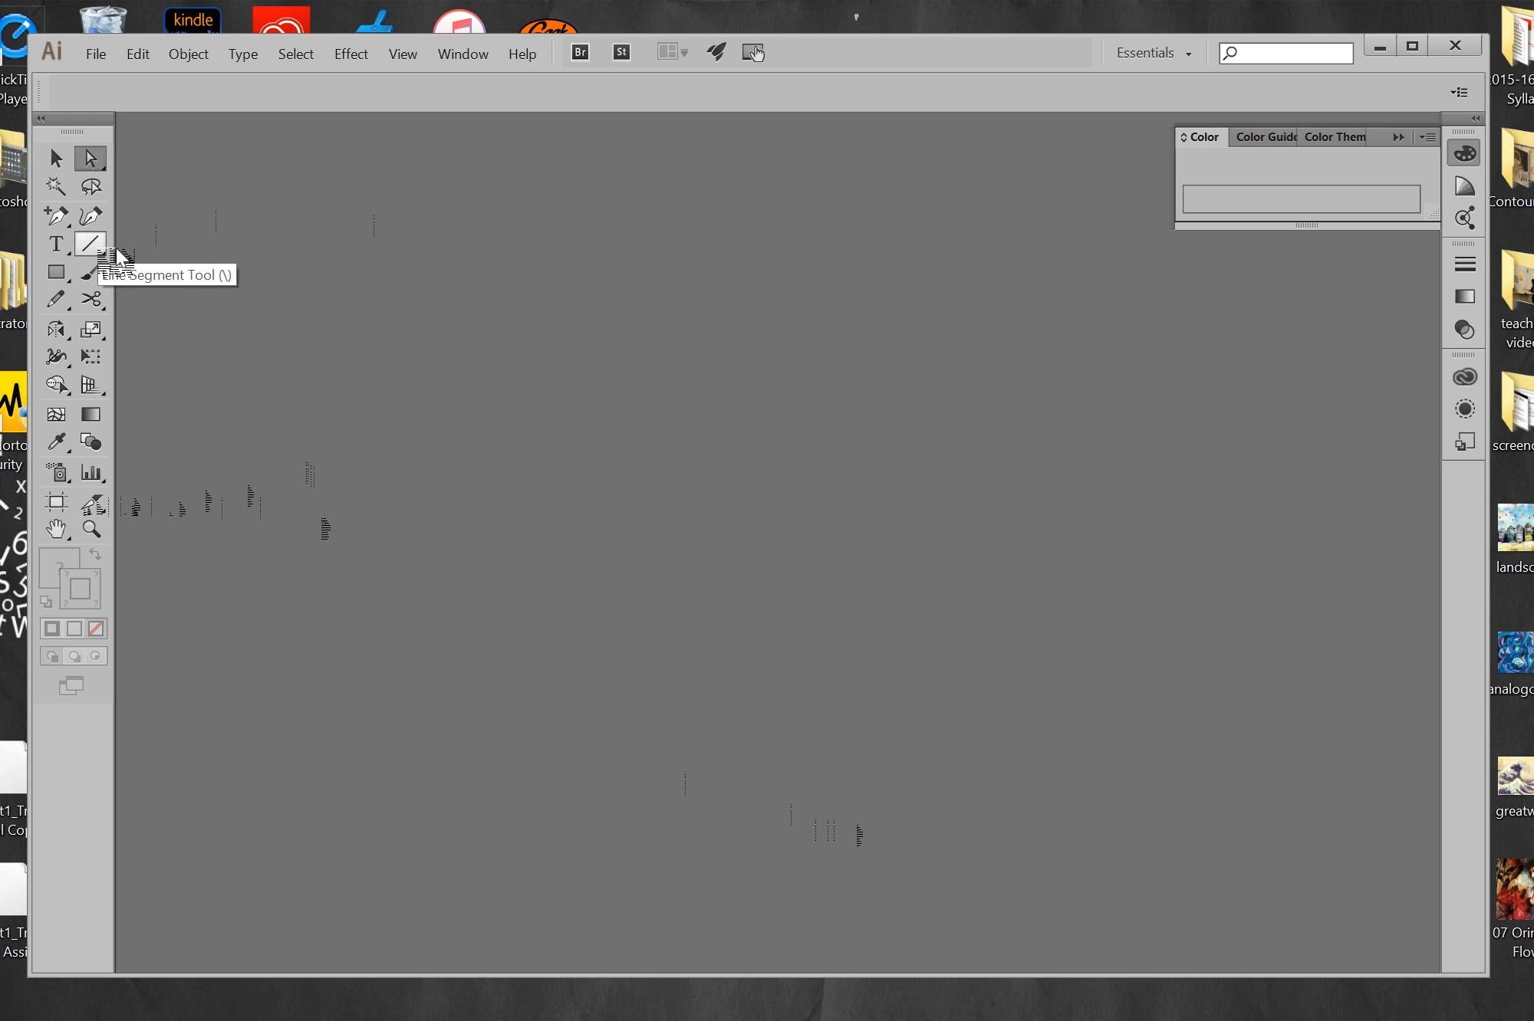
pyautogui.click(65, 218)
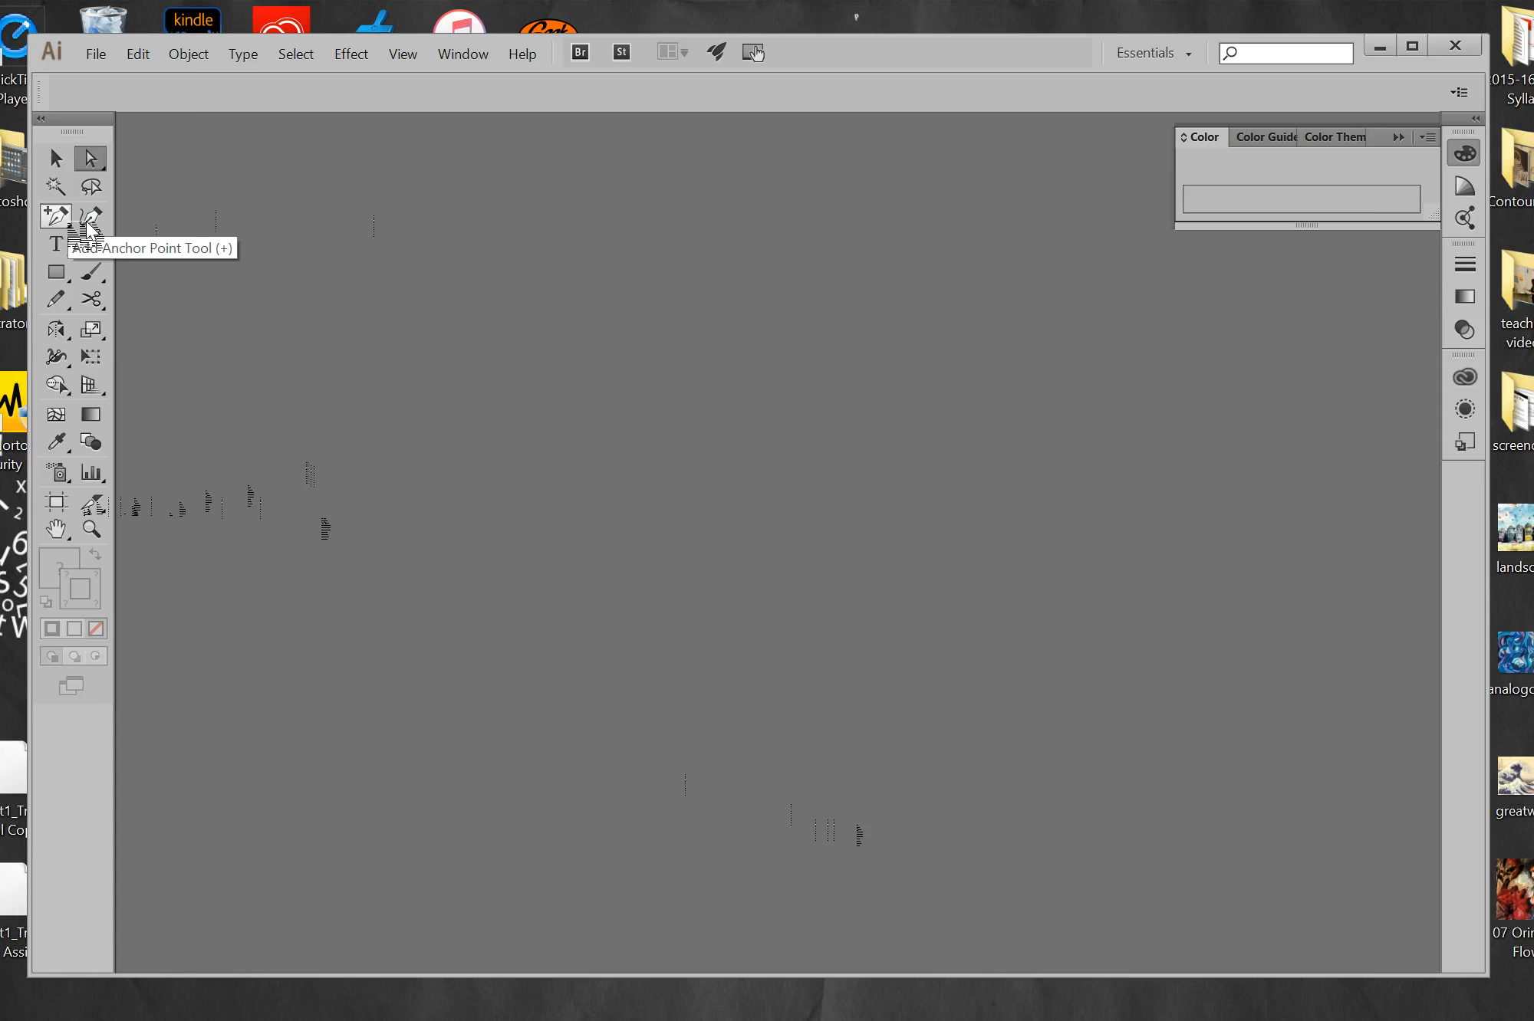
# Open the Basic Shapes document dated 11.1 from the recent files.
pyautogui.click(95, 54)
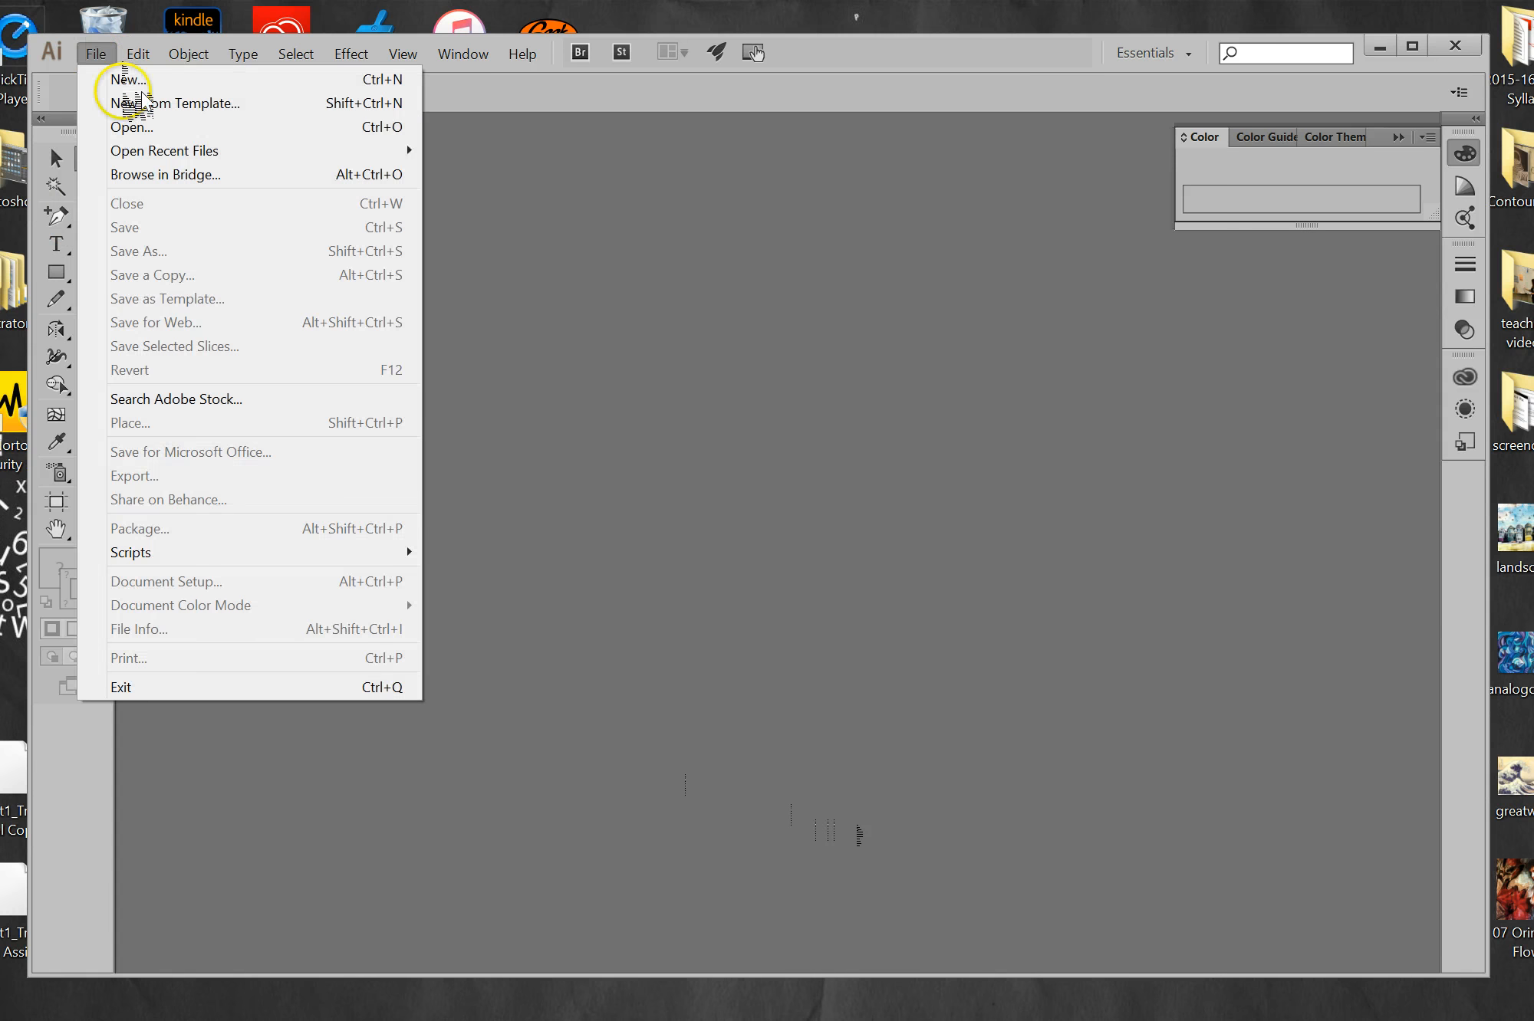
pyautogui.moveTo(163, 150)
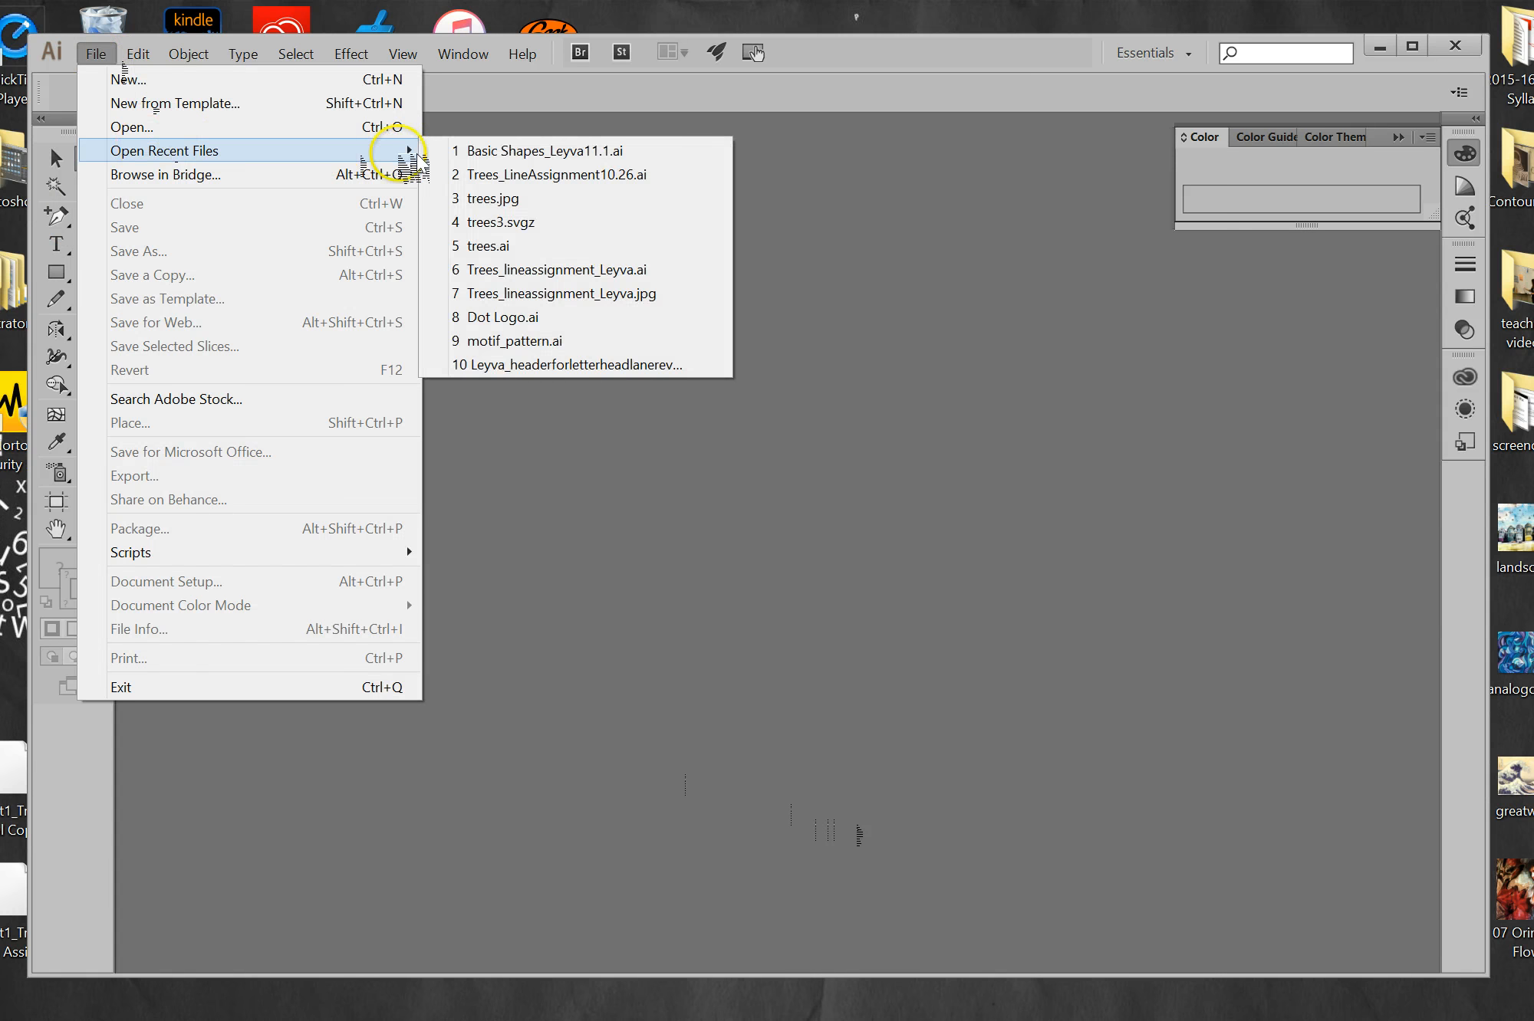
pyautogui.click(488, 151)
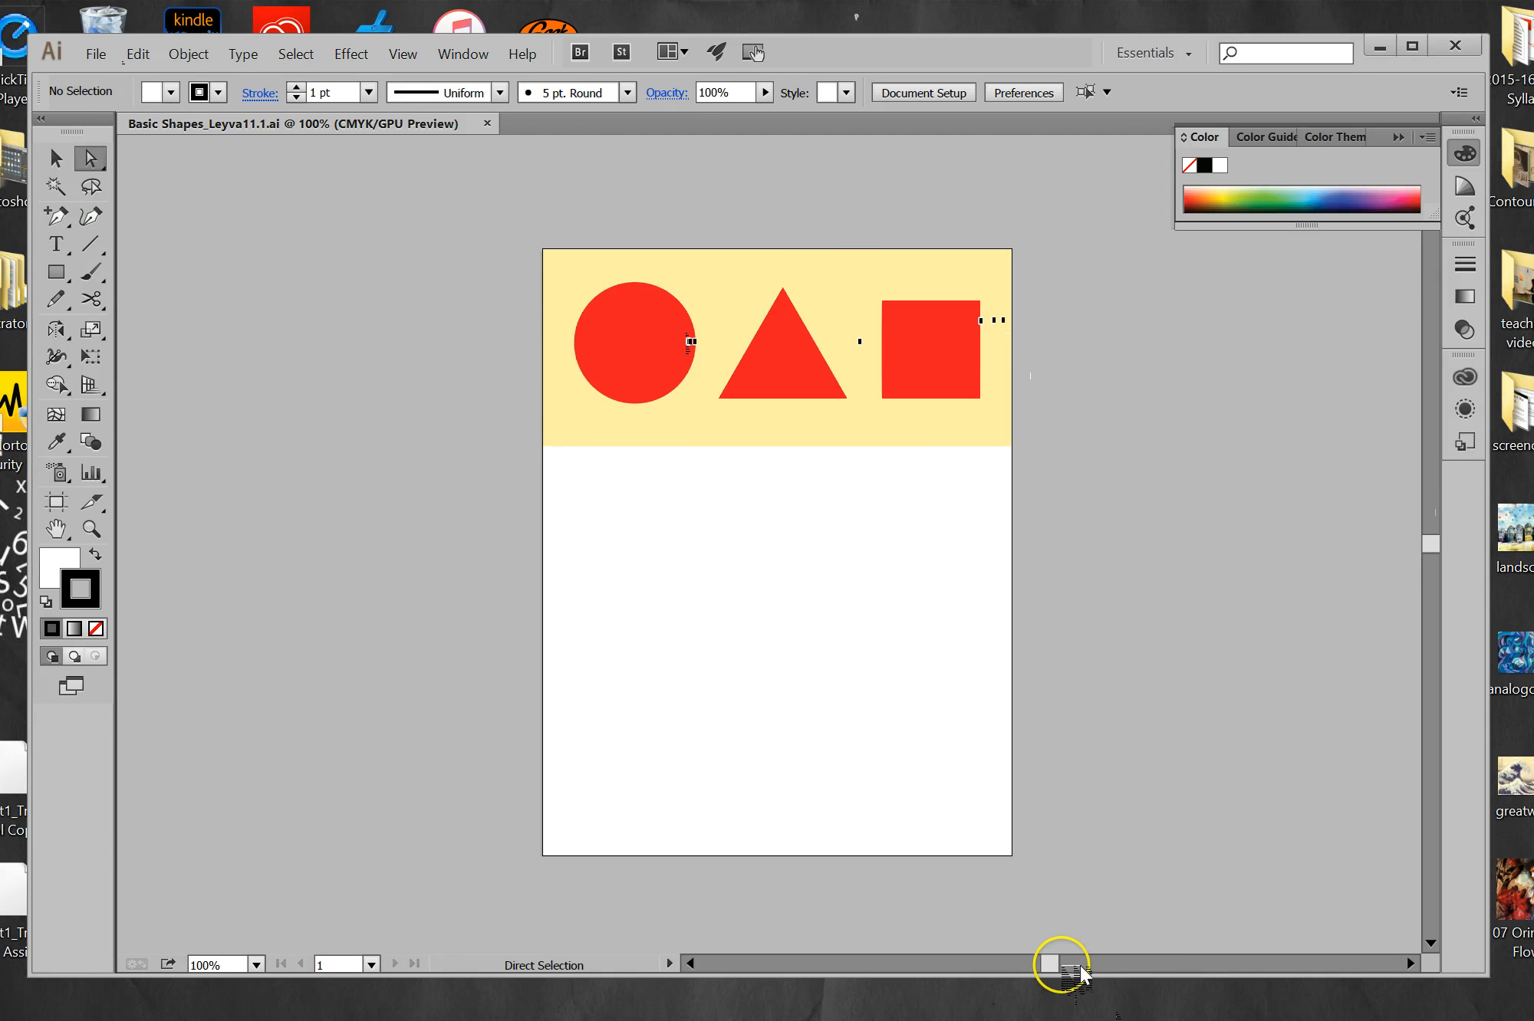
# Show the rulers along the edges of the document.
pyautogui.moveTo(1051, 963); pyautogui.dragTo(1060, 965)
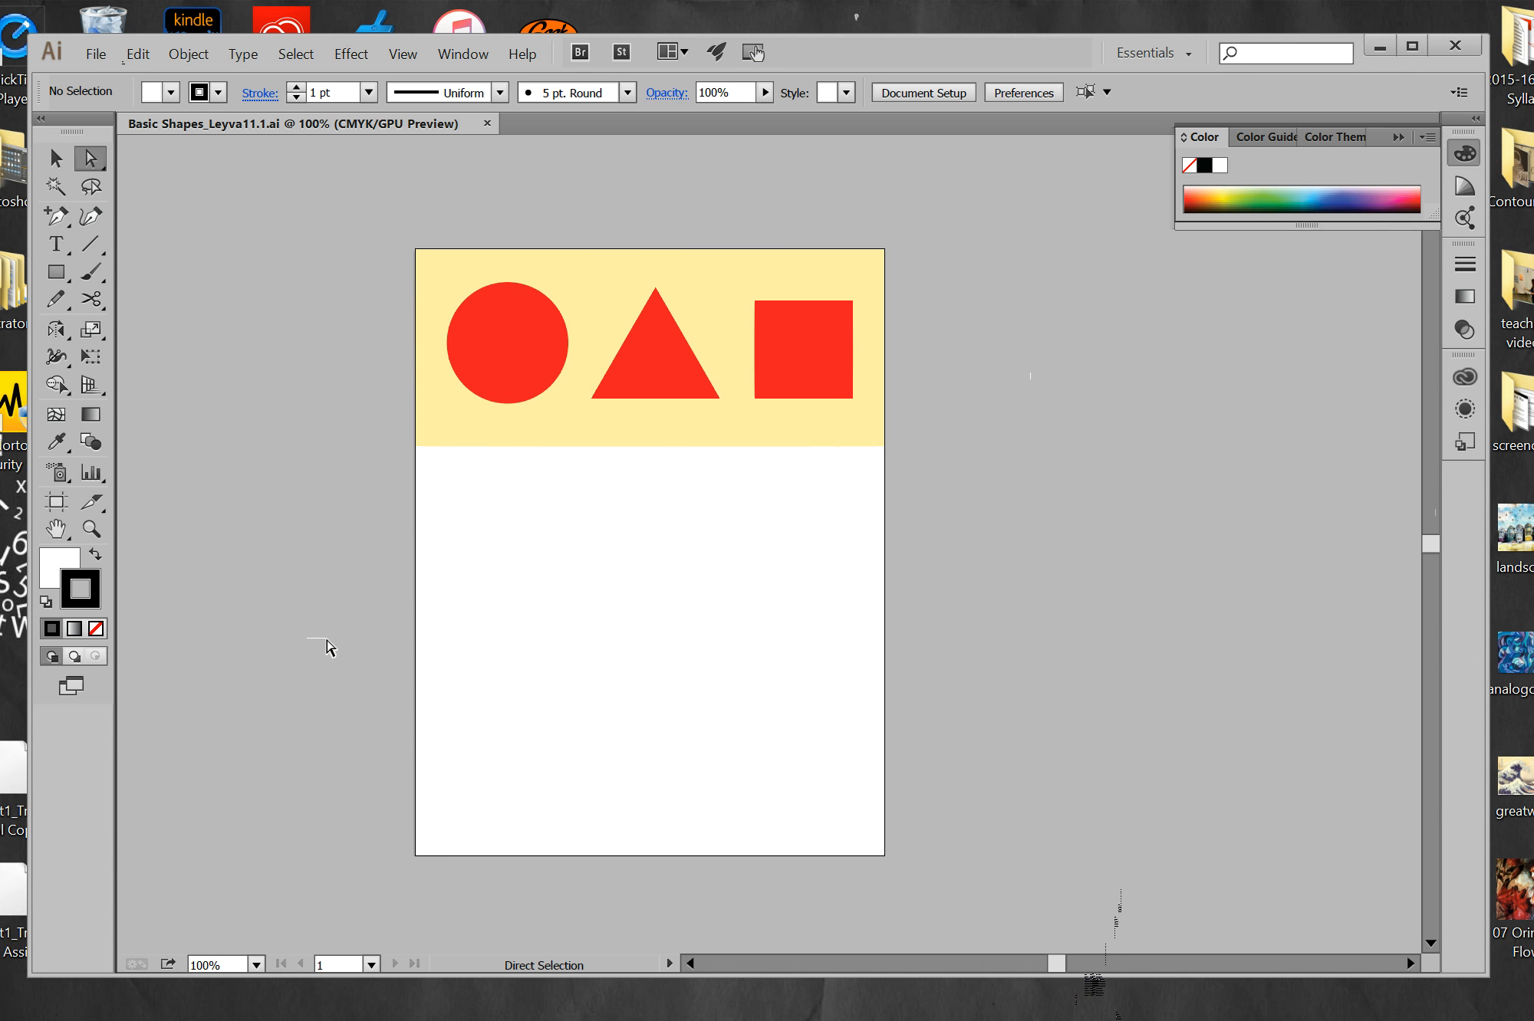
pyautogui.click(404, 54)
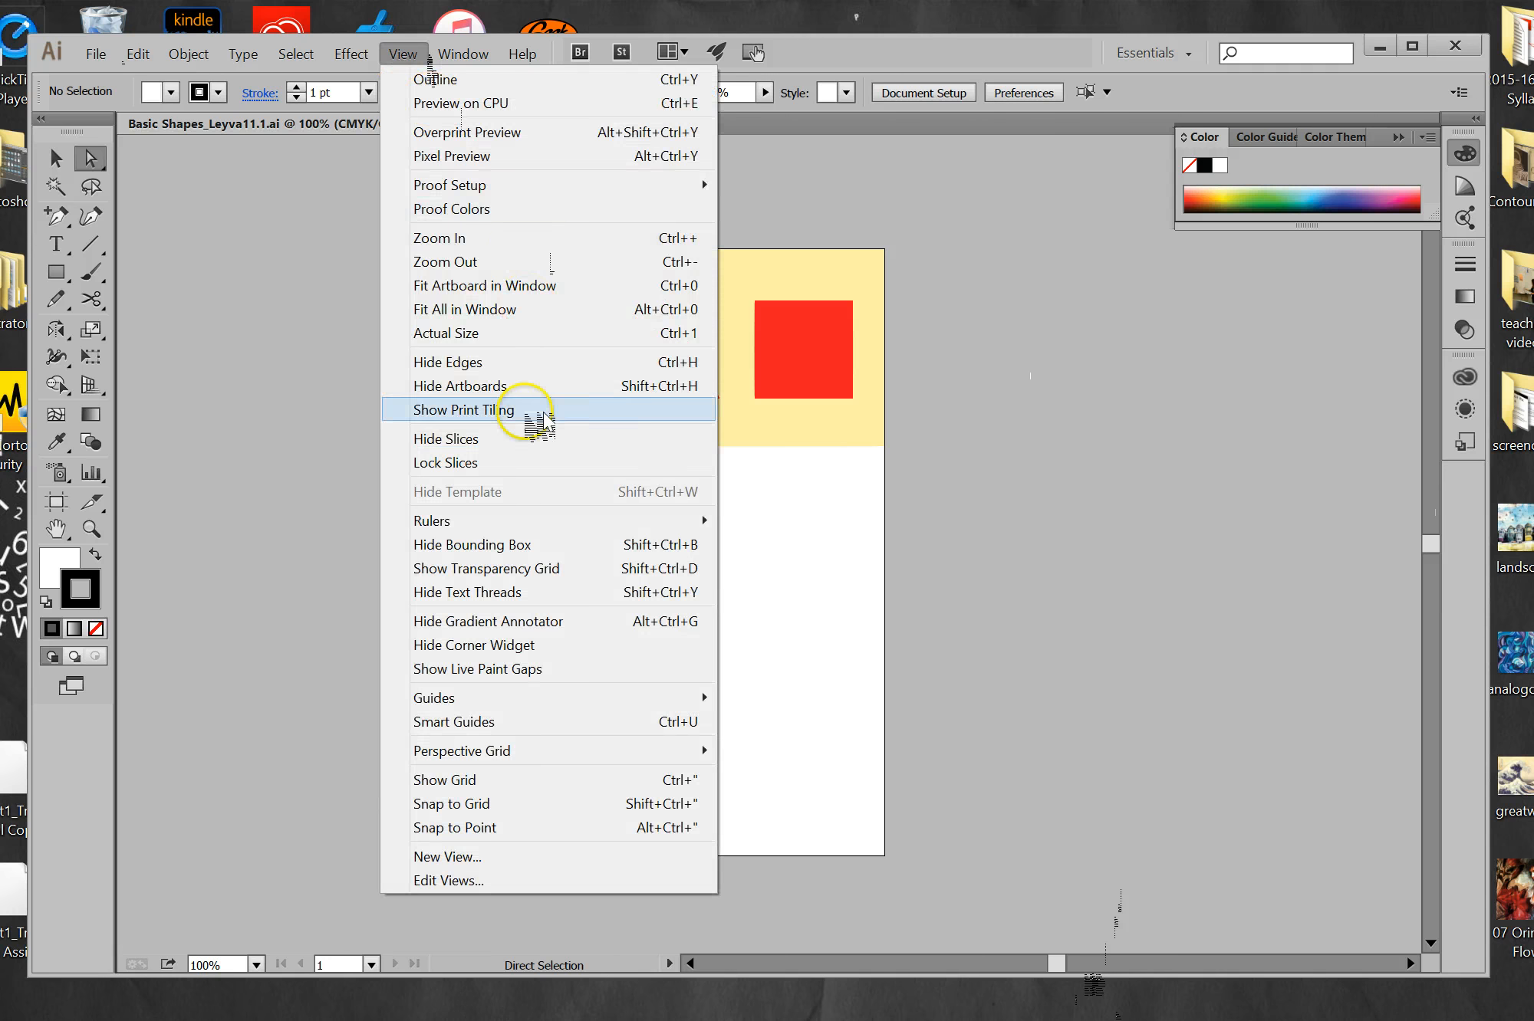
pyautogui.moveTo(464, 525)
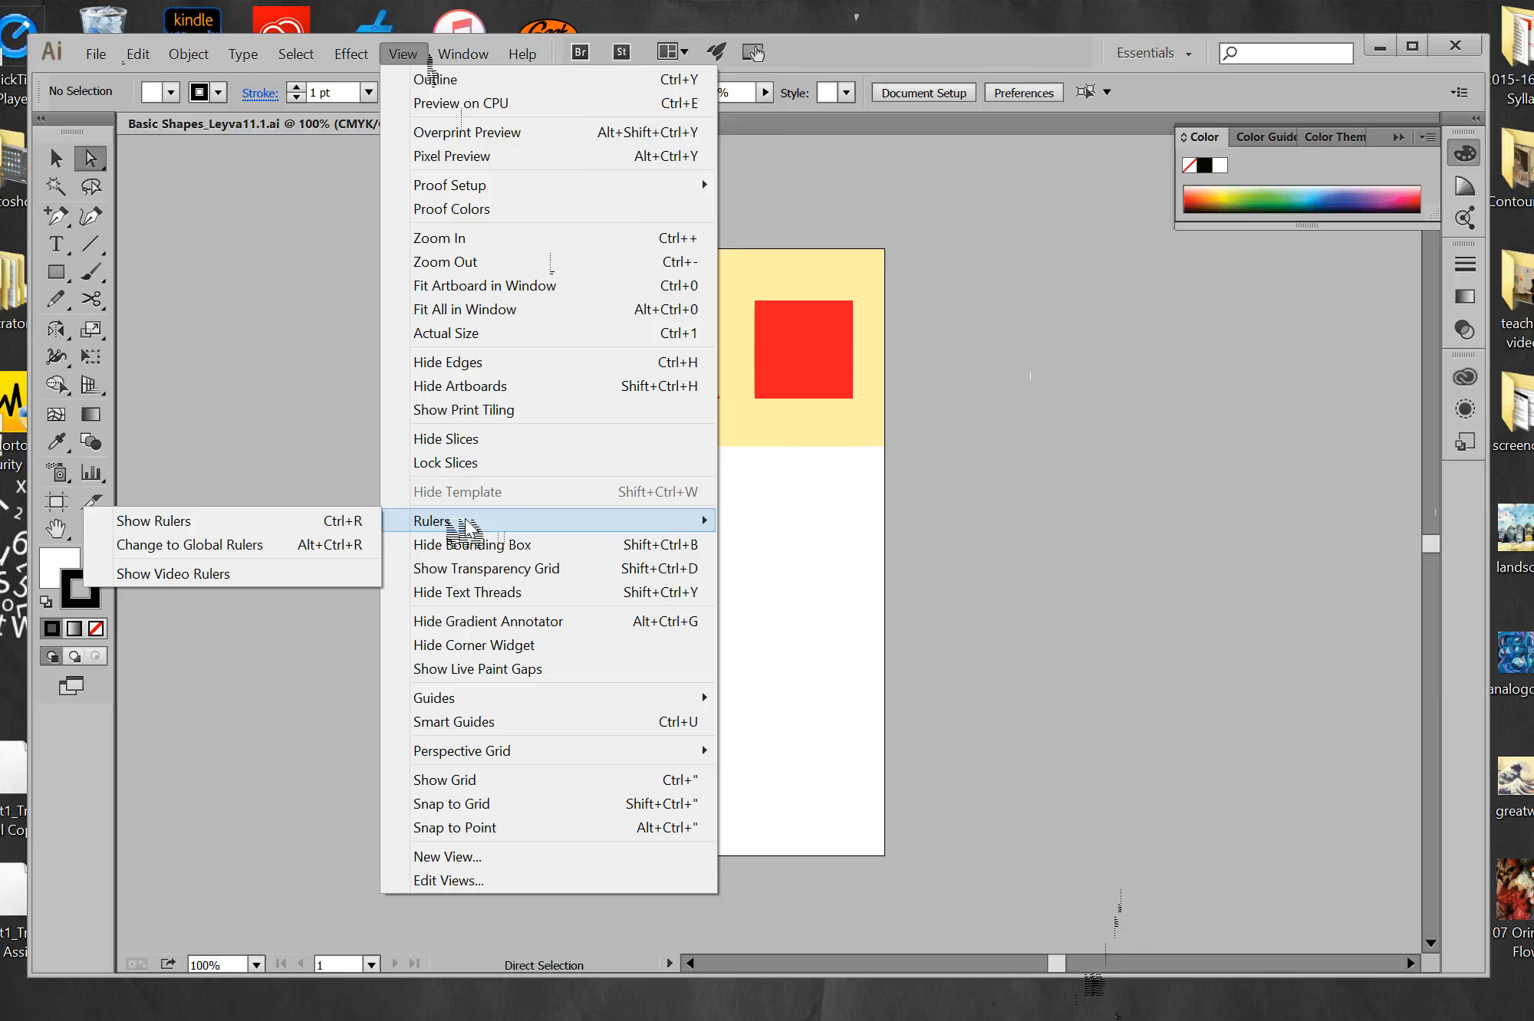
pyautogui.click(198, 521)
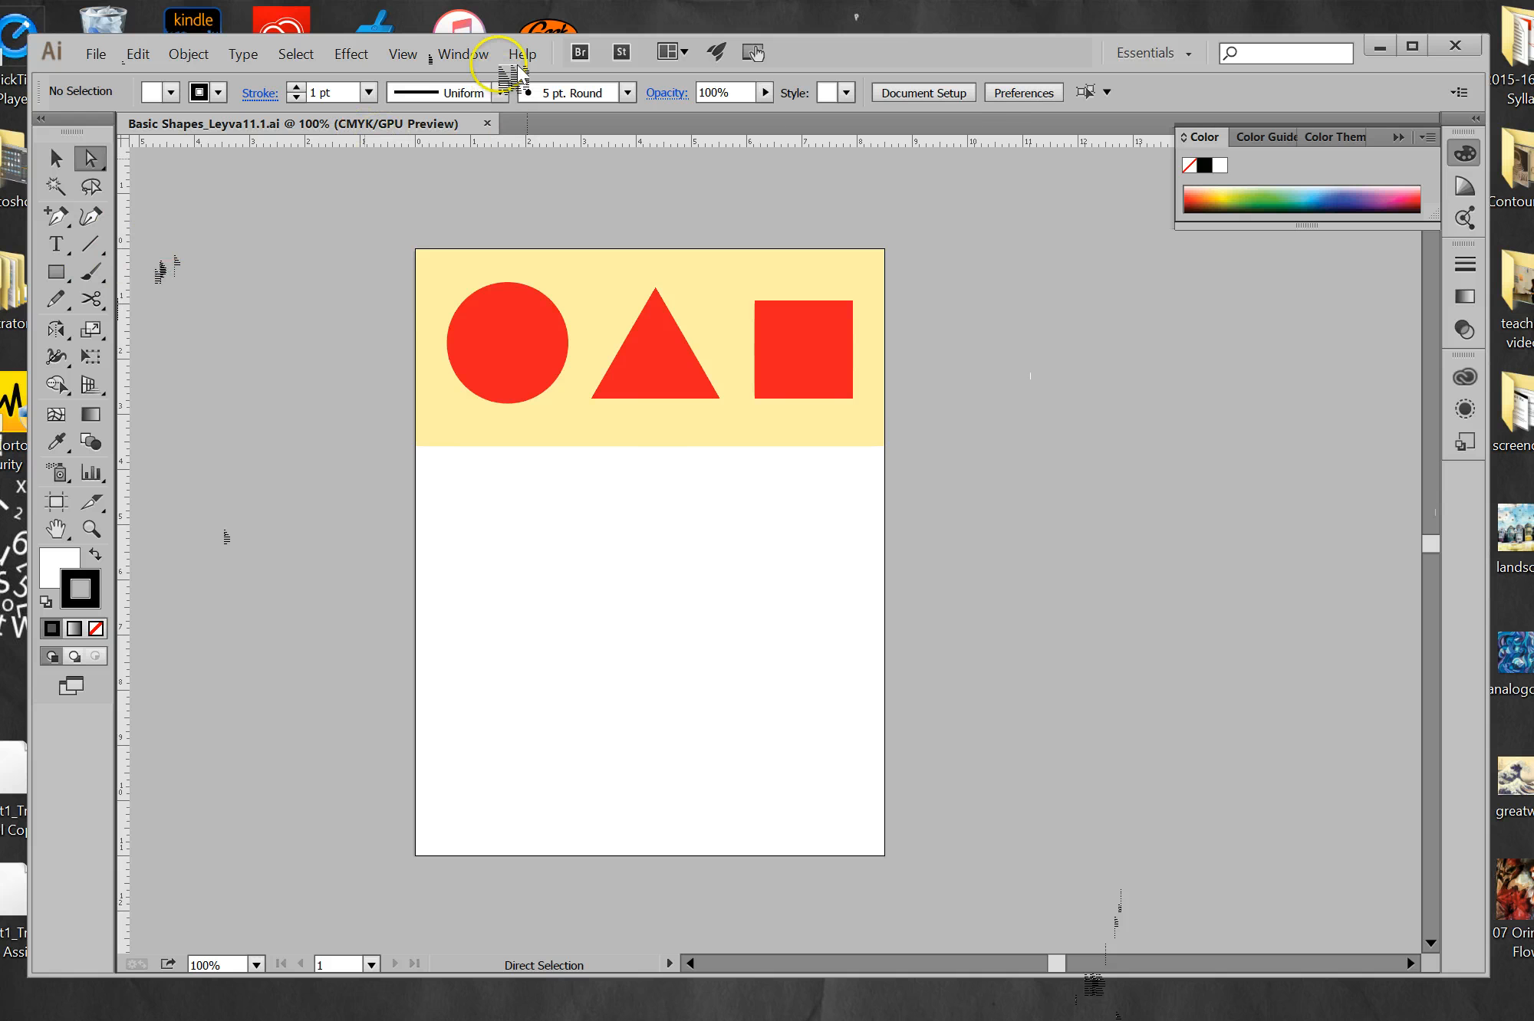
# Hide the document rulers, then show them again.
pyautogui.click(421, 55)
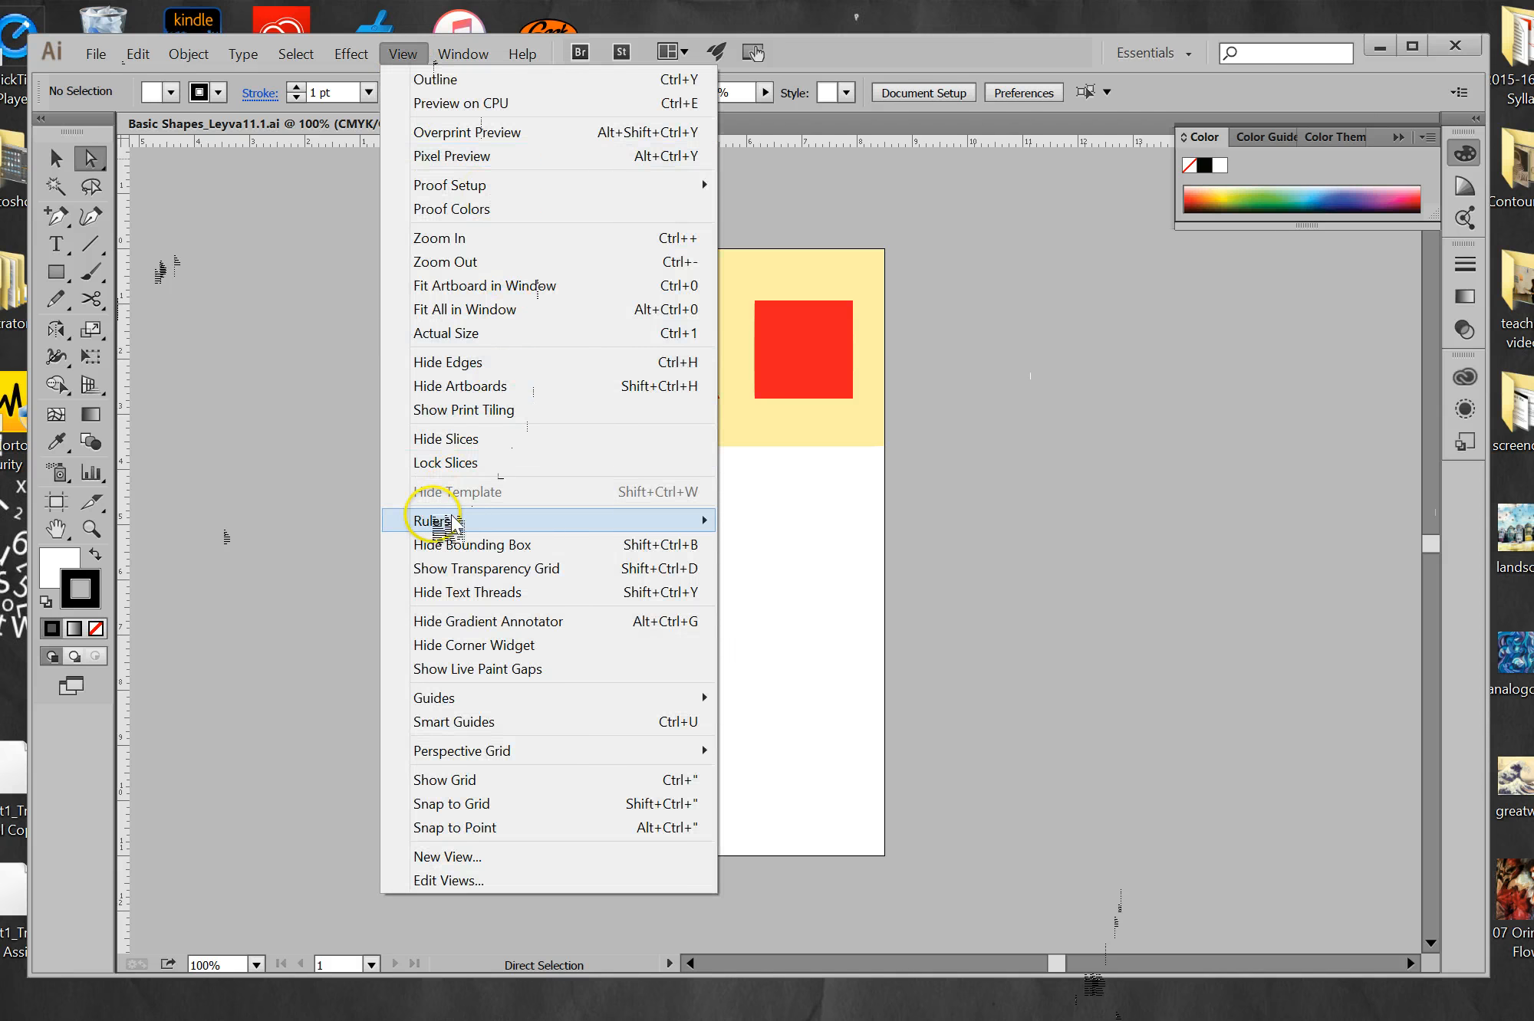
pyautogui.moveTo(441, 520)
pyautogui.click(175, 518)
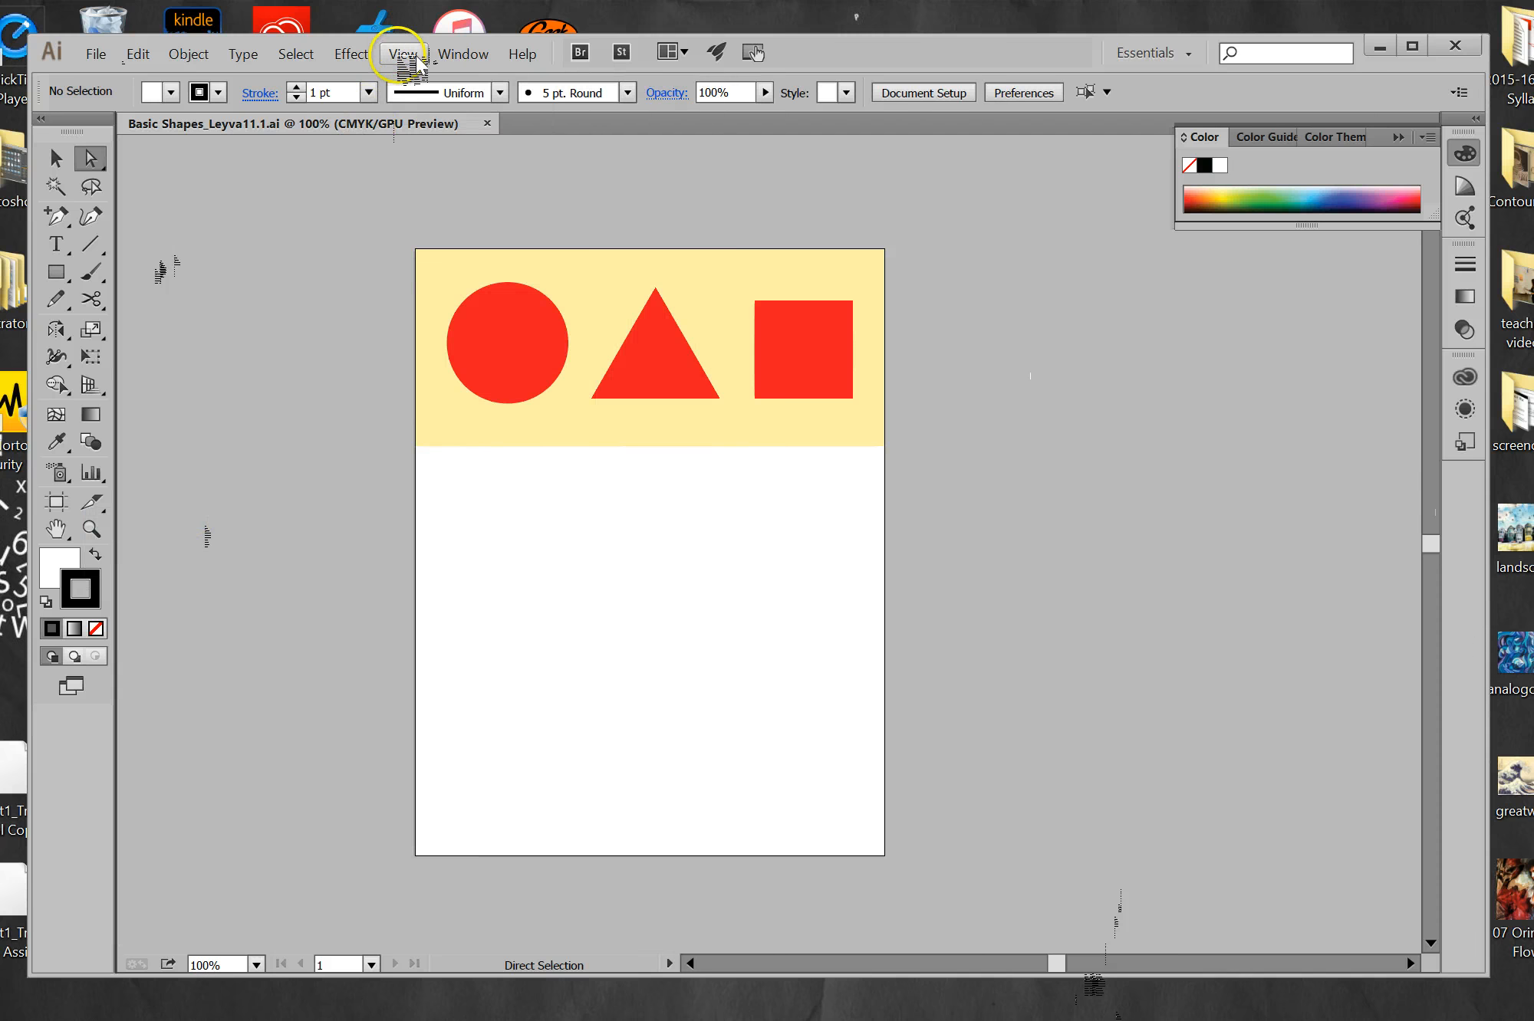
pyautogui.click(403, 55)
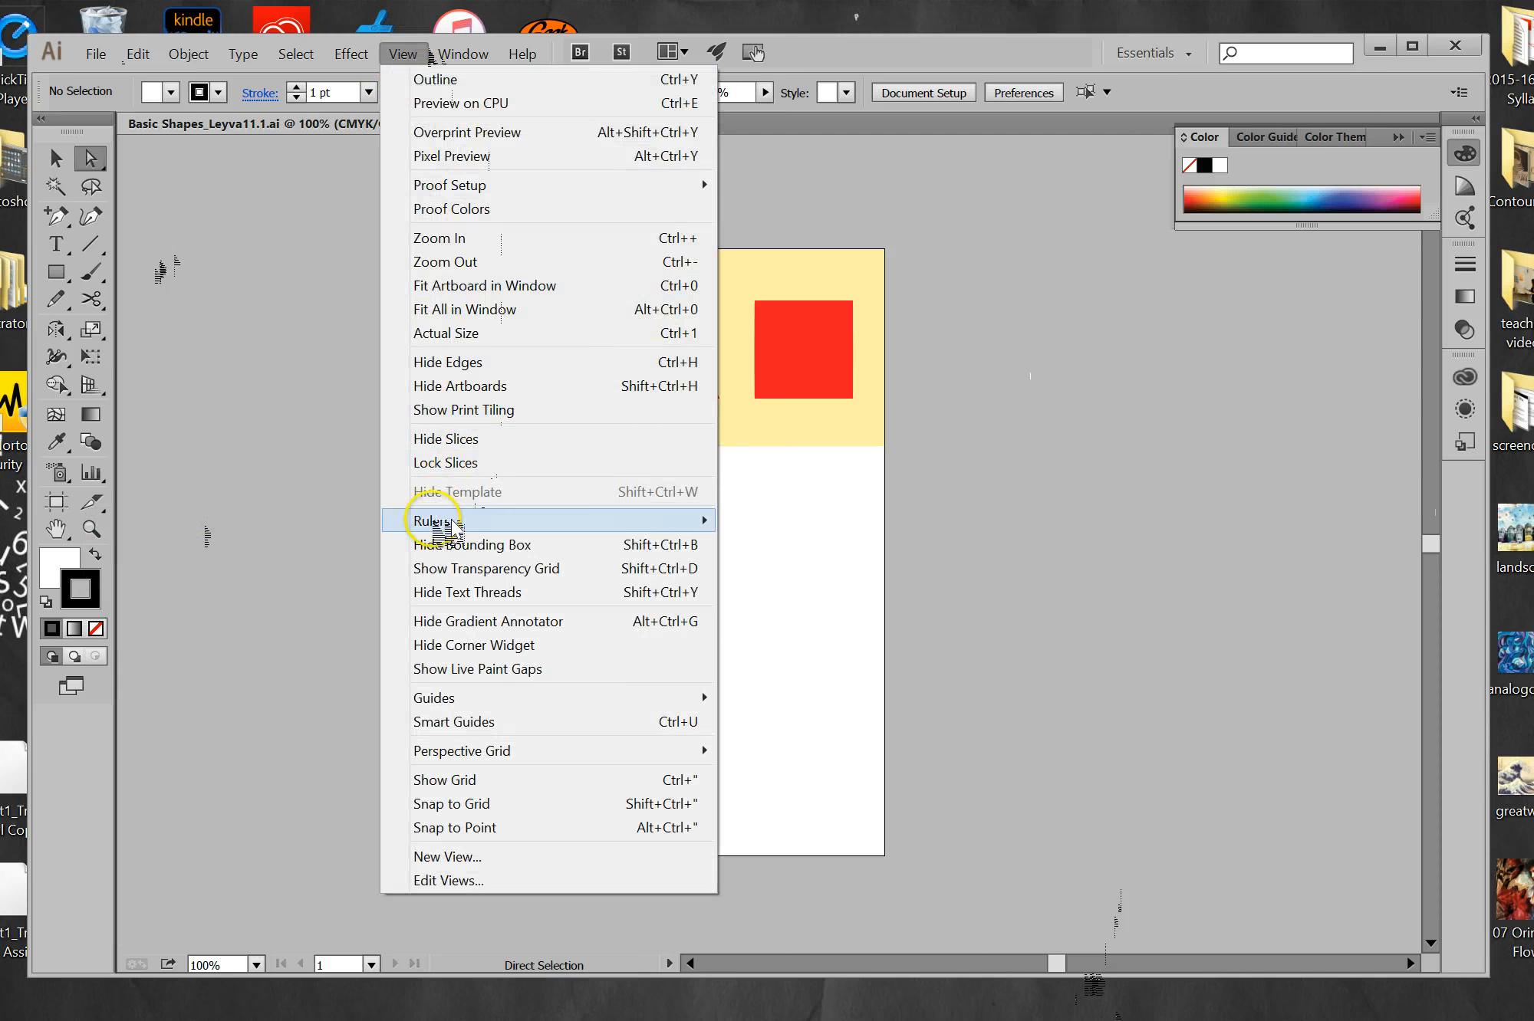
pyautogui.moveTo(444, 523)
pyautogui.click(165, 520)
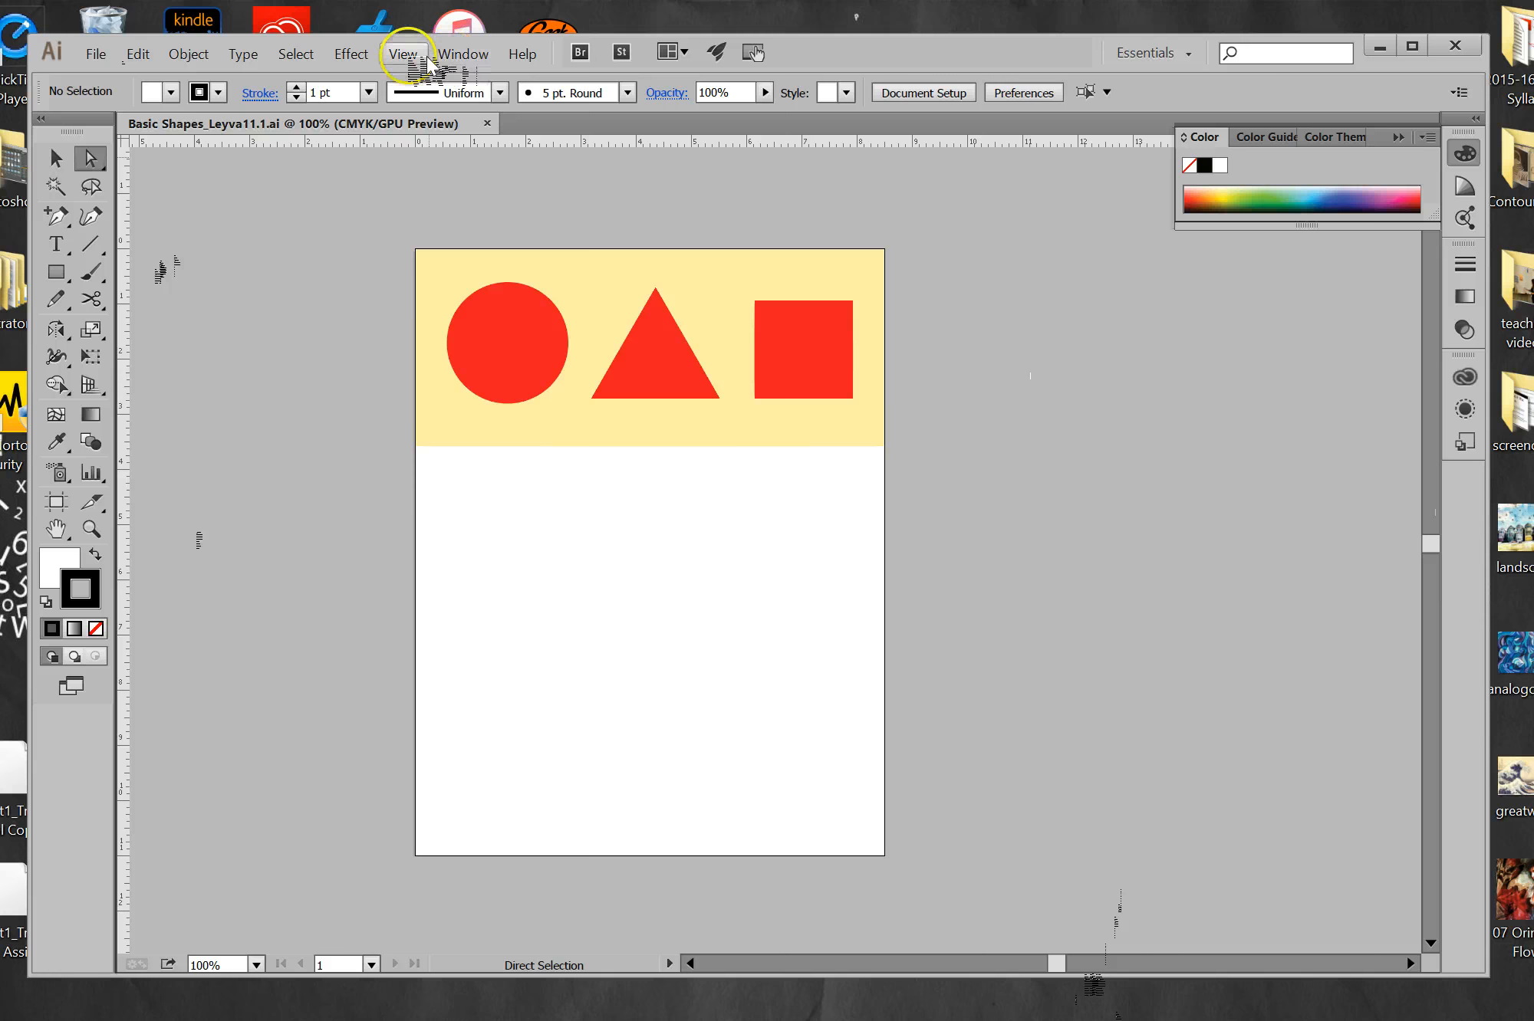
# Hide the document's guides, then turn them back on.
pyautogui.click(402, 53)
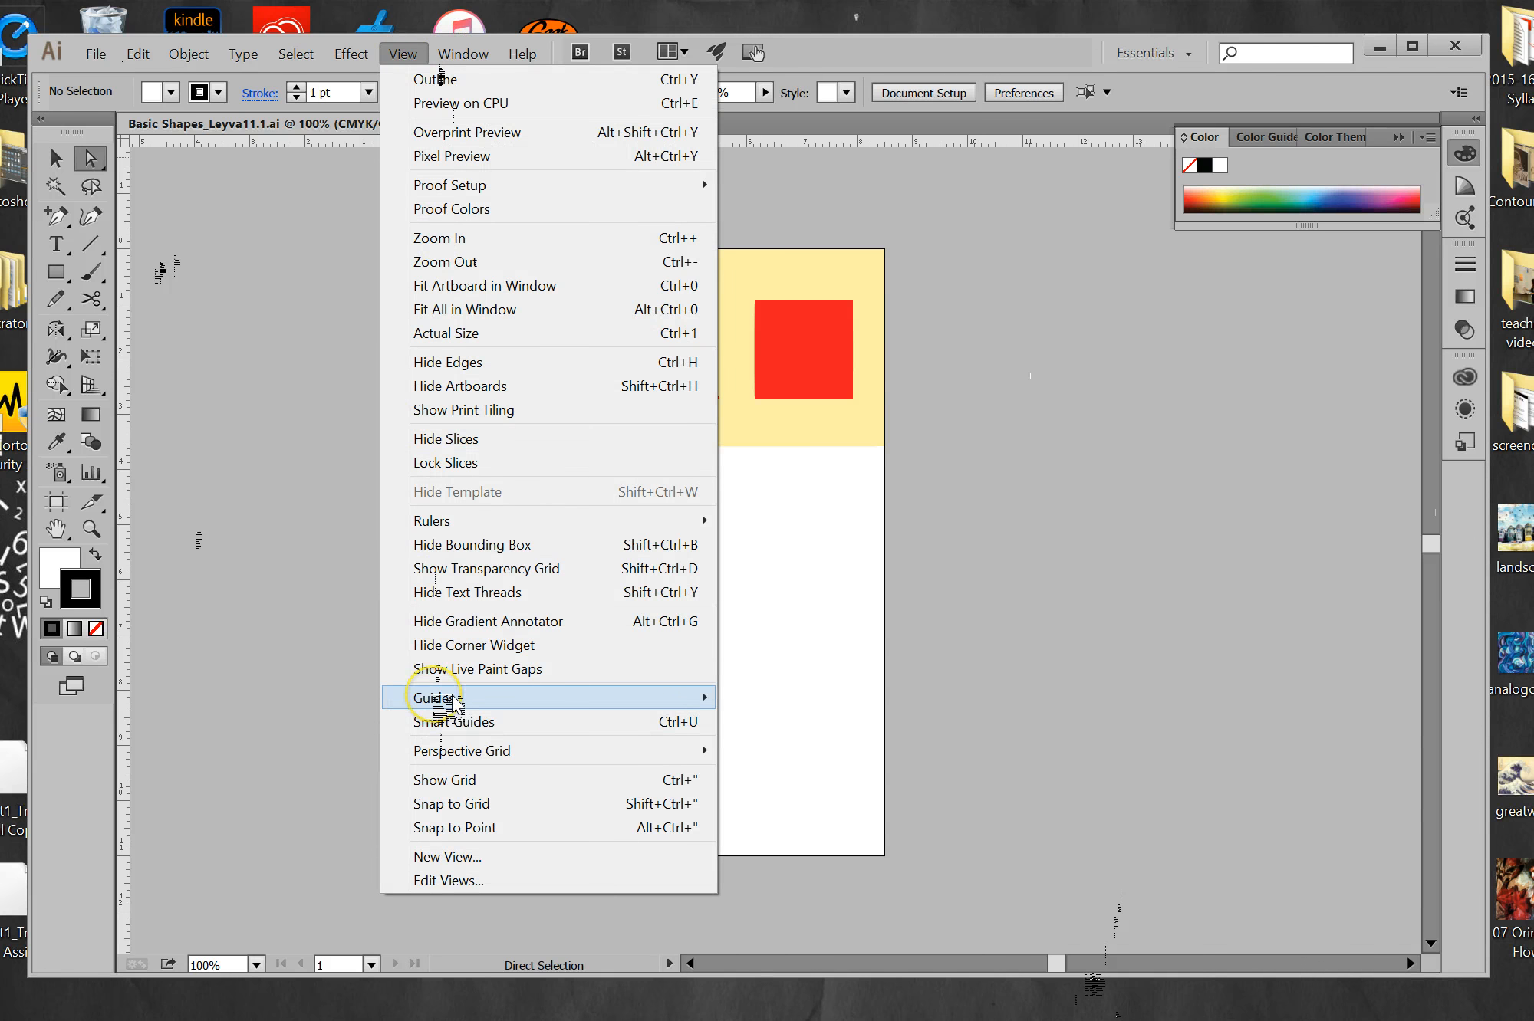
pyautogui.moveTo(452, 698)
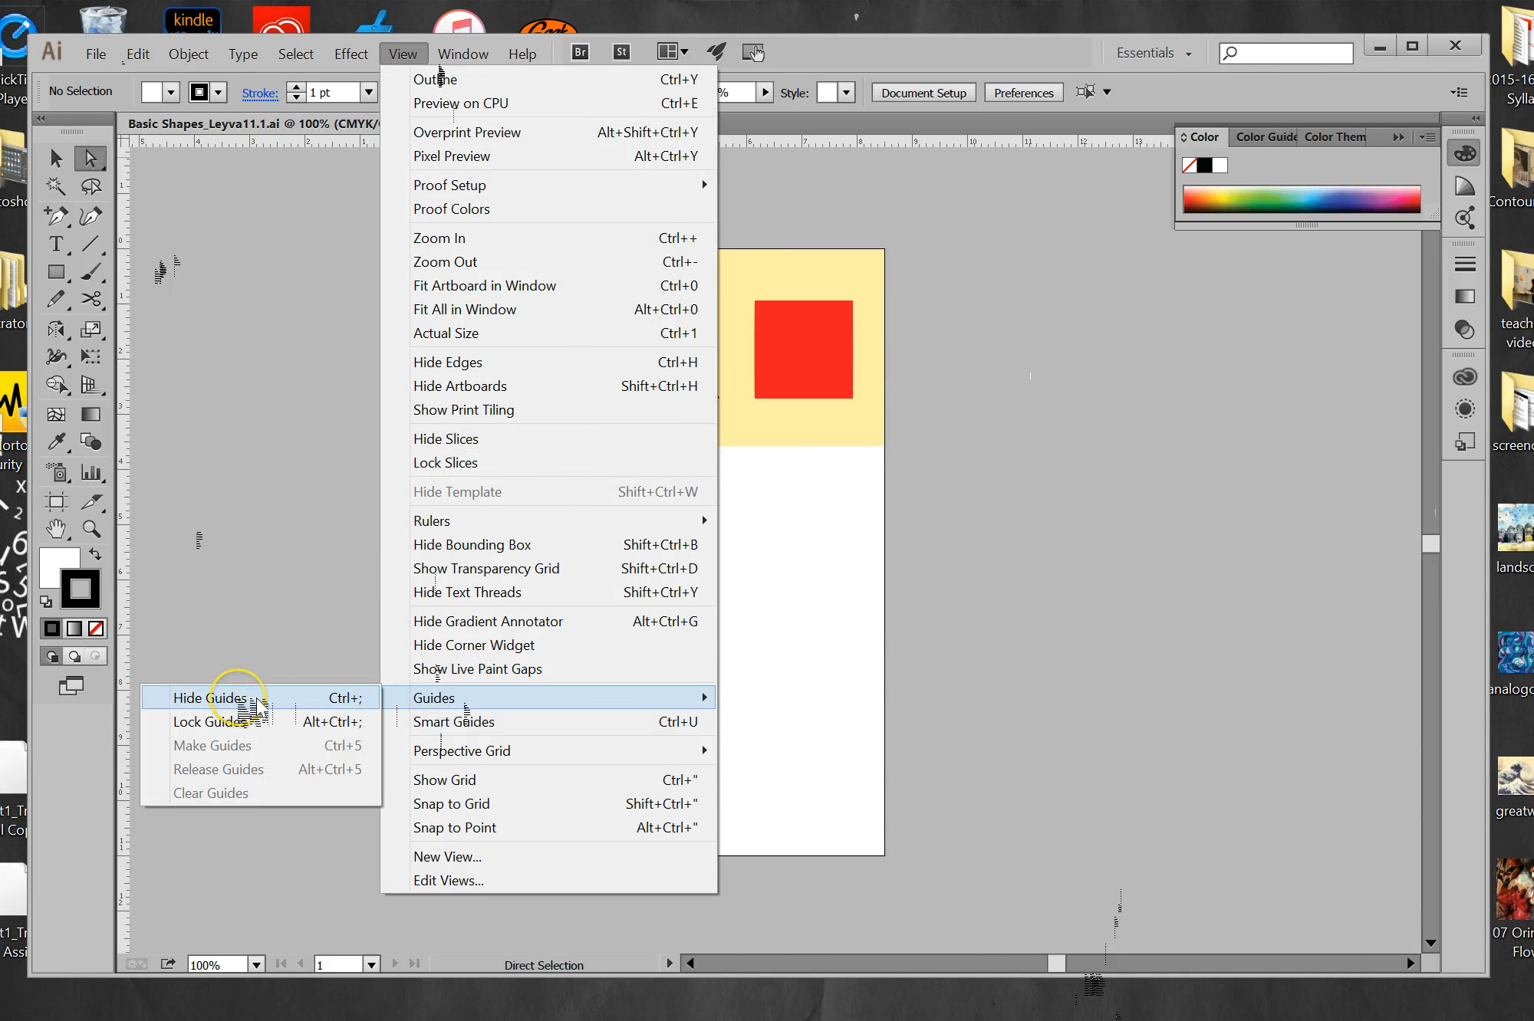
pyautogui.click(230, 698)
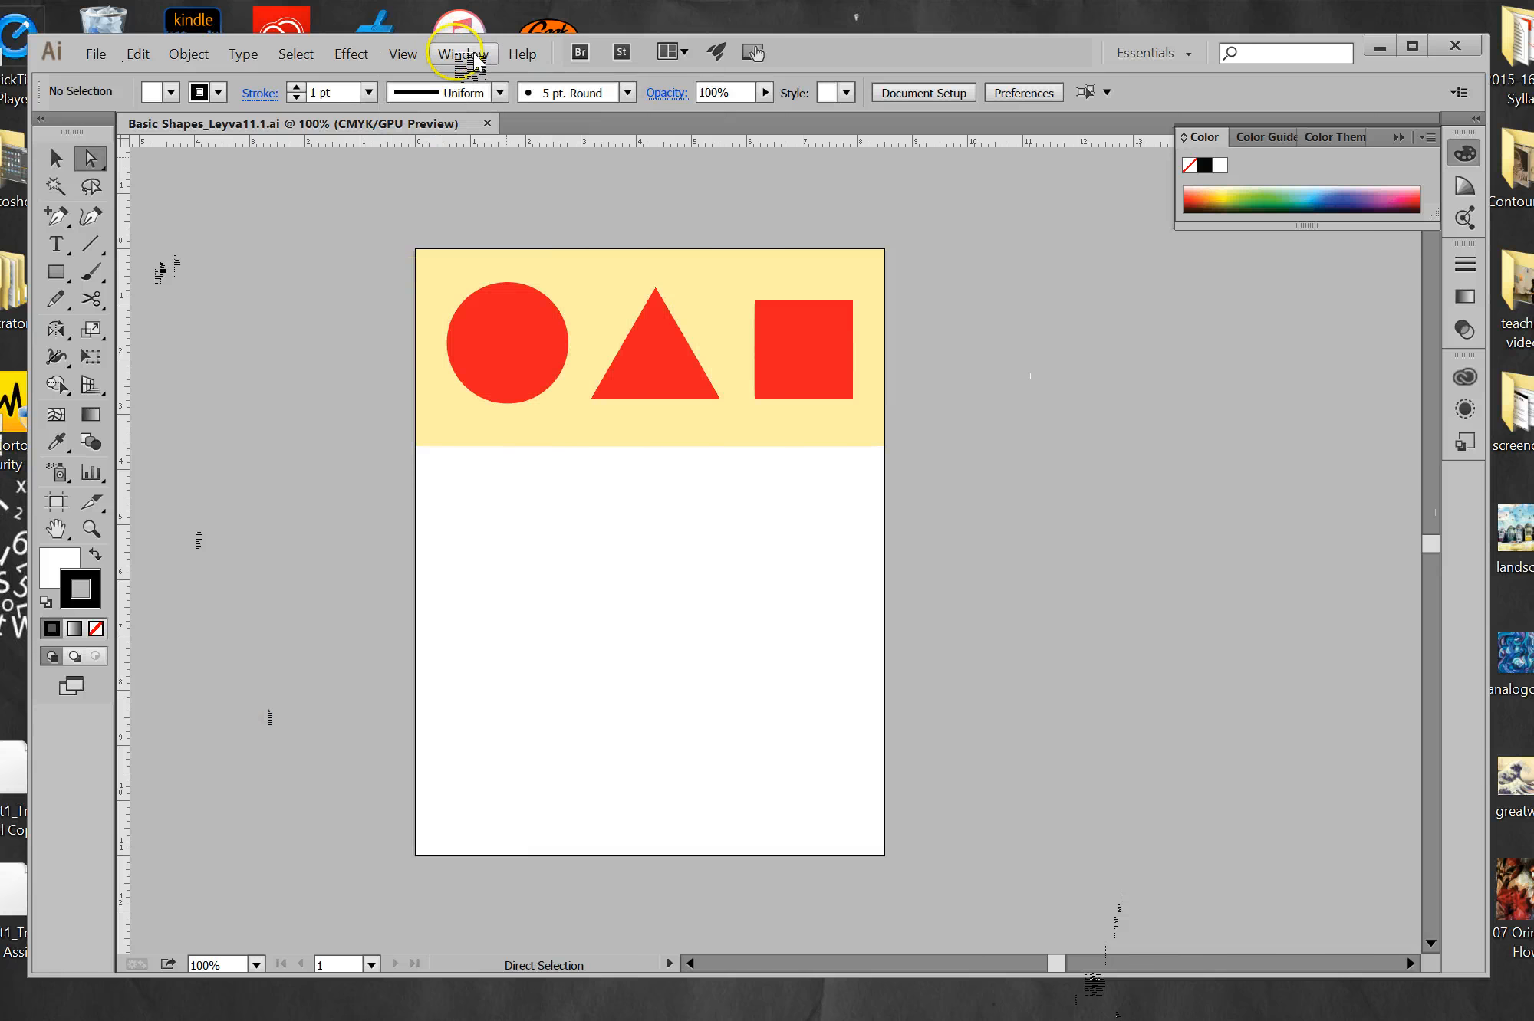
pyautogui.click(427, 60)
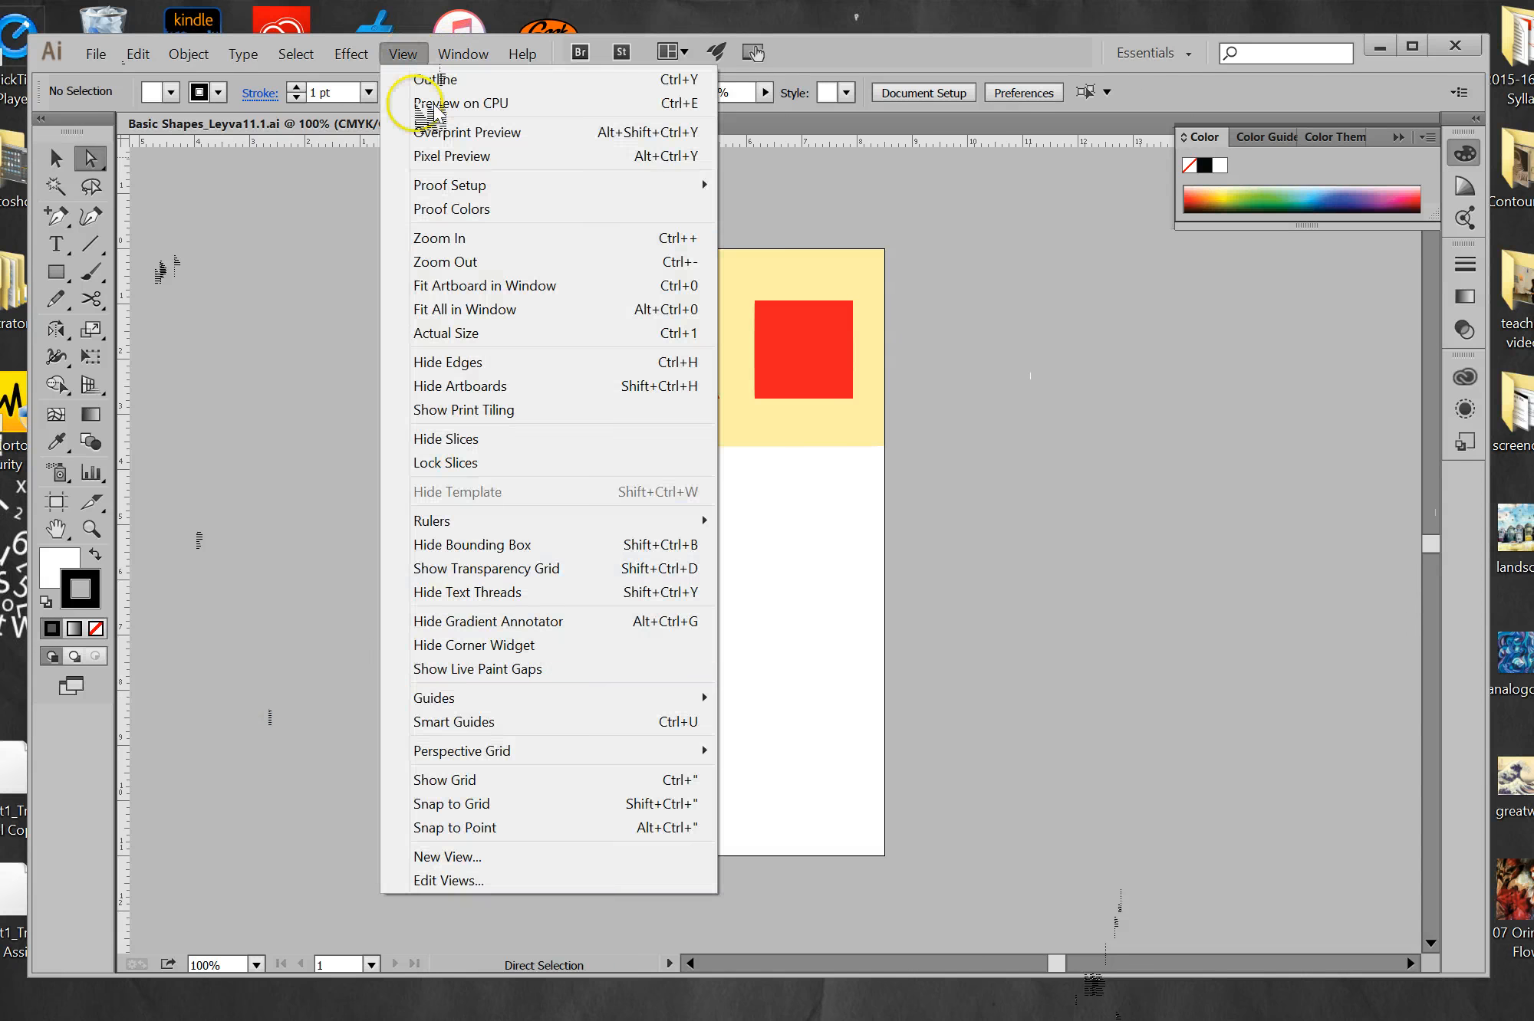
pyautogui.moveTo(444, 699)
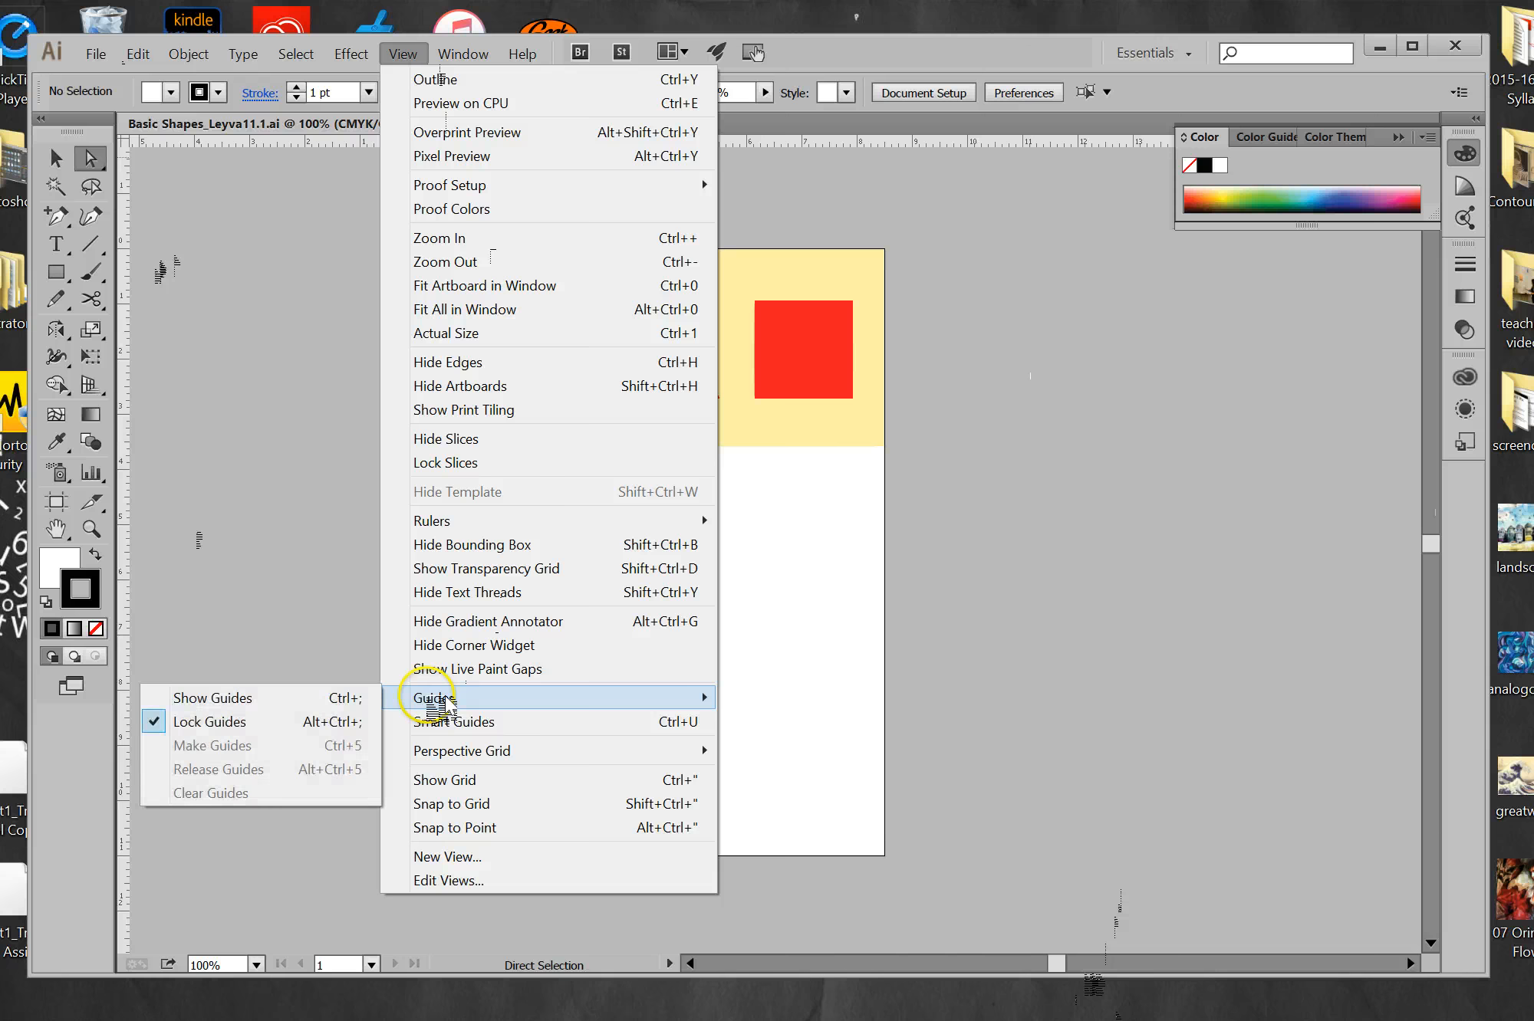
pyautogui.click(261, 710)
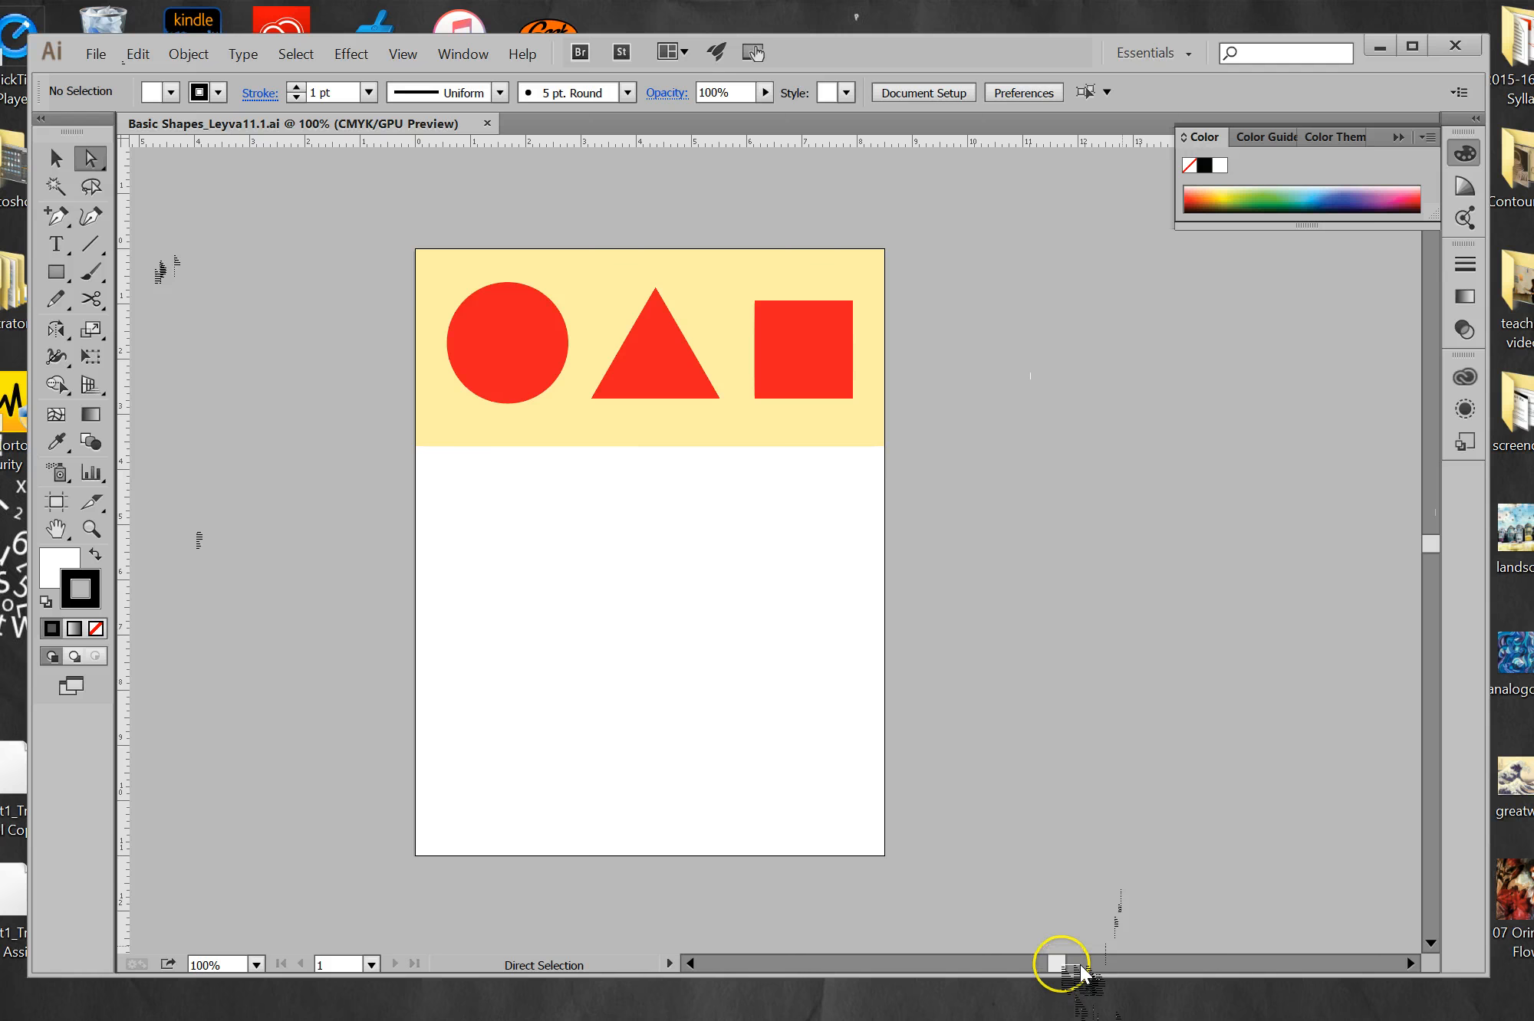
# Nudge the red triangle four increments to the left between the circle and the square, and deselect it.
pyautogui.moveTo(1080, 972); pyautogui.dragTo(1088, 971)
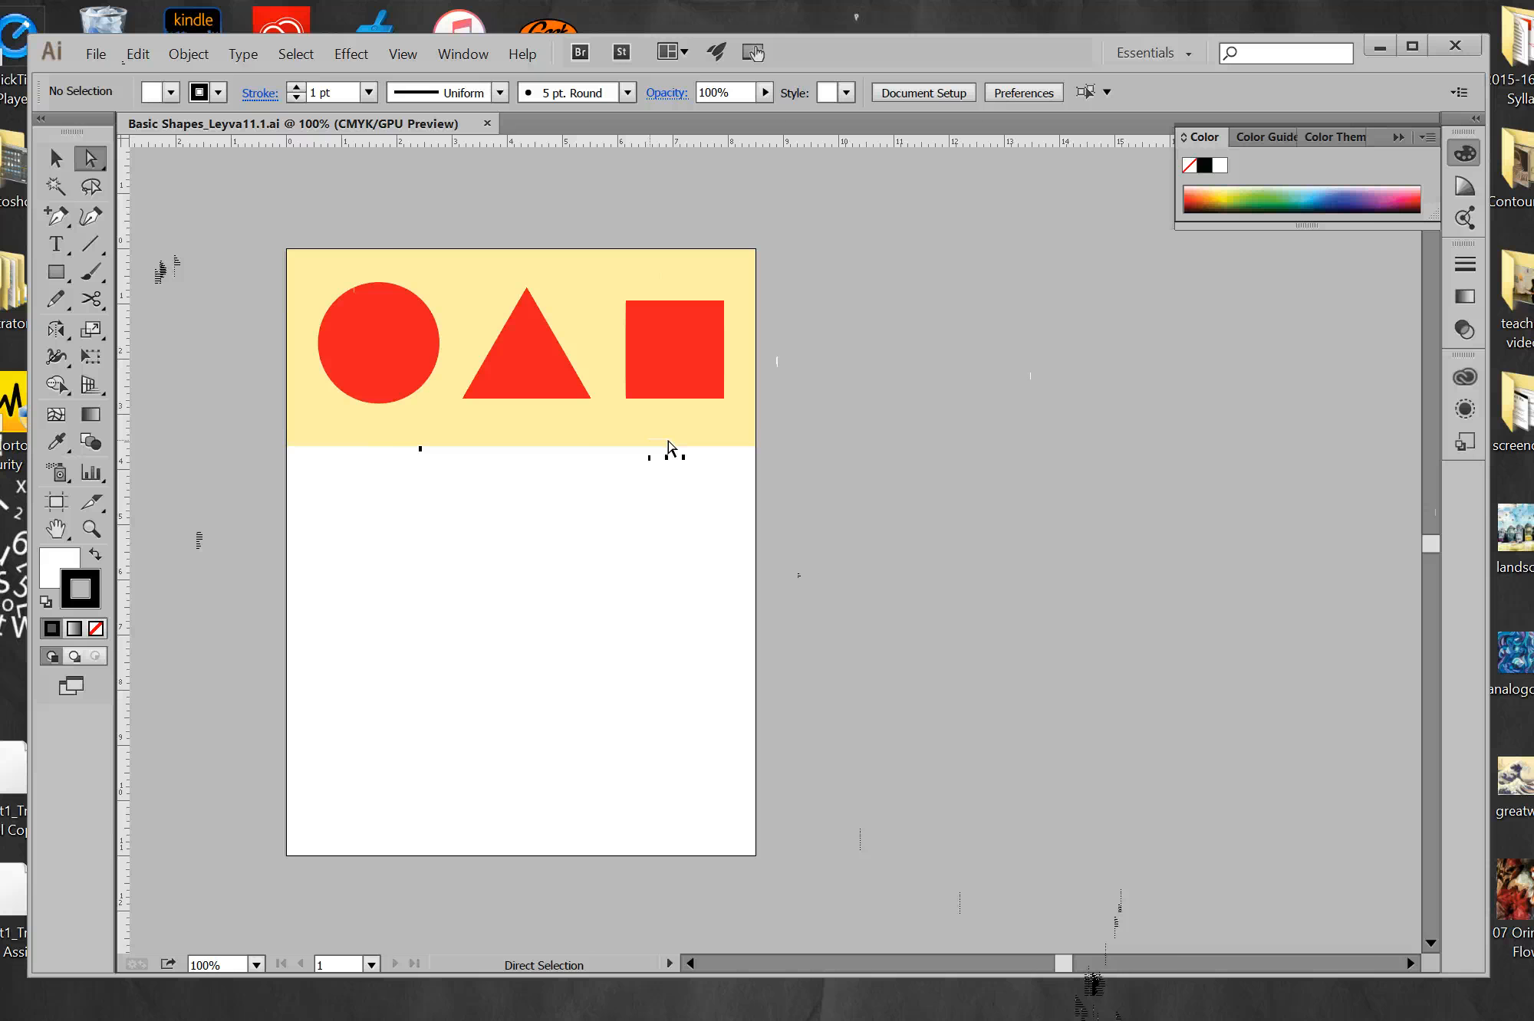
pyautogui.click(546, 398)
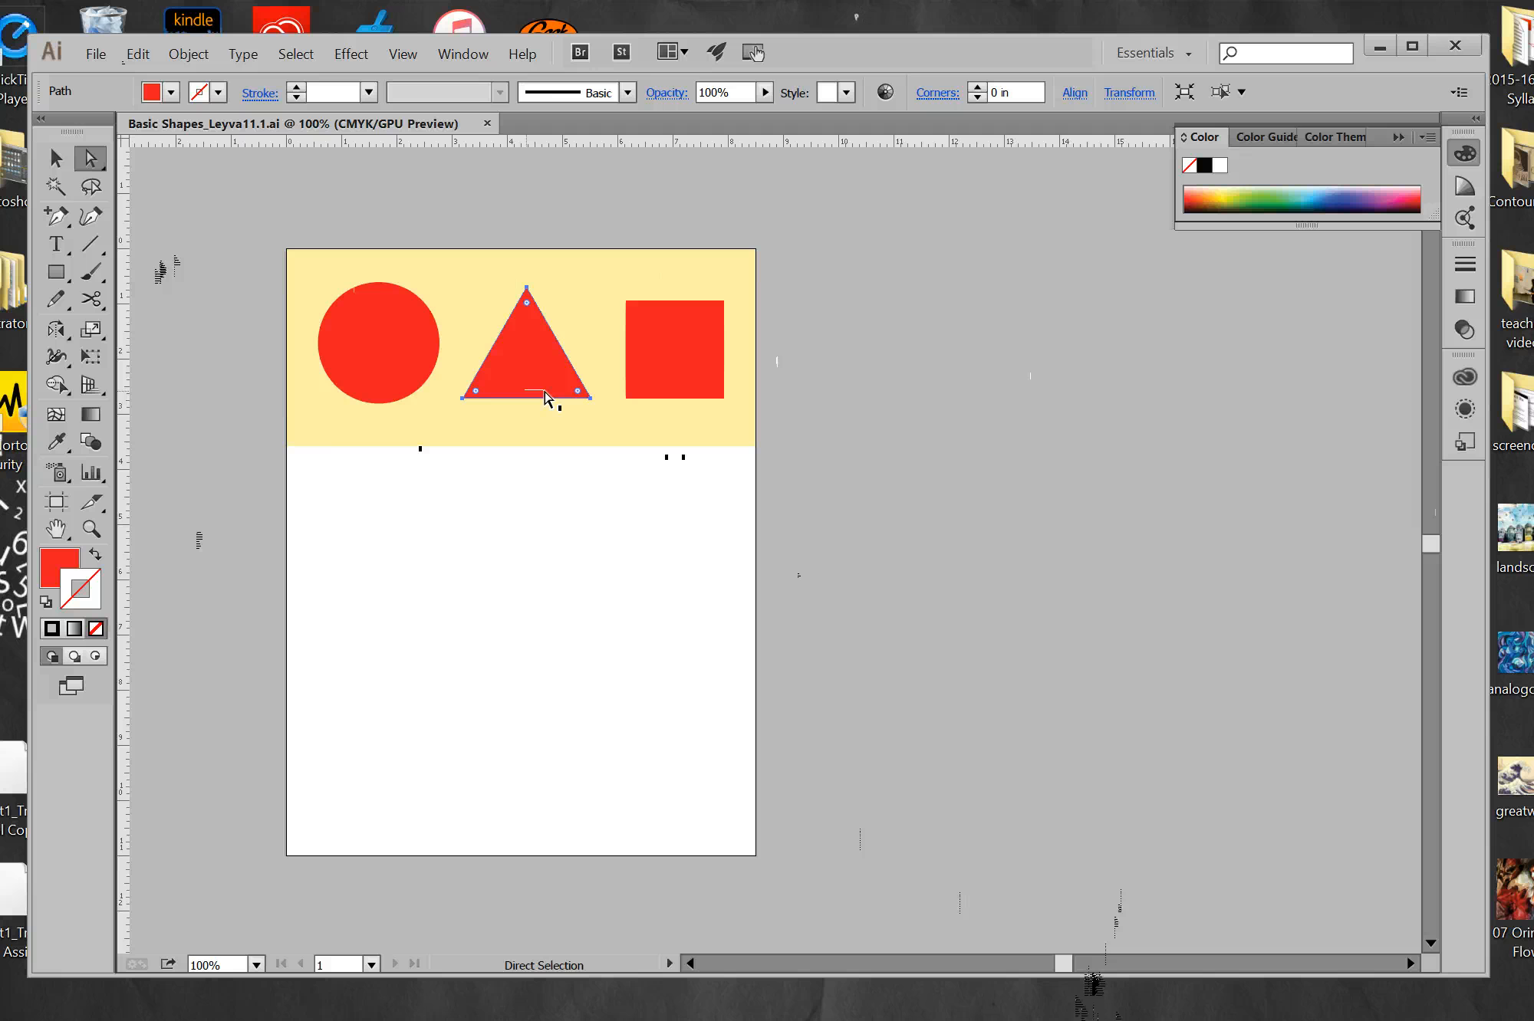
pyautogui.press('Left')
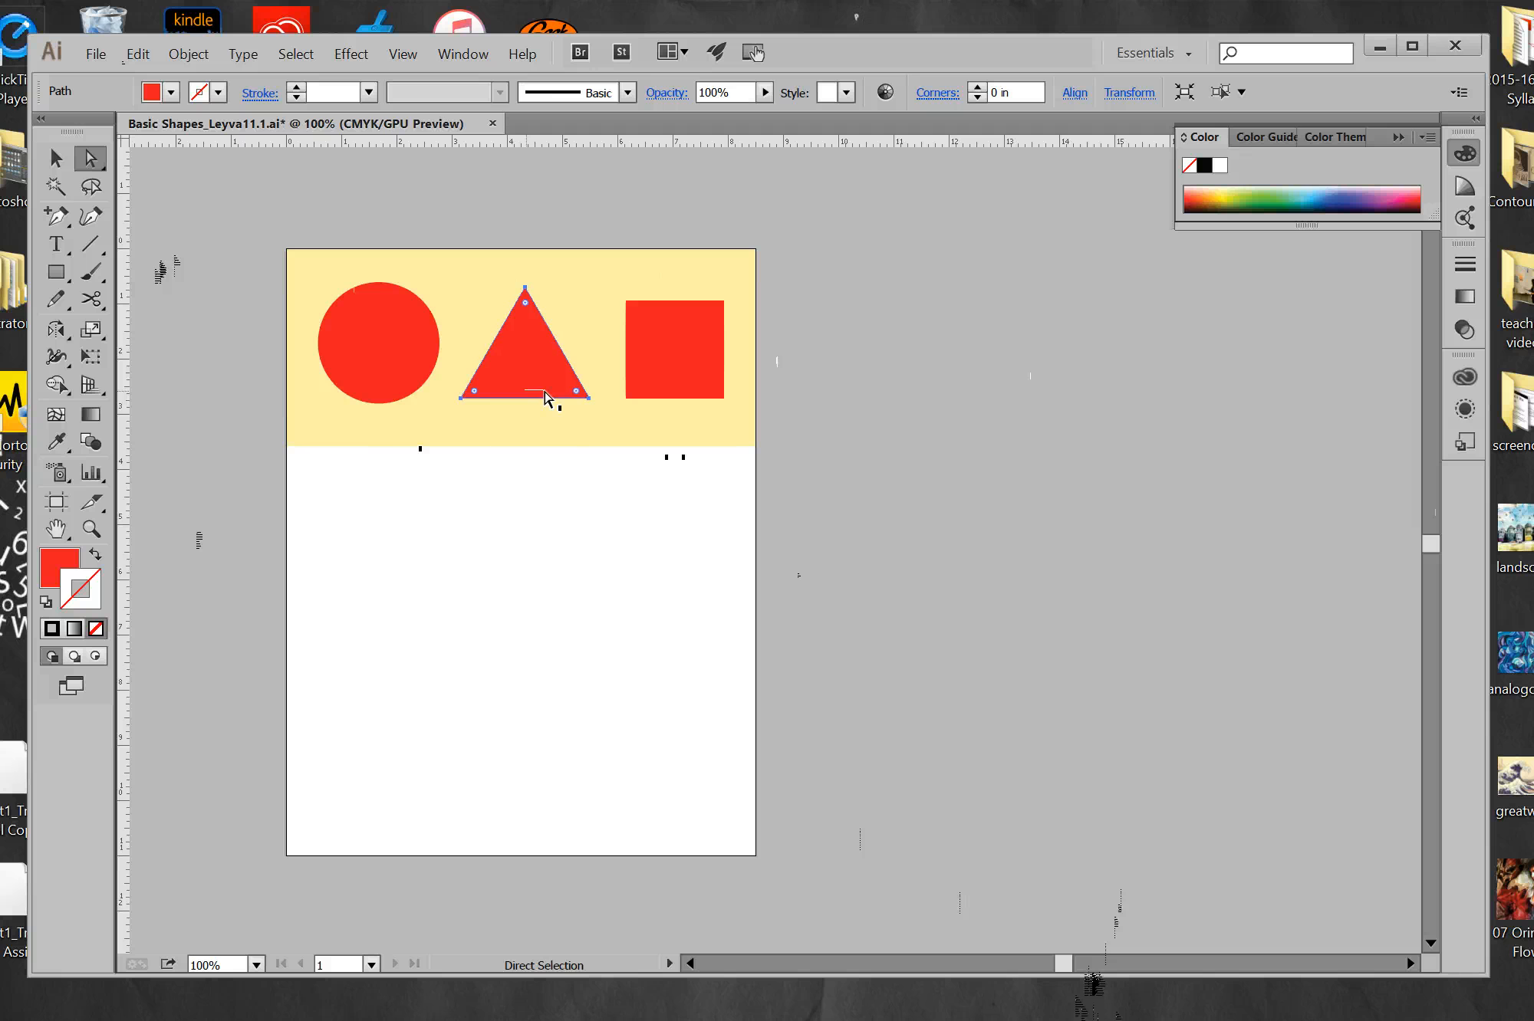
pyautogui.press('Left')
pyautogui.press('Left')
pyautogui.press('Left')
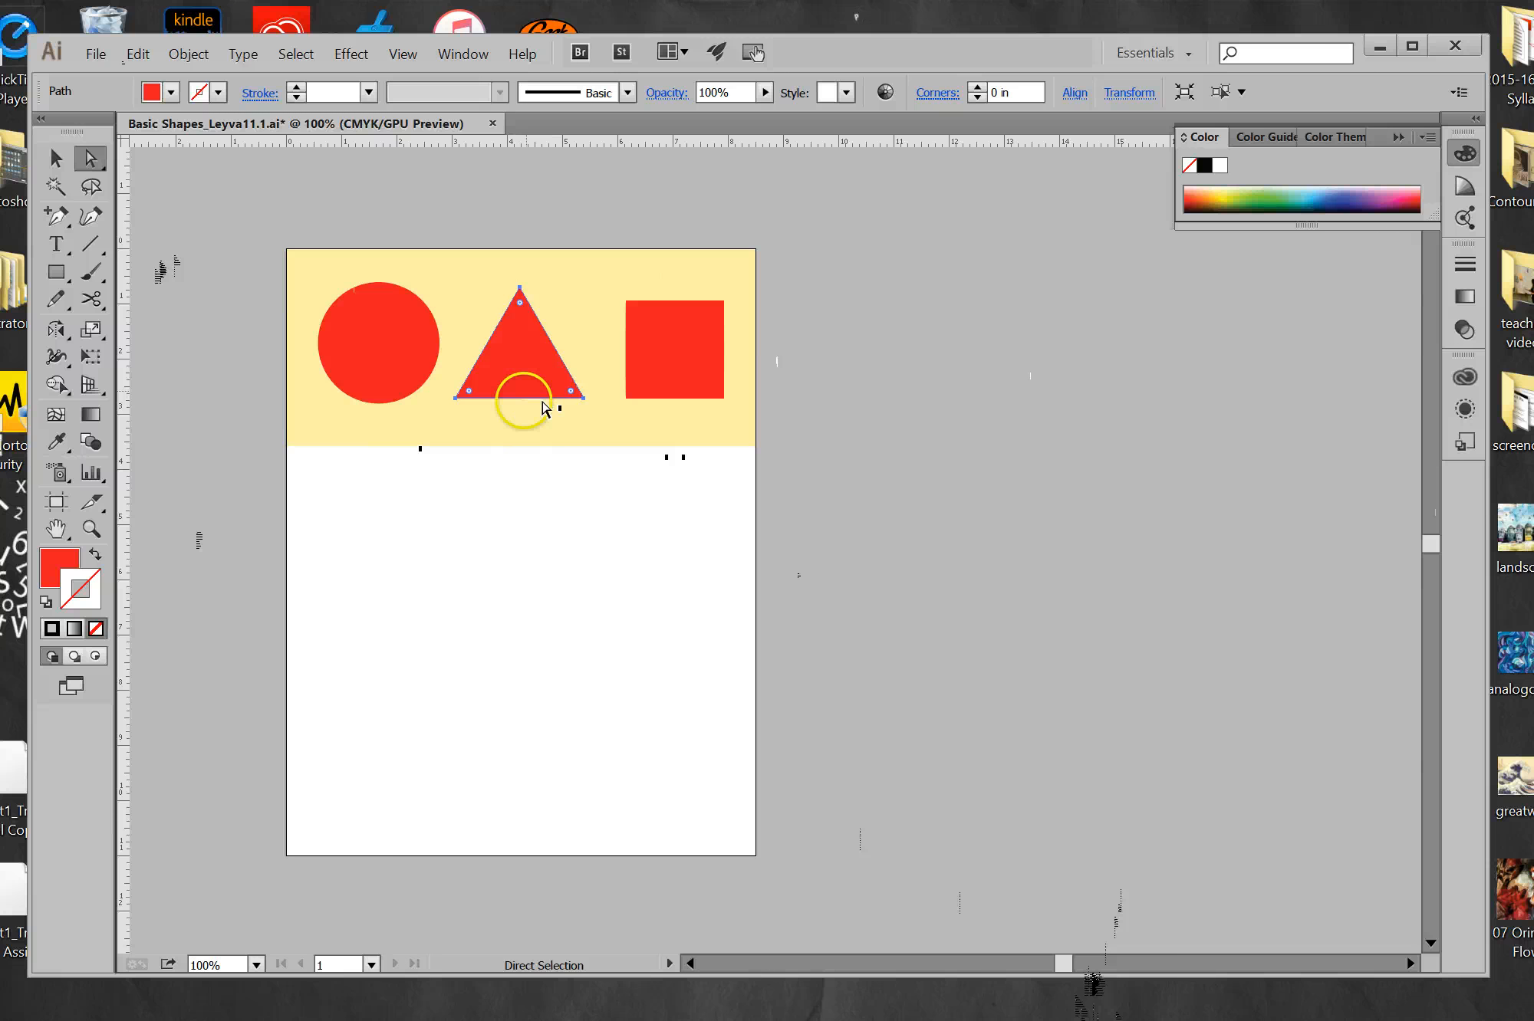
pyautogui.click(546, 497)
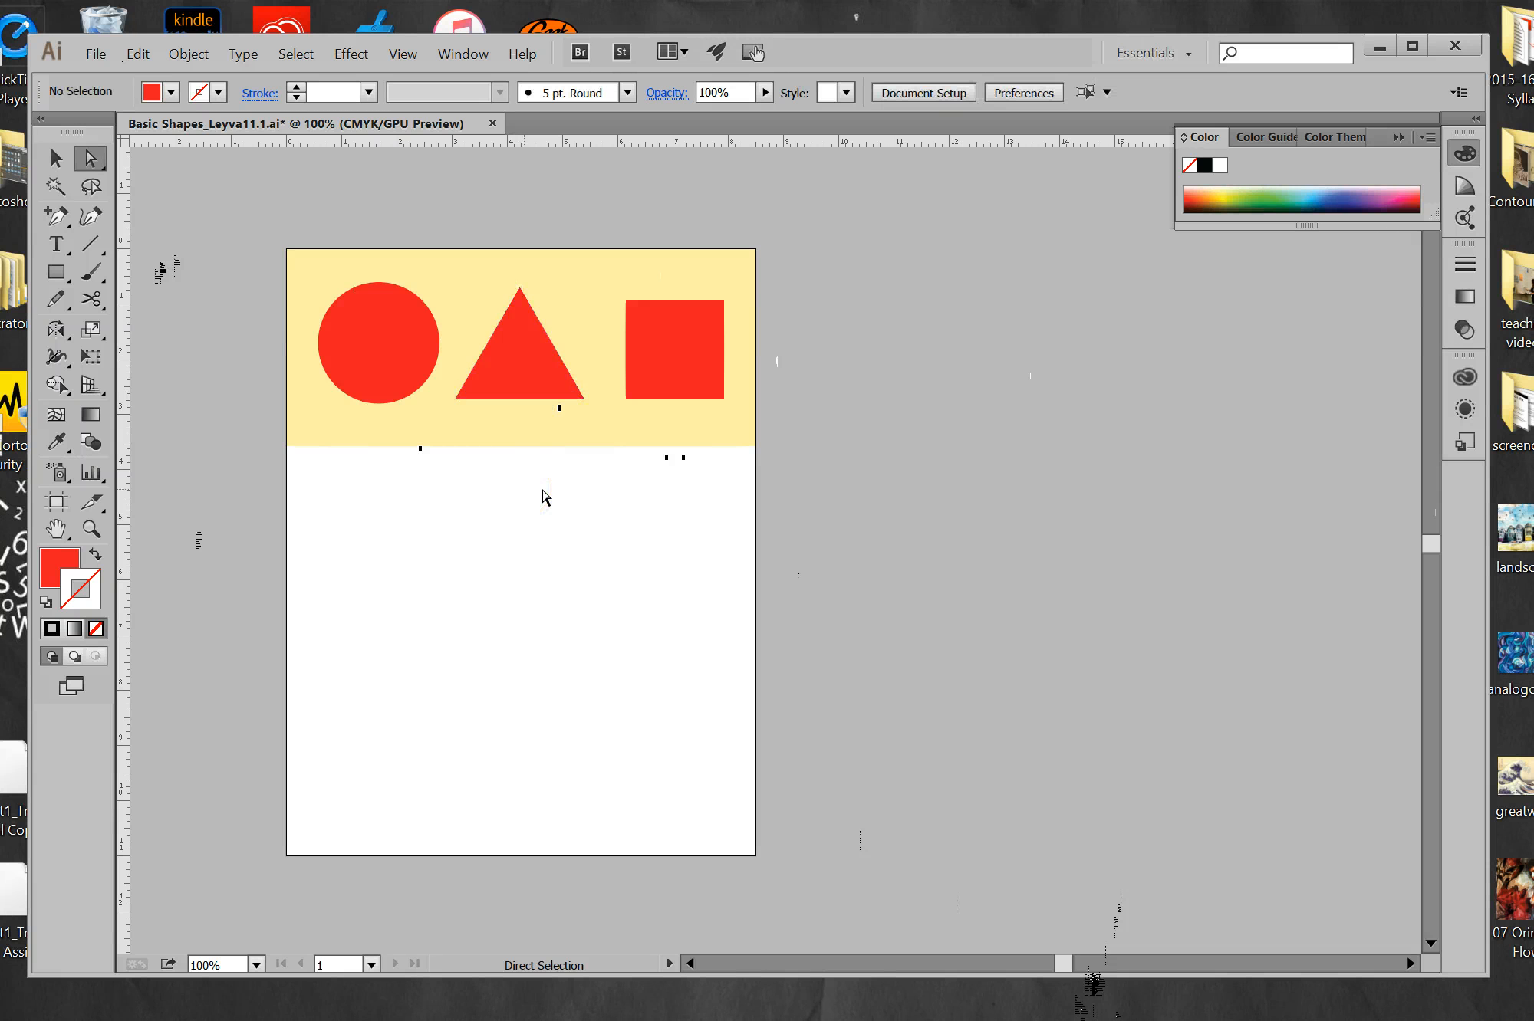
# Collapse the Color panel and shorten the artboard to about 8.5 by 7.39 in, lowering its top edge to the yellow band's lower edge.
pyautogui.click(76, 508)
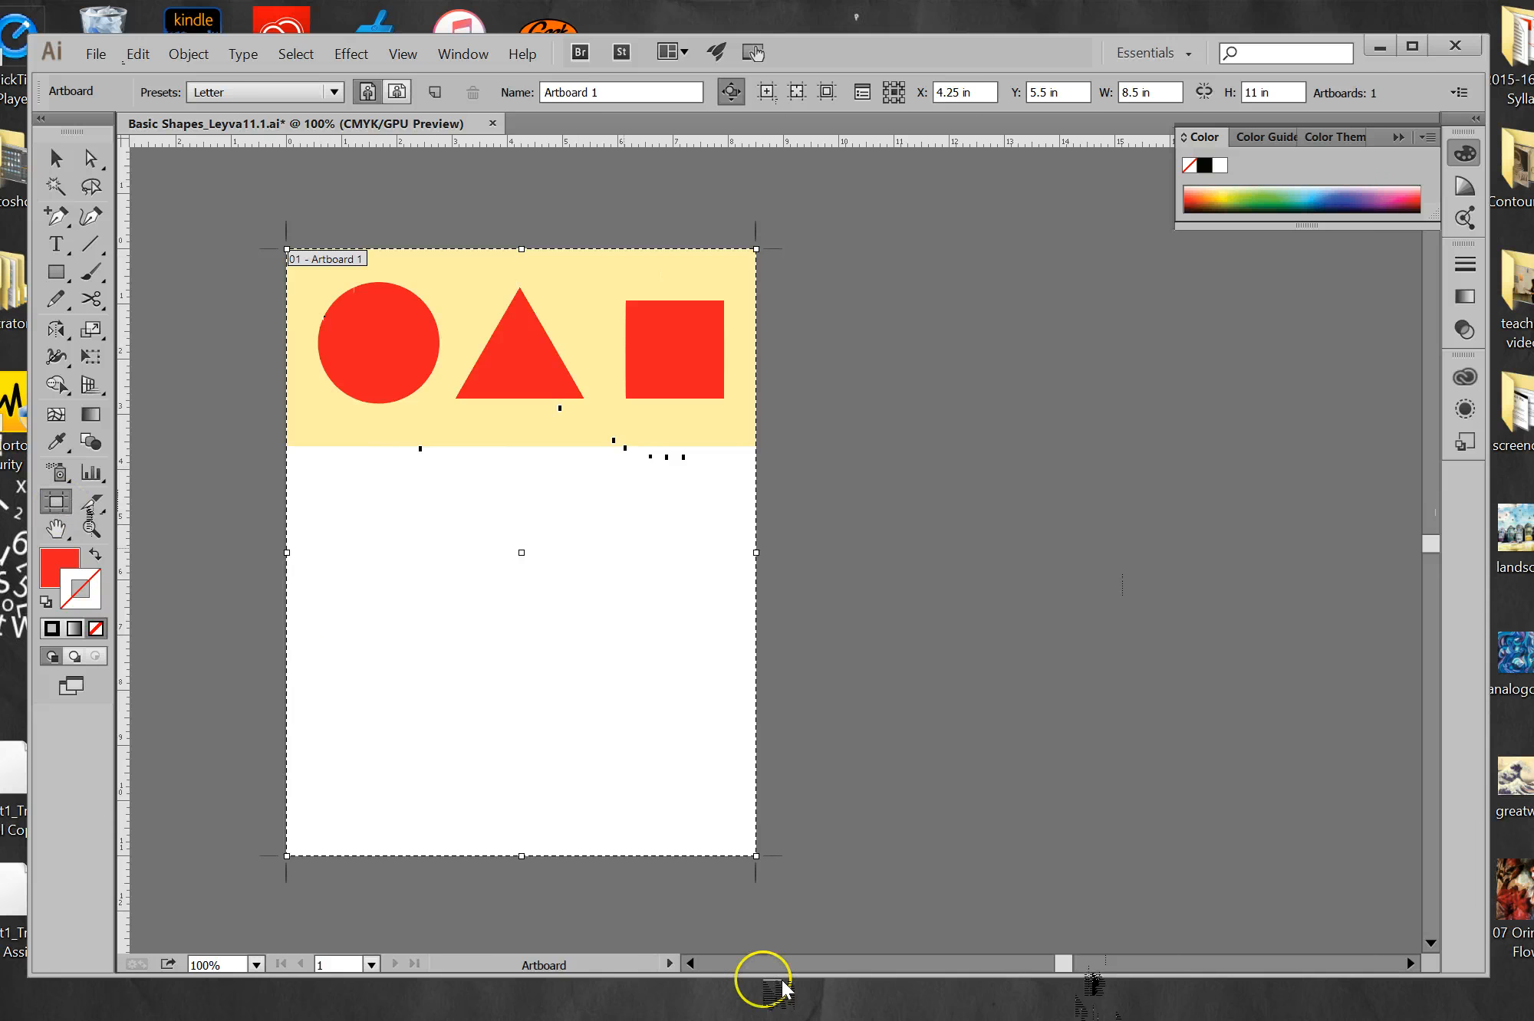
pyautogui.click(1400, 137)
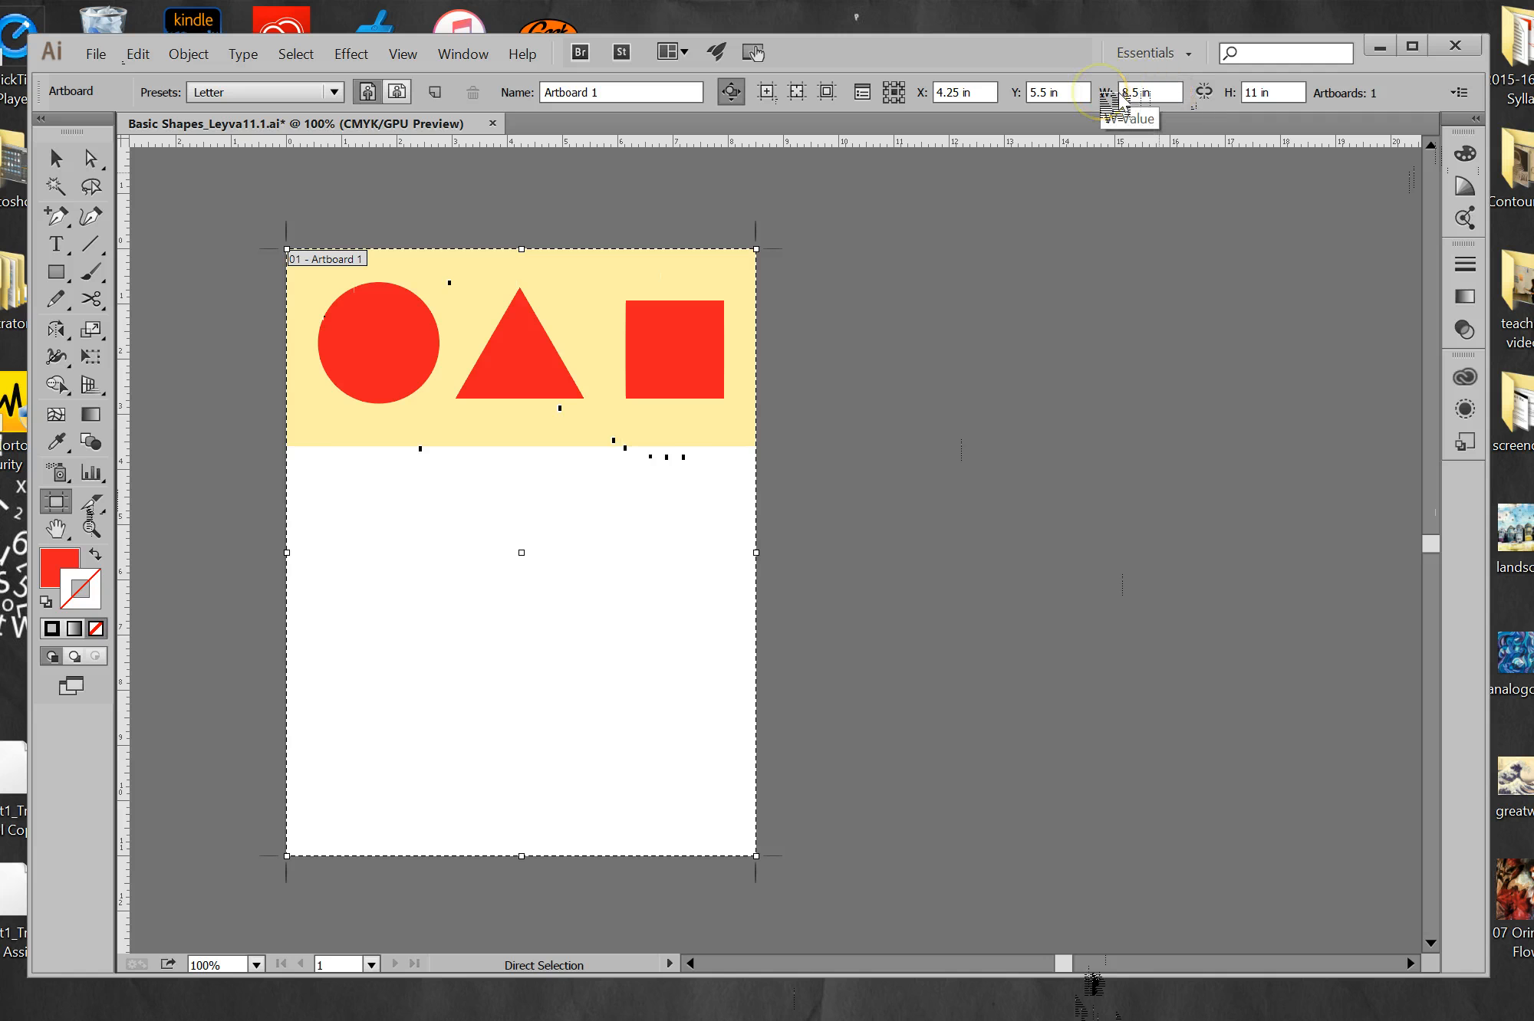
pyautogui.click(1243, 93)
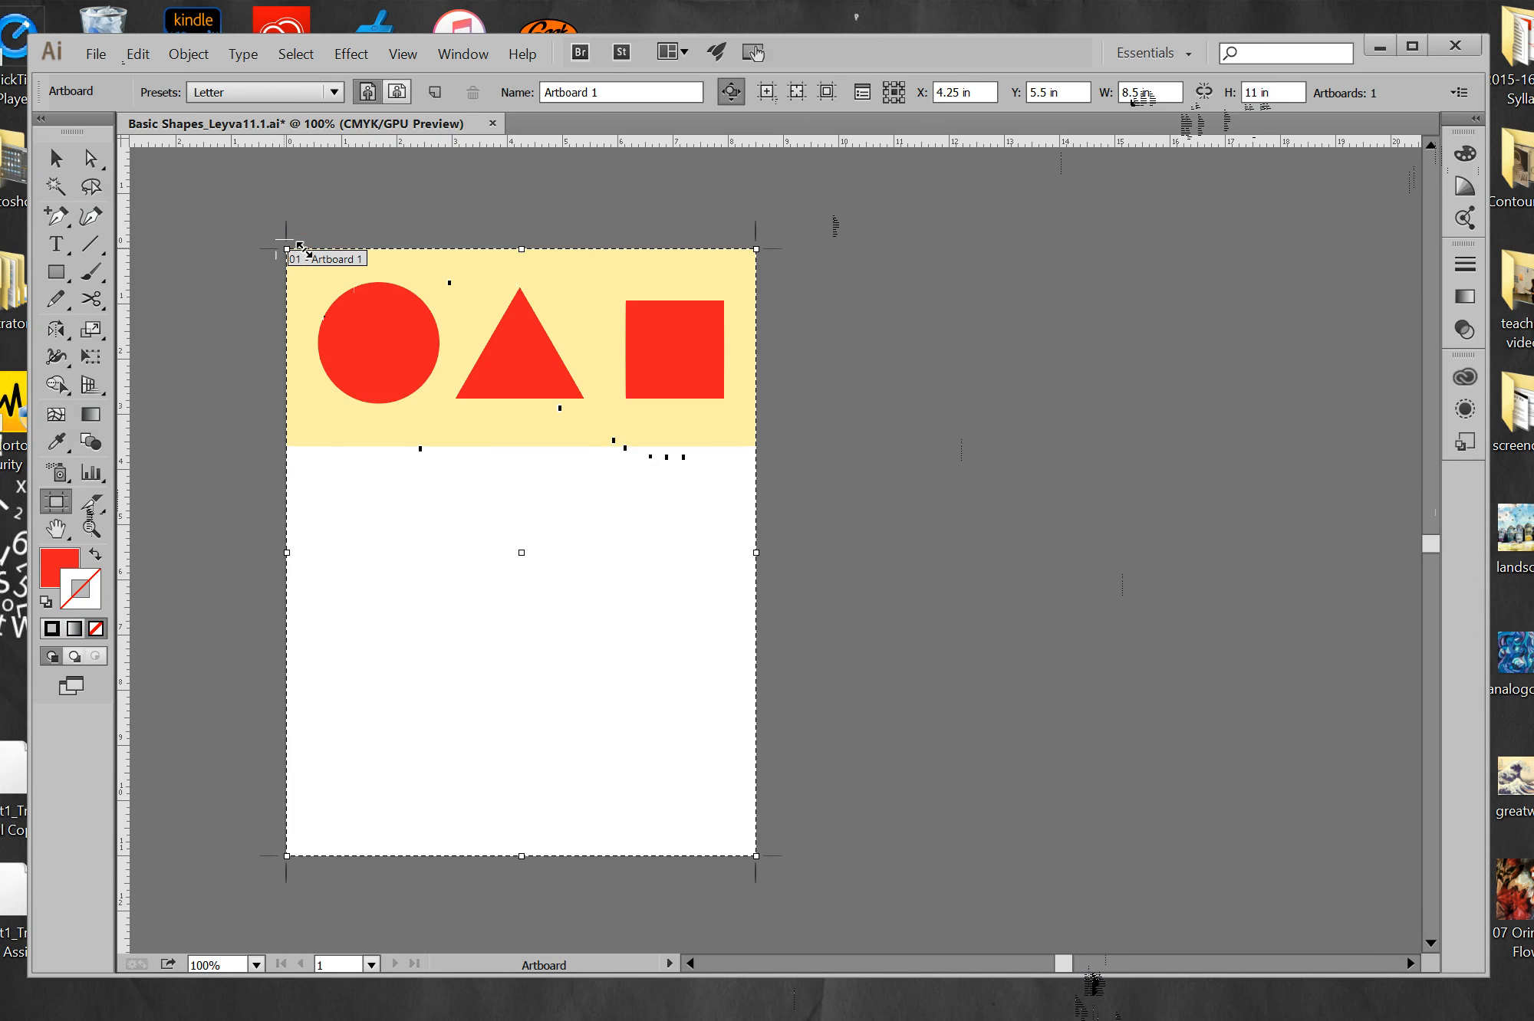
pyautogui.moveTo(301, 247); pyautogui.dragTo(305, 451)
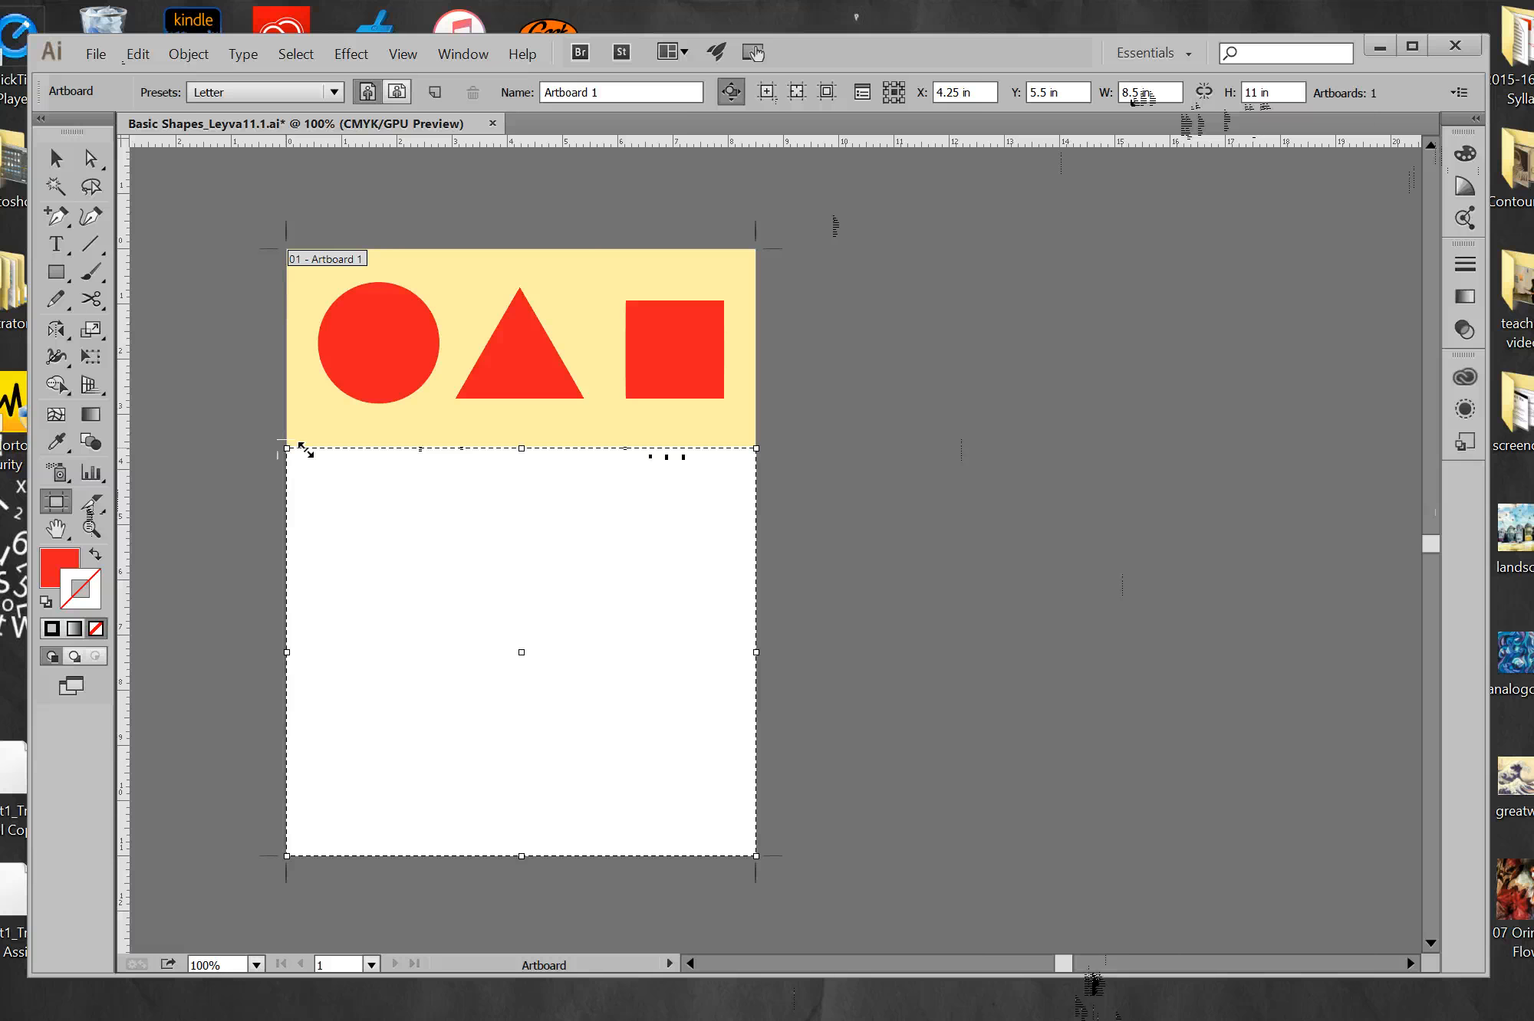
pyautogui.moveTo(305, 451); pyautogui.dragTo(305, 450)
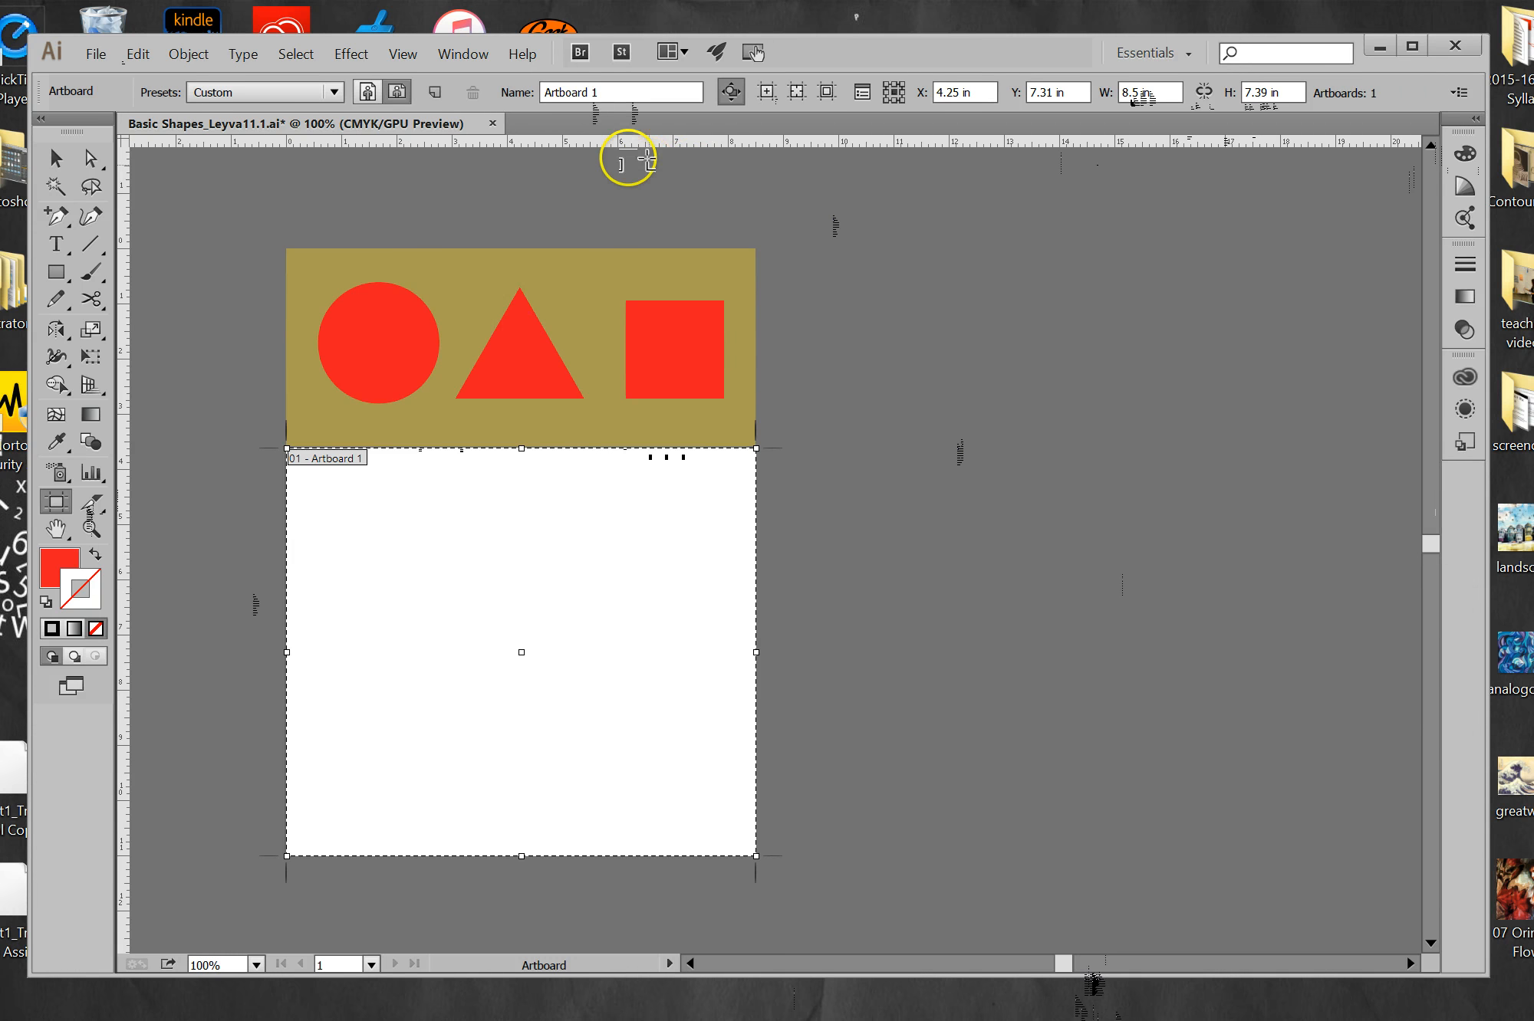
# Place a horizontal and a vertical ruler guide crossing near the centre of the shortened artboard.
pyautogui.click(75, 157)
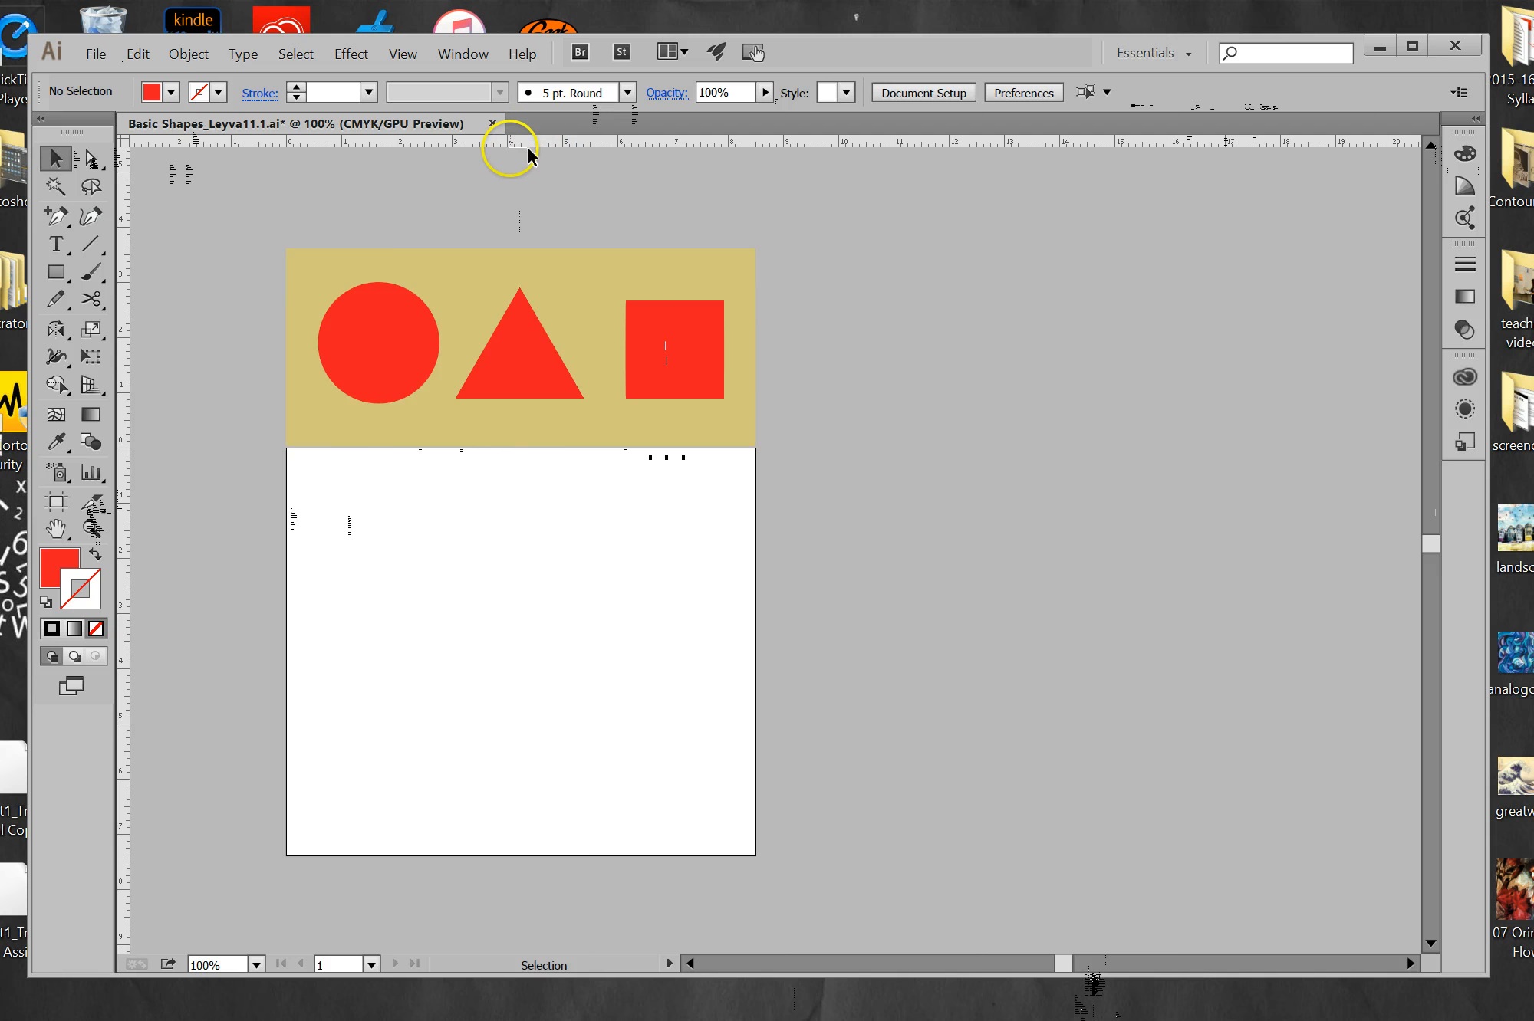
pyautogui.moveTo(528, 145); pyautogui.dragTo(528, 303)
pyautogui.moveTo(529, 454); pyautogui.dragTo(531, 656)
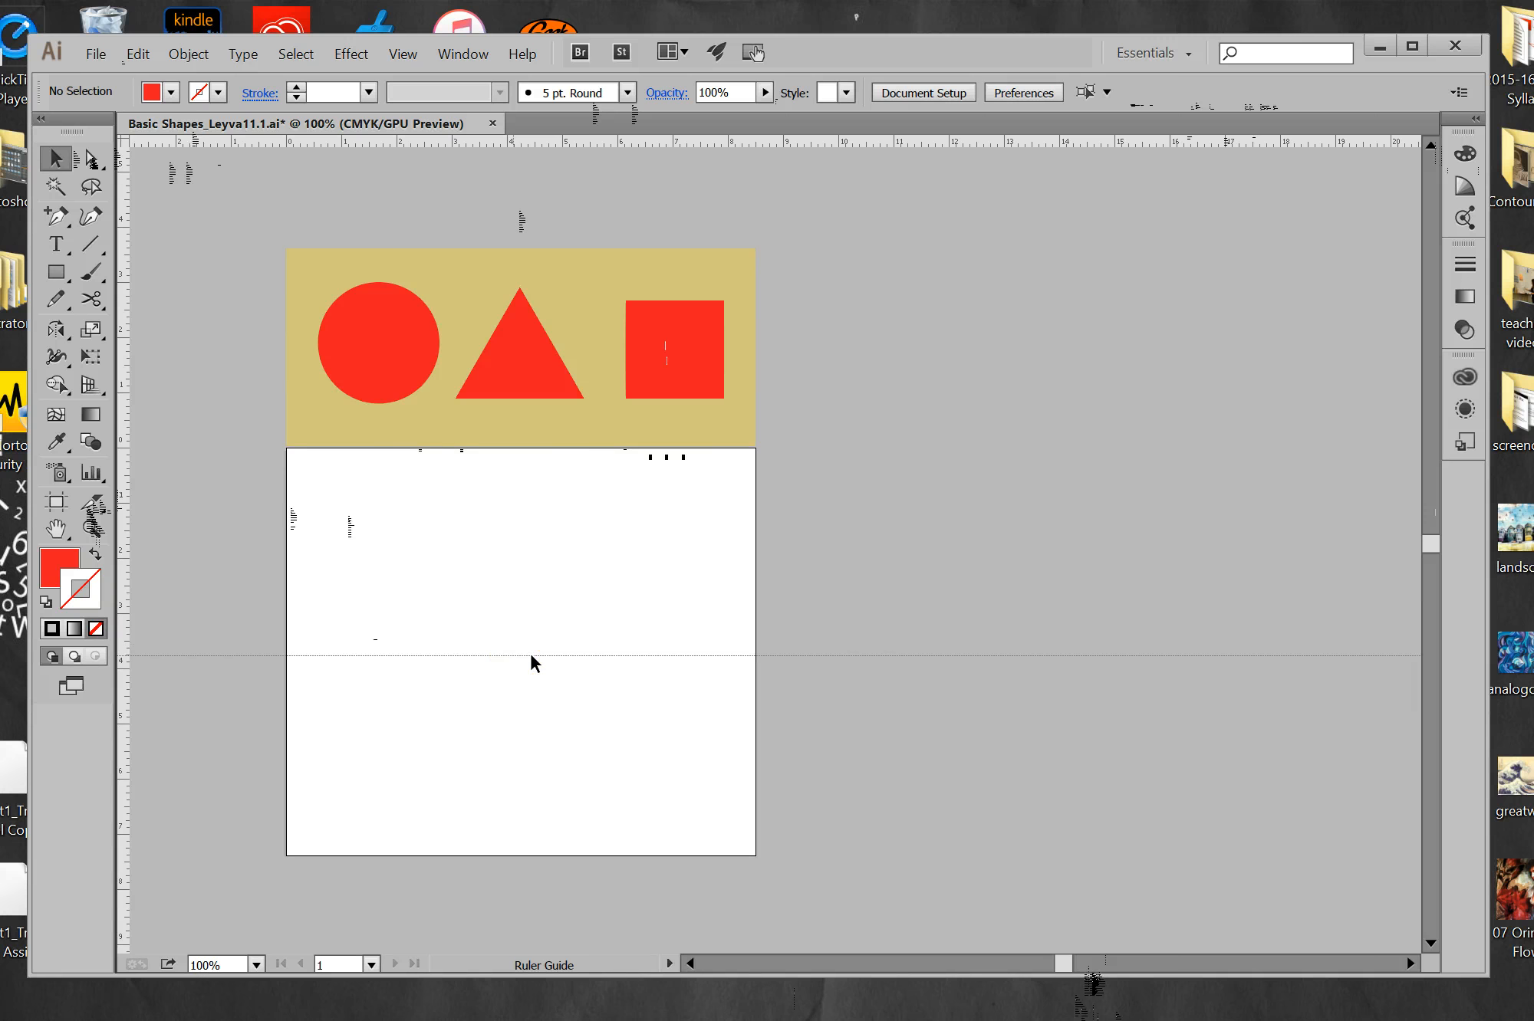
pyautogui.moveTo(530, 656)
pyautogui.mouseDown()
pyautogui.moveTo(565, 314)
pyautogui.moveTo(513, 670)
pyautogui.moveTo(515, 649)
pyautogui.mouseUp()
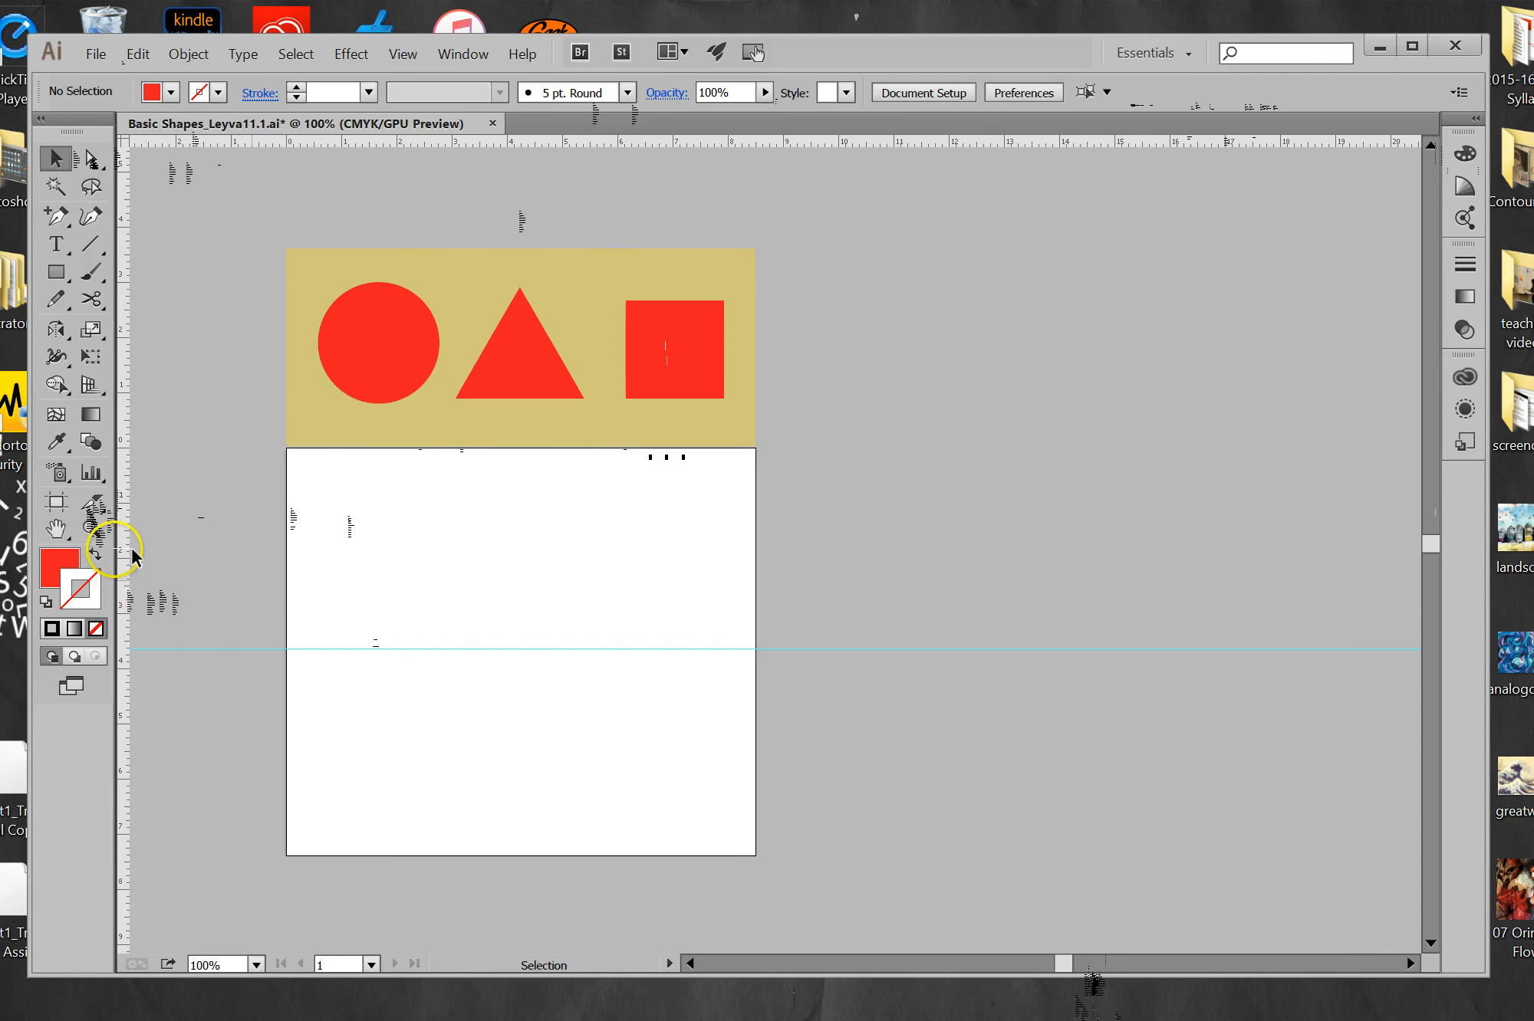
pyautogui.moveTo(126, 535); pyautogui.dragTo(542, 577)
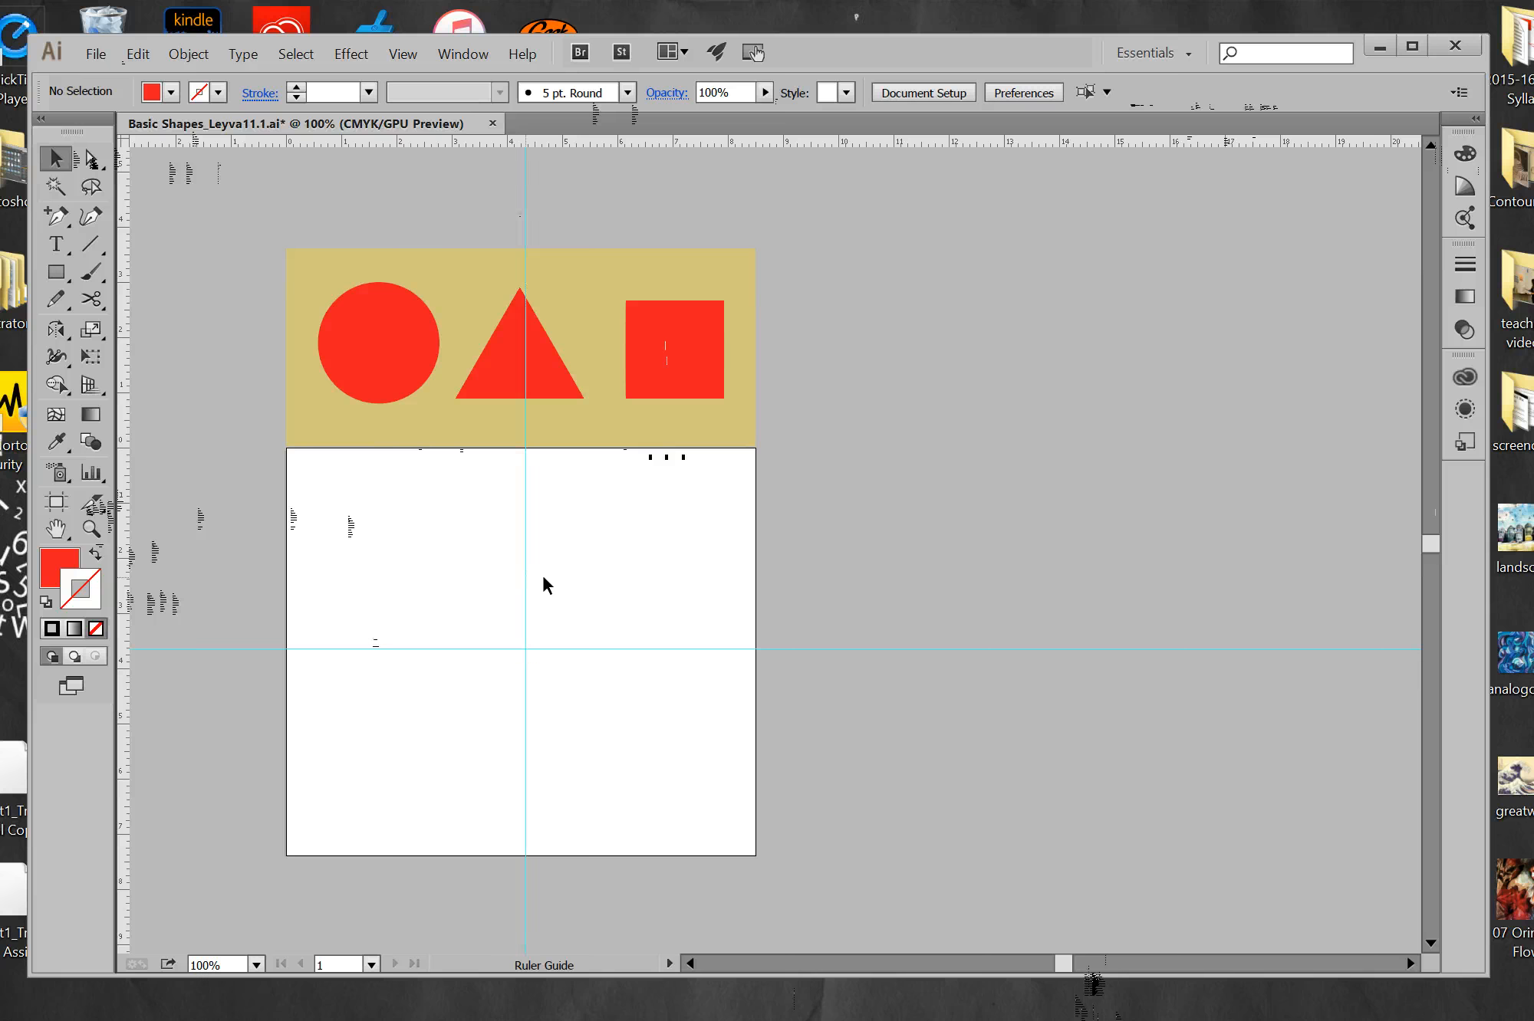
# Draw a tiny second artboard, about 0.44 by 0.03 in, beside the vertical guide above the yellow band, and leave artboard editing.
pyautogui.click(56, 503)
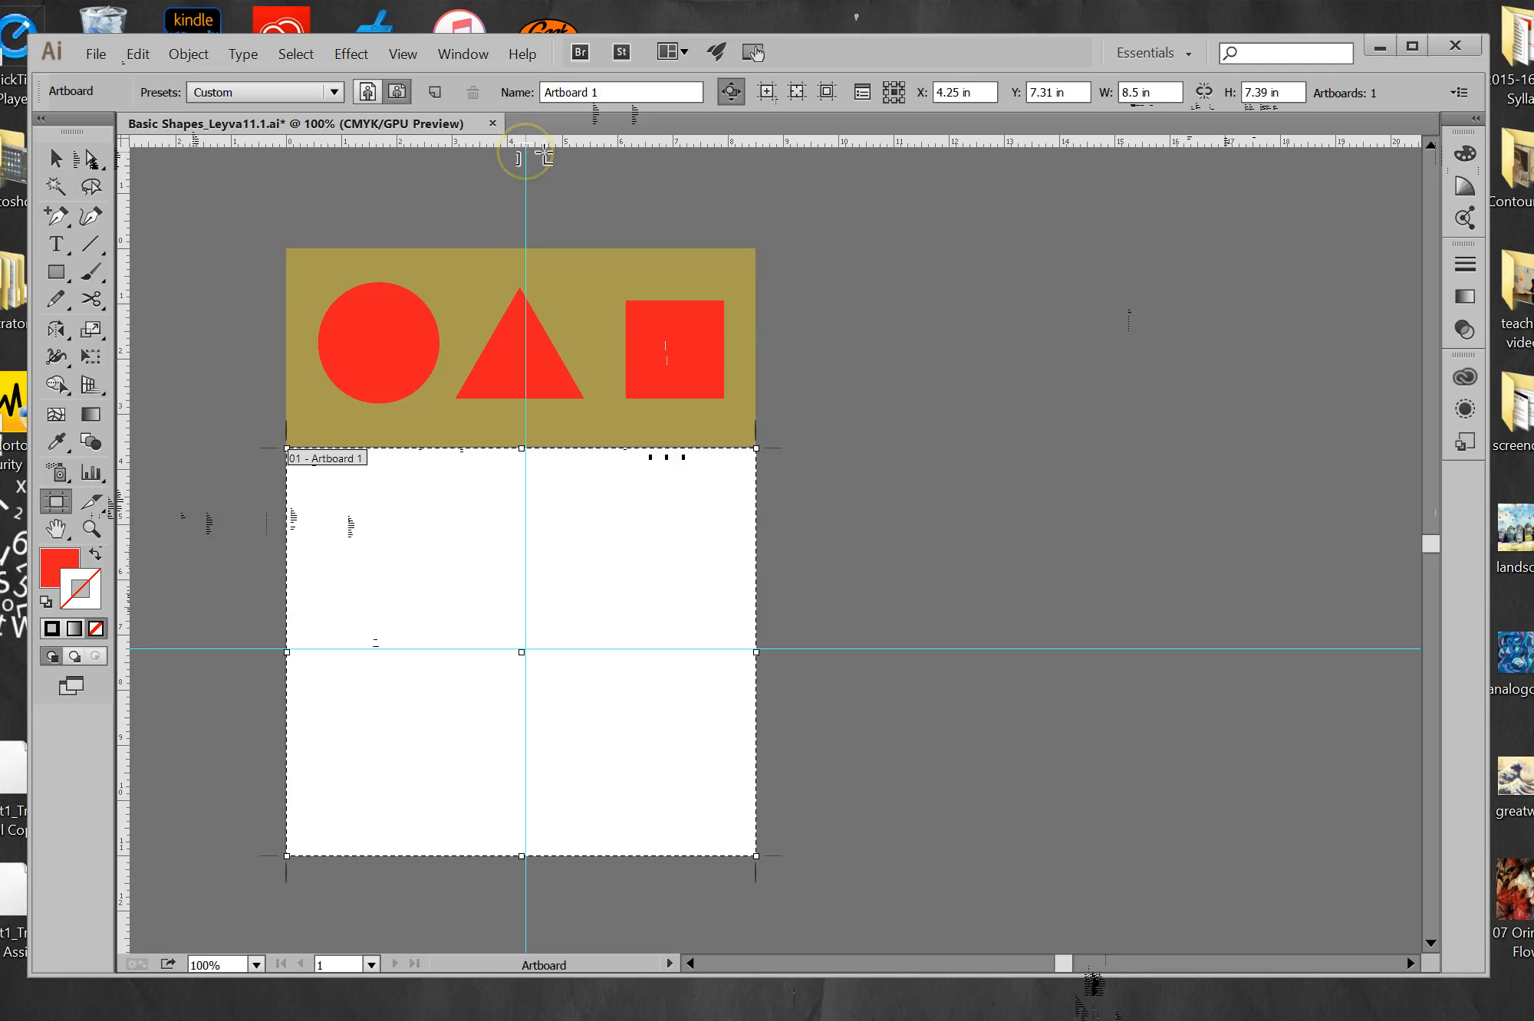
pyautogui.moveTo(526, 152); pyautogui.dragTo(501, 154)
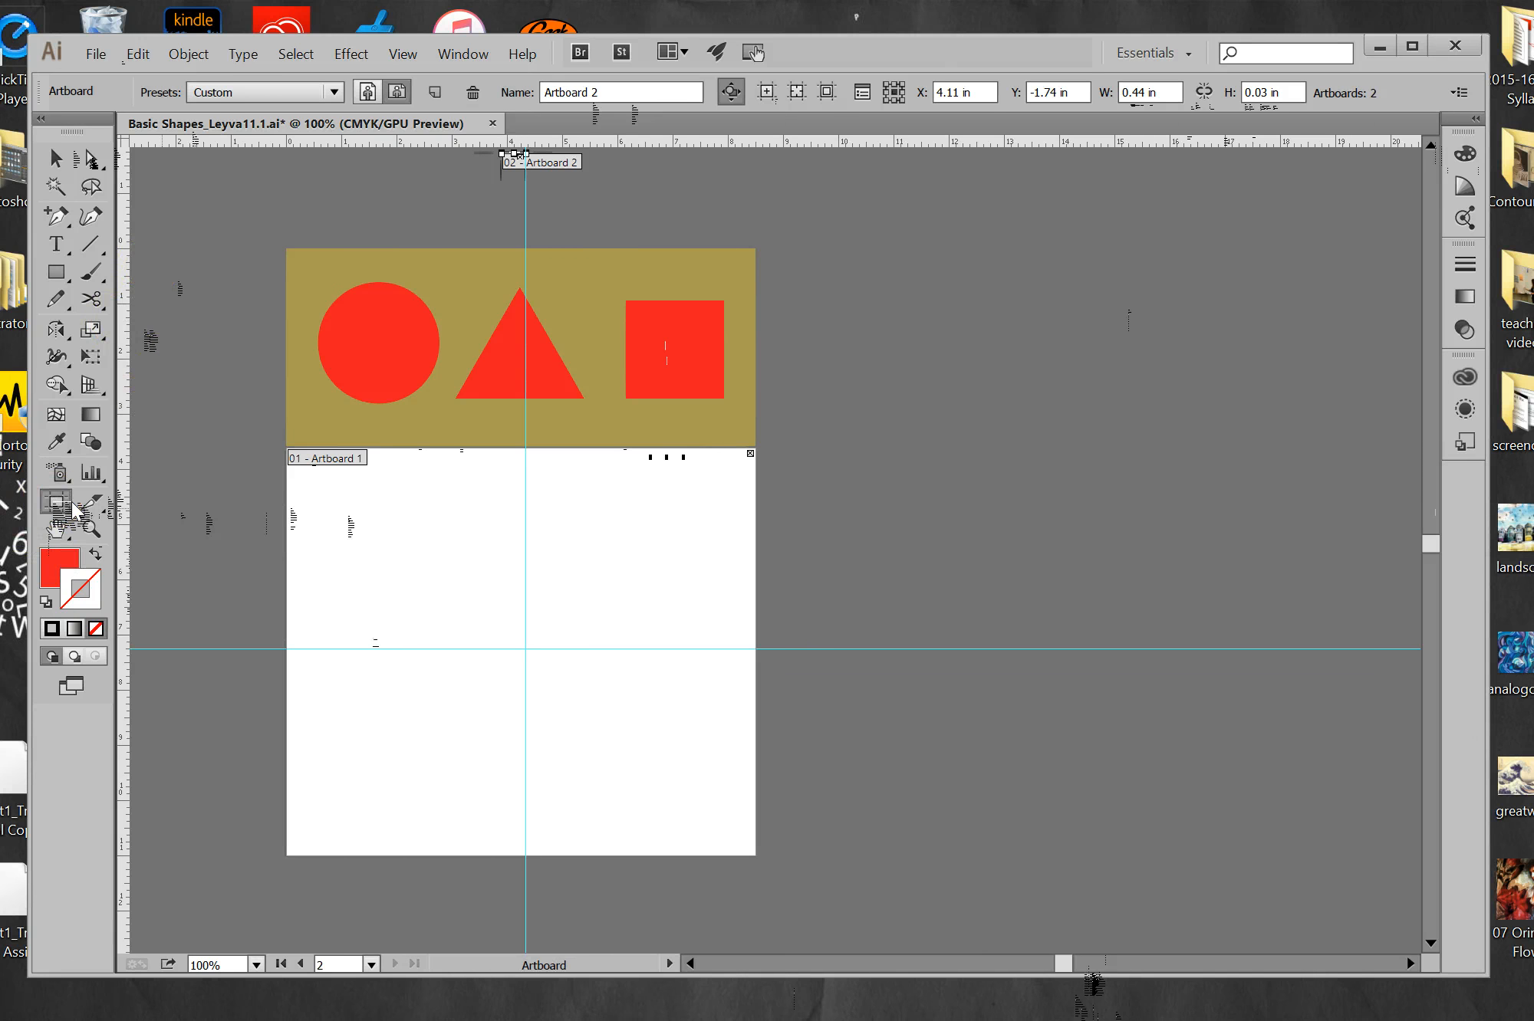
pyautogui.click(56, 158)
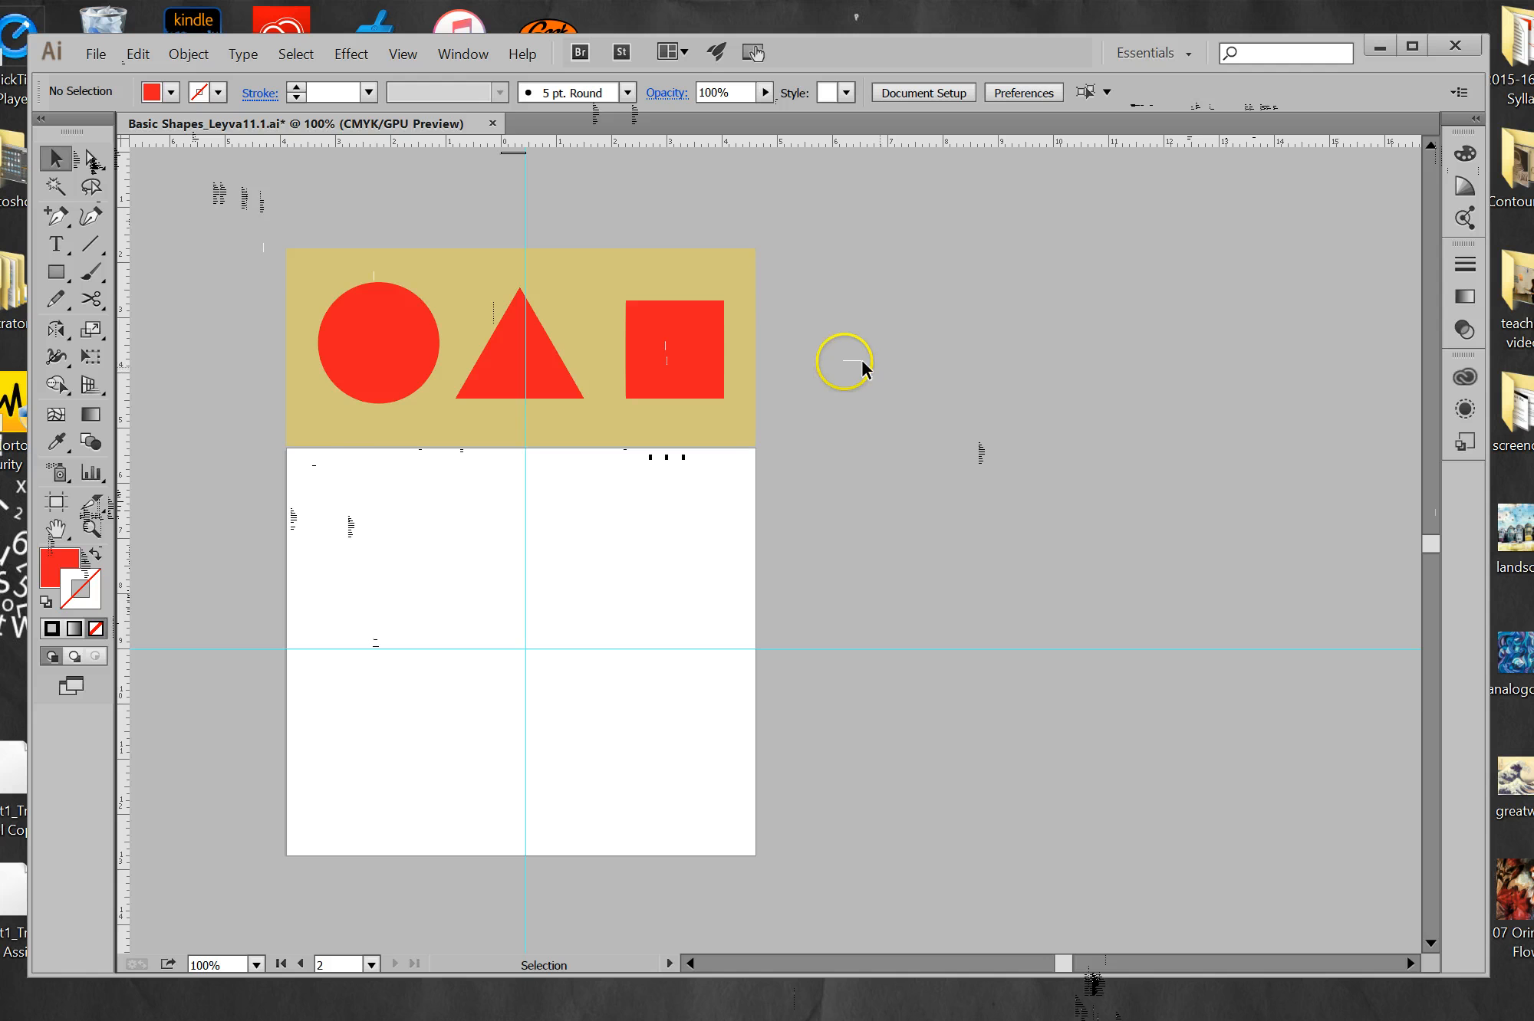
# Move the red circle into the upper-left quarter of the artboard and put a pasted copy in its former place on the yellow band.
pyautogui.click(400, 358)
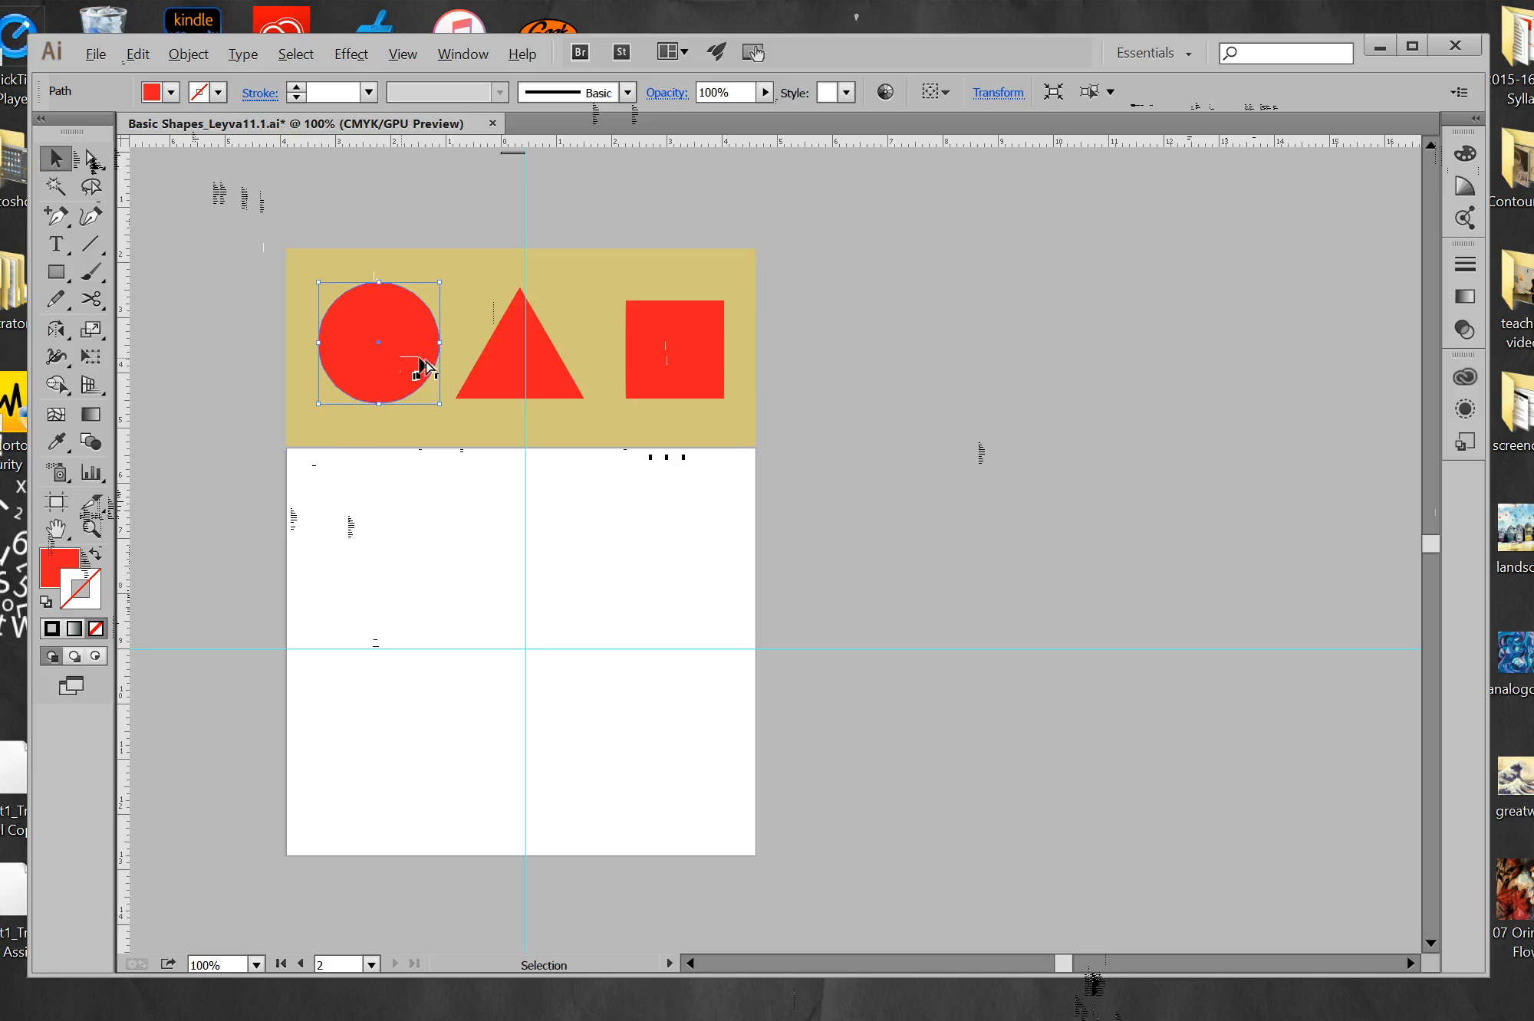
pyautogui.moveTo(425, 368); pyautogui.dragTo(430, 565)
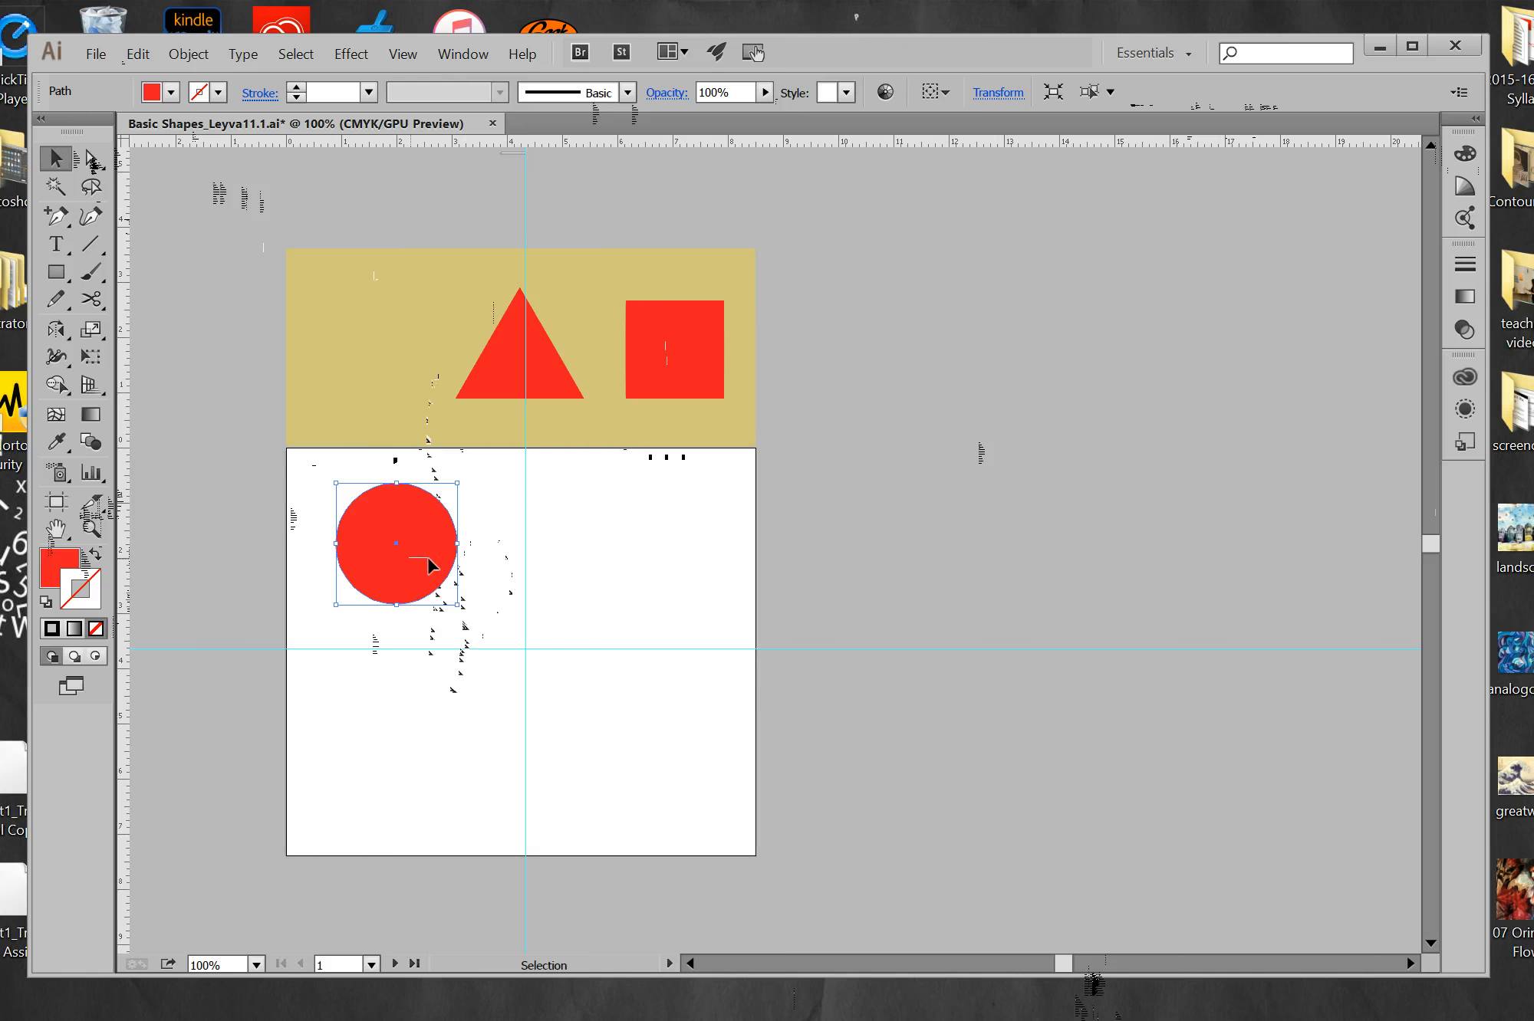
pyautogui.press('ctrl')
pyautogui.hotkey('ctrl', 'v')
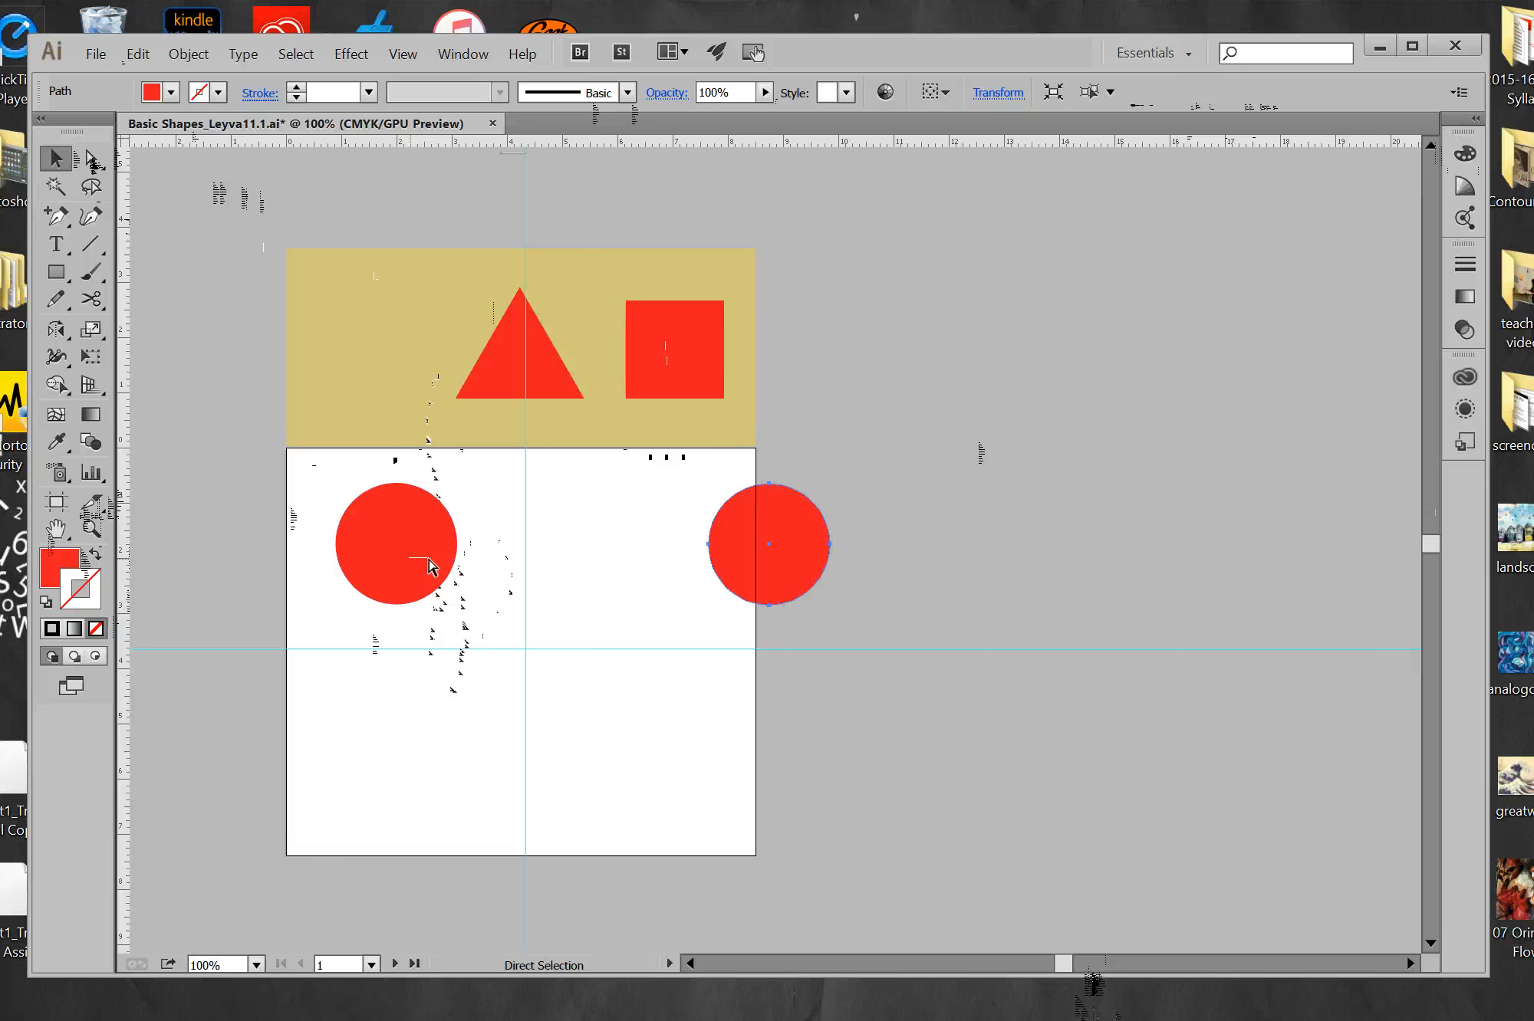
pyautogui.moveTo(726, 556); pyautogui.dragTo(348, 362)
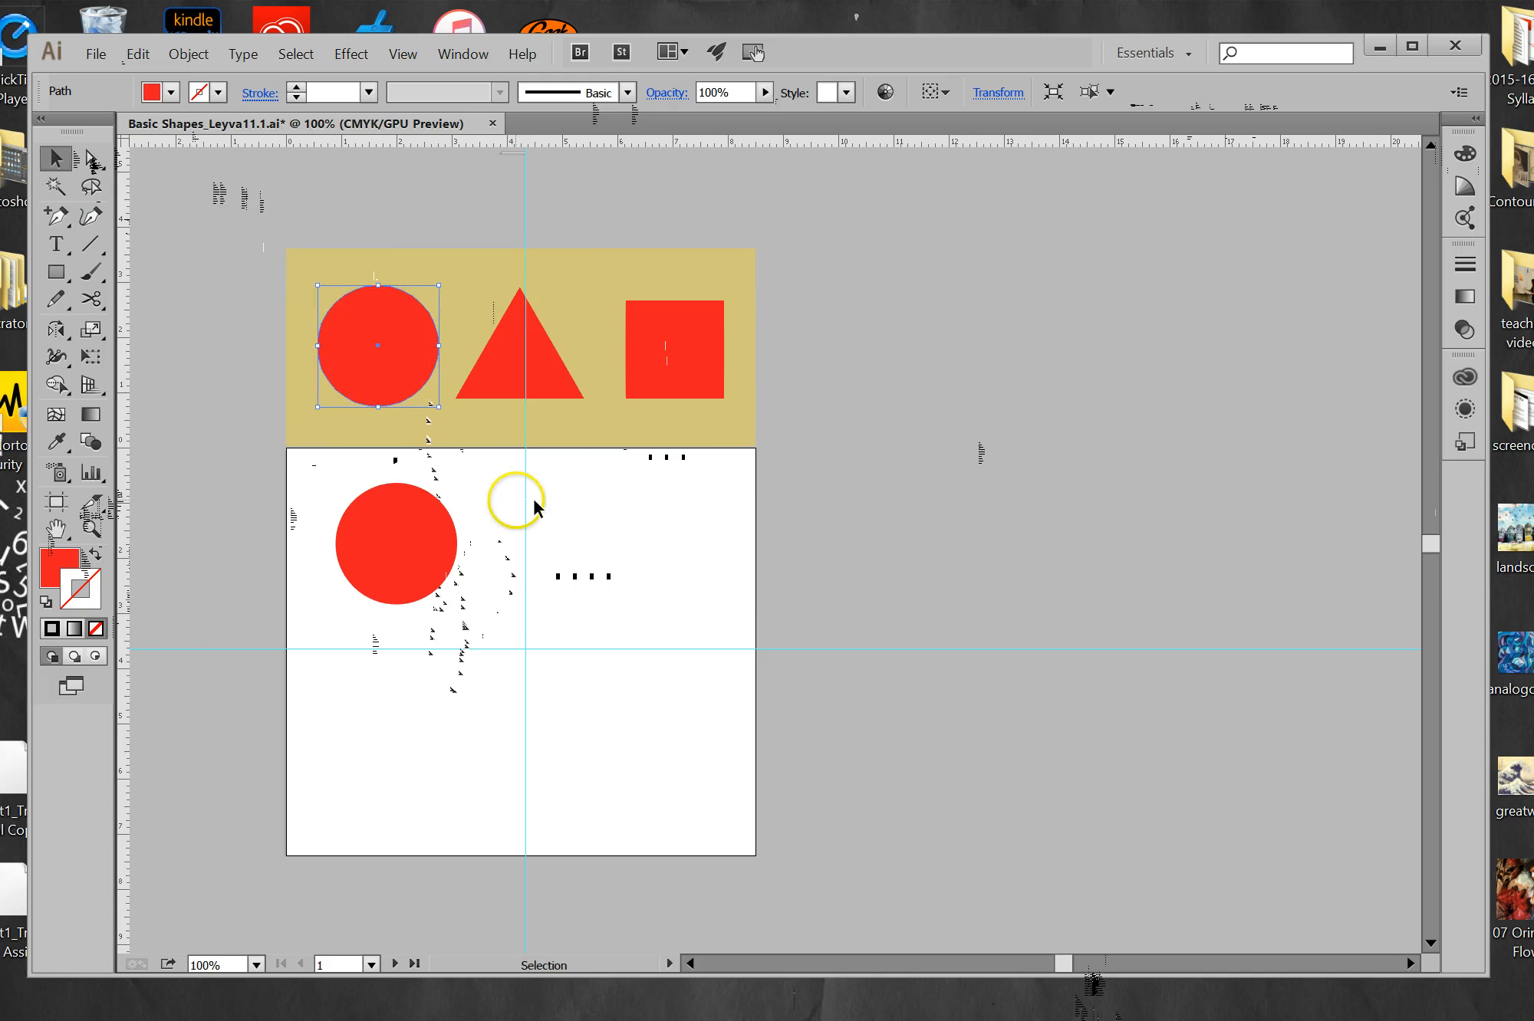
pyautogui.click(460, 551)
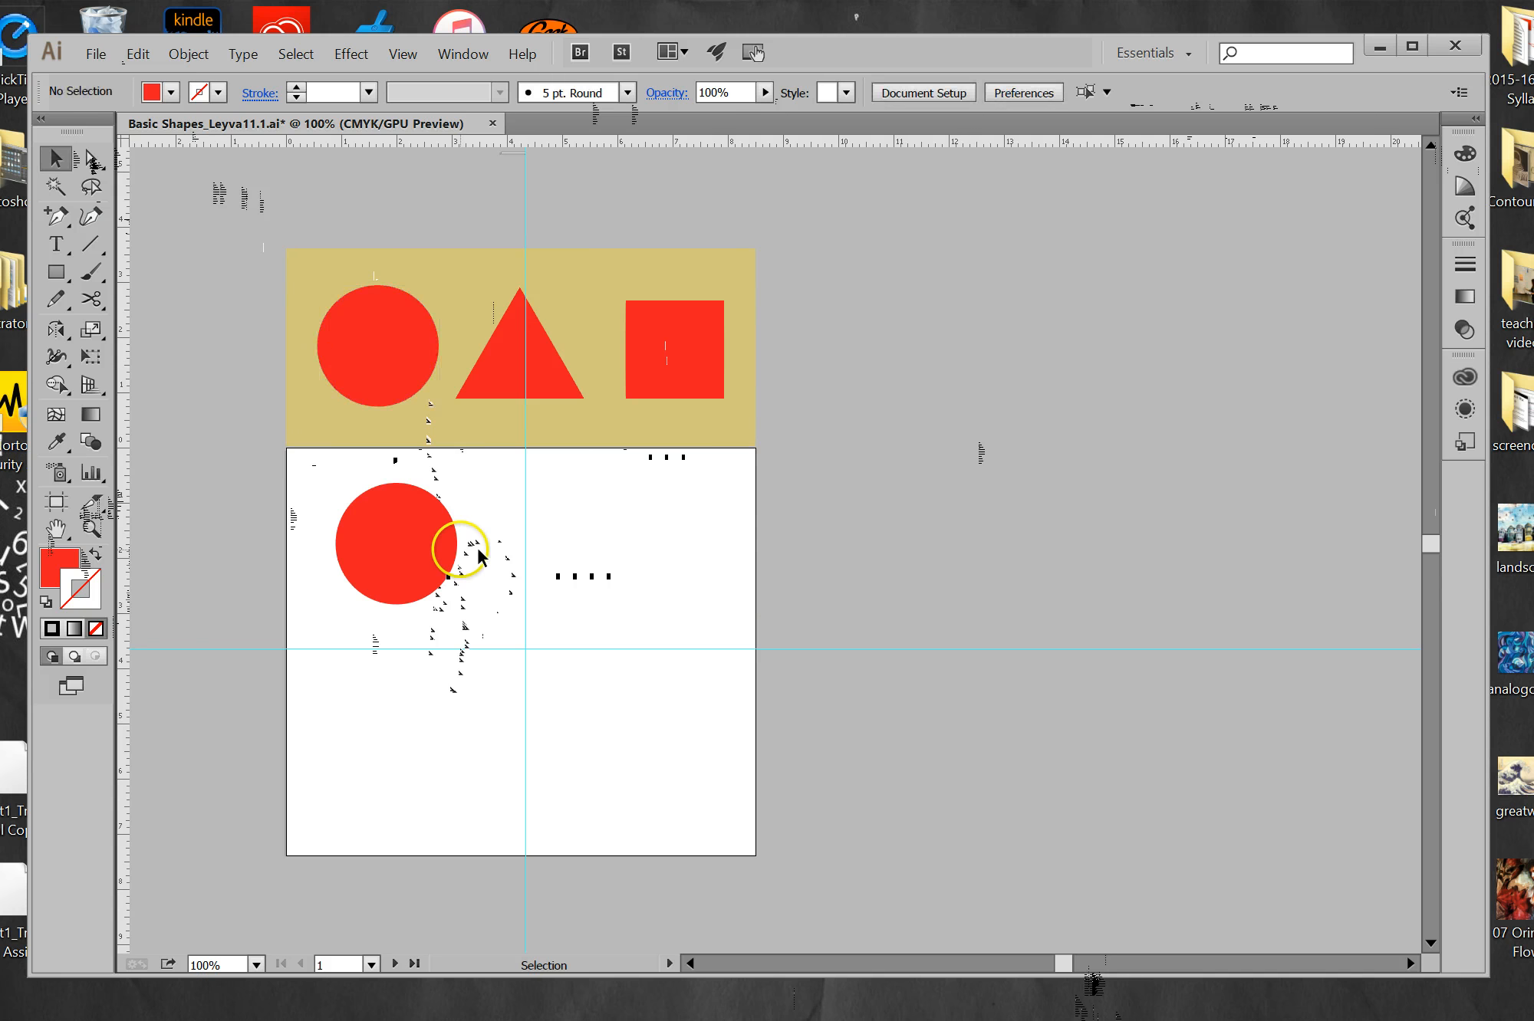
# Copy the yellow band's square and place the copy directly beneath the artboard's circle so the two slightly overlap.
pyautogui.click(686, 372)
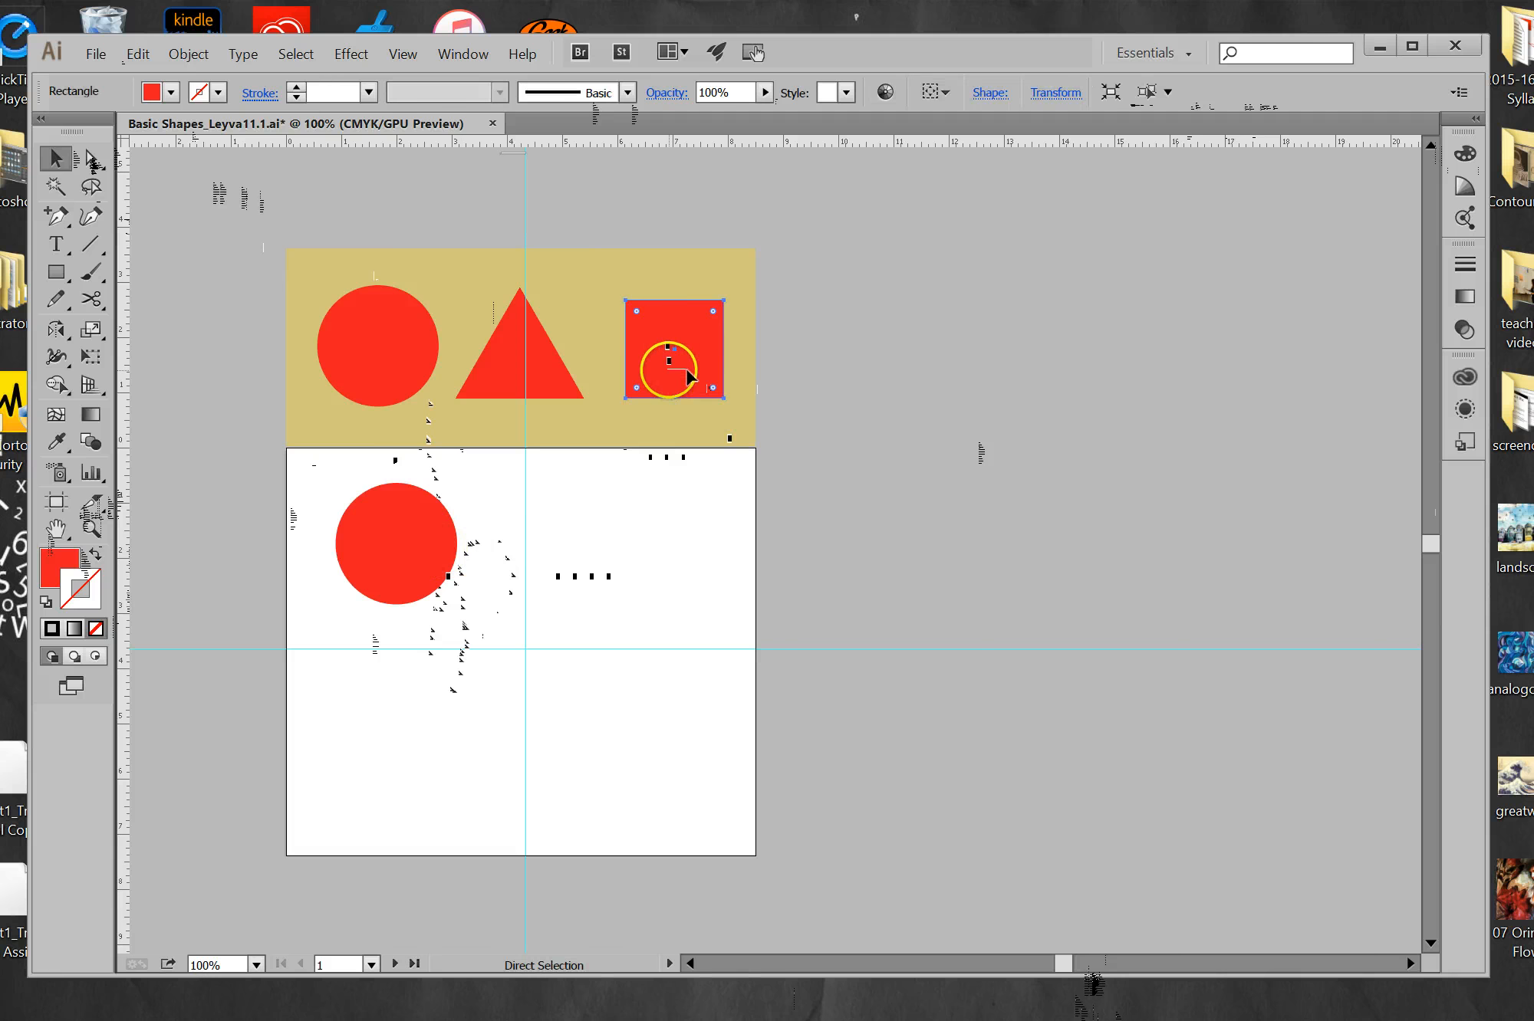
pyautogui.hotkey('ctrl', 'c')
pyautogui.hotkey('ctrl', 'v')
pyautogui.moveTo(770, 530); pyautogui.dragTo(404, 646)
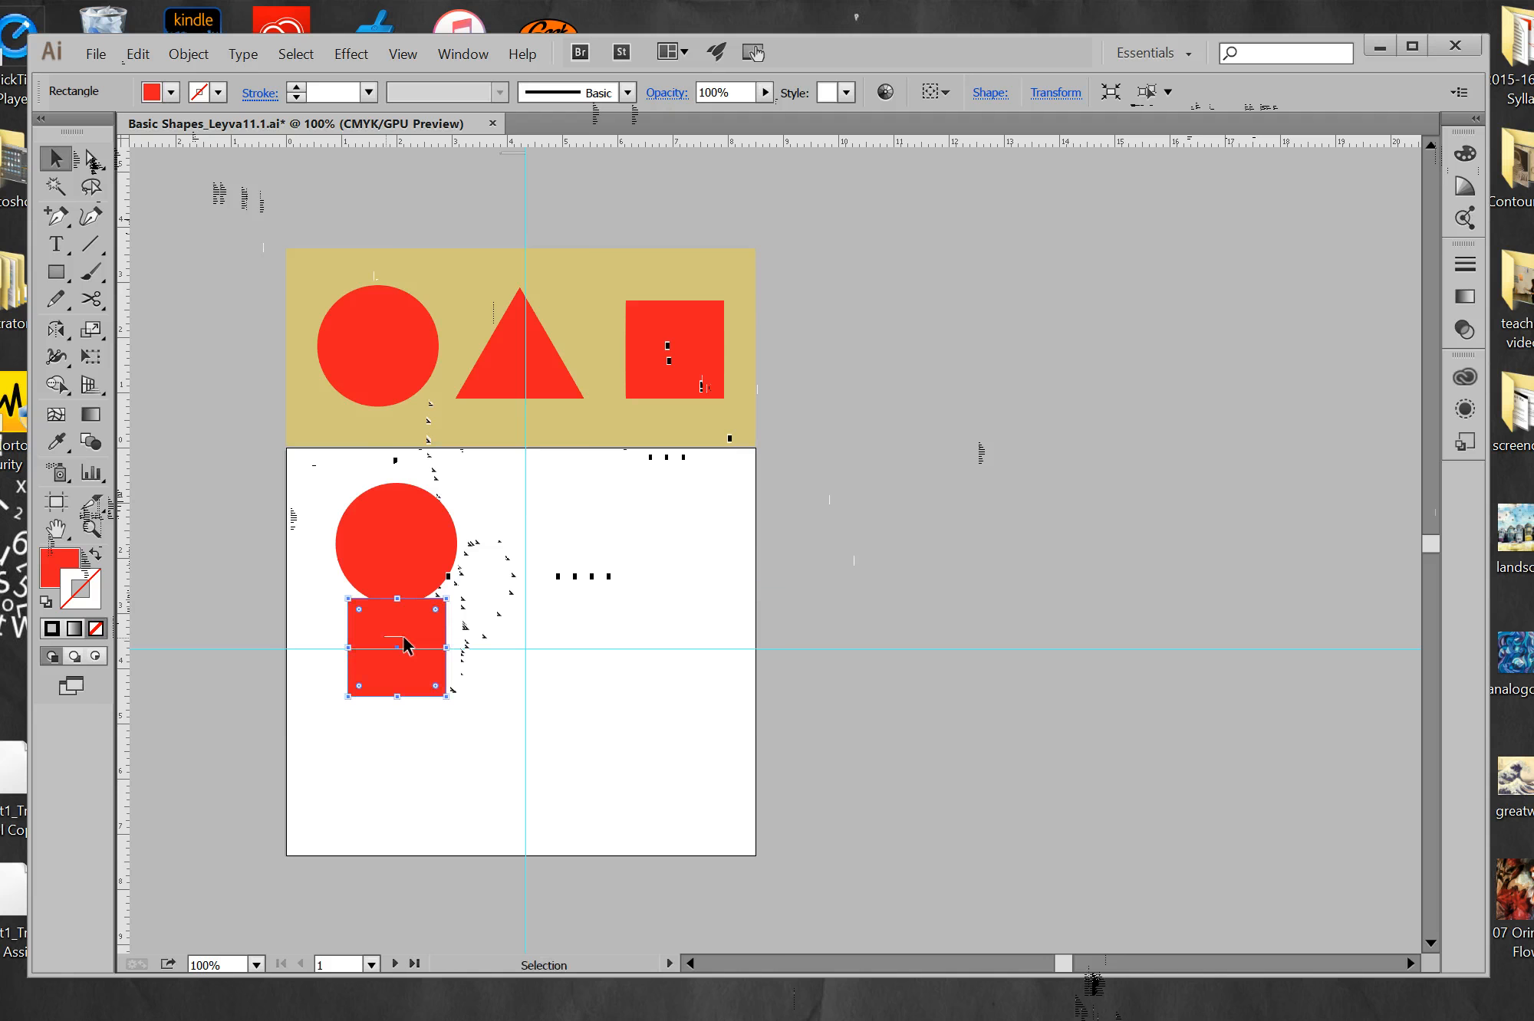
pyautogui.click(484, 735)
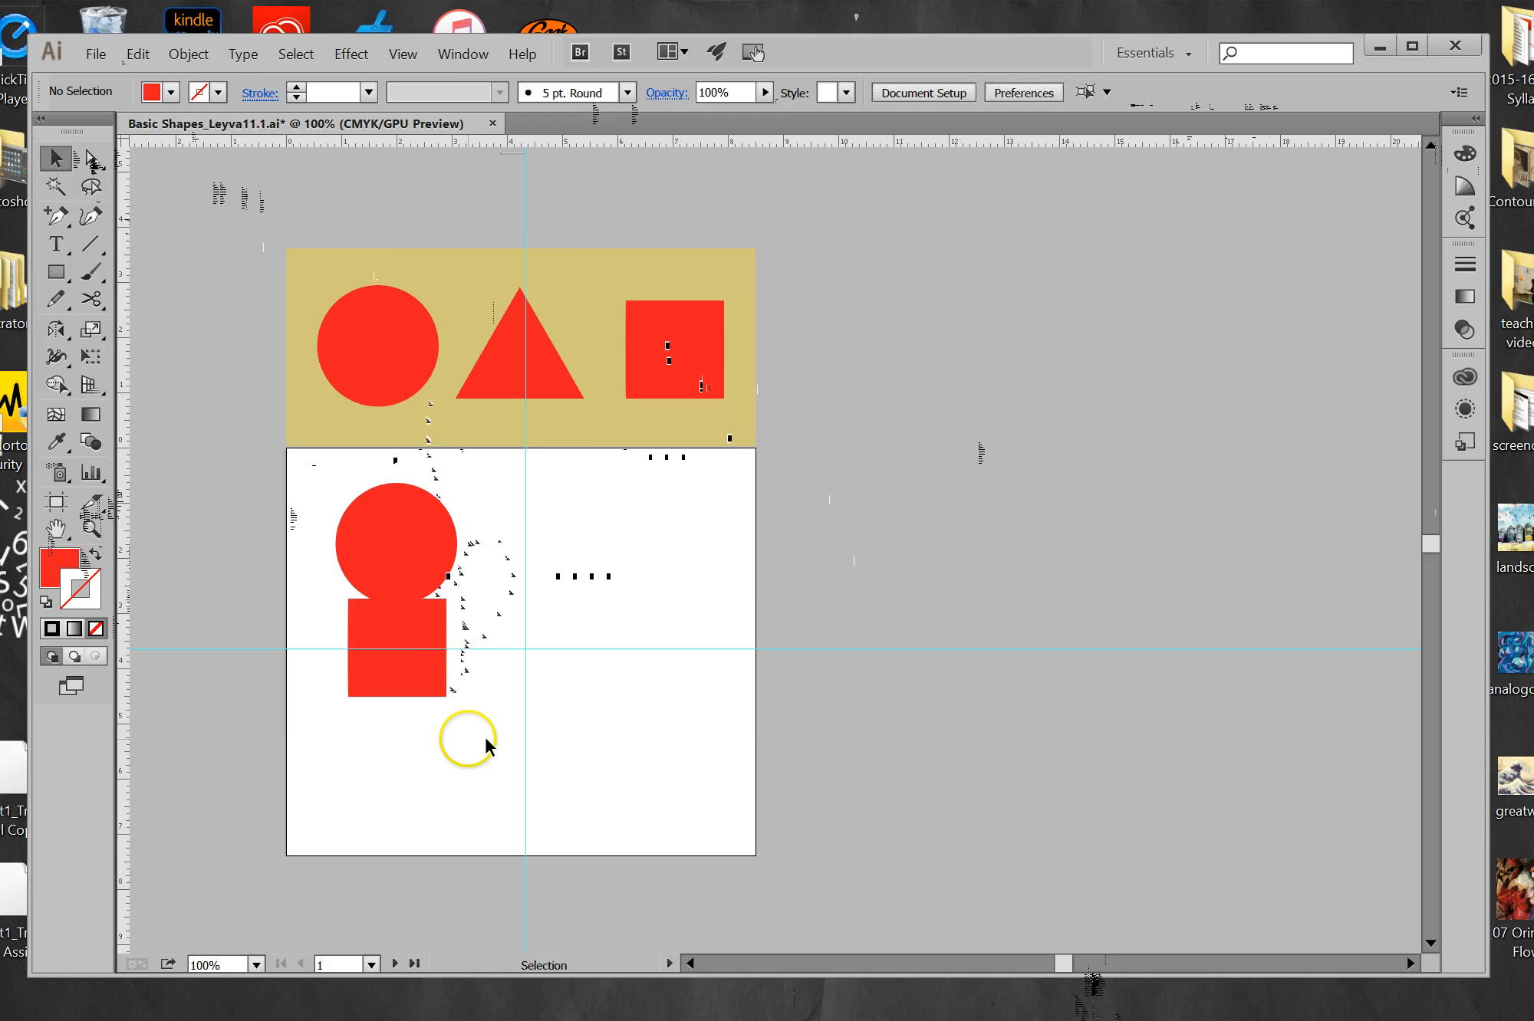
# Shrink the artboard's circle to slightly narrower than the square and centre it over the square's top edge.
pyautogui.click(434, 542)
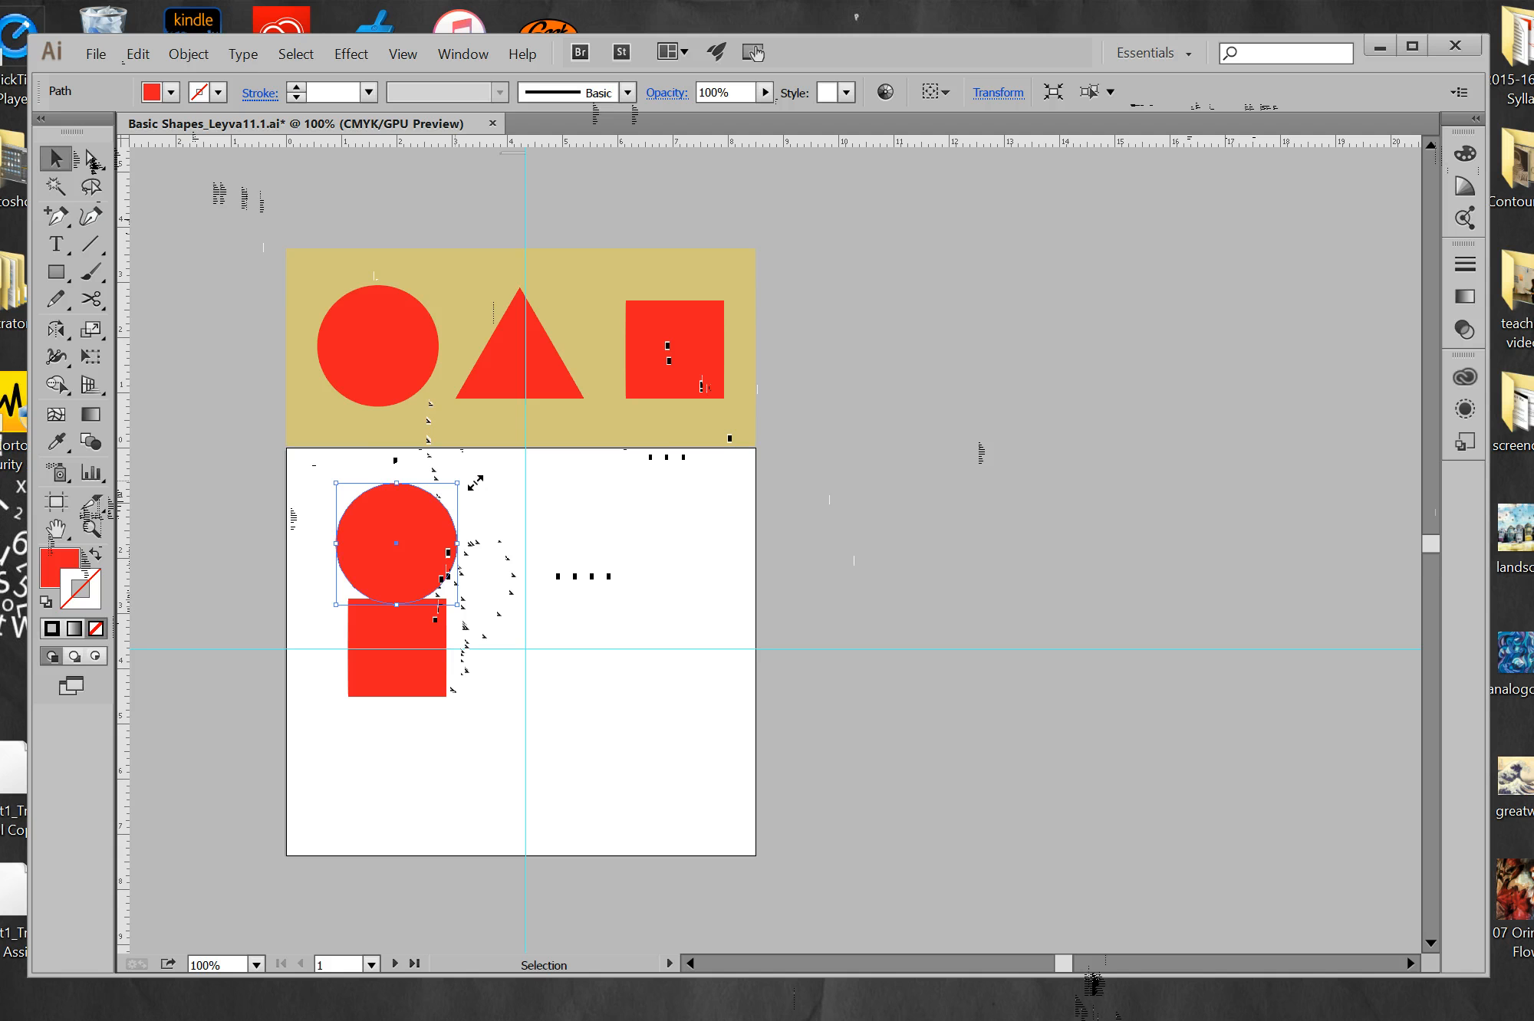
pyautogui.moveTo(457, 483); pyautogui.dragTo(410, 556)
pyautogui.click(466, 542)
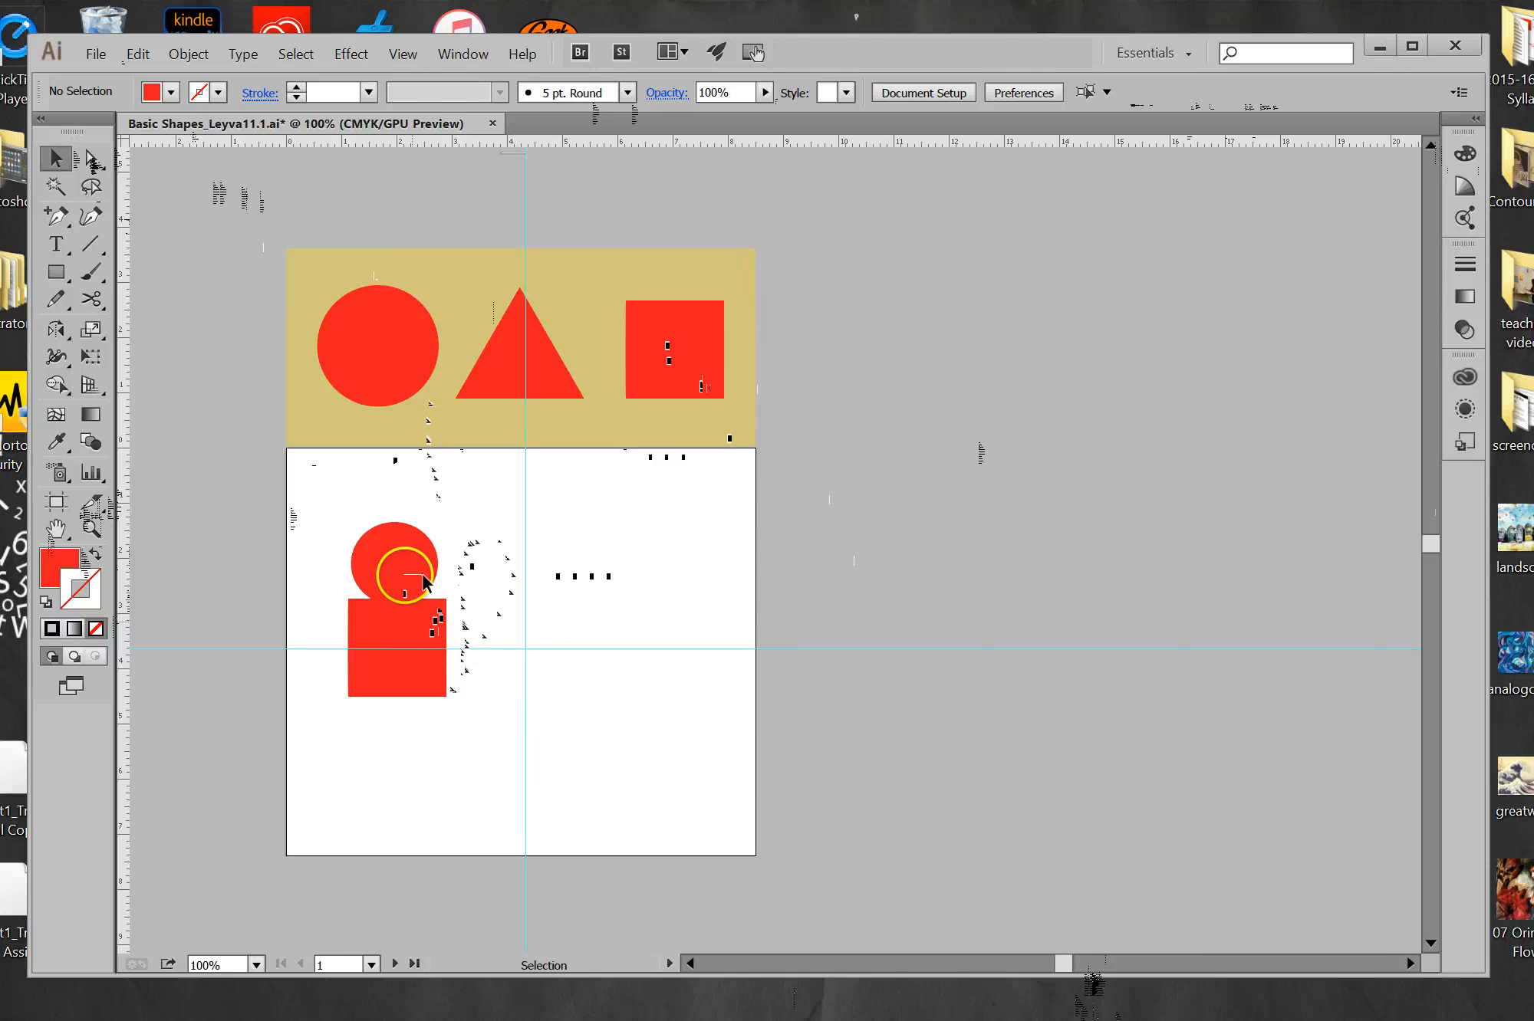
pyautogui.moveTo(413, 570); pyautogui.dragTo(421, 580)
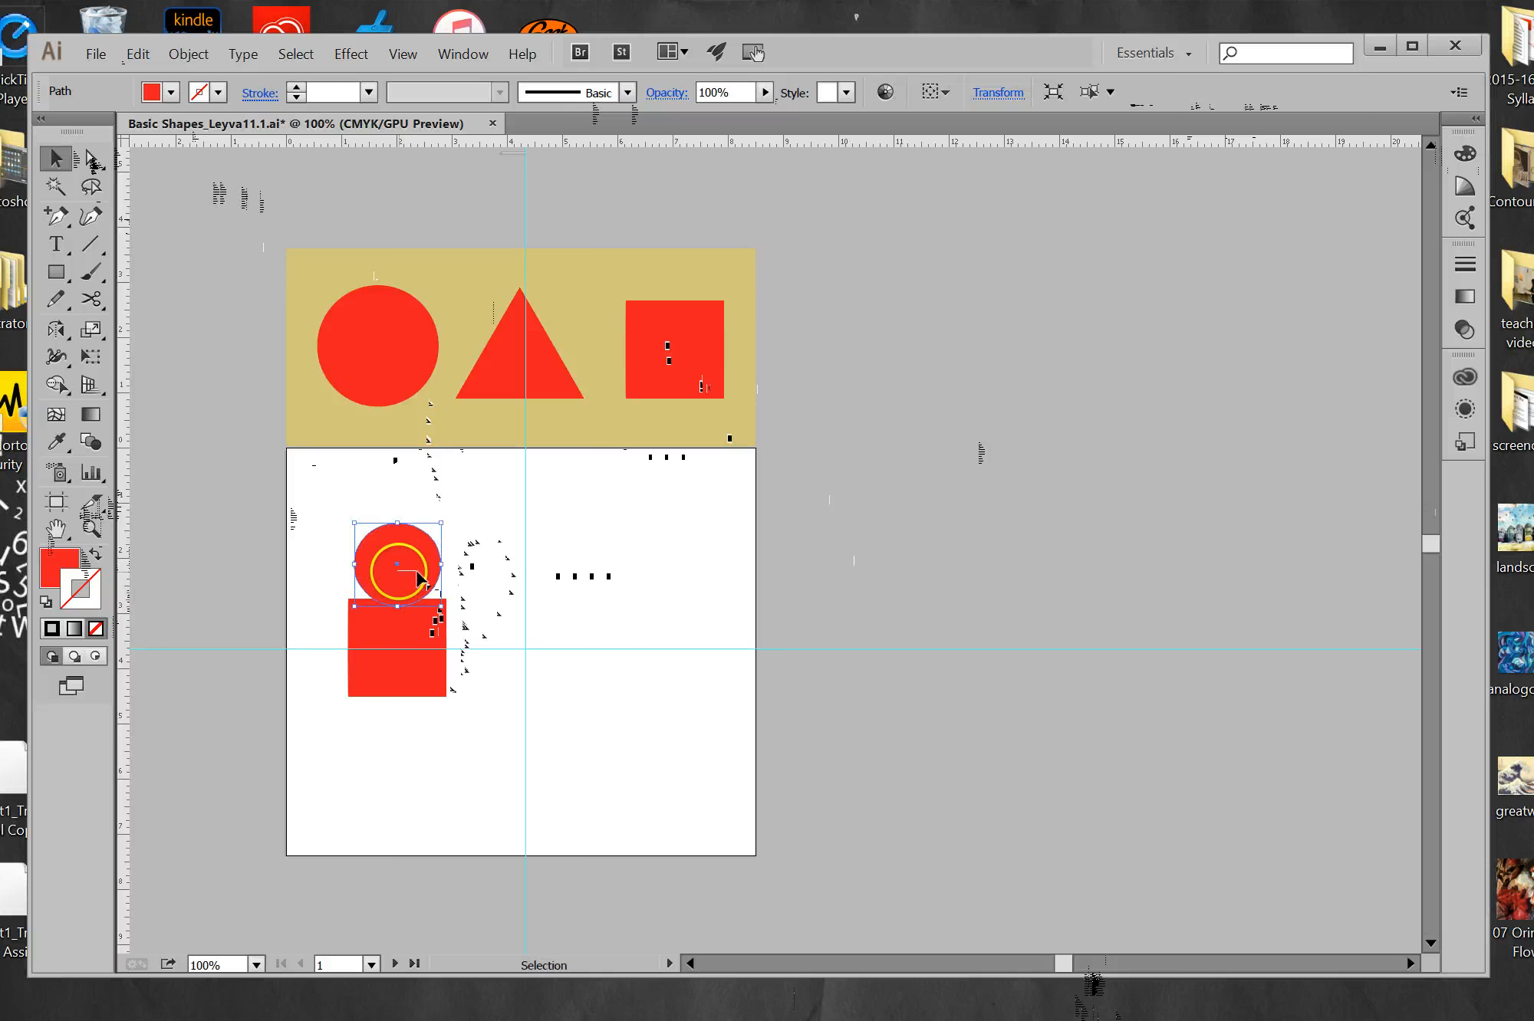
pyautogui.click(610, 579)
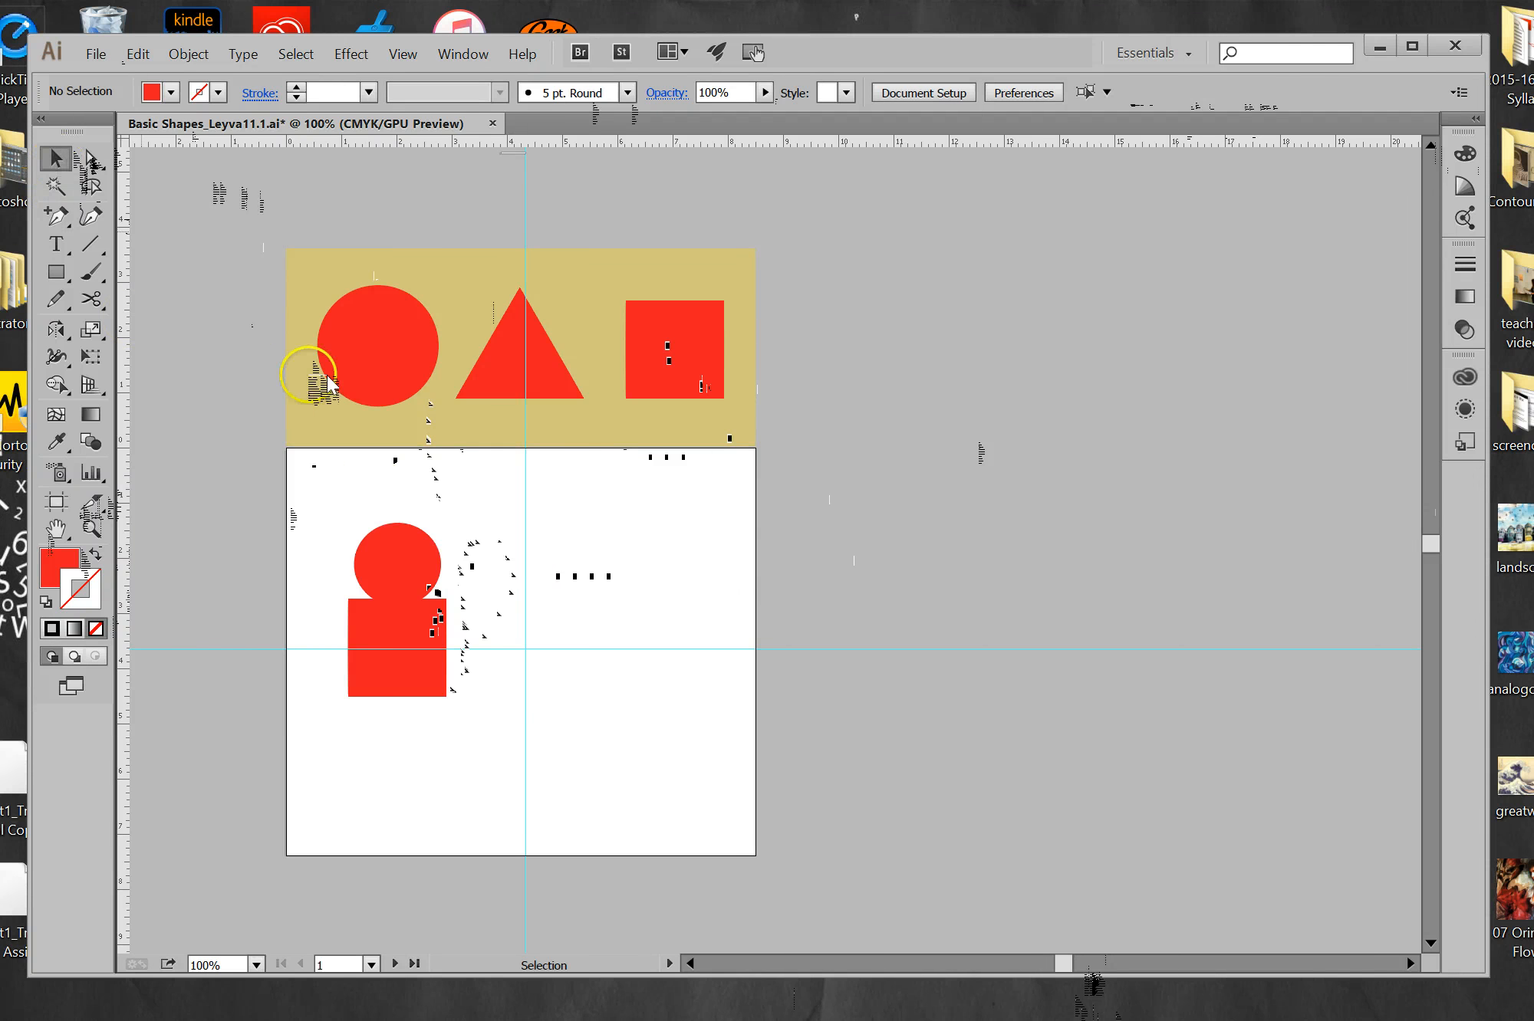
# Unite the small circle and the square beneath it into one shape with Pathfinder, and move the Pathfinder panel out of the way.
pyautogui.moveTo(332, 513); pyautogui.dragTo(495, 736)
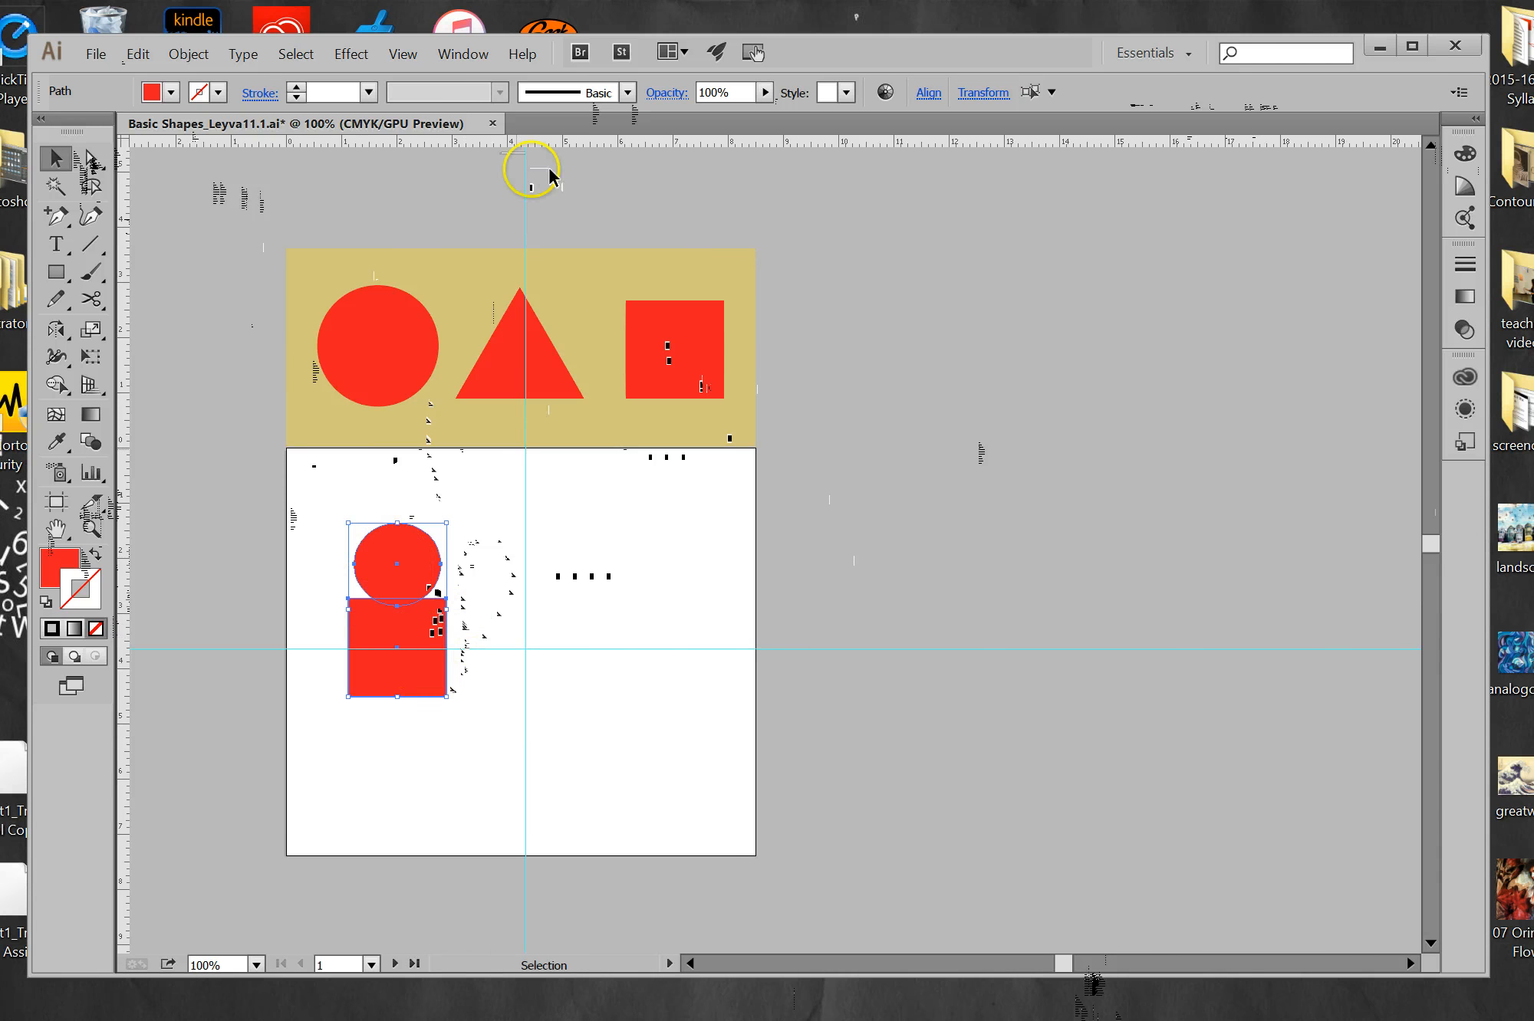
pyautogui.click(462, 54)
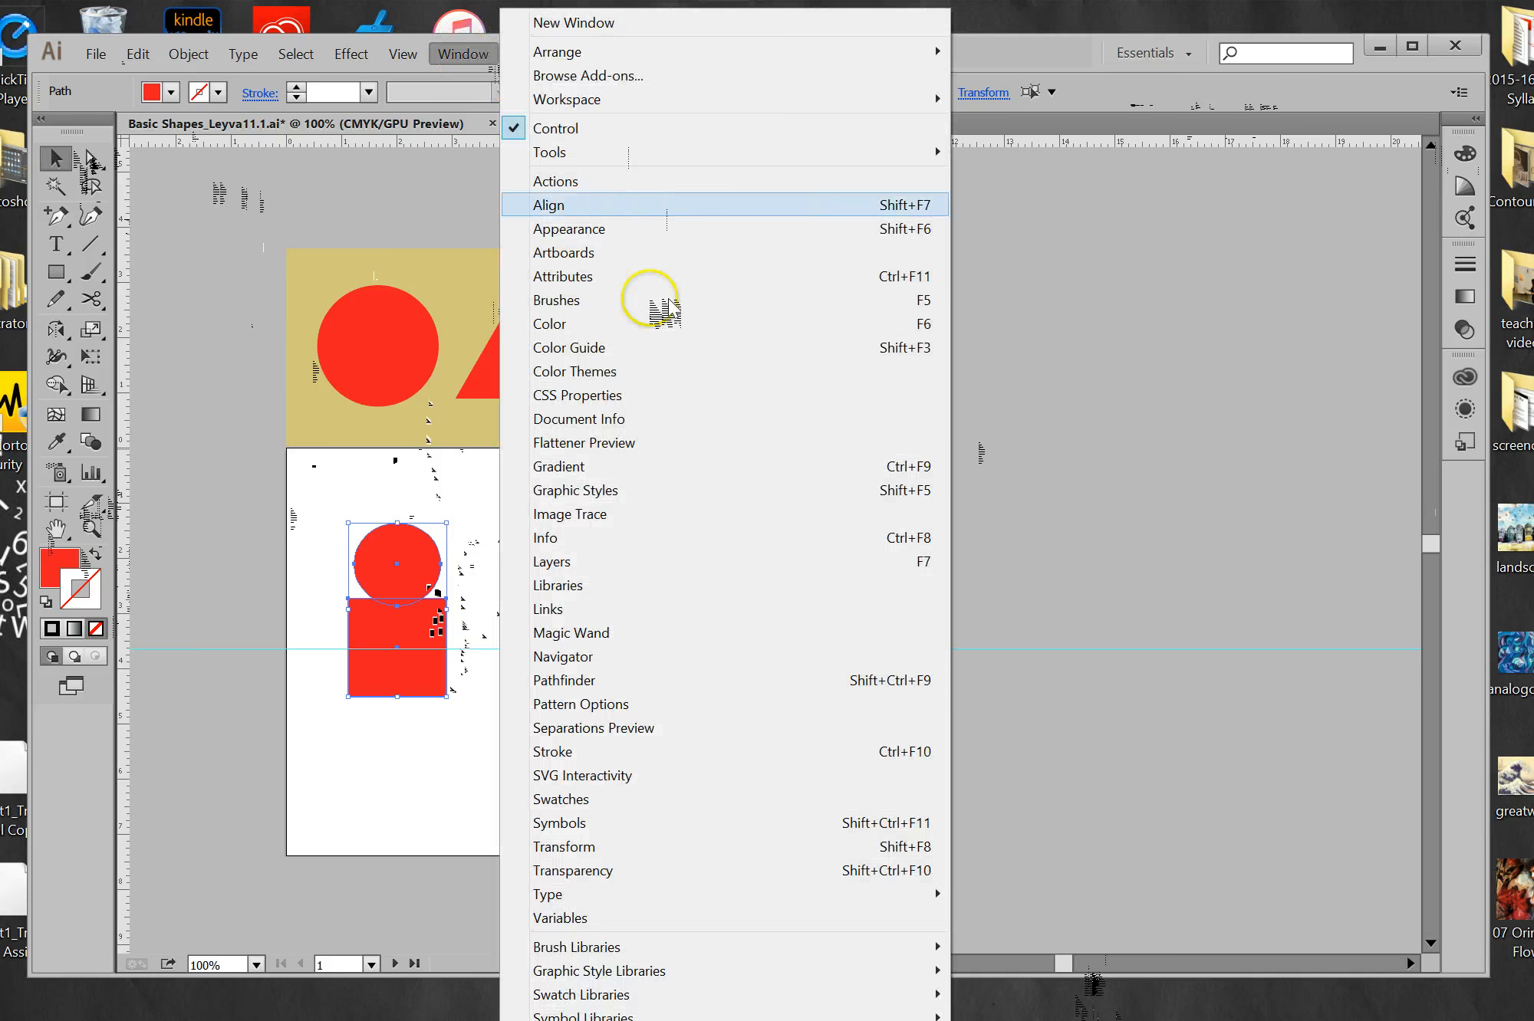
pyautogui.click(583, 680)
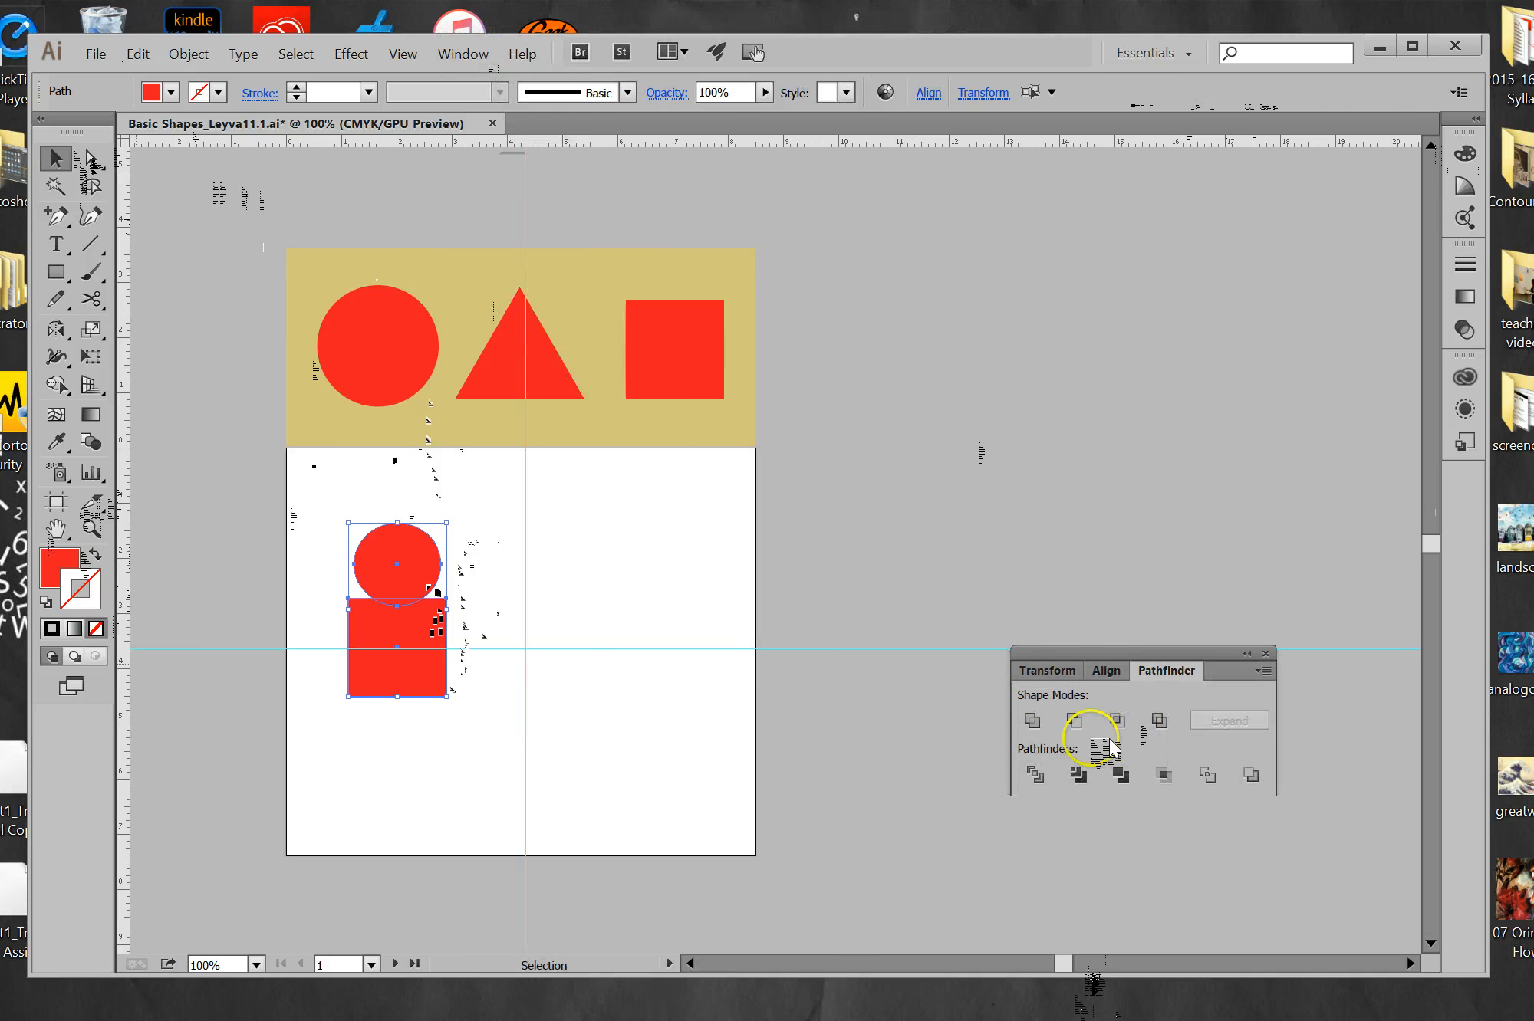
pyautogui.click(1053, 724)
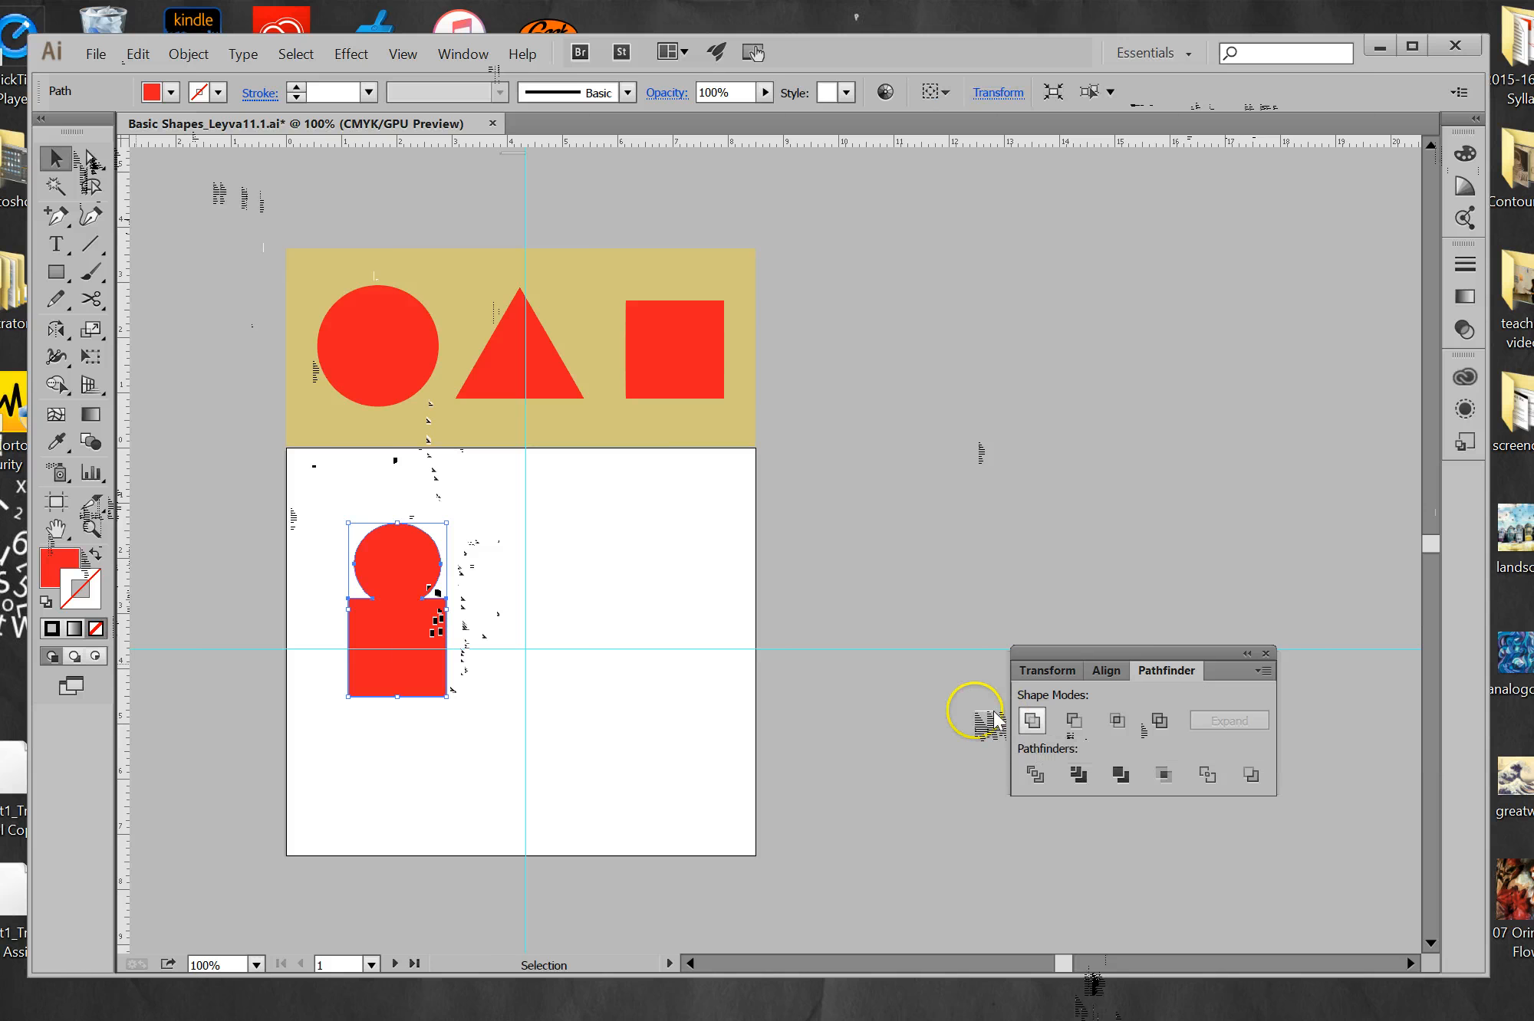
pyautogui.click(483, 744)
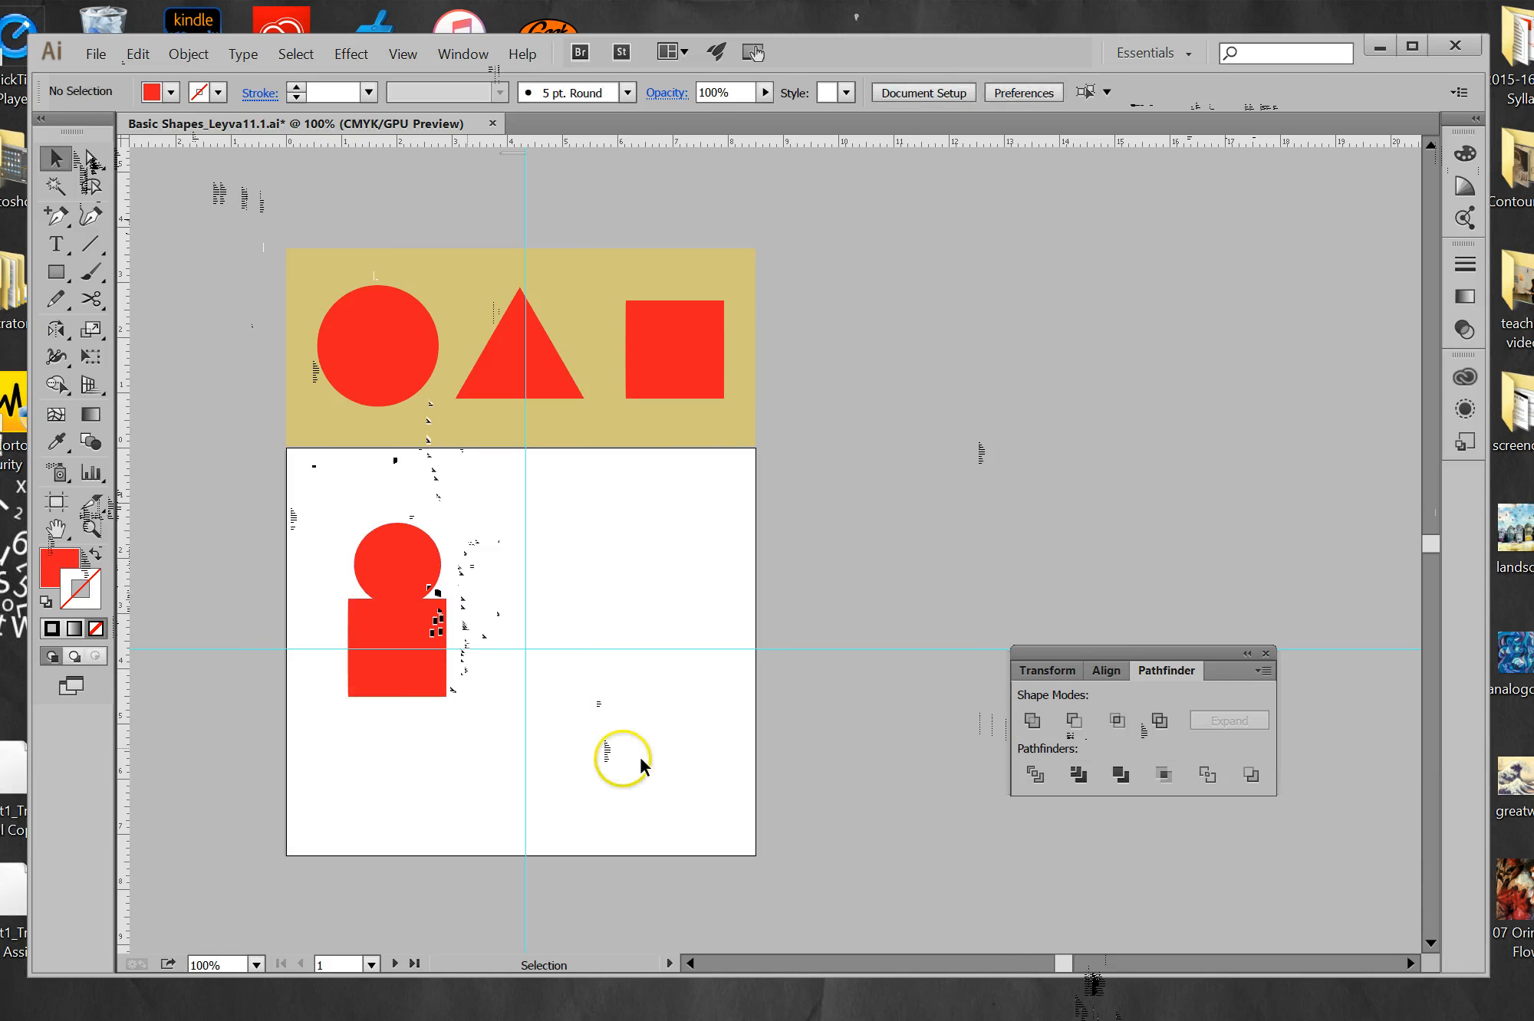
pyautogui.click(421, 633)
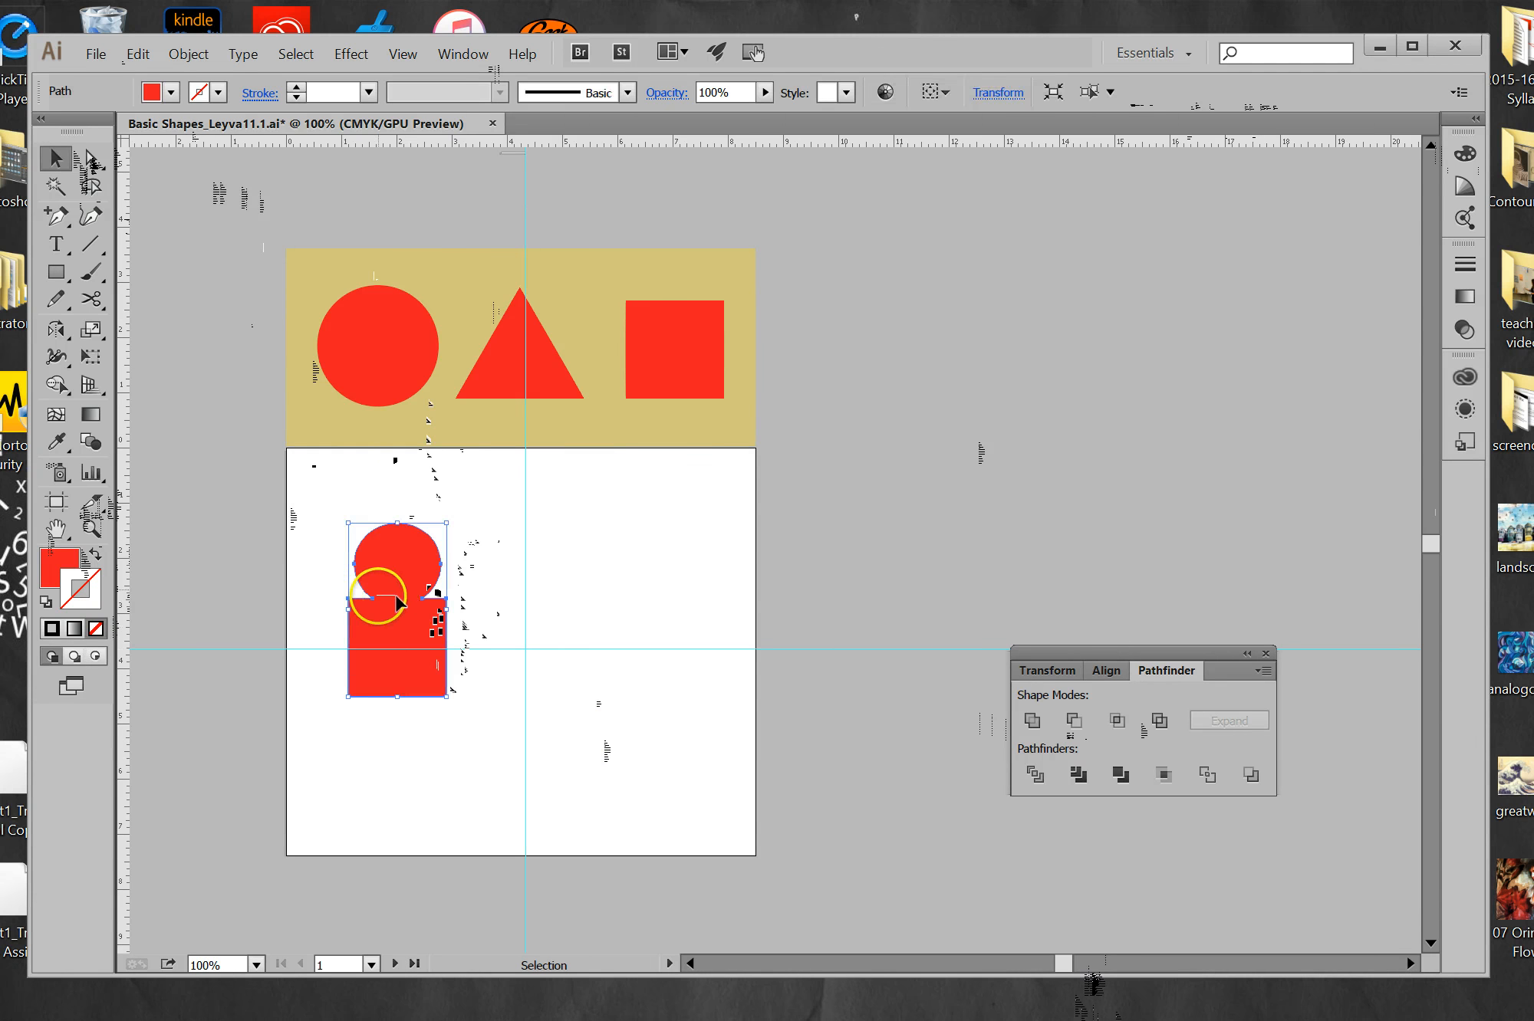
pyautogui.click(466, 744)
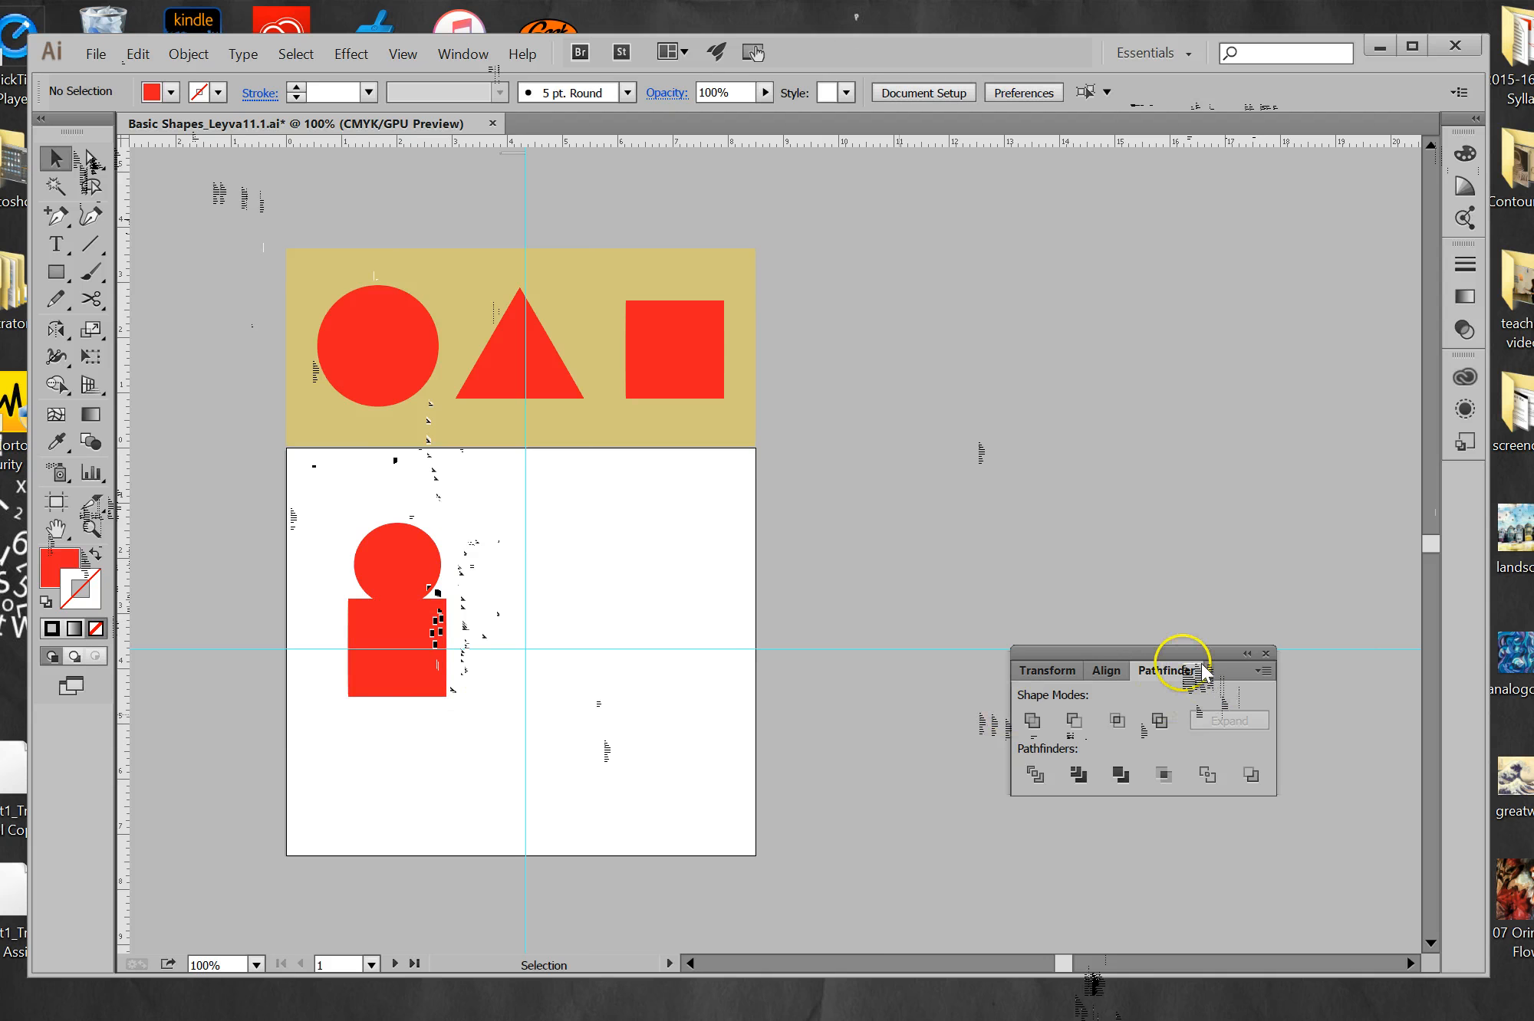
pyautogui.moveTo(1196, 654); pyautogui.dragTo(1303, 195)
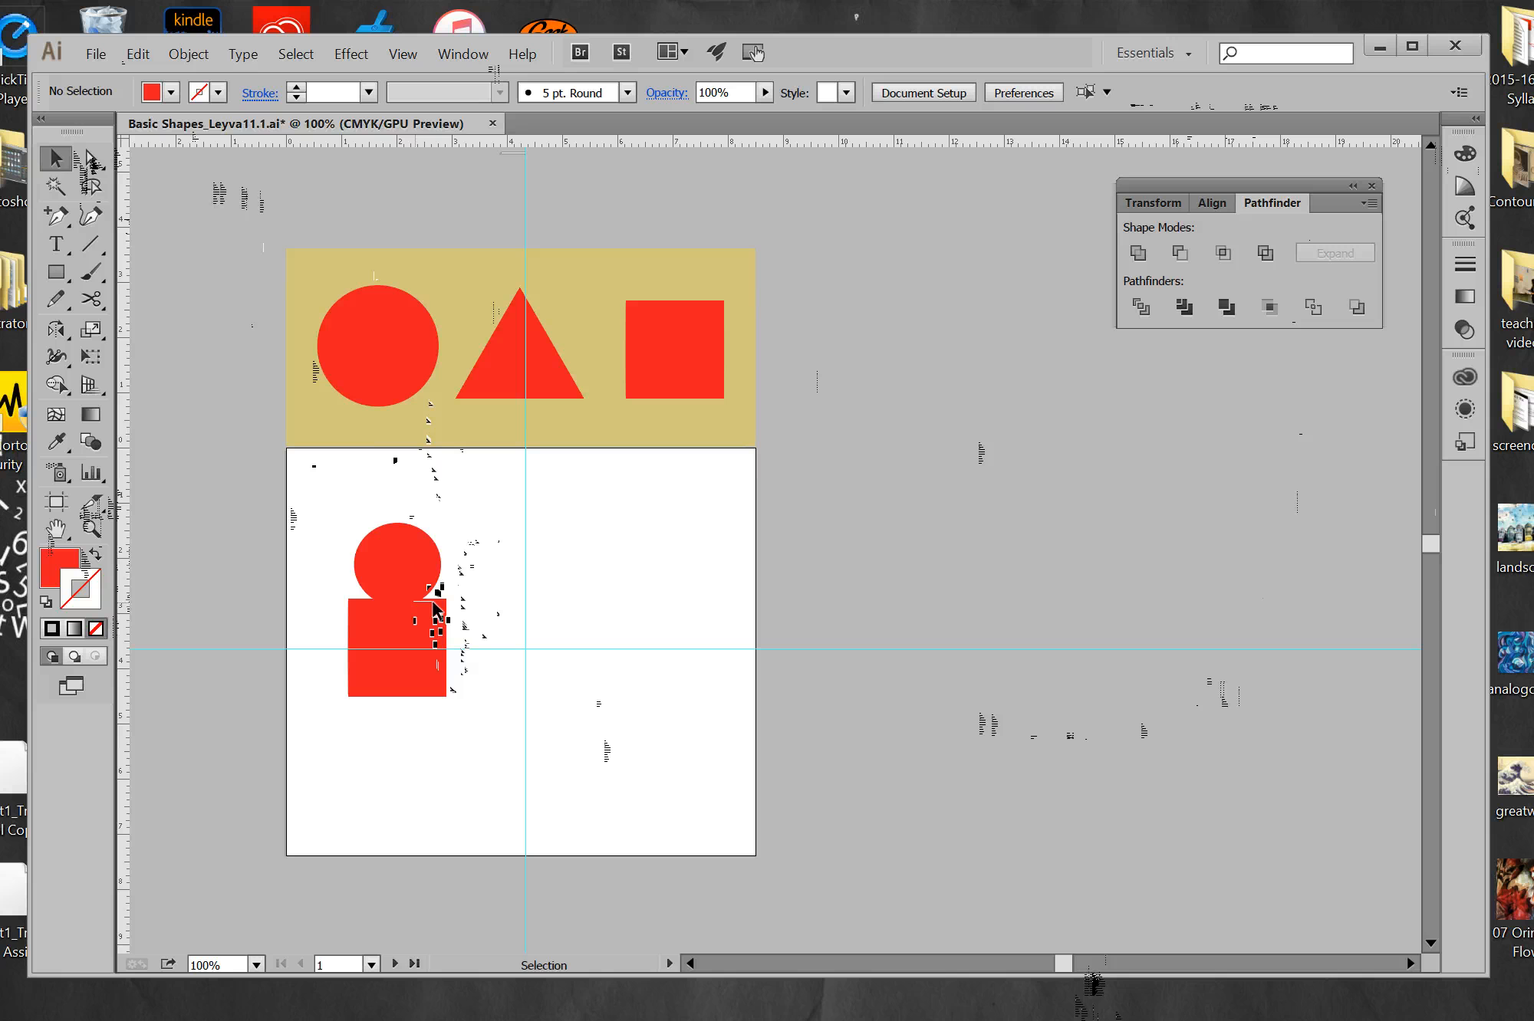
# Copy the yellow band's square and place the copy in the artboard's right half, across the horizontal guide.
pyautogui.click(687, 360)
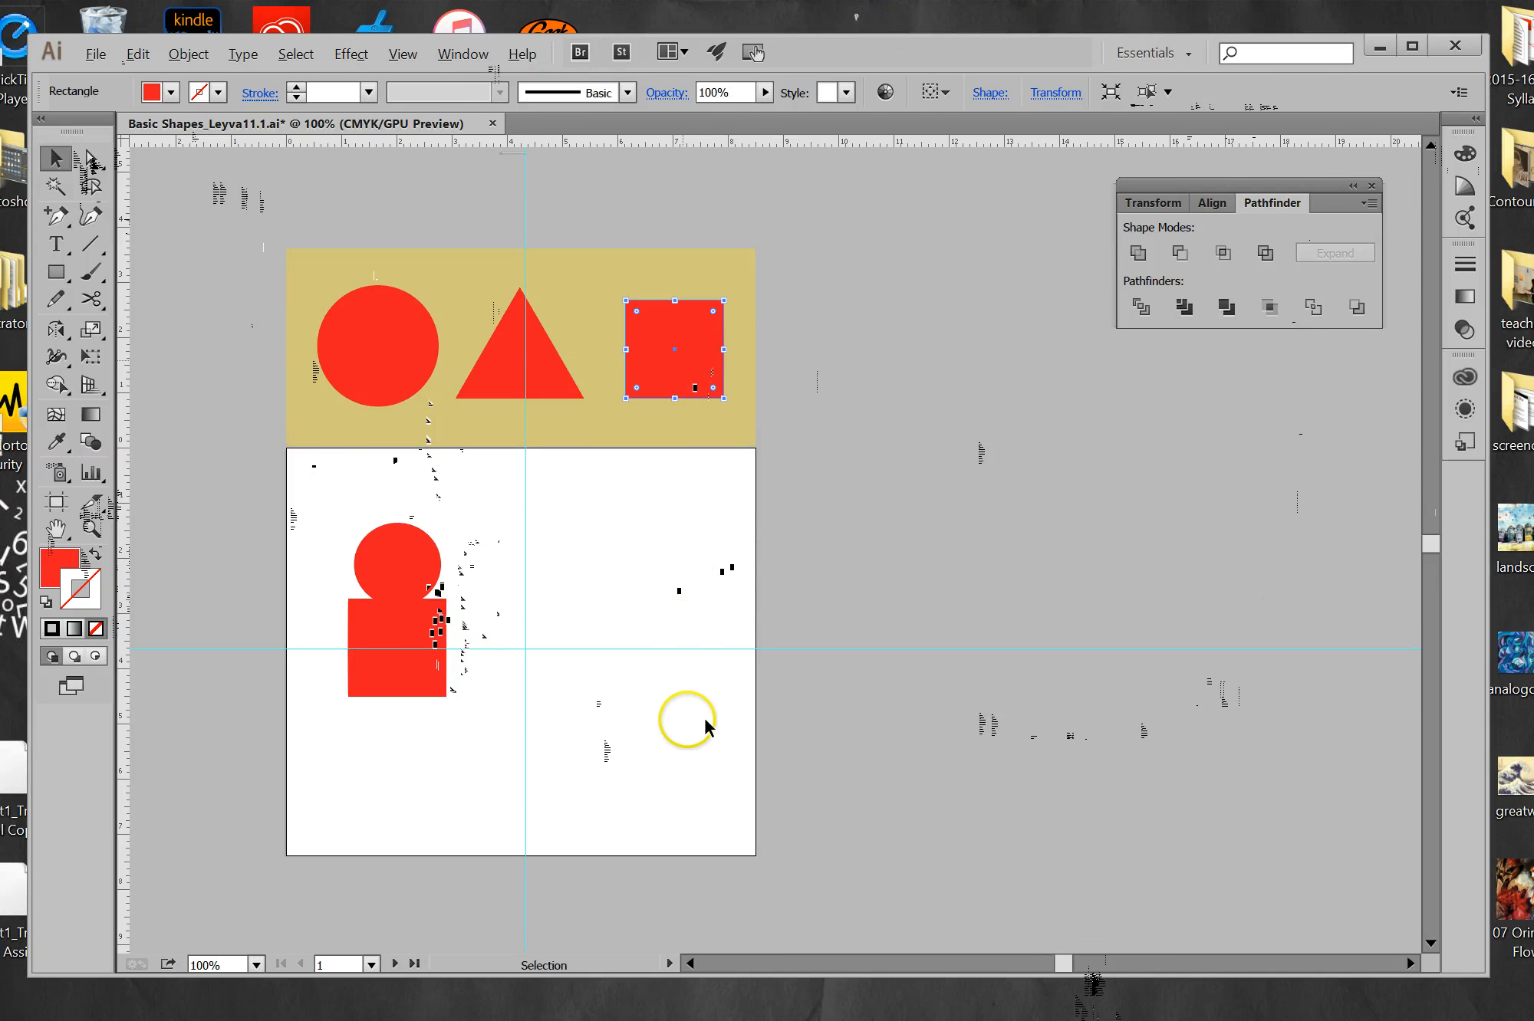
pyautogui.hotkey('ctrl', 'alt')
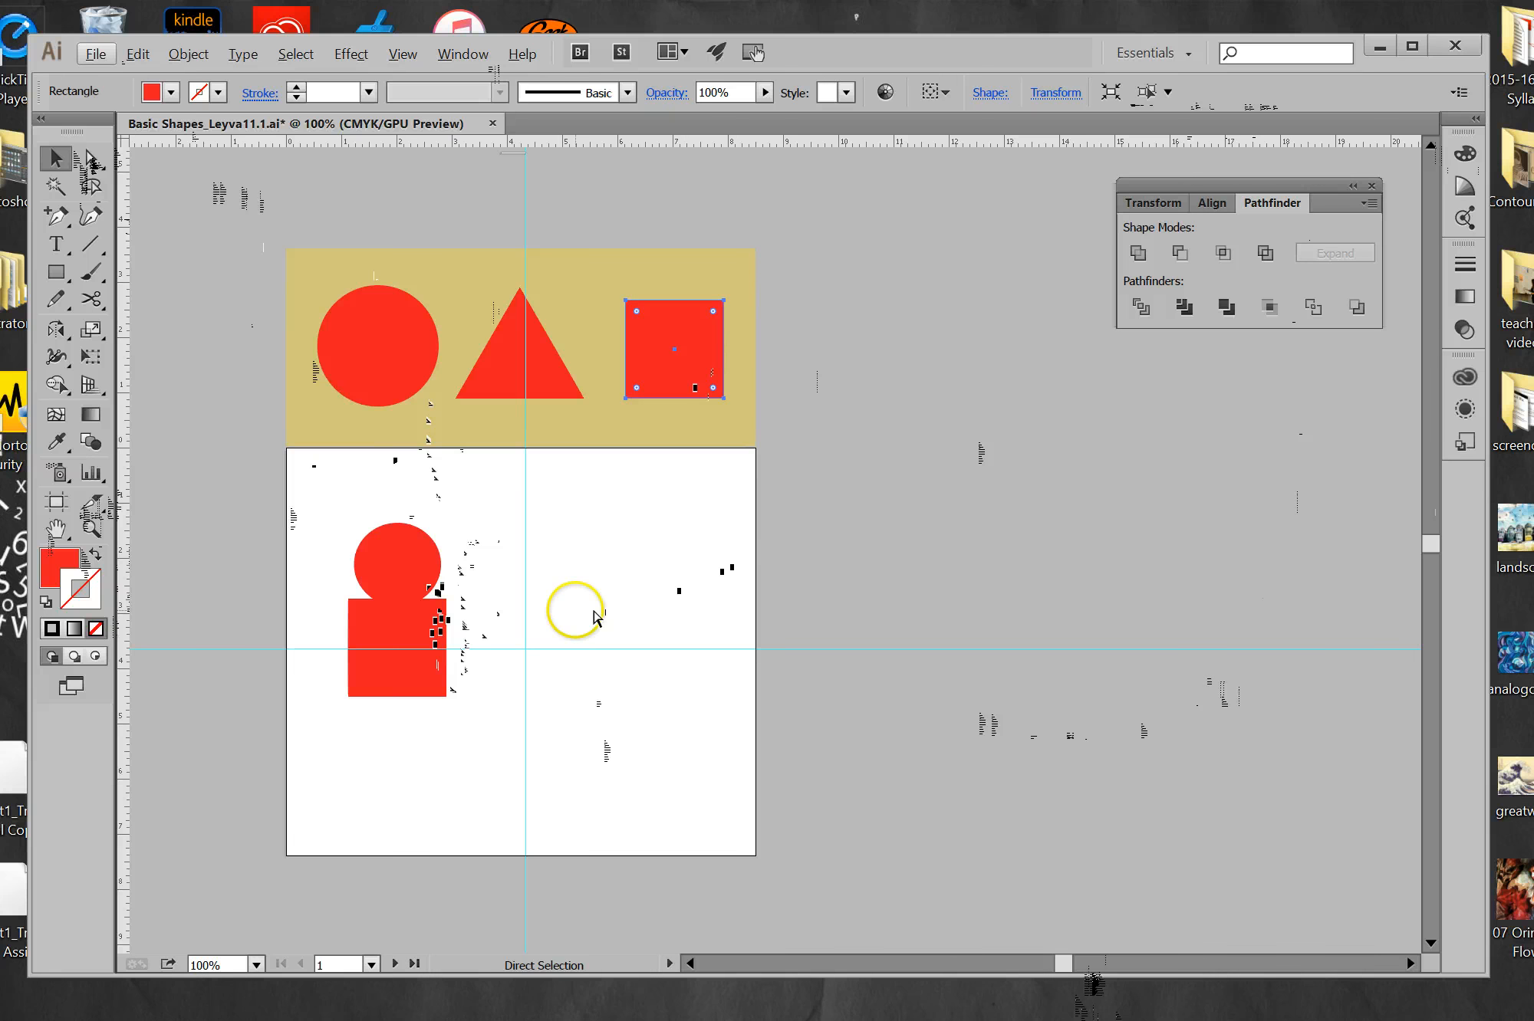
pyautogui.hotkey('ctrl', 'v')
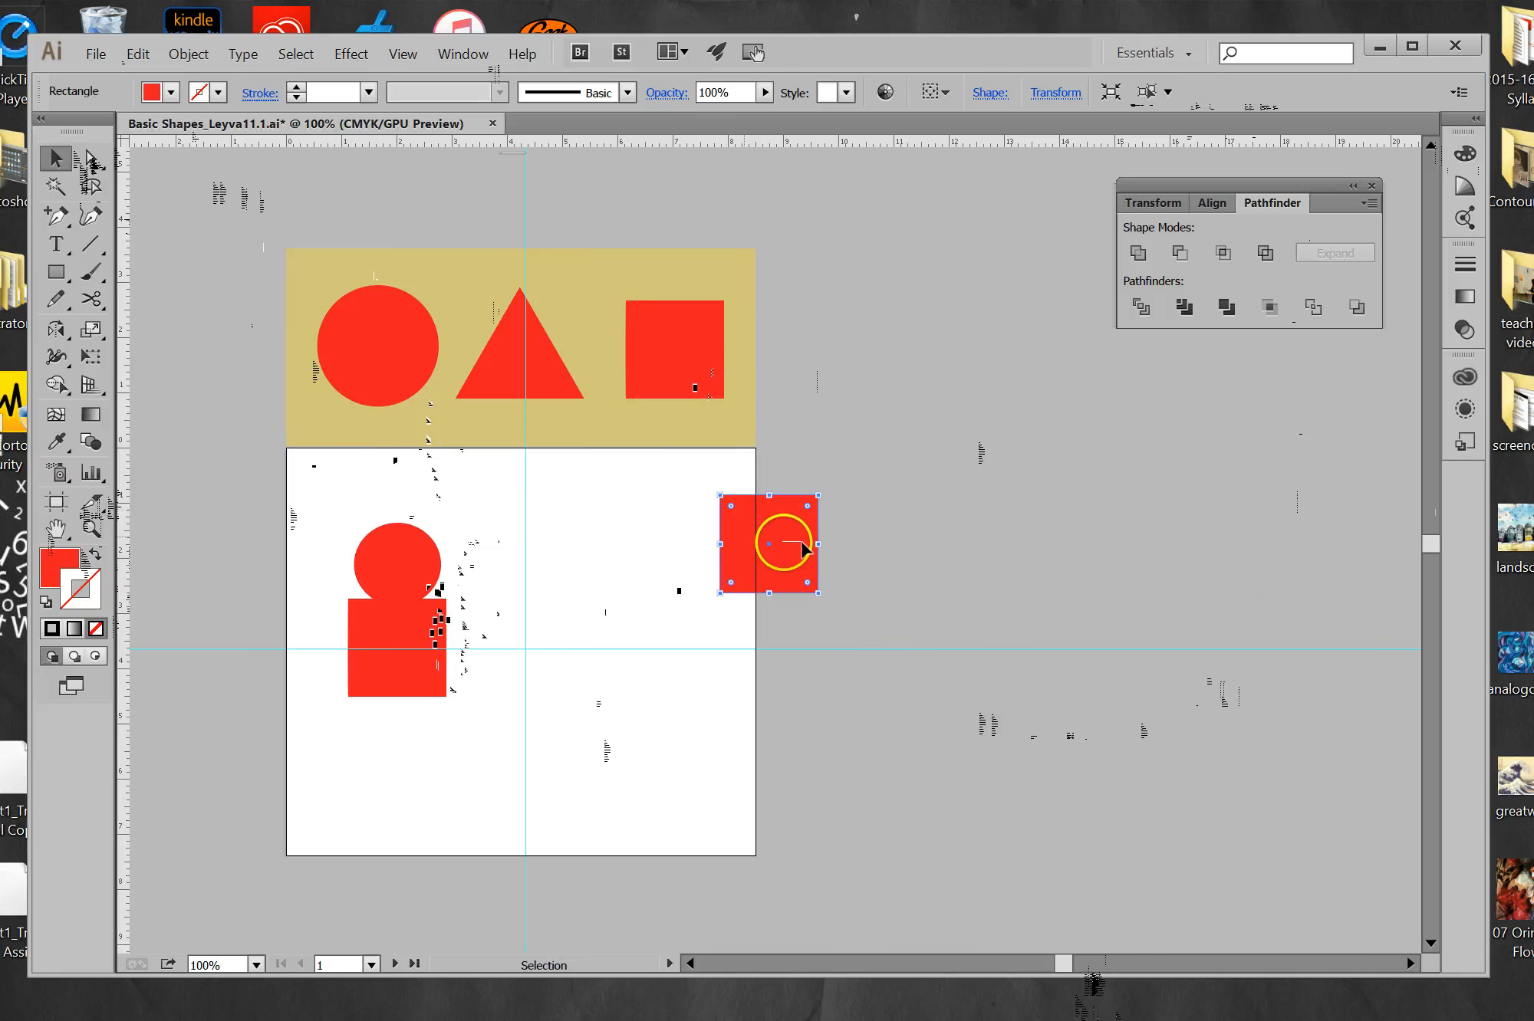
pyautogui.moveTo(802, 543); pyautogui.dragTo(661, 620)
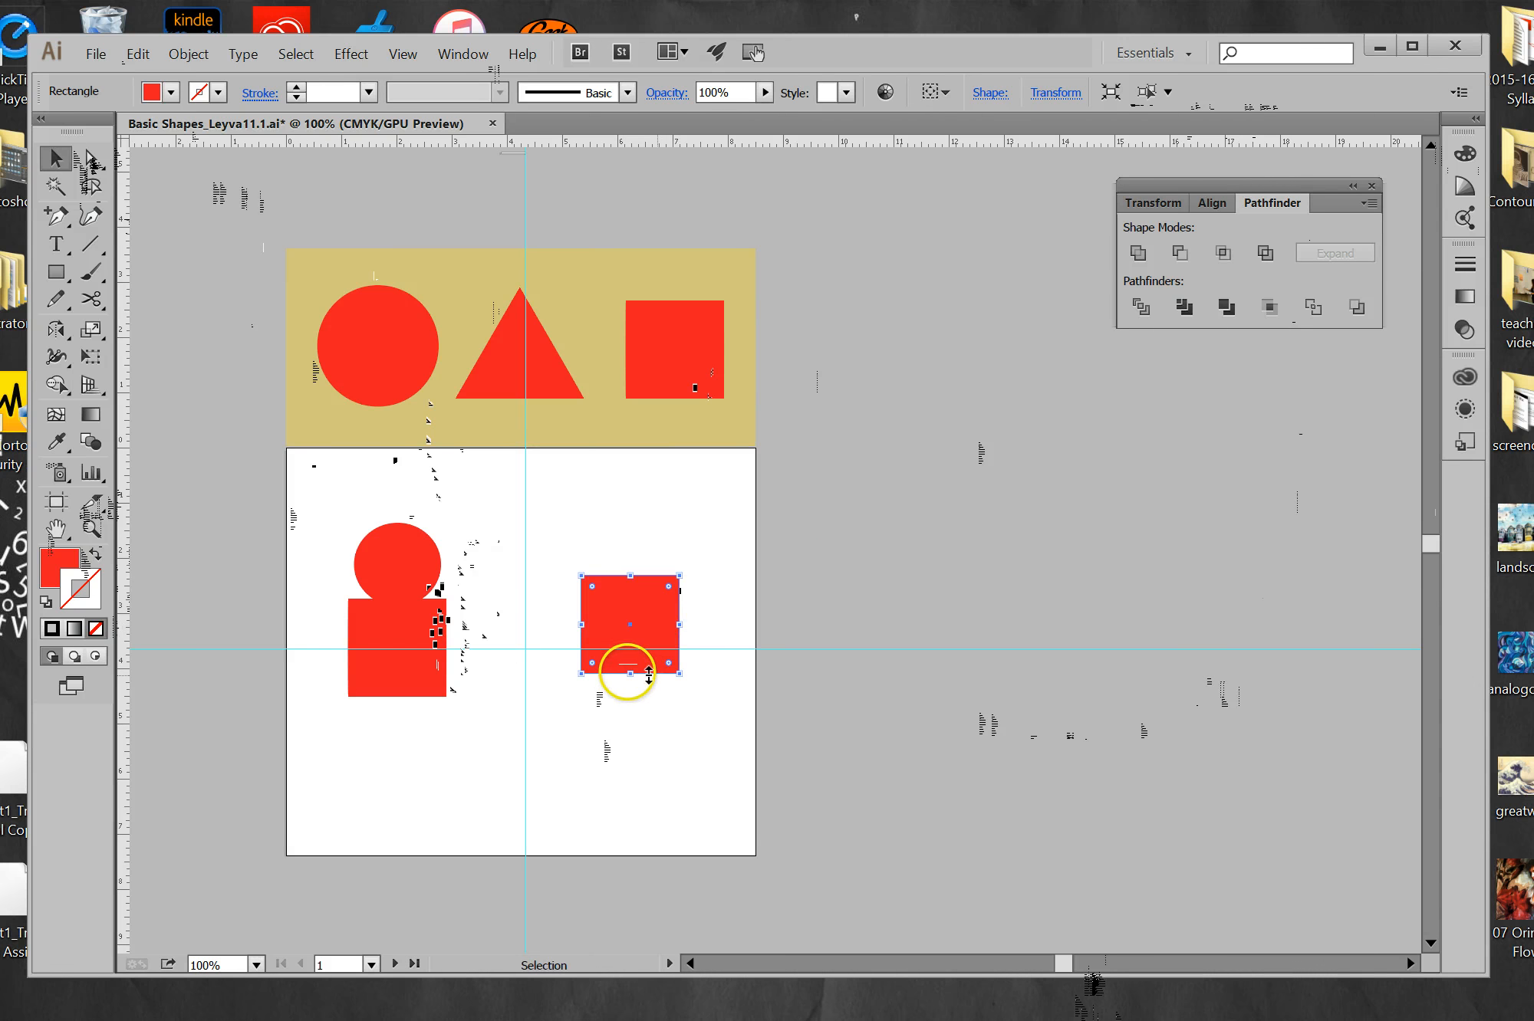
# Reshape the copied square into a tall, narrow rectangle, and shift both it and the united figure slightly down the artboard.
pyautogui.moveTo(649, 673); pyautogui.dragTo(644, 727)
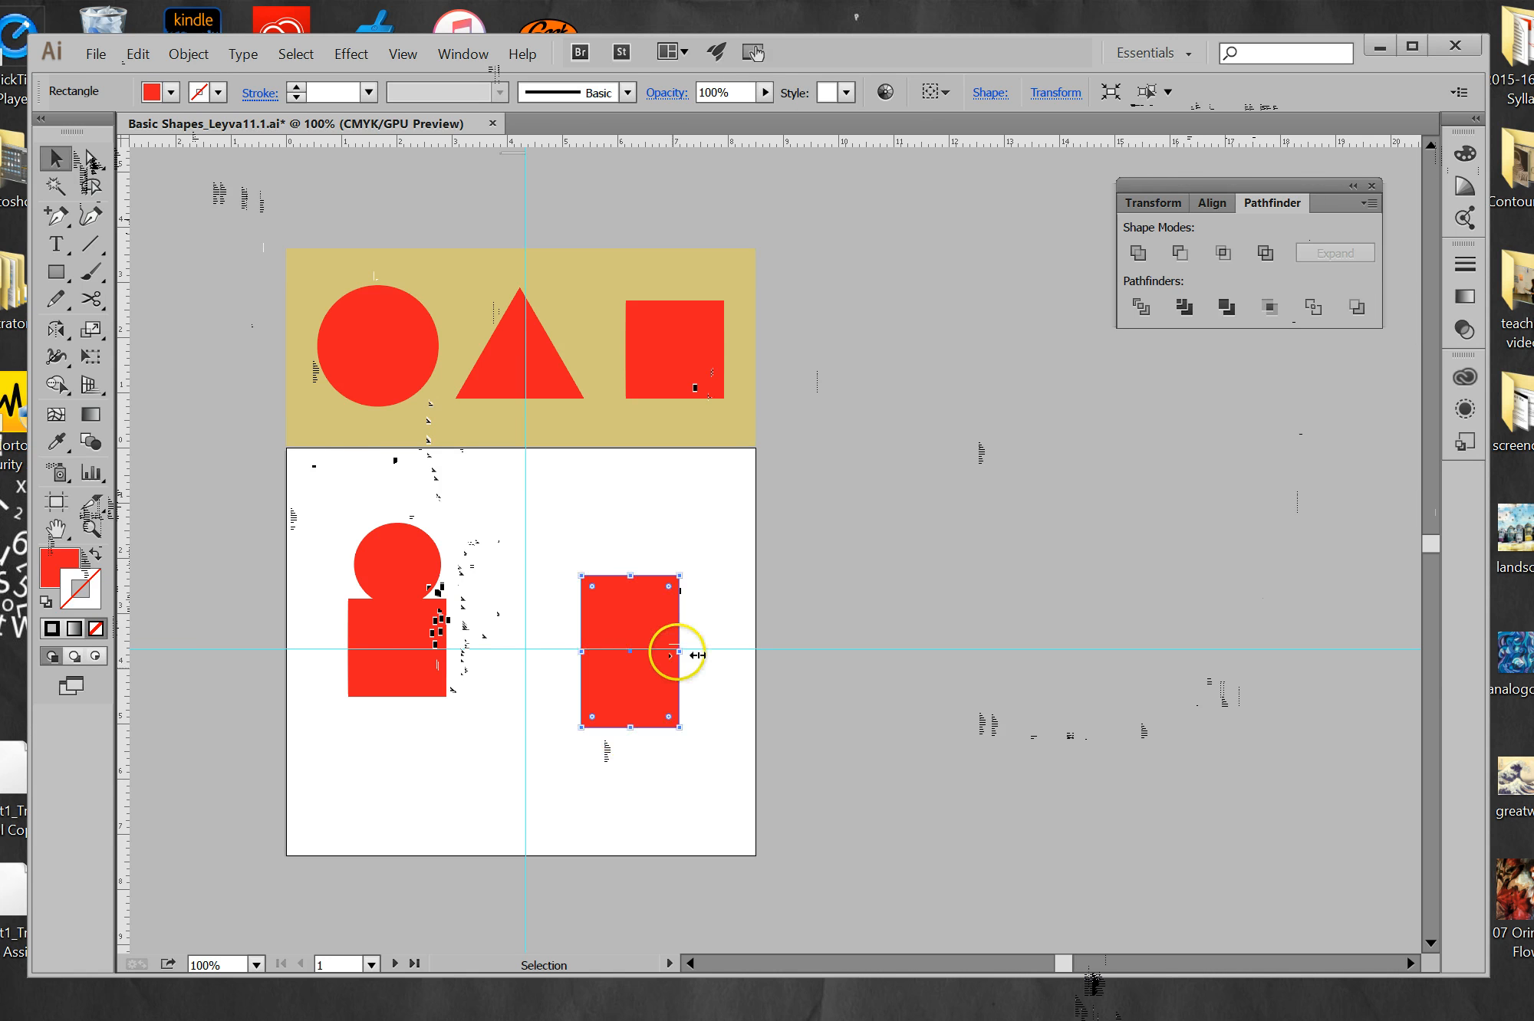
pyautogui.moveTo(678, 651); pyautogui.dragTo(634, 671)
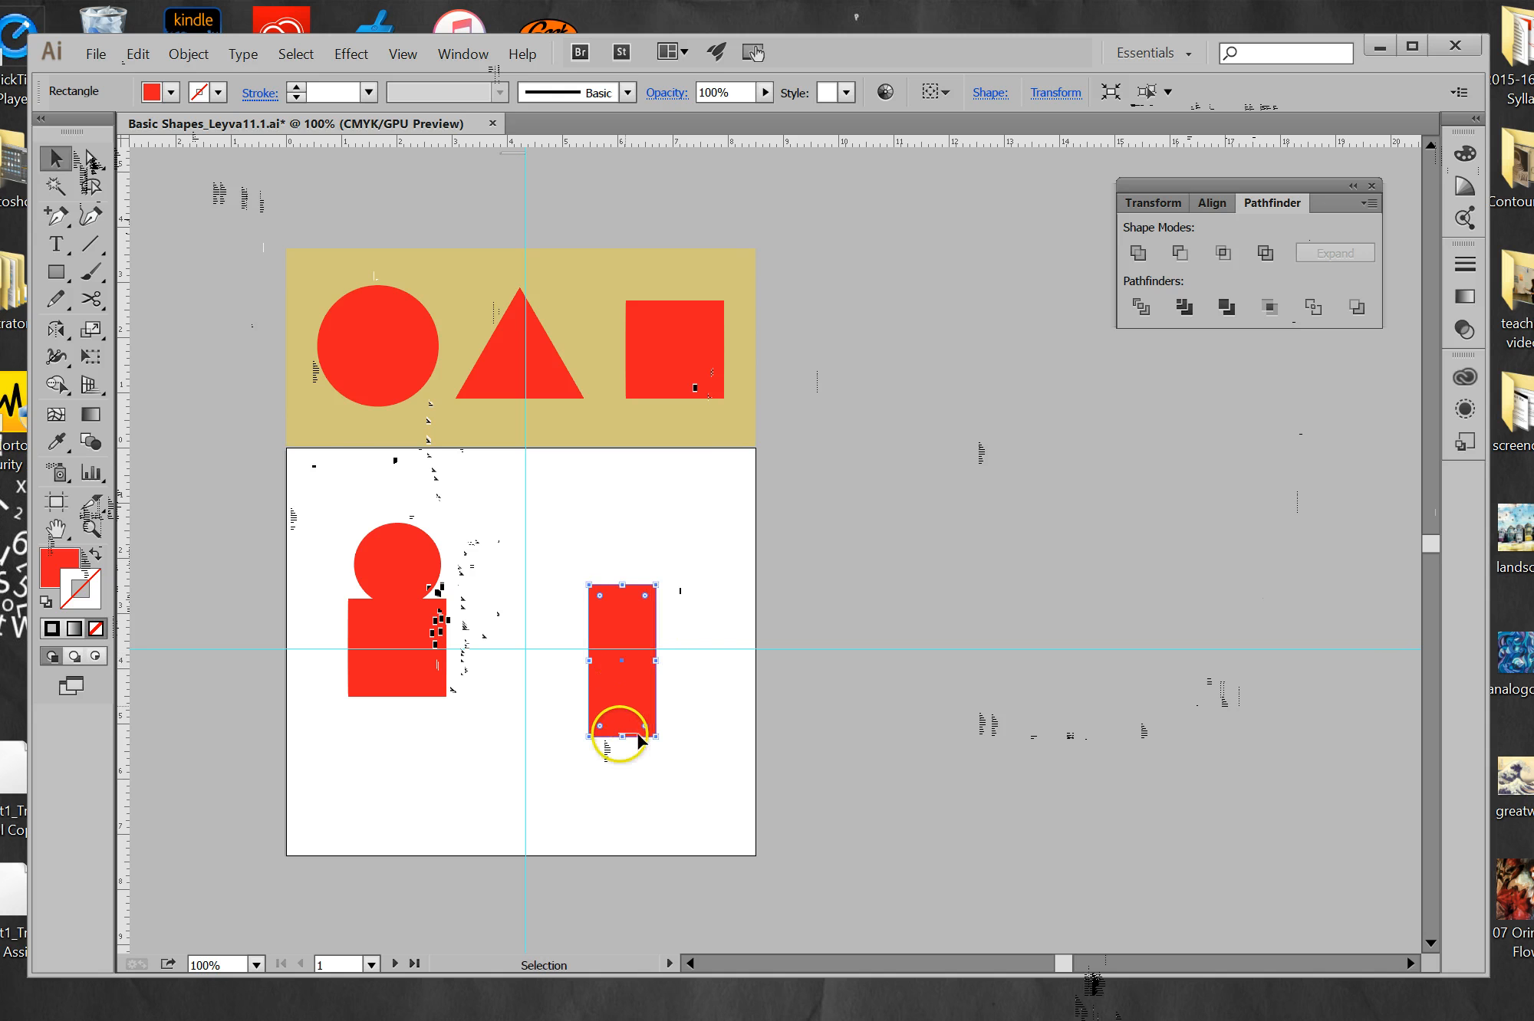
pyautogui.moveTo(641, 736); pyautogui.dragTo(636, 638)
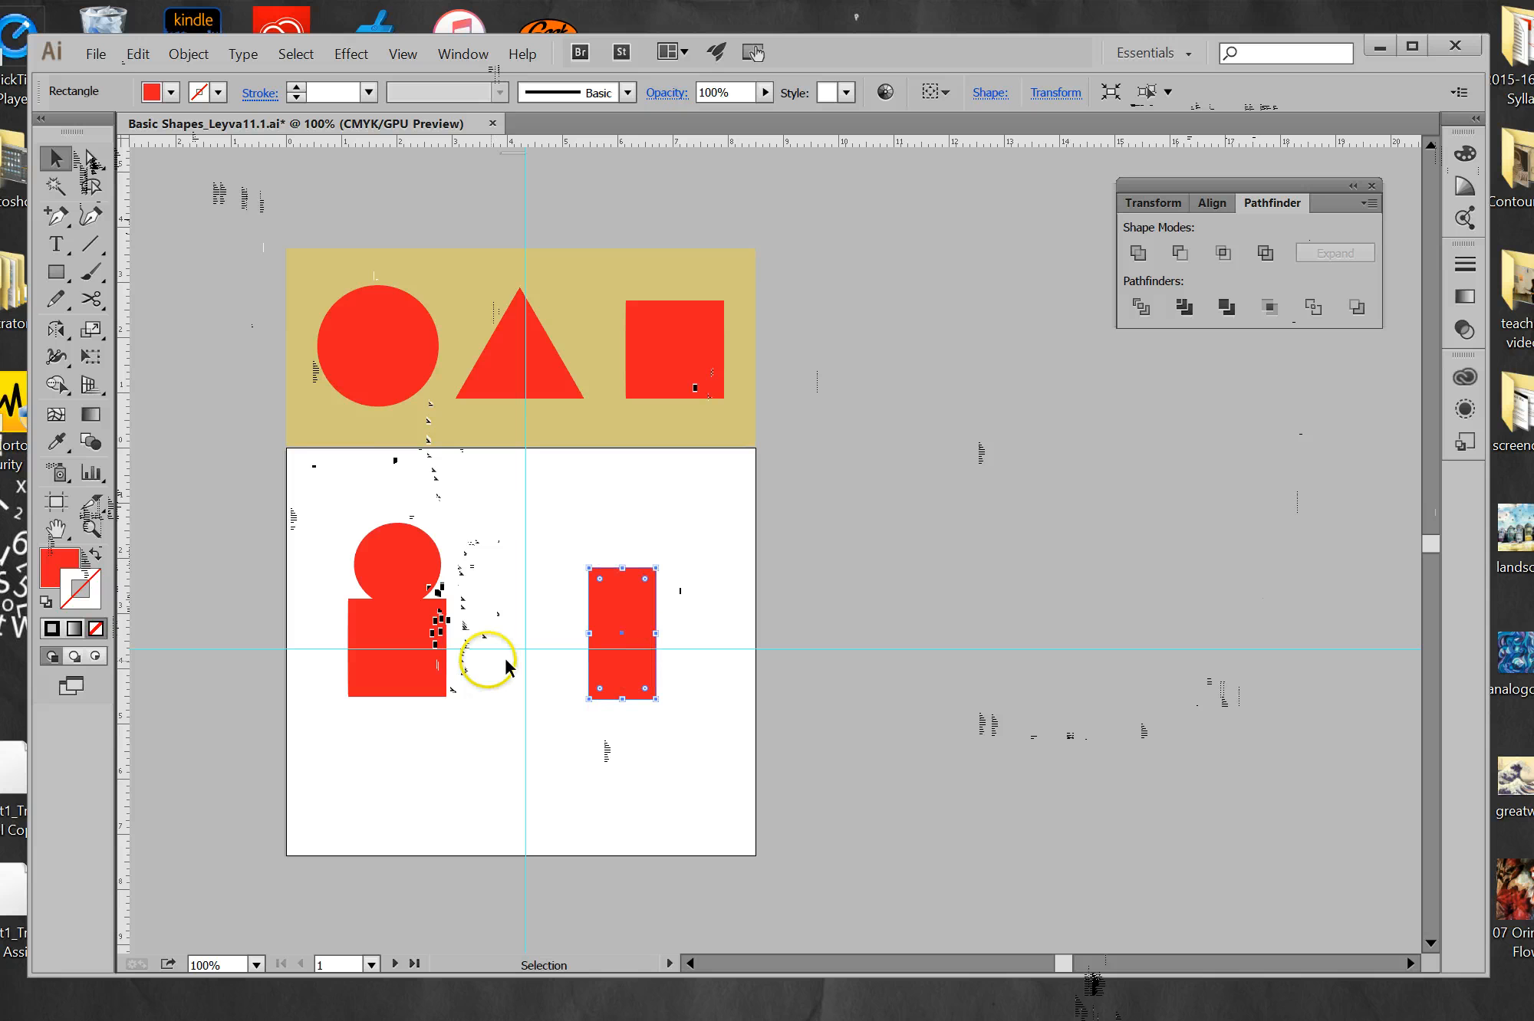
pyautogui.moveTo(431, 630); pyautogui.dragTo(433, 653)
pyautogui.moveTo(631, 624); pyautogui.dragTo(626, 648)
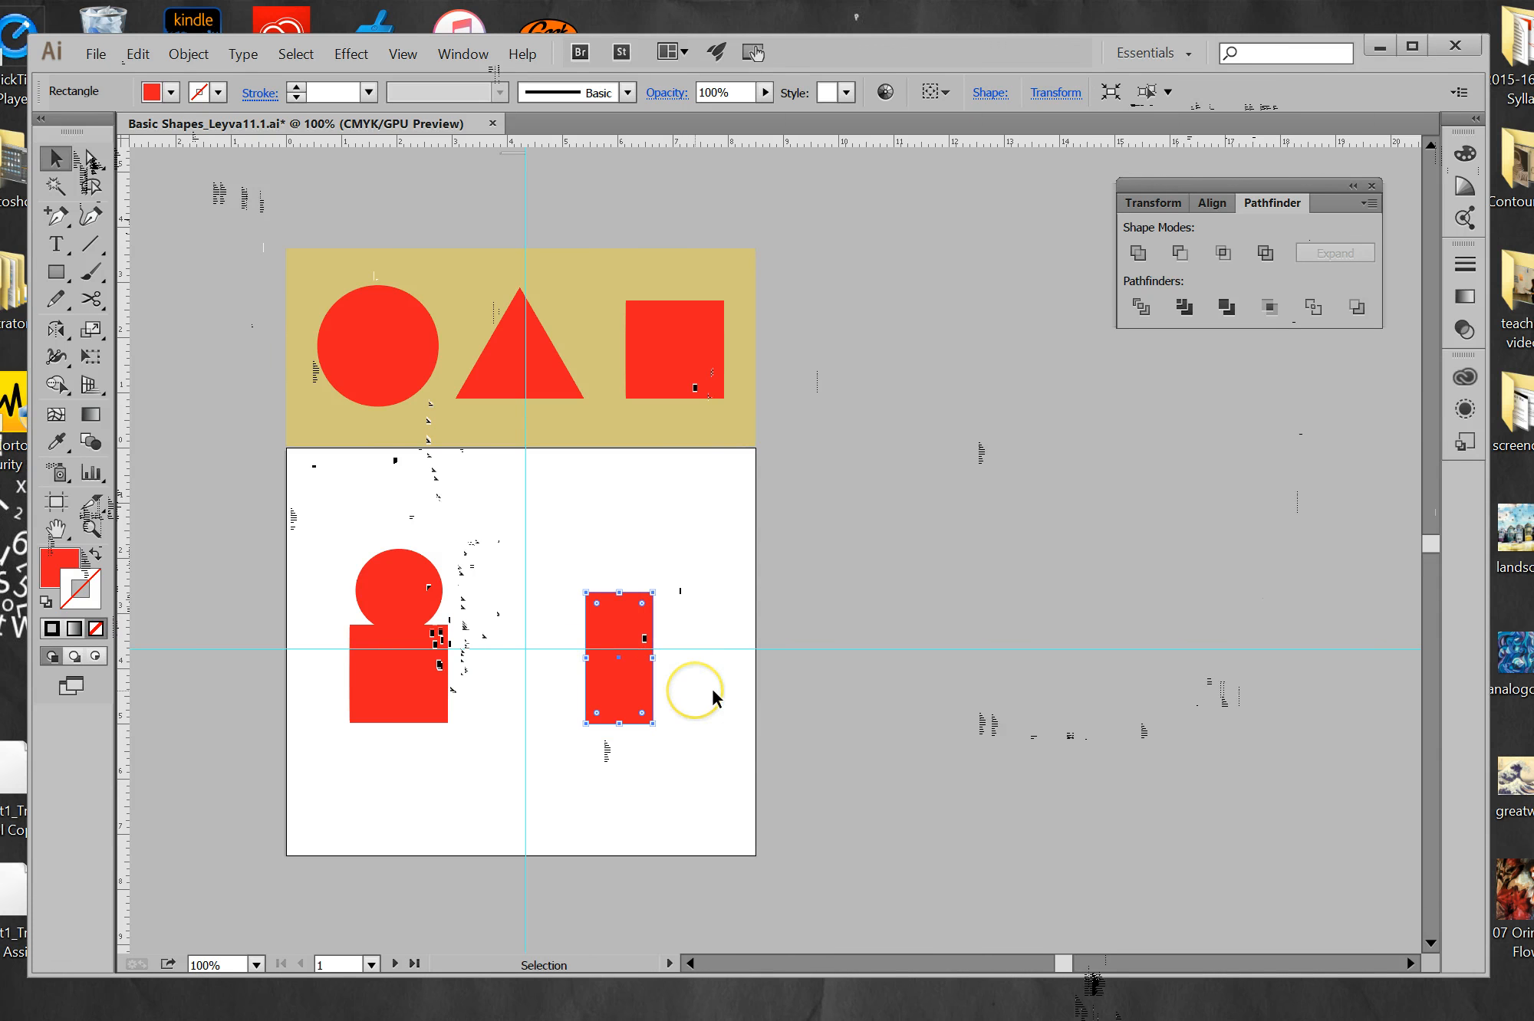
# Copy the yellow band's circle and place the copy over the upper left corner of the tall rectangle on the artboard.
pyautogui.click(391, 364)
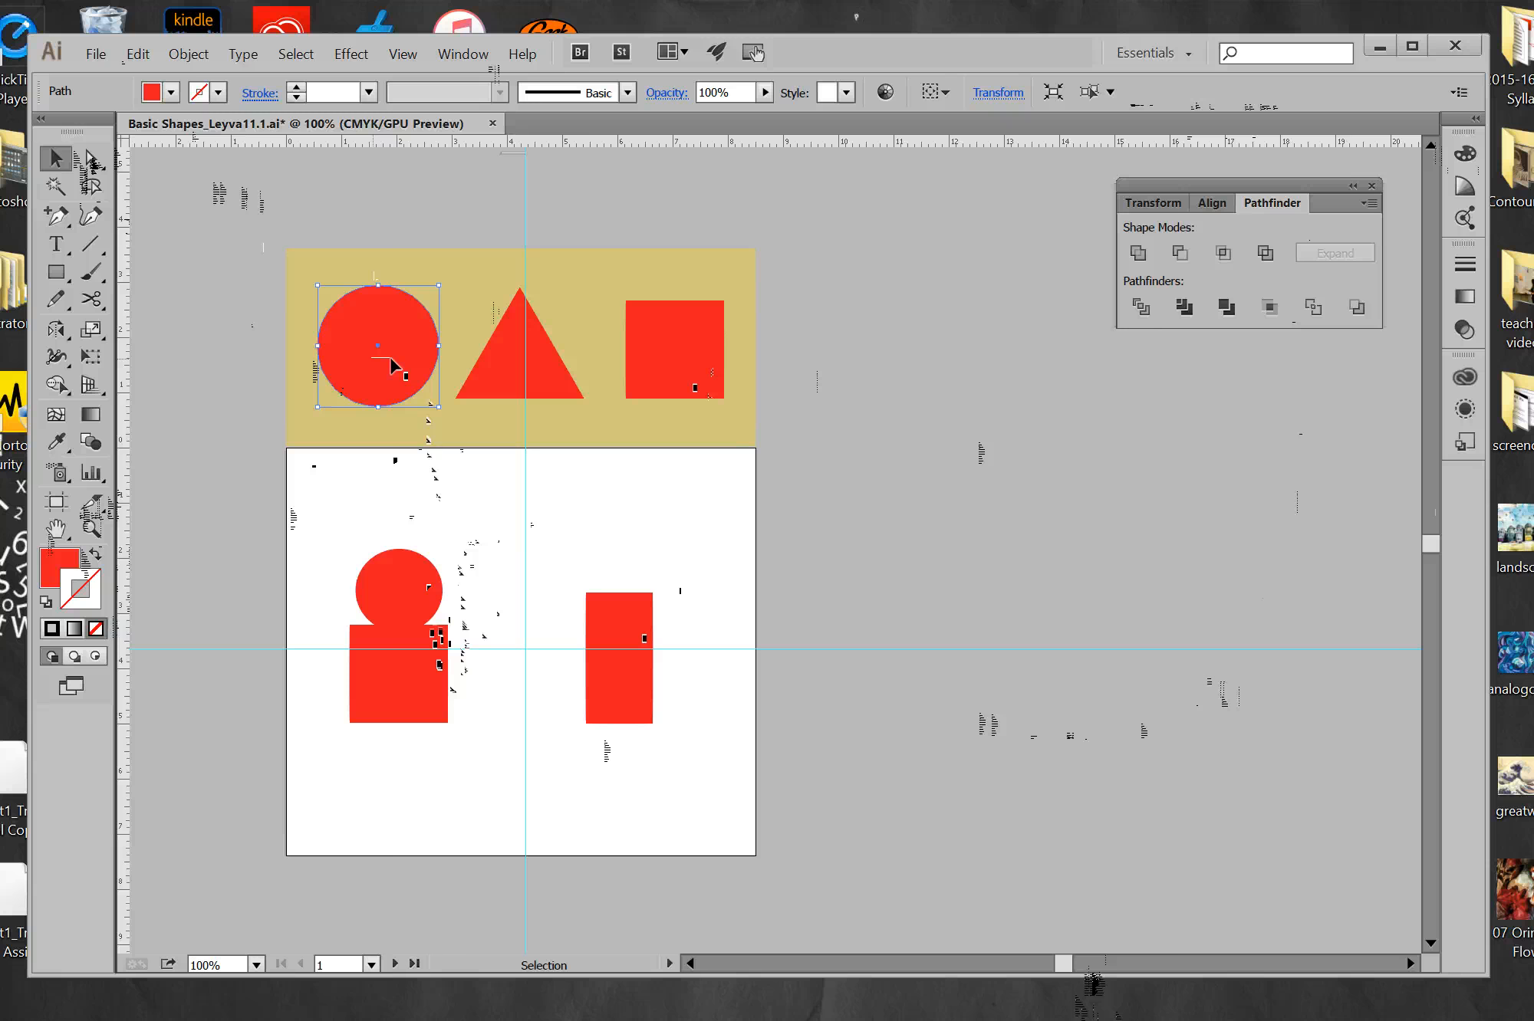
pyautogui.press('a')
pyautogui.hotkey('ctrl', 'c')
pyautogui.hotkey('ctrl', 'v')
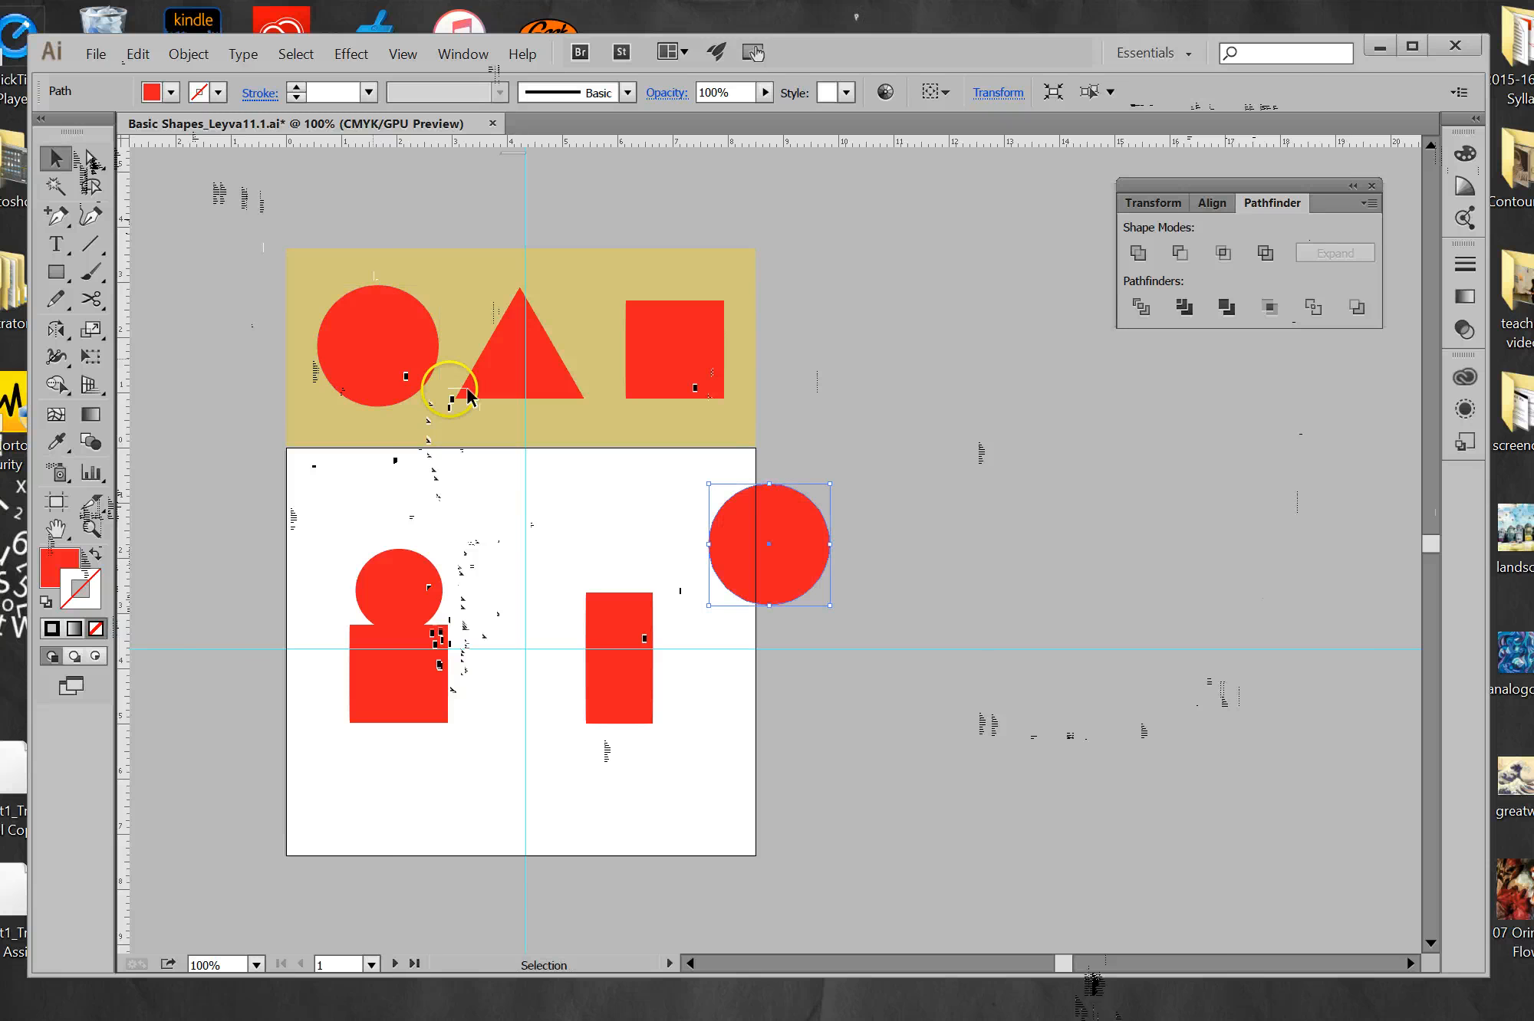
pyautogui.moveTo(763, 538); pyautogui.dragTo(553, 571)
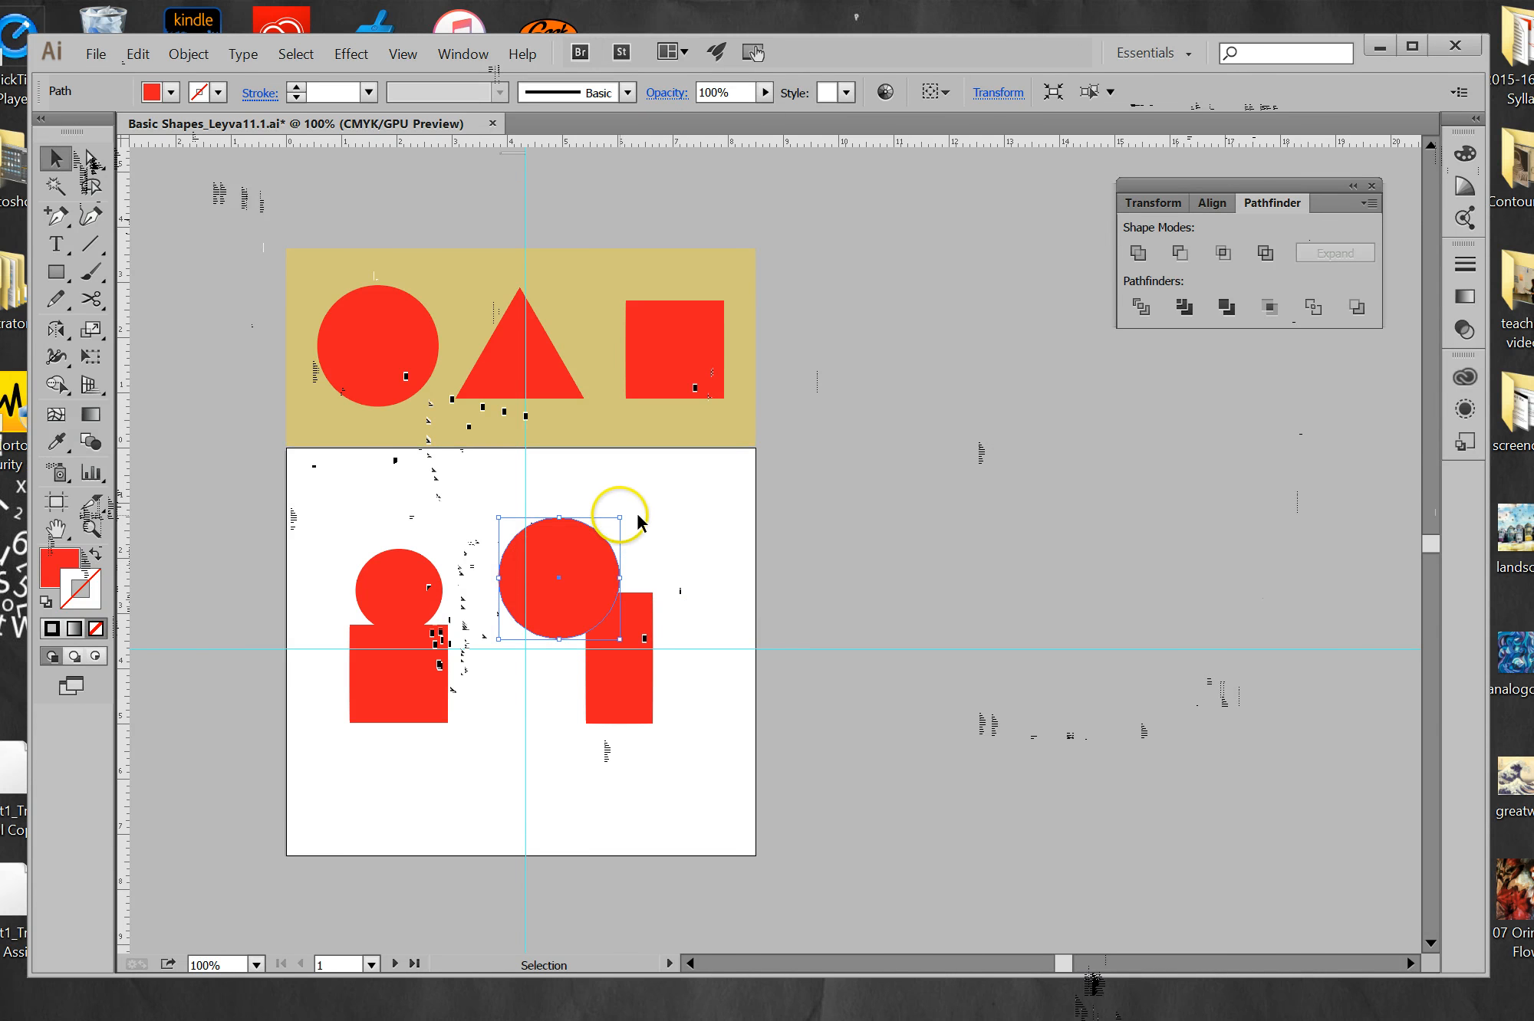
pyautogui.moveTo(620, 517); pyautogui.dragTo(585, 543)
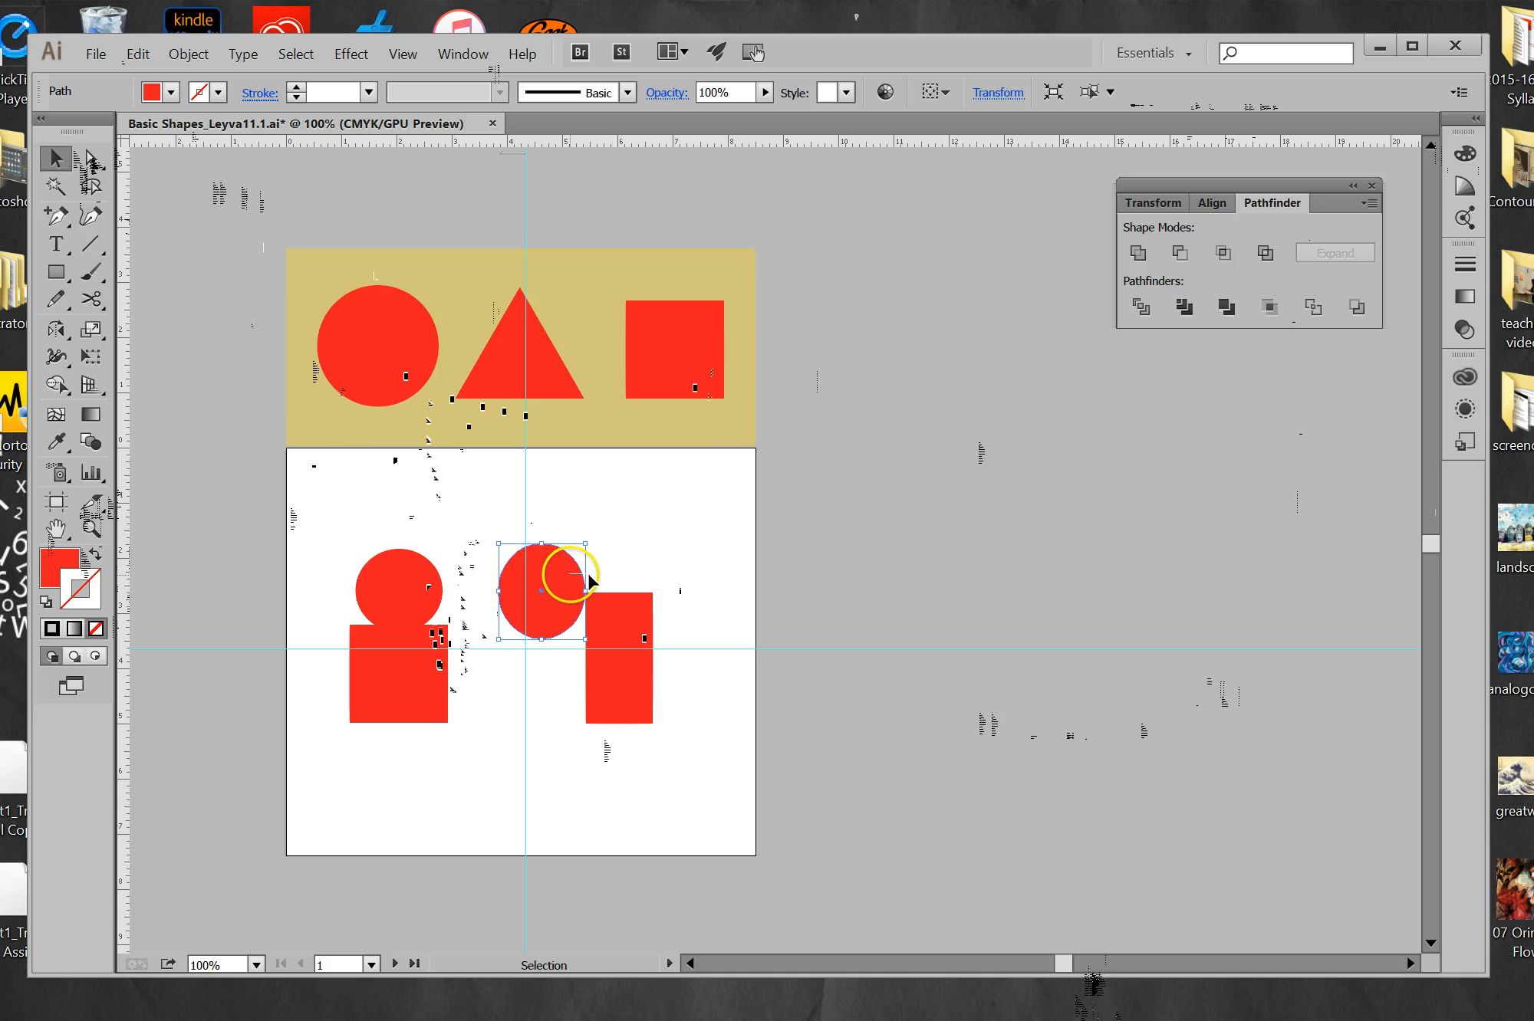
pyautogui.hotkey('ctrl', 'shift', 'b')
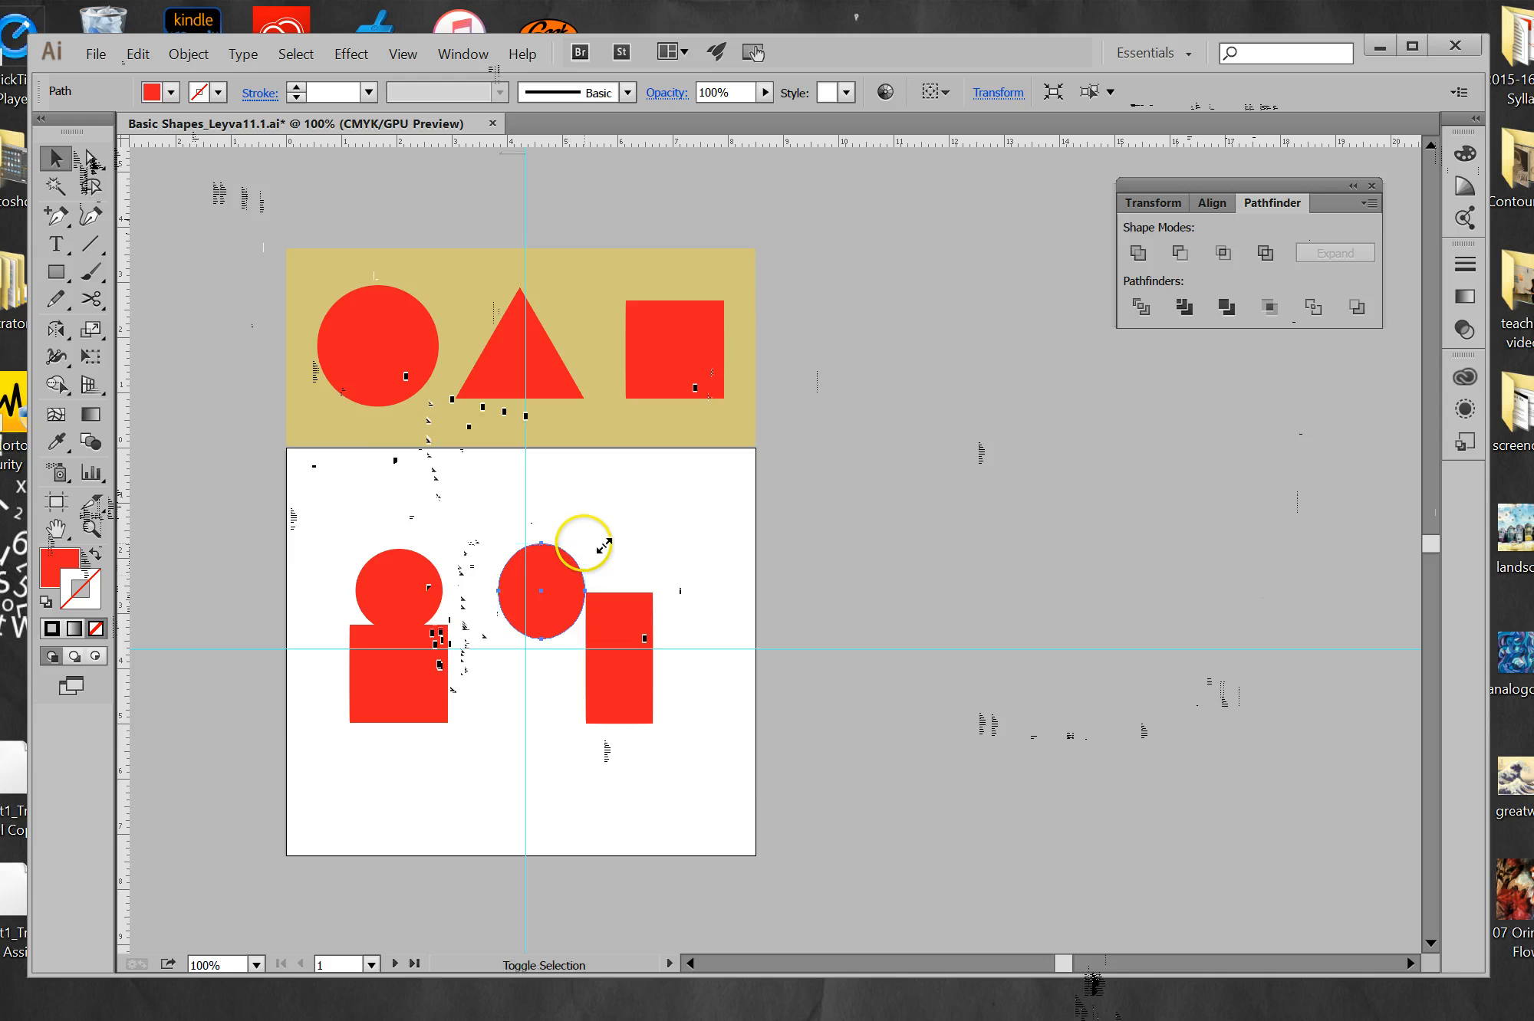
pyautogui.moveTo(584, 543); pyautogui.dragTo(586, 594)
pyautogui.hotkey('ctrl', 'z')
pyautogui.hotkey('ctrl', 'z')
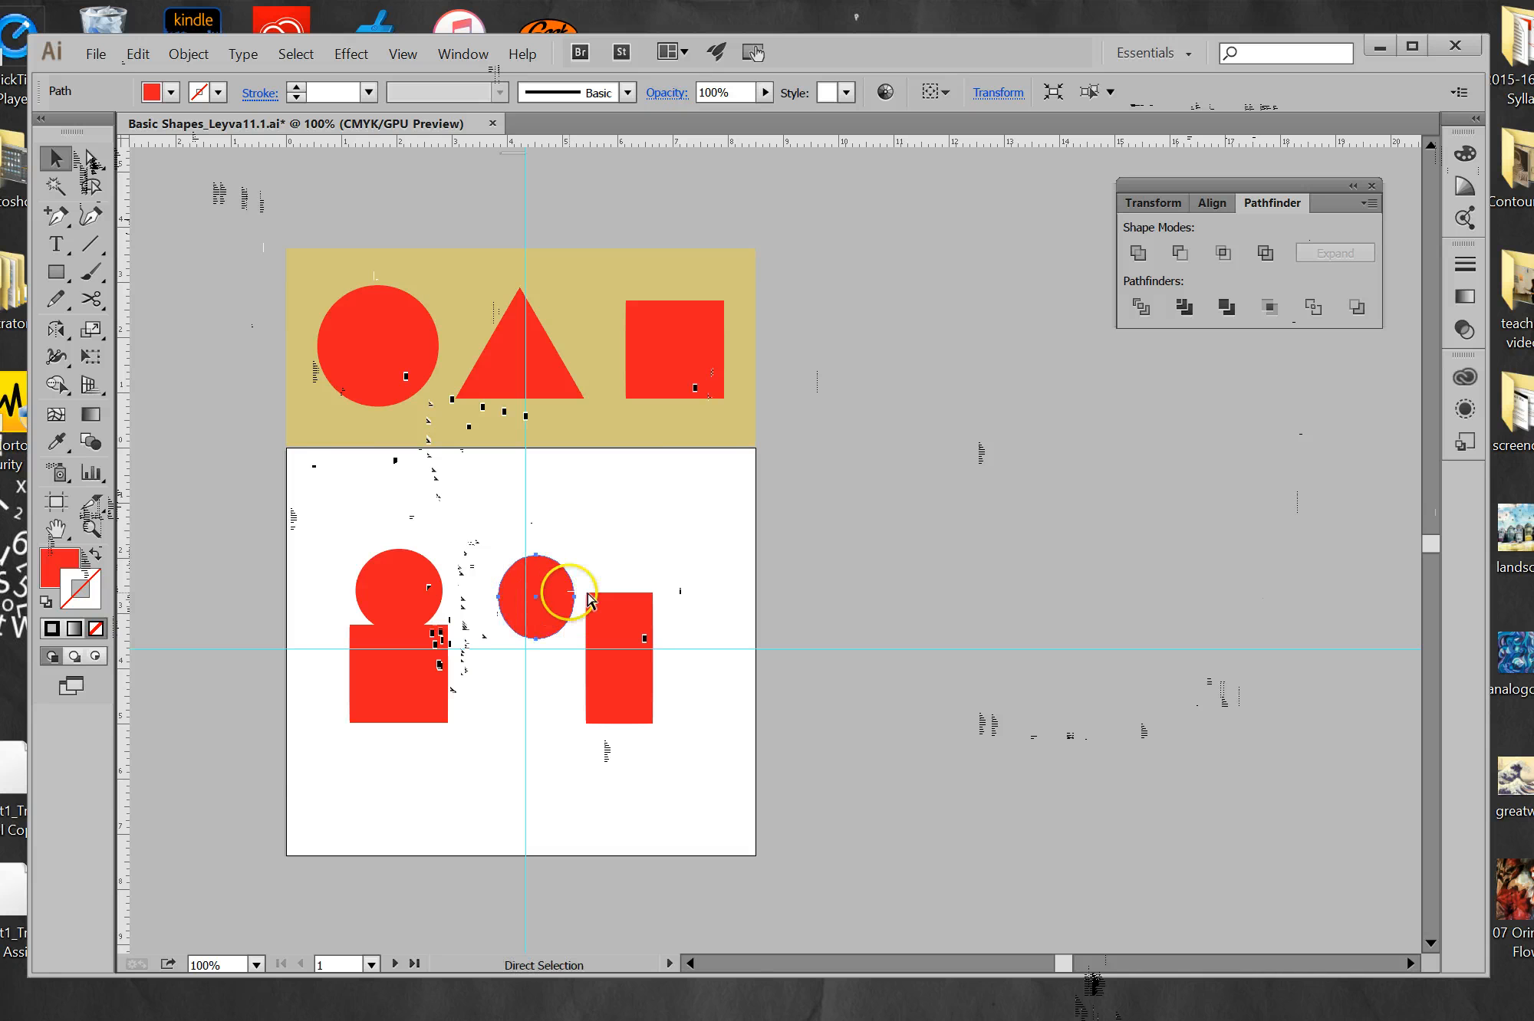
pyautogui.hotkey('ctrl', 'z')
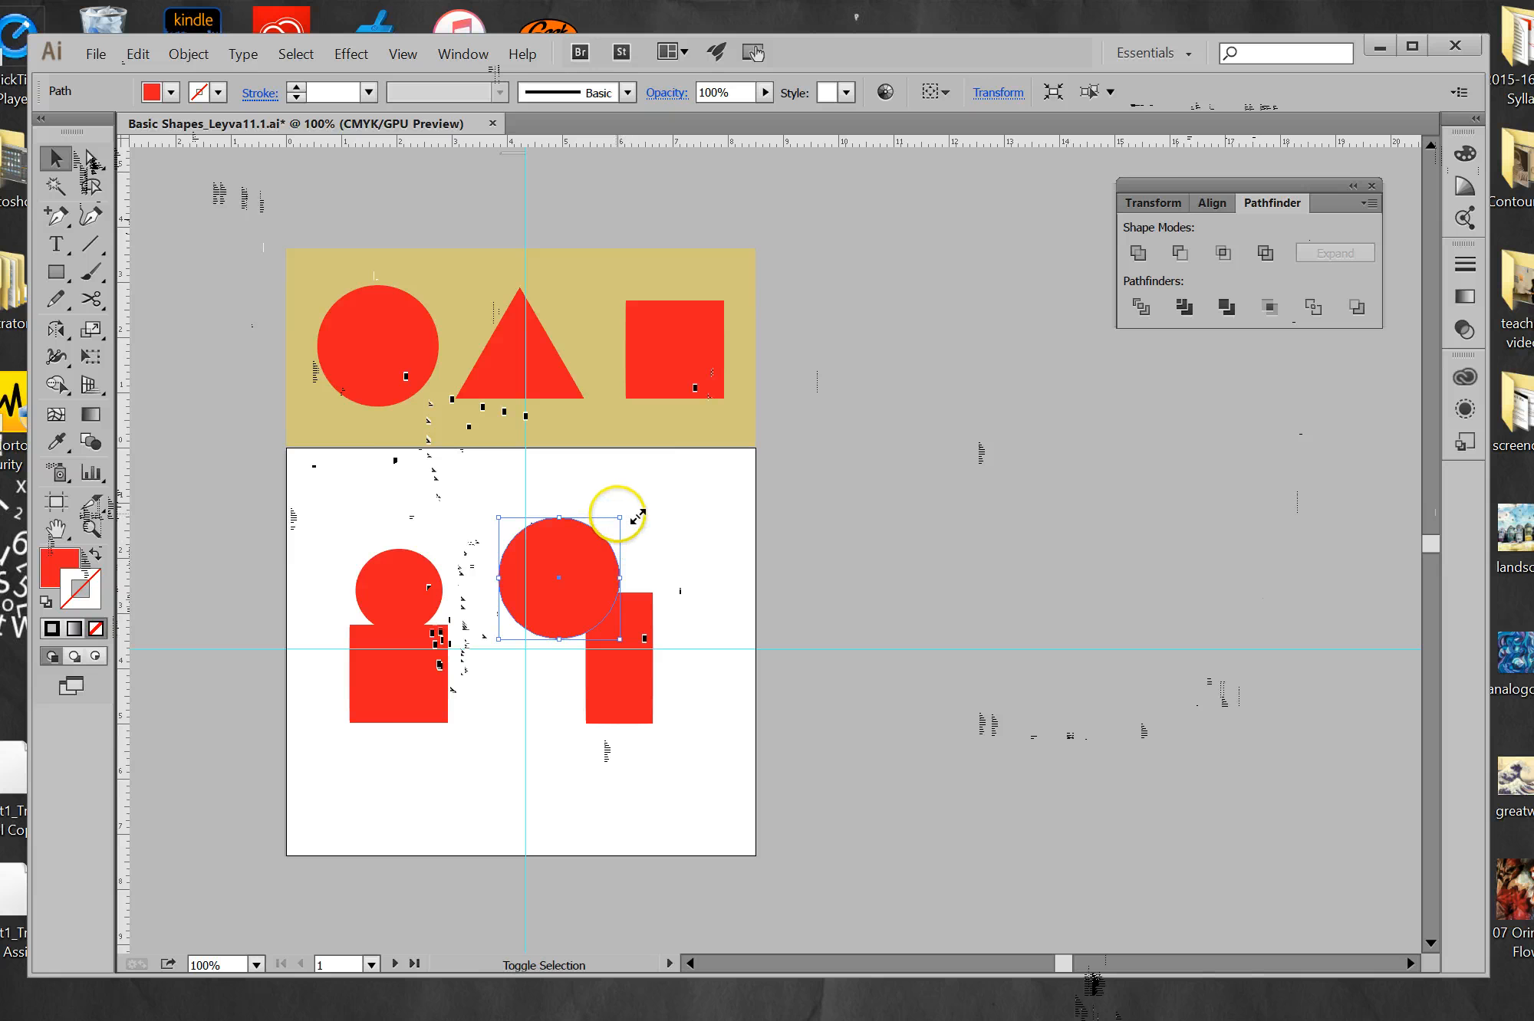
# Shrink the copied circle proportionally to slightly wider than the tall rectangle, and duplicate it into an overlapping cluster around the rectangle's top.
pyautogui.moveTo(620, 518); pyautogui.dragTo(605, 542)
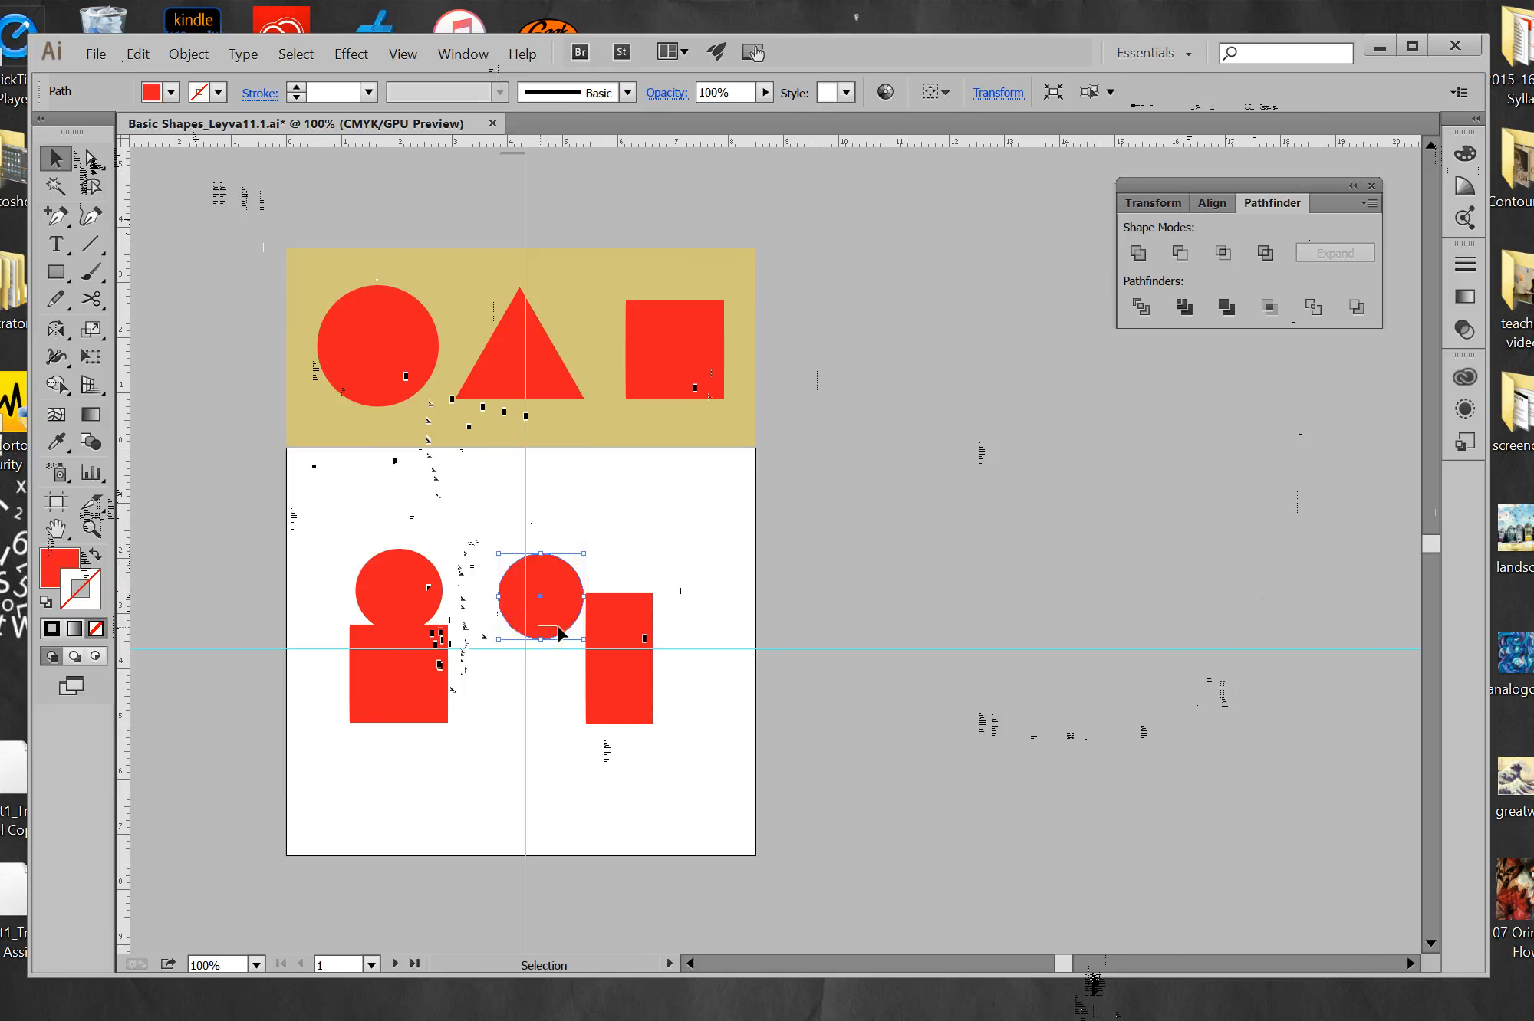
pyautogui.moveTo(579, 610); pyautogui.dragTo(592, 611)
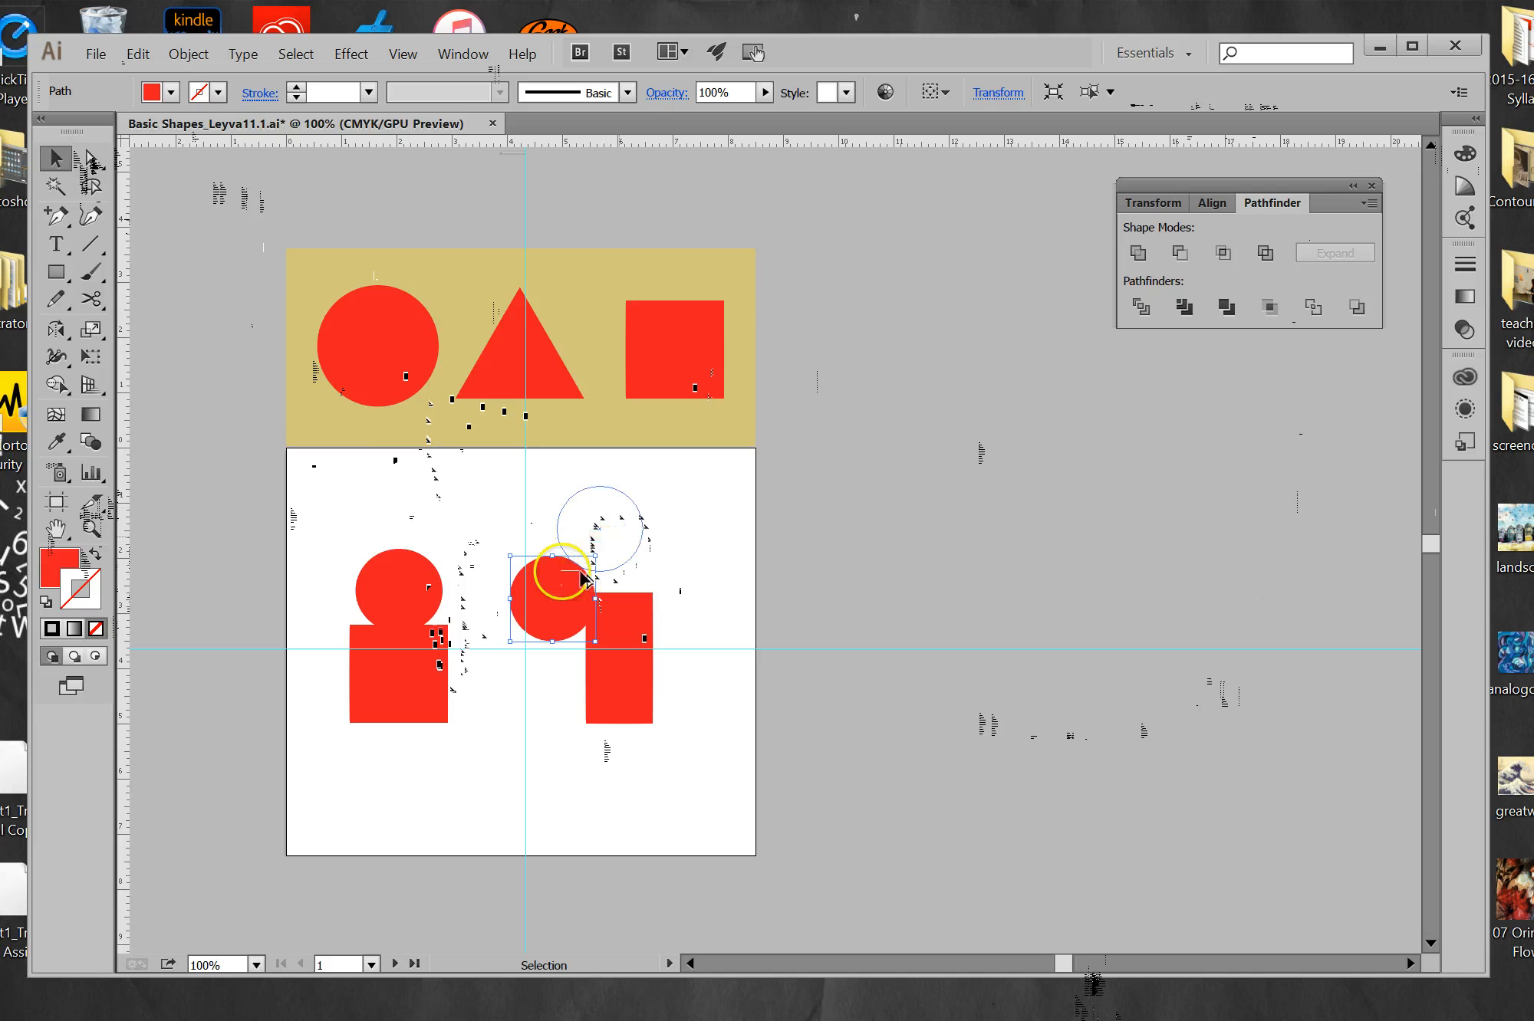
pyautogui.moveTo(584, 580); pyautogui.dragTo(643, 601)
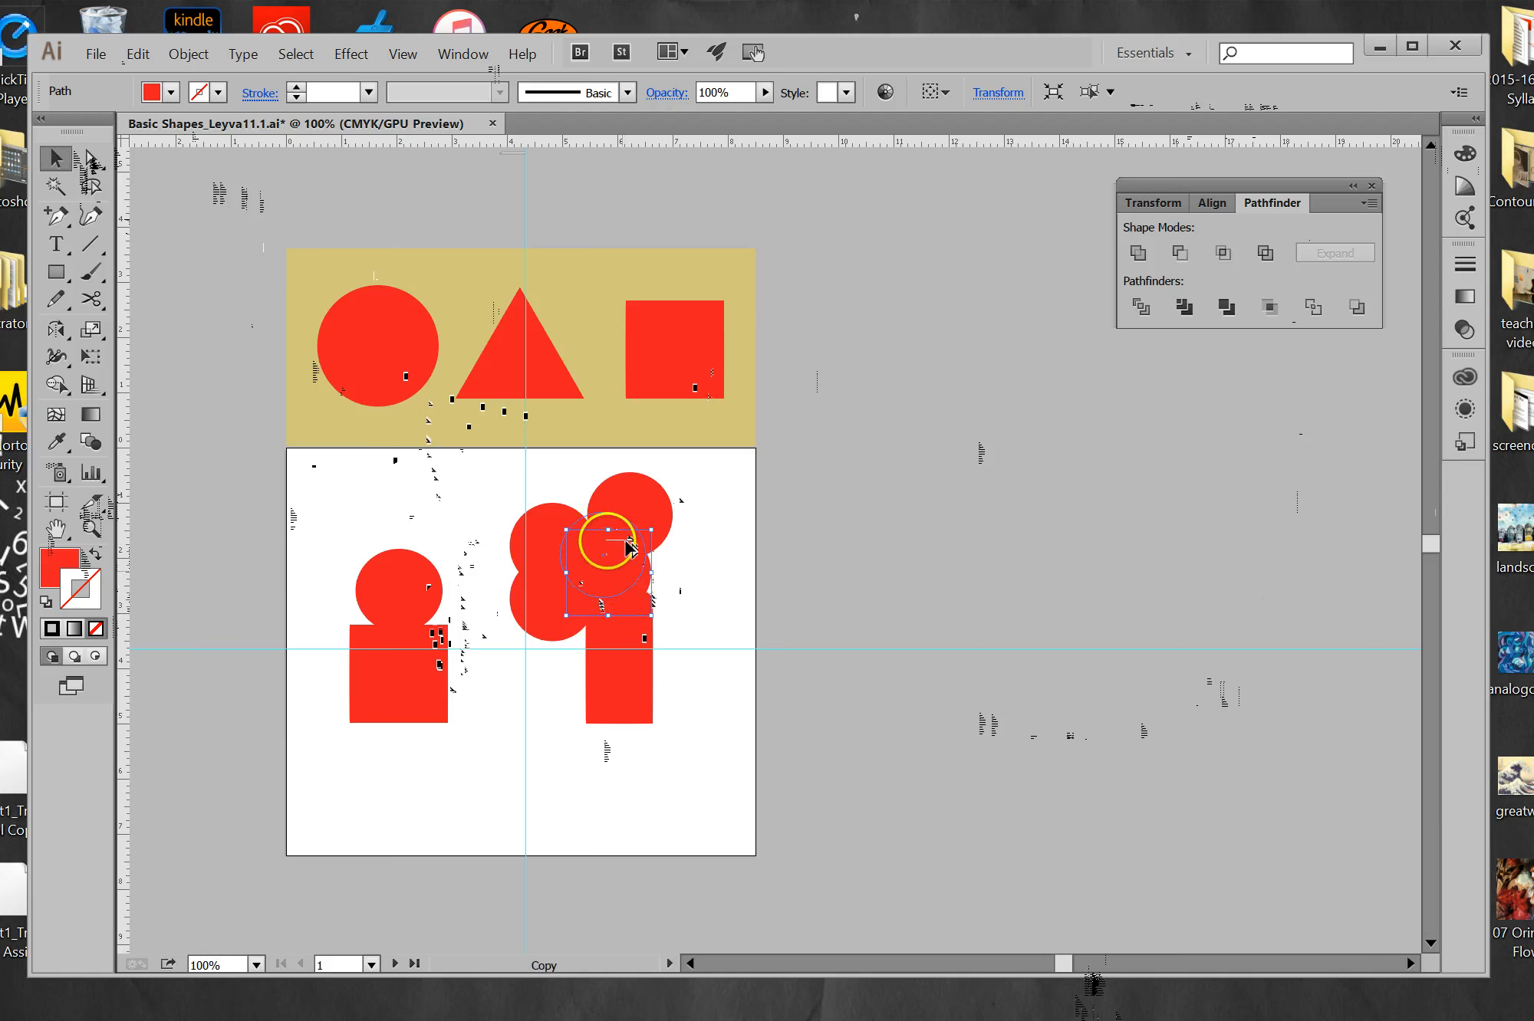
pyautogui.moveTo(625, 540); pyautogui.dragTo(633, 585)
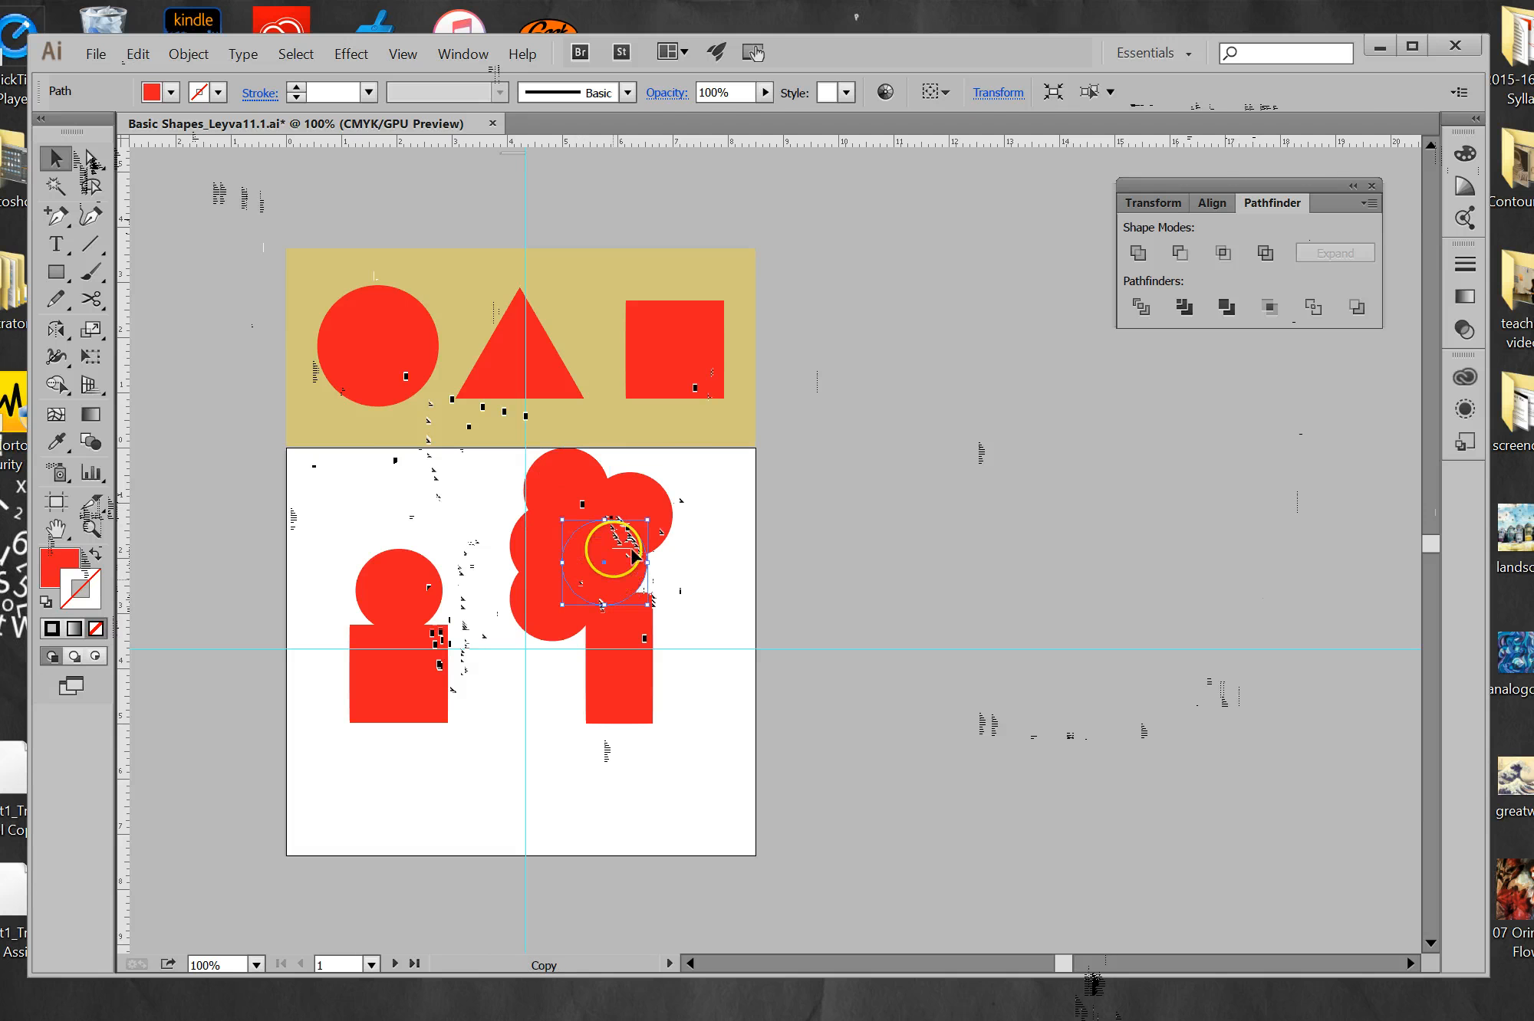
pyautogui.moveTo(596, 495); pyautogui.dragTo(699, 551)
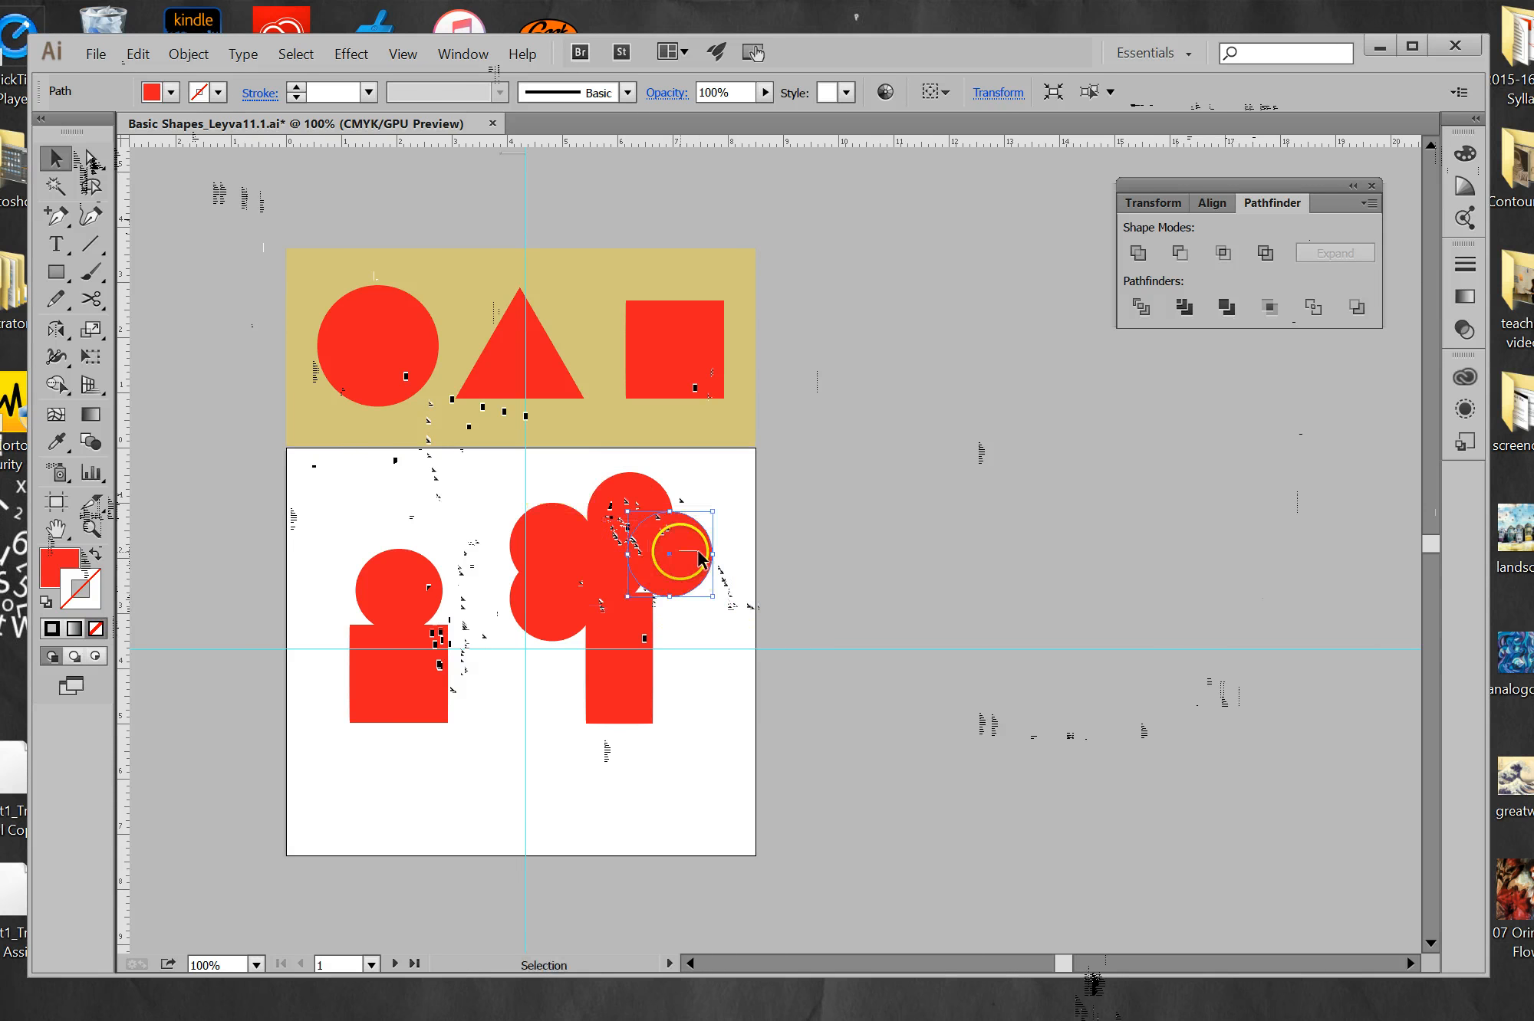
pyautogui.click(714, 626)
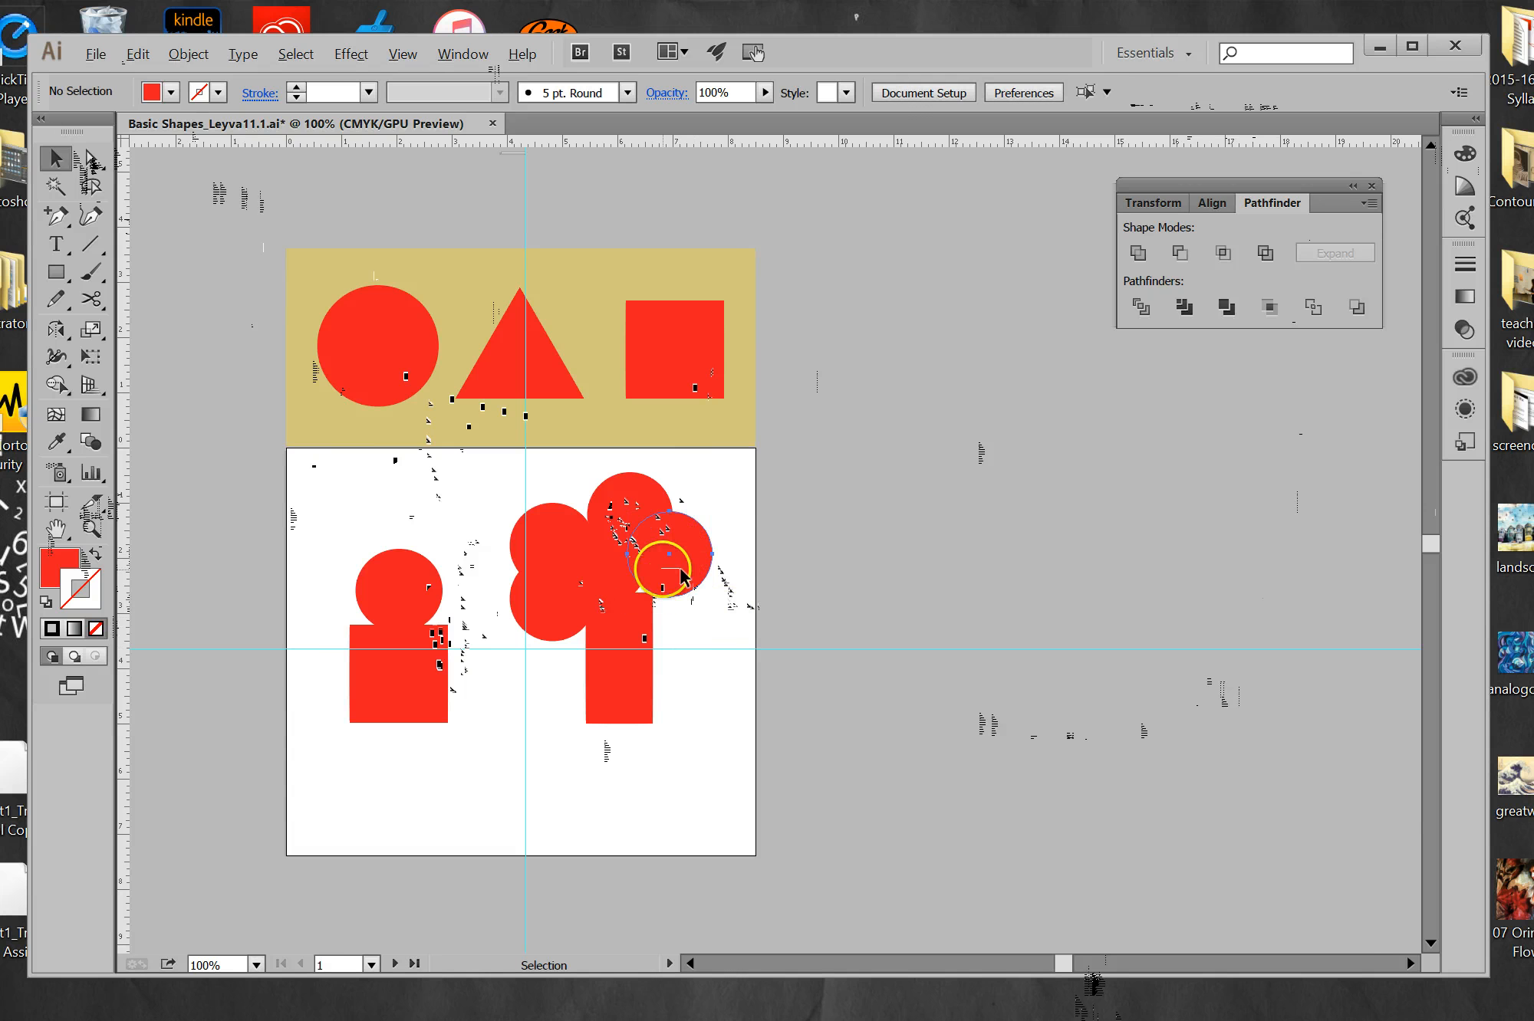
pyautogui.moveTo(682, 573); pyautogui.dragTo(671, 630)
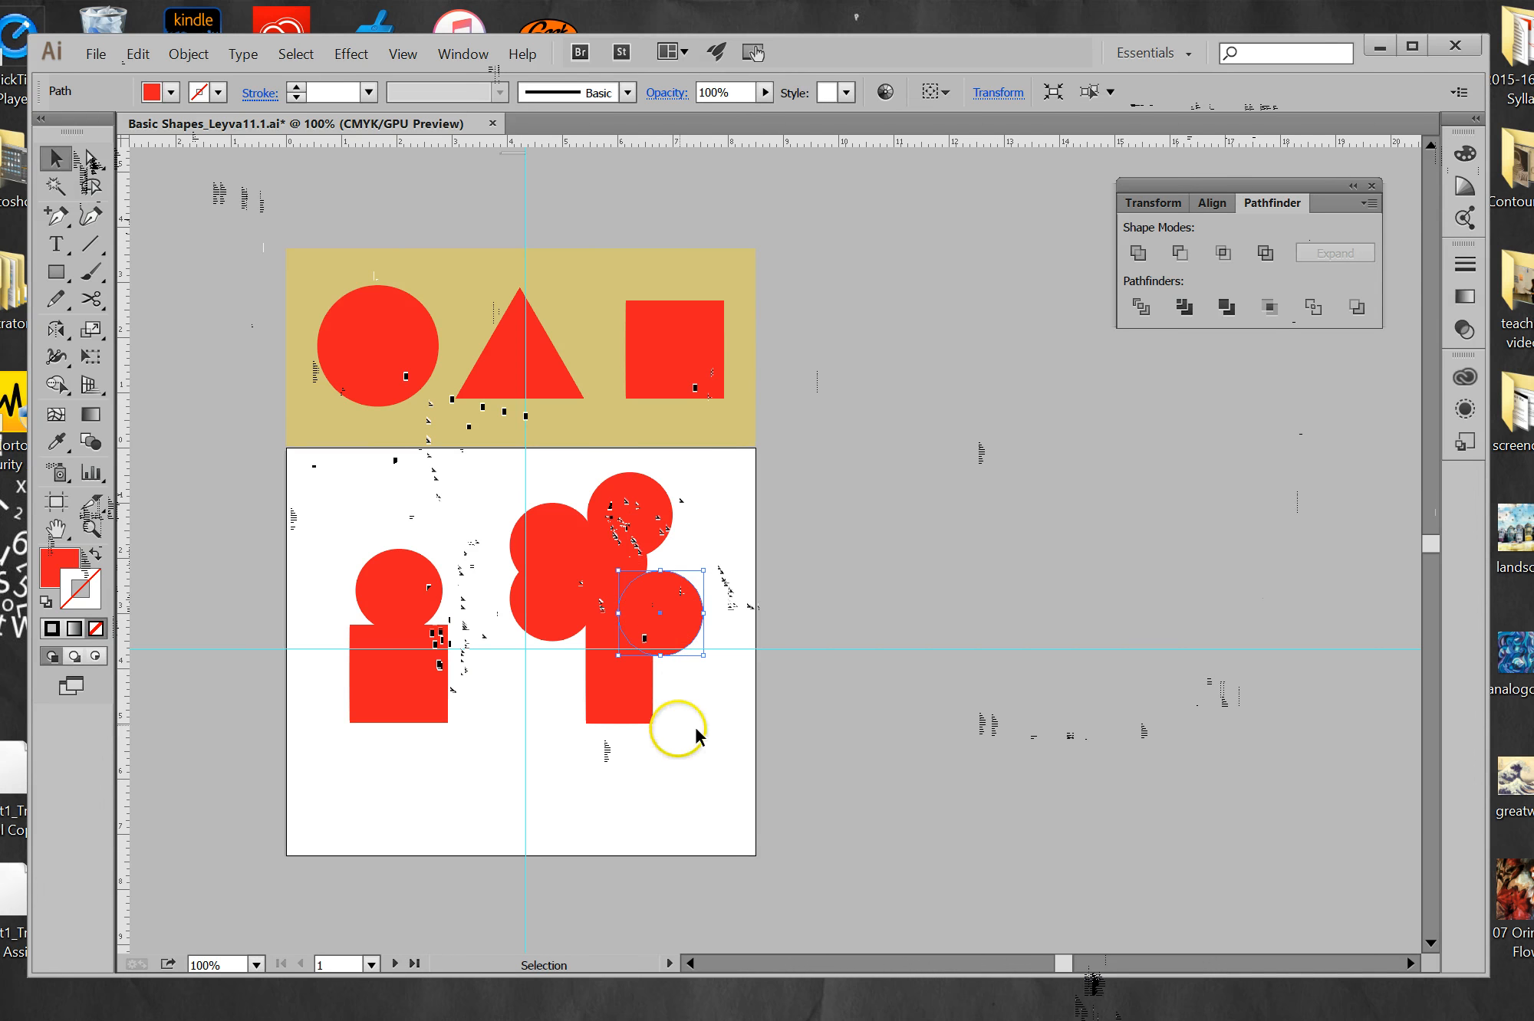
# Add two more copies of the small circle to the cluster, one at its right edge and one at its upper left.
pyautogui.hotkey('ctrl', 'c')
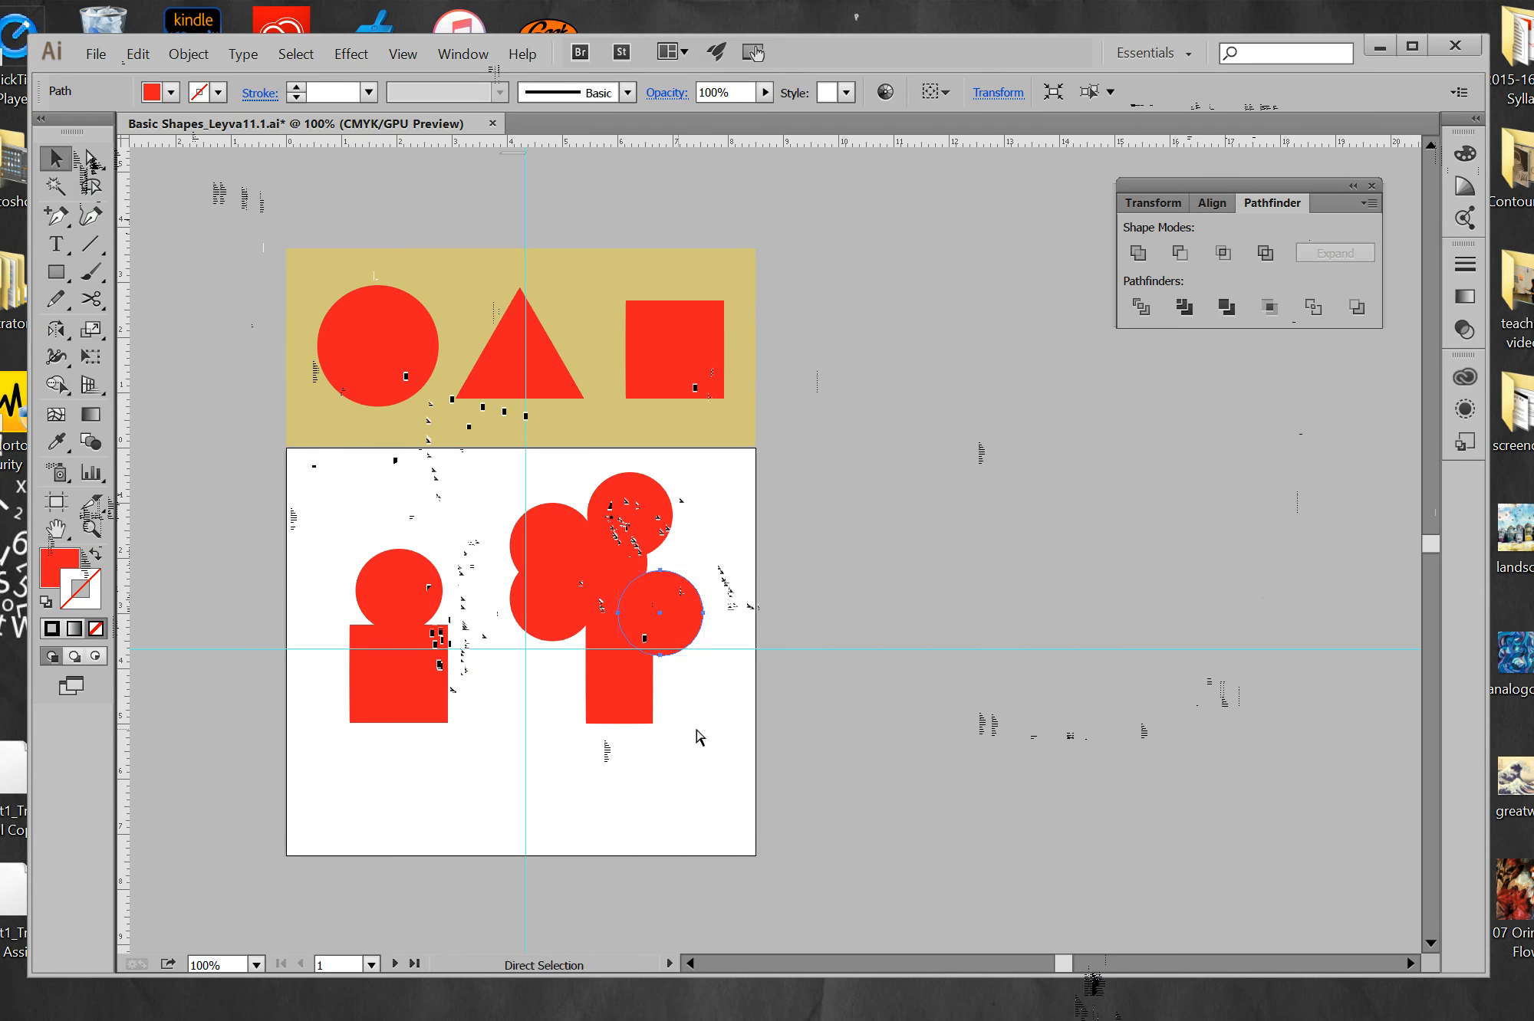
pyautogui.hotkey('ctrl', 'v')
pyautogui.moveTo(784, 552); pyautogui.dragTo(685, 572)
pyautogui.press('ctrl')
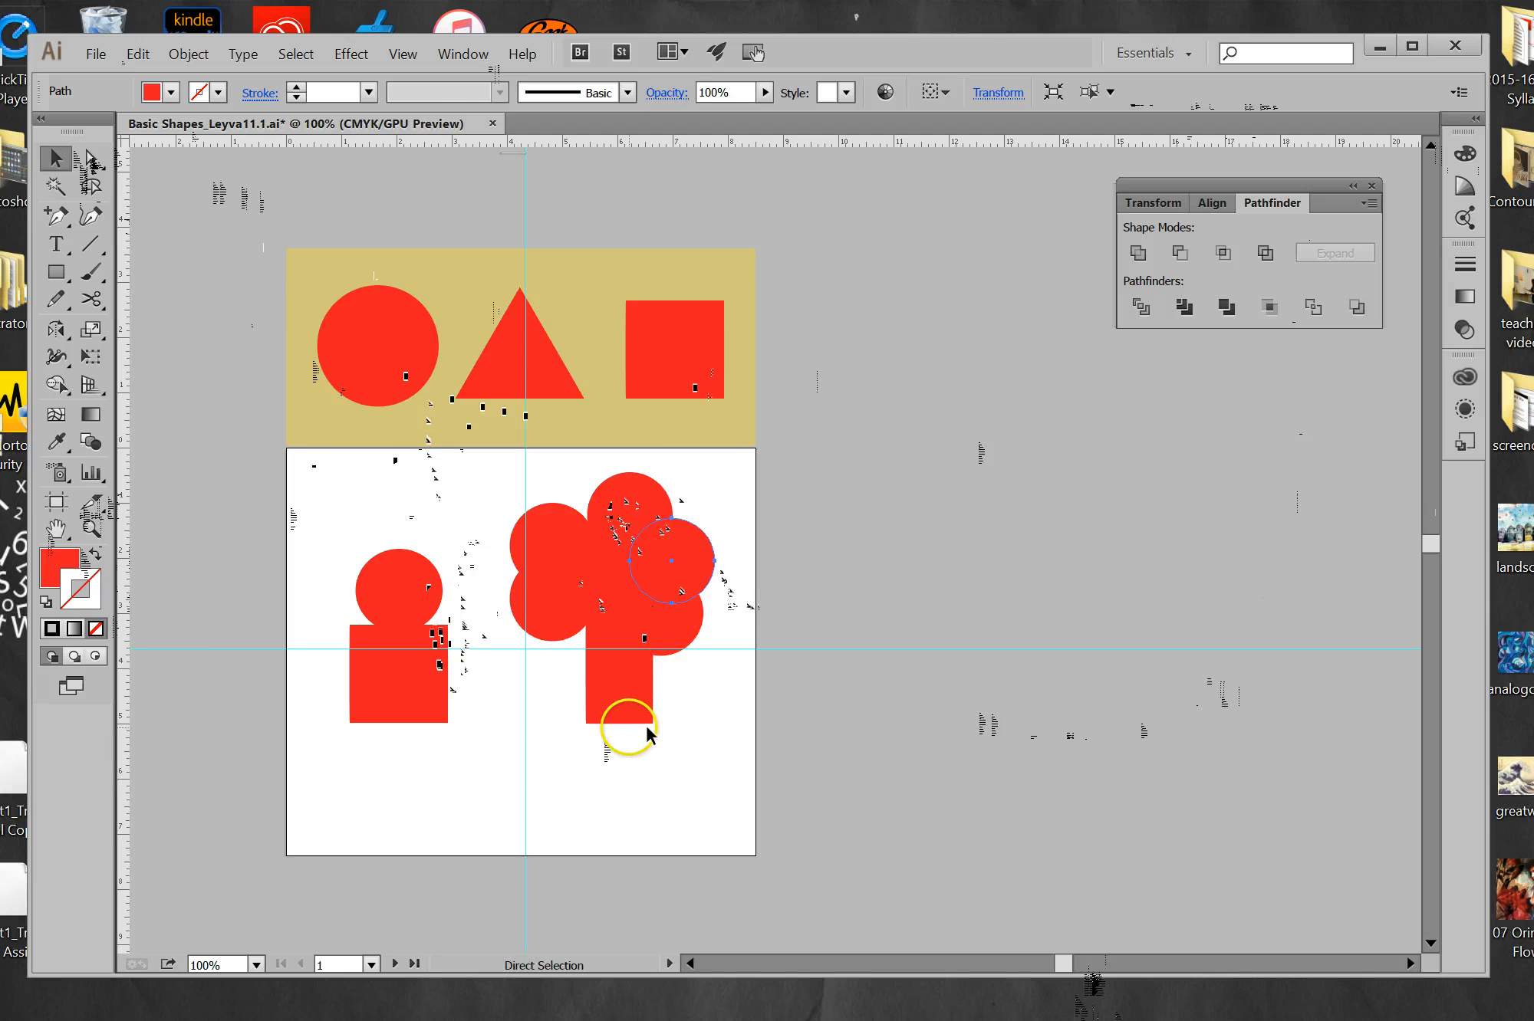
pyautogui.hotkey('ctrl', 'v')
pyautogui.moveTo(779, 553); pyautogui.dragTo(593, 527)
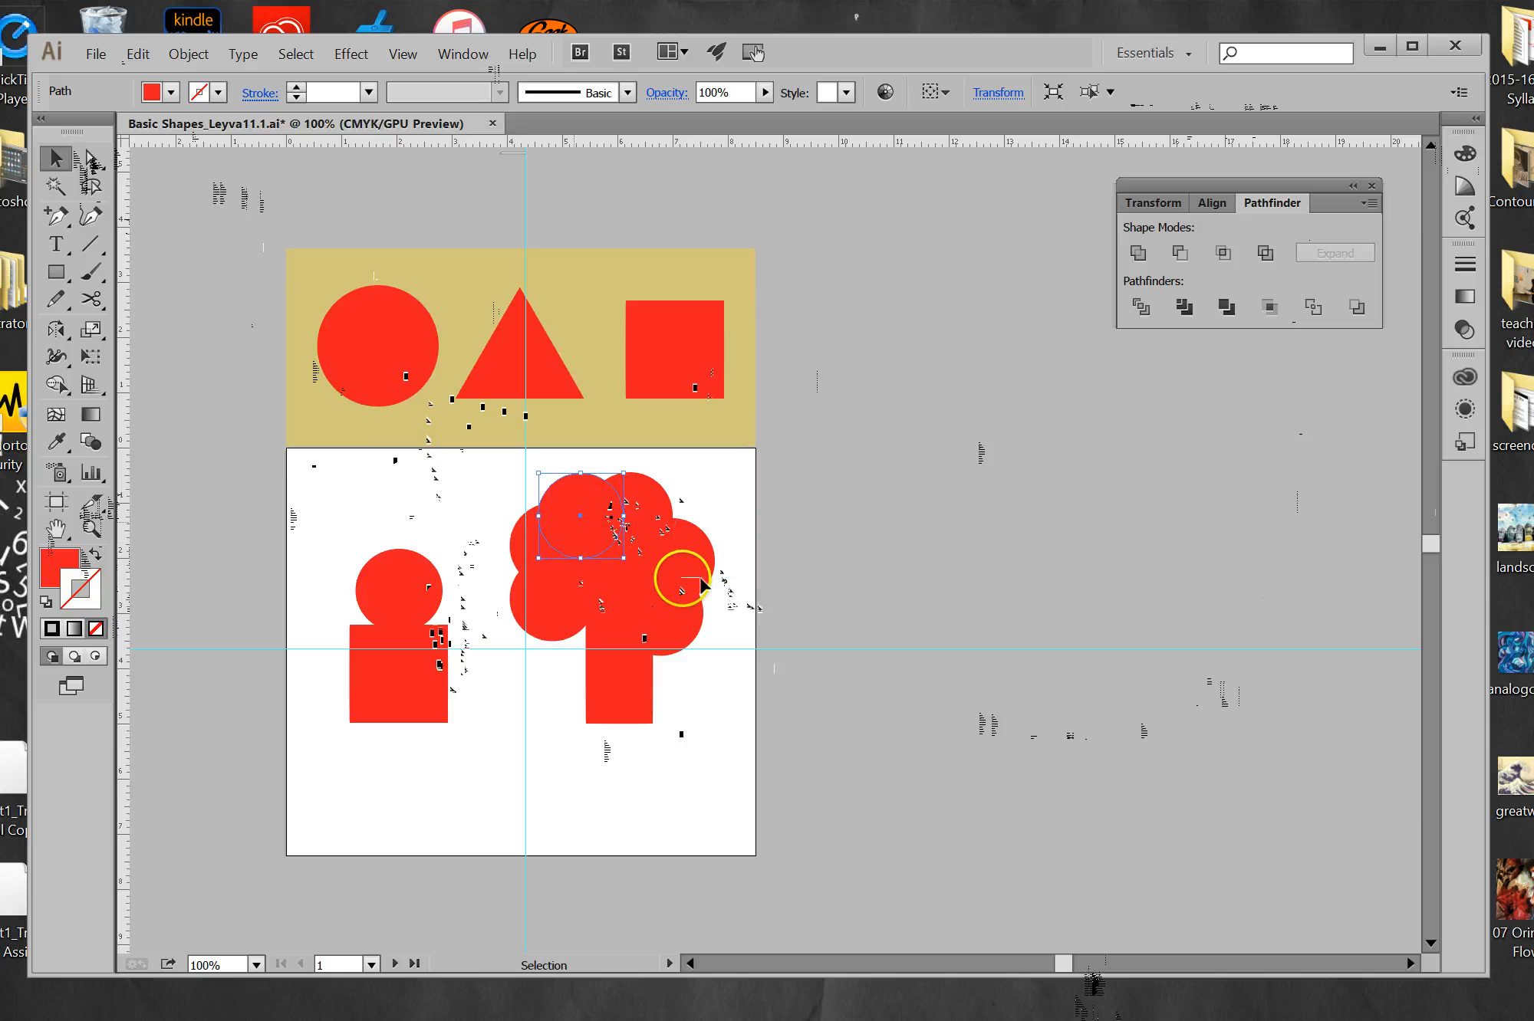
# Spread the cluster's top and right-hand circles slightly outward to widen and round the treetop's outline.
pyautogui.moveTo(702, 612); pyautogui.dragTo(722, 524)
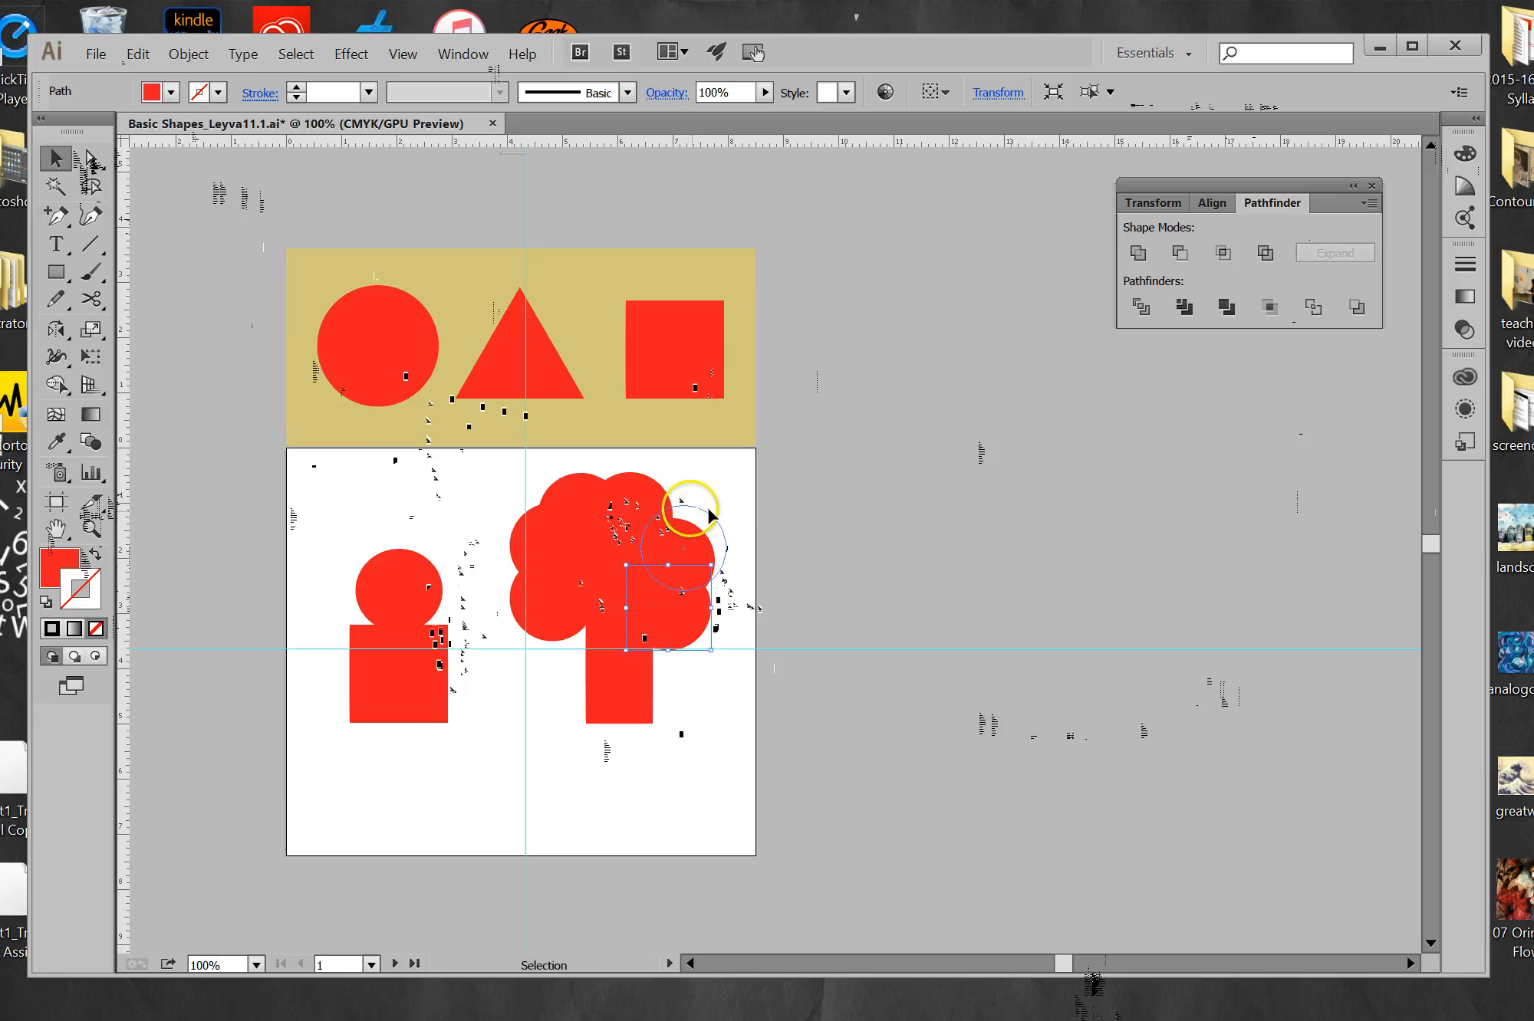
pyautogui.moveTo(673, 480); pyautogui.dragTo(675, 479)
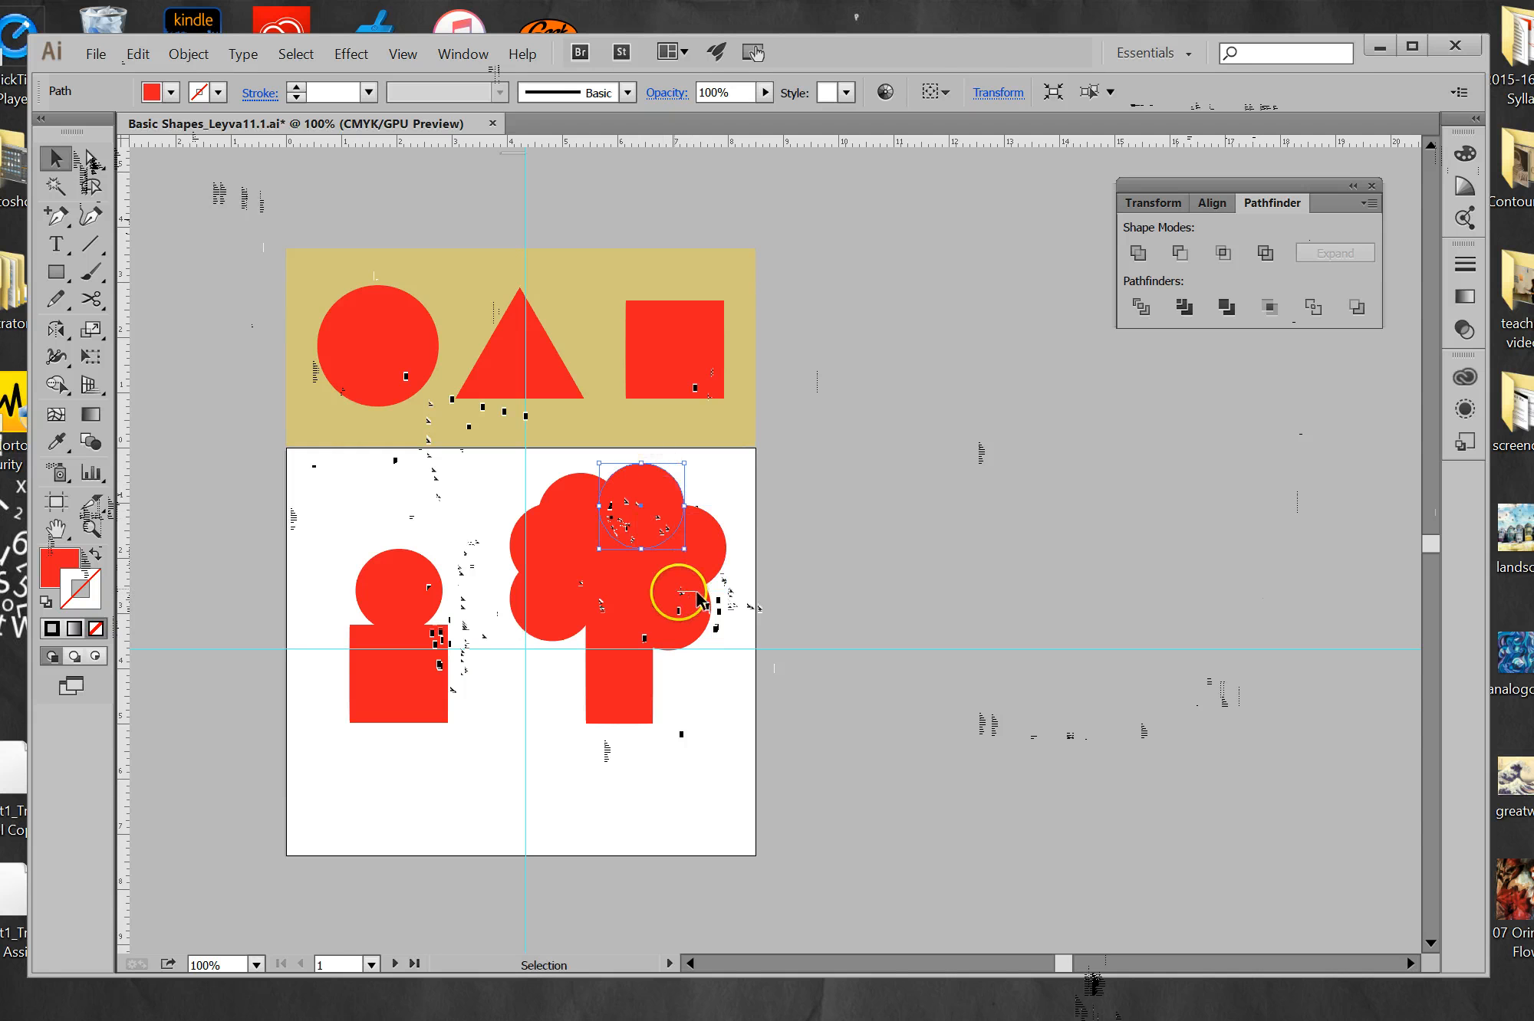
pyautogui.moveTo(717, 606); pyautogui.dragTo(719, 595)
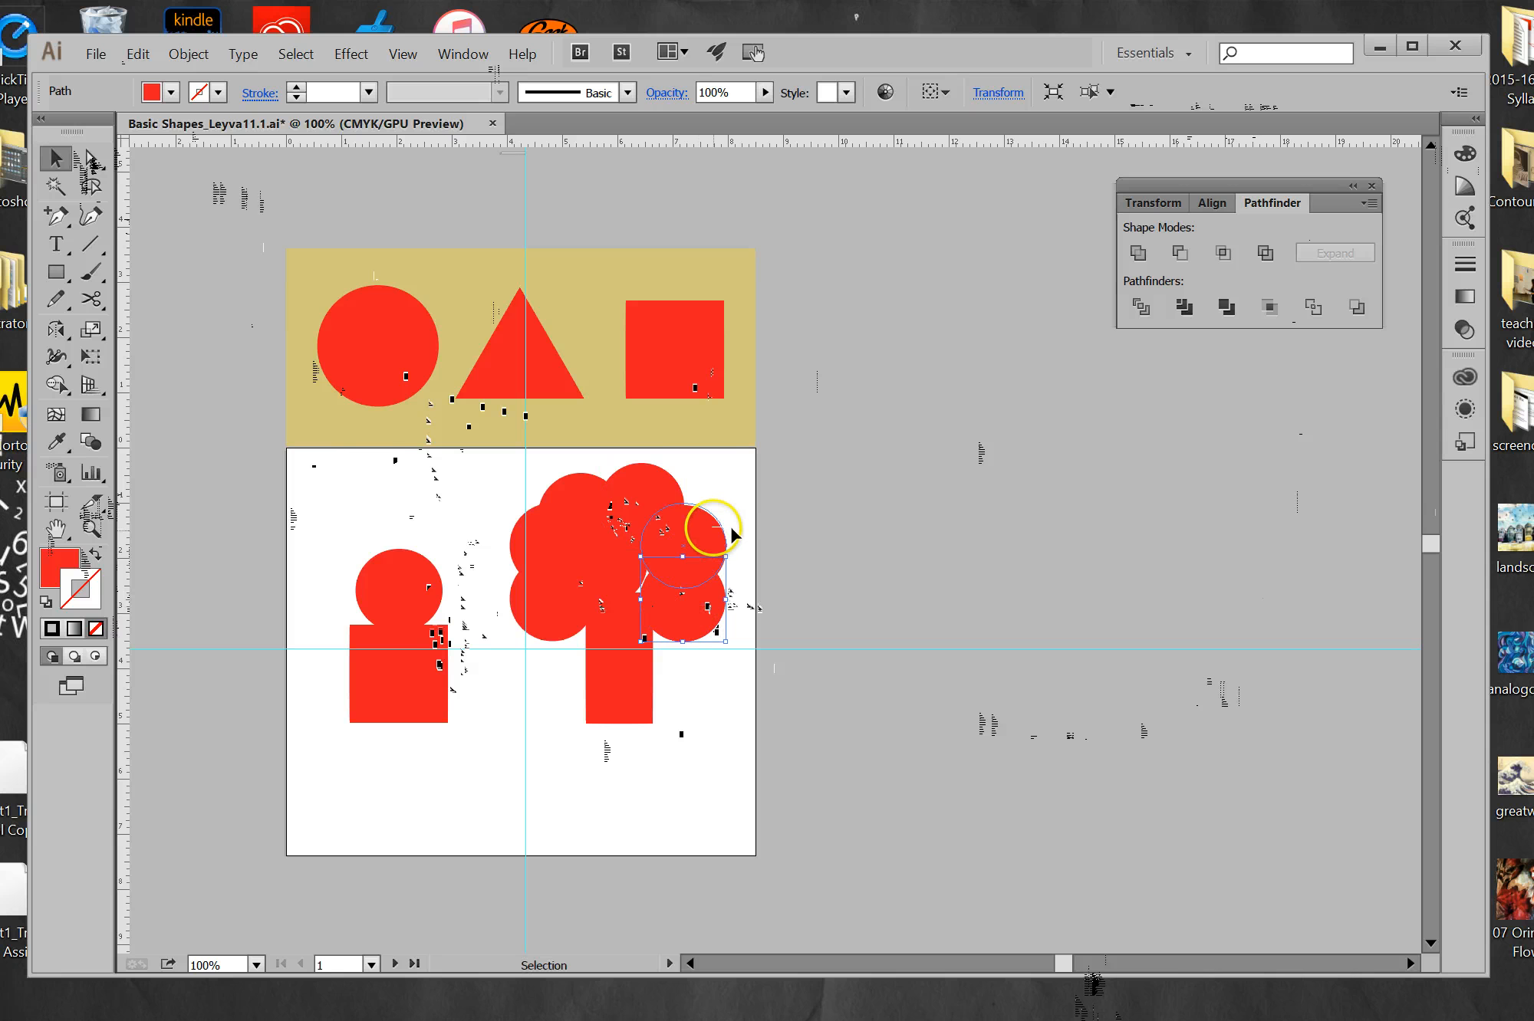
pyautogui.moveTo(732, 532); pyautogui.dragTo(731, 533)
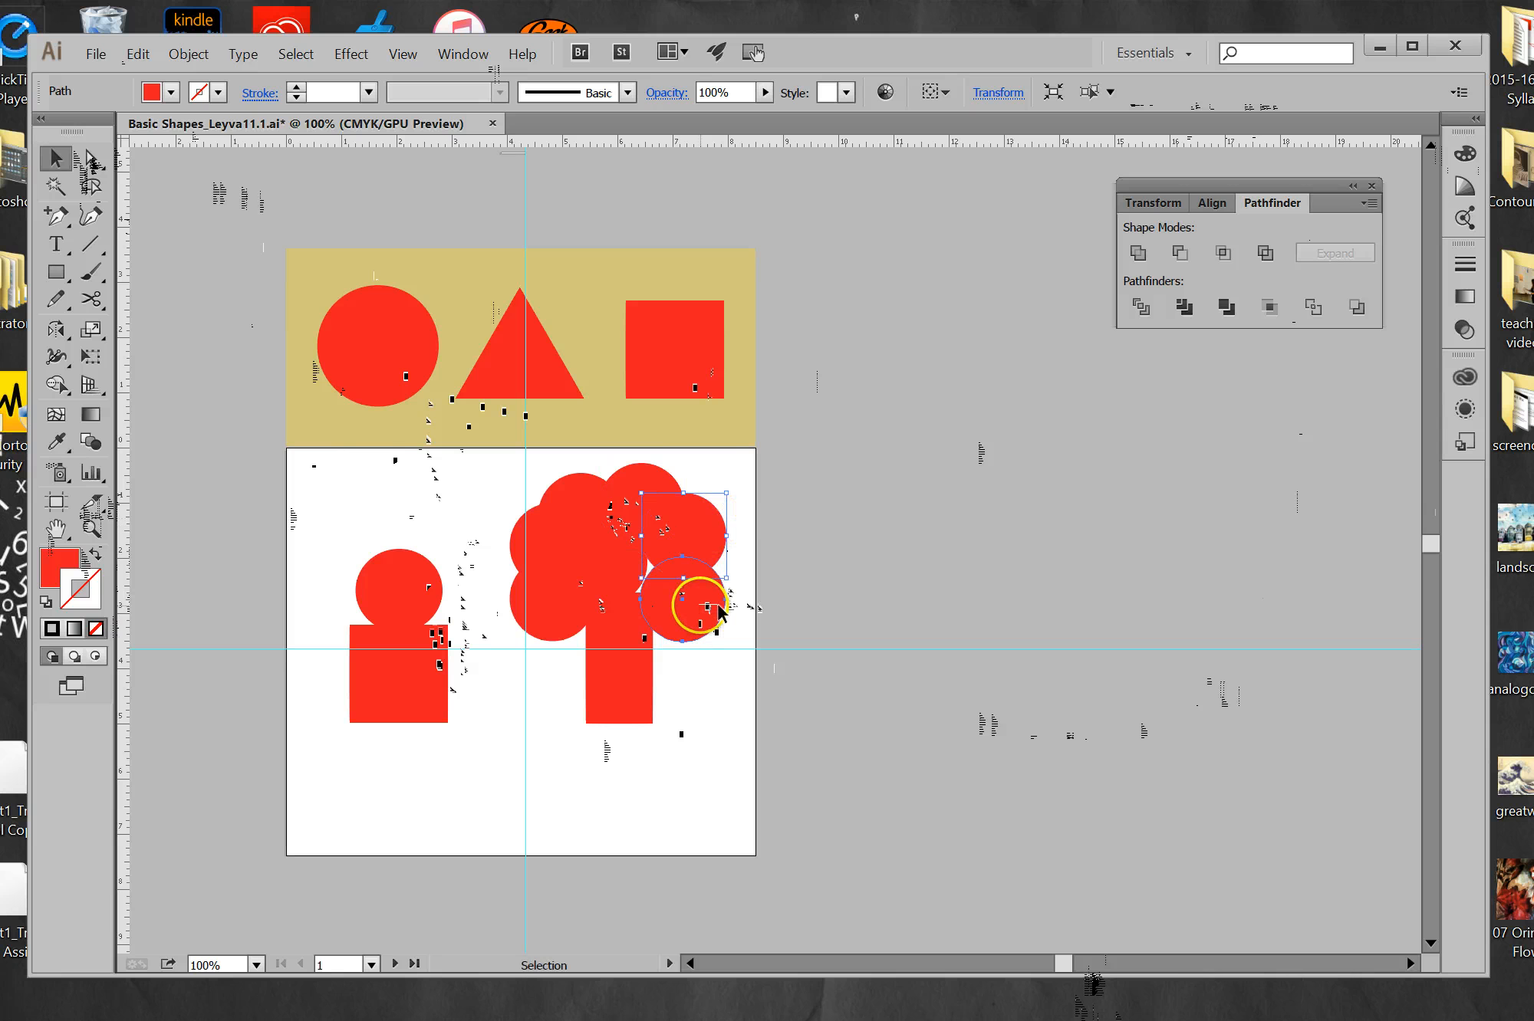
# Move the lower right circle into the cluster's centre to fill the gap, and paste another circle at the lower right.
pyautogui.click(702, 589)
pyautogui.moveTo(695, 594); pyautogui.dragTo(665, 575)
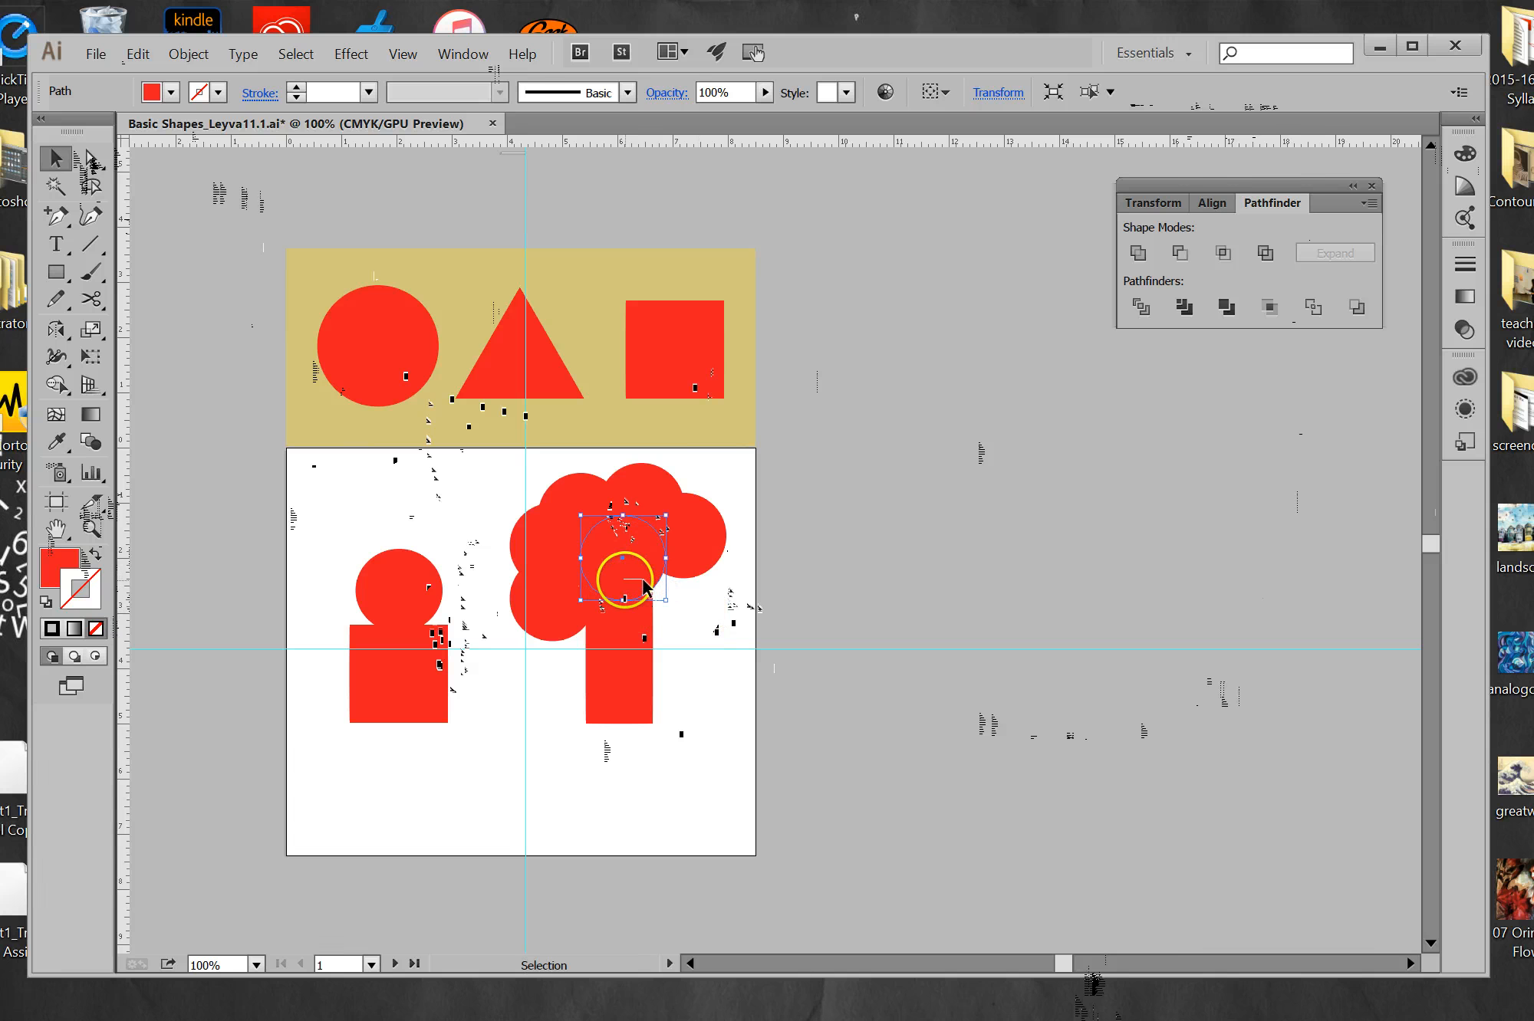
pyautogui.hotkey('ctrl', 'z')
pyautogui.hotkey('ctrl', 'z')
pyautogui.moveTo(784, 547); pyautogui.dragTo(695, 611)
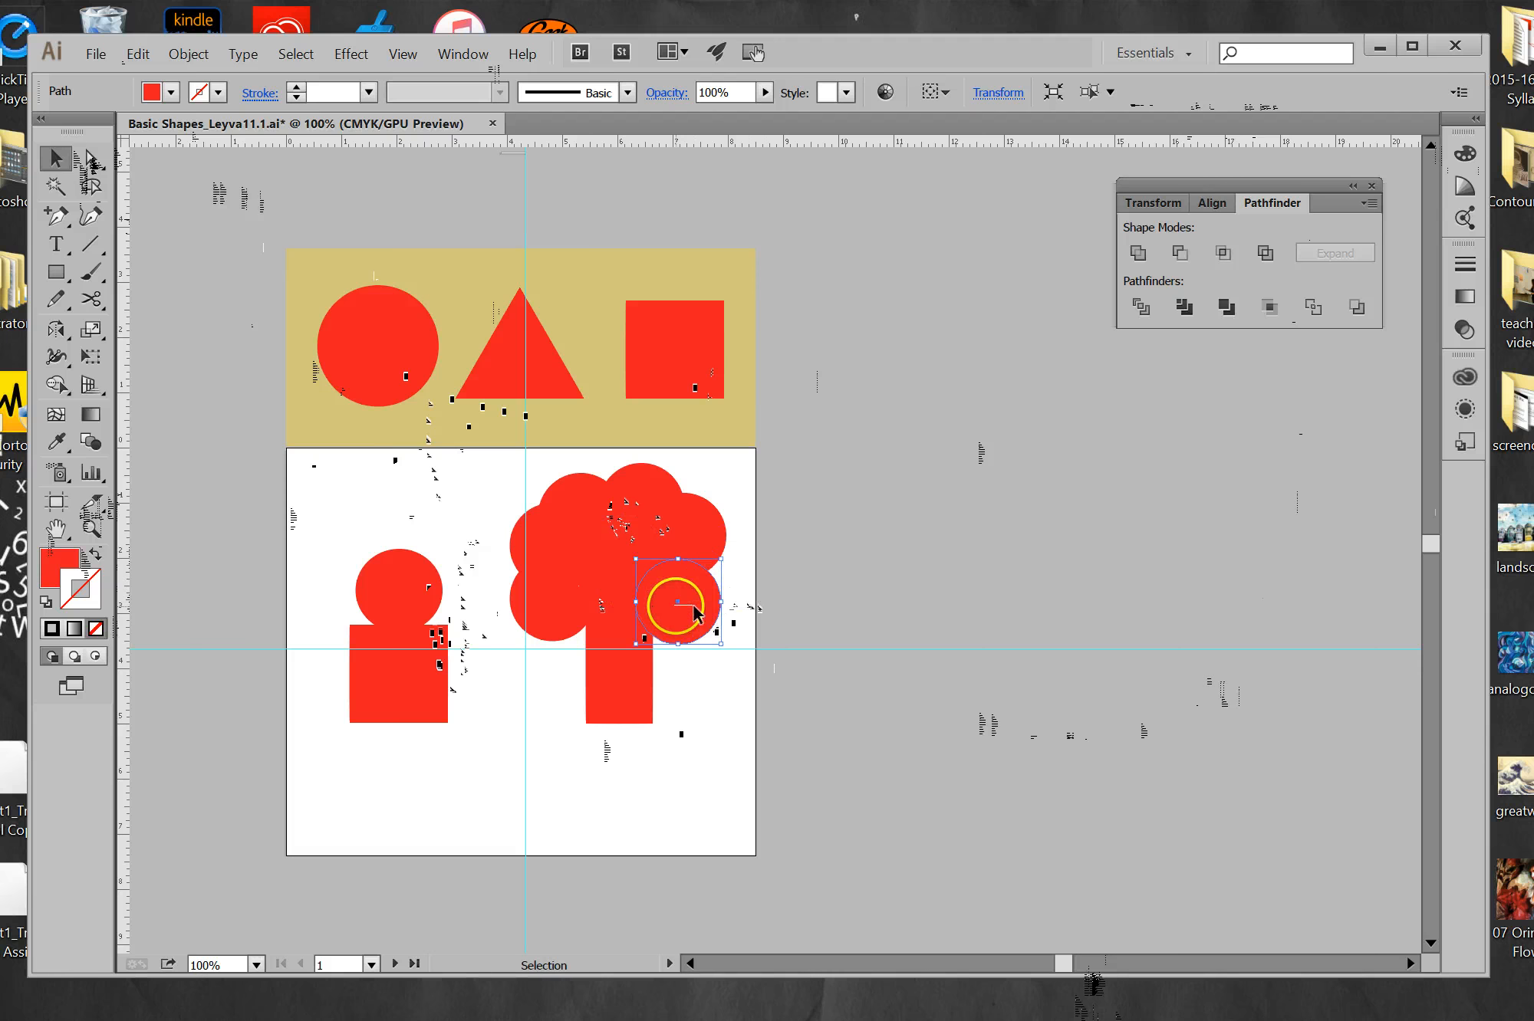
# Lengthen the trunk rectangle downward, and nudge the upper left and lower left circles to even out the treetop.
pyautogui.click(717, 676)
pyautogui.click(633, 702)
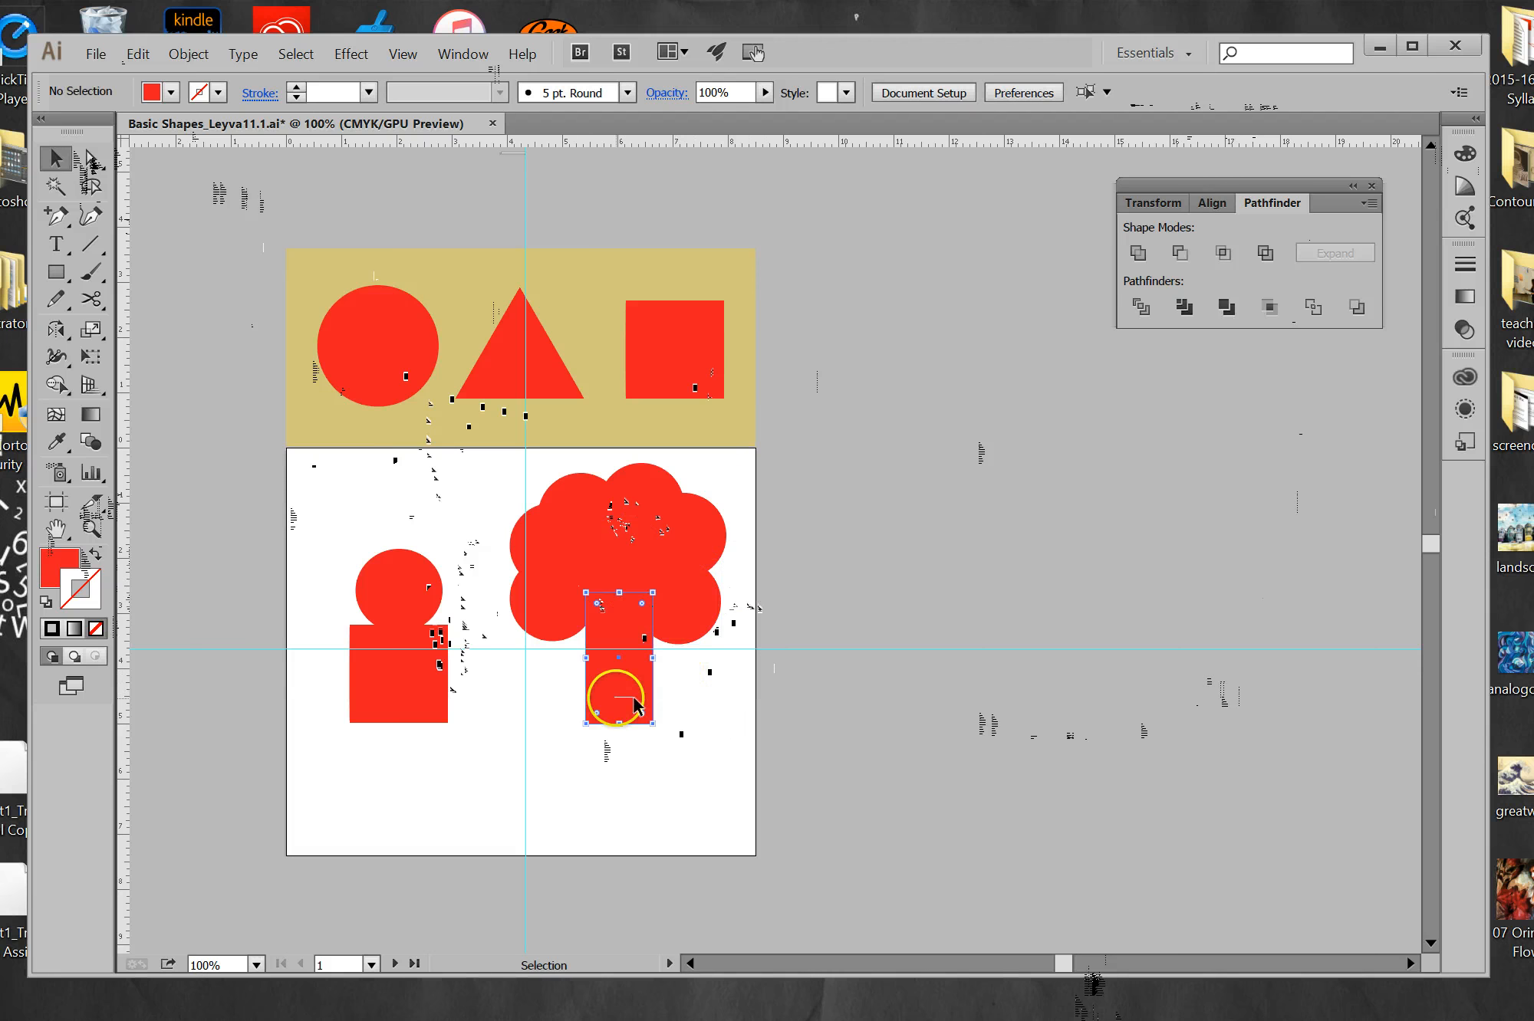
pyautogui.moveTo(639, 724); pyautogui.dragTo(640, 750)
pyautogui.click(706, 719)
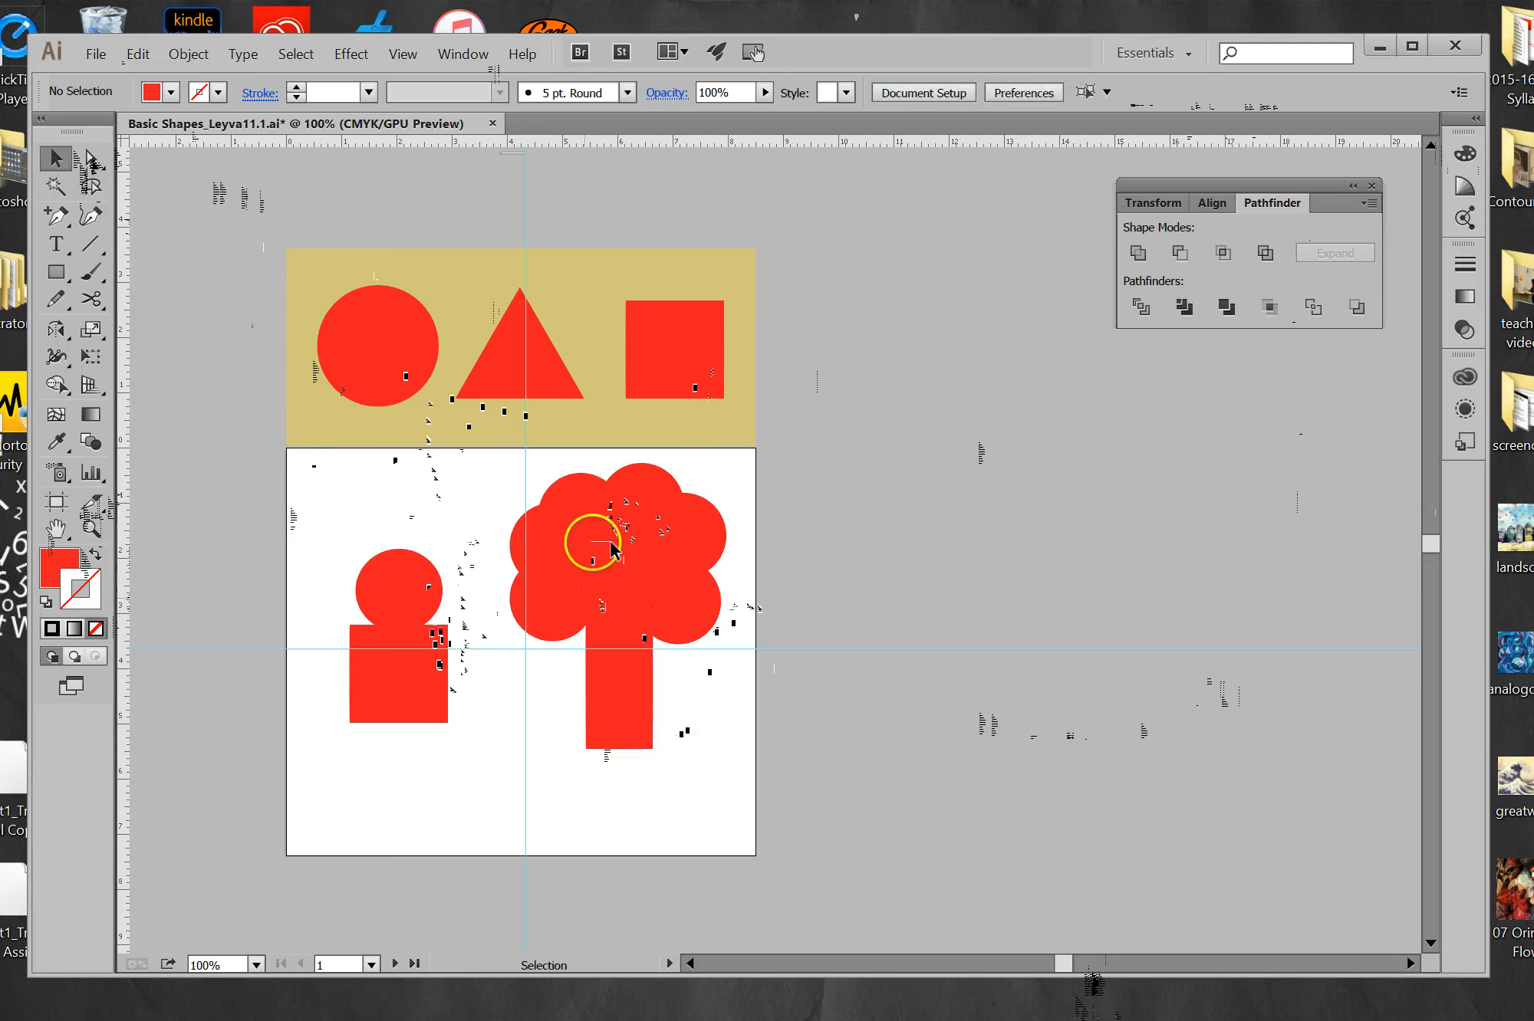
pyautogui.click(590, 493)
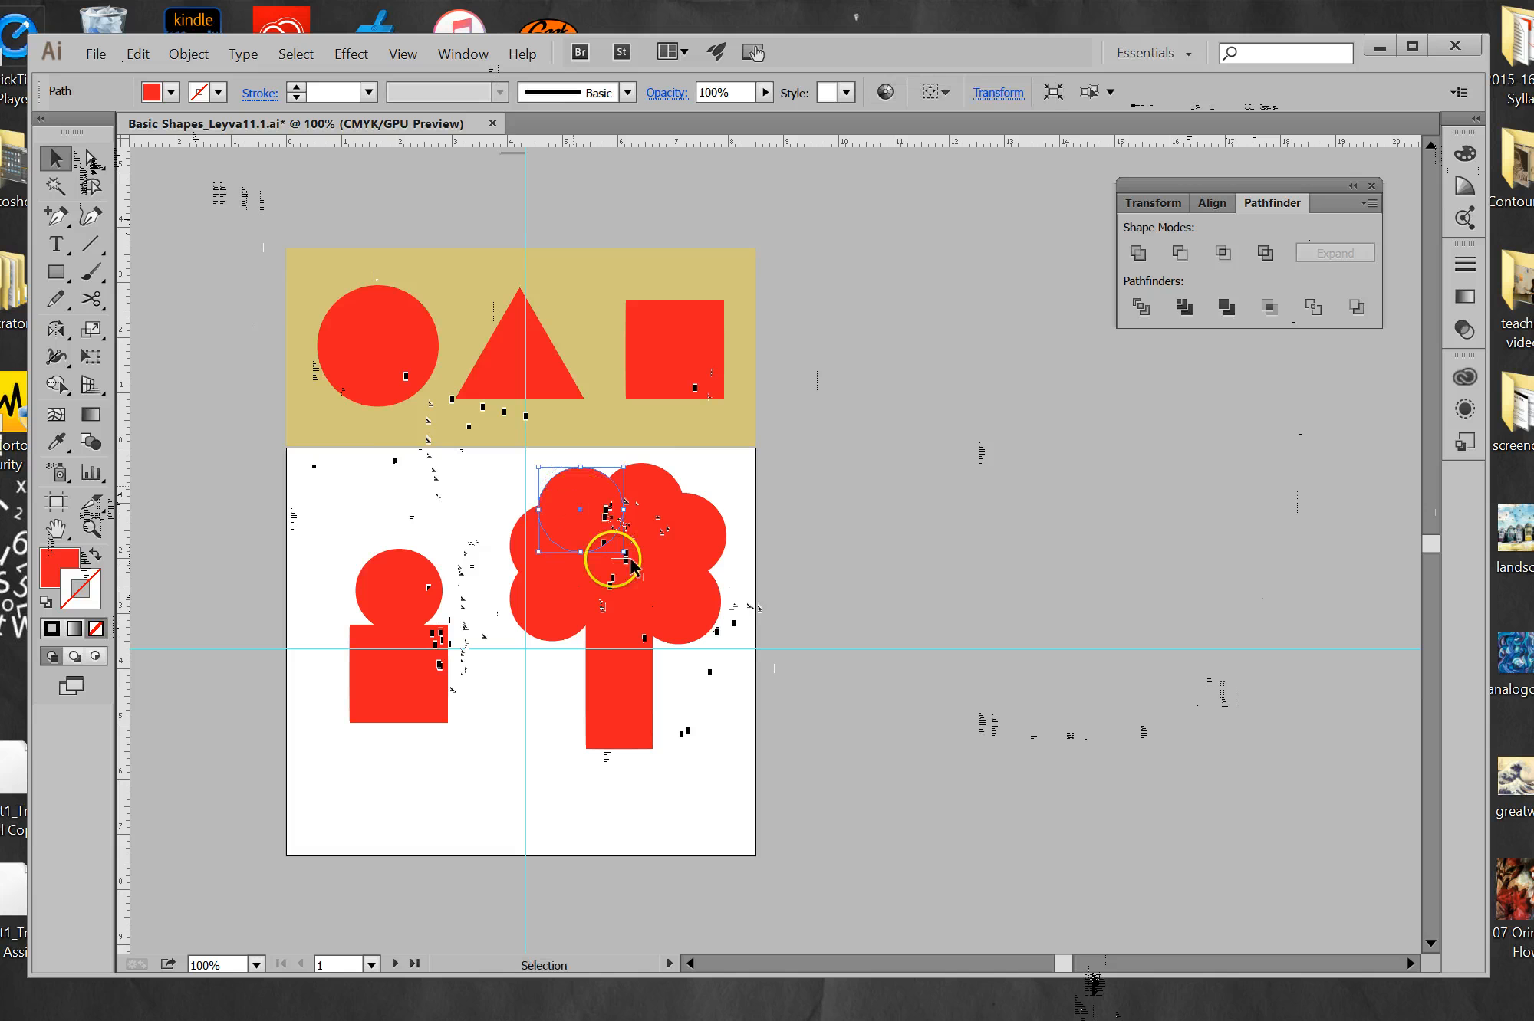
pyautogui.moveTo(564, 587); pyautogui.dragTo(576, 617)
pyautogui.click(702, 698)
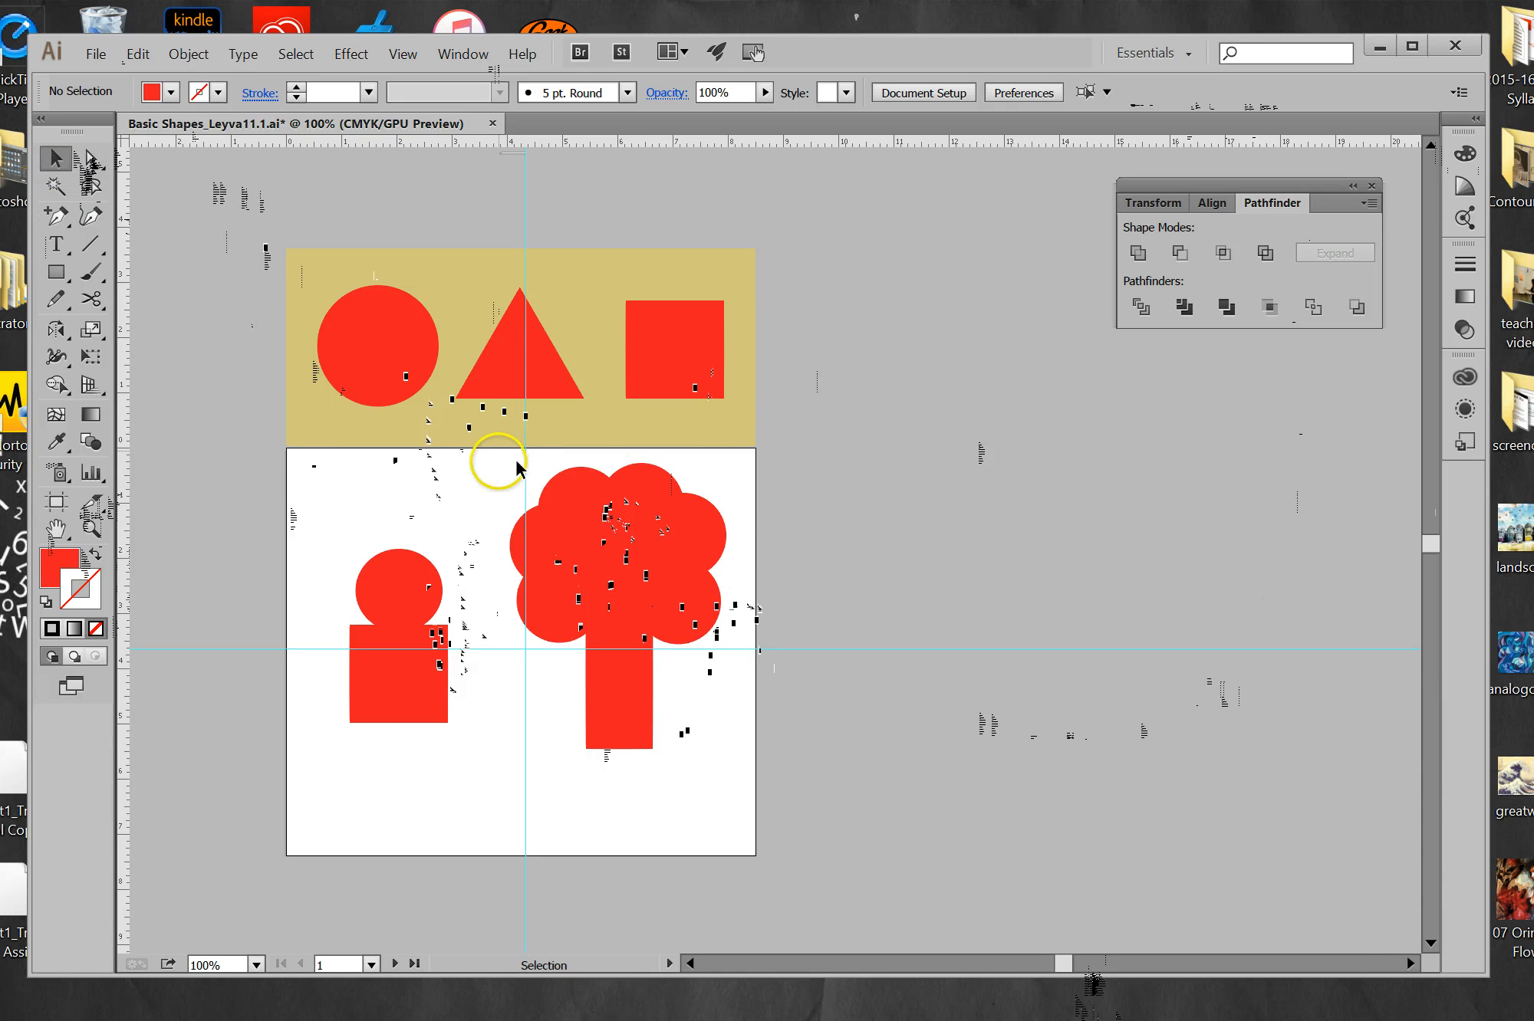
# Unite all the treetop circles and the trunk into one shape with Pathfinder, and shift the tree slightly down.
pyautogui.moveTo(498, 461); pyautogui.dragTo(755, 770)
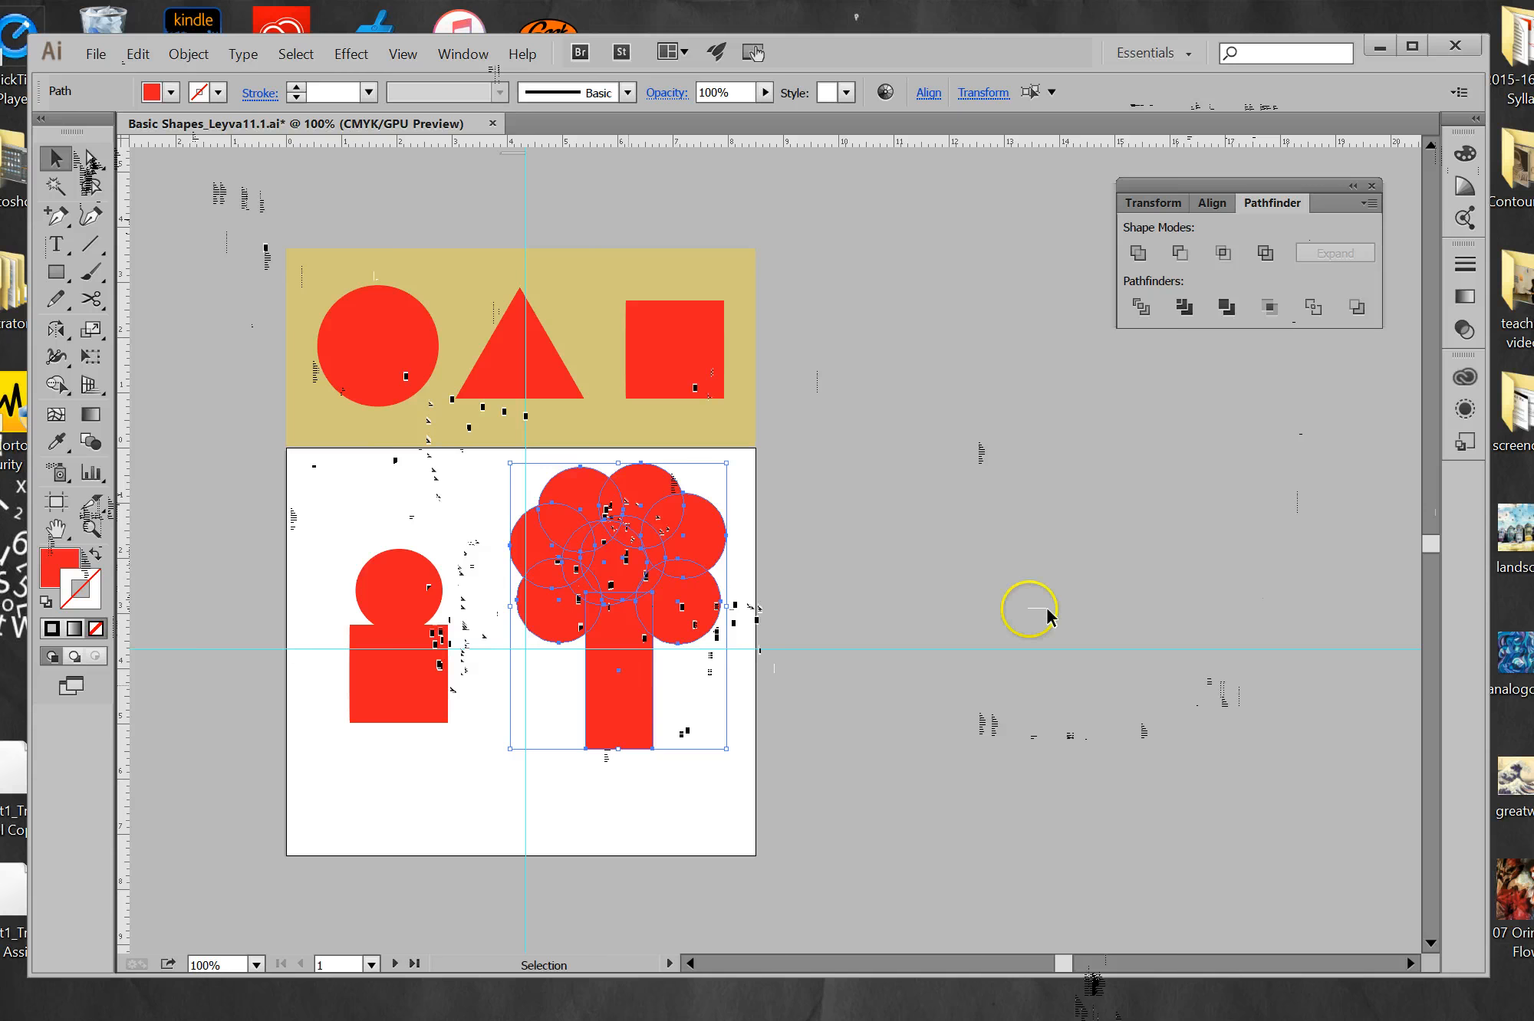
pyautogui.click(1159, 259)
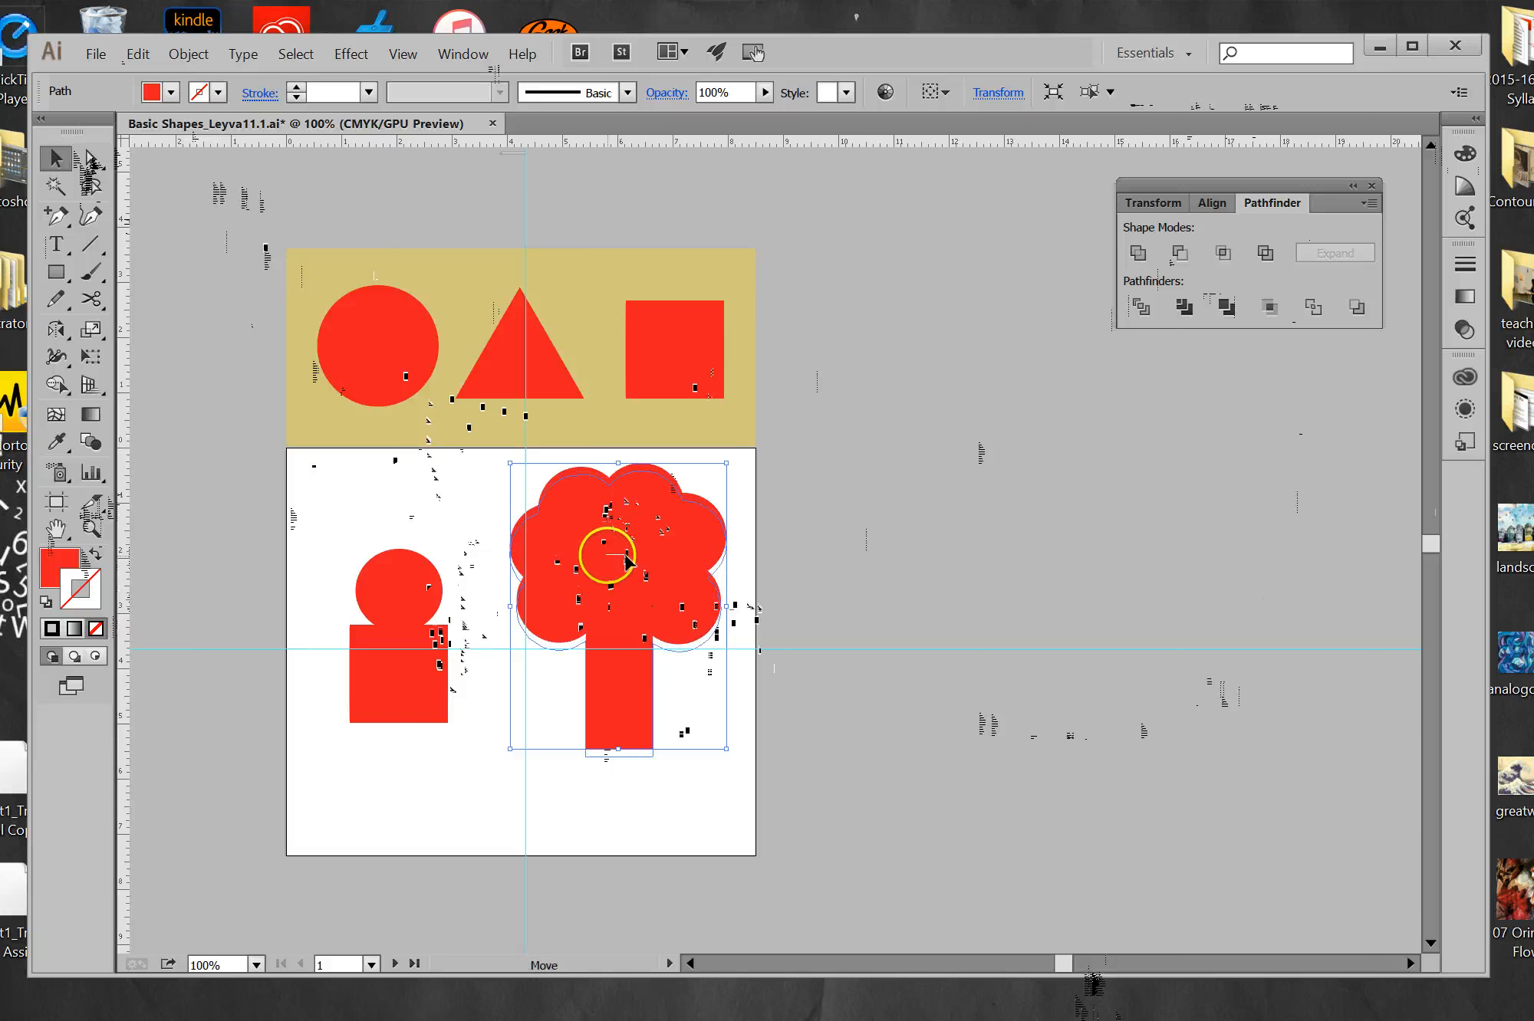
pyautogui.moveTo(626, 552); pyautogui.dragTo(644, 582)
pyautogui.click(857, 705)
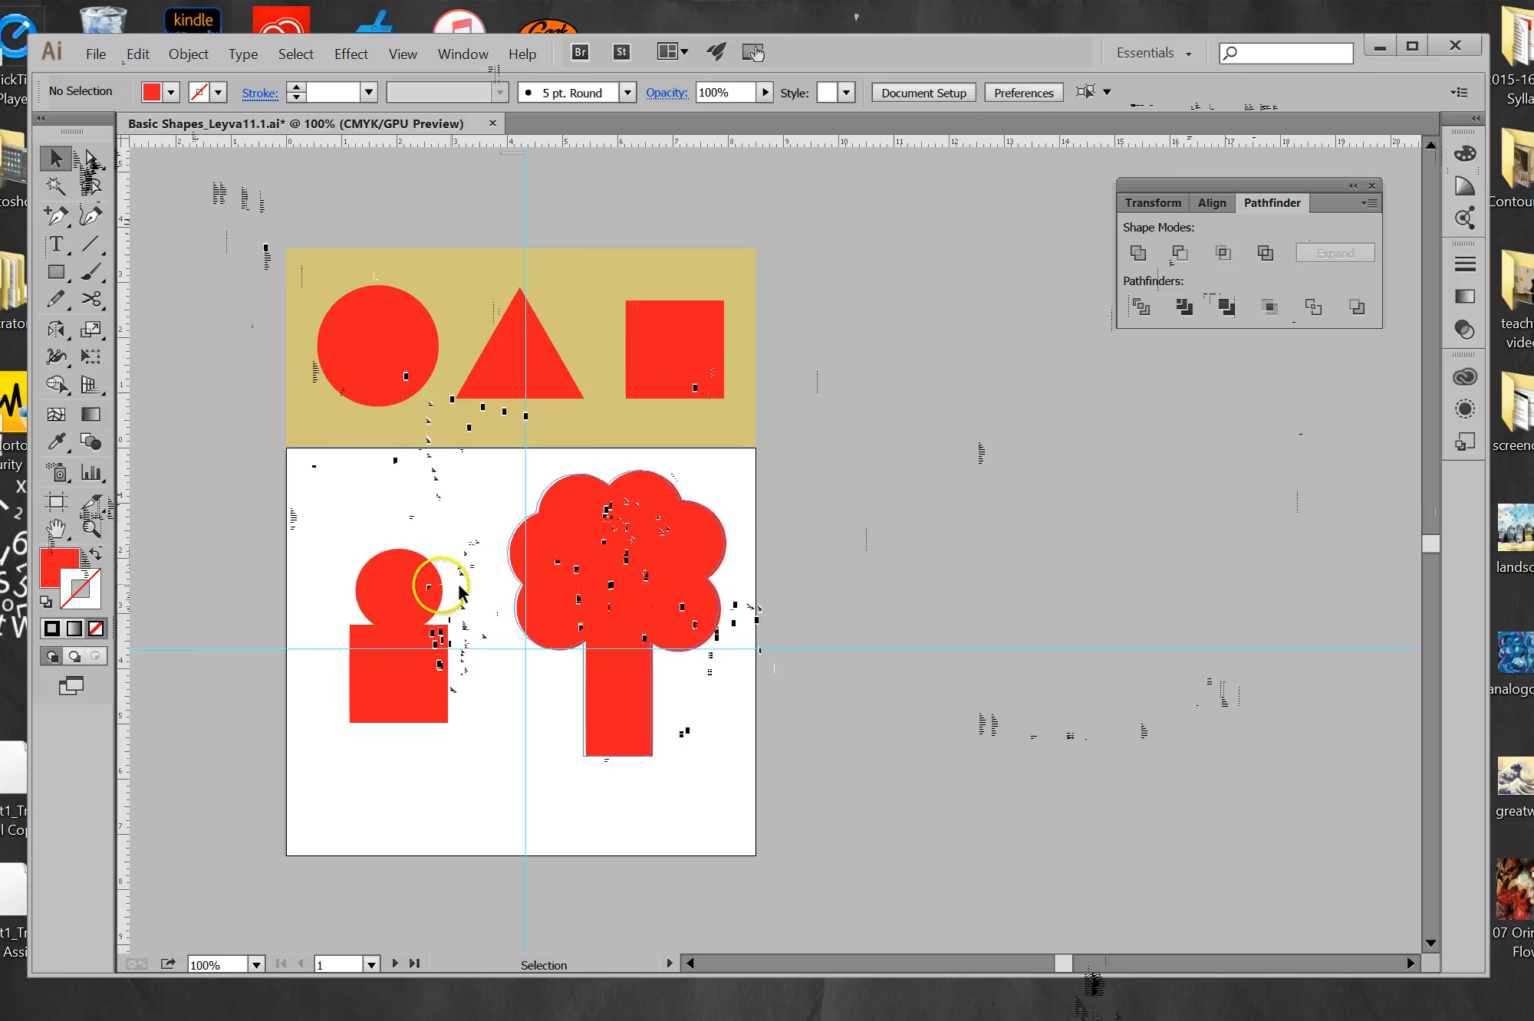
# Enlarge the circle-and-square figure proportionally and reposition it so that its base lines up with the bottom of the tree trunk.
pyautogui.moveTo(433, 588); pyautogui.dragTo(444, 631)
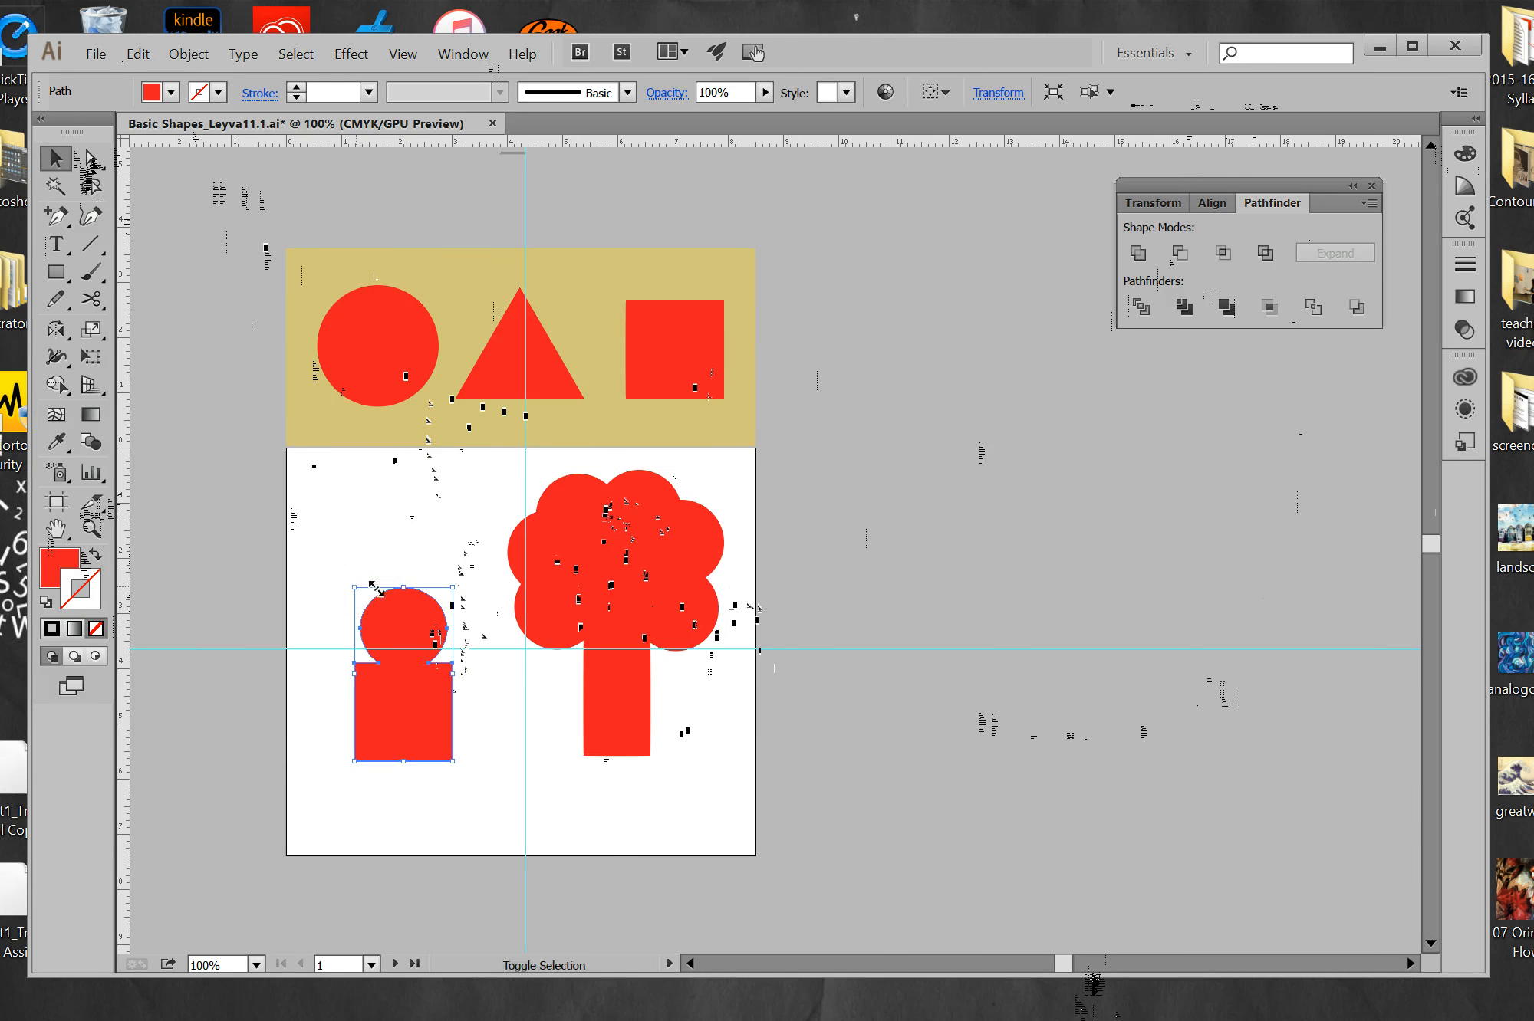
pyautogui.moveTo(376, 589); pyautogui.dragTo(363, 495)
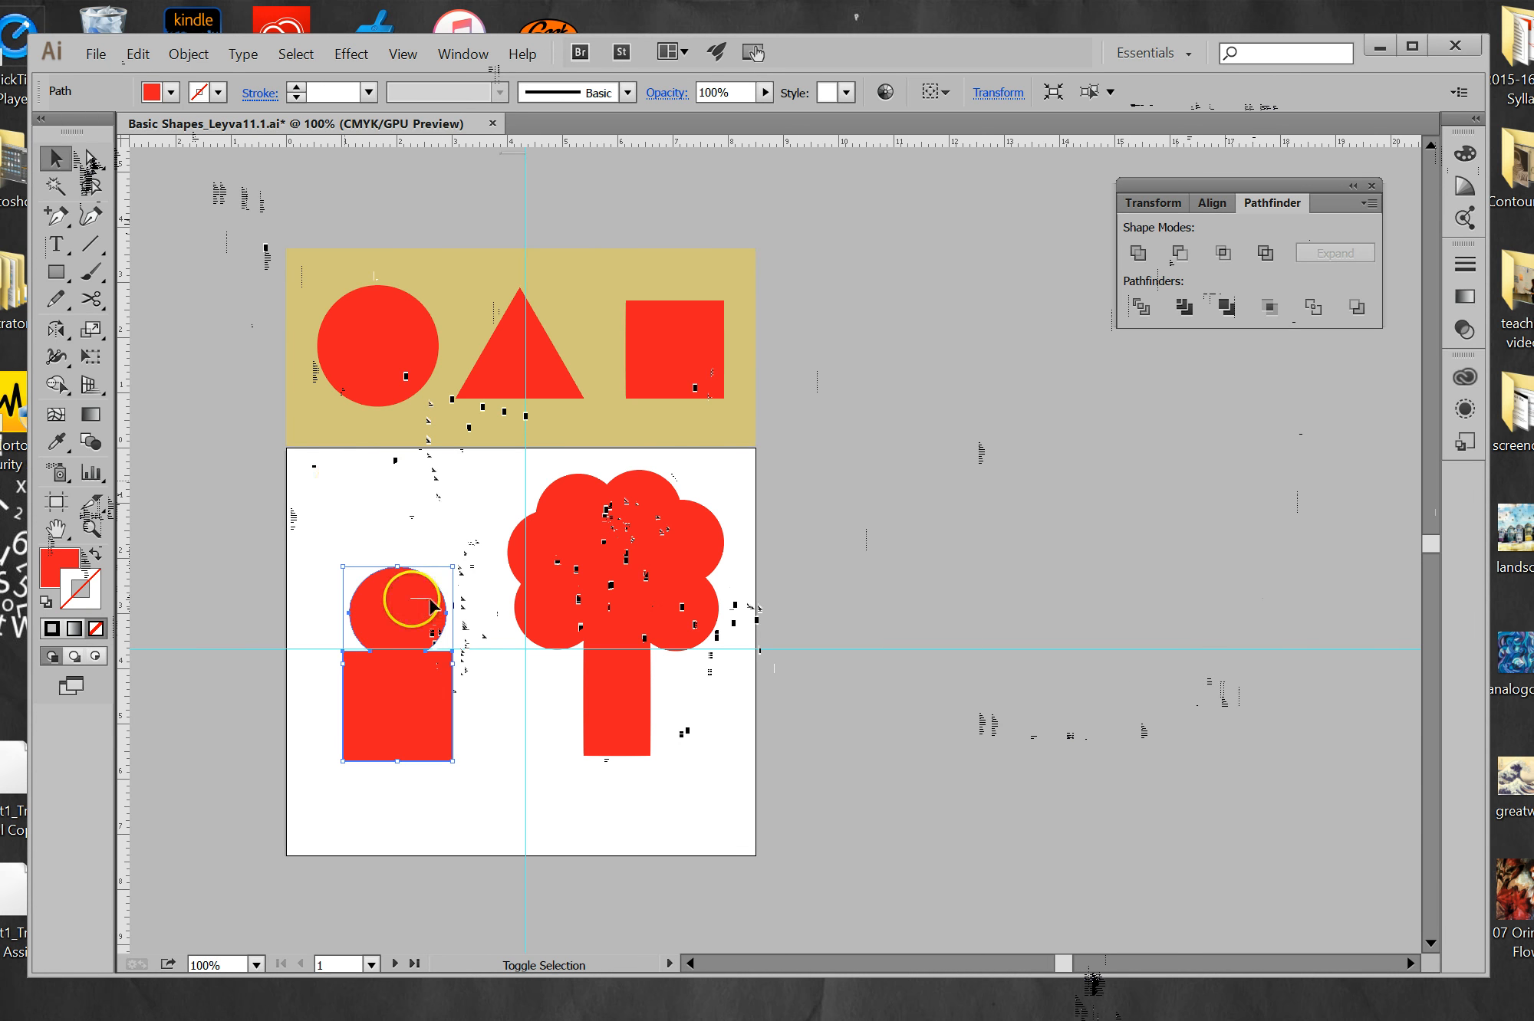
pyautogui.moveTo(434, 607); pyautogui.dragTo(433, 590)
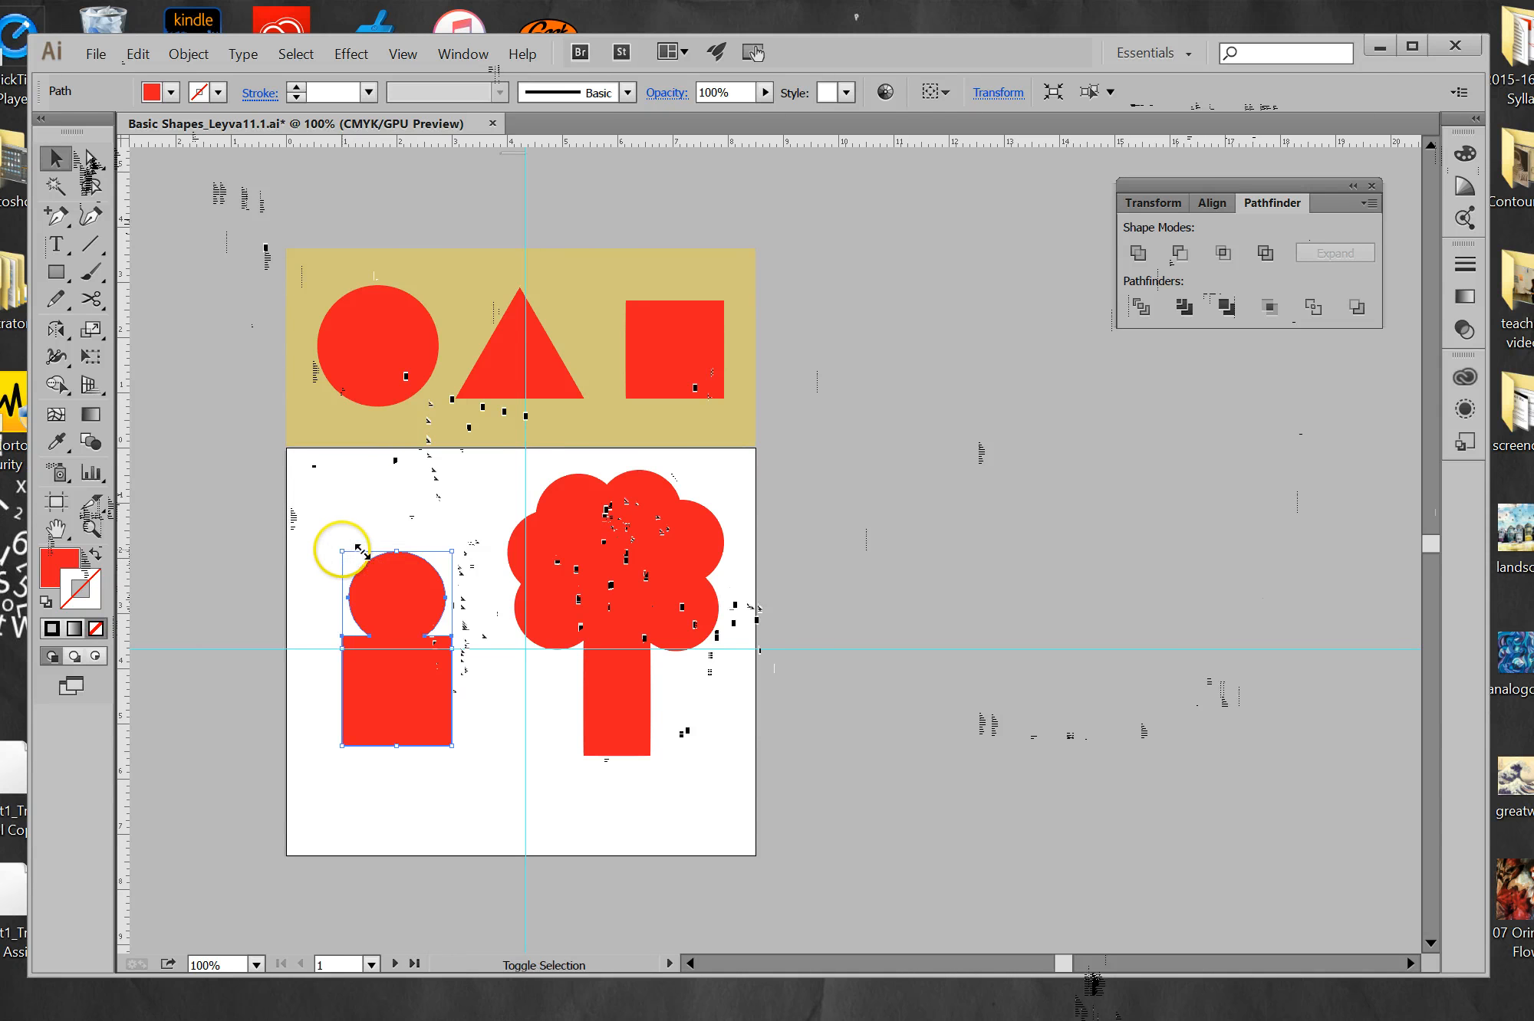
pyautogui.moveTo(360, 550); pyautogui.dragTo(356, 530)
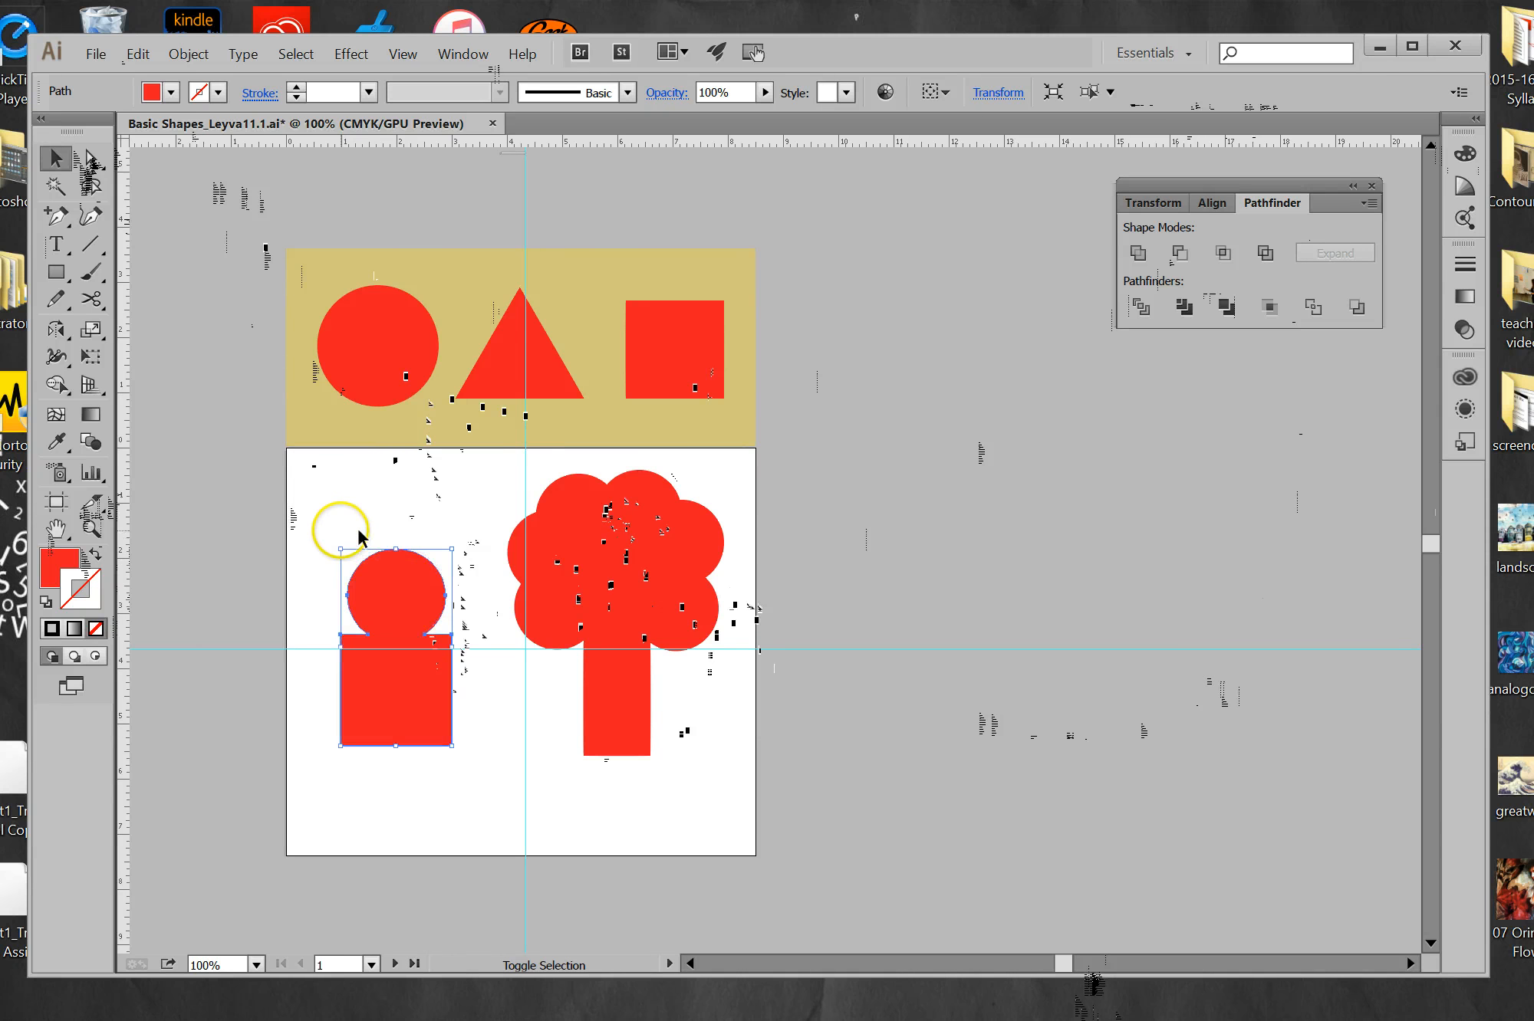
pyautogui.moveTo(431, 641); pyautogui.dragTo(435, 650)
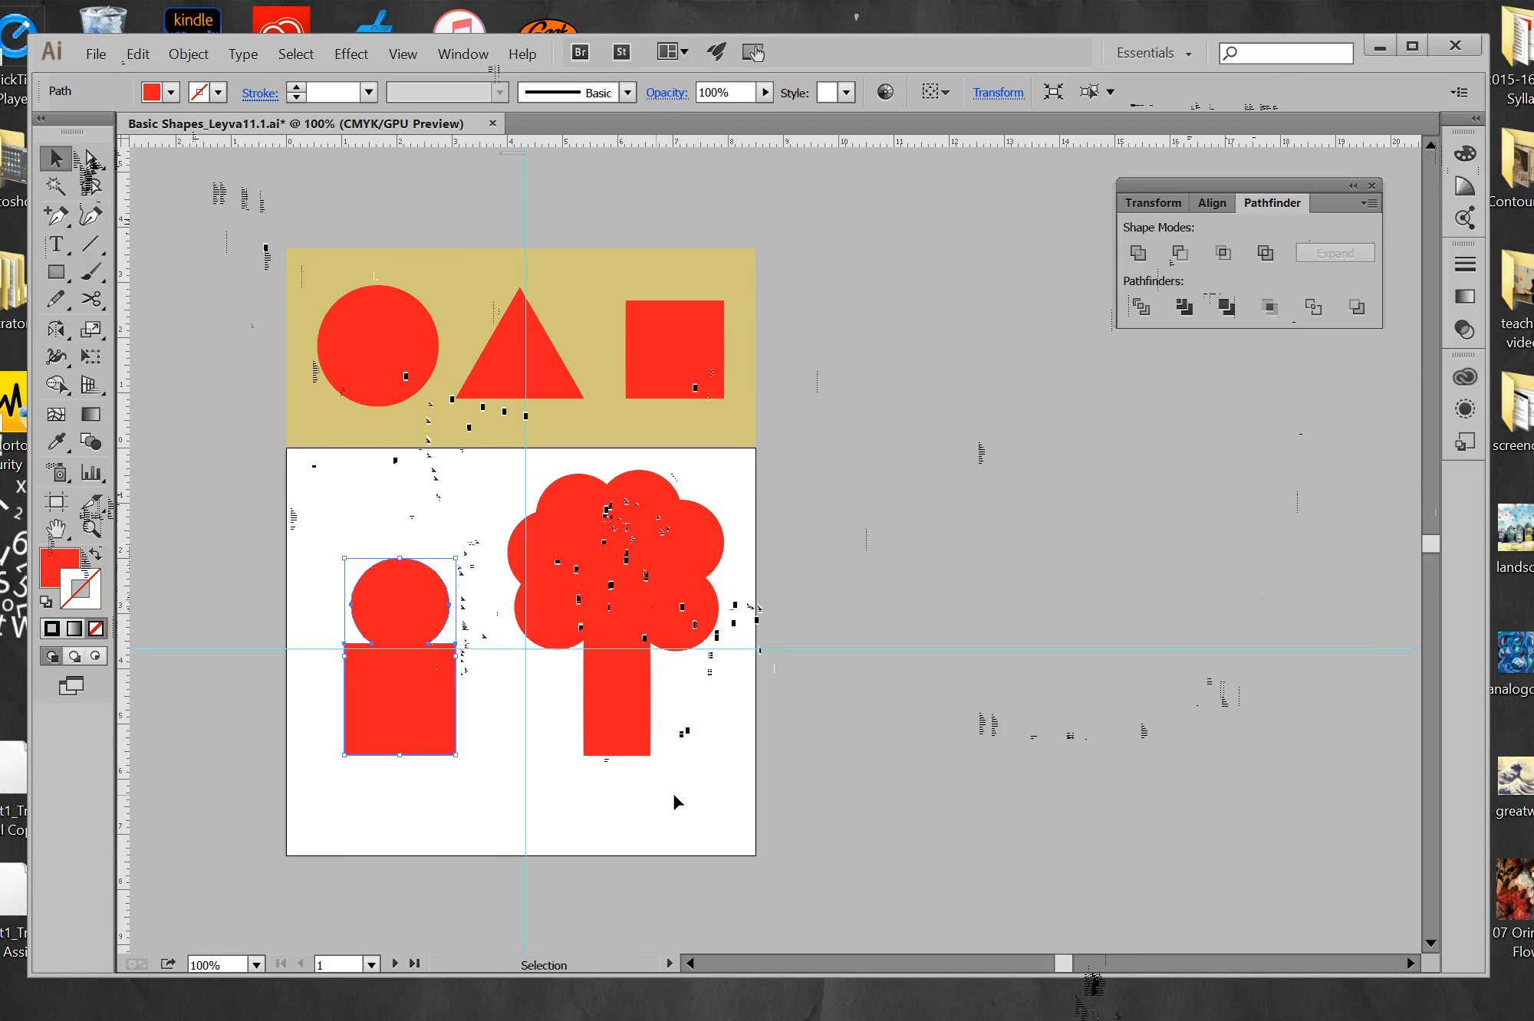
# Move the Pathfinder panel away from the artwork and extend Artboard 1 upward to include the yellow band of basic shapes.
pyautogui.click(618, 792)
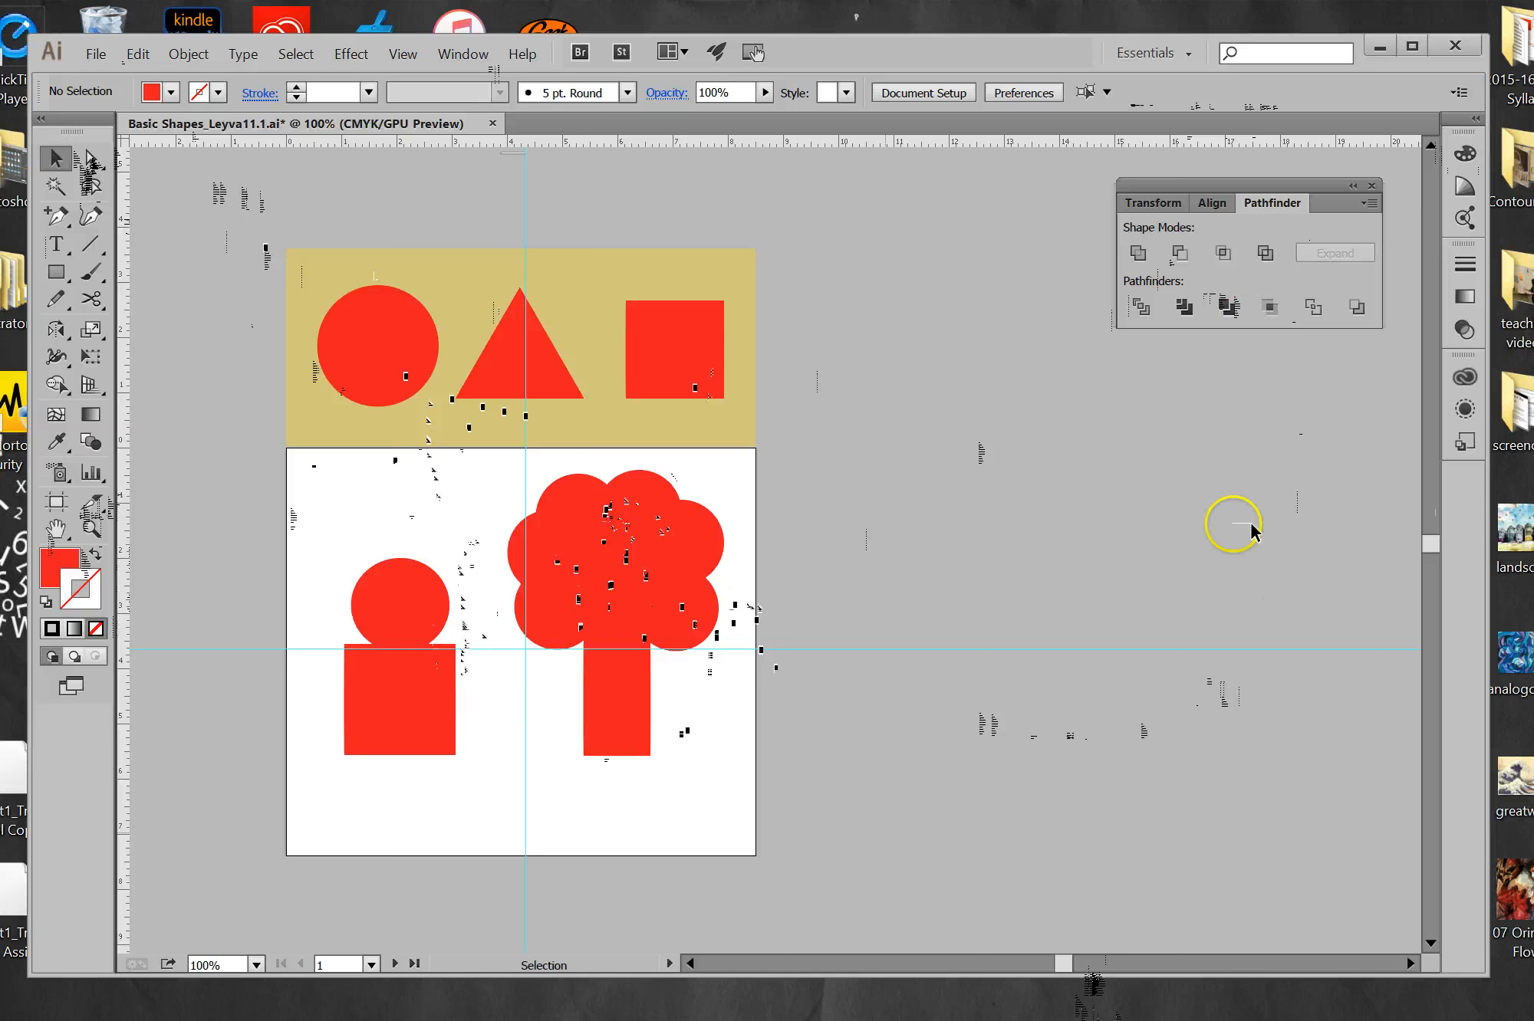
pyautogui.moveTo(1318, 195); pyautogui.dragTo(334, 892)
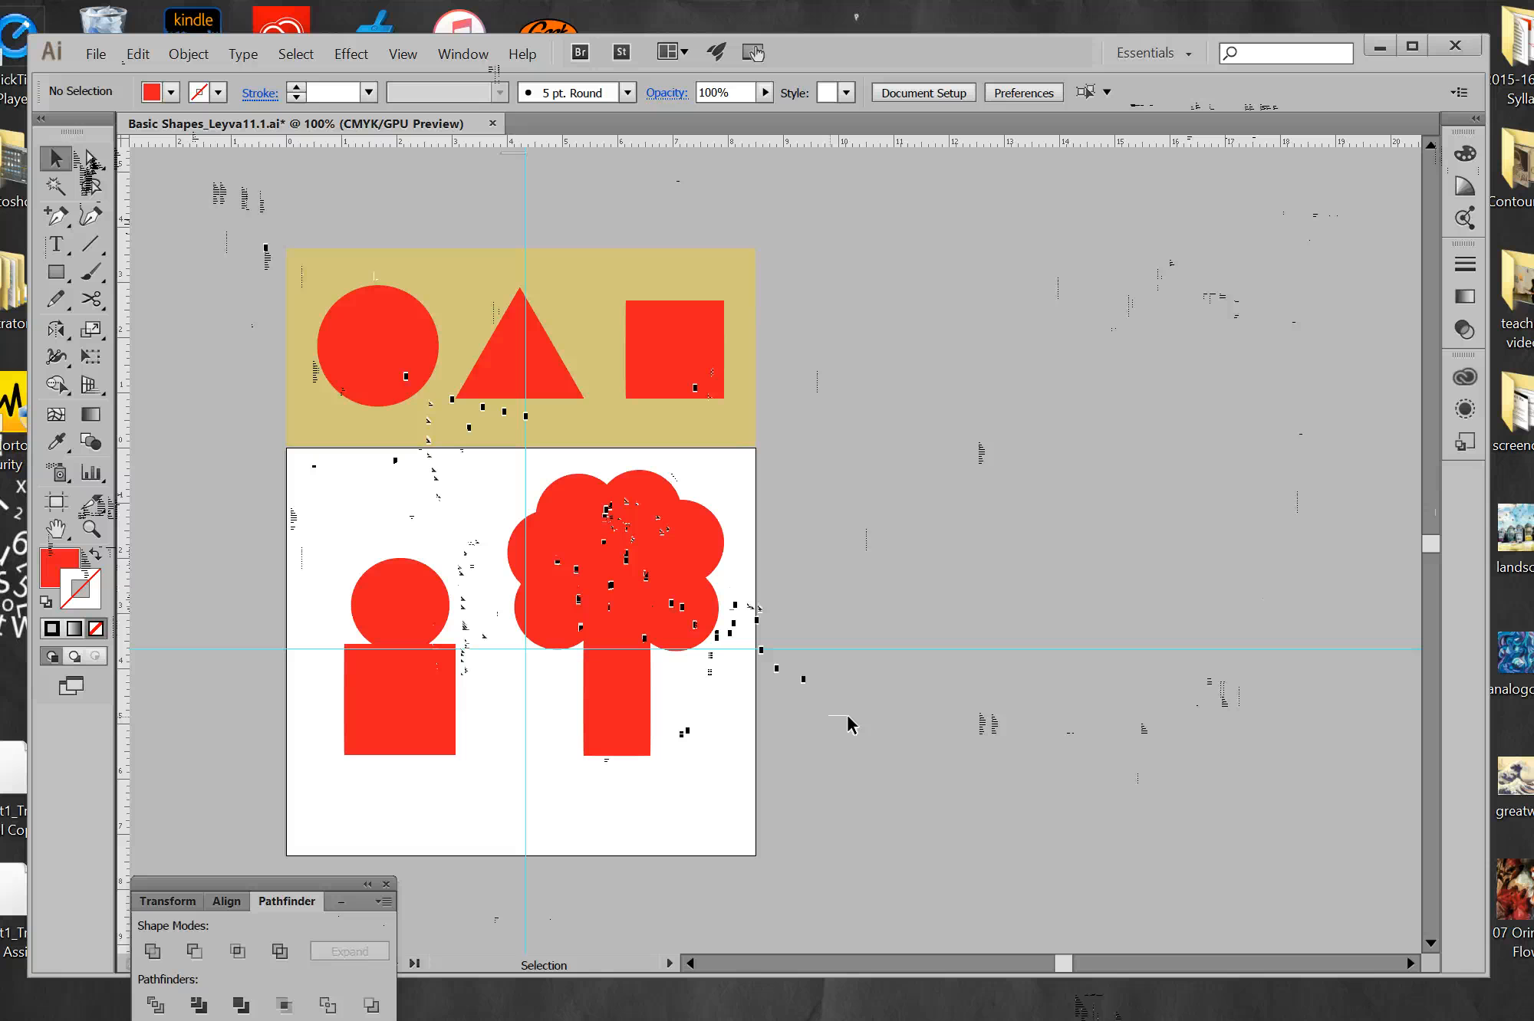
pyautogui.scroll(1, 887, 543)
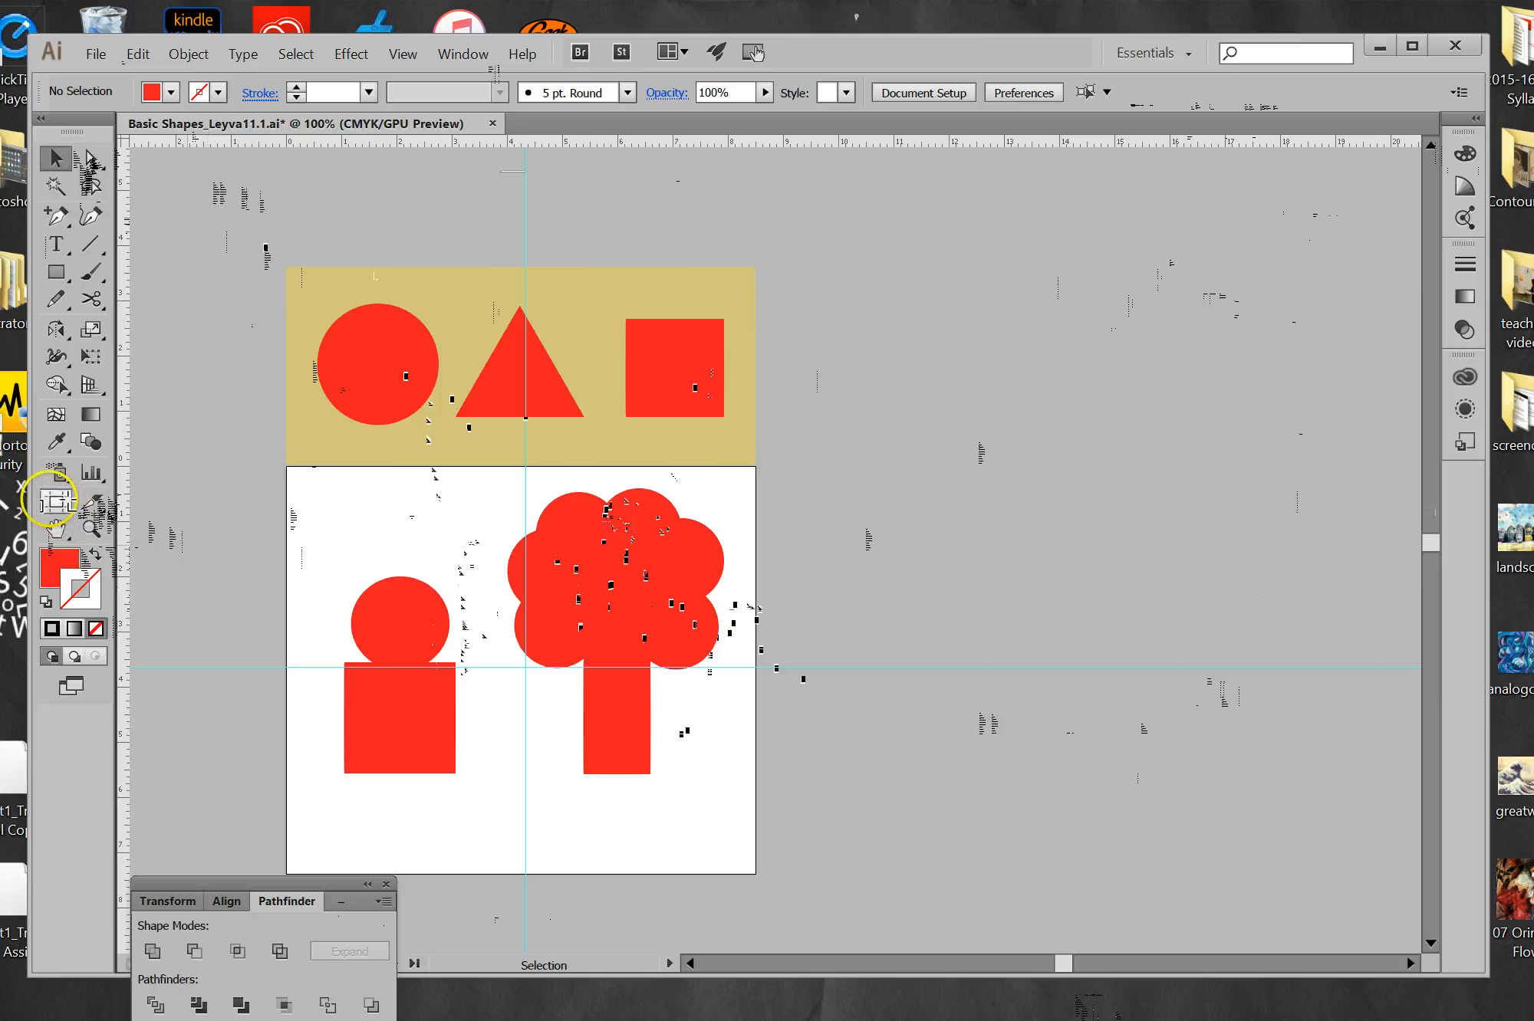
pyautogui.click(56, 501)
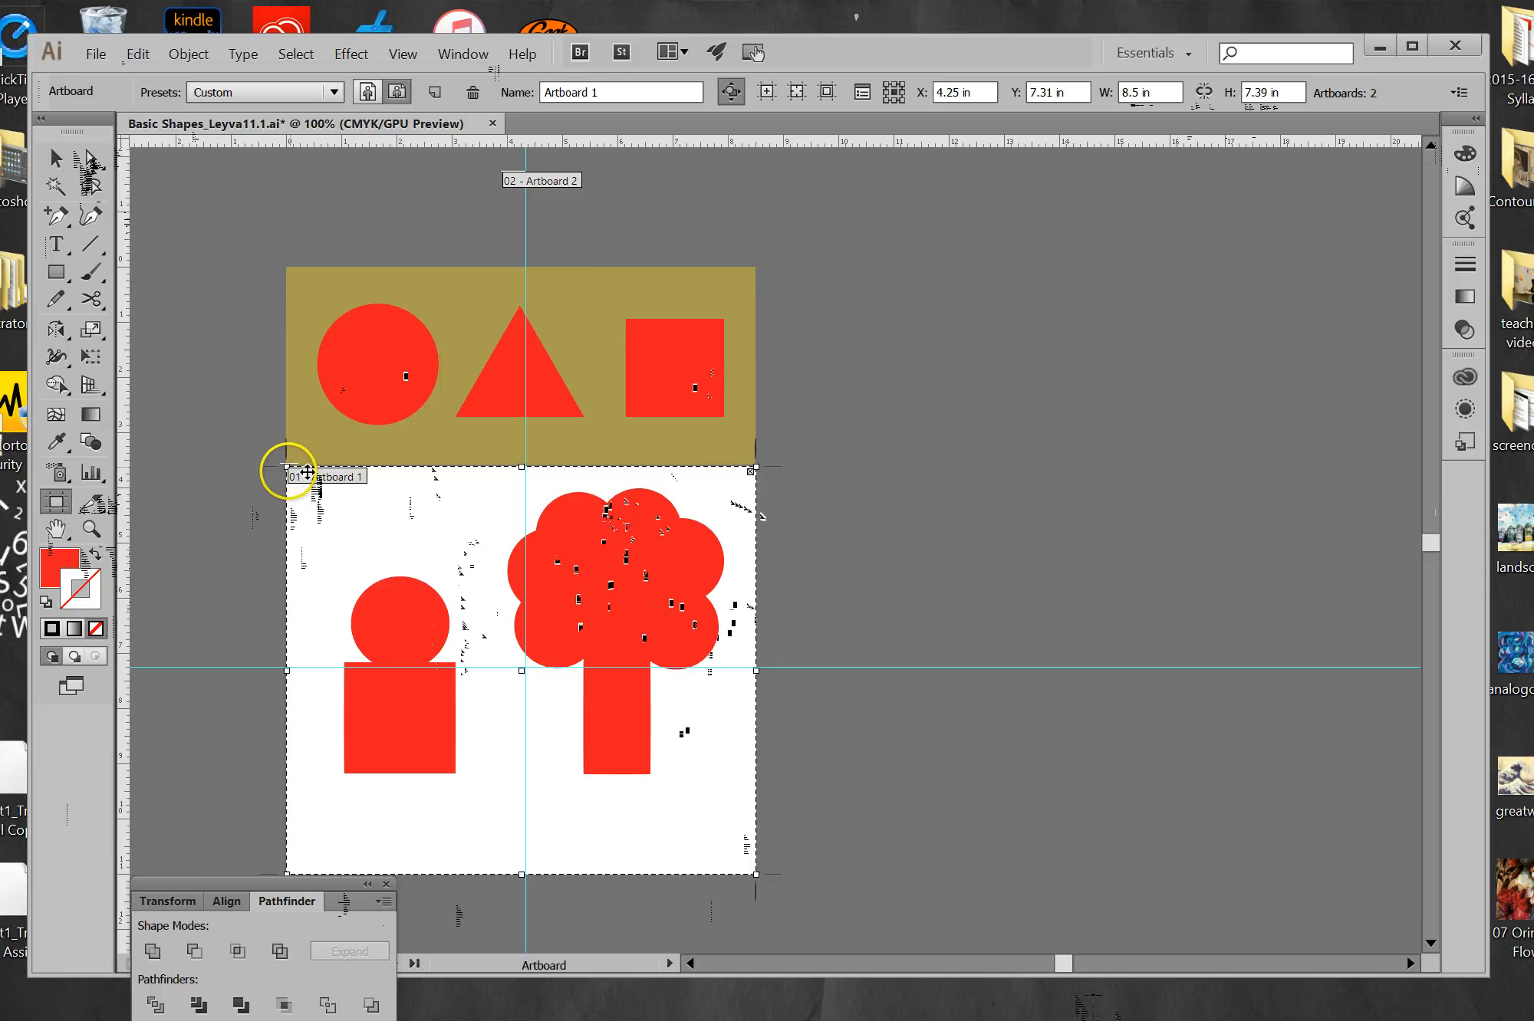
pyautogui.moveTo(286, 466); pyautogui.dragTo(284, 266)
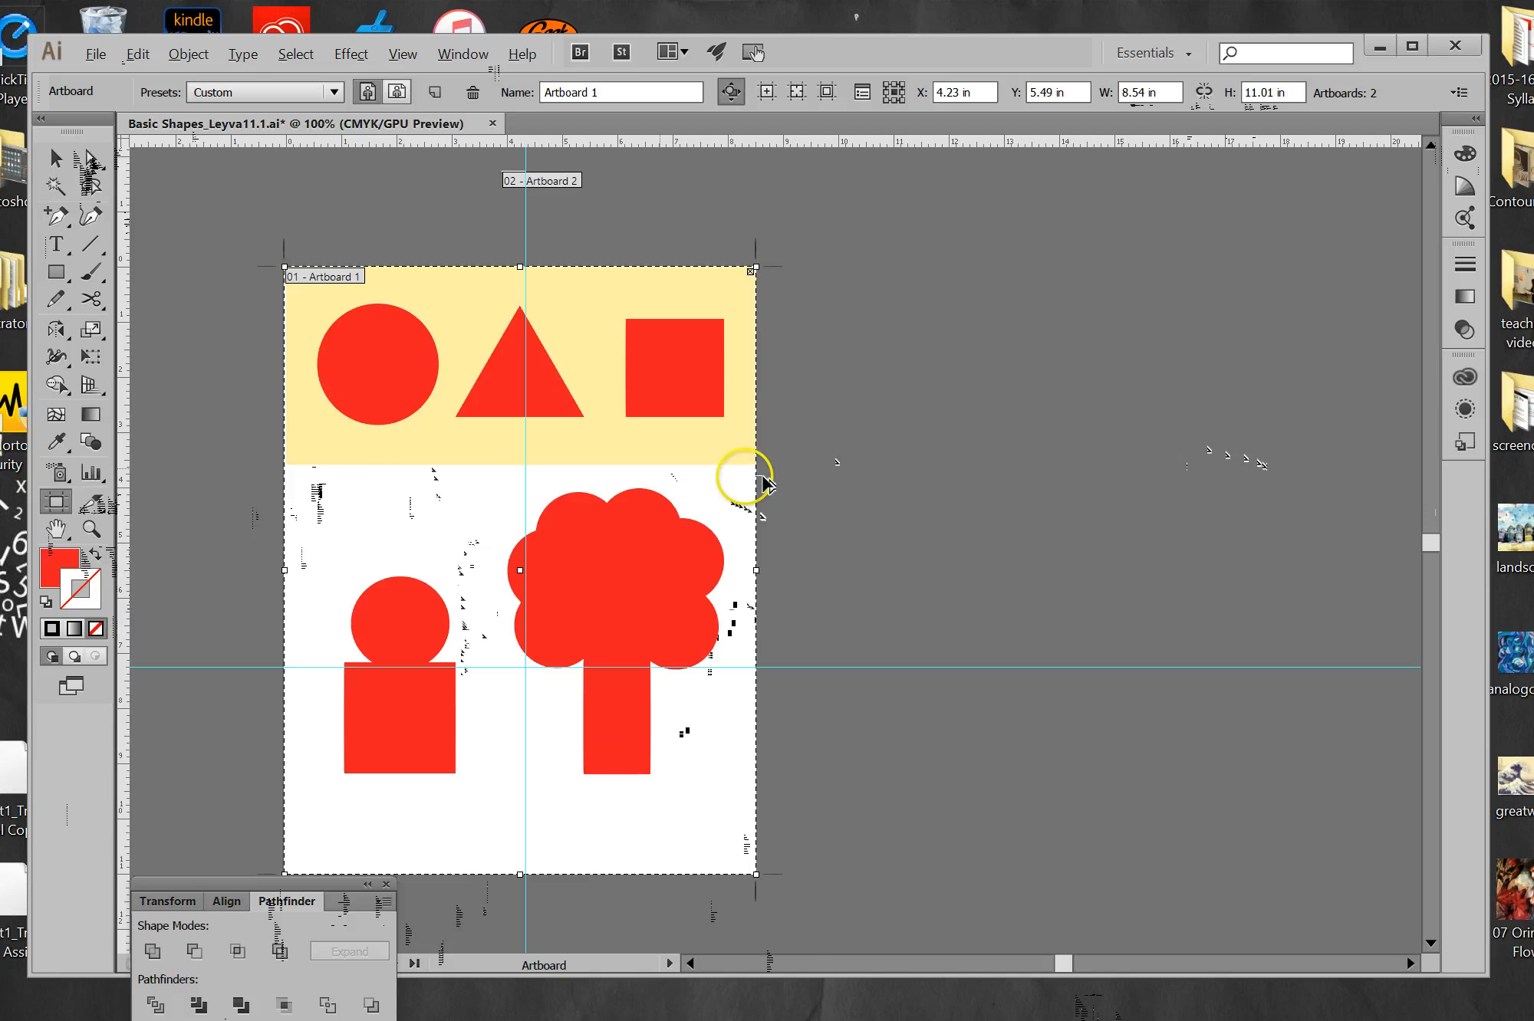
# Undo the trial move of Artboard 1, duplicate it with its artwork beside the original, and roughly level the copy with it.
pyautogui.moveTo(682, 468); pyautogui.dragTo(1174, 470)
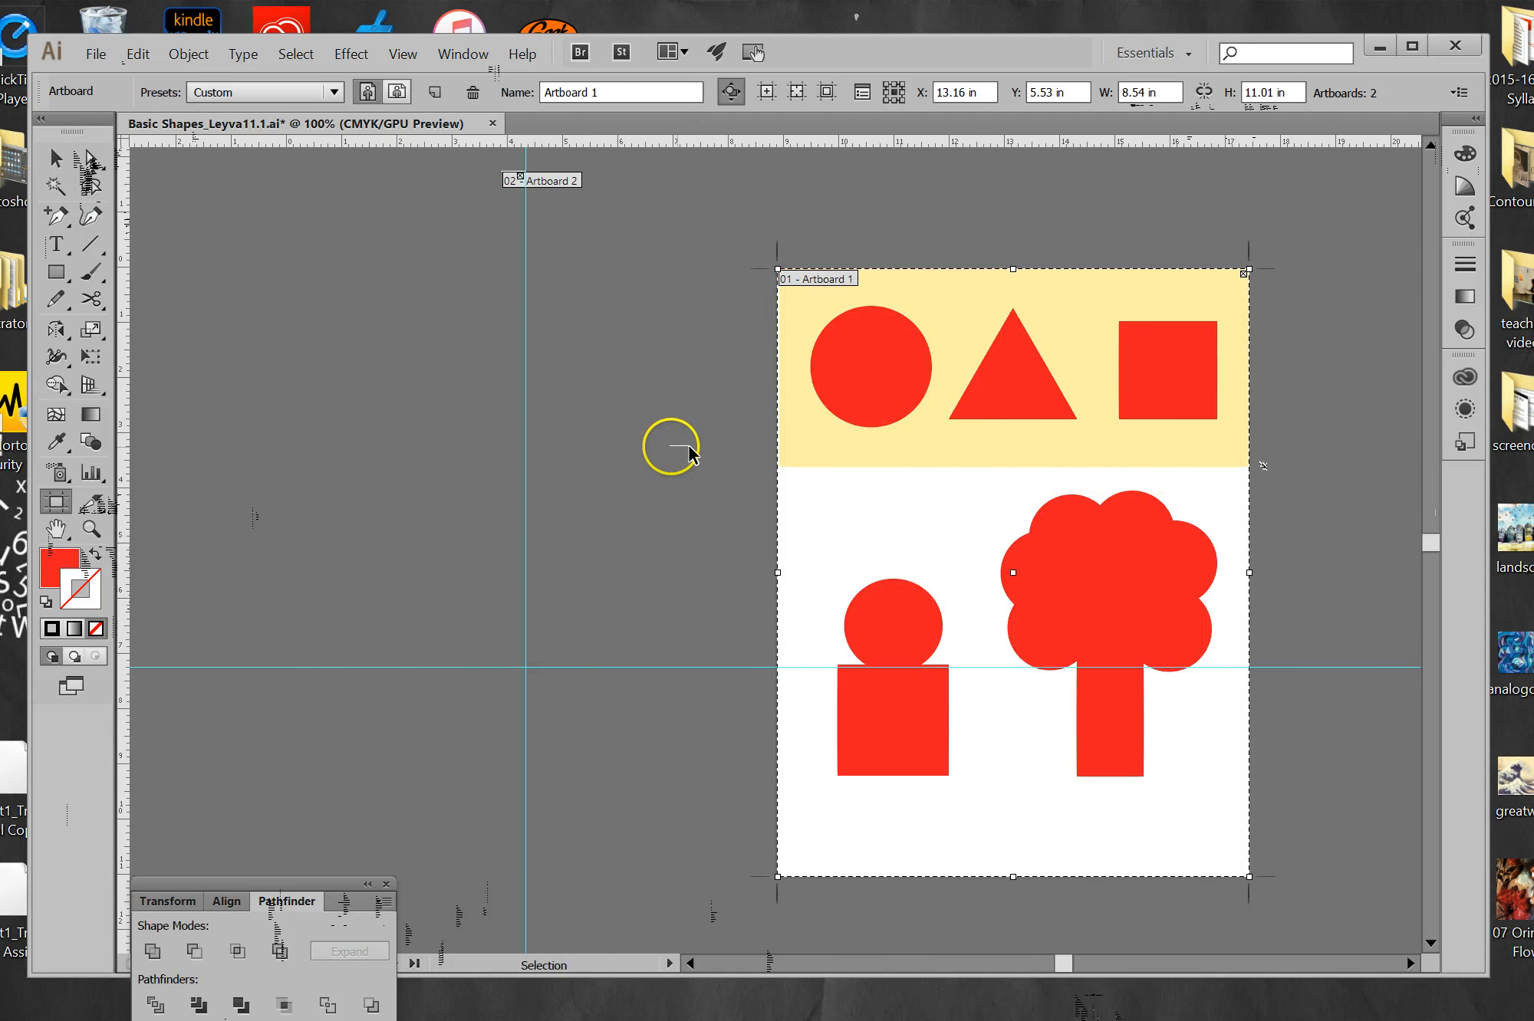
pyautogui.hotkey('ctrl', 'z')
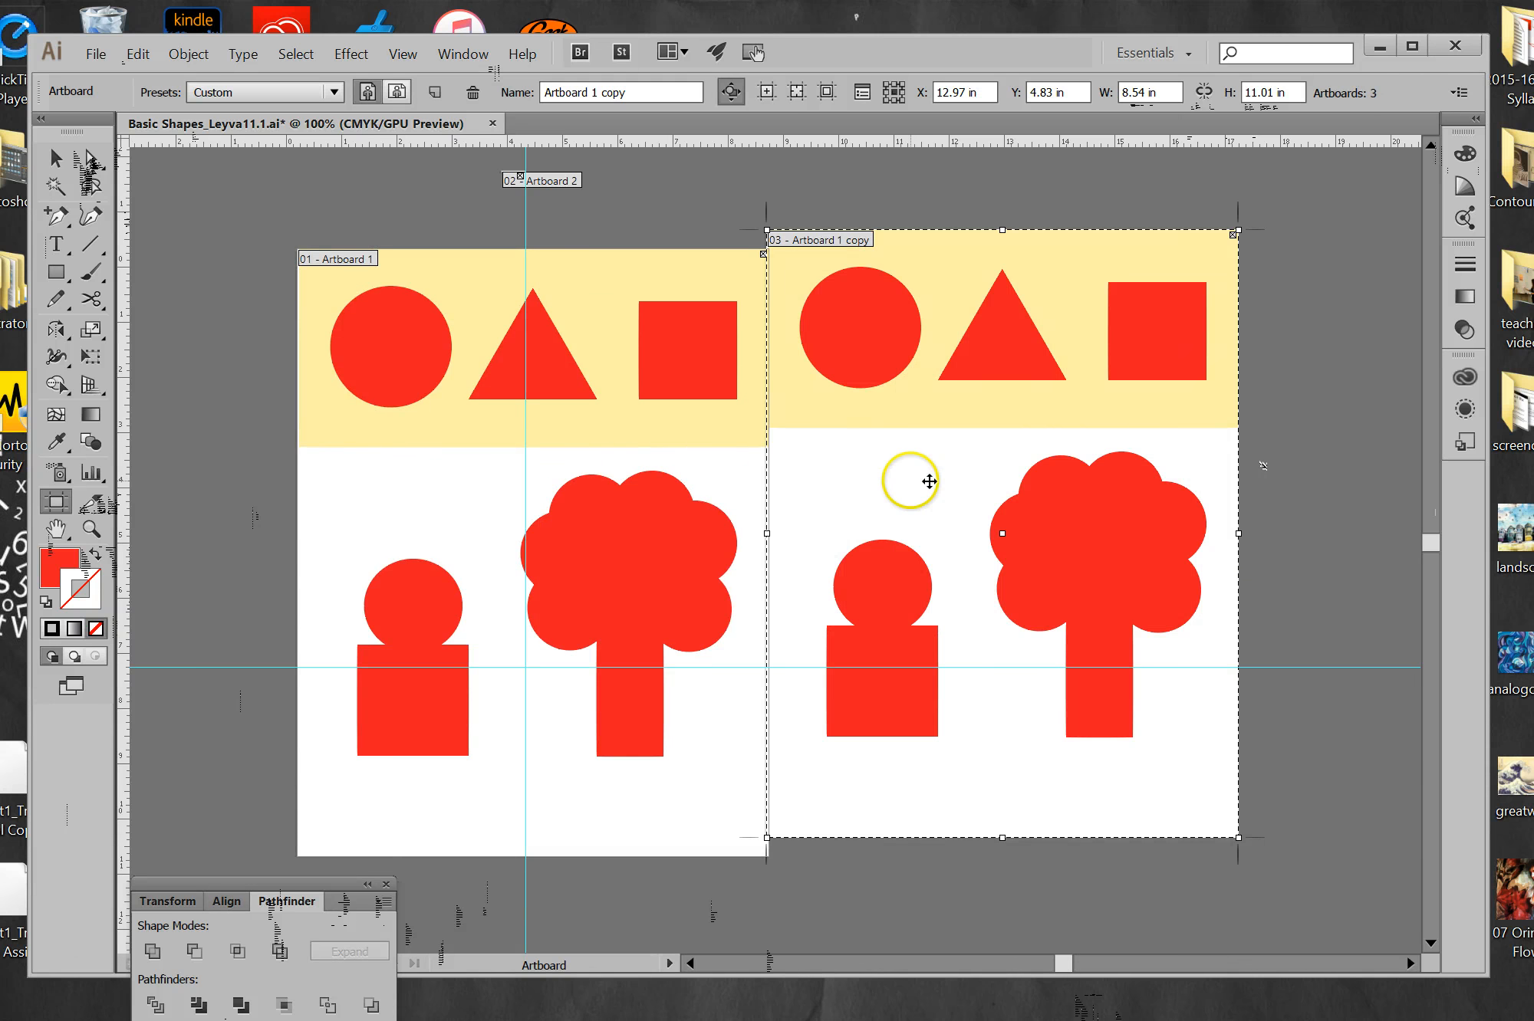
pyautogui.moveTo(930, 481)
pyautogui.mouseDown()
pyautogui.moveTo(981, 500)
pyautogui.moveTo(931, 493)
pyautogui.mouseUp()
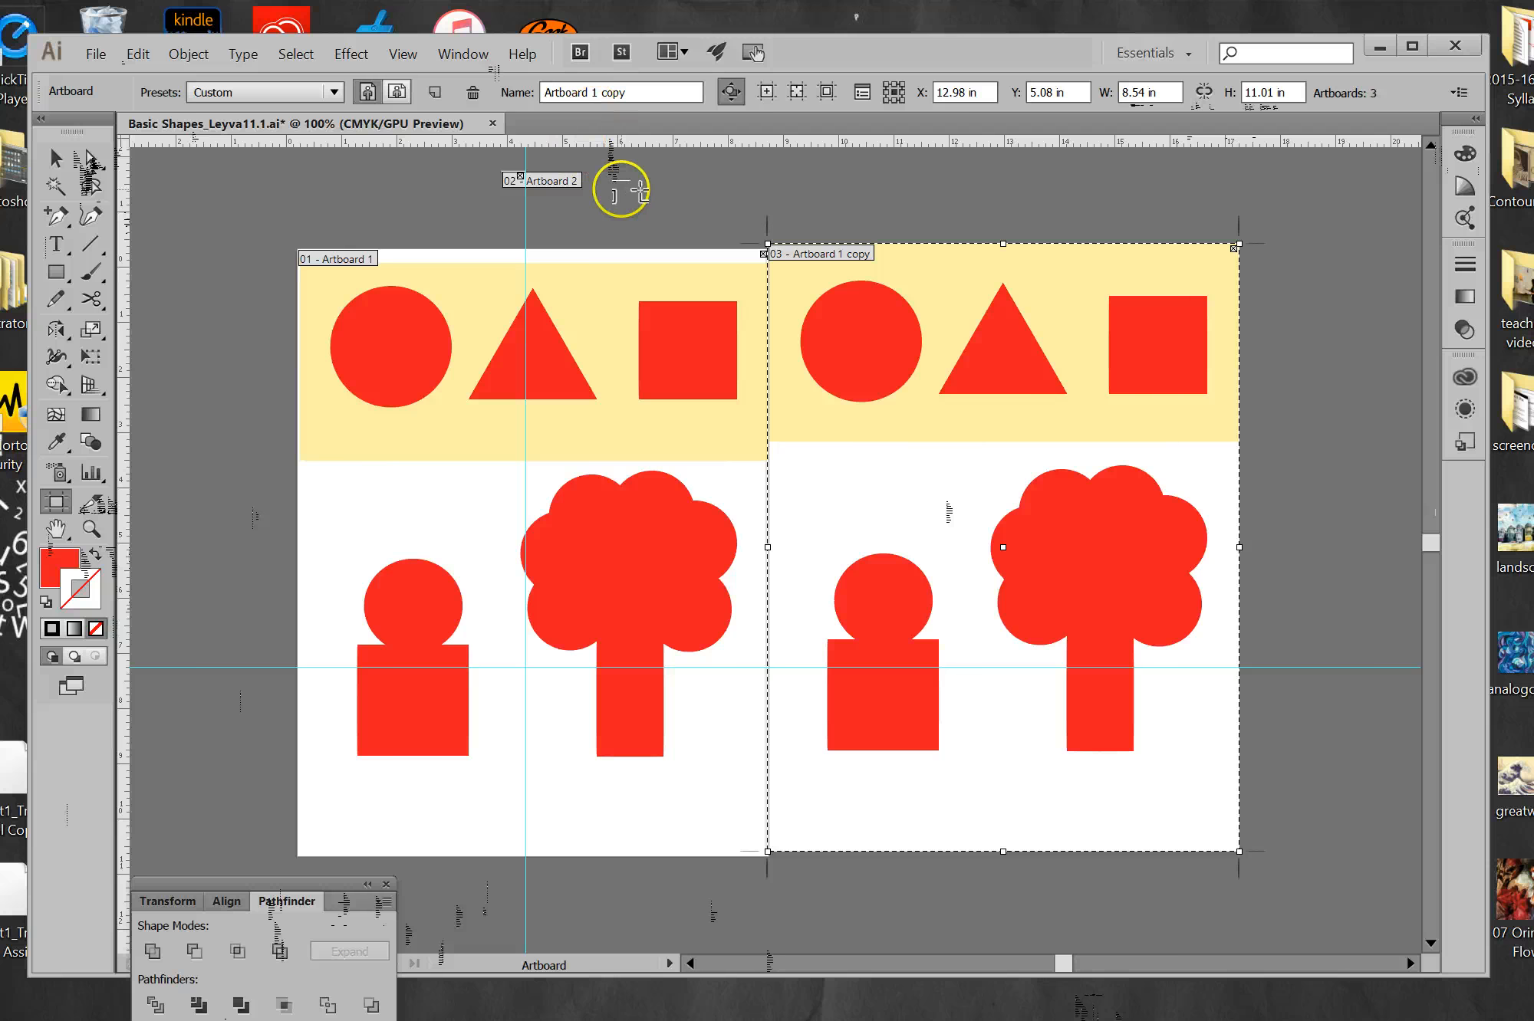
# Move the original's yellow rectangle up to the artboard's upper edge, and align the copied artboard with a small gap beside it.
pyautogui.click(55, 158)
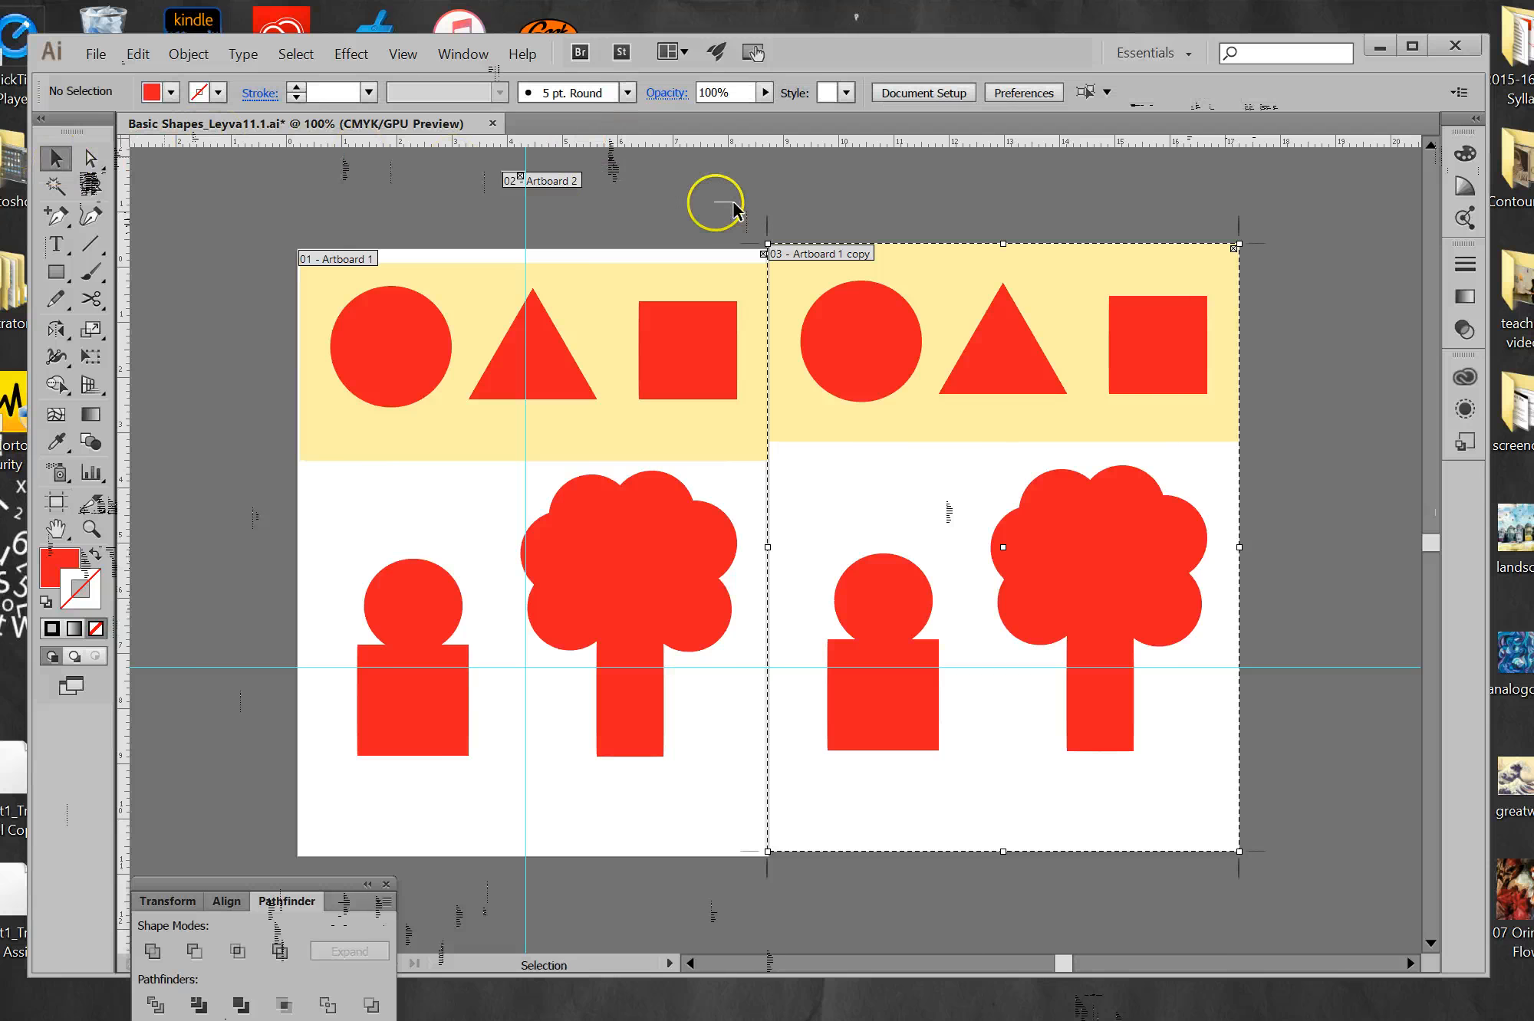
pyautogui.moveTo(593, 281); pyautogui.dragTo(593, 266)
pyautogui.click(892, 450)
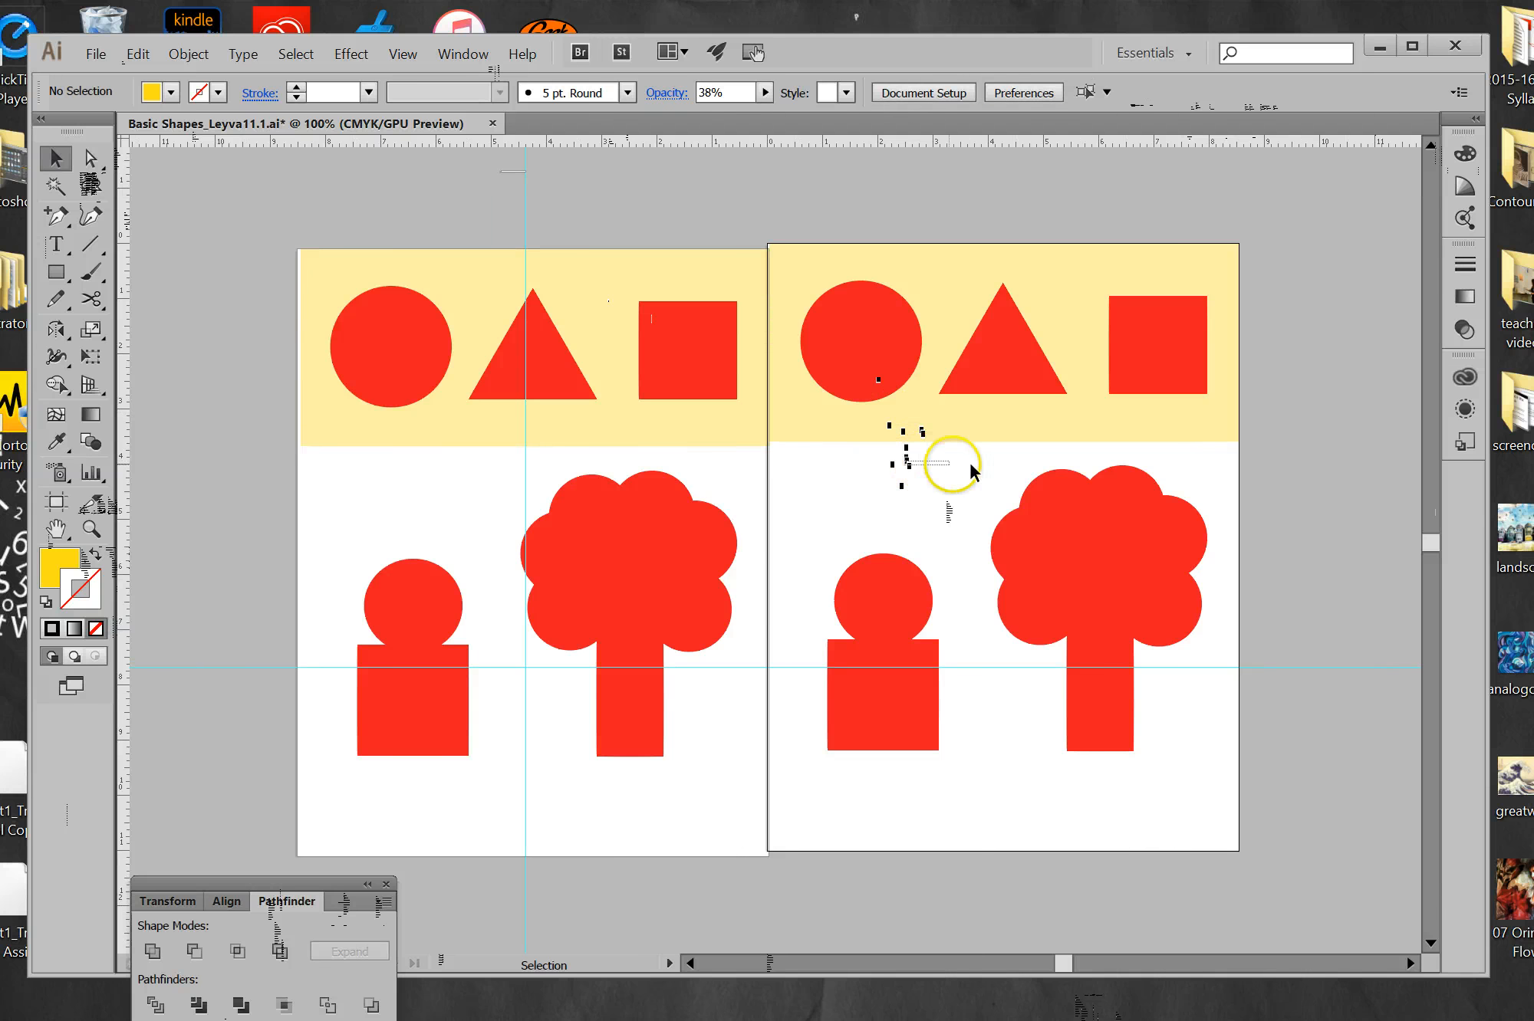
pyautogui.click(796, 369)
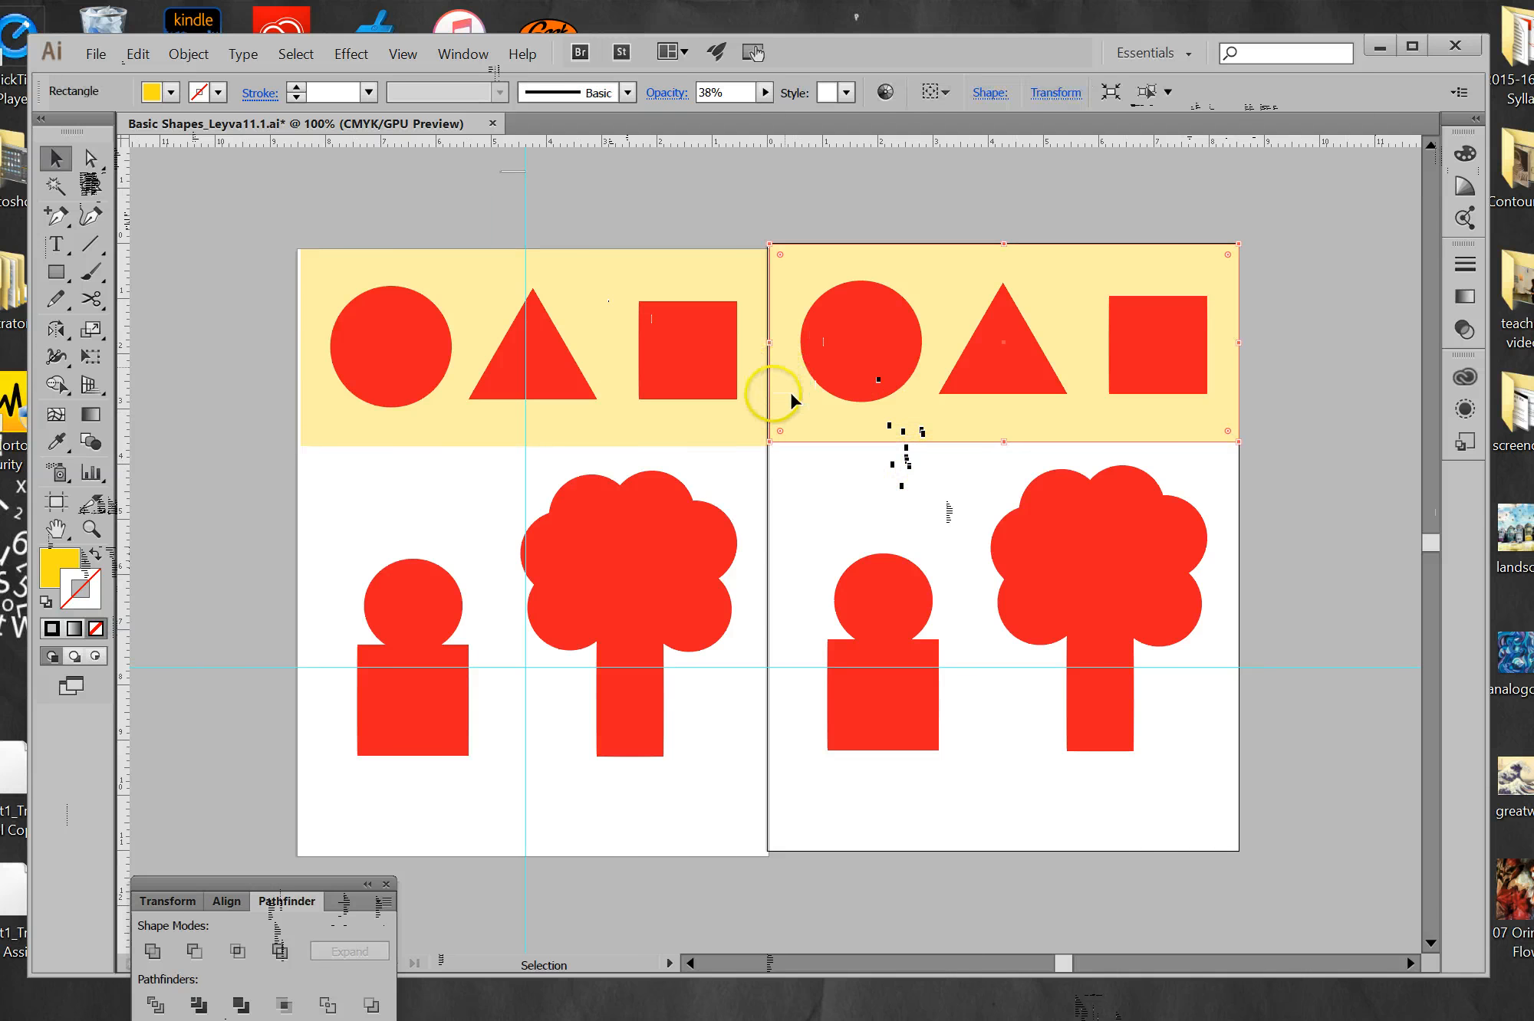
pyautogui.click(814, 456)
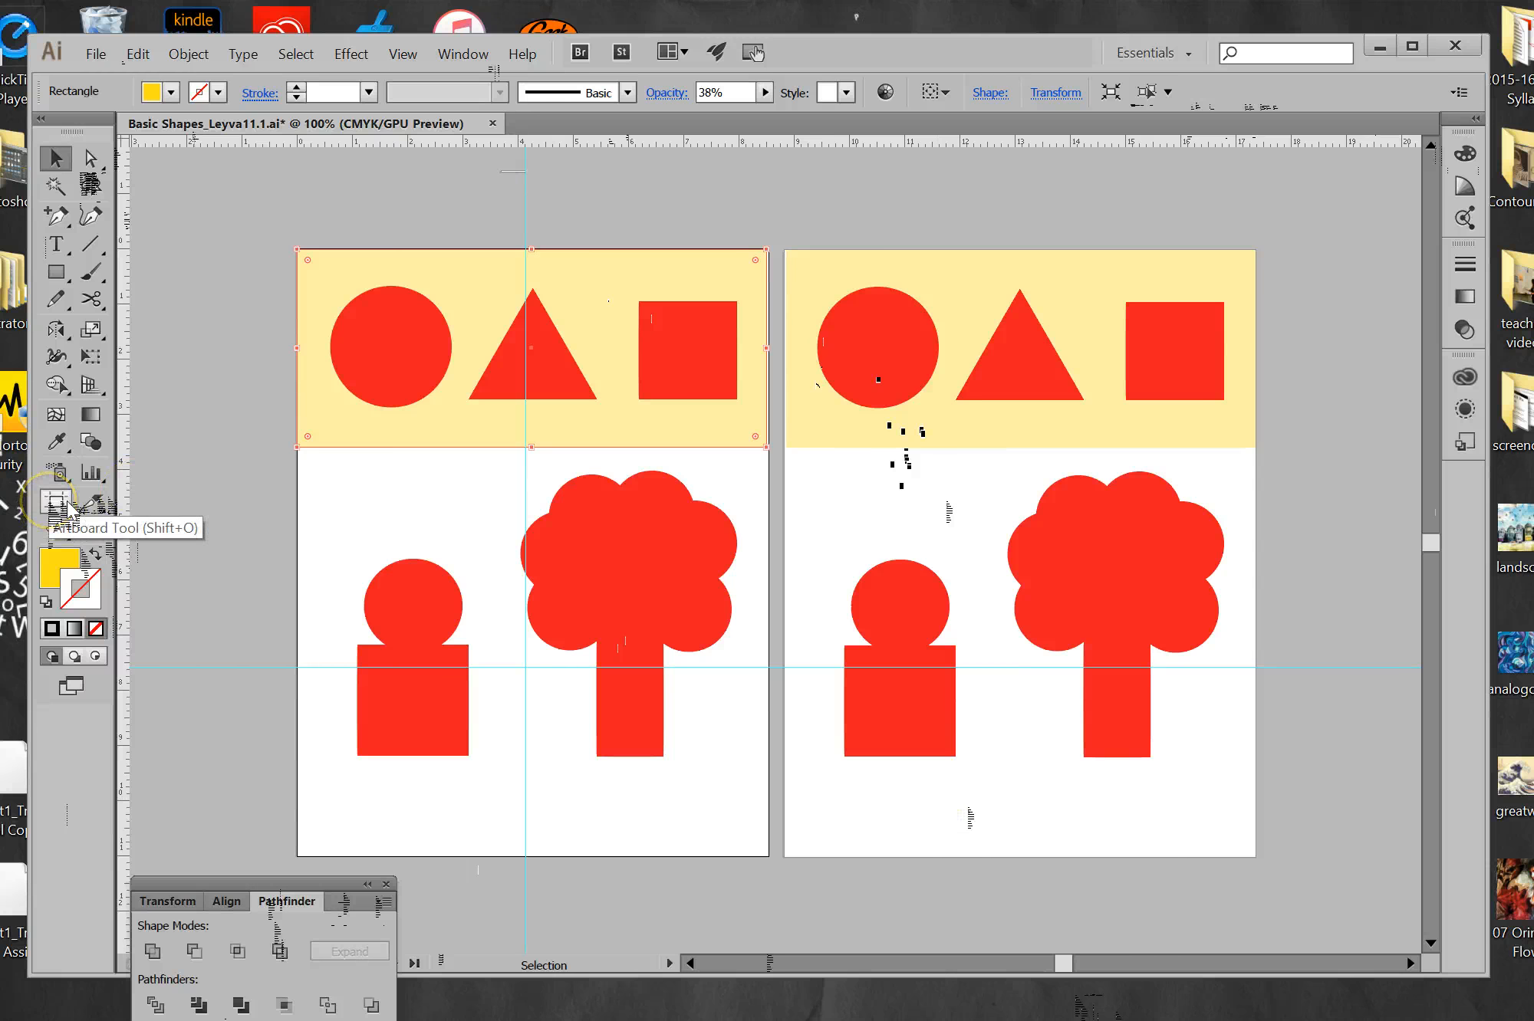
# Rename the copied artboard as Artboard 2.
pyautogui.click(56, 503)
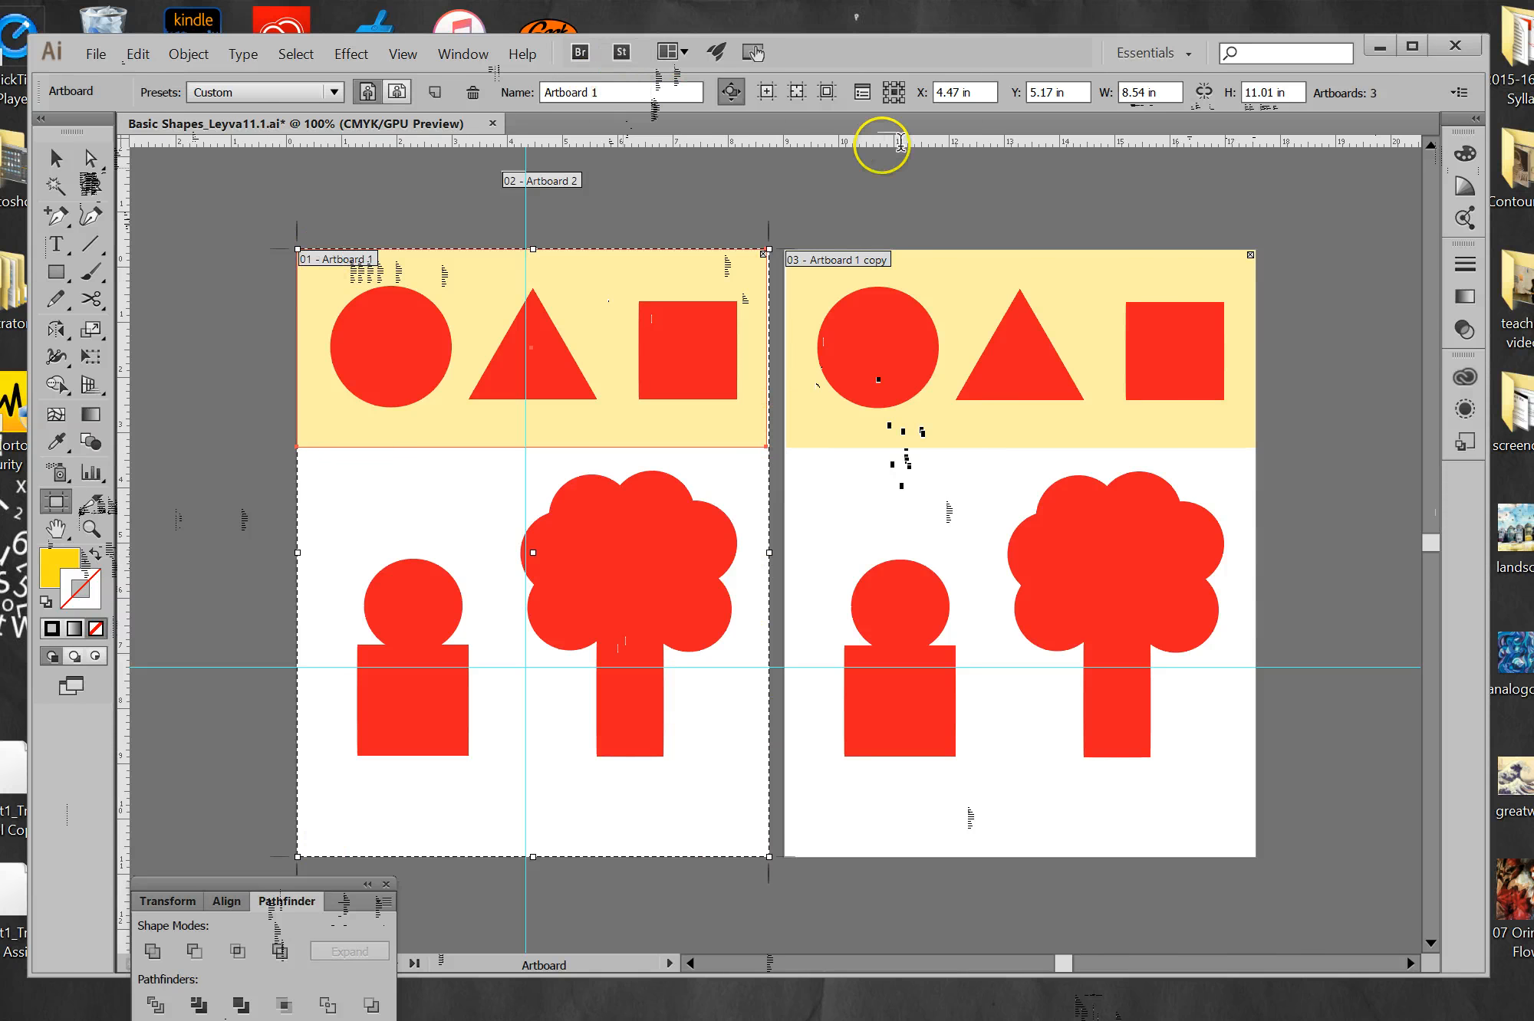
pyautogui.click(1013, 251)
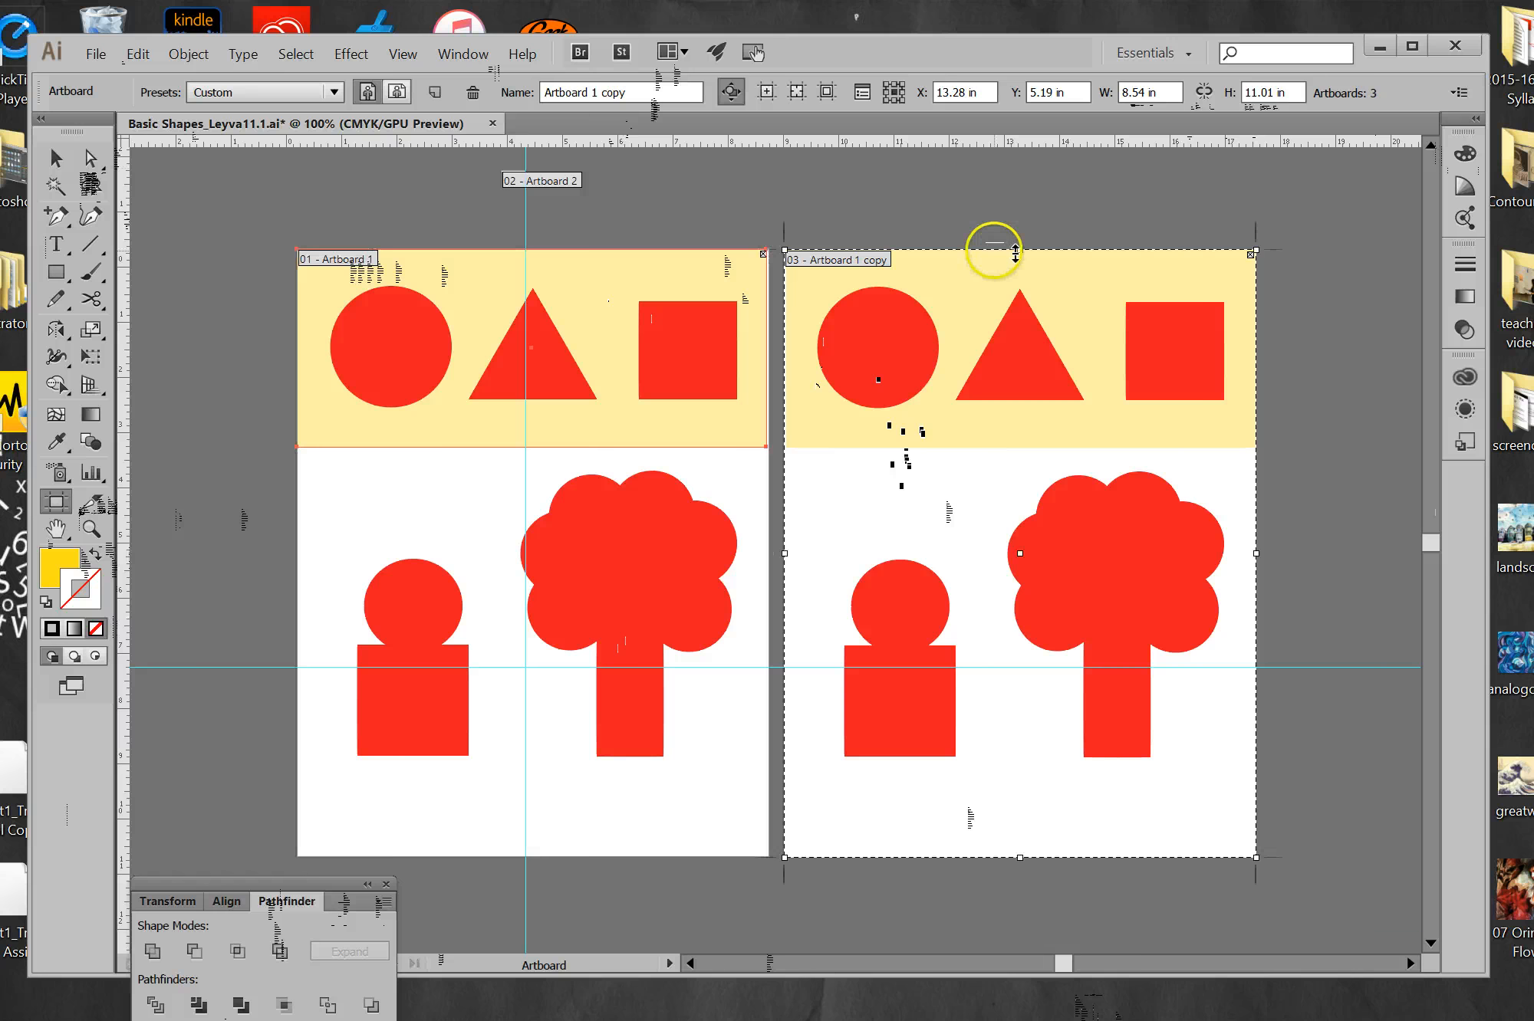
pyautogui.click(655, 92)
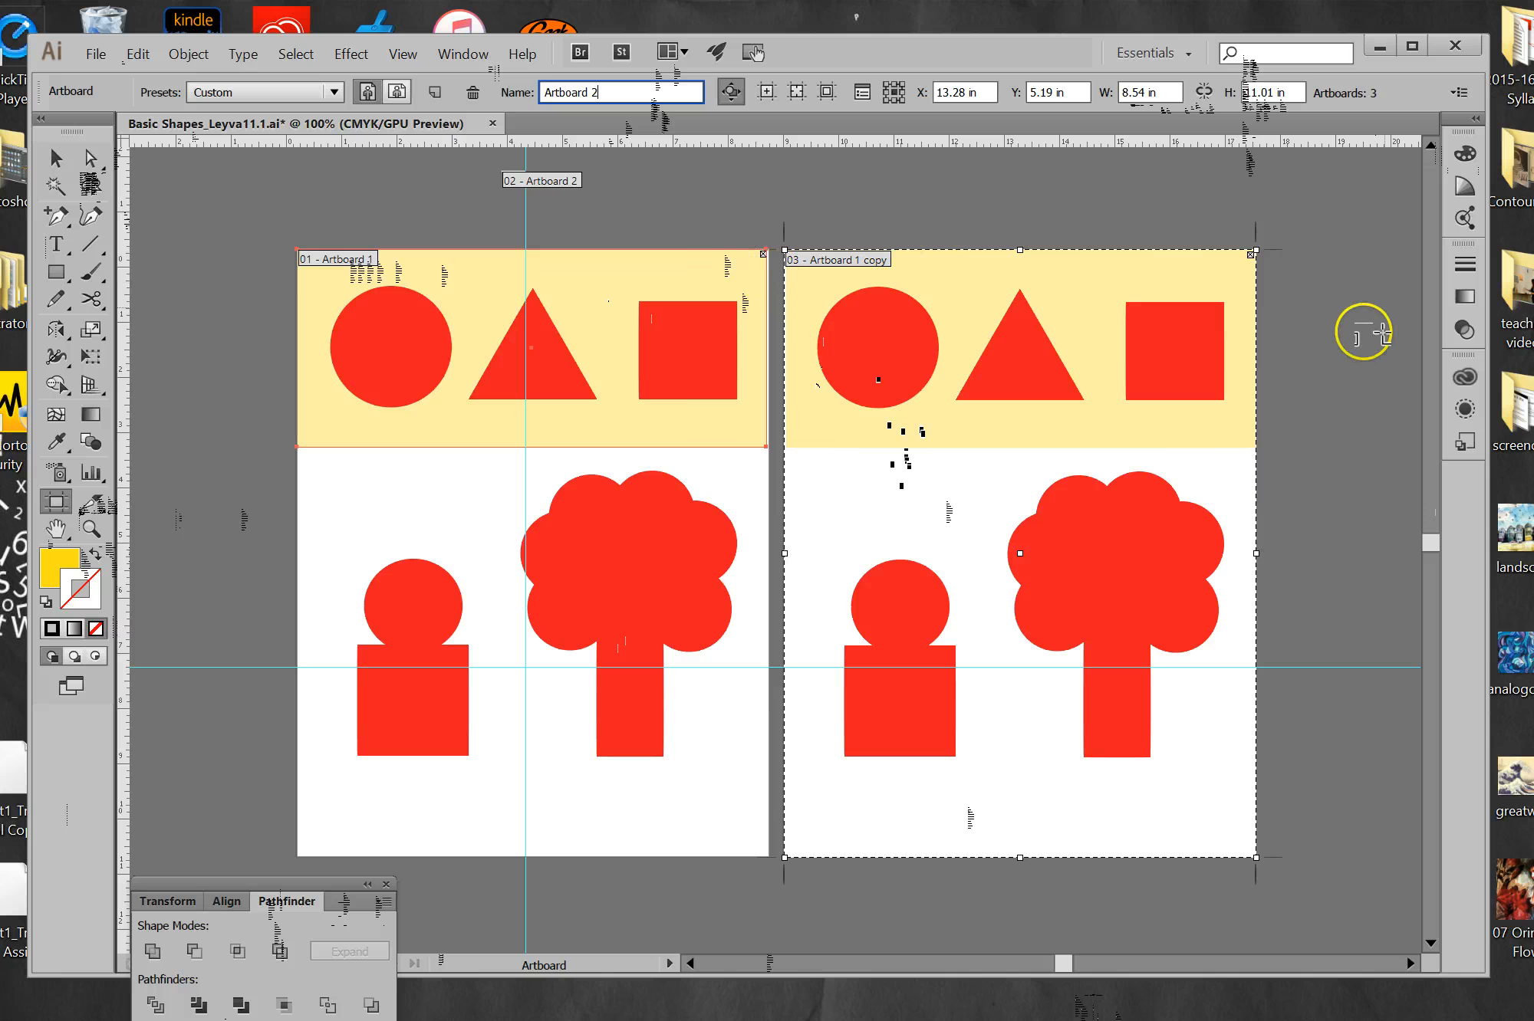
pyautogui.press('Return')
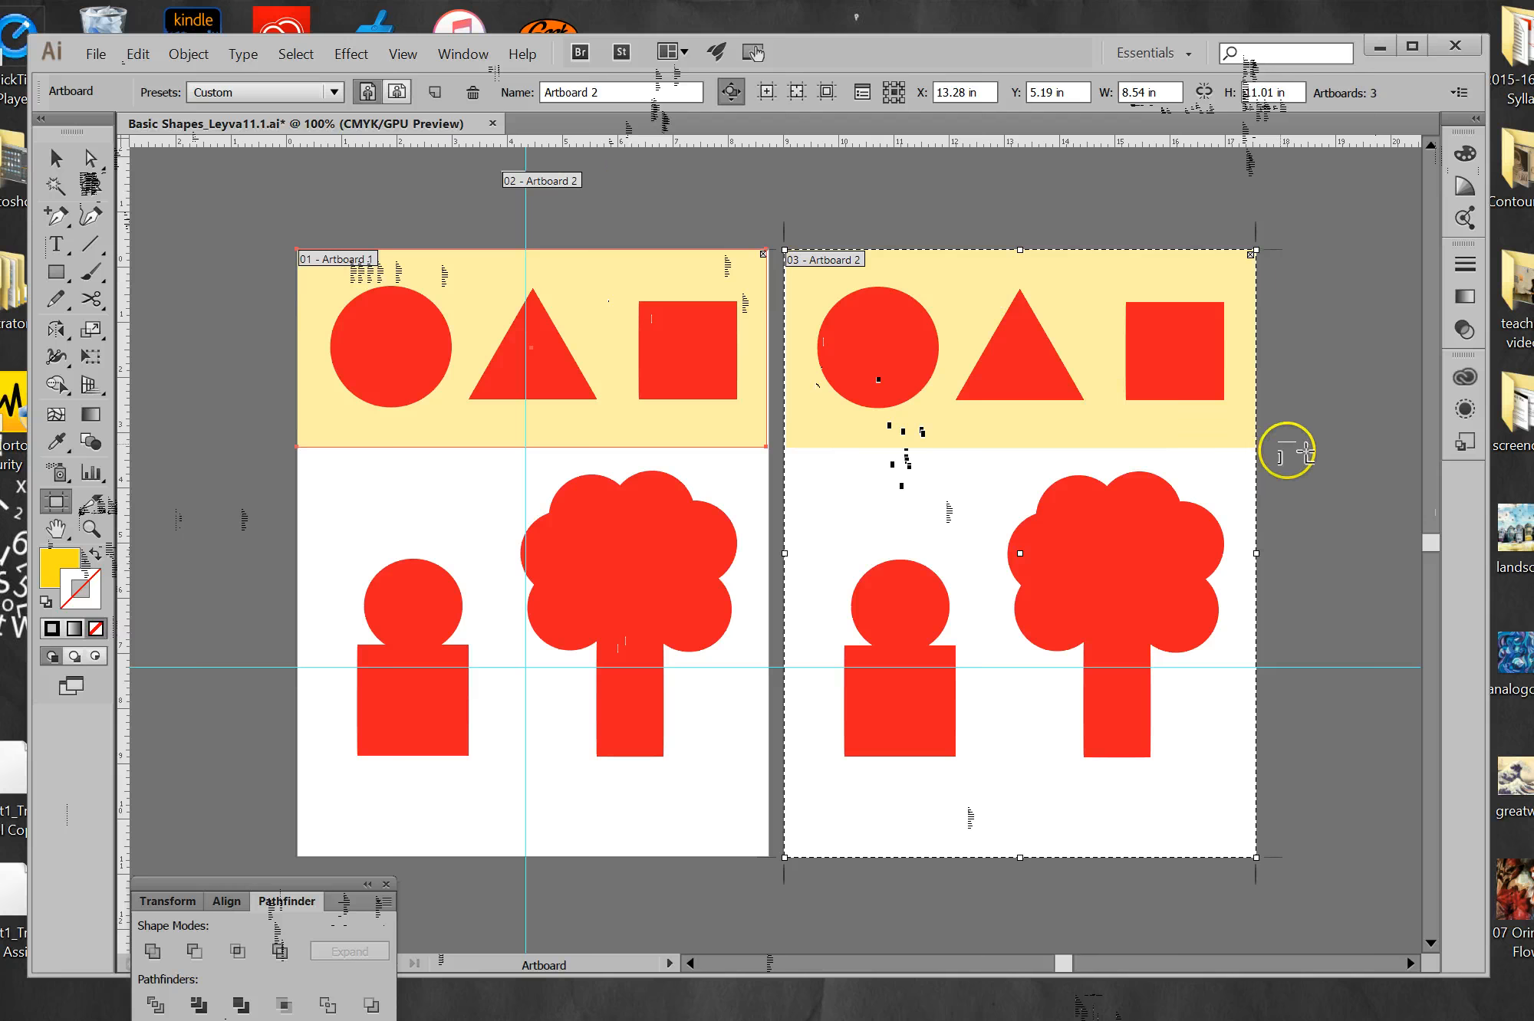
# Activate the Anchor Point tool and pick the point where the head meets the left shoulder of the copied person.
pyautogui.moveTo(1432, 543); pyautogui.dragTo(1433, 546)
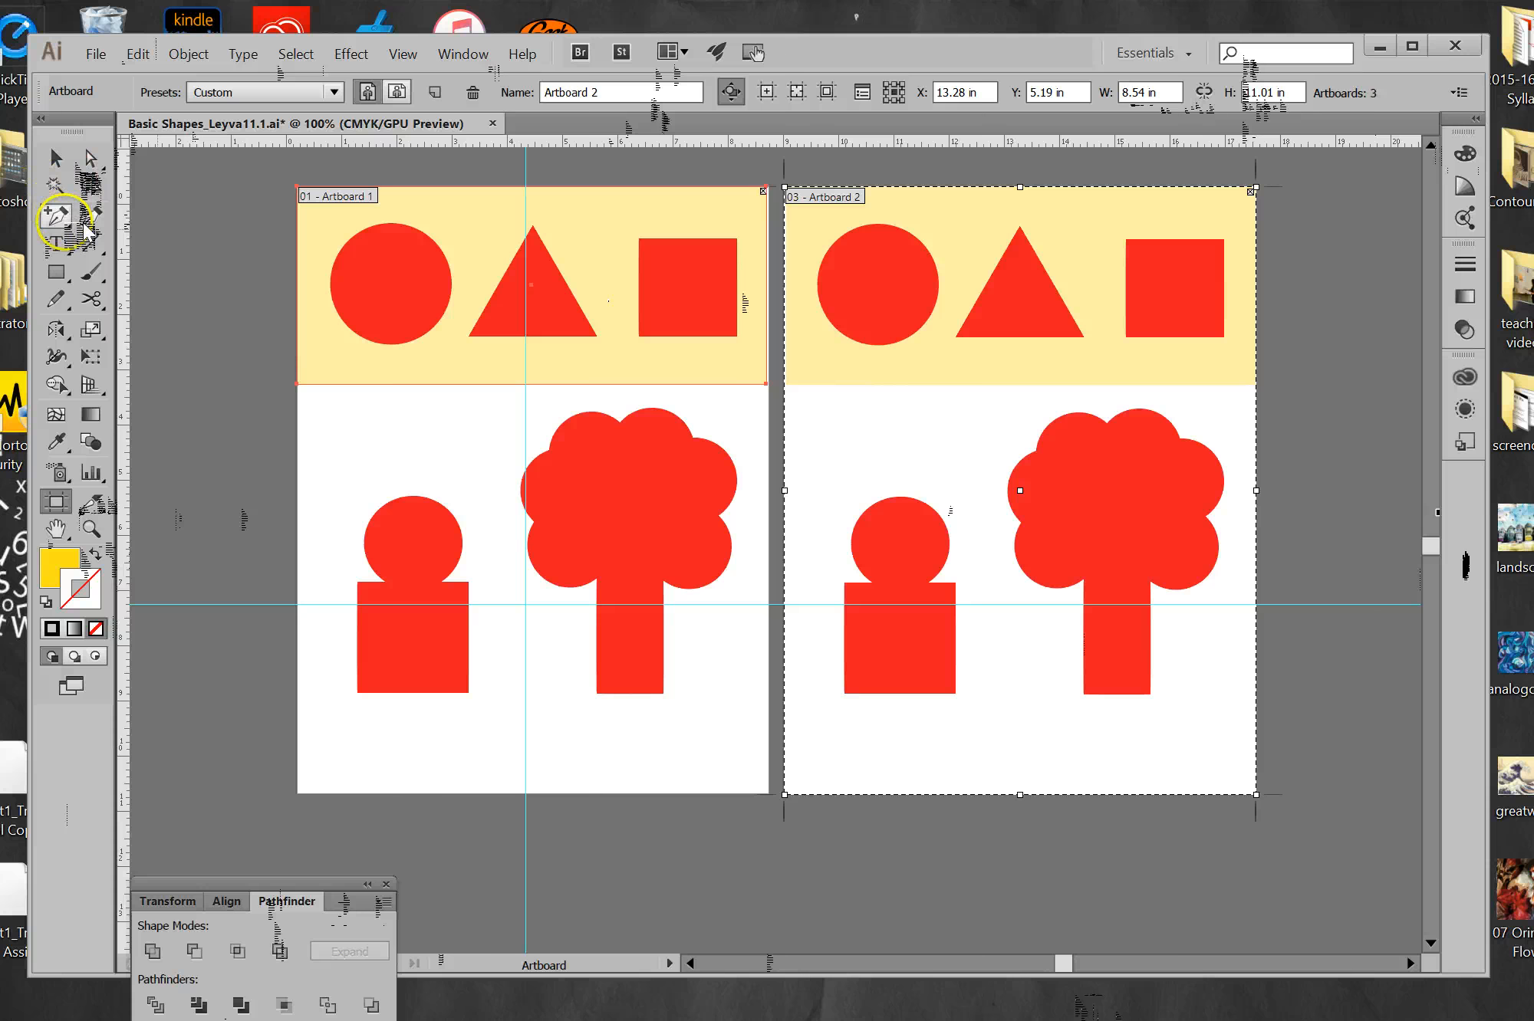
pyautogui.click(57, 216)
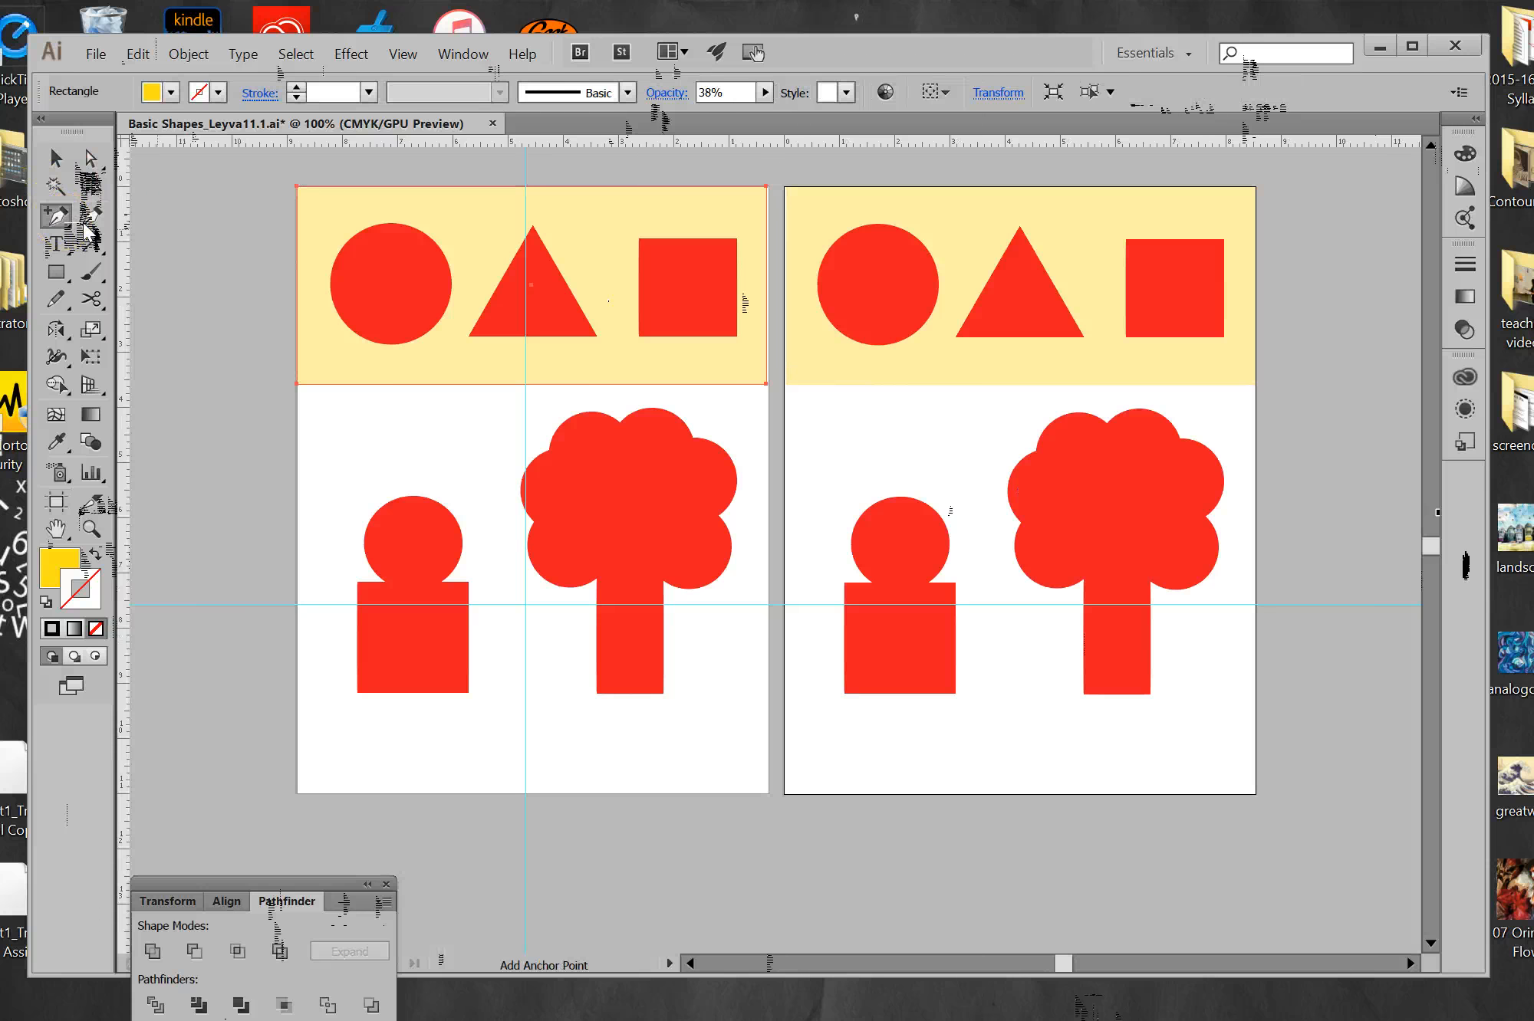
pyautogui.click(82, 222)
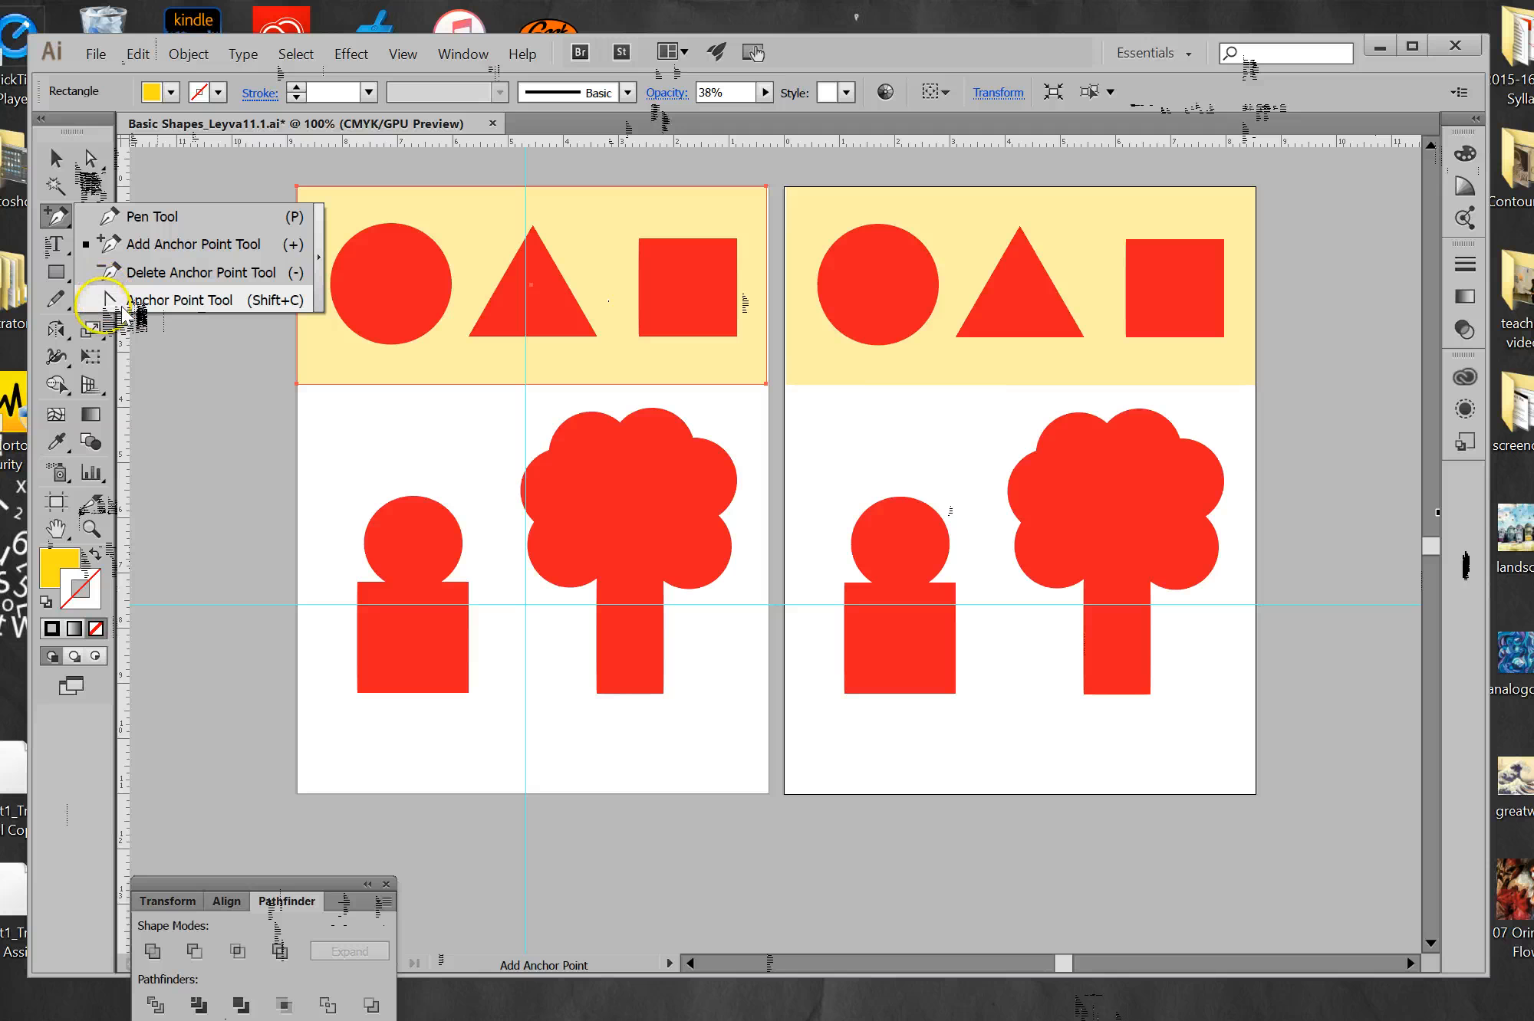
pyautogui.click(176, 302)
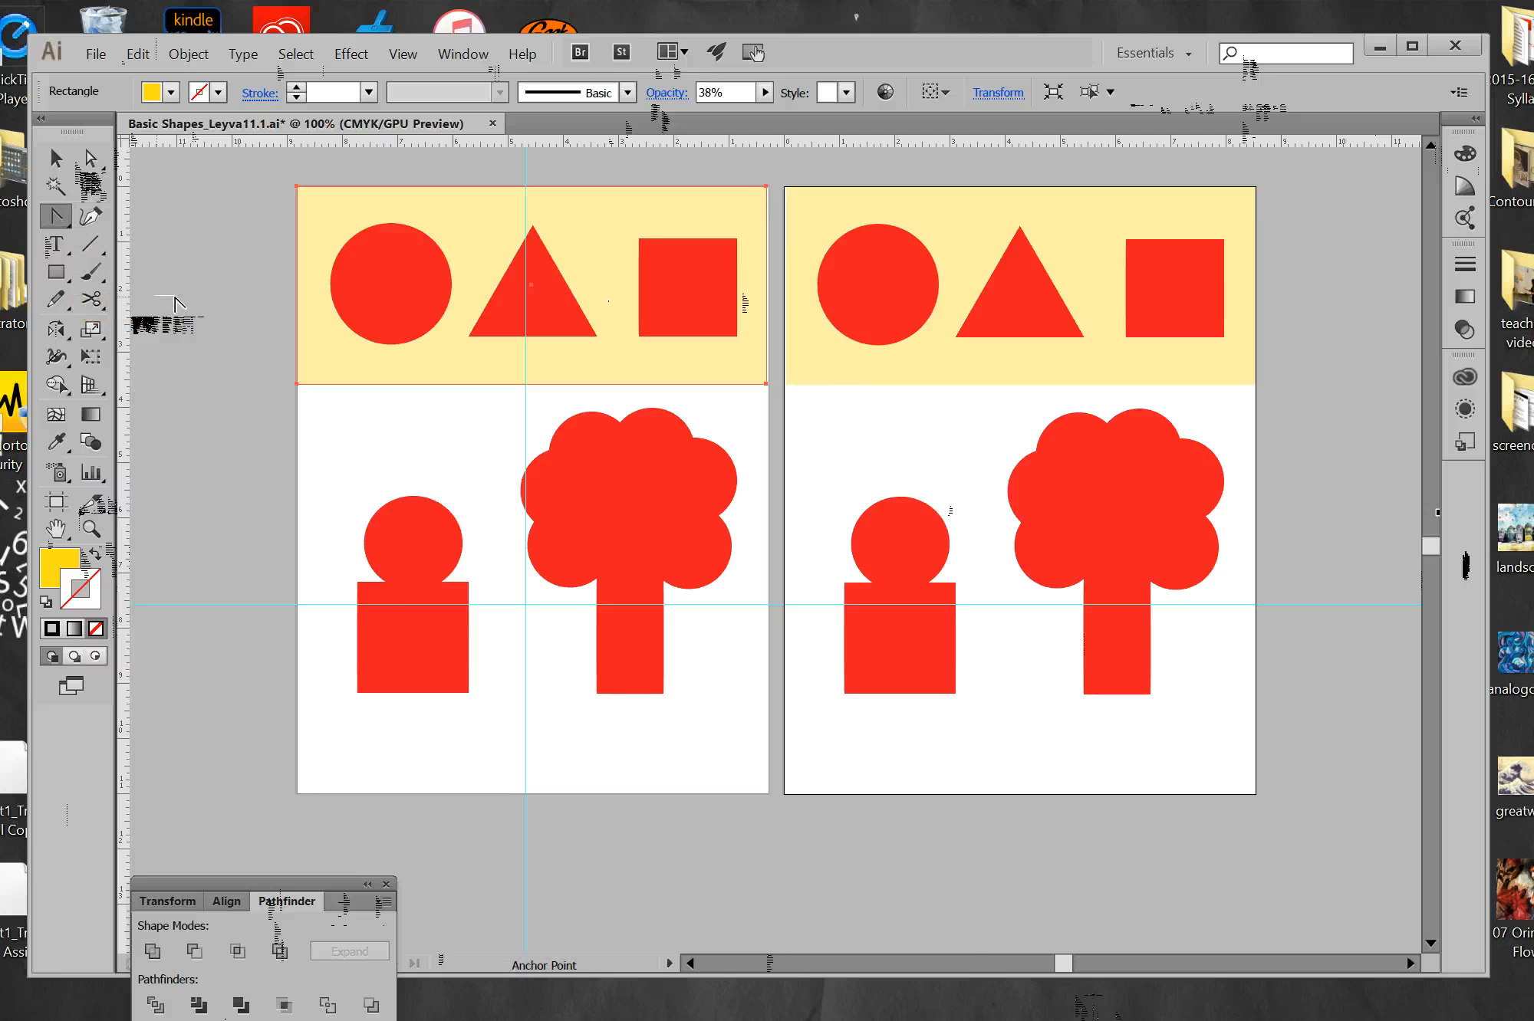
pyautogui.click(865, 586)
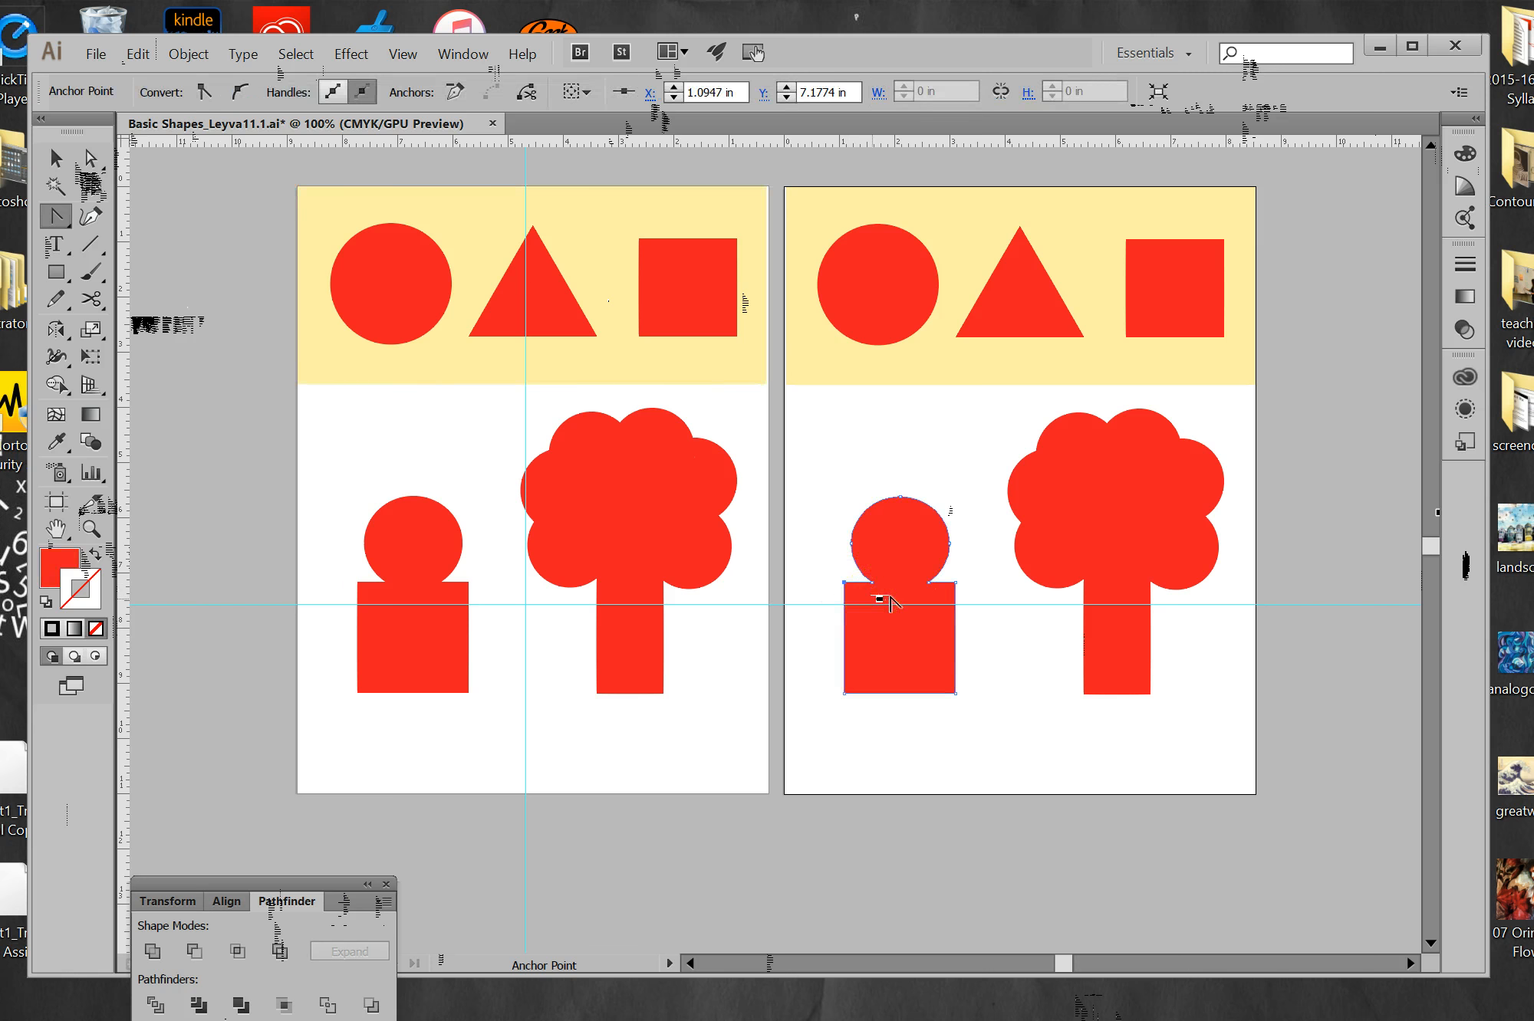
# Select the whole copied person figure with the Selection tool and deselect it.
pyautogui.press('a')
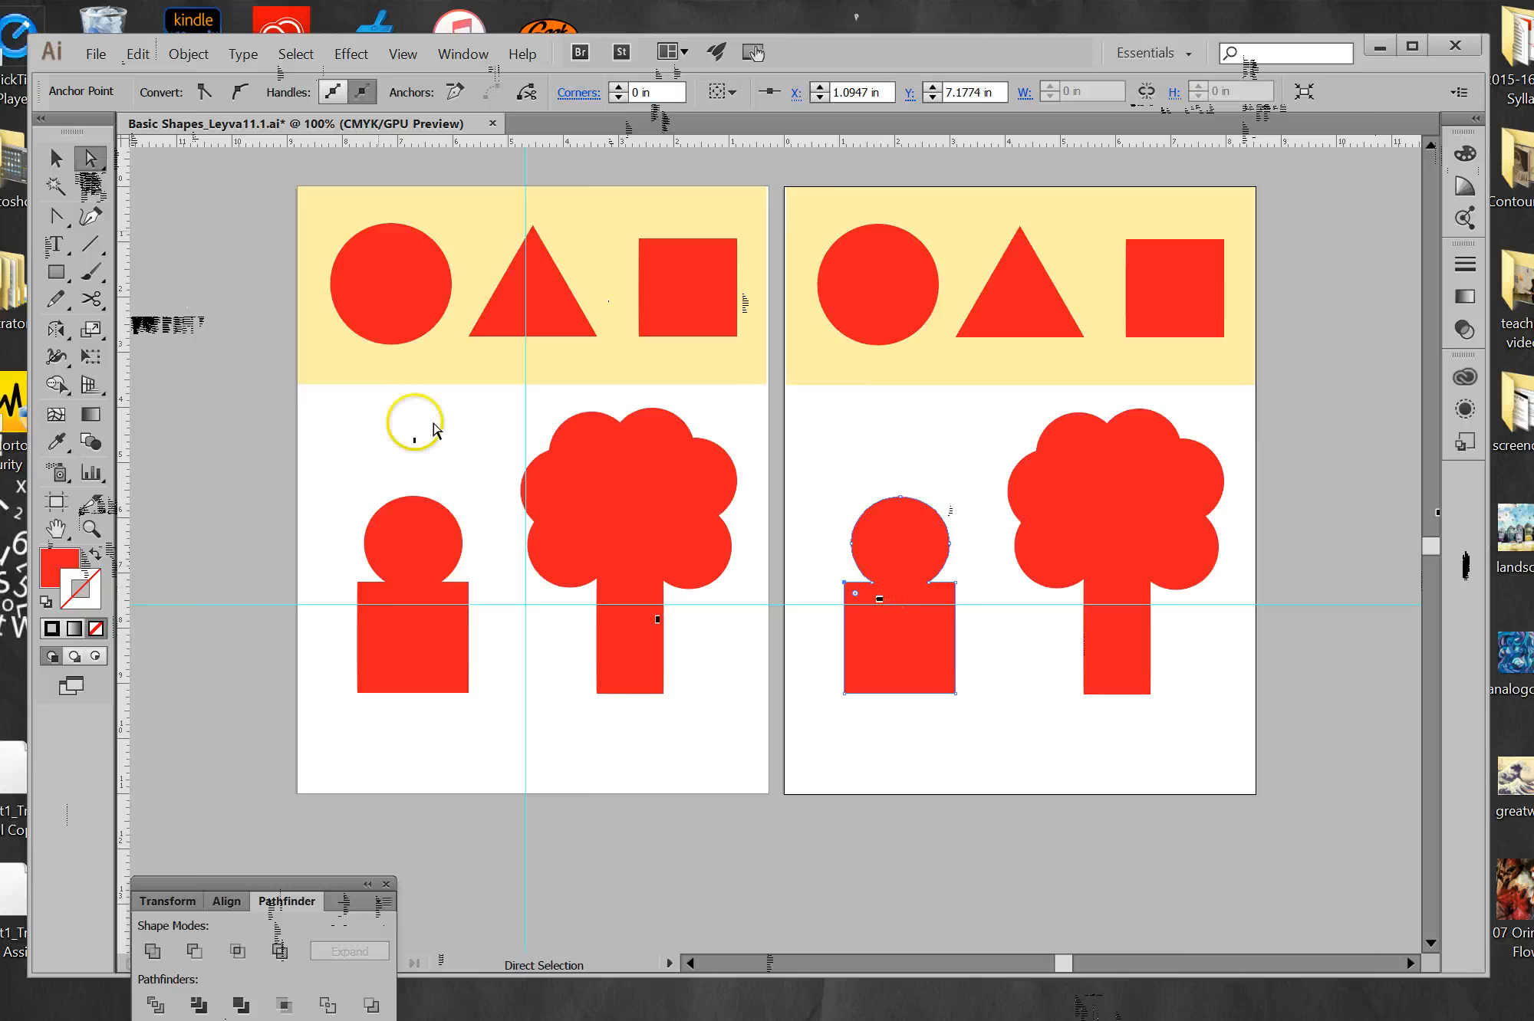
pyautogui.click(59, 158)
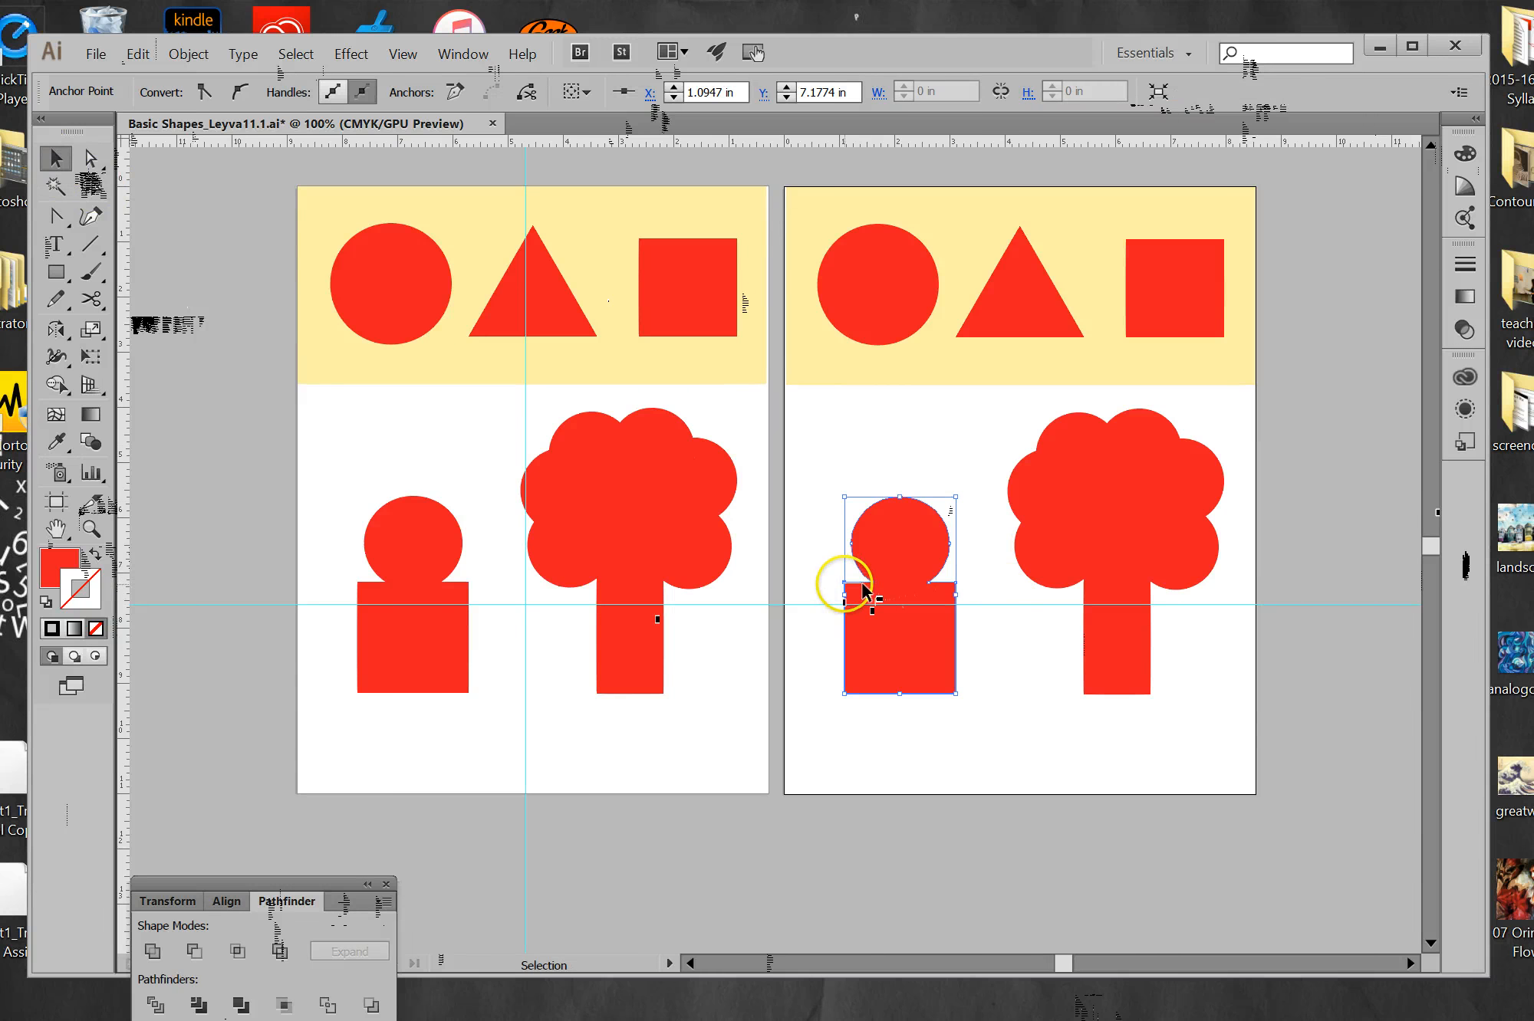
pyautogui.click(864, 587)
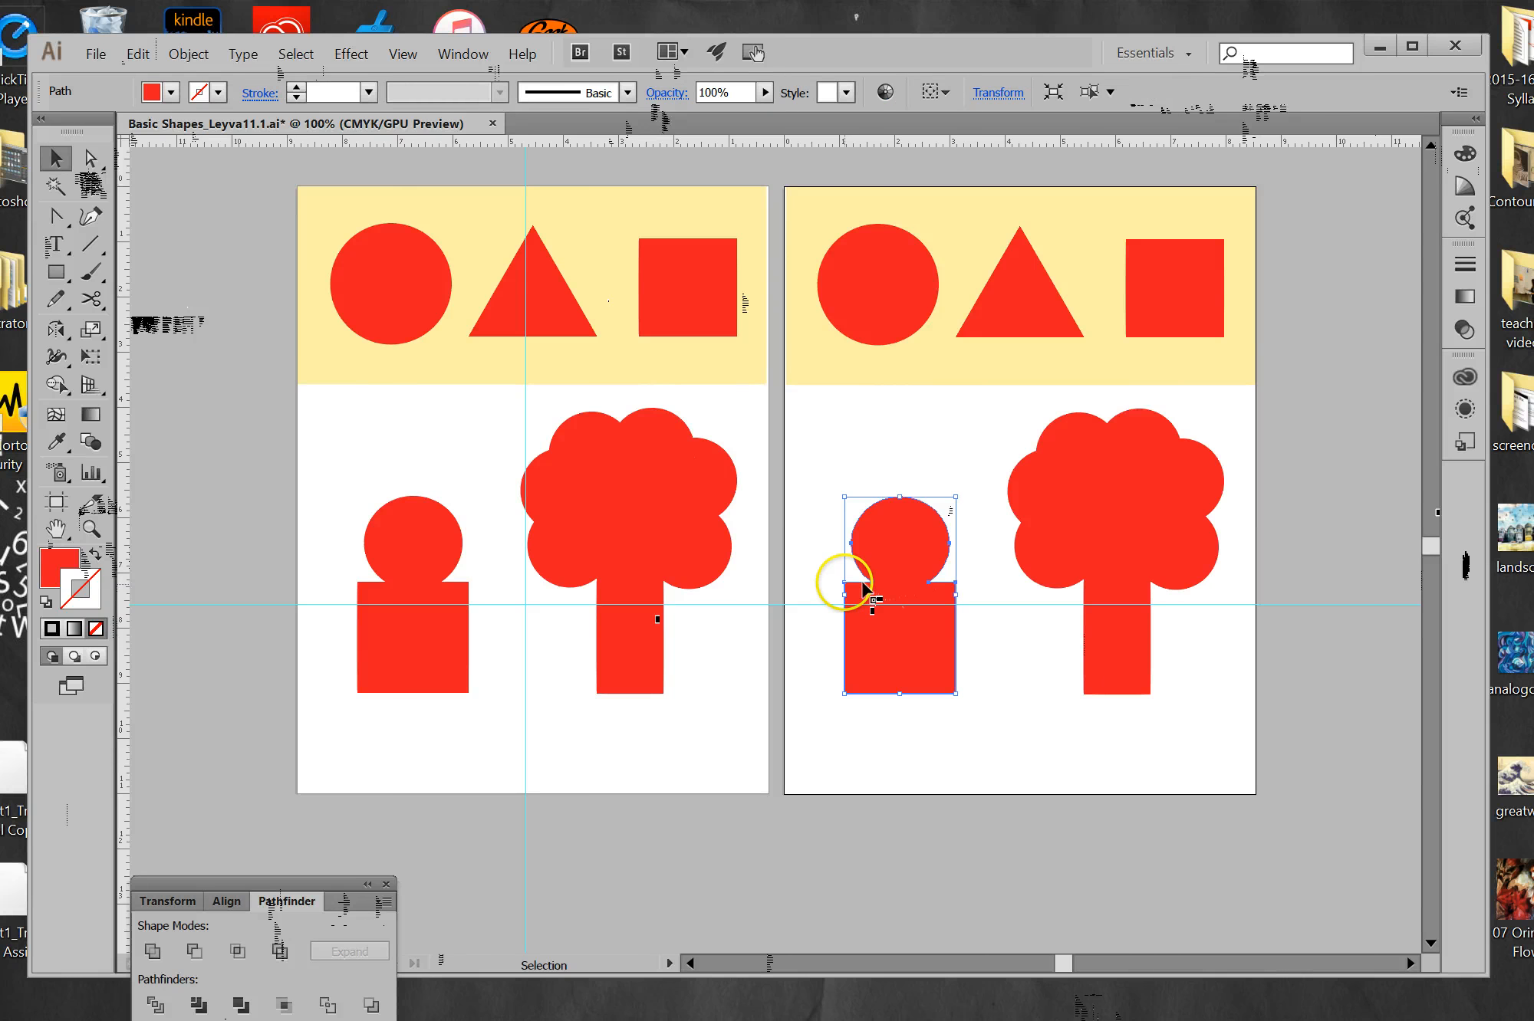
pyautogui.click(840, 559)
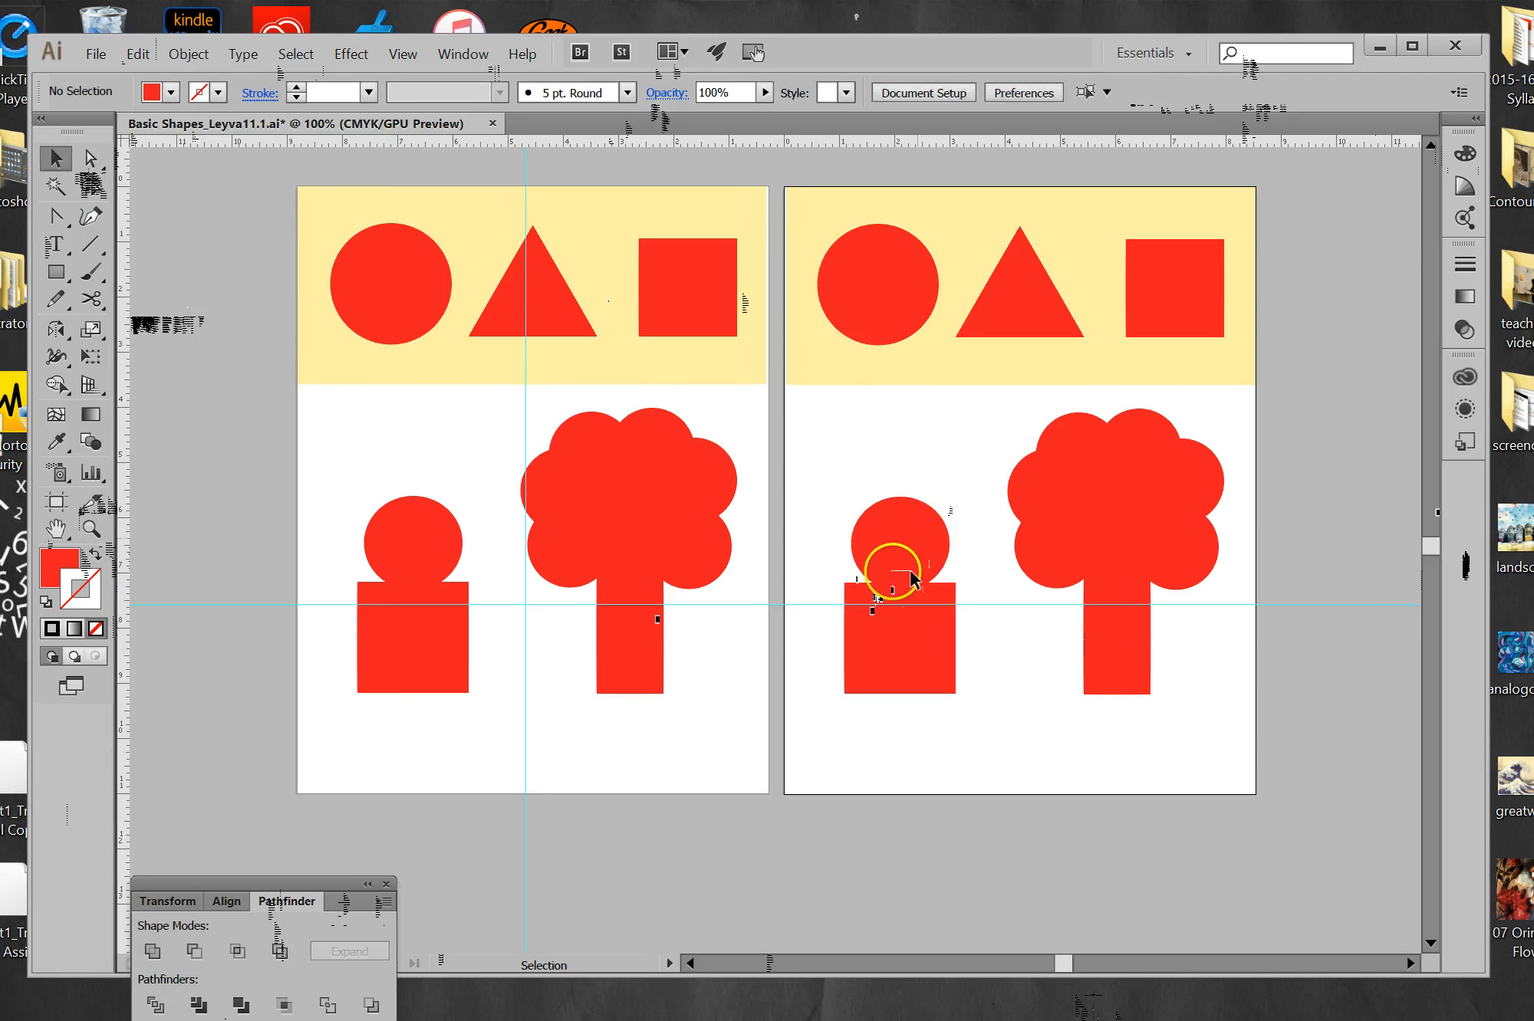
pyautogui.click(864, 587)
pyautogui.click(840, 577)
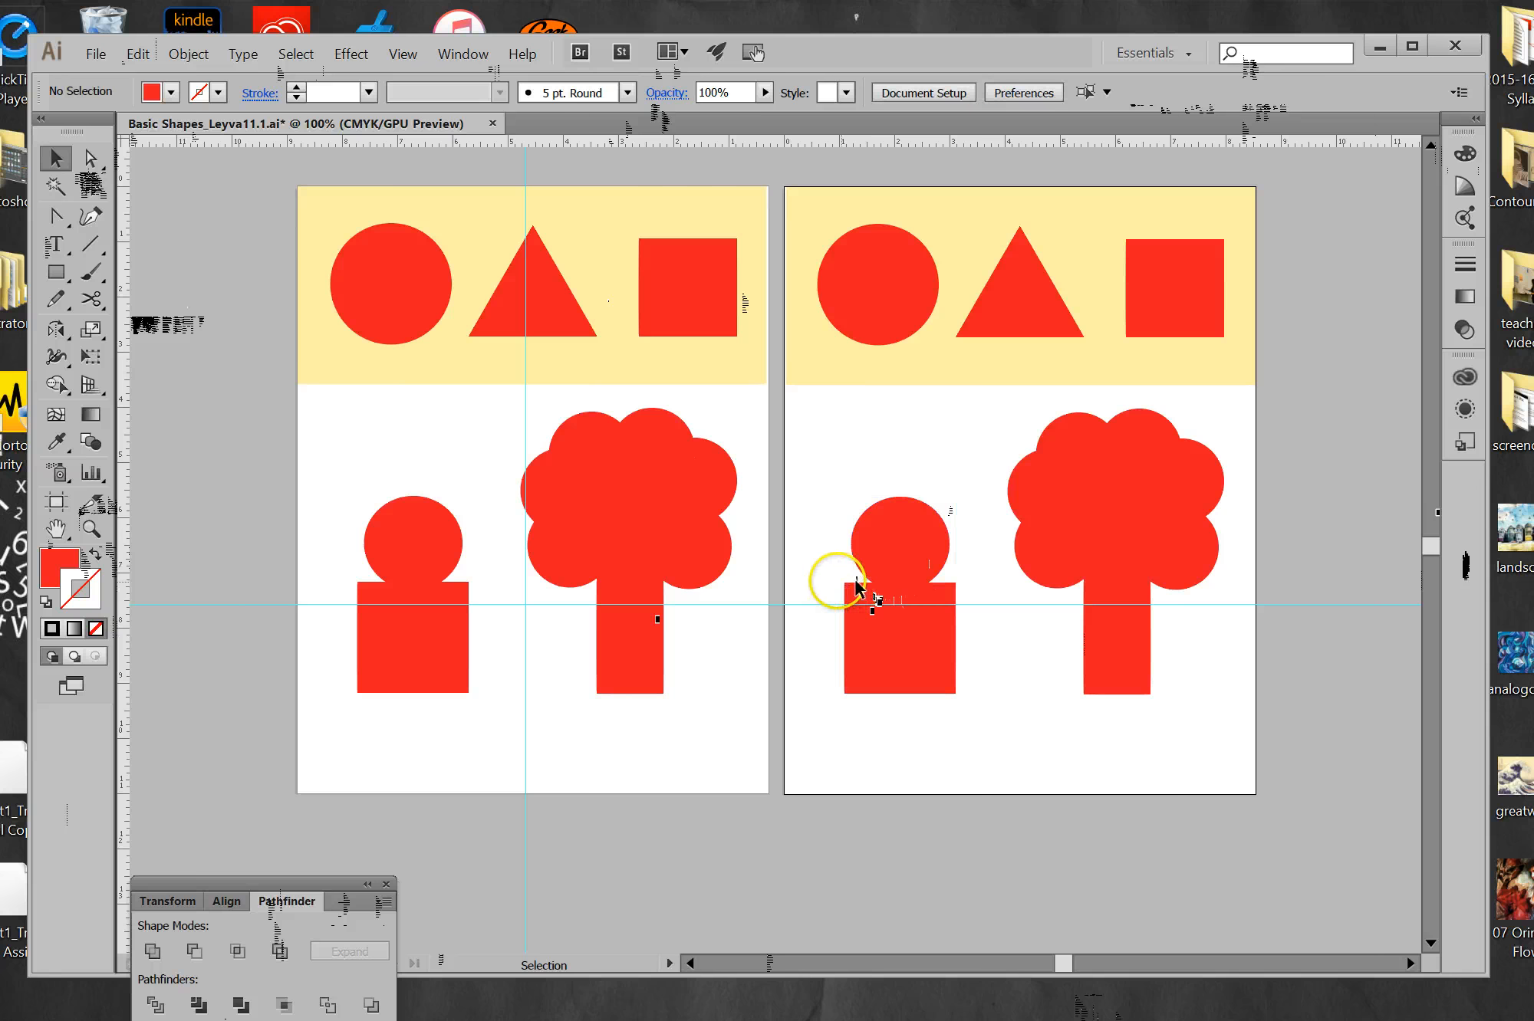
# Pick the copied person's left neck point with the Anchor Point tool, and nudge the whole figure slightly to the right.
pyautogui.click(56, 216)
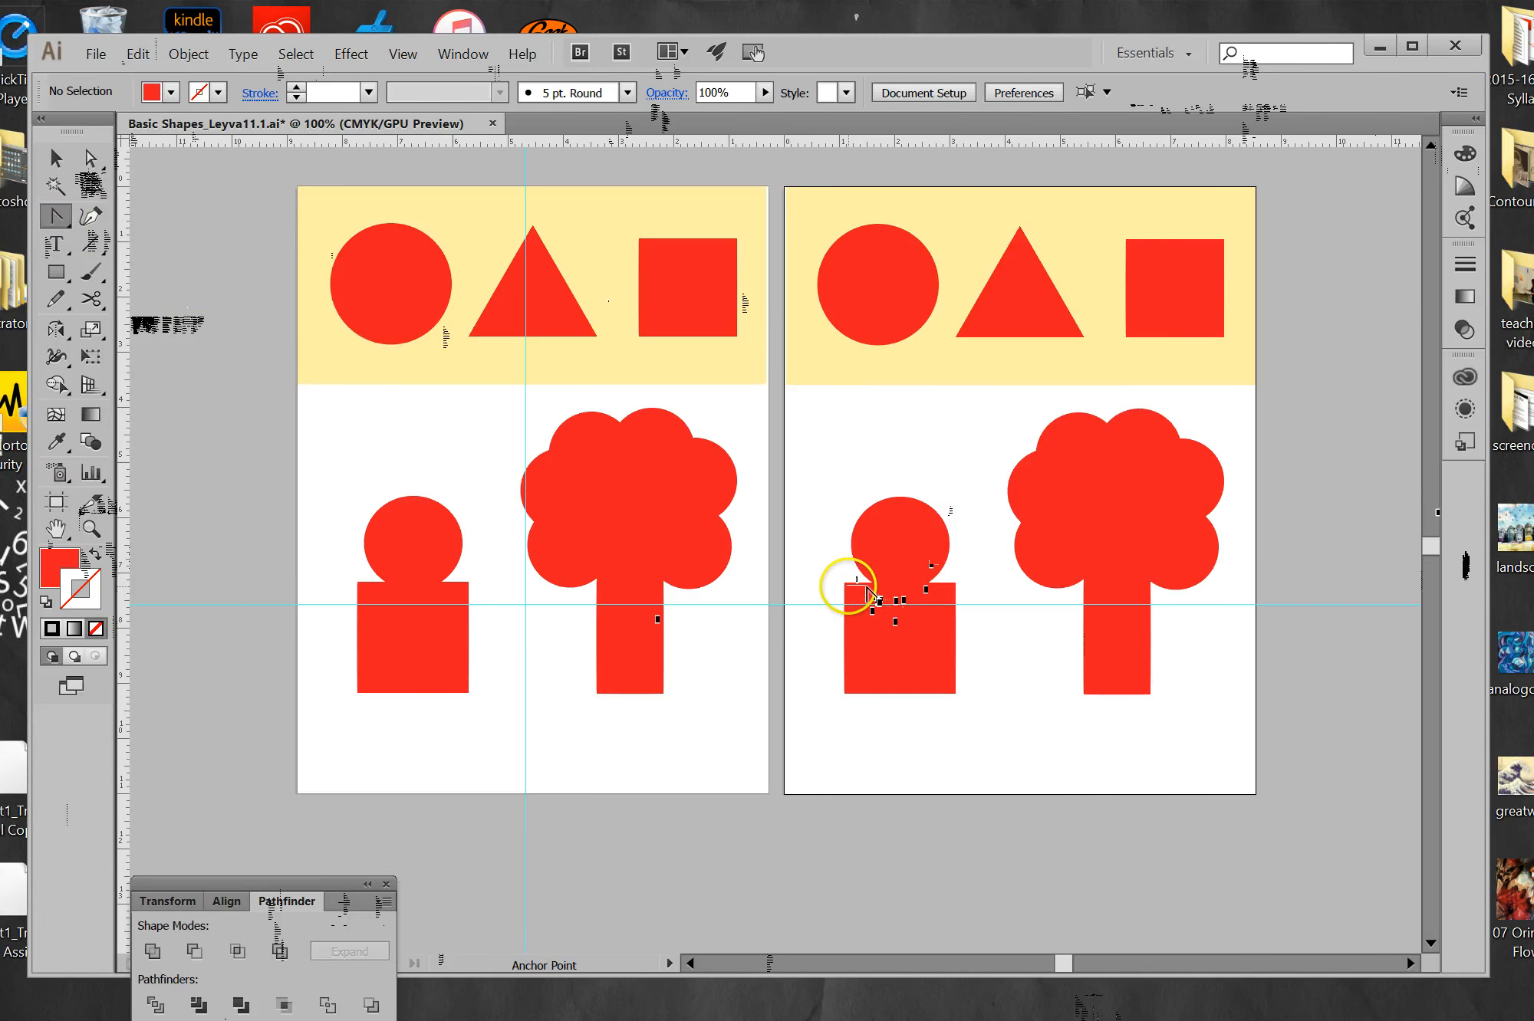
pyautogui.click(864, 586)
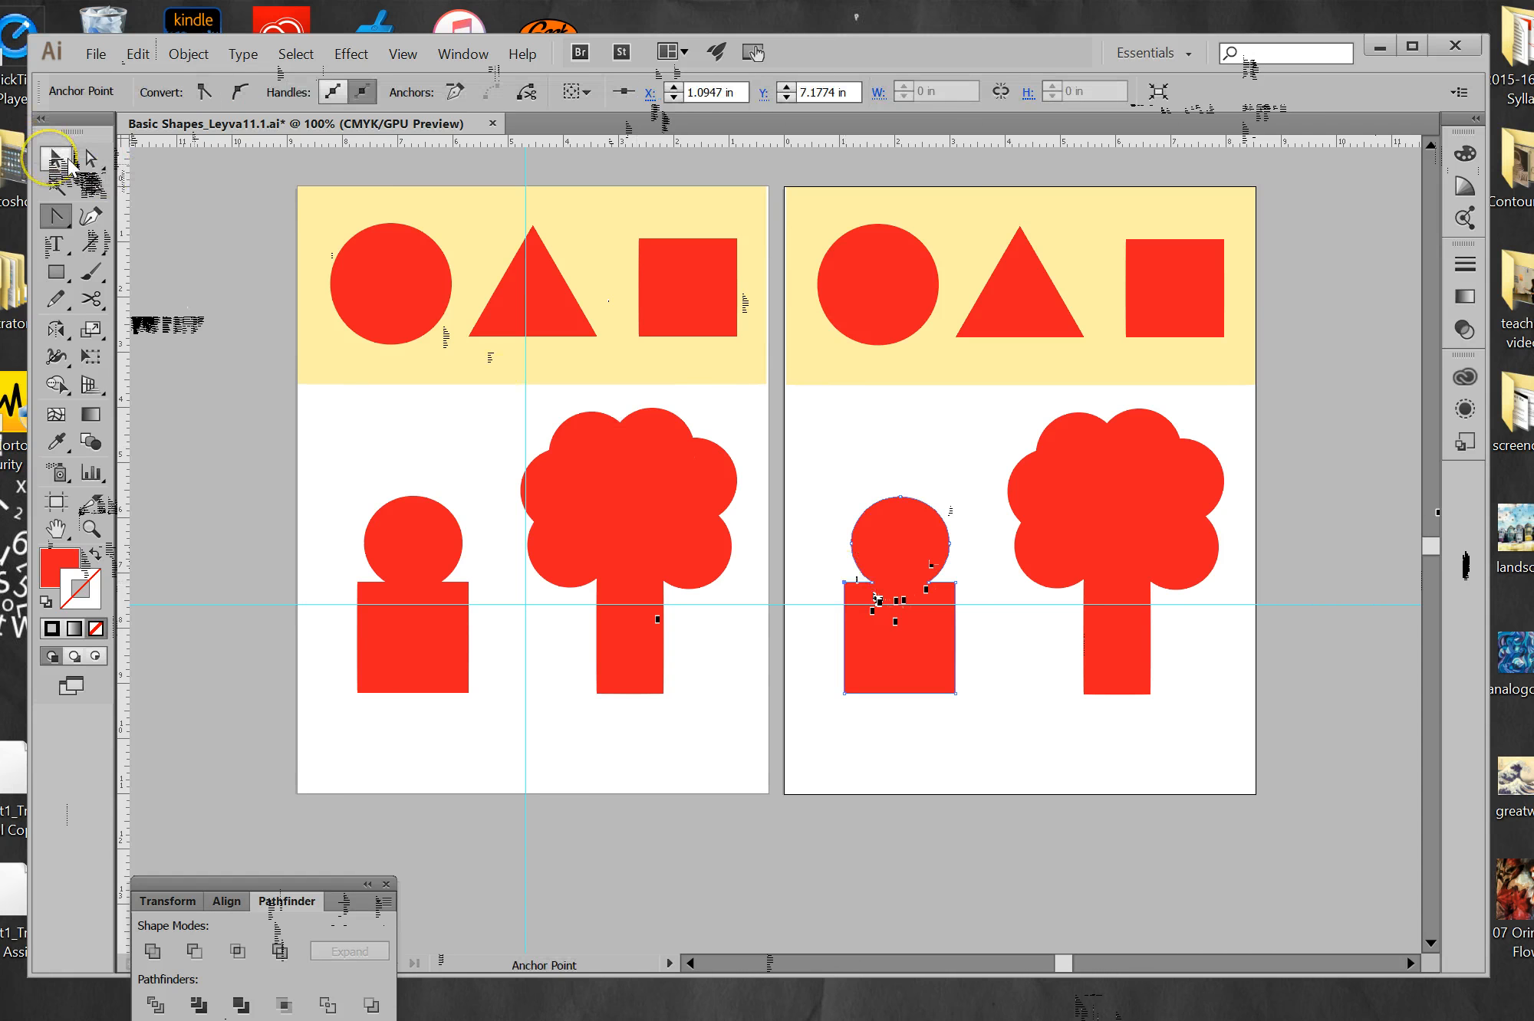
pyautogui.click(68, 163)
pyautogui.click(864, 587)
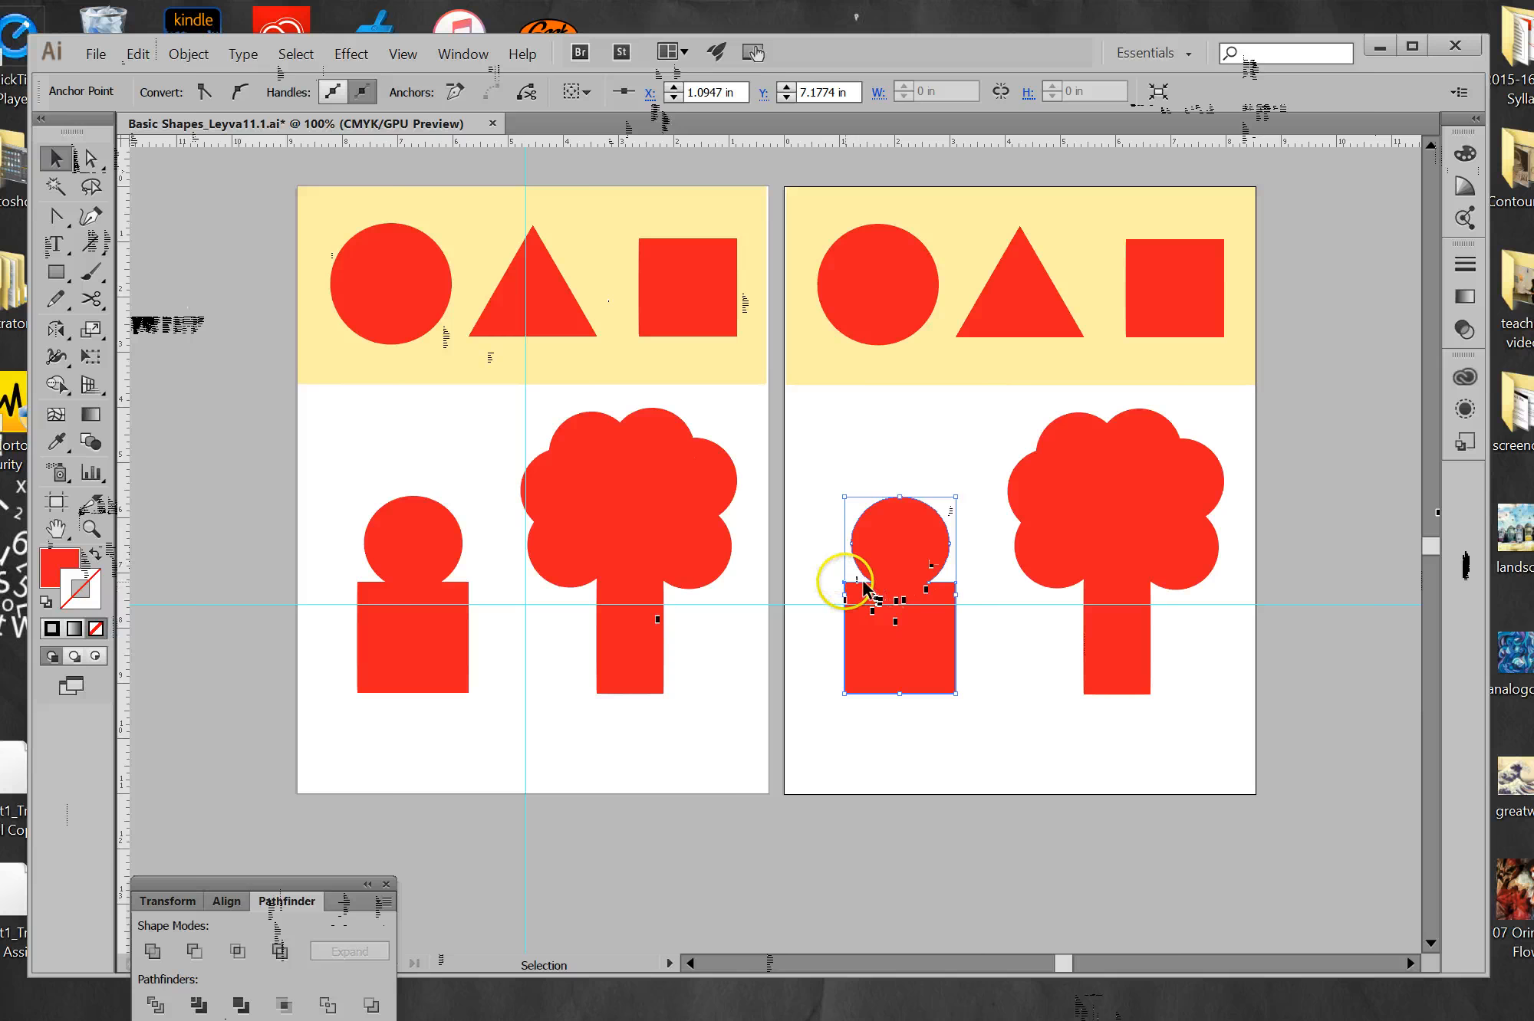
pyautogui.moveTo(863, 583); pyautogui.dragTo(873, 585)
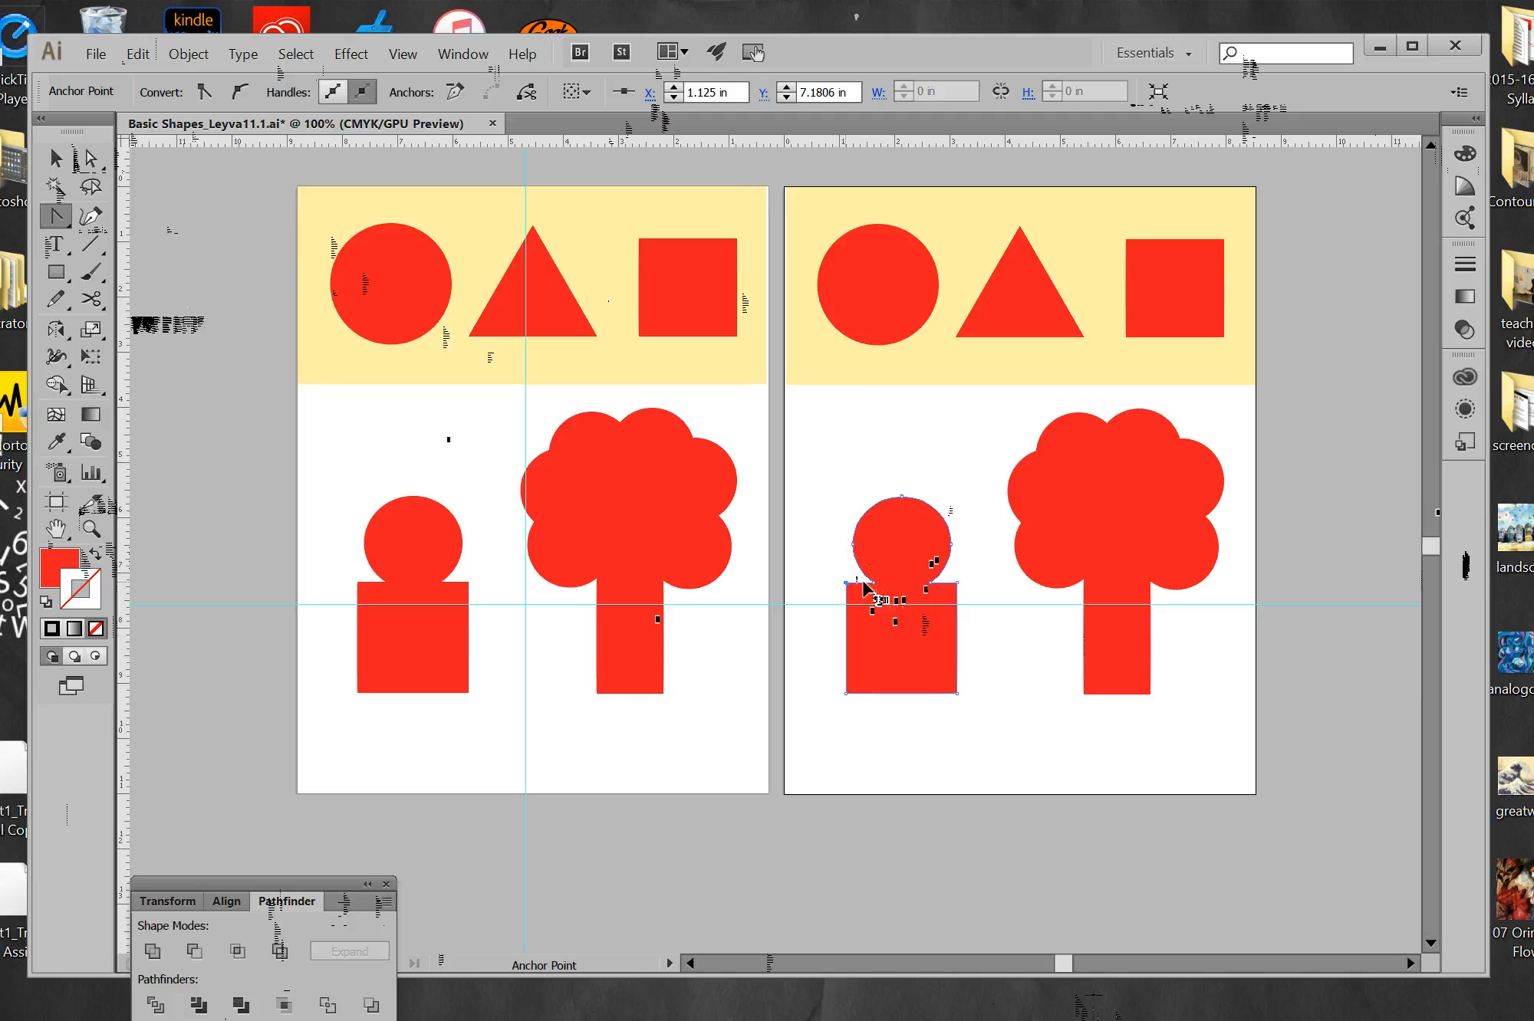
# Curve the copied person's left shoulder corner outward with the Anchor Point tool, undo the trial curve at the neck, and deselect the figure.
pyautogui.moveTo(845, 584); pyautogui.dragTo(806, 590)
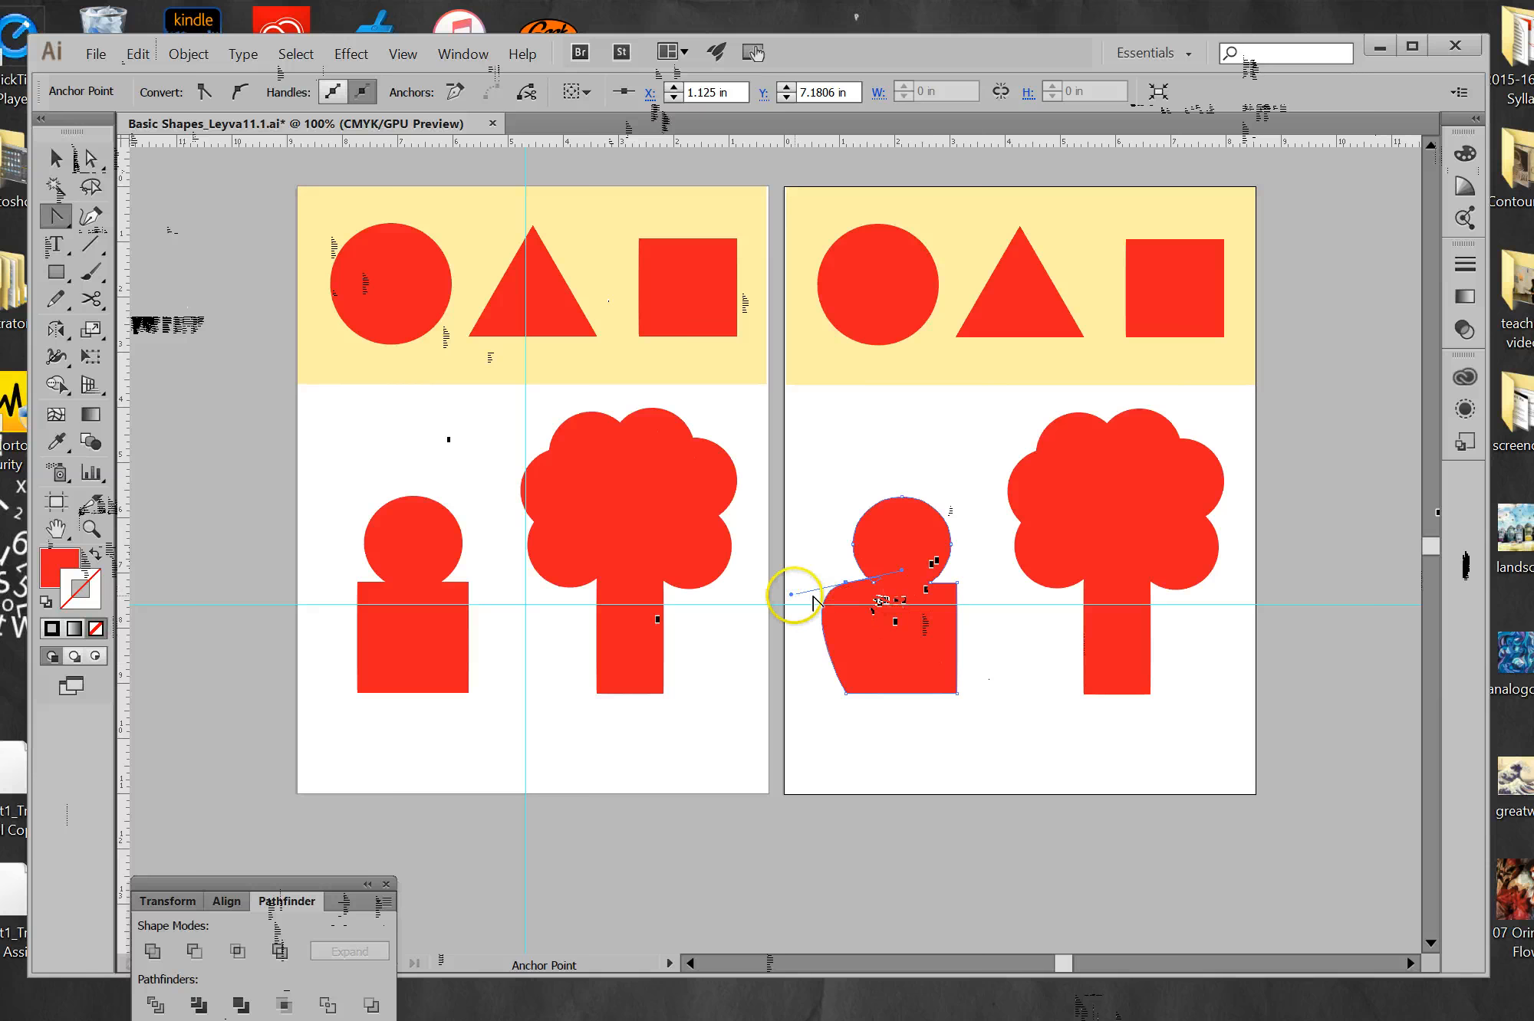
pyautogui.moveTo(792, 594); pyautogui.dragTo(896, 593)
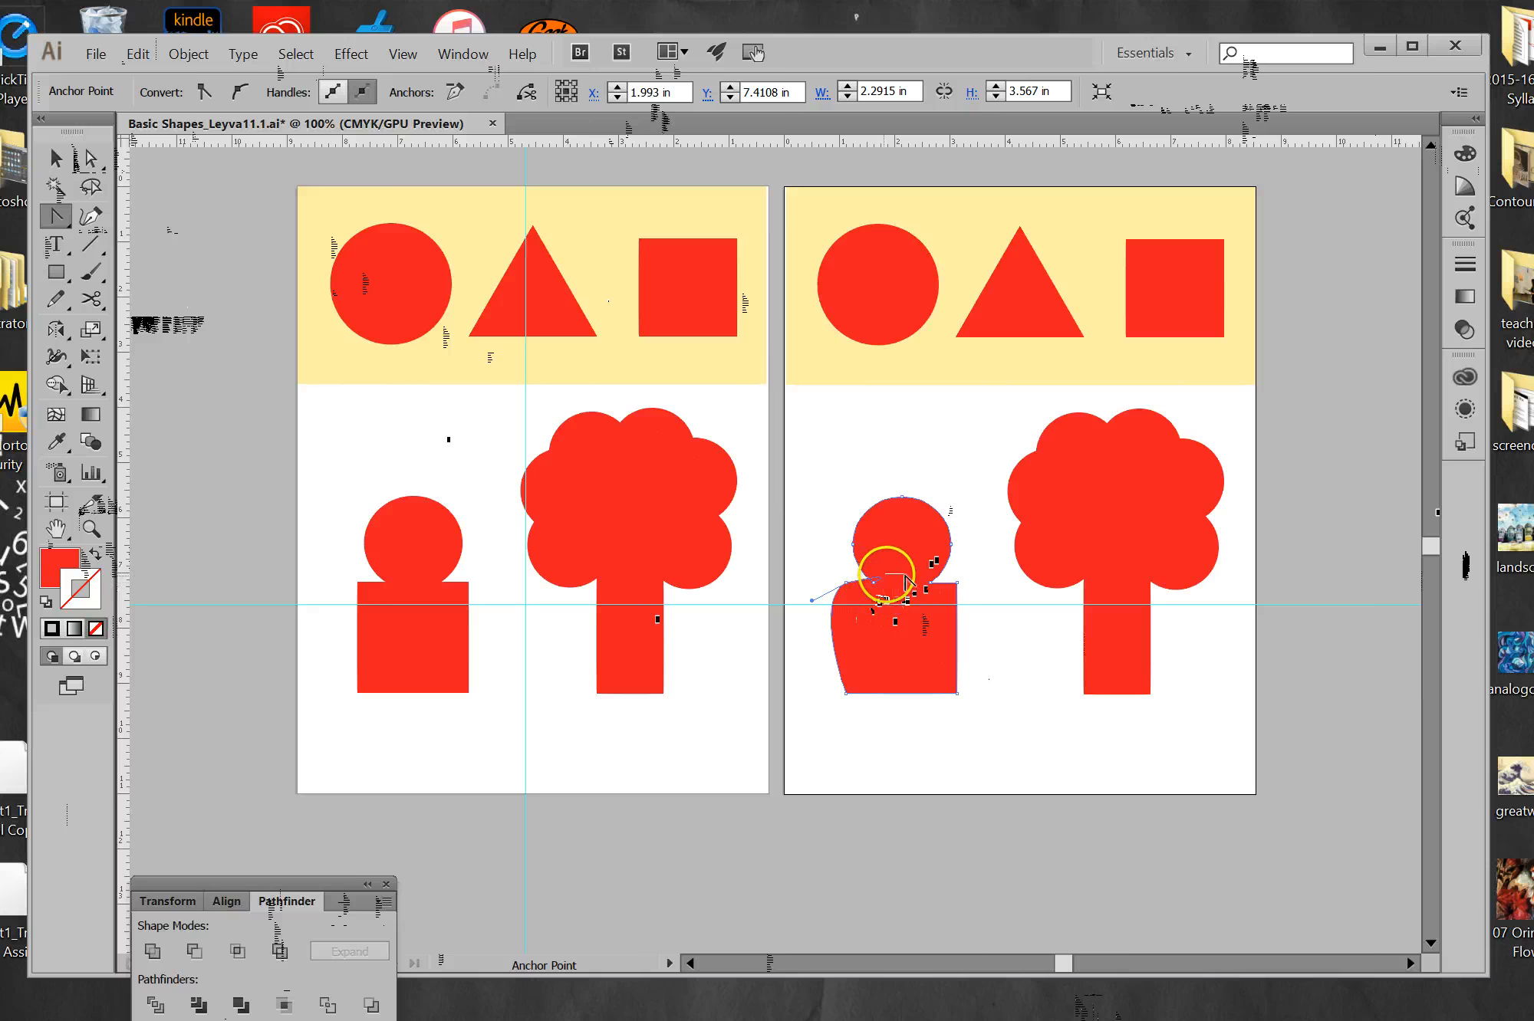
pyautogui.moveTo(873, 582); pyautogui.dragTo(918, 576)
pyautogui.press('ctrl')
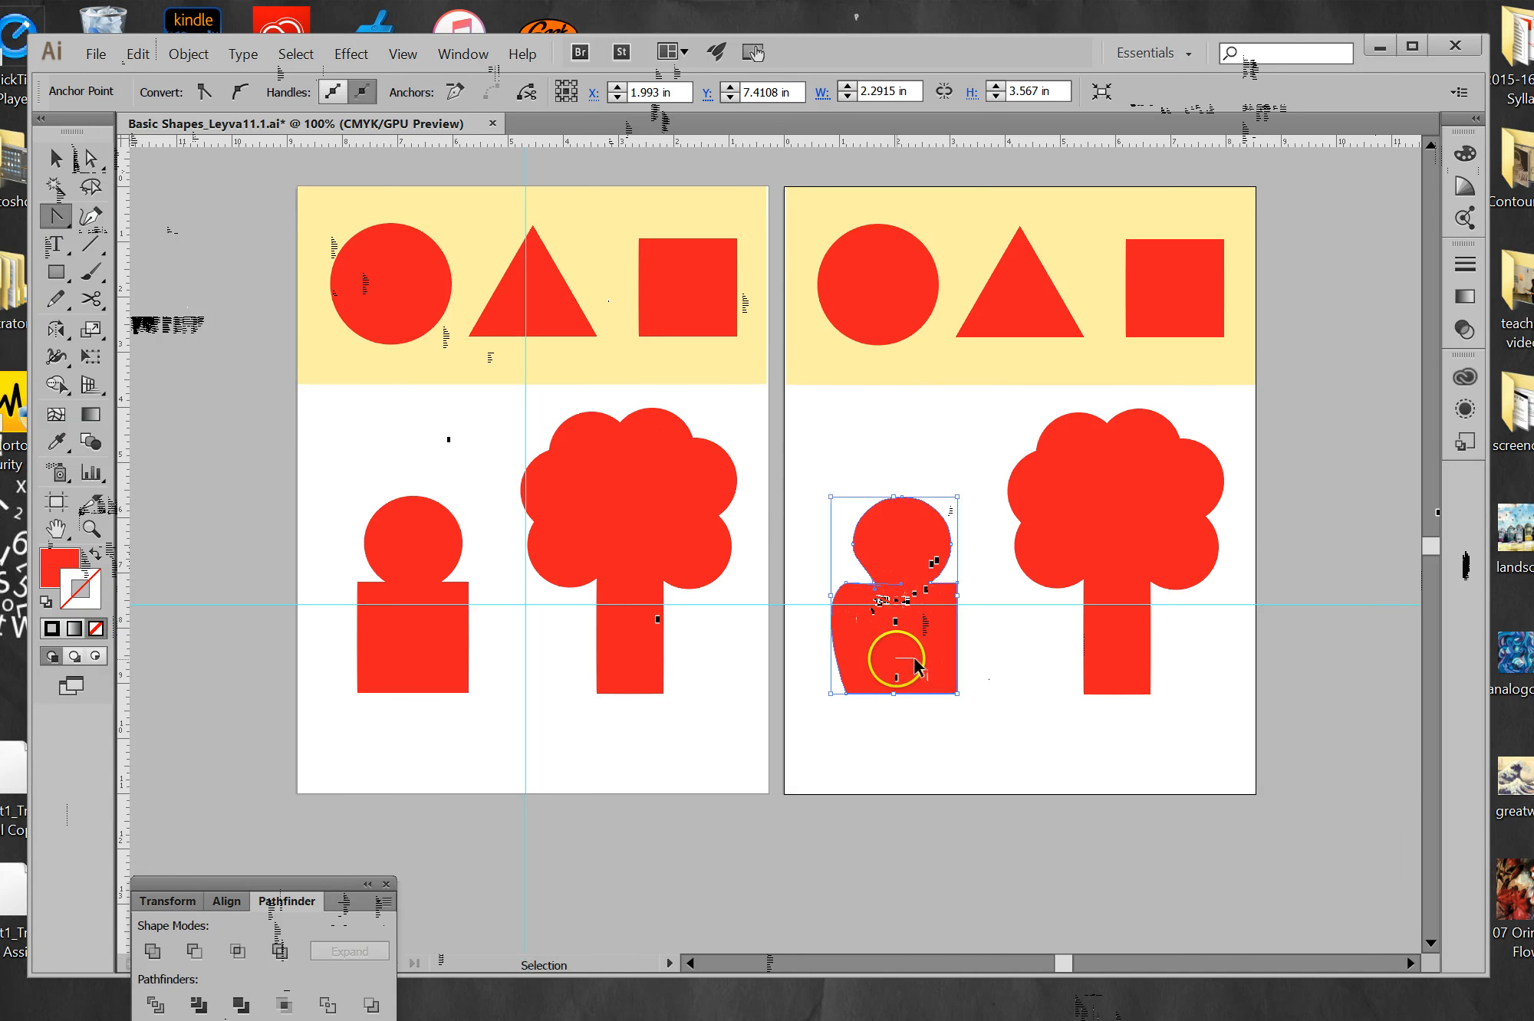
pyautogui.hotkey('ctrl', 'z')
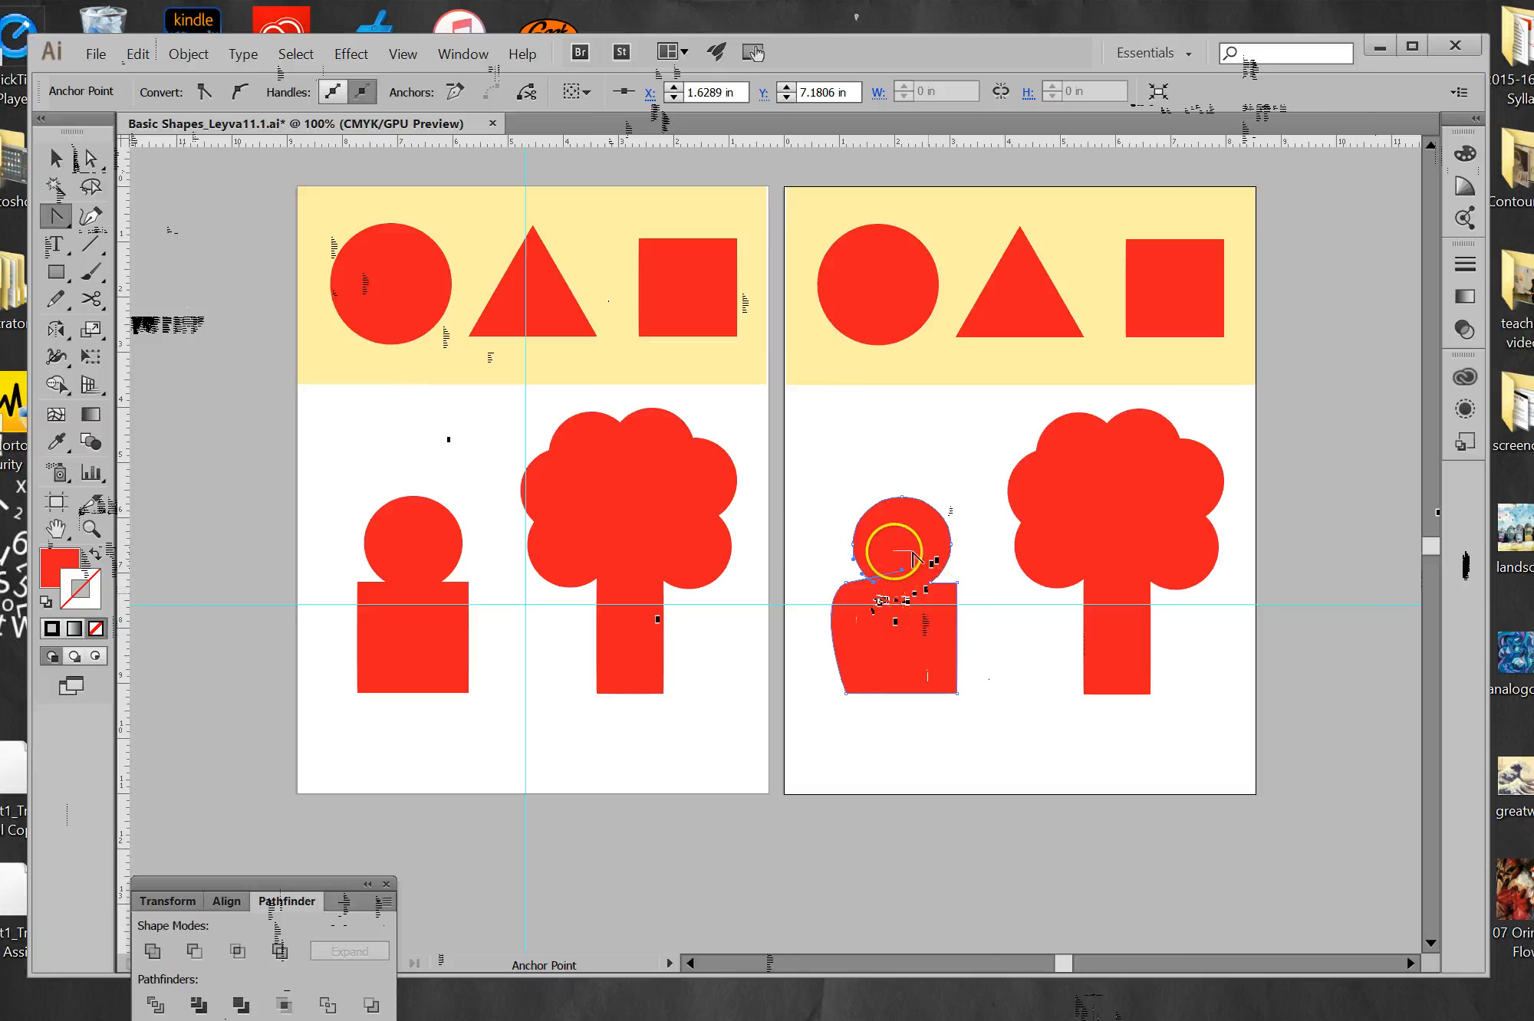
pyautogui.click(55, 158)
pyautogui.click(927, 483)
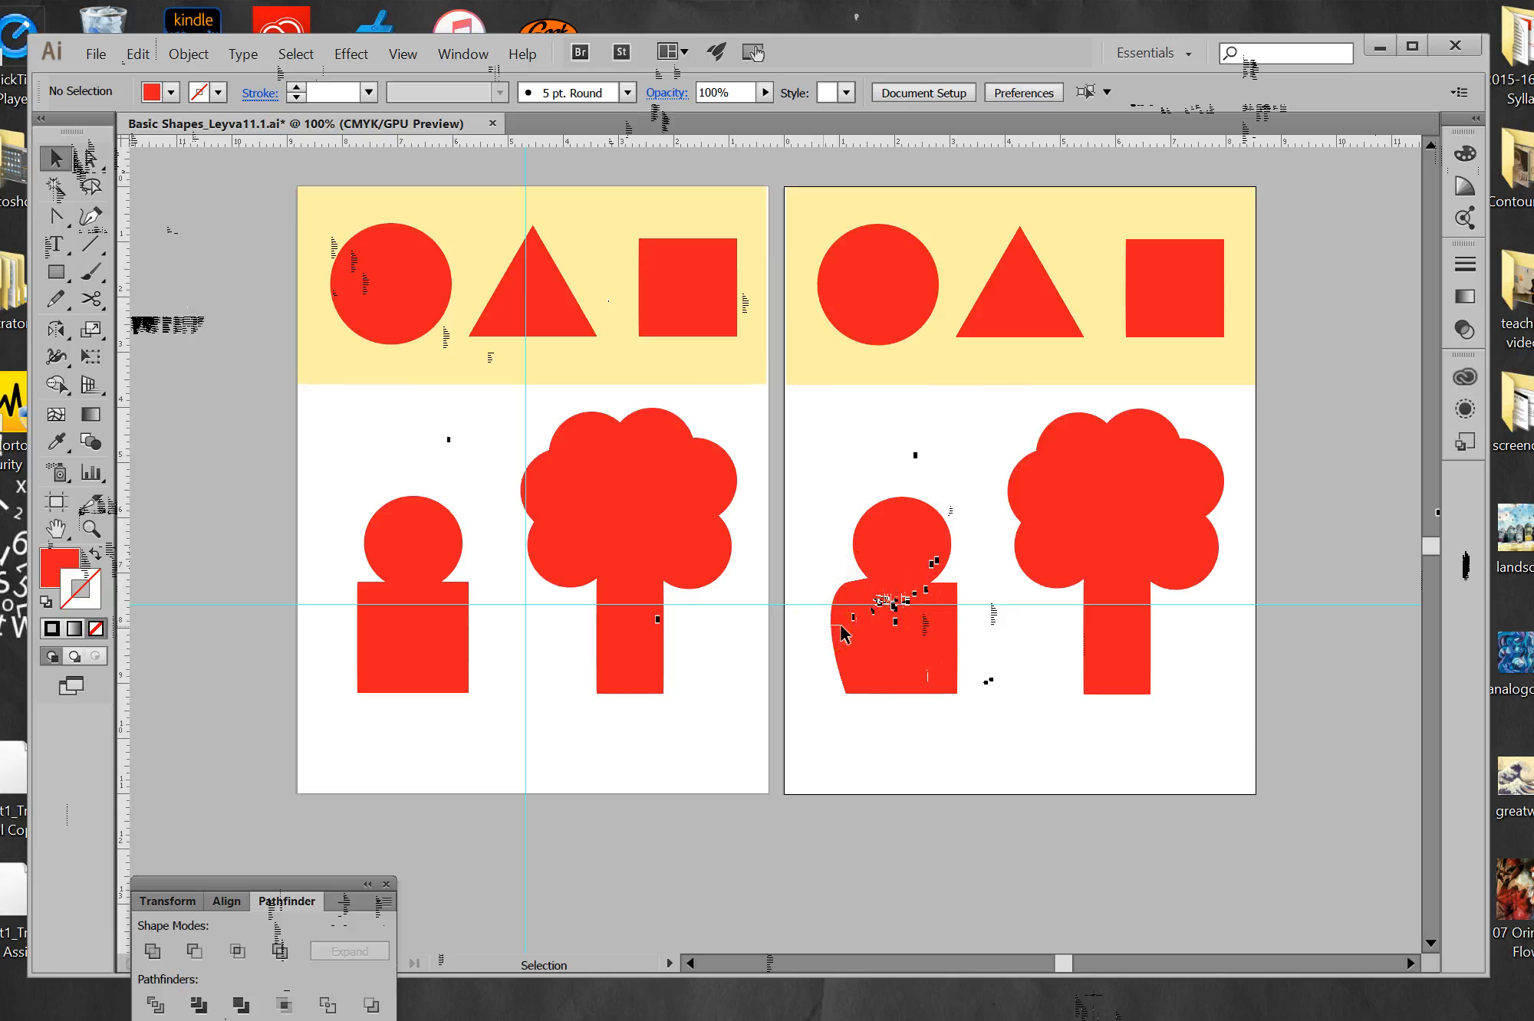
# Refine the curve of the copied person's left shoulder with the Anchor Point tool, and deselect the figure.
pyautogui.click(865, 590)
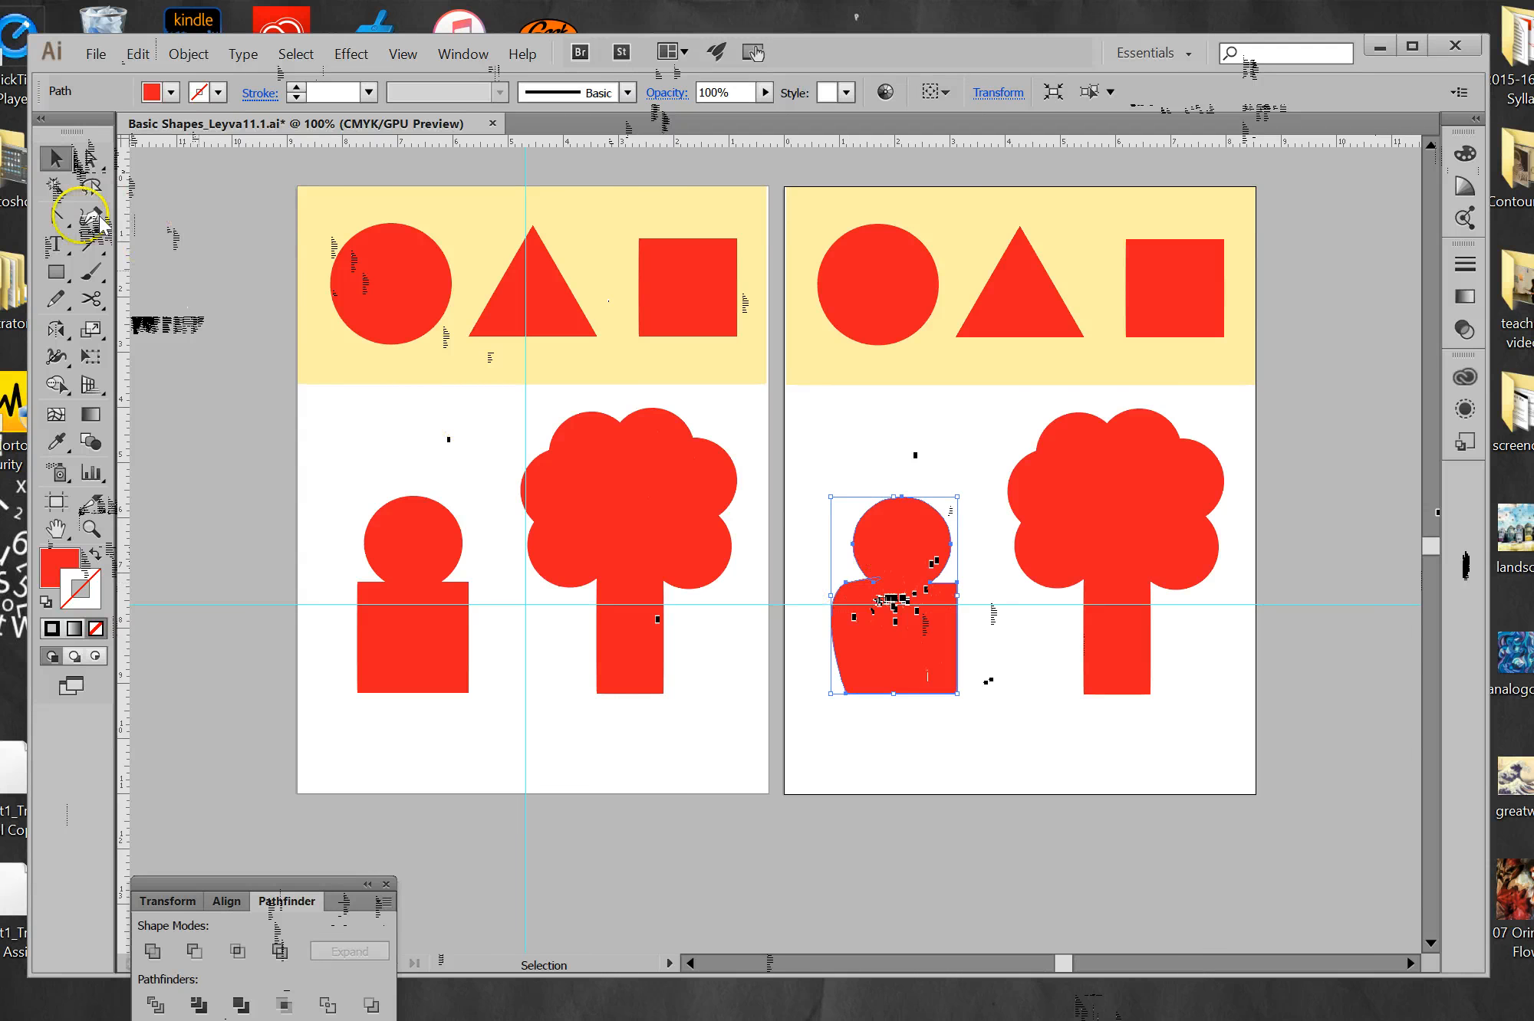
pyautogui.click(56, 216)
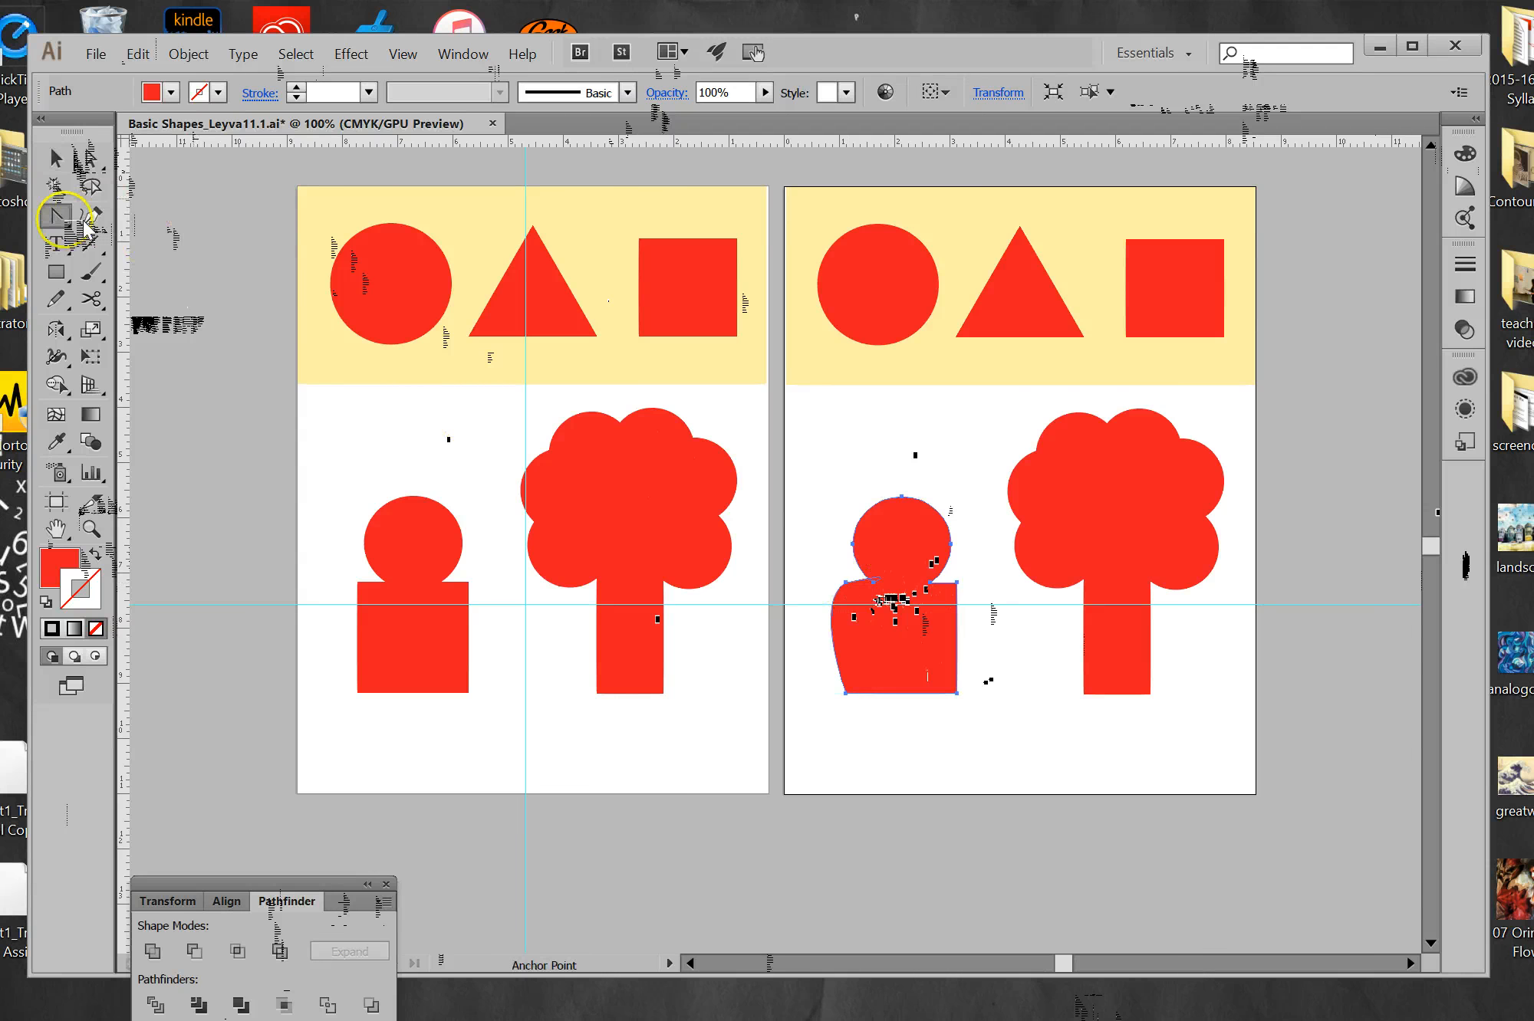
pyautogui.click(863, 582)
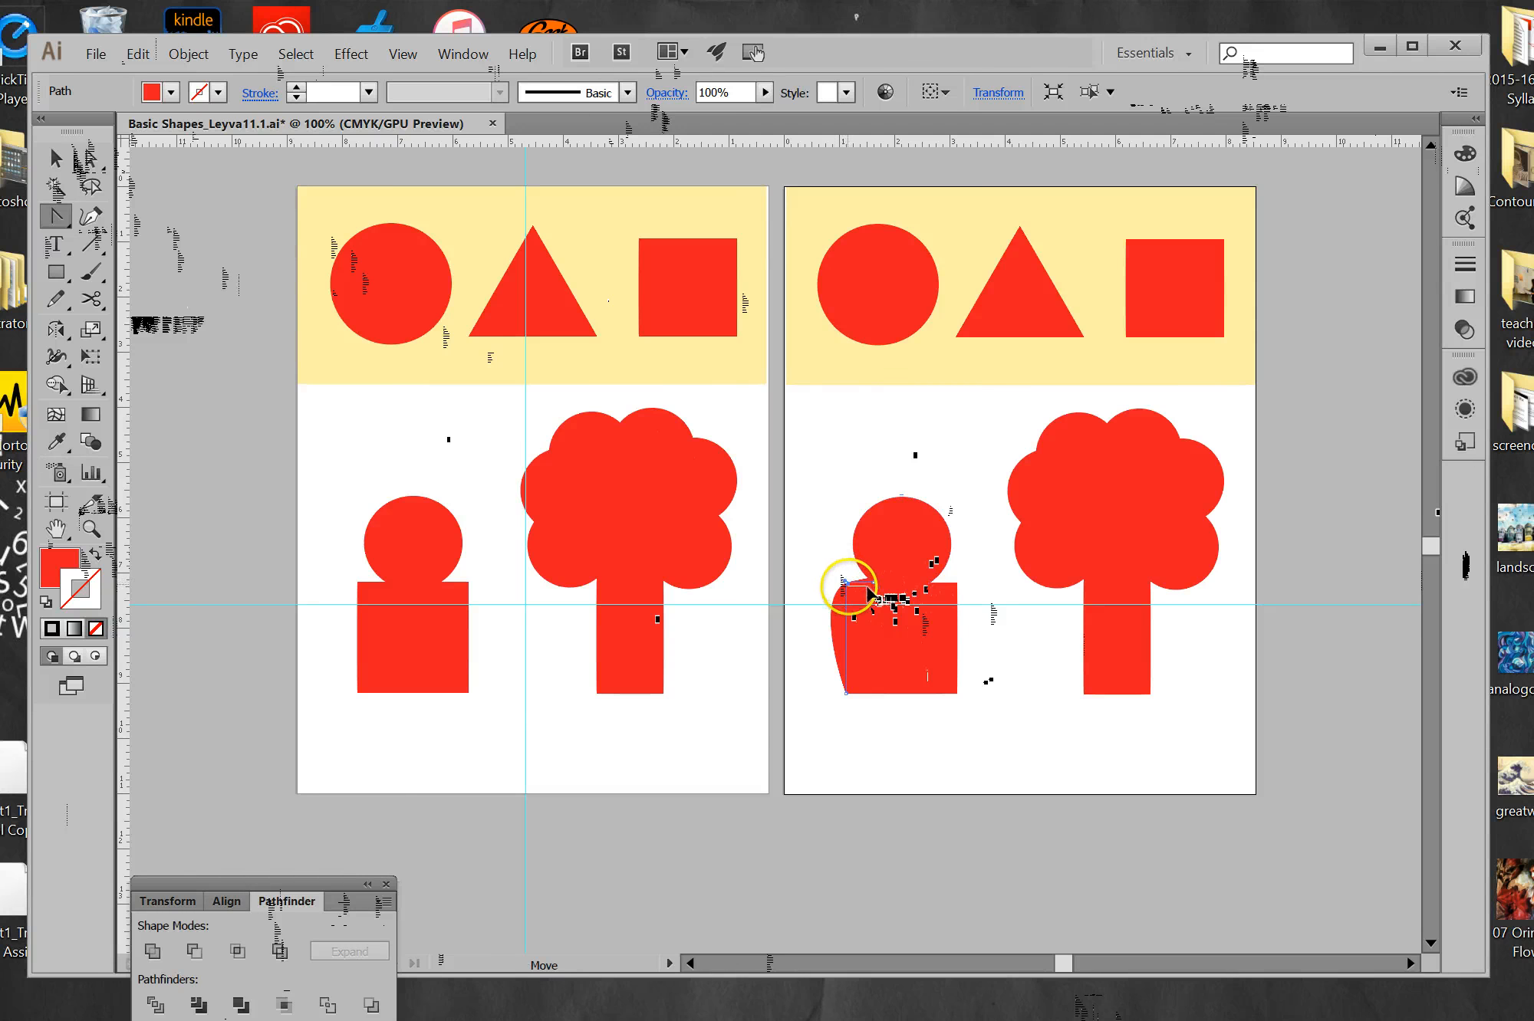
pyautogui.moveTo(849, 587)
pyautogui.mouseDown()
pyautogui.moveTo(827, 591)
pyautogui.moveTo(845, 628)
pyautogui.moveTo(813, 629)
pyautogui.moveTo(824, 596)
pyautogui.moveTo(833, 616)
pyautogui.mouseUp()
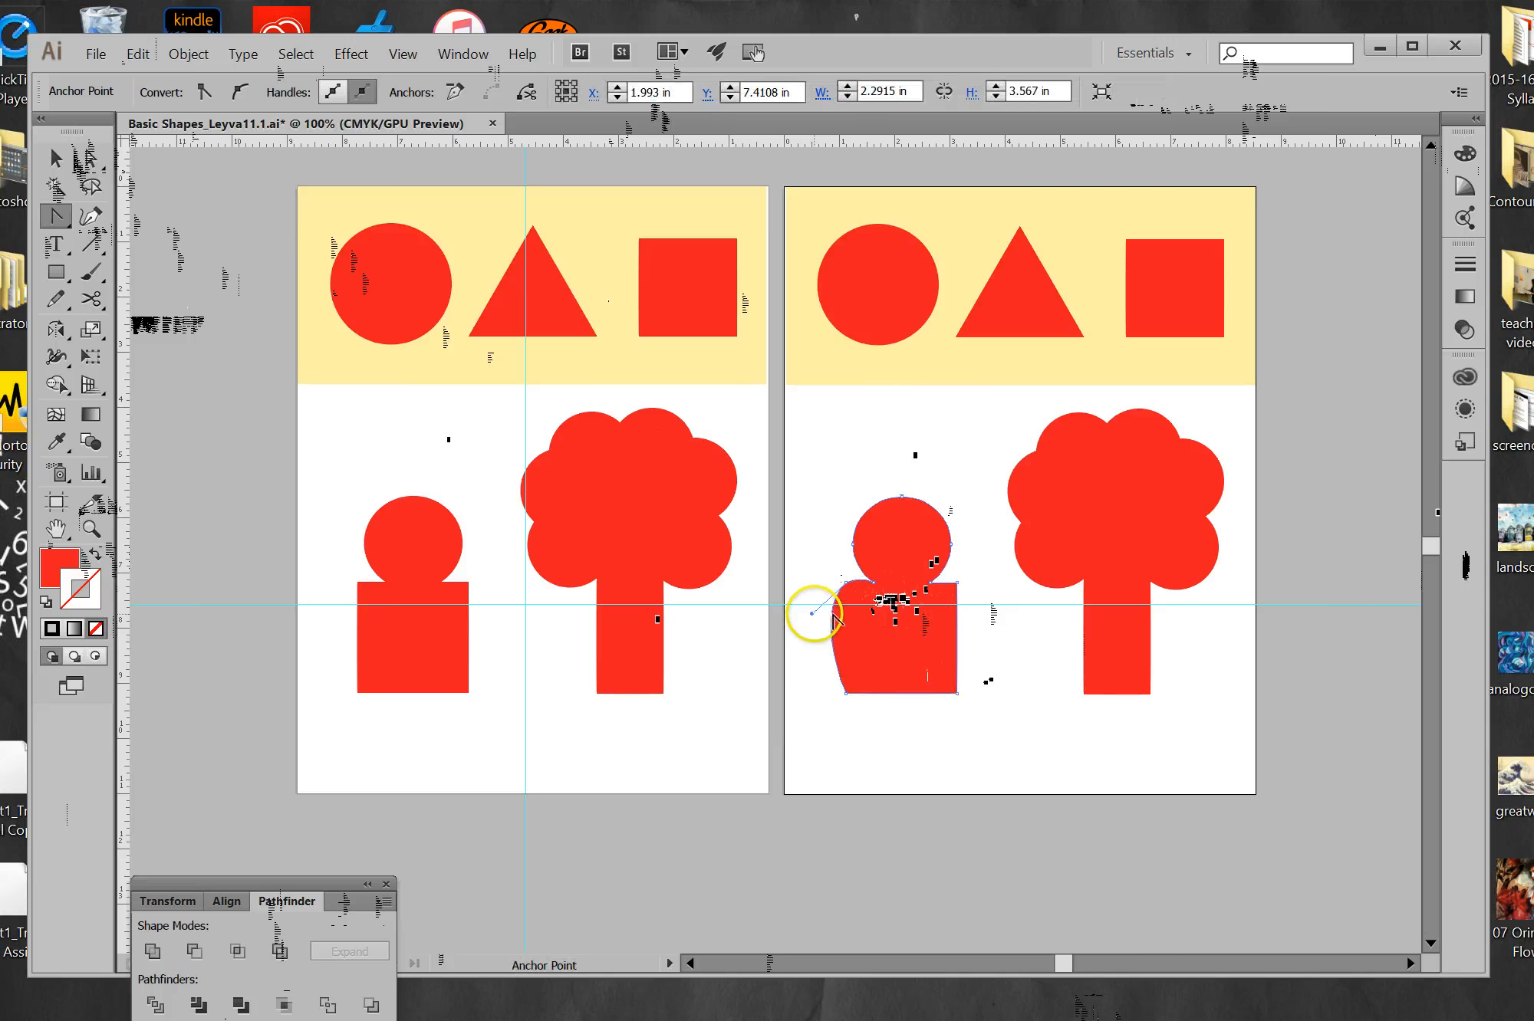
pyautogui.click(846, 582)
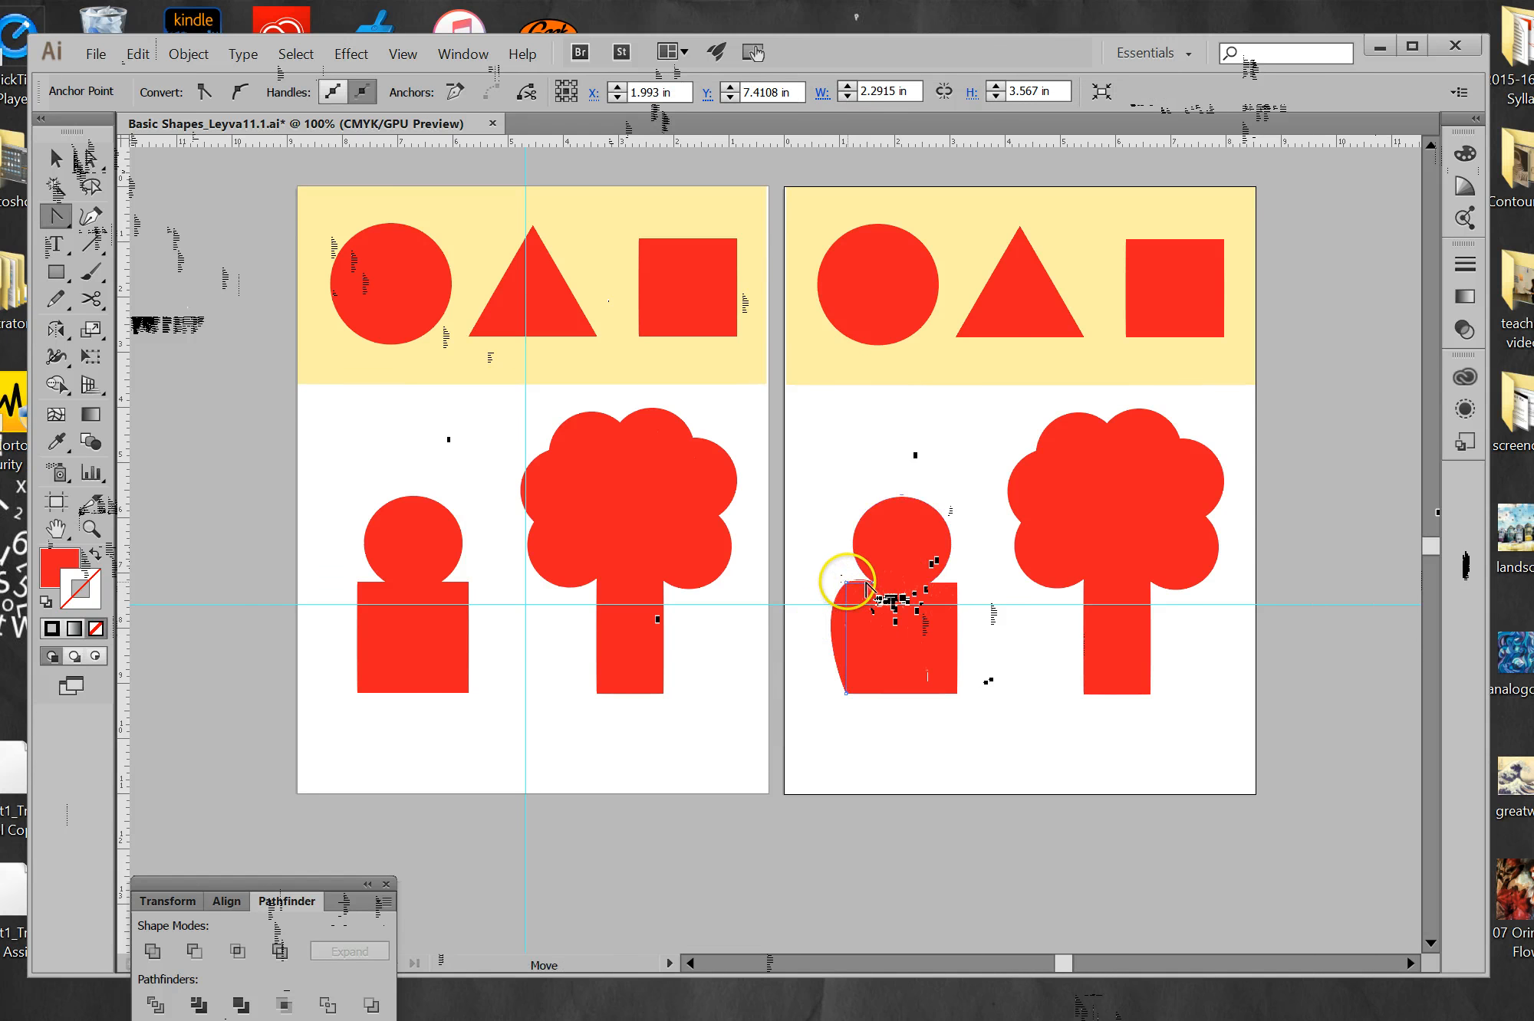
pyautogui.moveTo(866, 583); pyautogui.dragTo(833, 605)
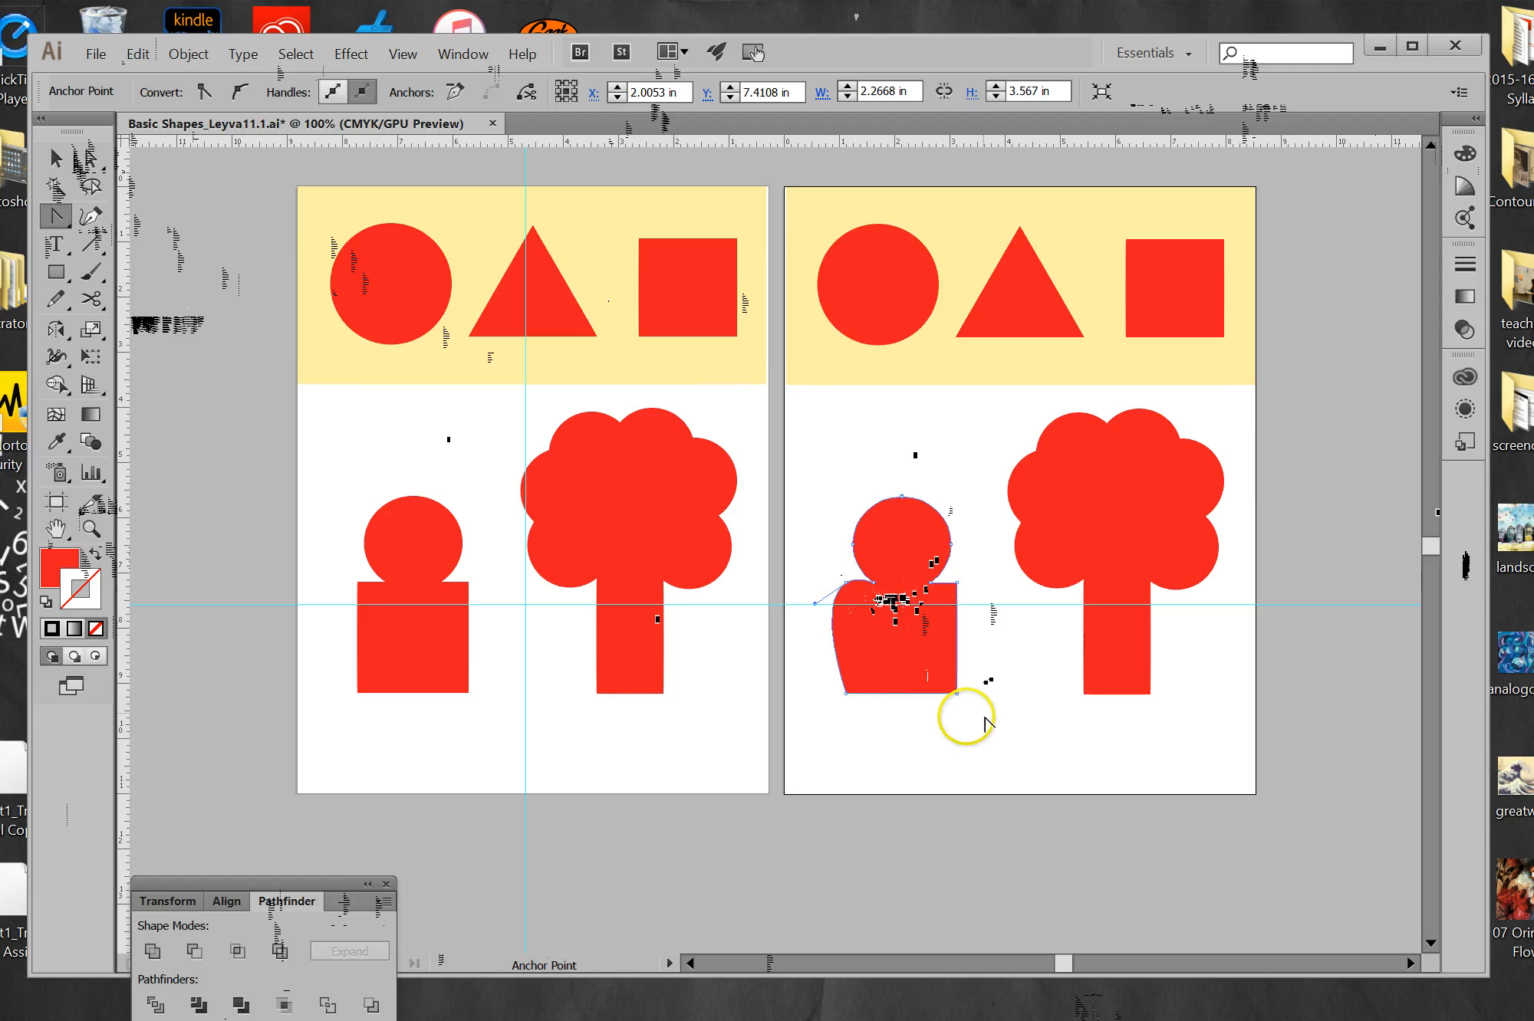
pyautogui.click(55, 158)
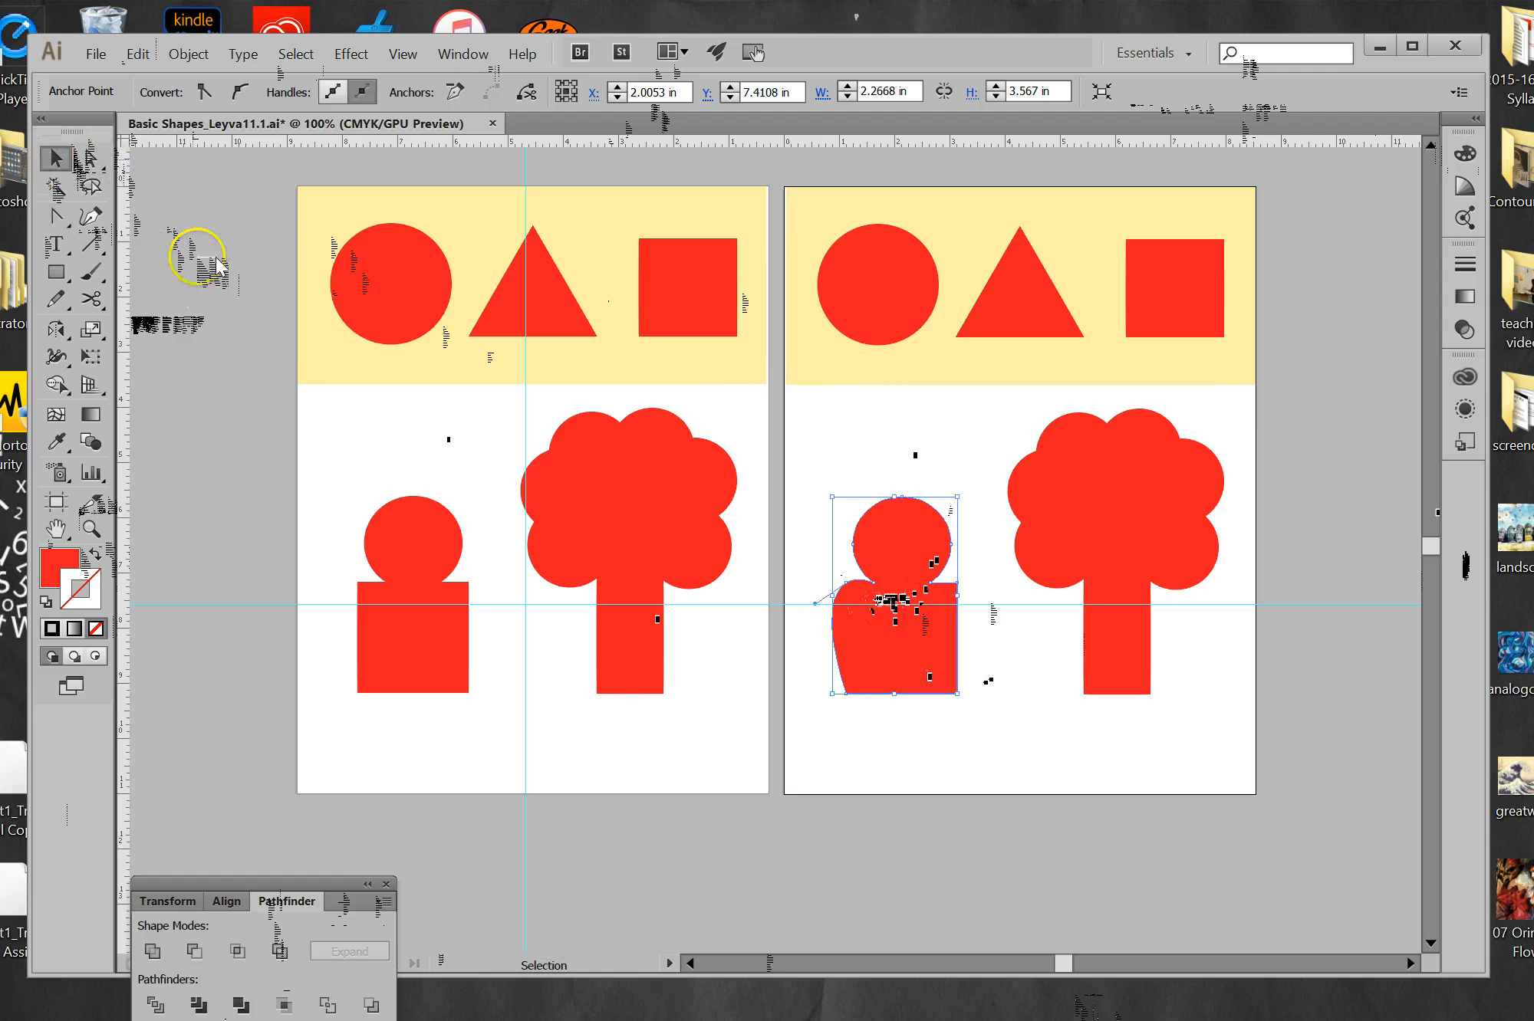
pyautogui.click(990, 766)
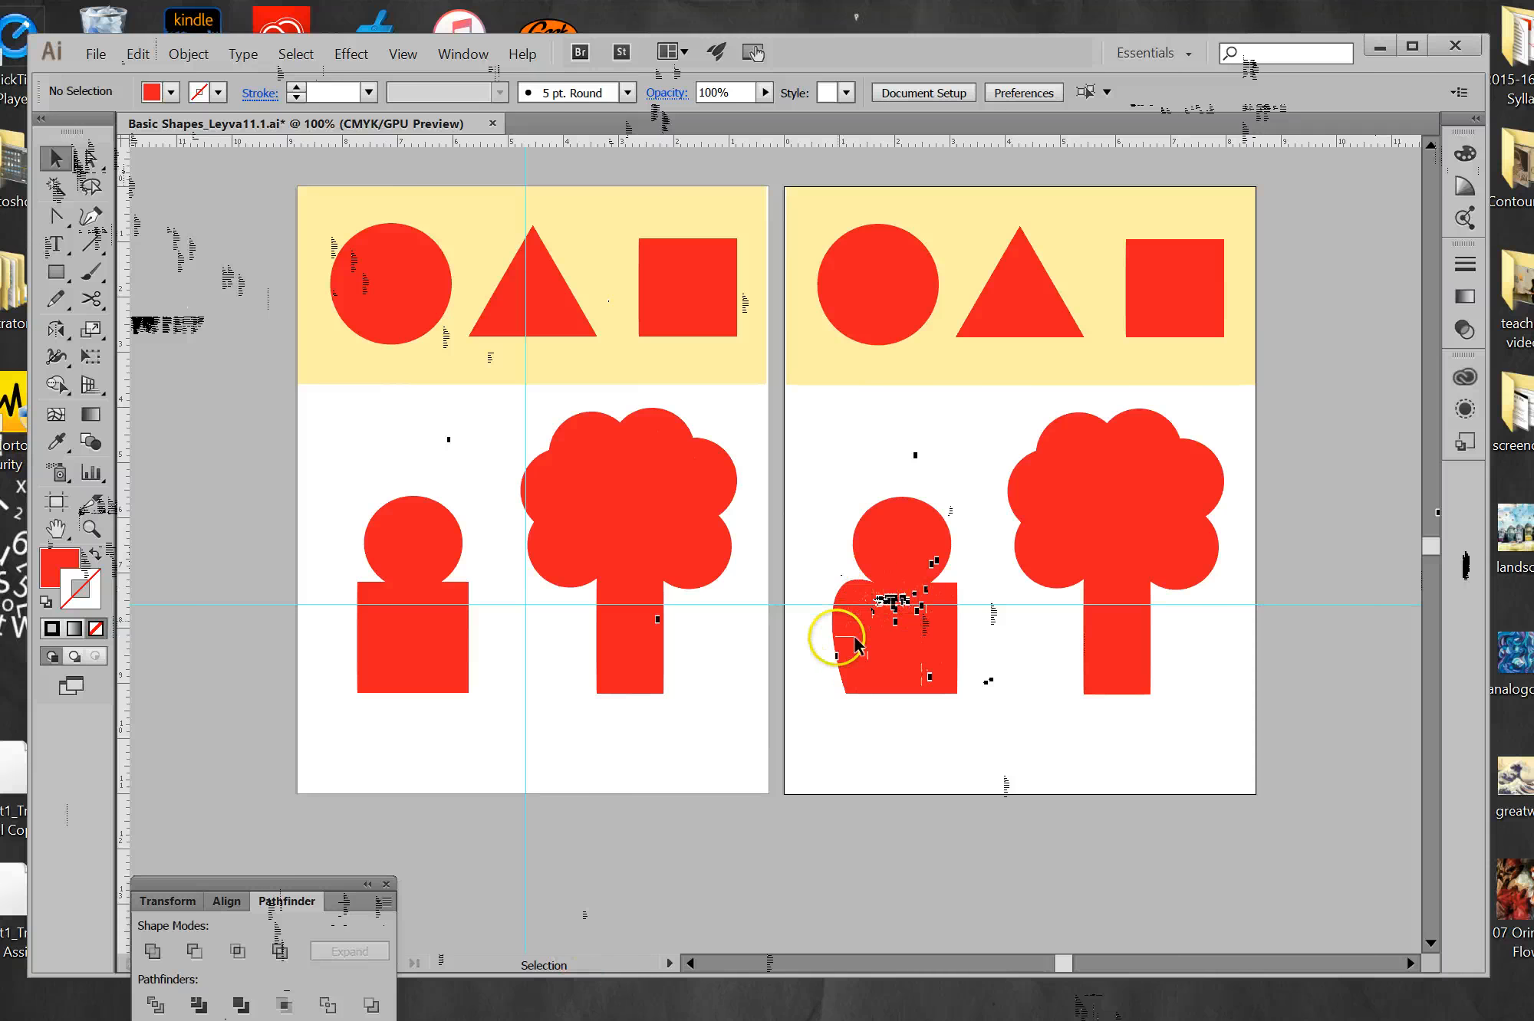
pyautogui.moveTo(872, 699)
pyautogui.mouseDown()
pyautogui.moveTo(856, 630)
pyautogui.moveTo(862, 598)
pyautogui.moveTo(893, 586)
pyautogui.moveTo(893, 547)
pyautogui.moveTo(861, 554)
pyautogui.moveTo(847, 652)
pyautogui.mouseUp()
pyautogui.moveTo(996, 566); pyautogui.dragTo(862, 585)
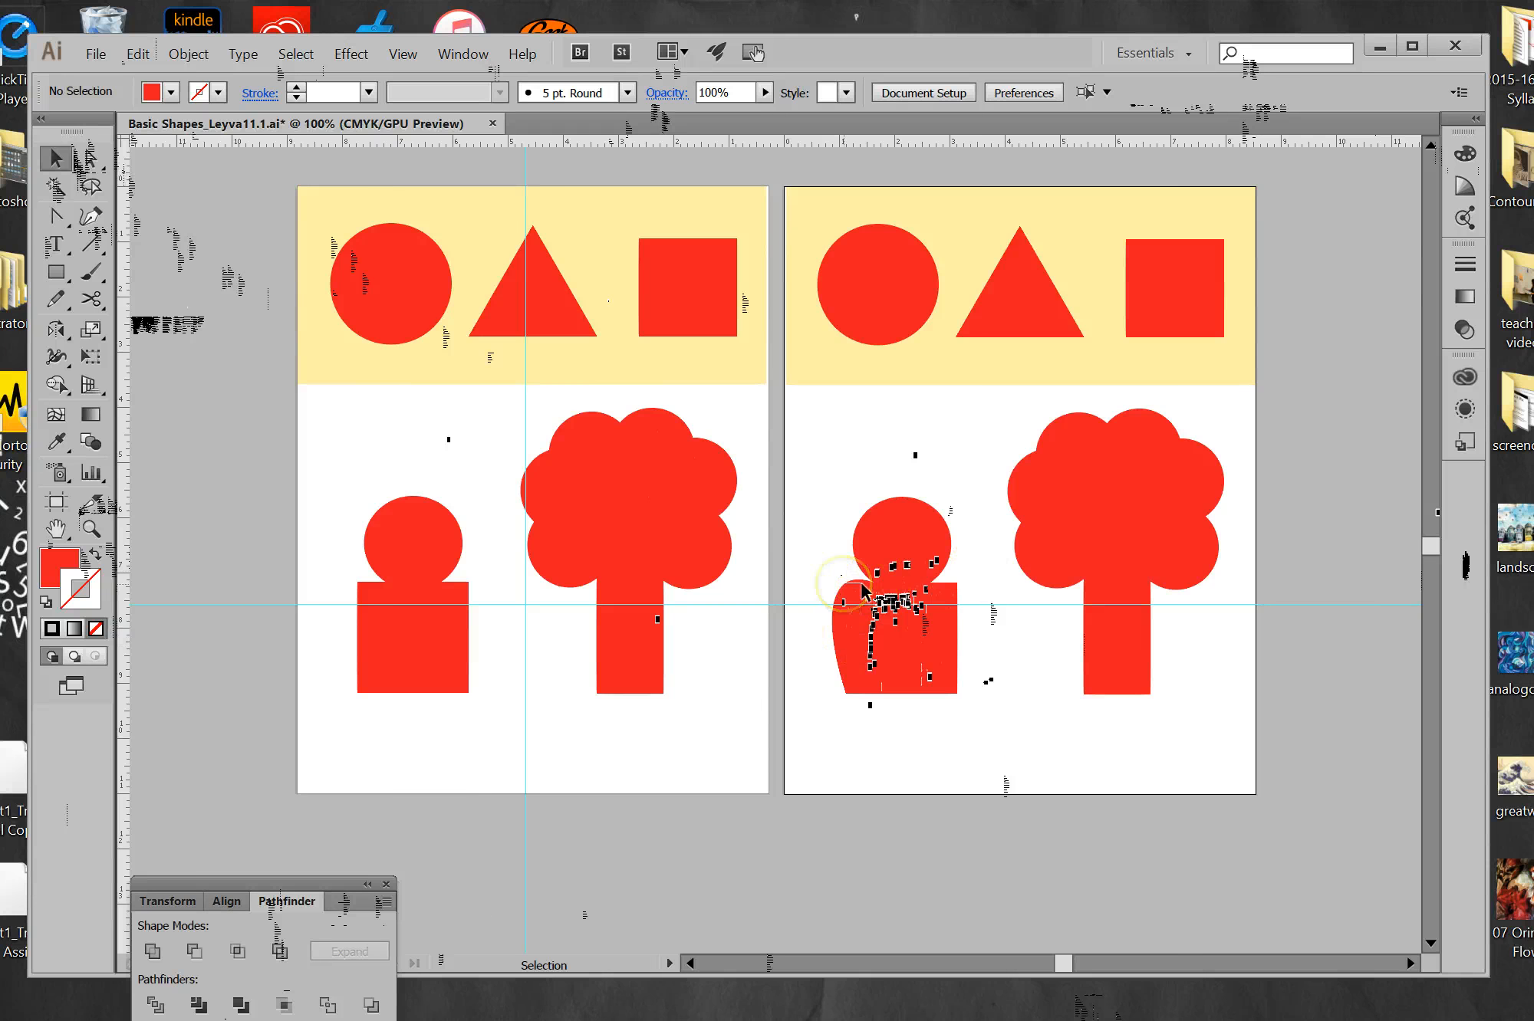
pyautogui.moveTo(891, 510)
pyautogui.mouseDown()
pyautogui.moveTo(920, 471)
pyautogui.moveTo(919, 712)
pyautogui.moveTo(886, 659)
pyautogui.moveTo(855, 659)
pyautogui.moveTo(968, 594)
pyautogui.mouseUp()
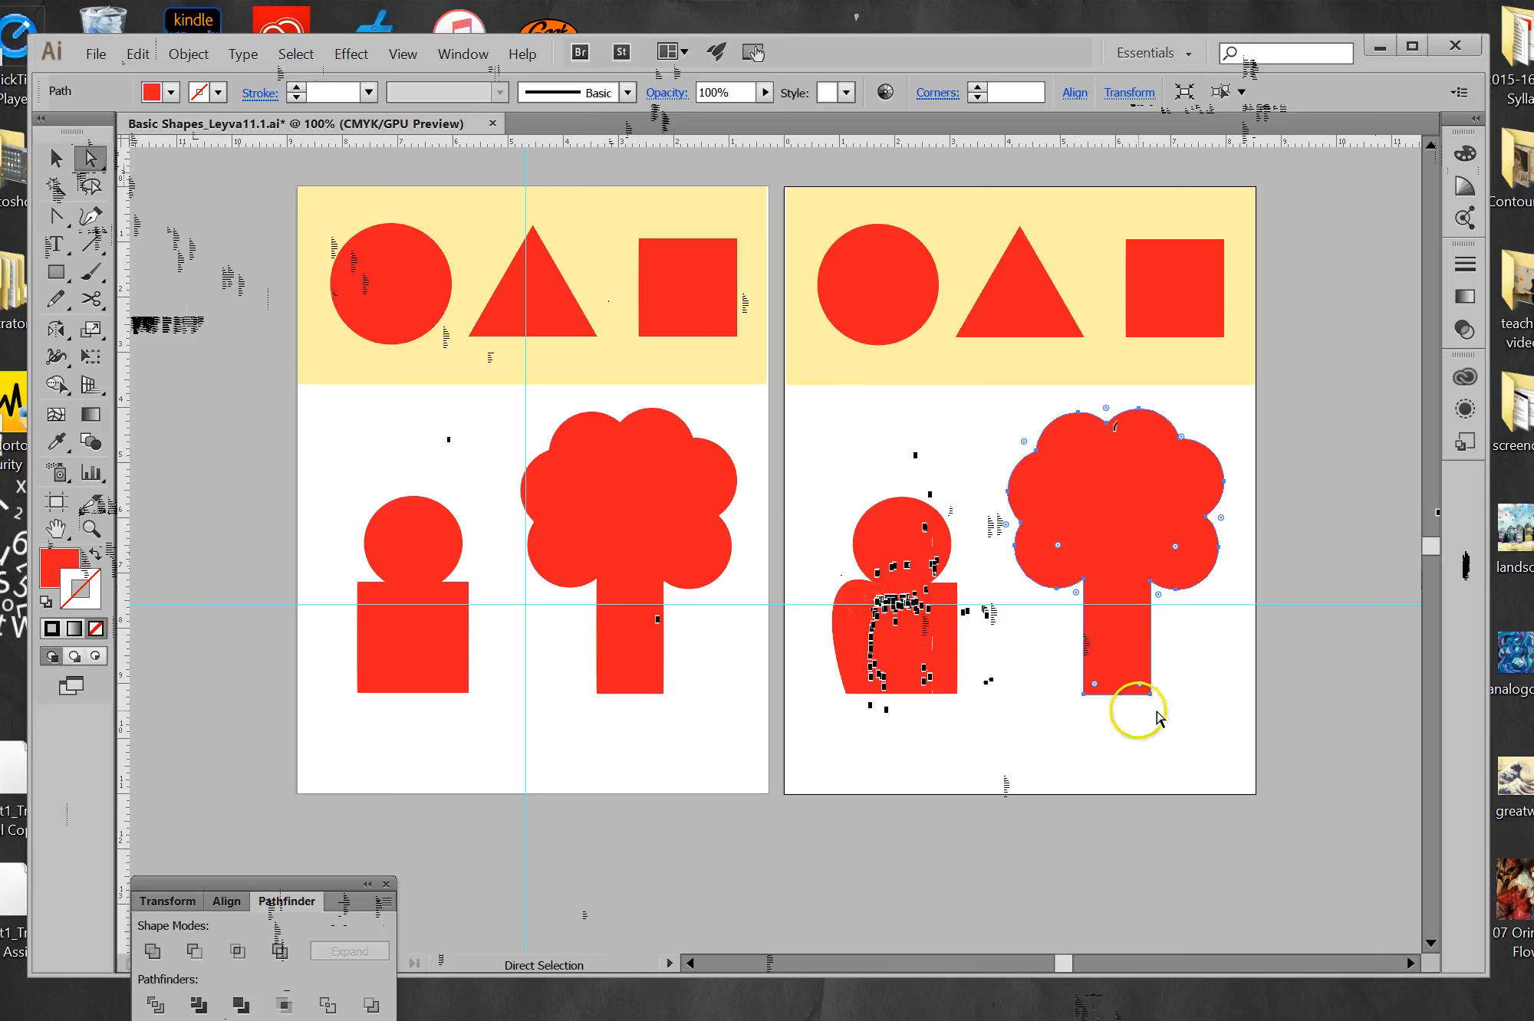
# Add one anchor point midway along each side of the copied tree's trunk with the Add Anchor Point tool.
pyautogui.click(87, 223)
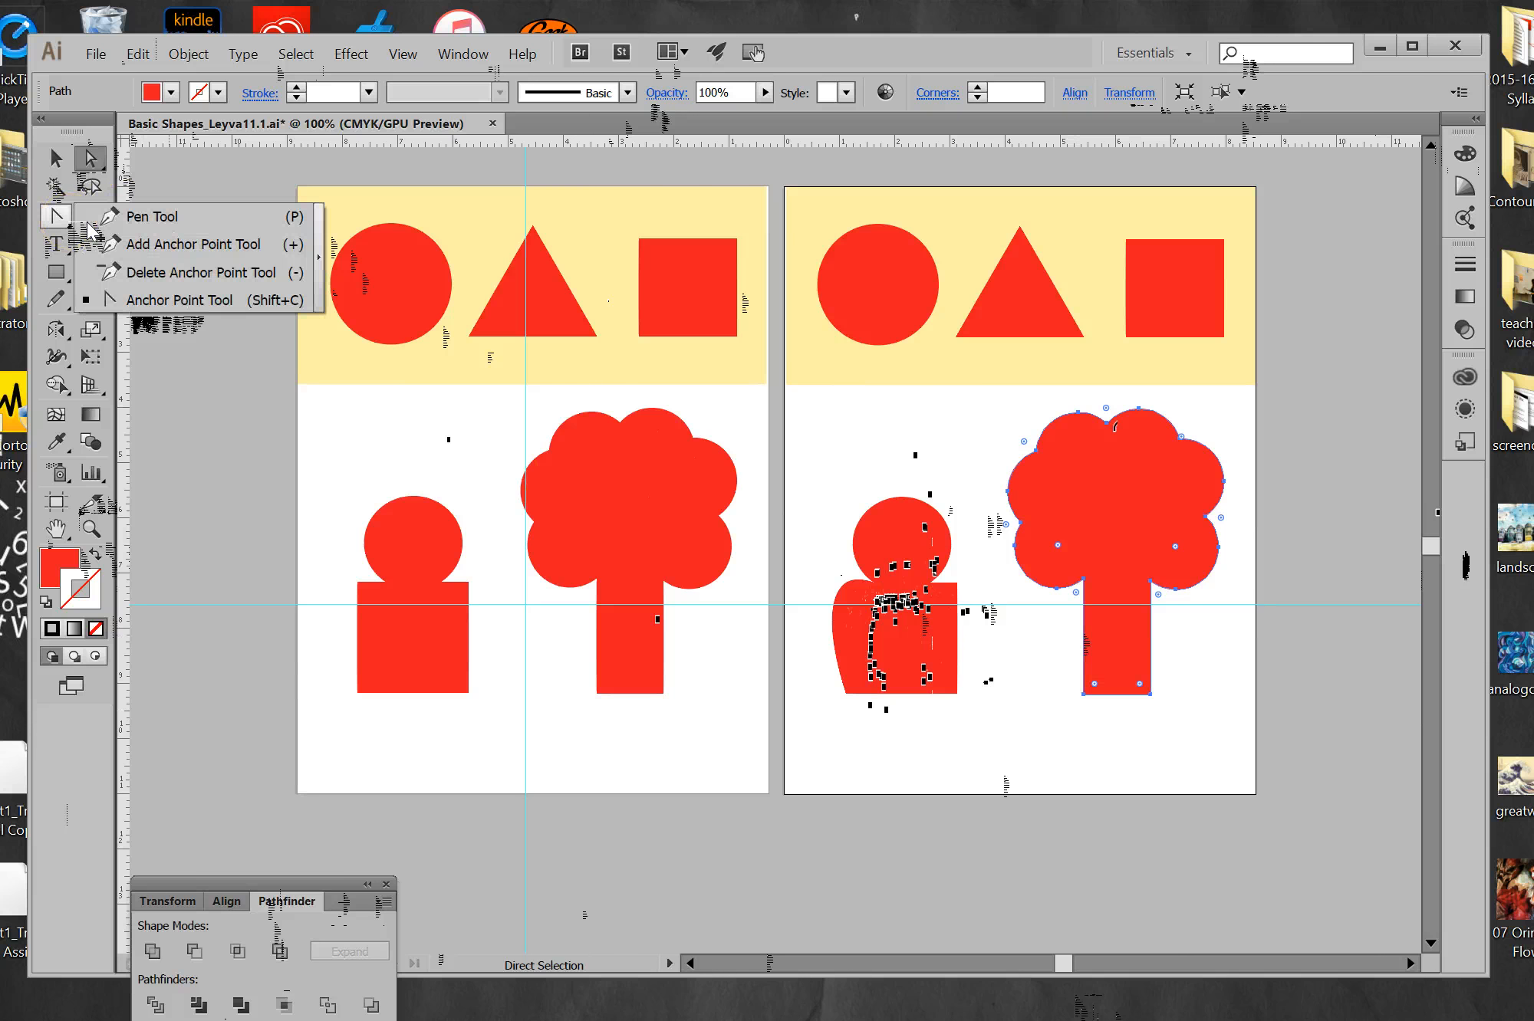
pyautogui.click(208, 246)
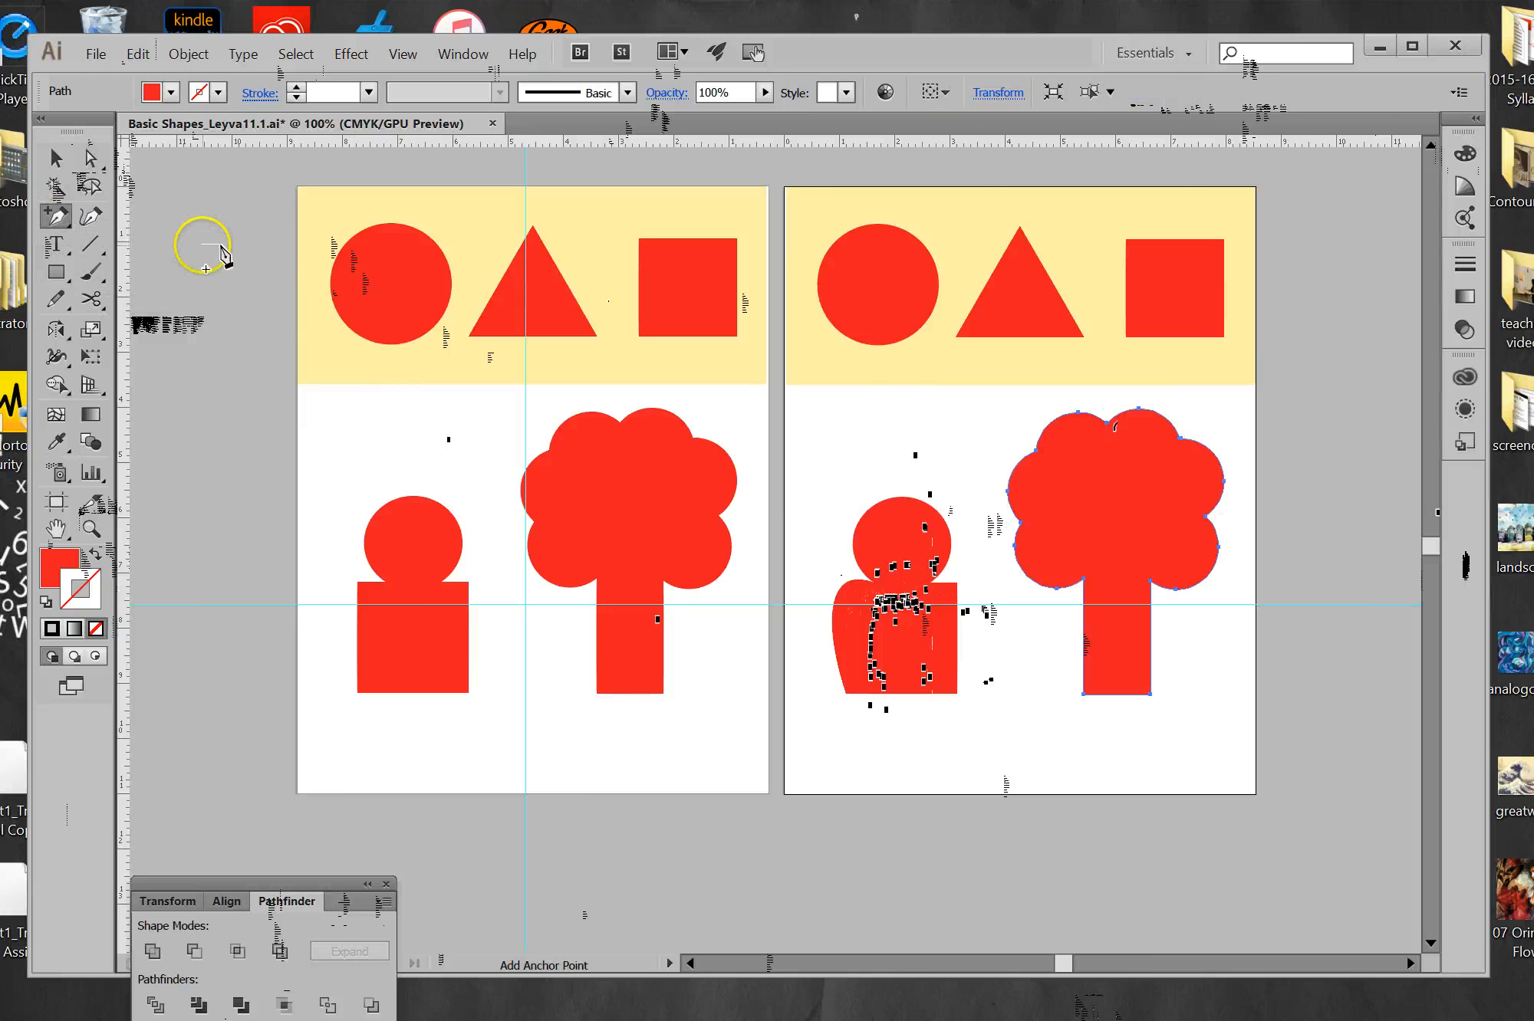
pyautogui.click(1087, 648)
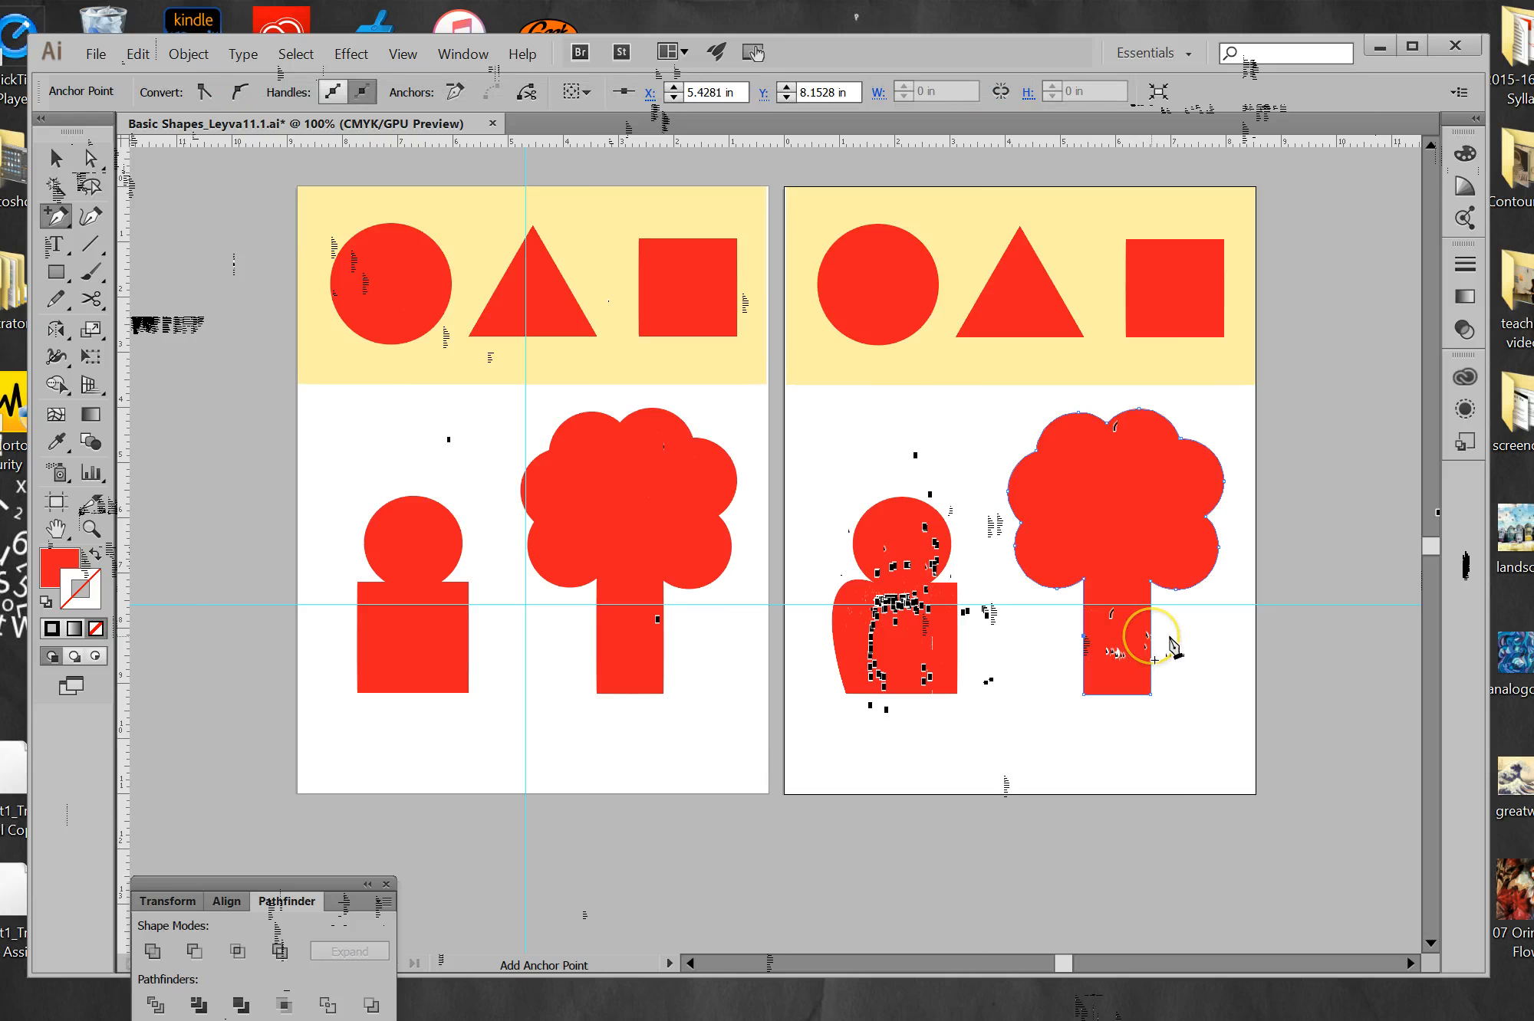
pyautogui.click(1149, 635)
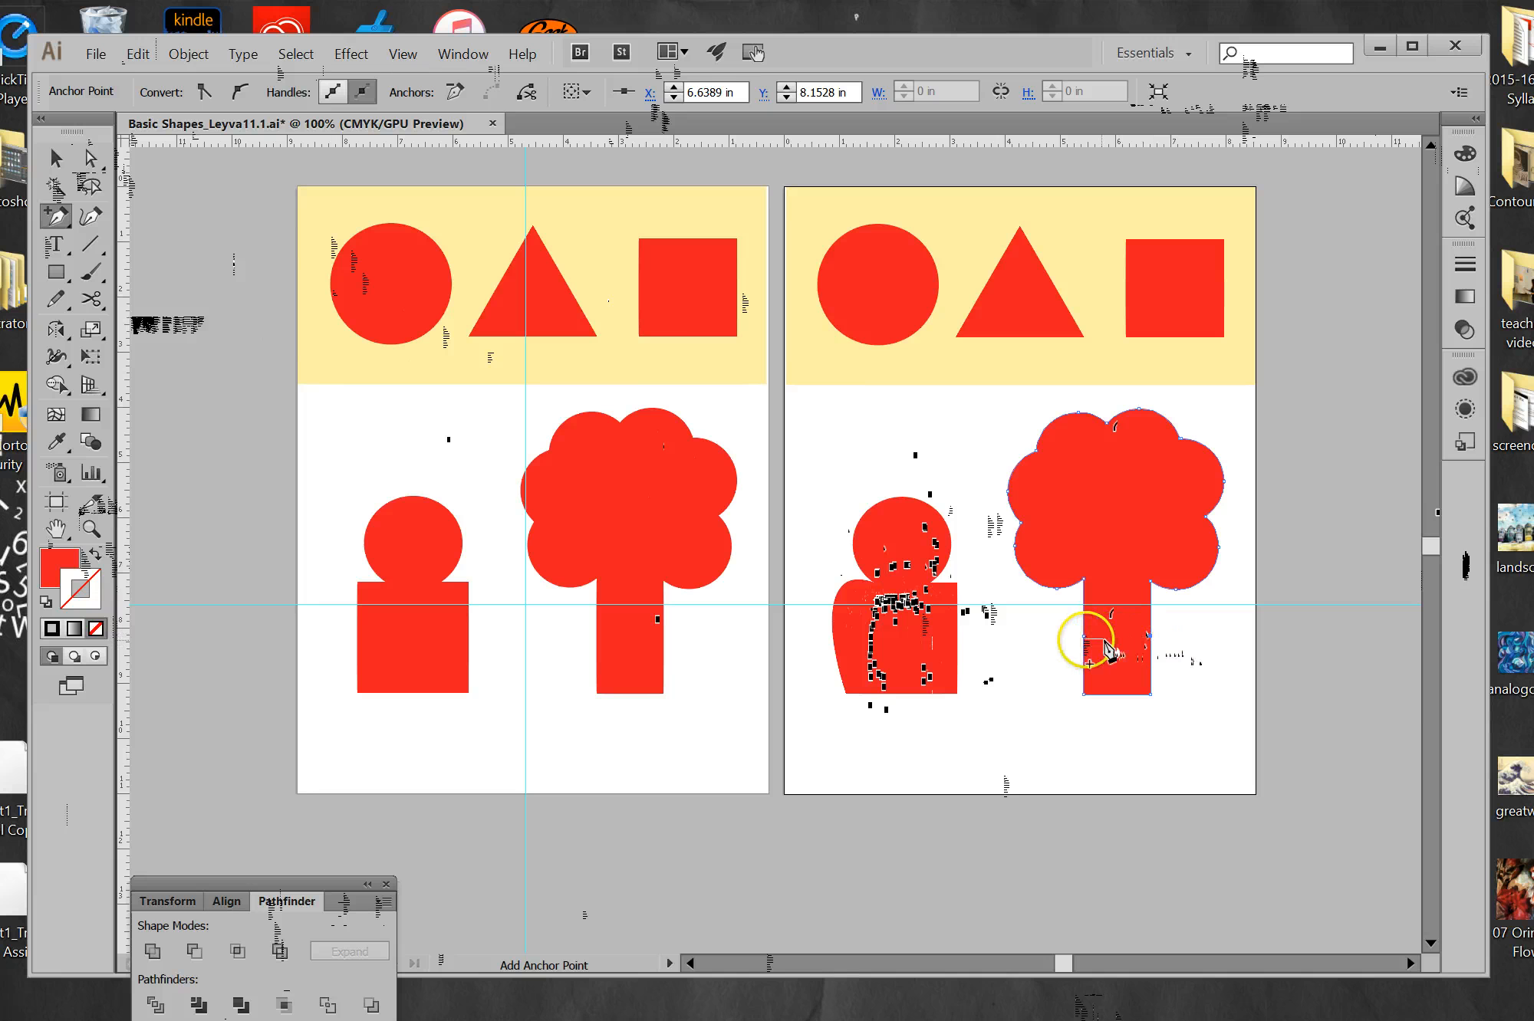
# Move both midway trunk points of the copied tree inward with the Direct Selection tool to narrow the trunk.
pyautogui.click(91, 158)
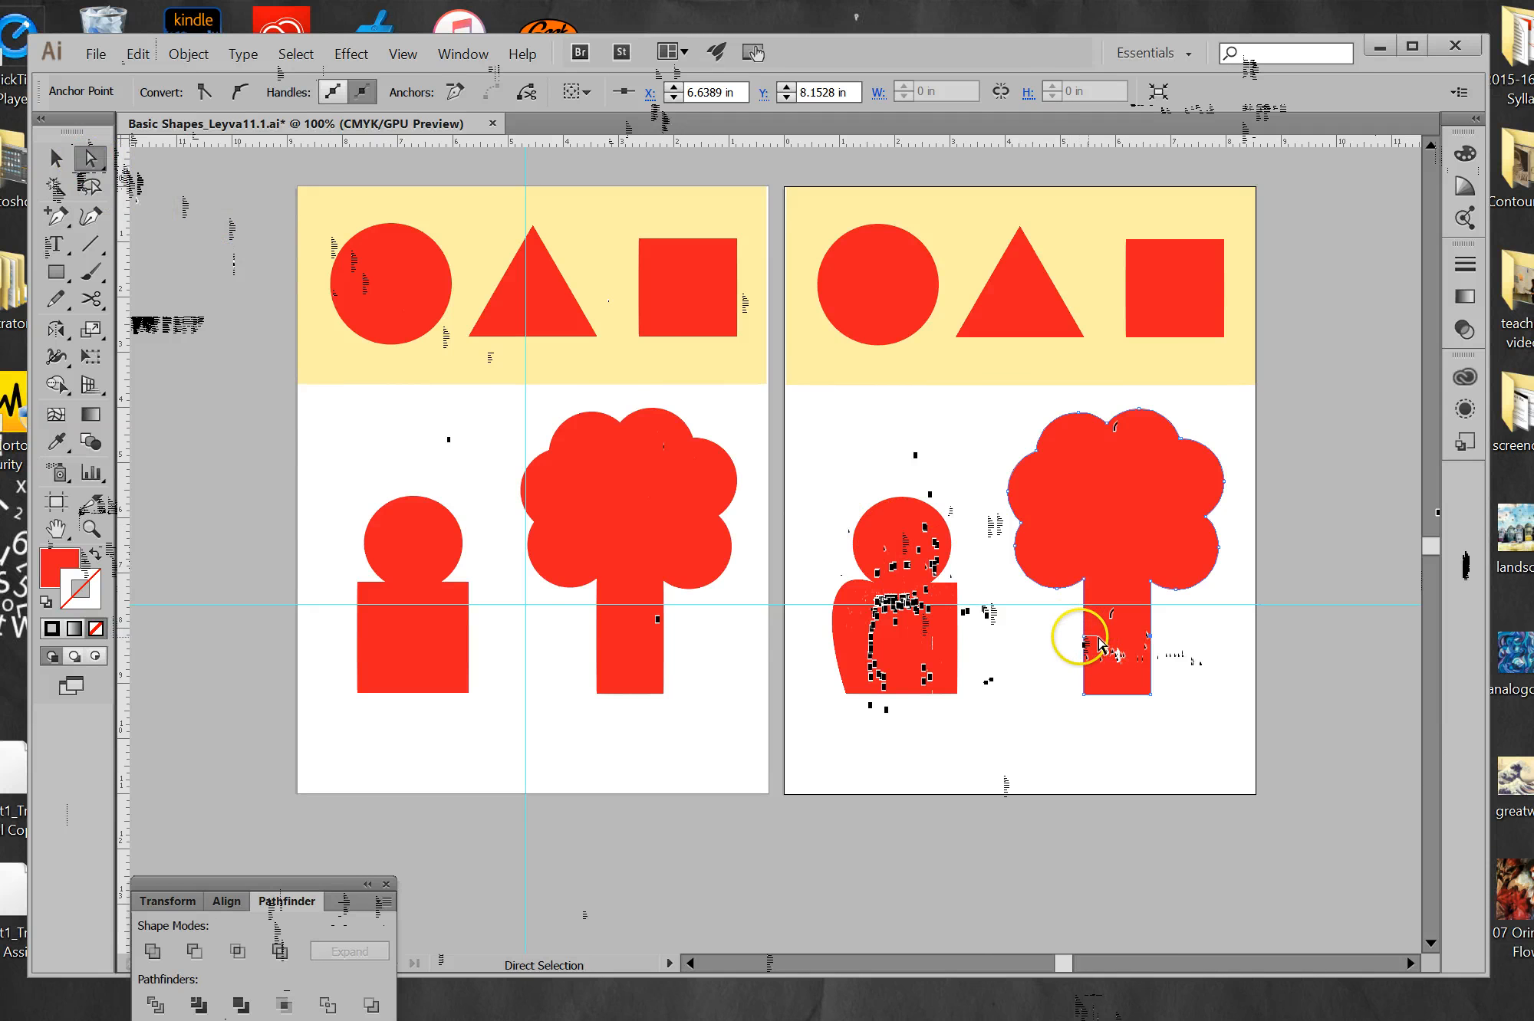
pyautogui.moveTo(1101, 638); pyautogui.dragTo(1154, 638)
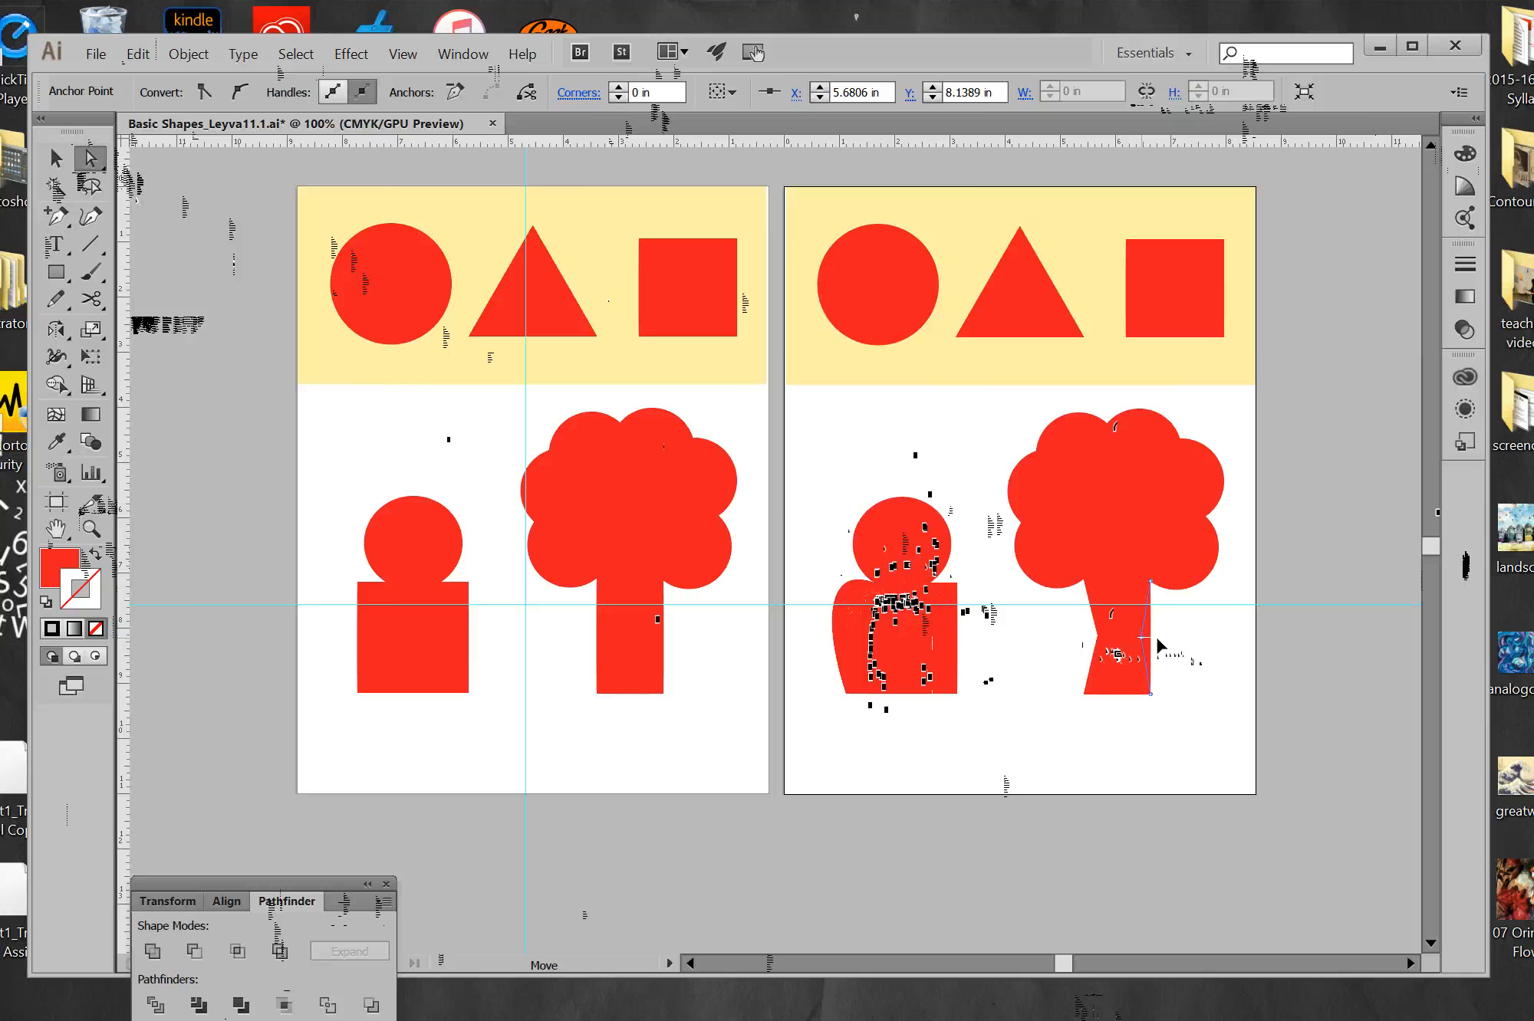
pyautogui.moveTo(1157, 638); pyautogui.dragTo(1155, 636)
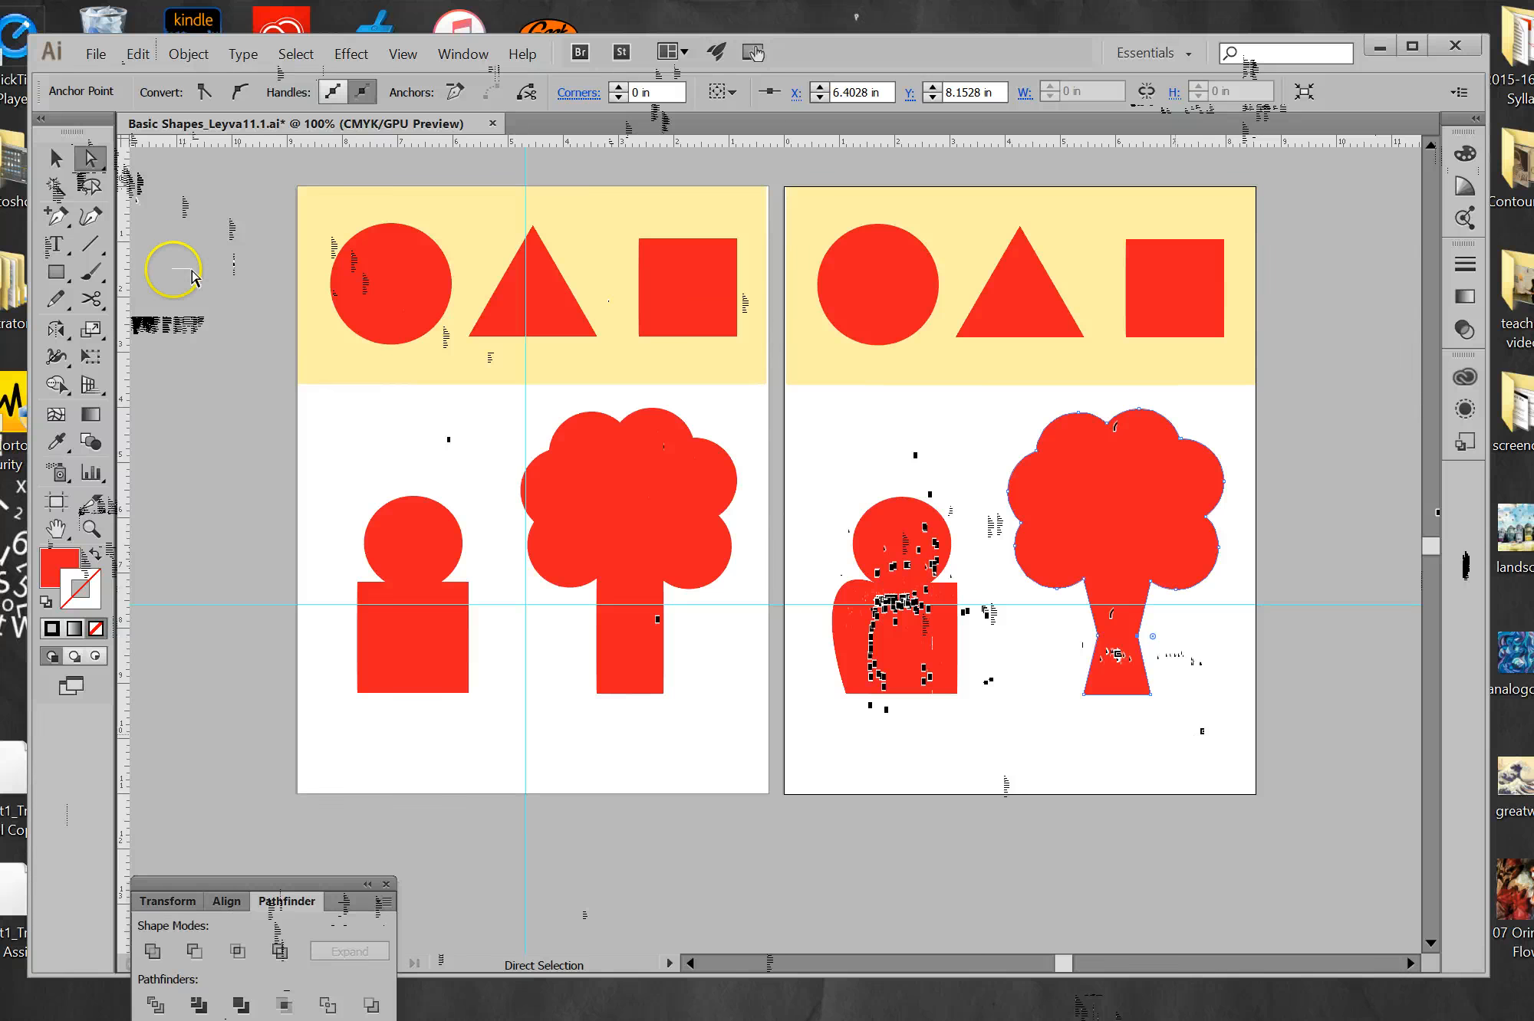
# Convert both inner trunk points of the copied tree into smooth curves with the Anchor Point tool, and deselect the tree.
pyautogui.click(55, 215)
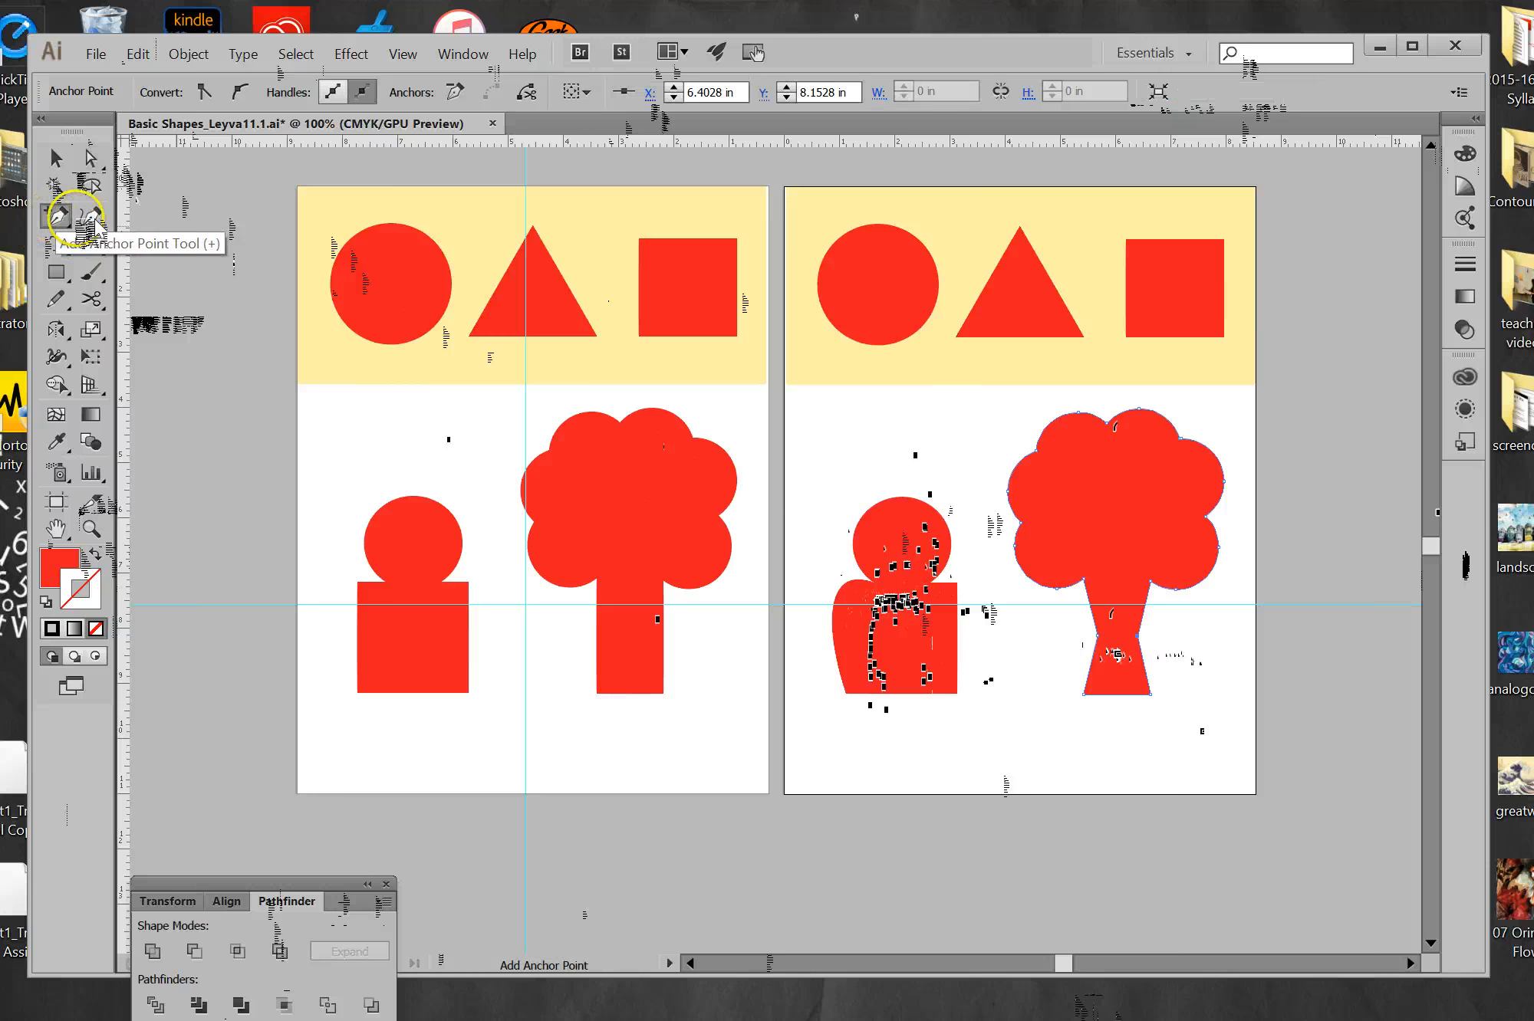
pyautogui.click(86, 229)
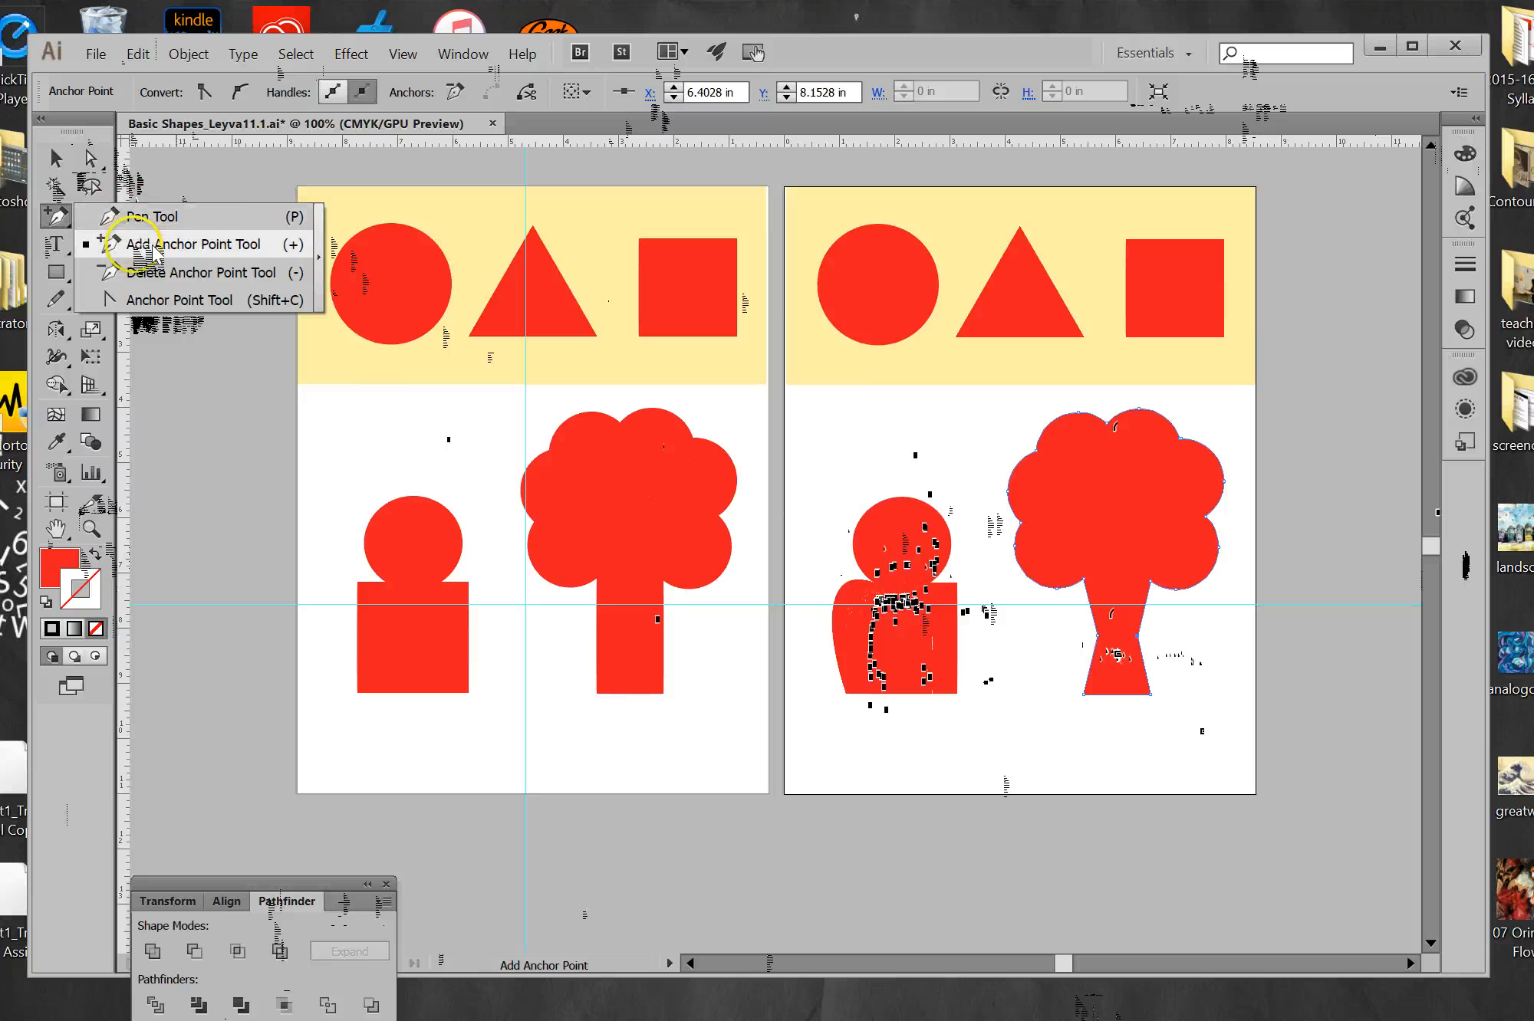
pyautogui.click(168, 300)
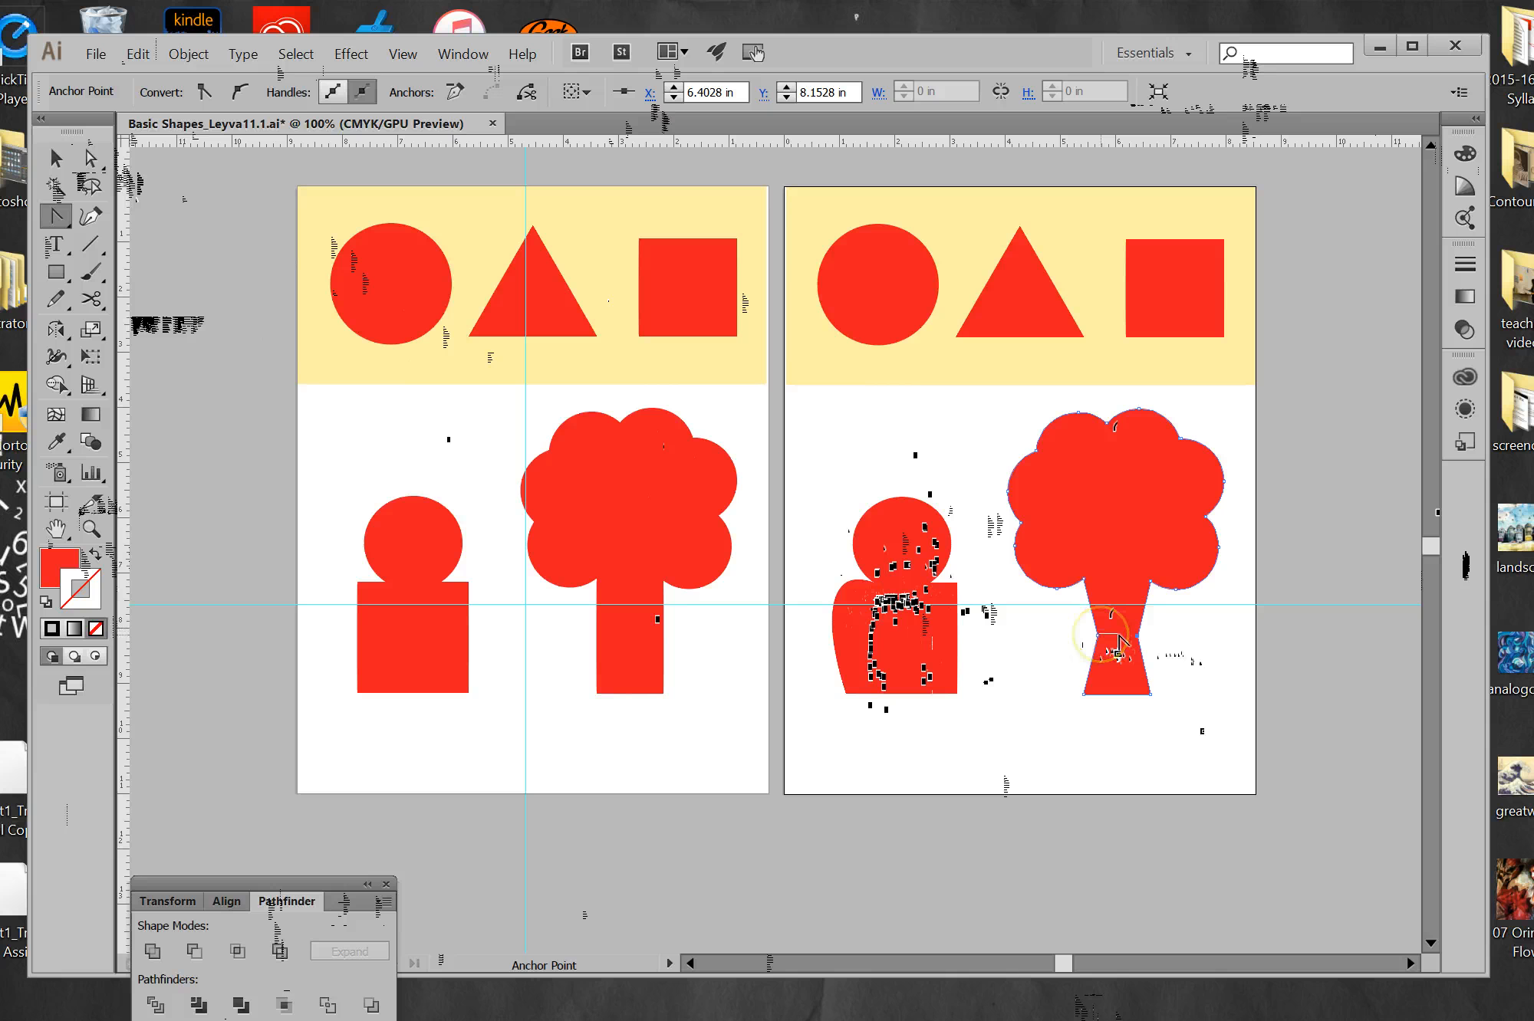
pyautogui.moveTo(1099, 634); pyautogui.dragTo(1096, 687)
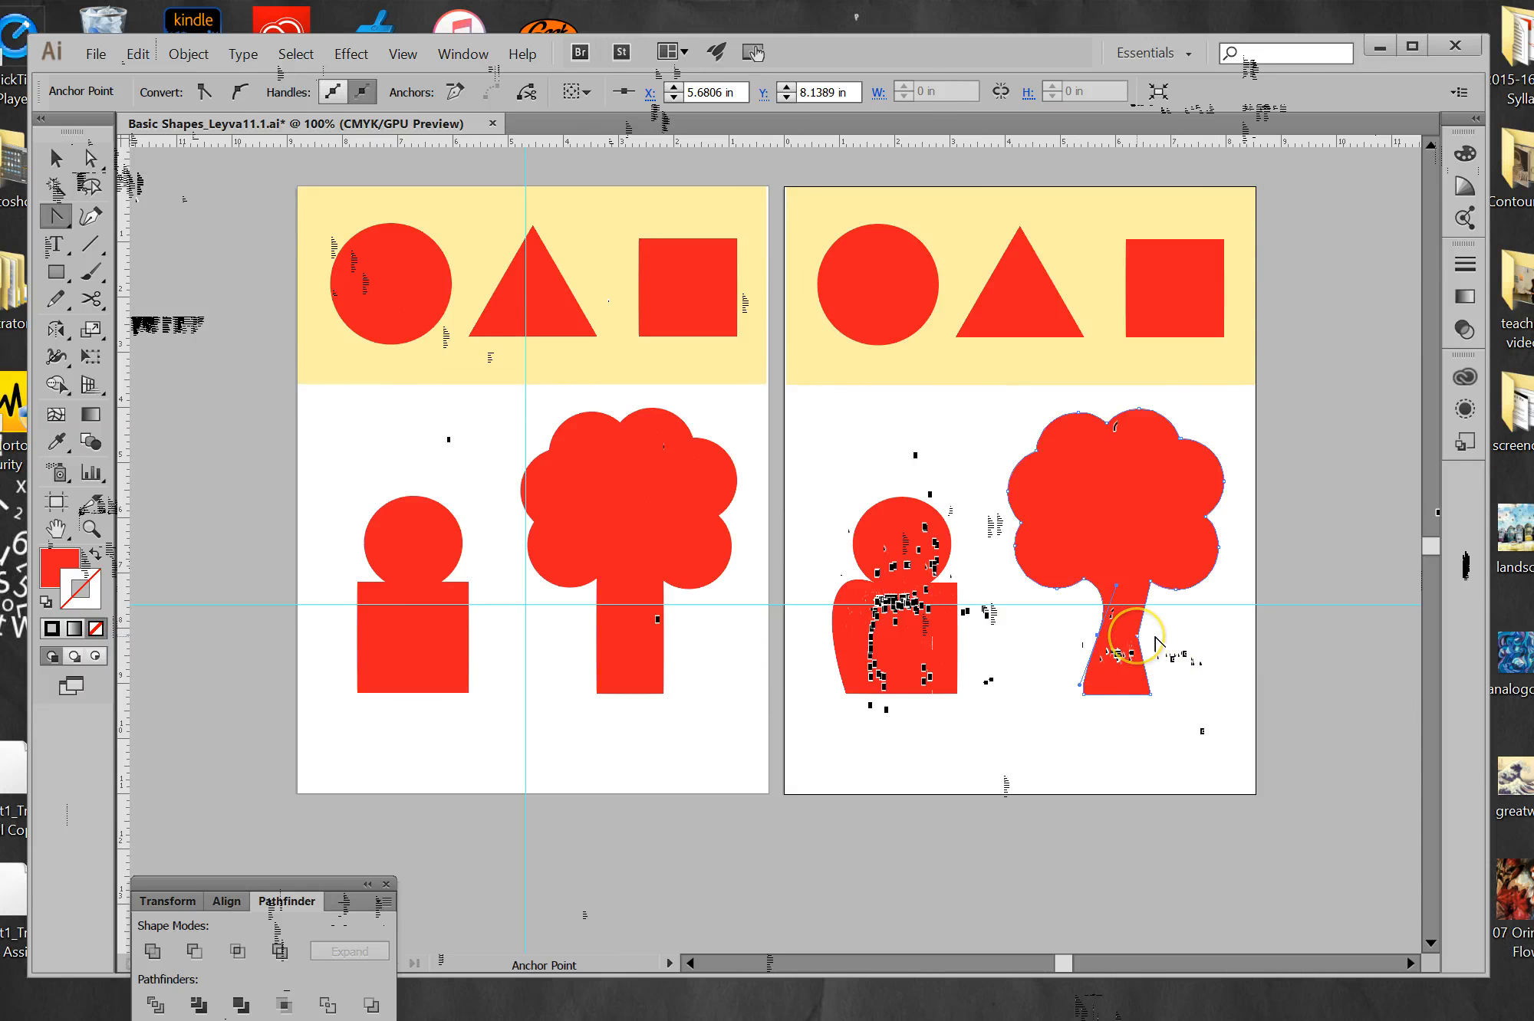
pyautogui.moveTo(1157, 641)
pyautogui.mouseDown()
pyautogui.moveTo(1171, 656)
pyautogui.moveTo(1130, 644)
pyautogui.mouseUp()
pyautogui.moveTo(1127, 648); pyautogui.dragTo(1143, 616)
pyautogui.click(1196, 717)
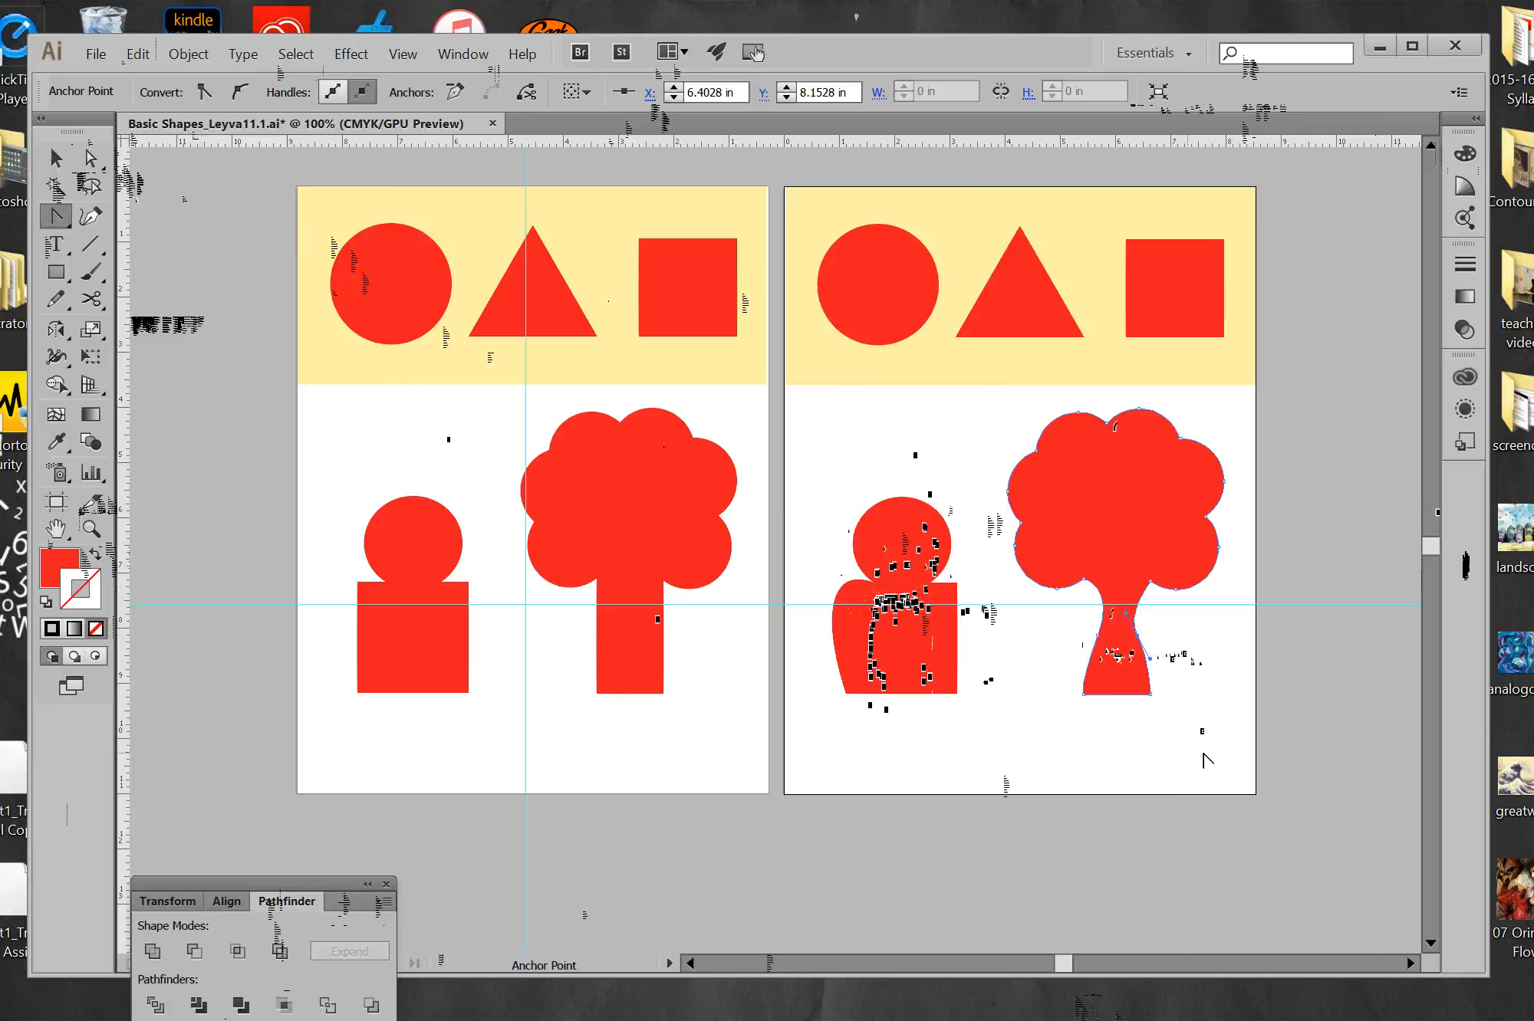
pyautogui.click(56, 158)
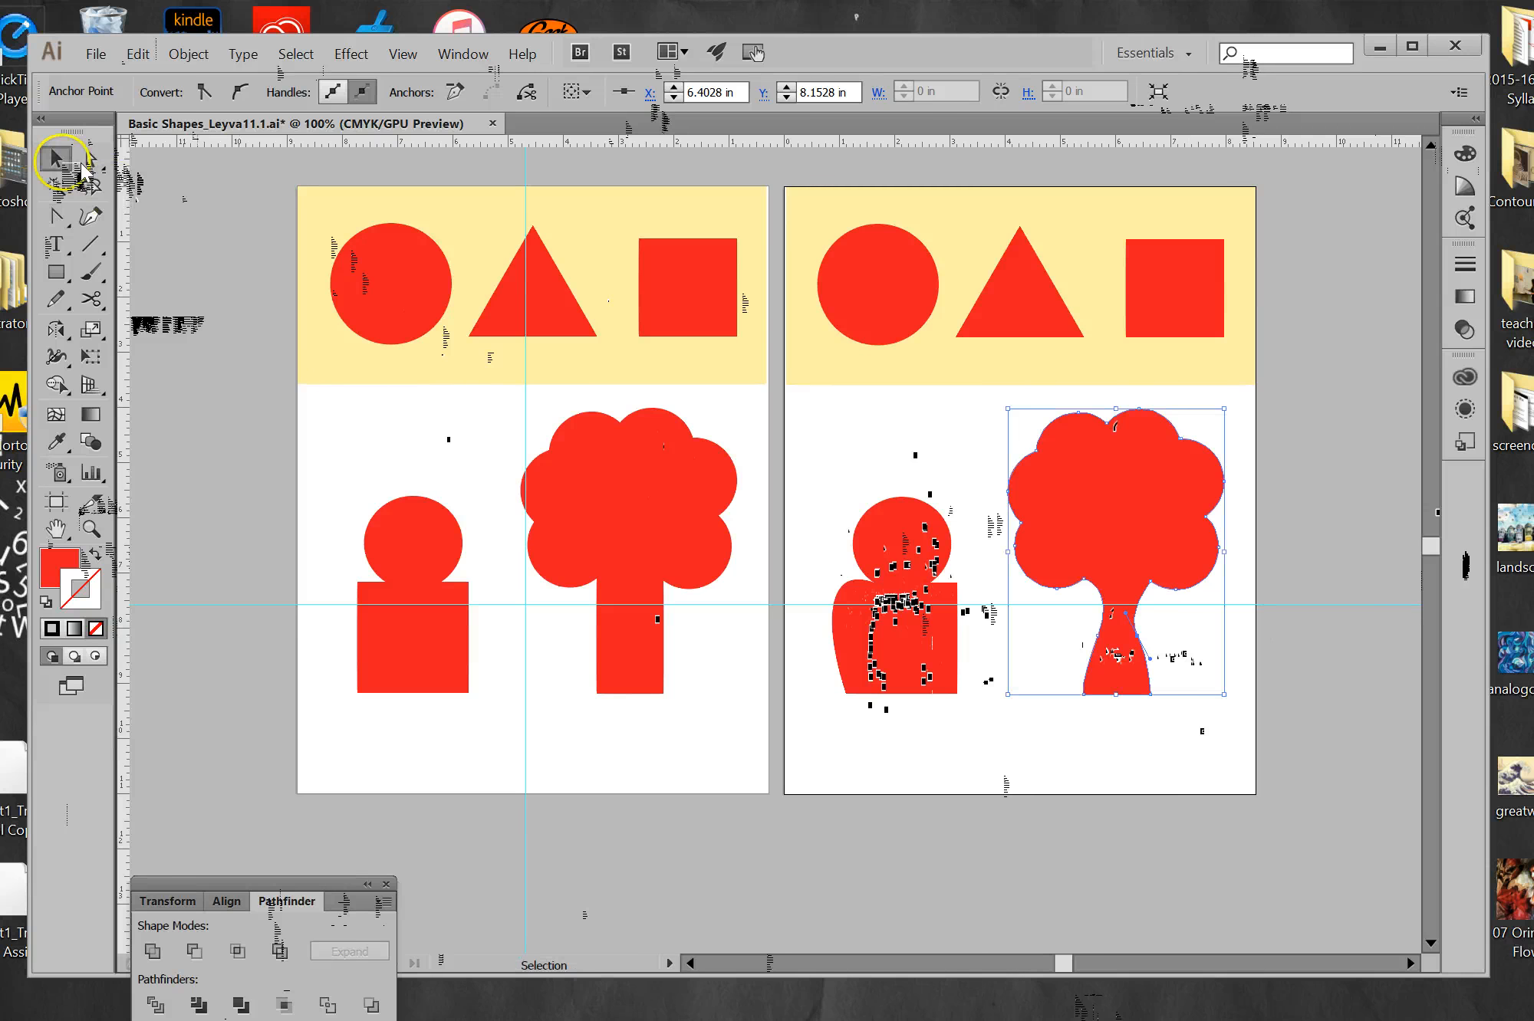
pyautogui.click(1201, 765)
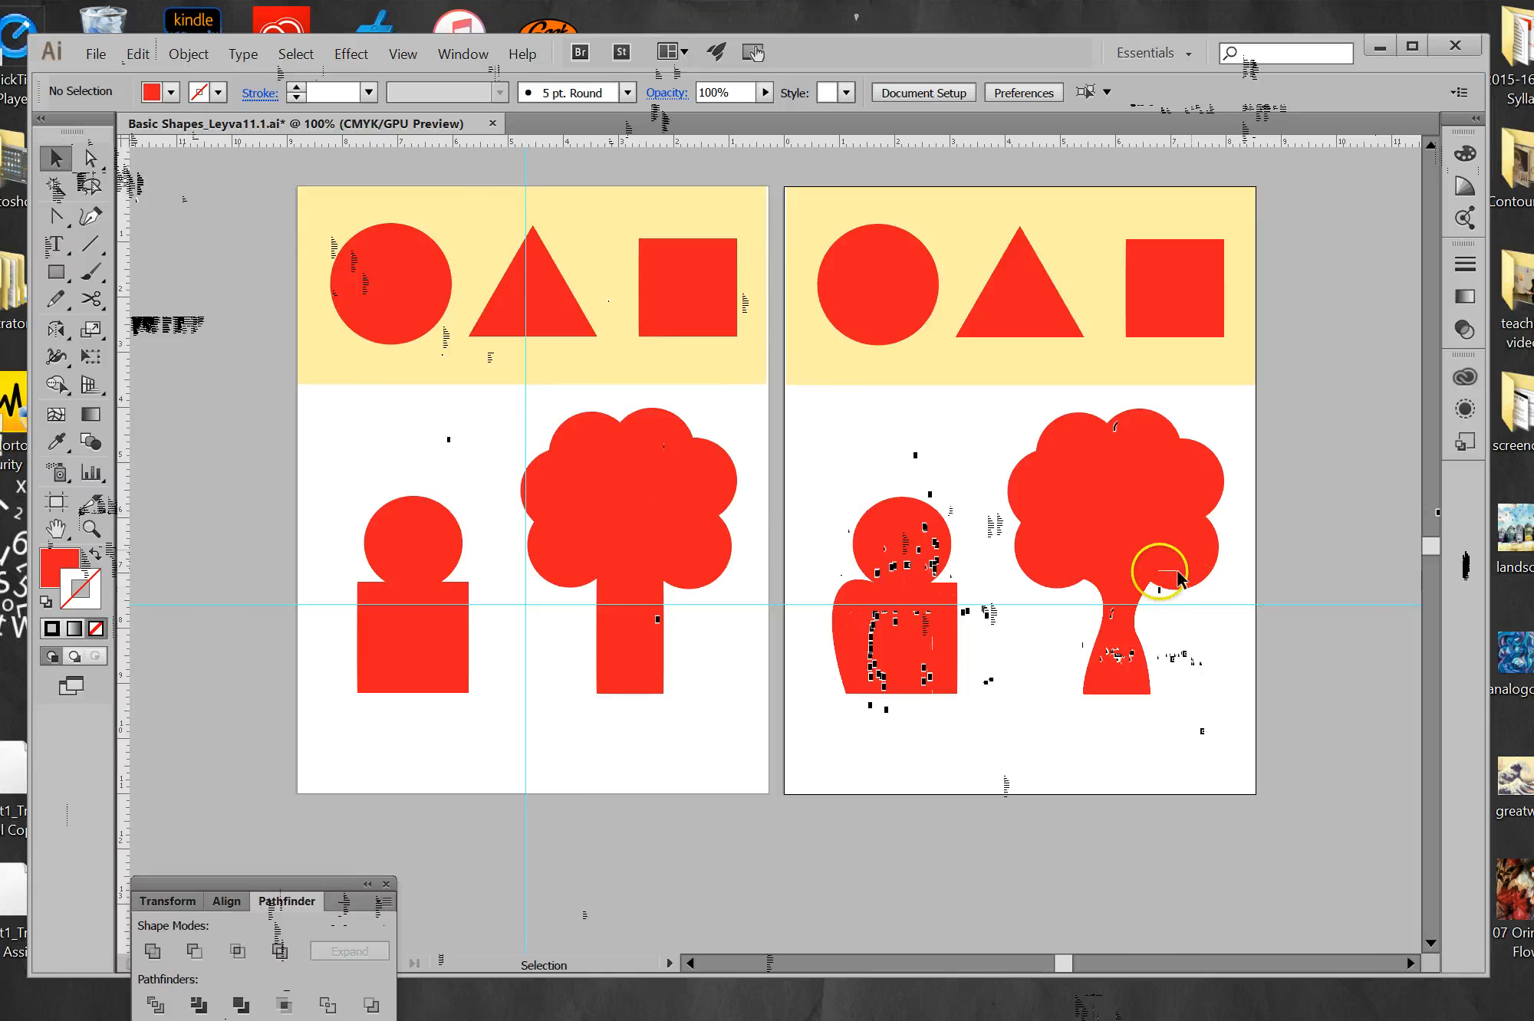
# Try swinging the direction handles of the copied tree's right trunk point in several directions, and undo the trial curve.
pyautogui.click(1154, 643)
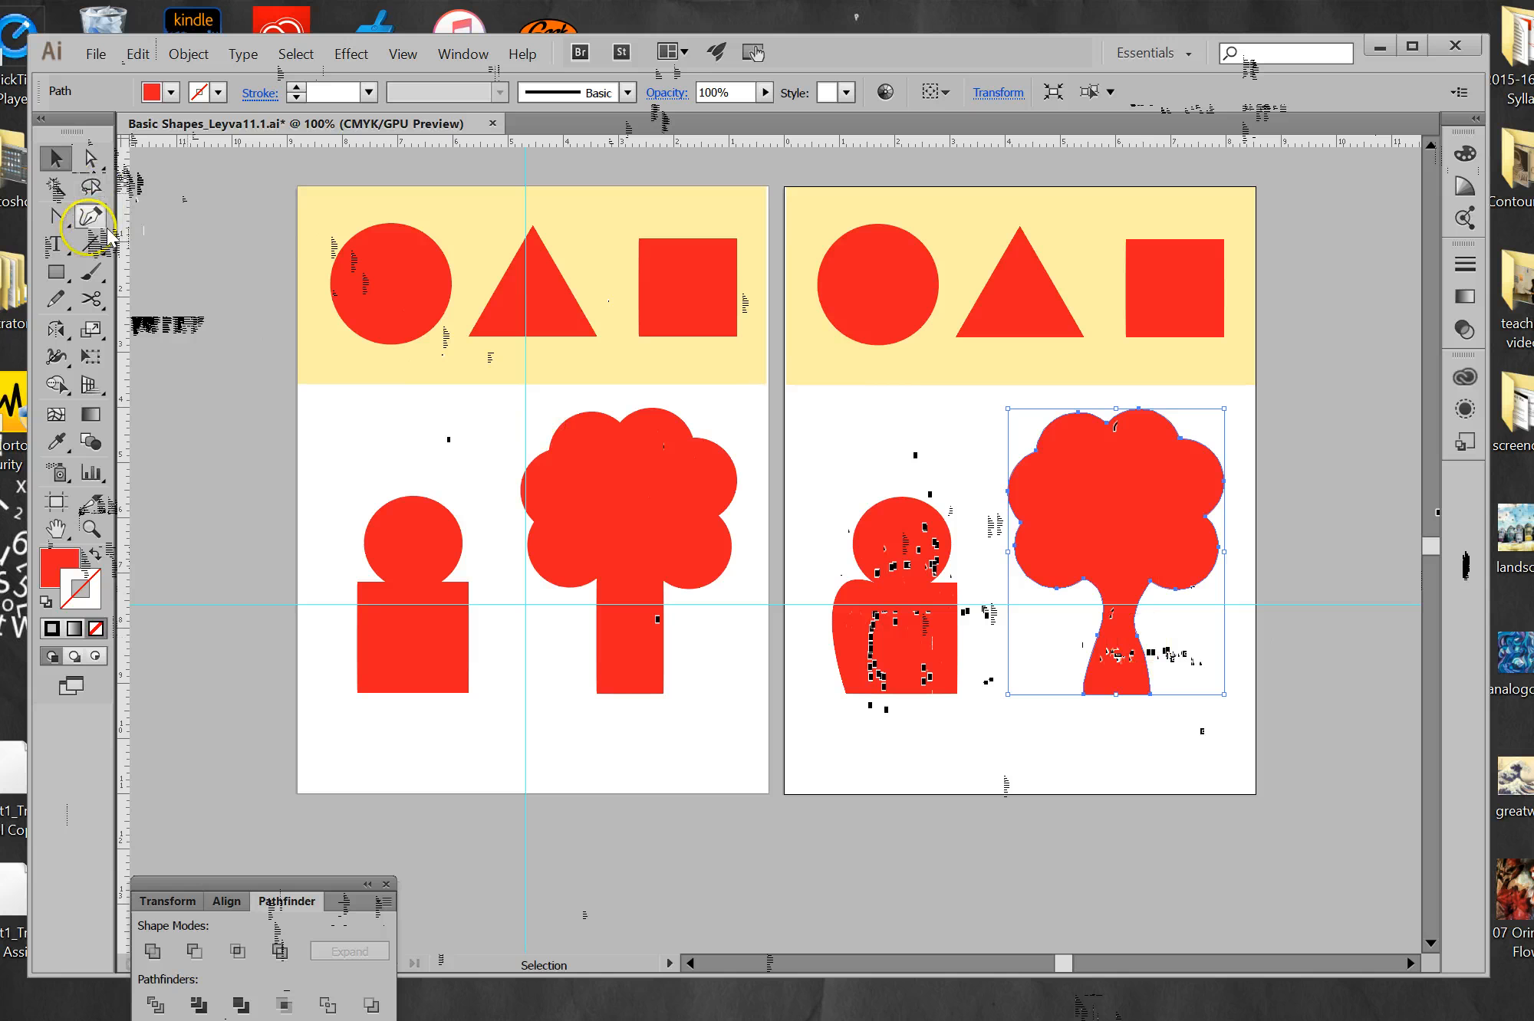
pyautogui.click(58, 217)
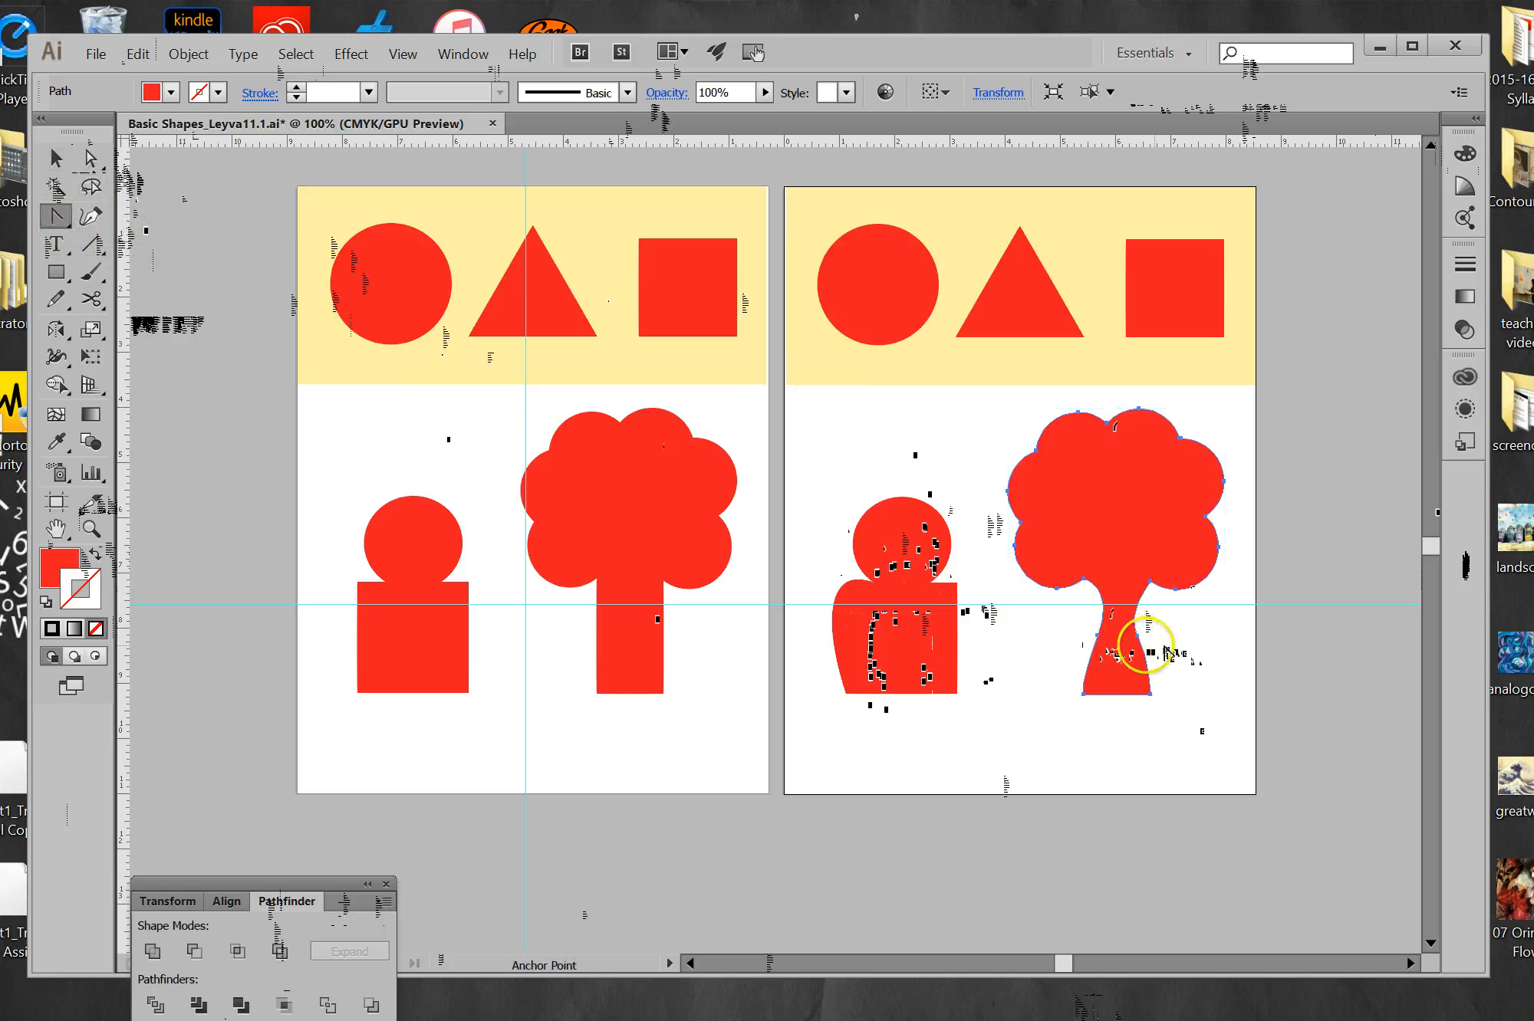
pyautogui.moveTo(1159, 633)
pyautogui.mouseDown()
pyautogui.moveTo(1157, 654)
pyautogui.moveTo(1153, 626)
pyautogui.moveTo(1167, 636)
pyautogui.moveTo(1152, 637)
pyautogui.mouseUp()
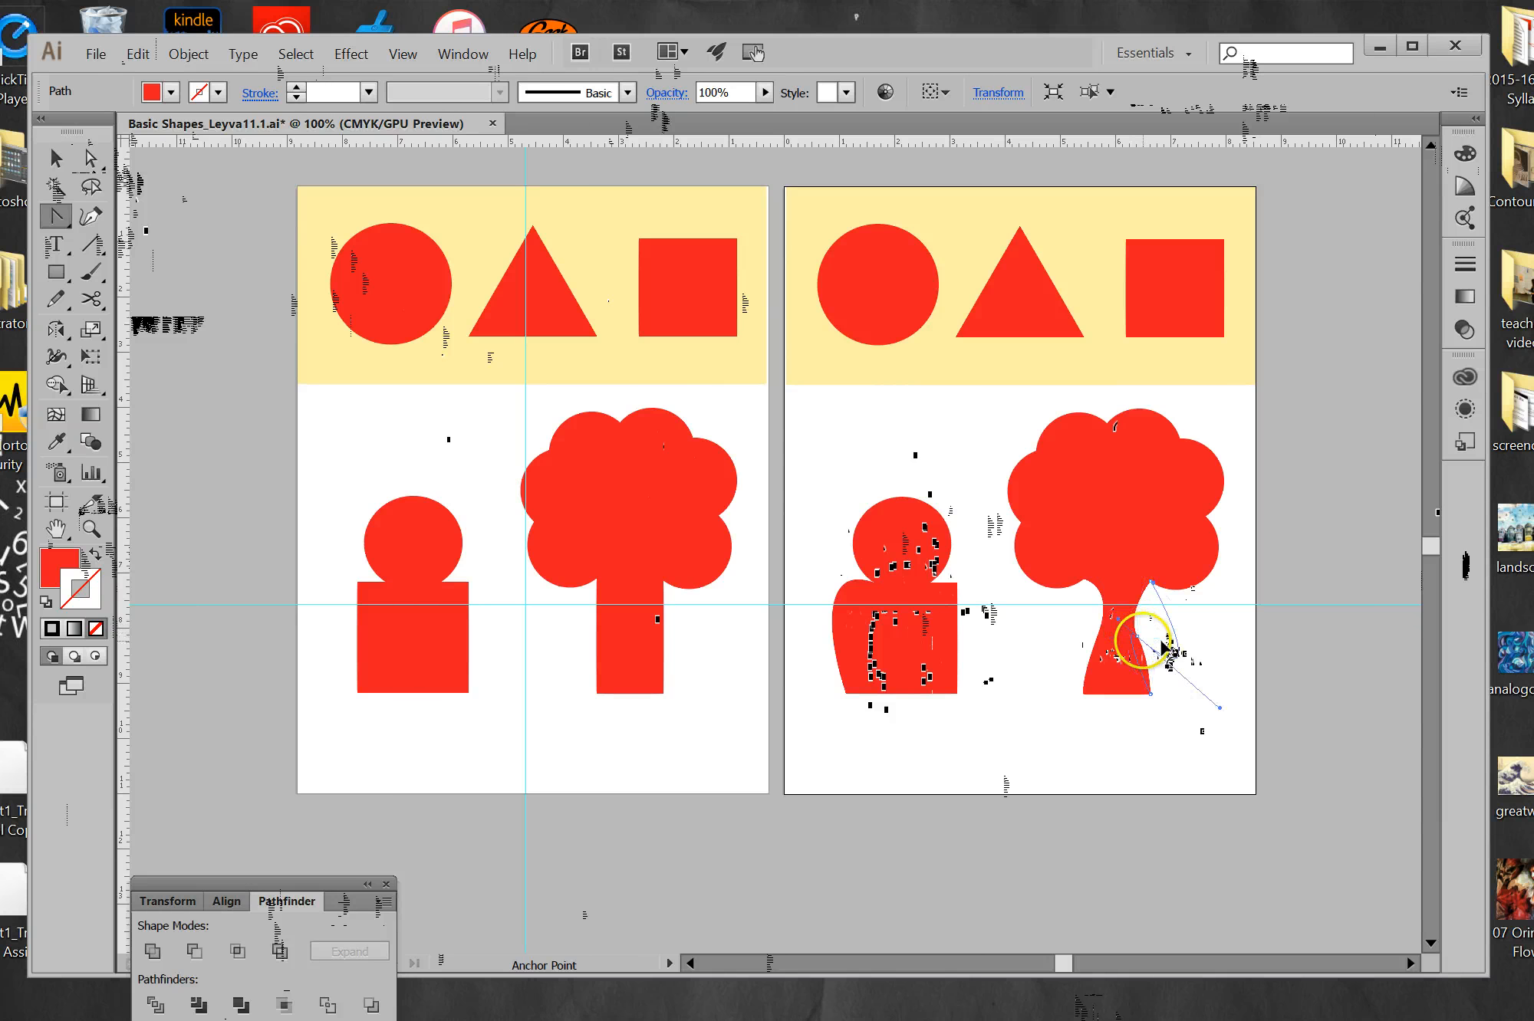
pyautogui.moveTo(1164, 650); pyautogui.dragTo(1163, 638)
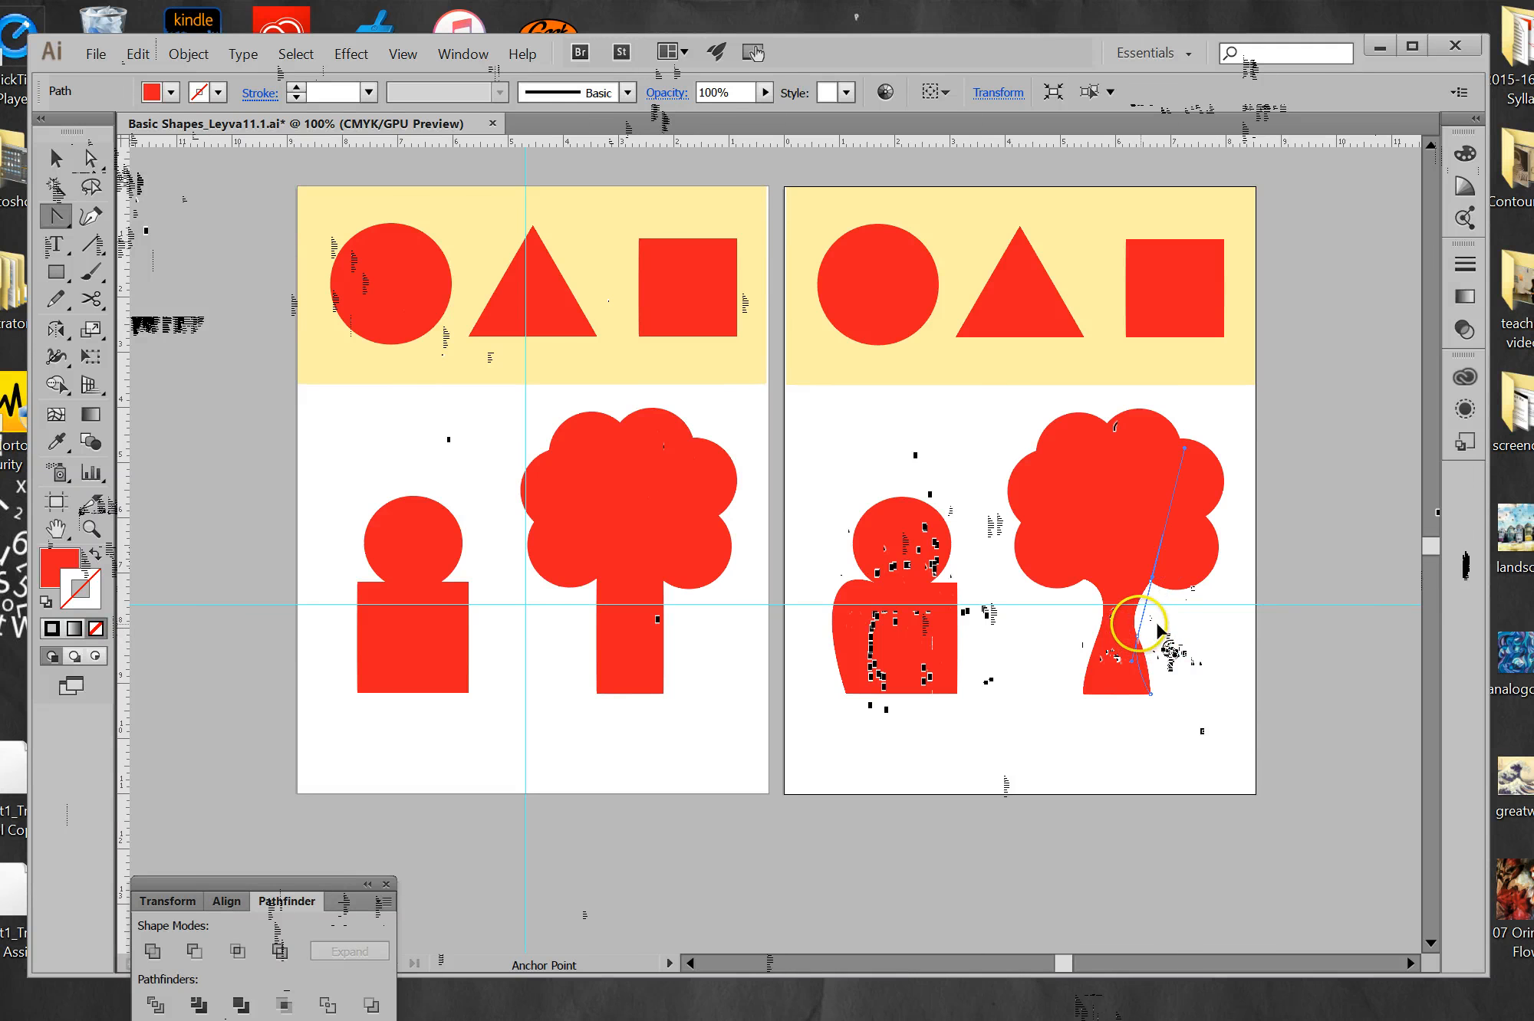
pyautogui.moveTo(1160, 630)
pyautogui.mouseDown()
pyautogui.moveTo(1163, 651)
pyautogui.moveTo(1158, 637)
pyautogui.mouseUp()
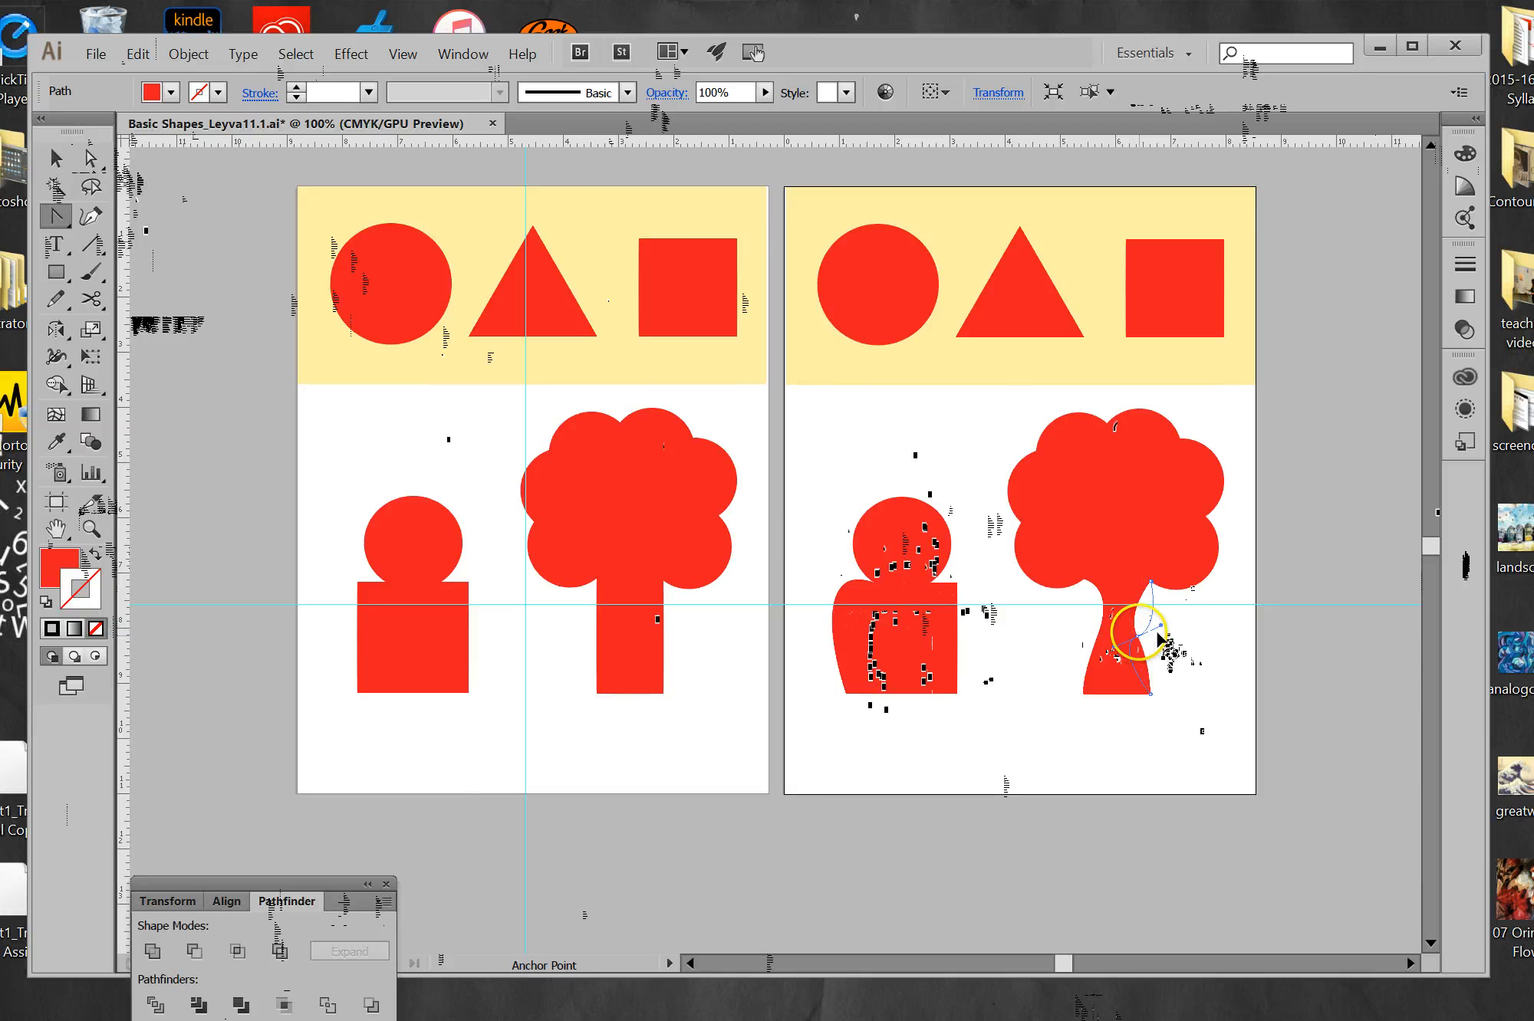
pyautogui.moveTo(1159, 637); pyautogui.dragTo(1160, 638)
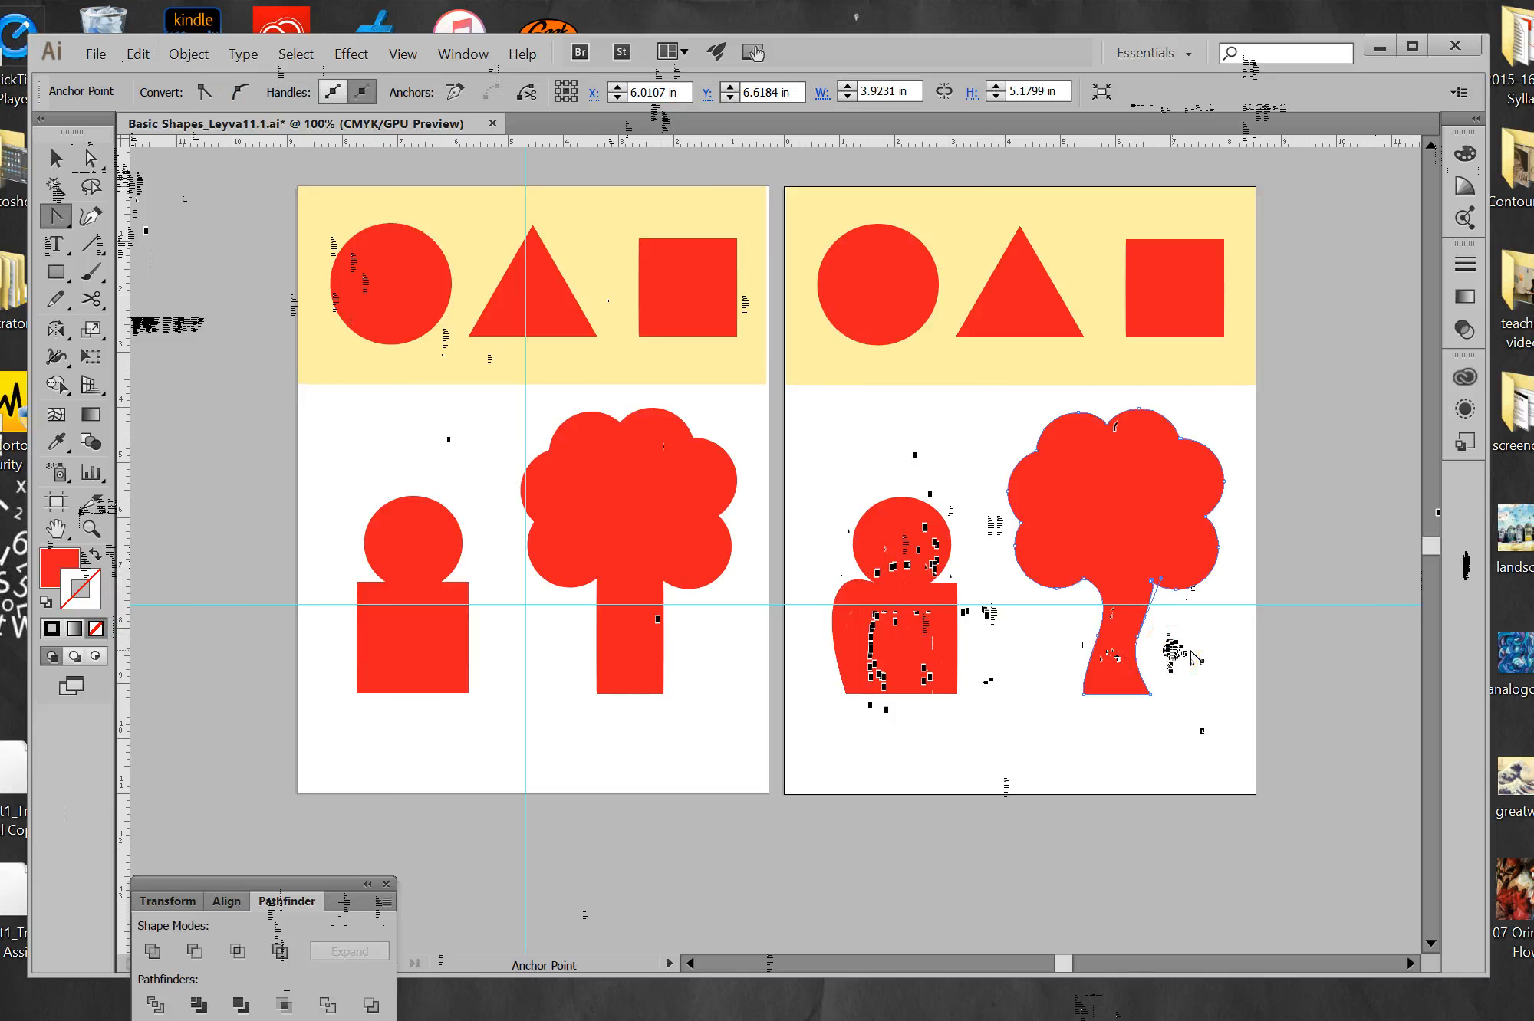
pyautogui.press('ctrl')
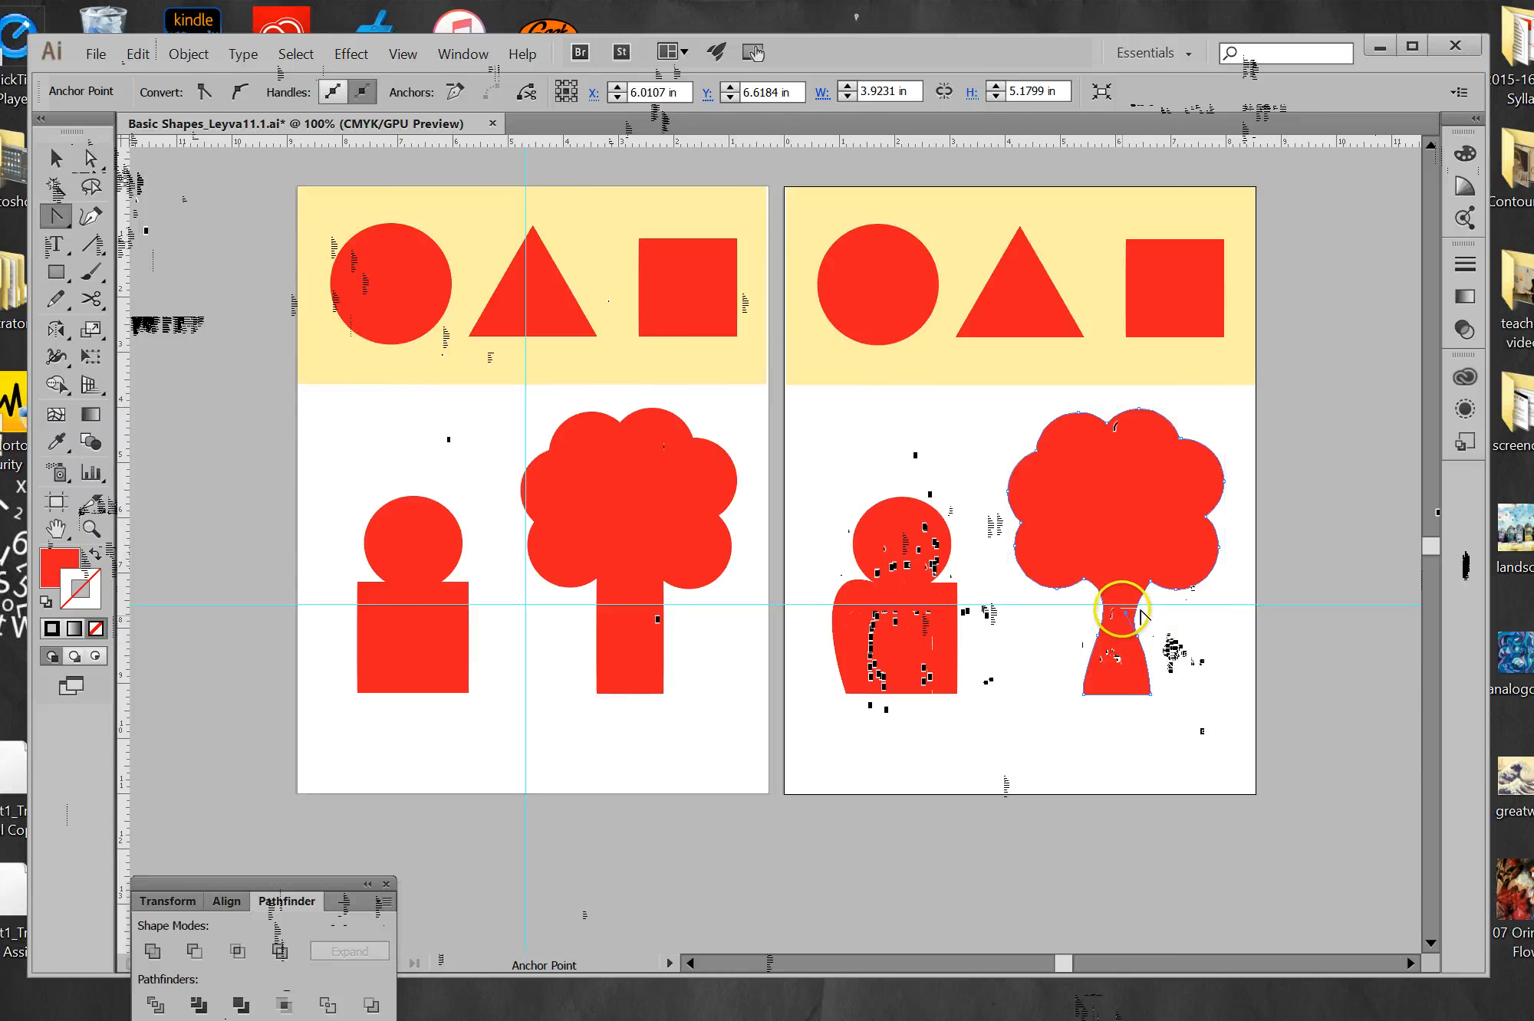
# Try shortening and rotating the handles at the copied tree's right trunk point, undo the change, and return to the Selection tool.
pyautogui.moveTo(1142, 611); pyautogui.dragTo(1158, 619)
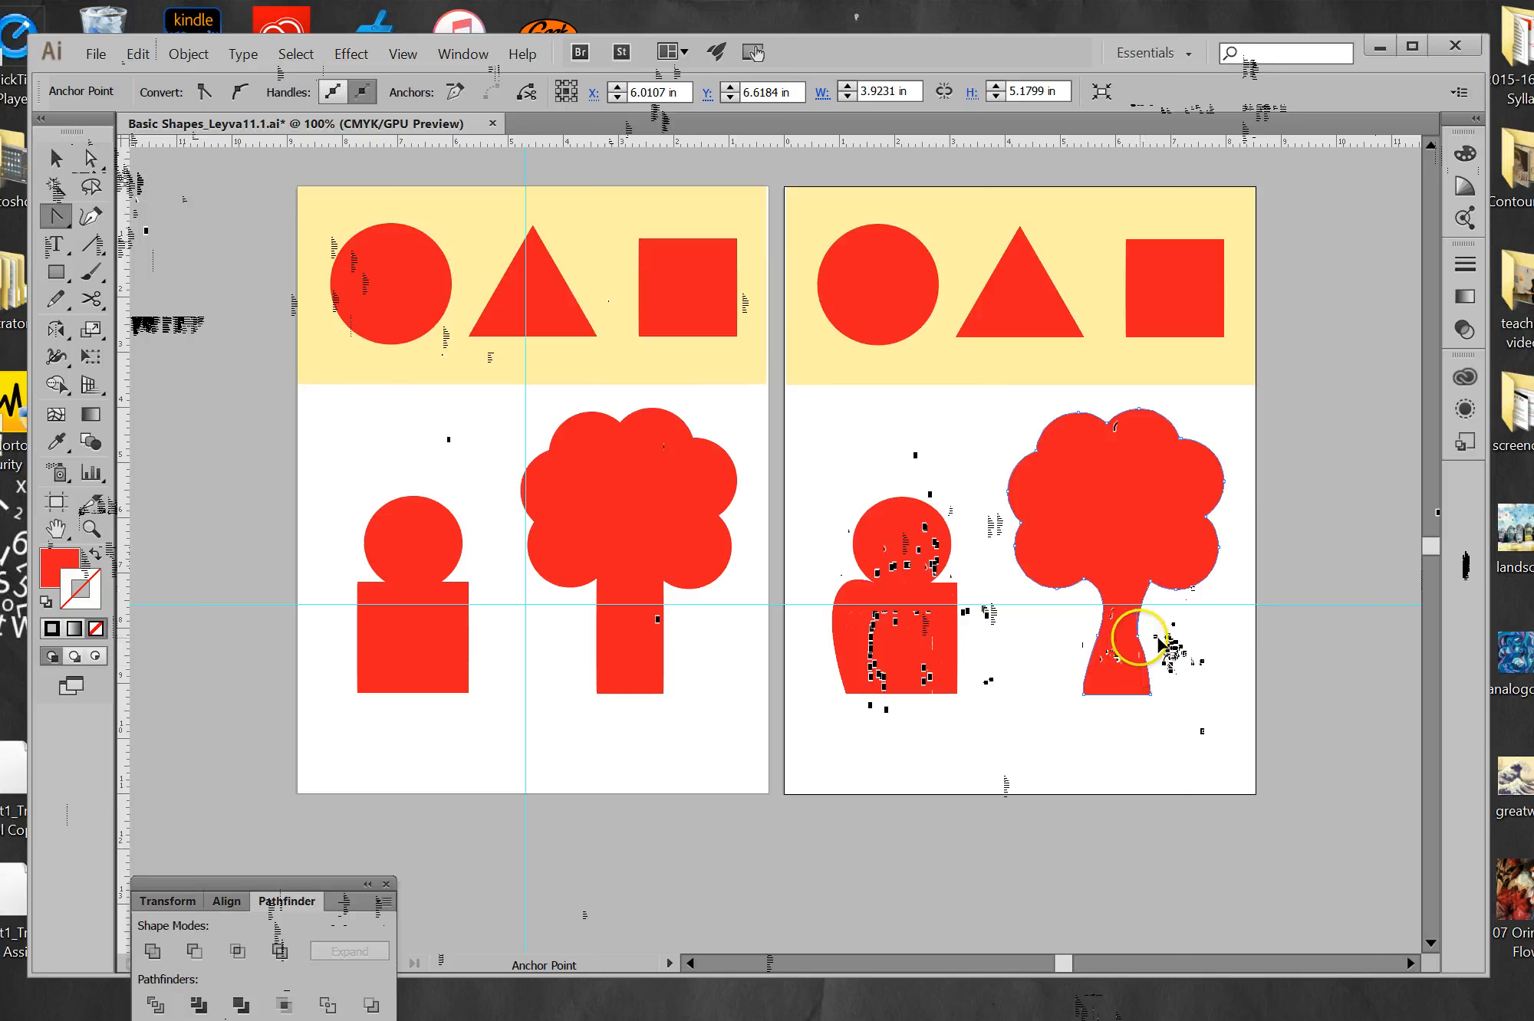
pyautogui.moveTo(1158, 638); pyautogui.dragTo(1127, 636)
pyautogui.click(1141, 637)
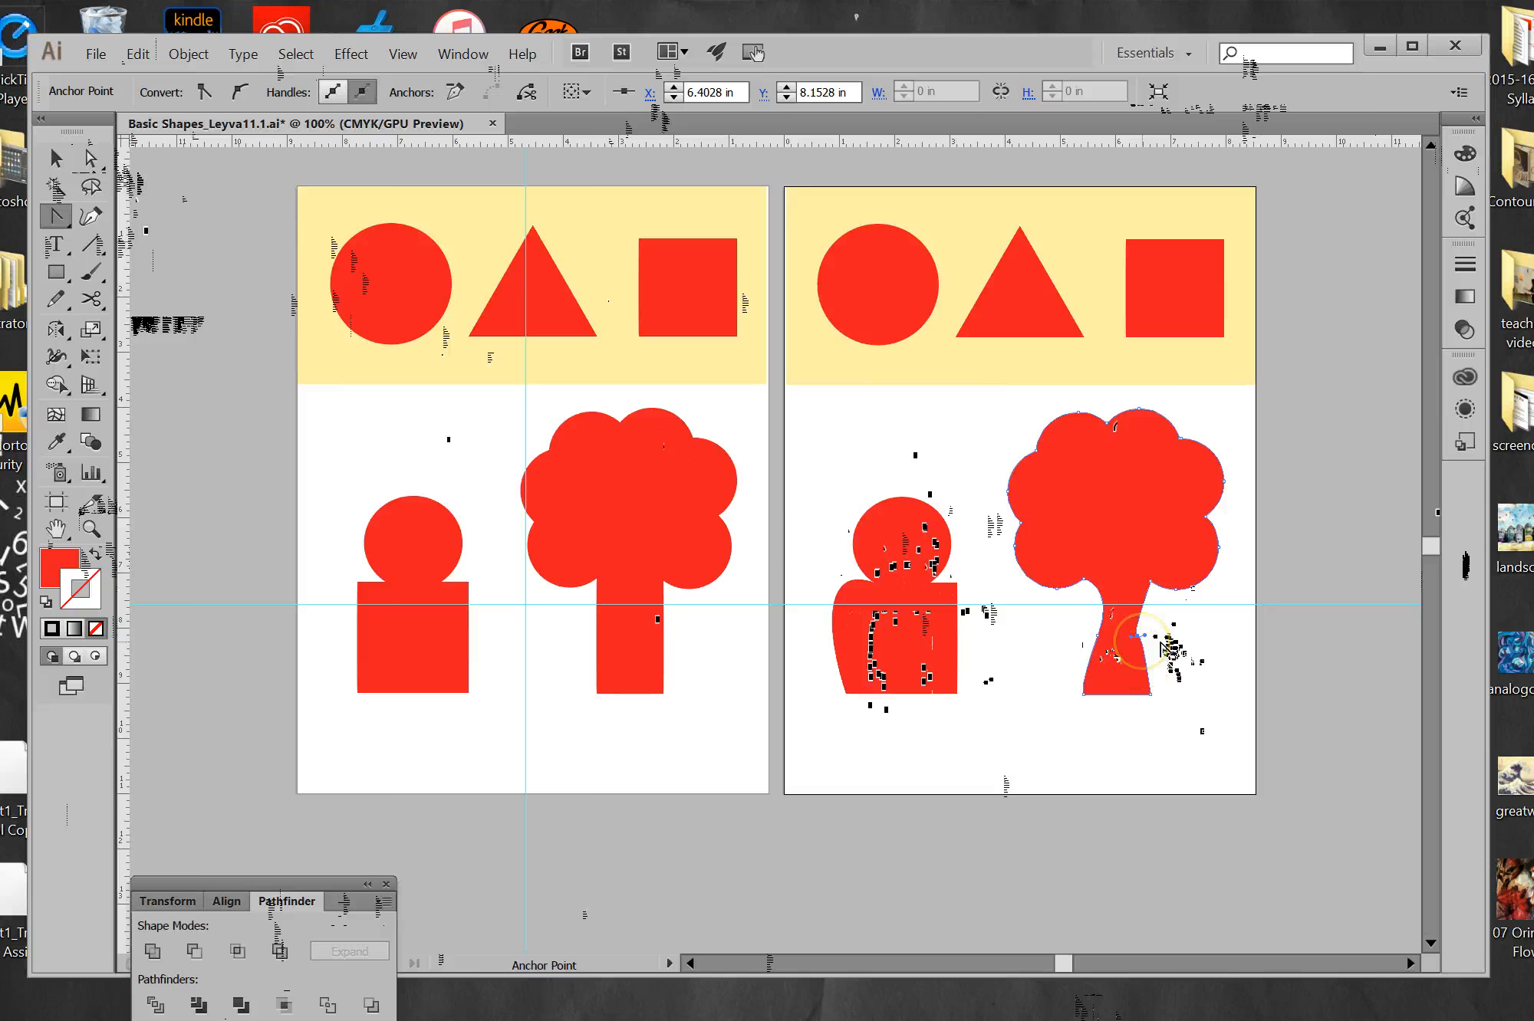
pyautogui.hotkey('ctrl', 'z')
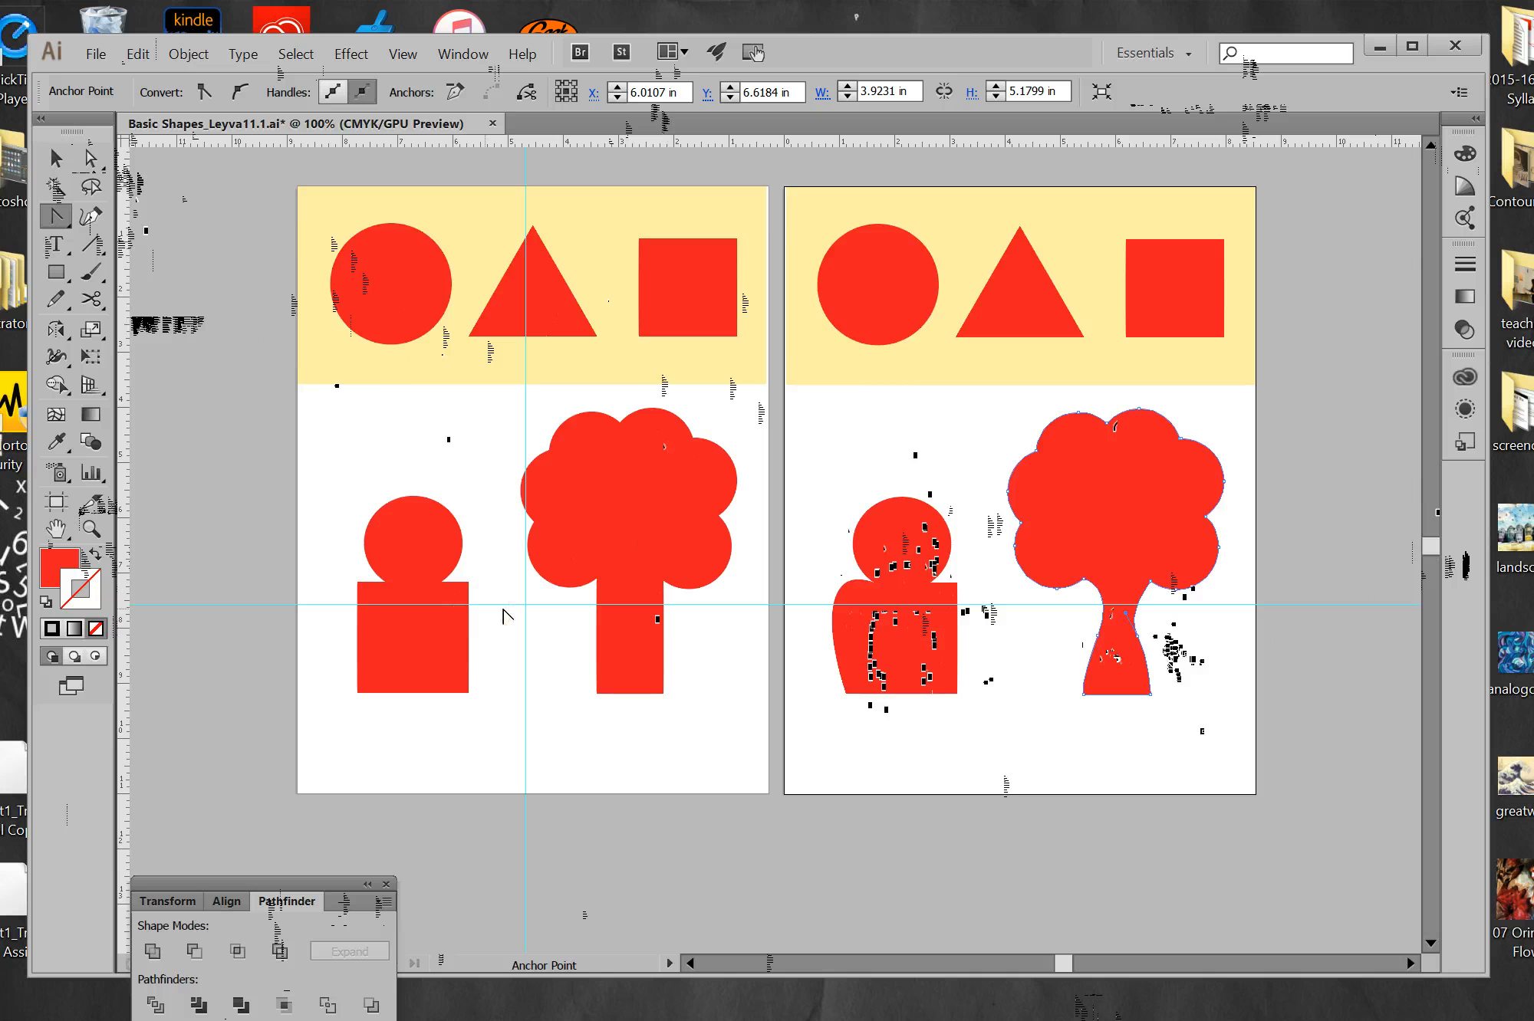
pyautogui.click(55, 158)
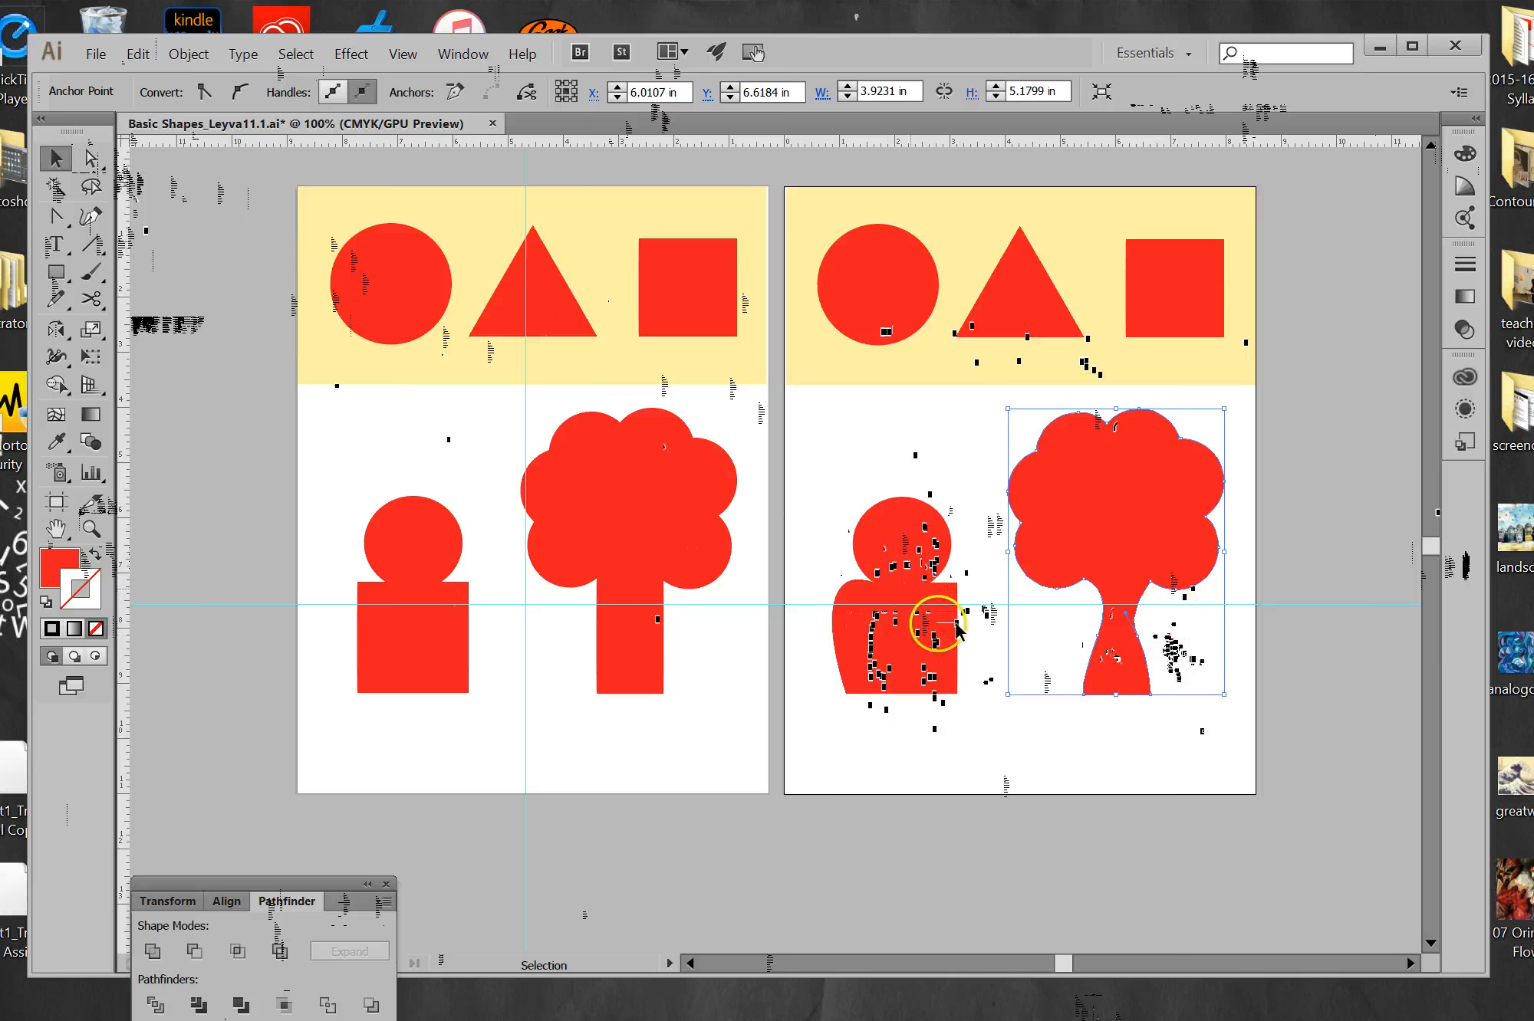
# Duplicate the second artboard with its artwork using the Artboard tool, placing the copy directly below the original, and exit artboard editing.
pyautogui.moveTo(1452, 543)
pyautogui.mouseDown()
pyautogui.moveTo(1449, 584)
pyautogui.moveTo(1452, 546)
pyautogui.mouseUp()
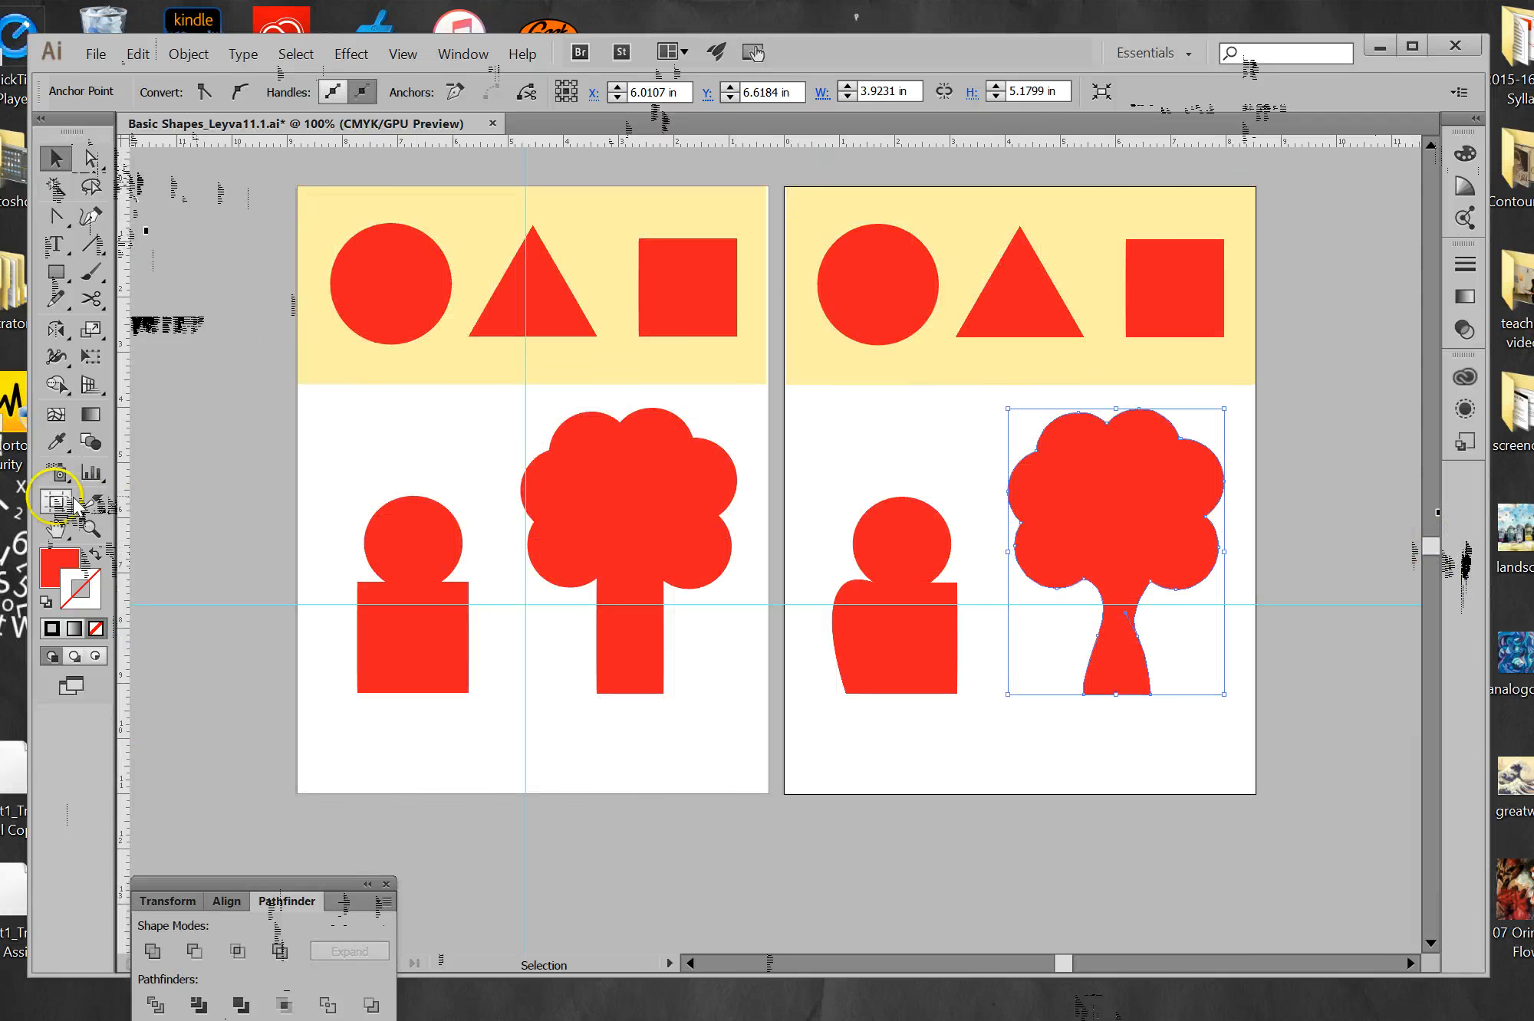
pyautogui.click(56, 502)
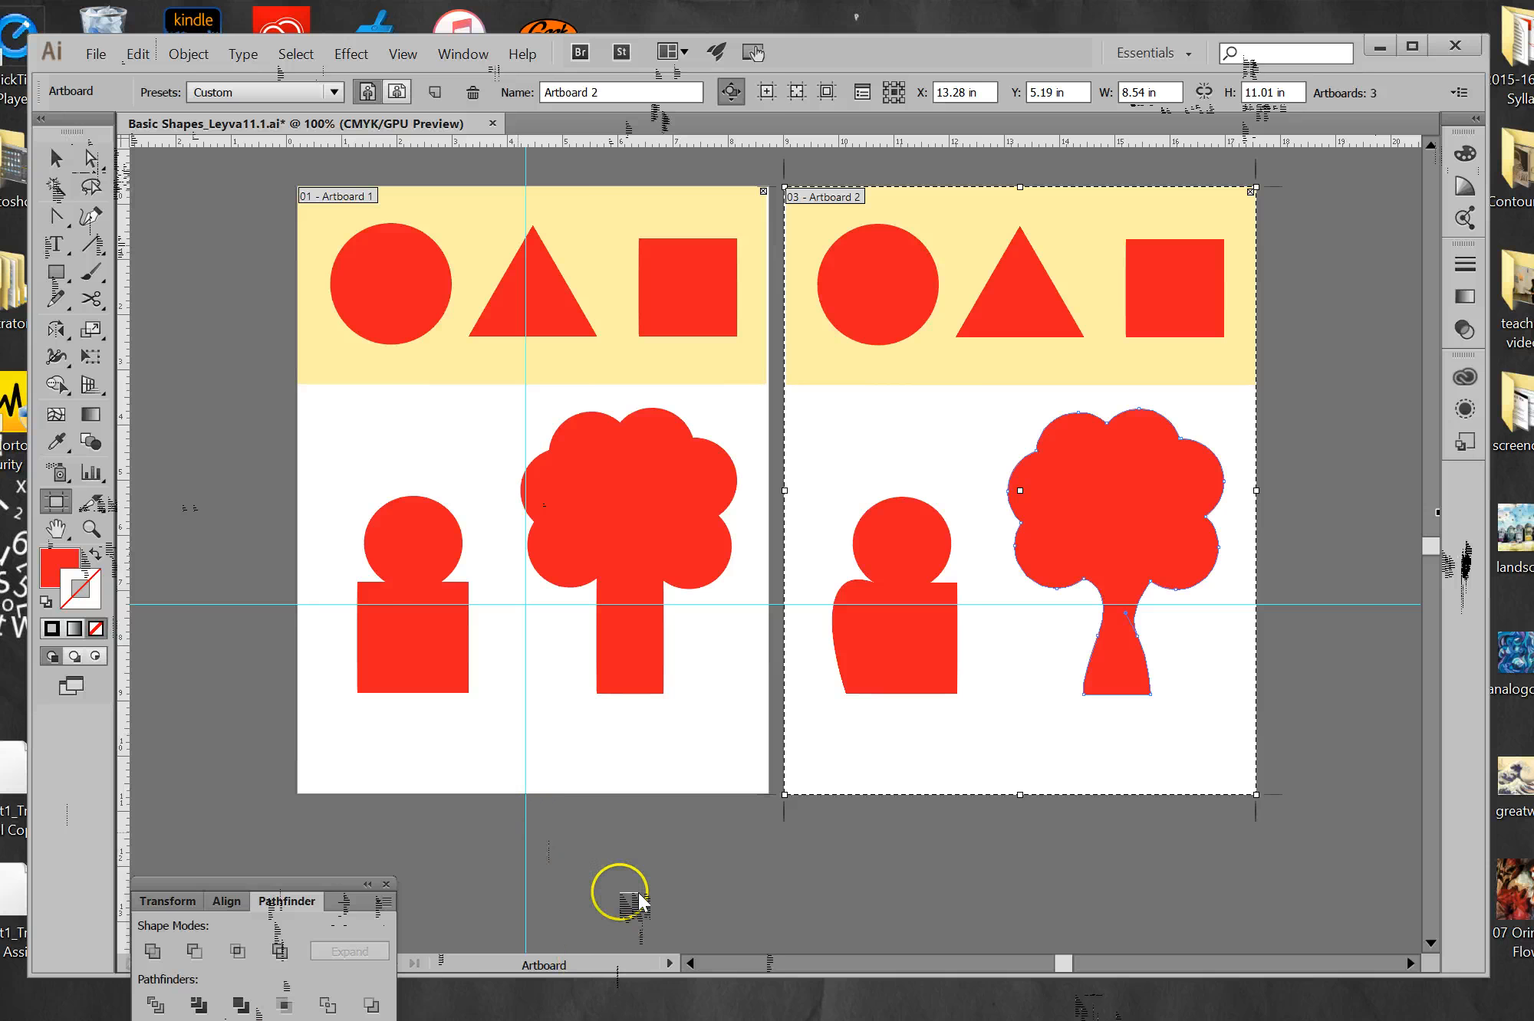
pyautogui.press('Escape')
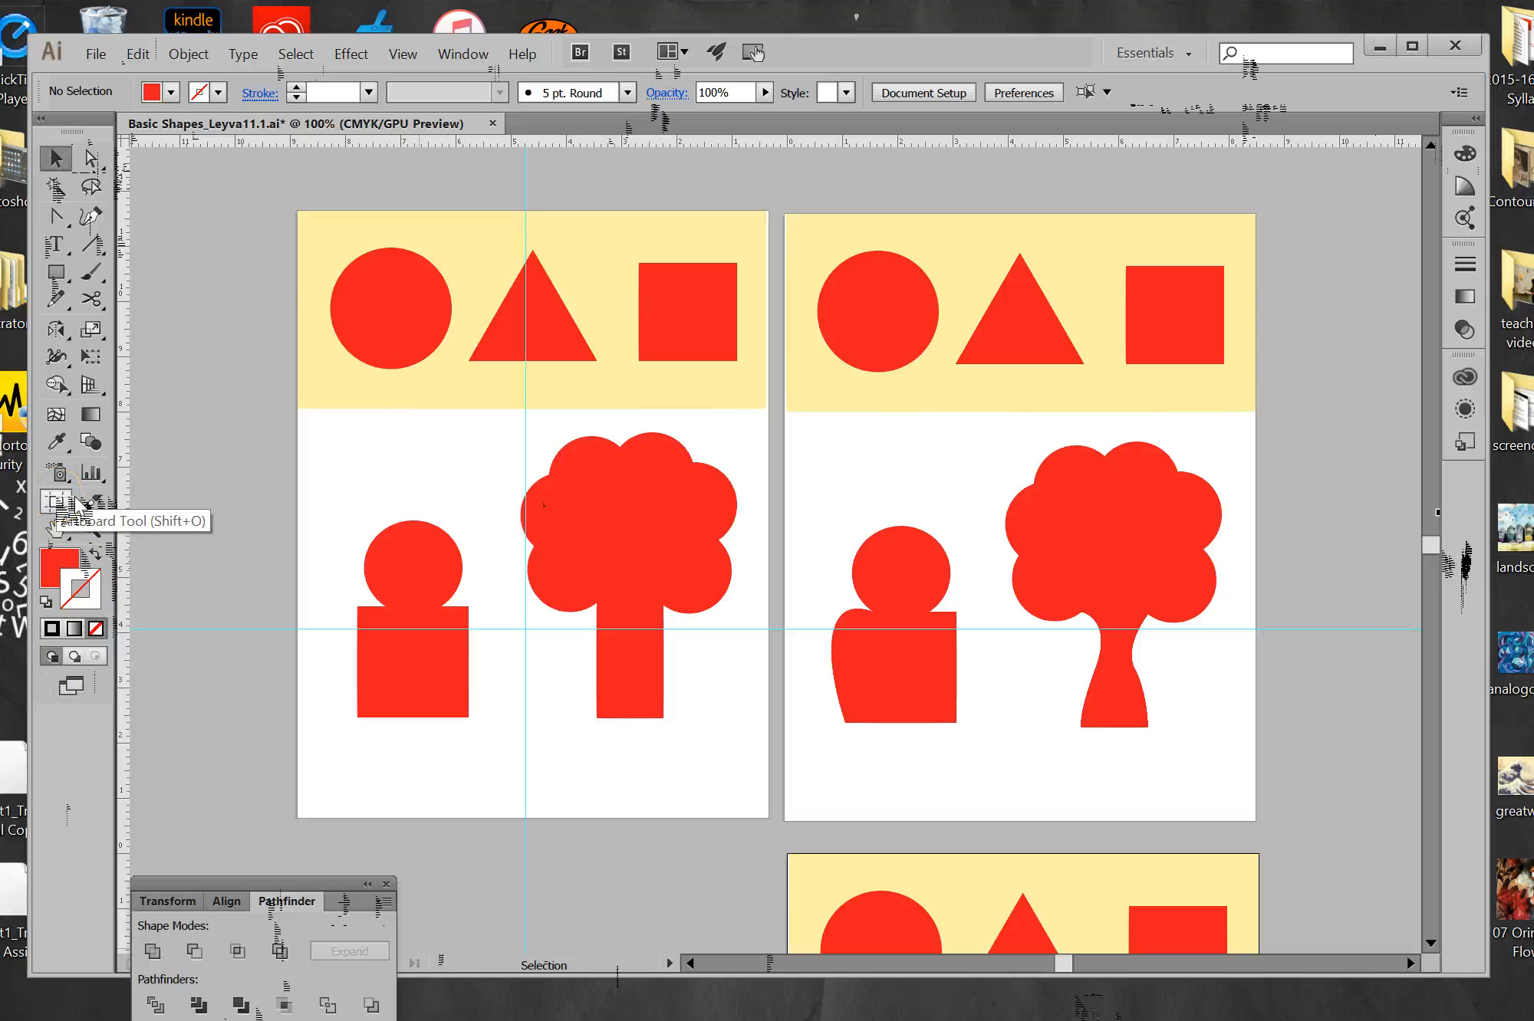
# Rename the duplicated artboard below the second one as Artboard 3 and return to the Selection tool.
pyautogui.click(55, 502)
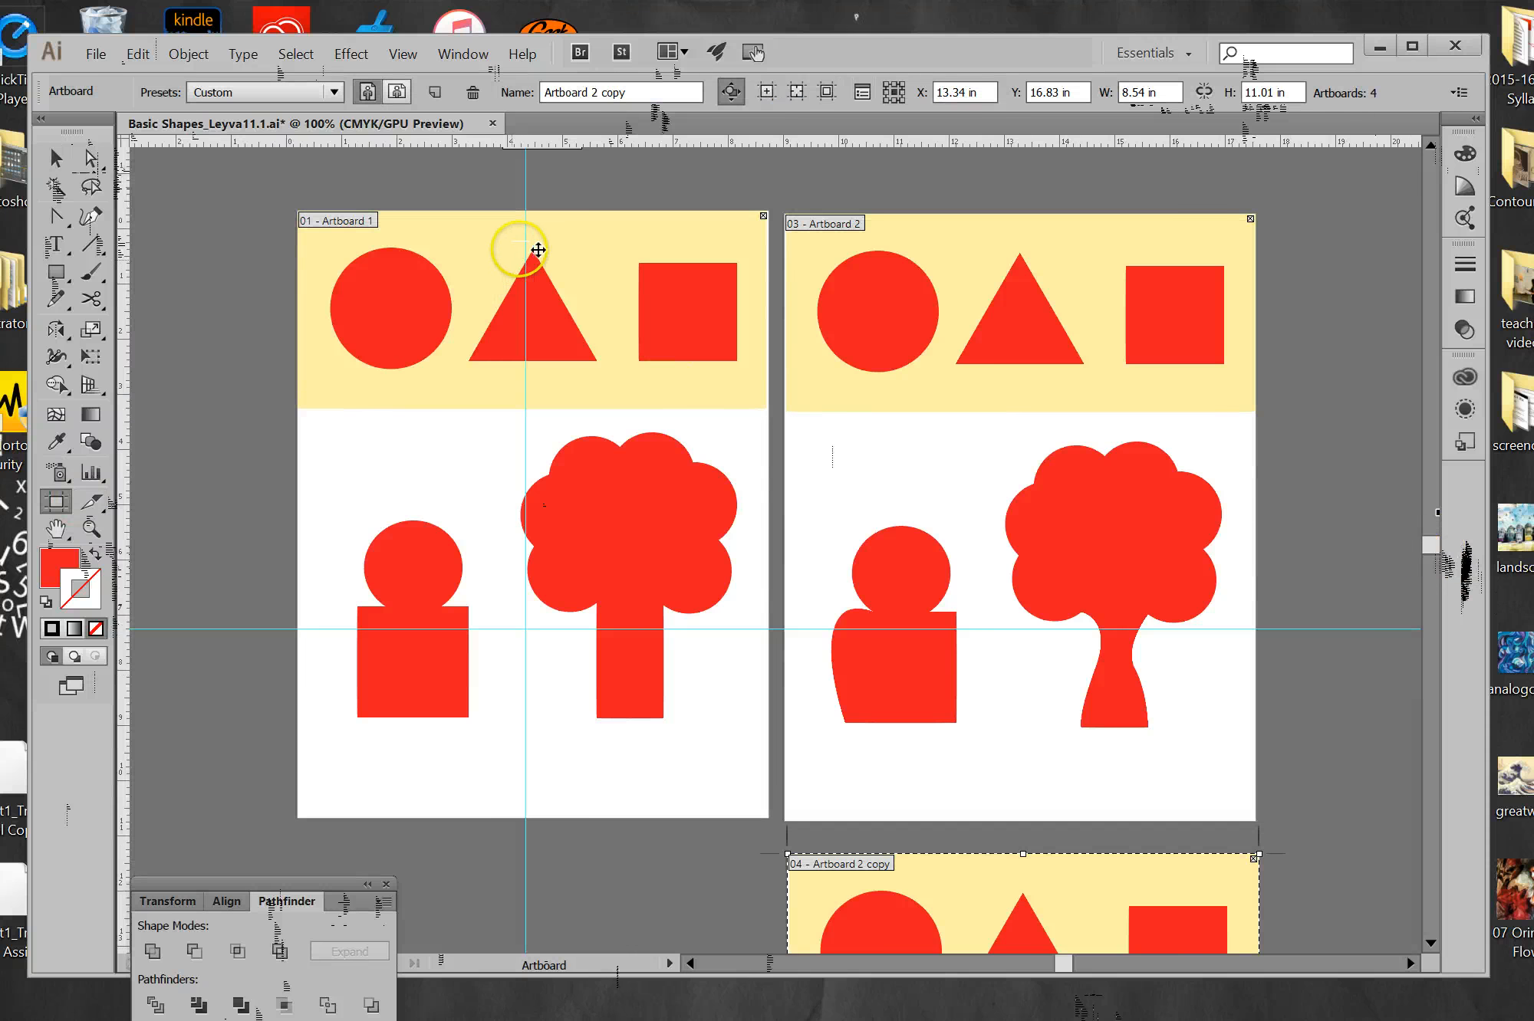
pyautogui.click(537, 244)
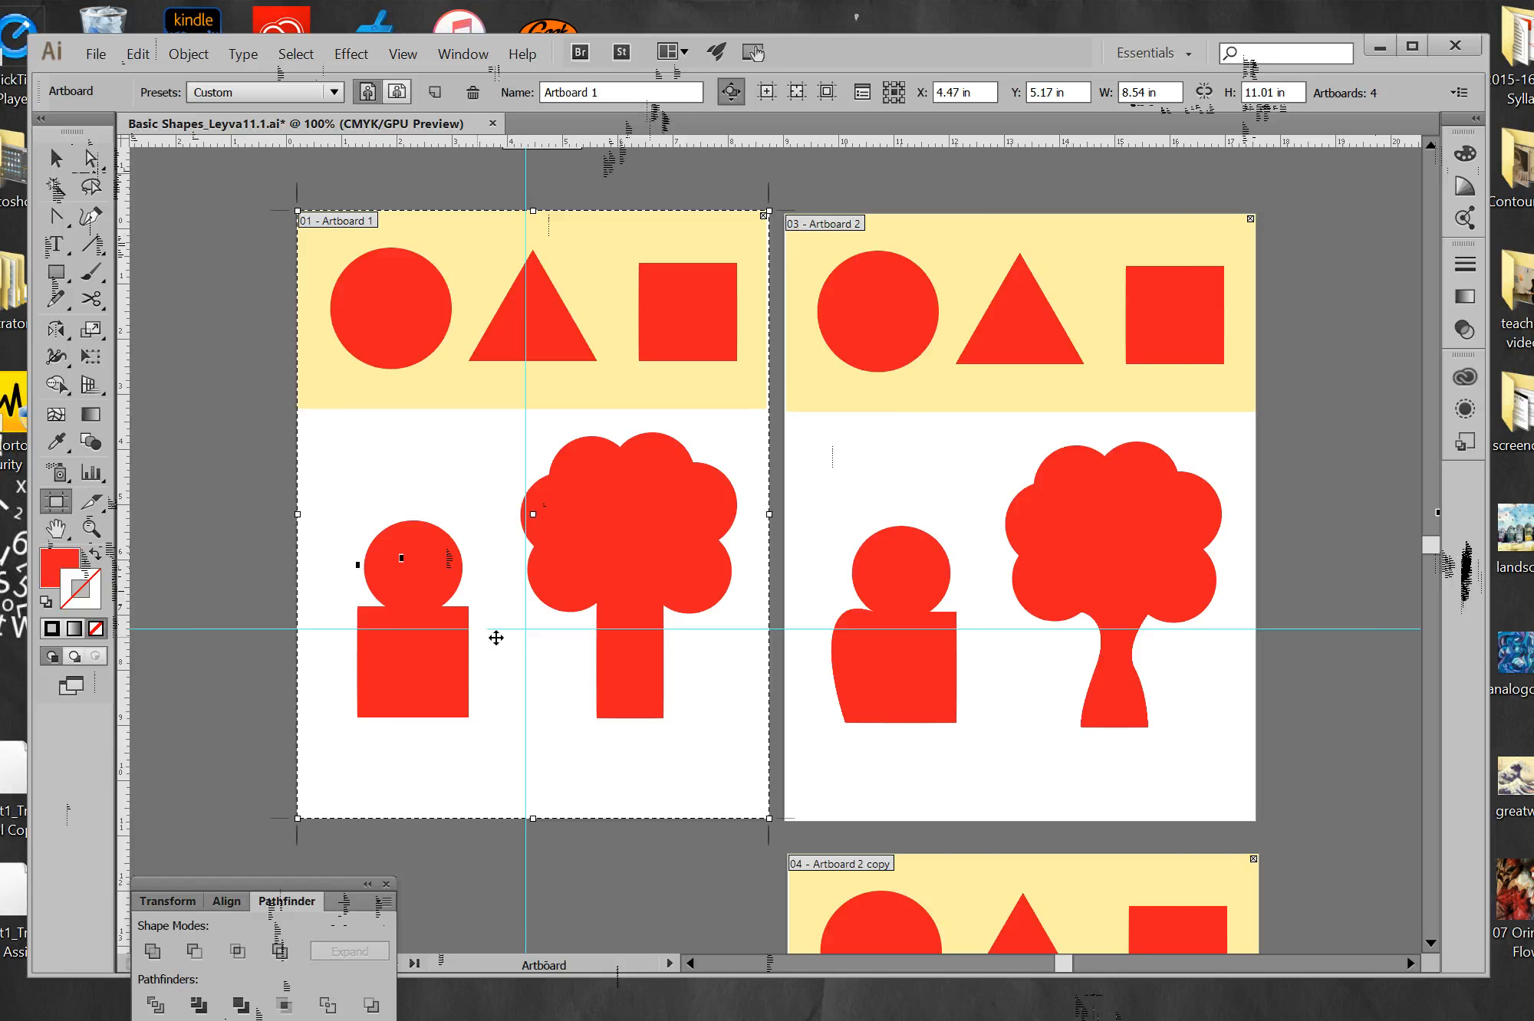
pyautogui.click(1019, 214)
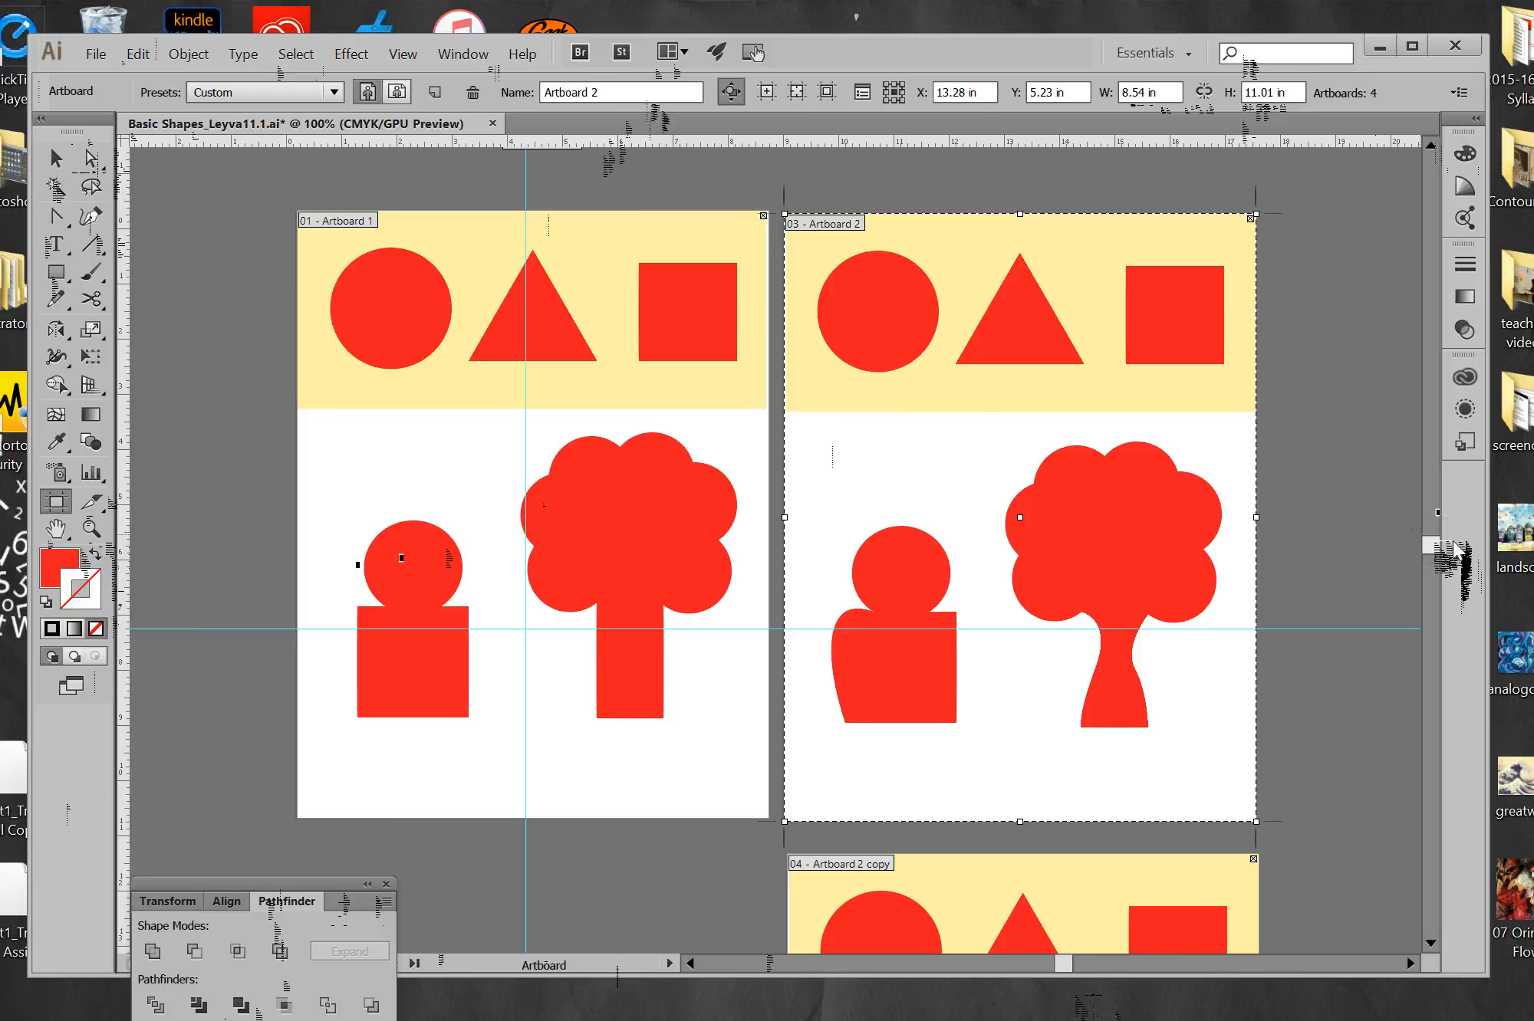
pyautogui.moveTo(1431, 545); pyautogui.dragTo(1431, 576)
pyautogui.click(1081, 404)
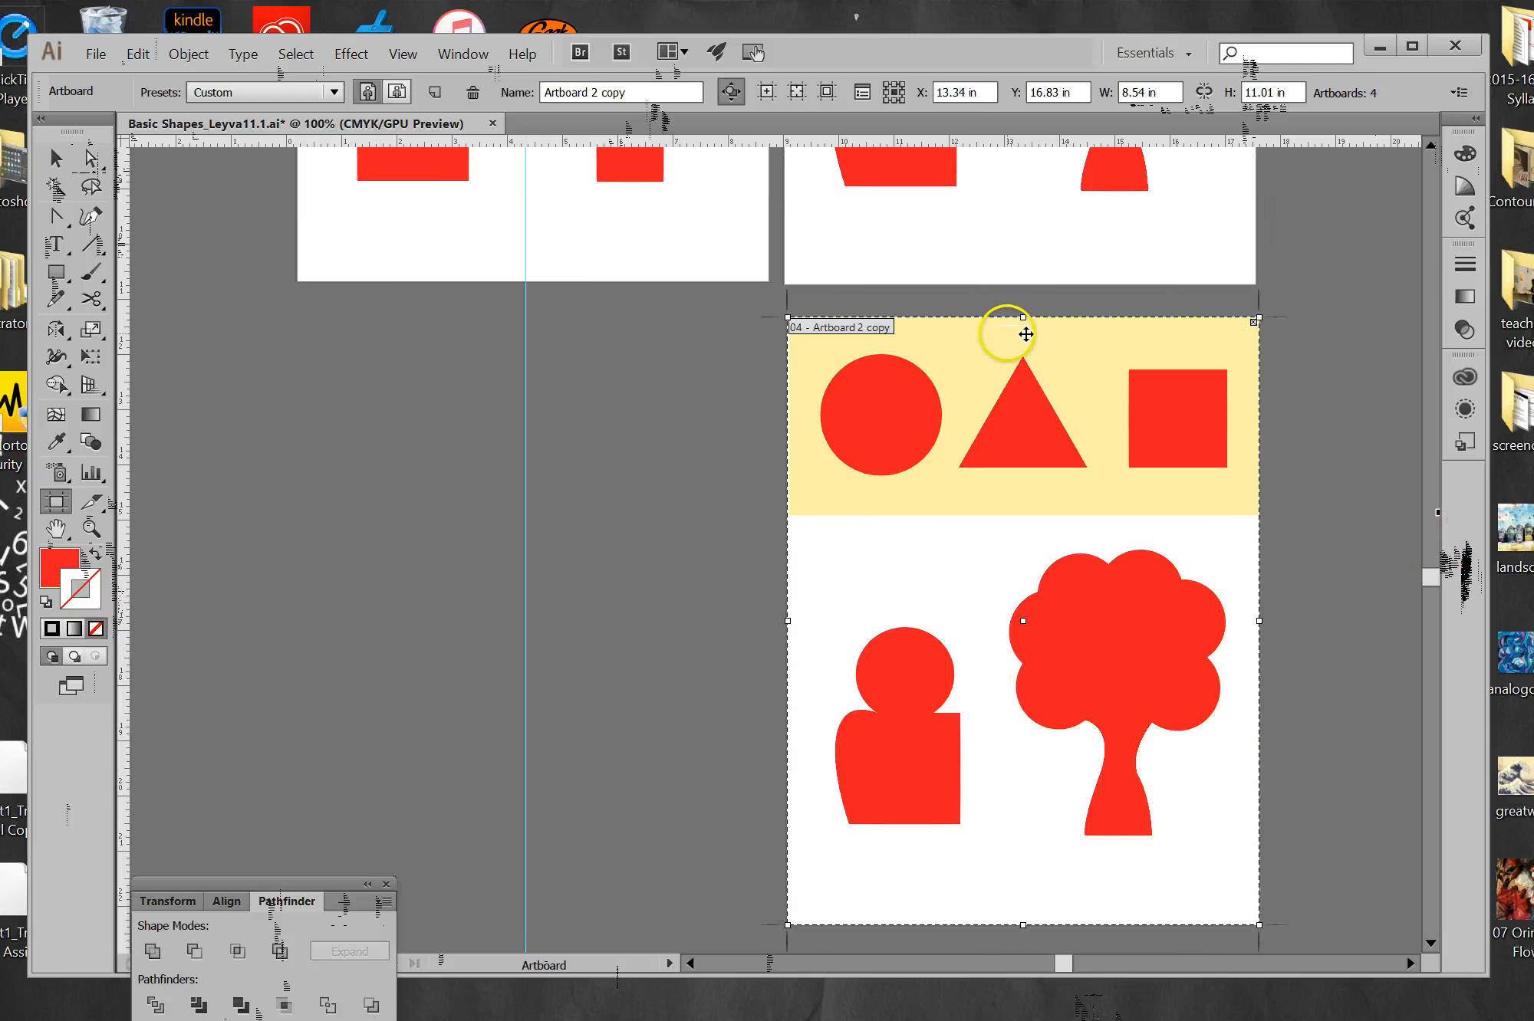
pyautogui.click(648, 92)
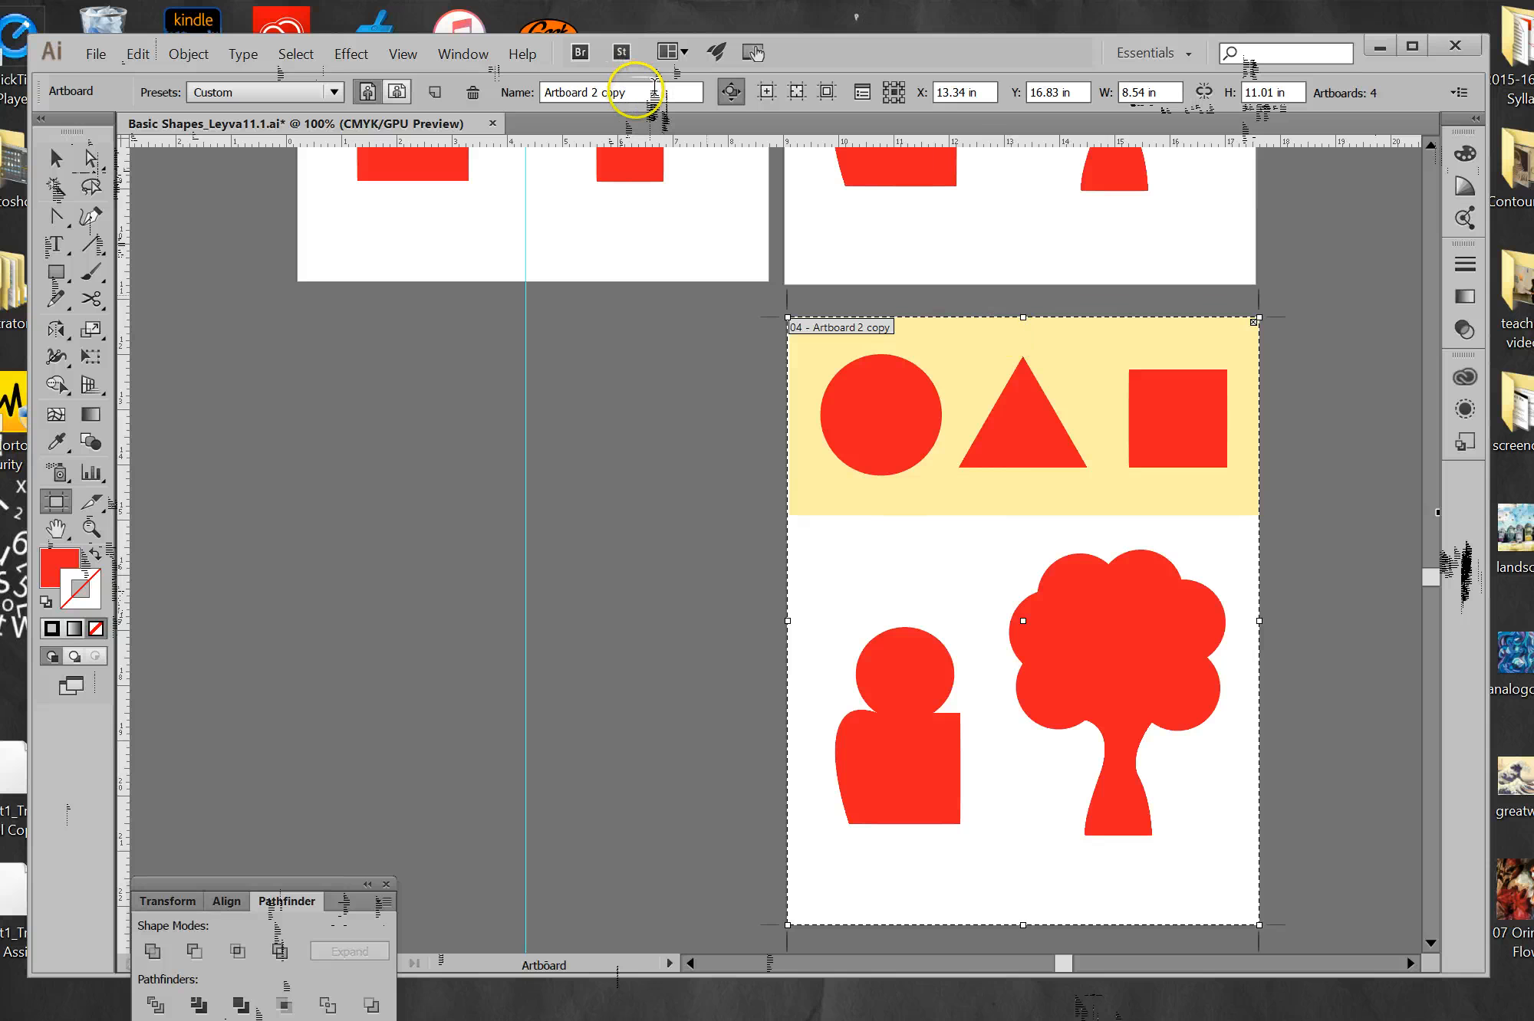
pyautogui.press('BackSpace')
pyautogui.press('BackSpace')
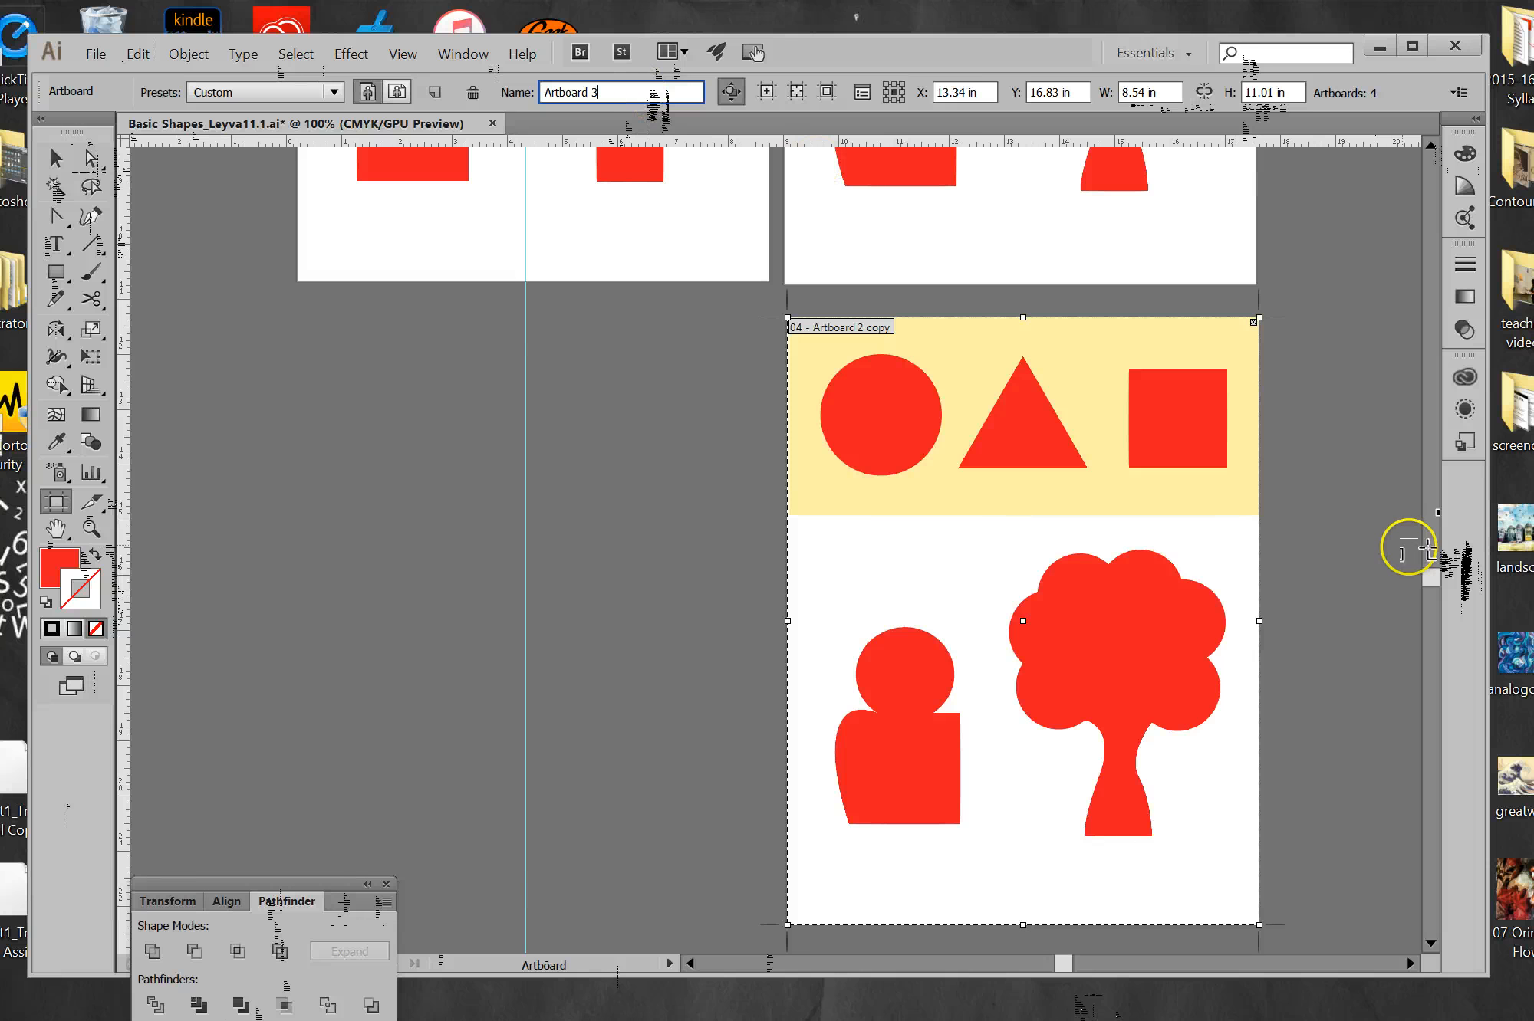
pyautogui.moveTo(1439, 571); pyautogui.dragTo(1443, 587)
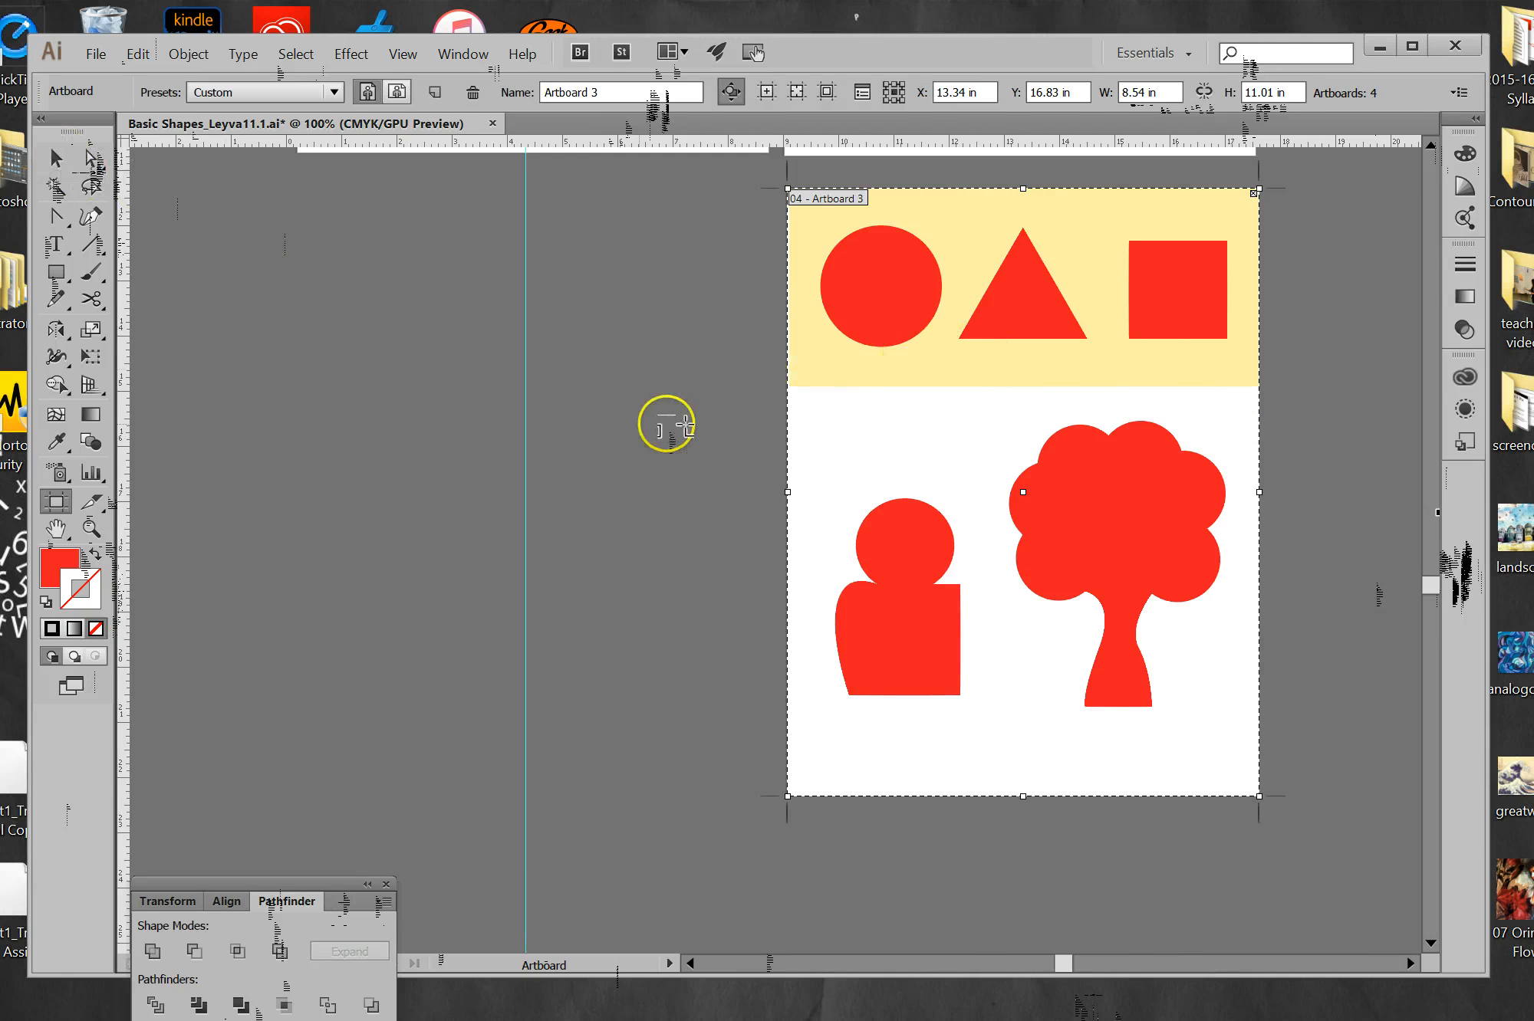
pyautogui.click(73, 161)
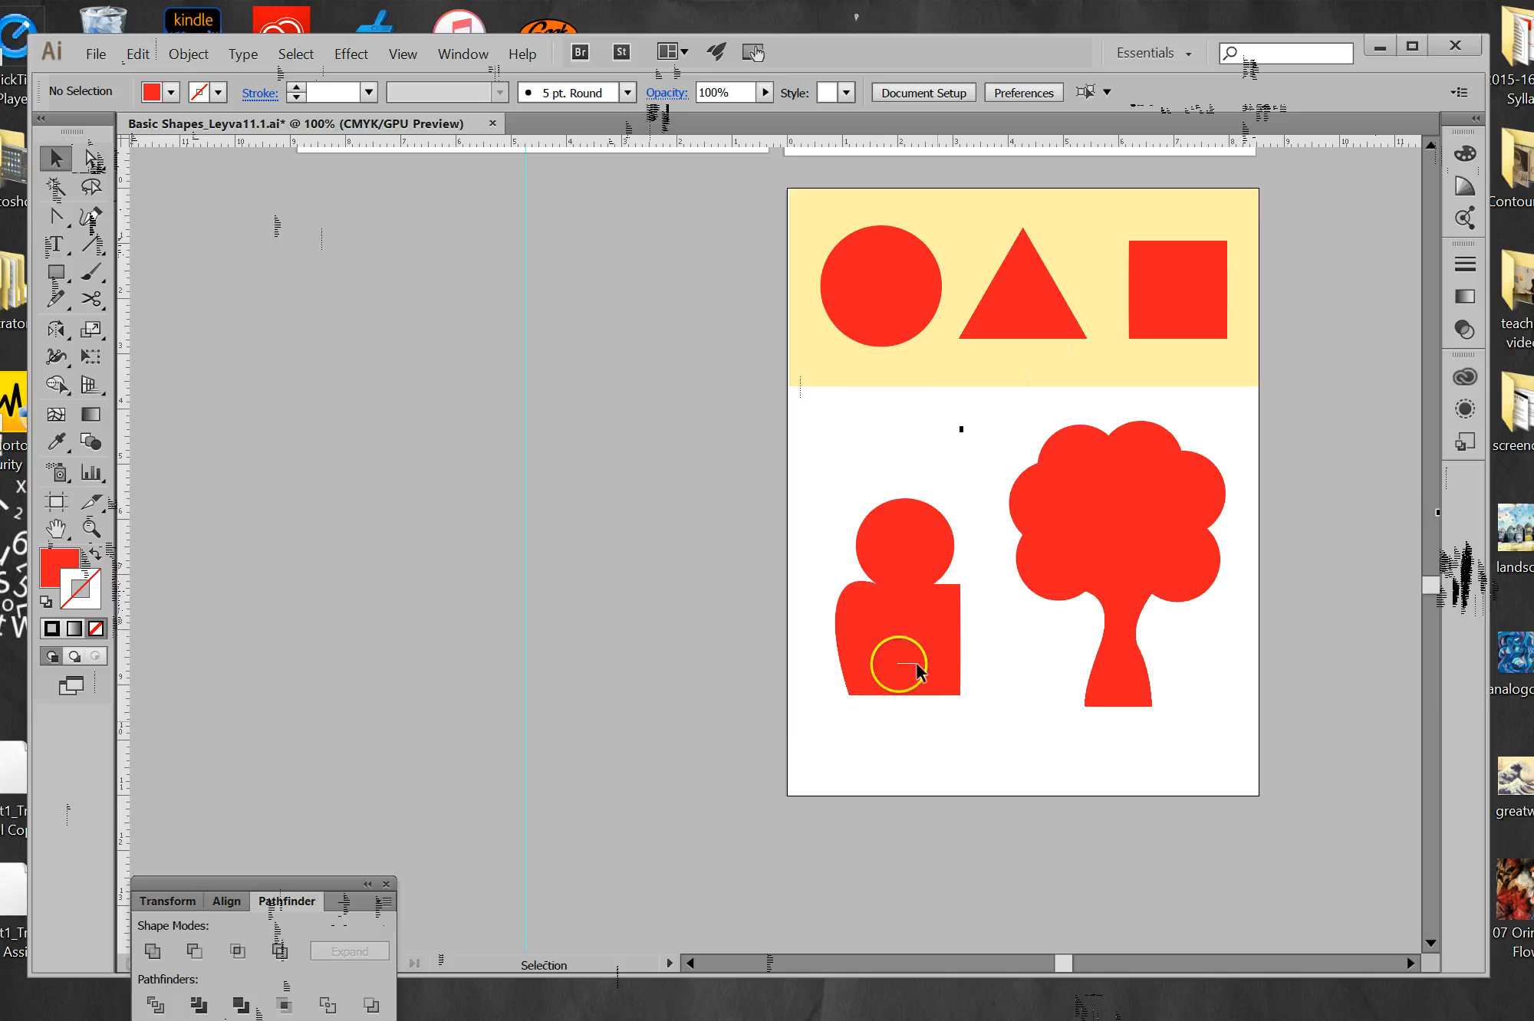
# Cut the person on Artboard 3 vertically into two halves and move the right half away from the left.
pyautogui.moveTo(874, 619); pyautogui.dragTo(978, 605)
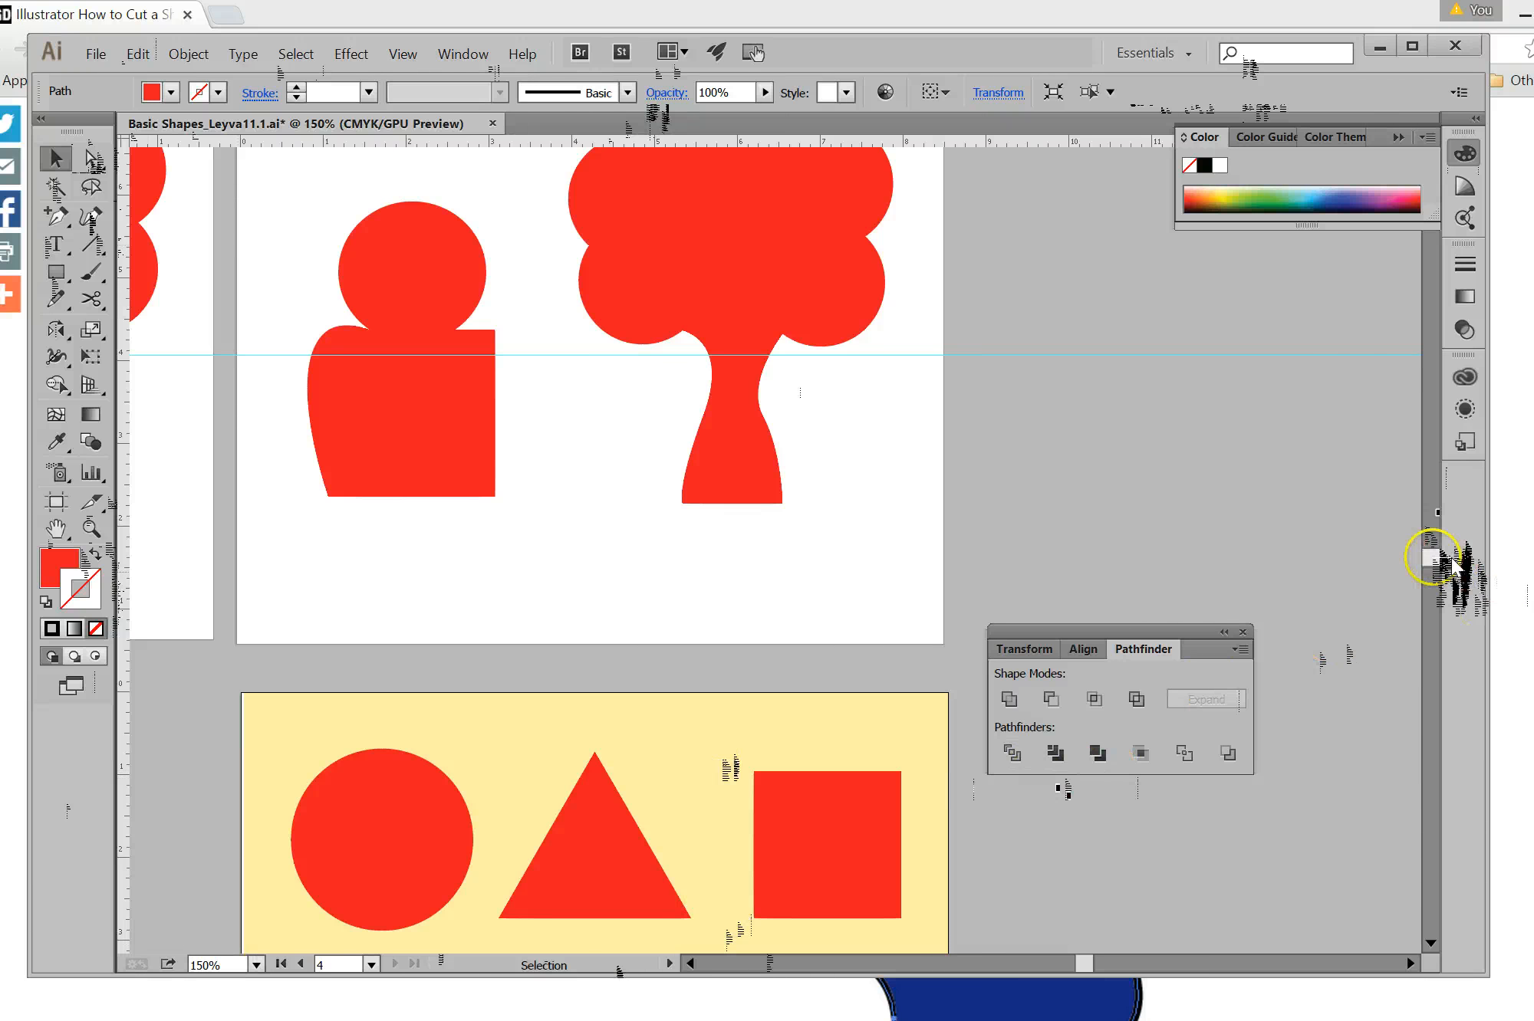
pyautogui.moveTo(1452, 564); pyautogui.dragTo(1452, 595)
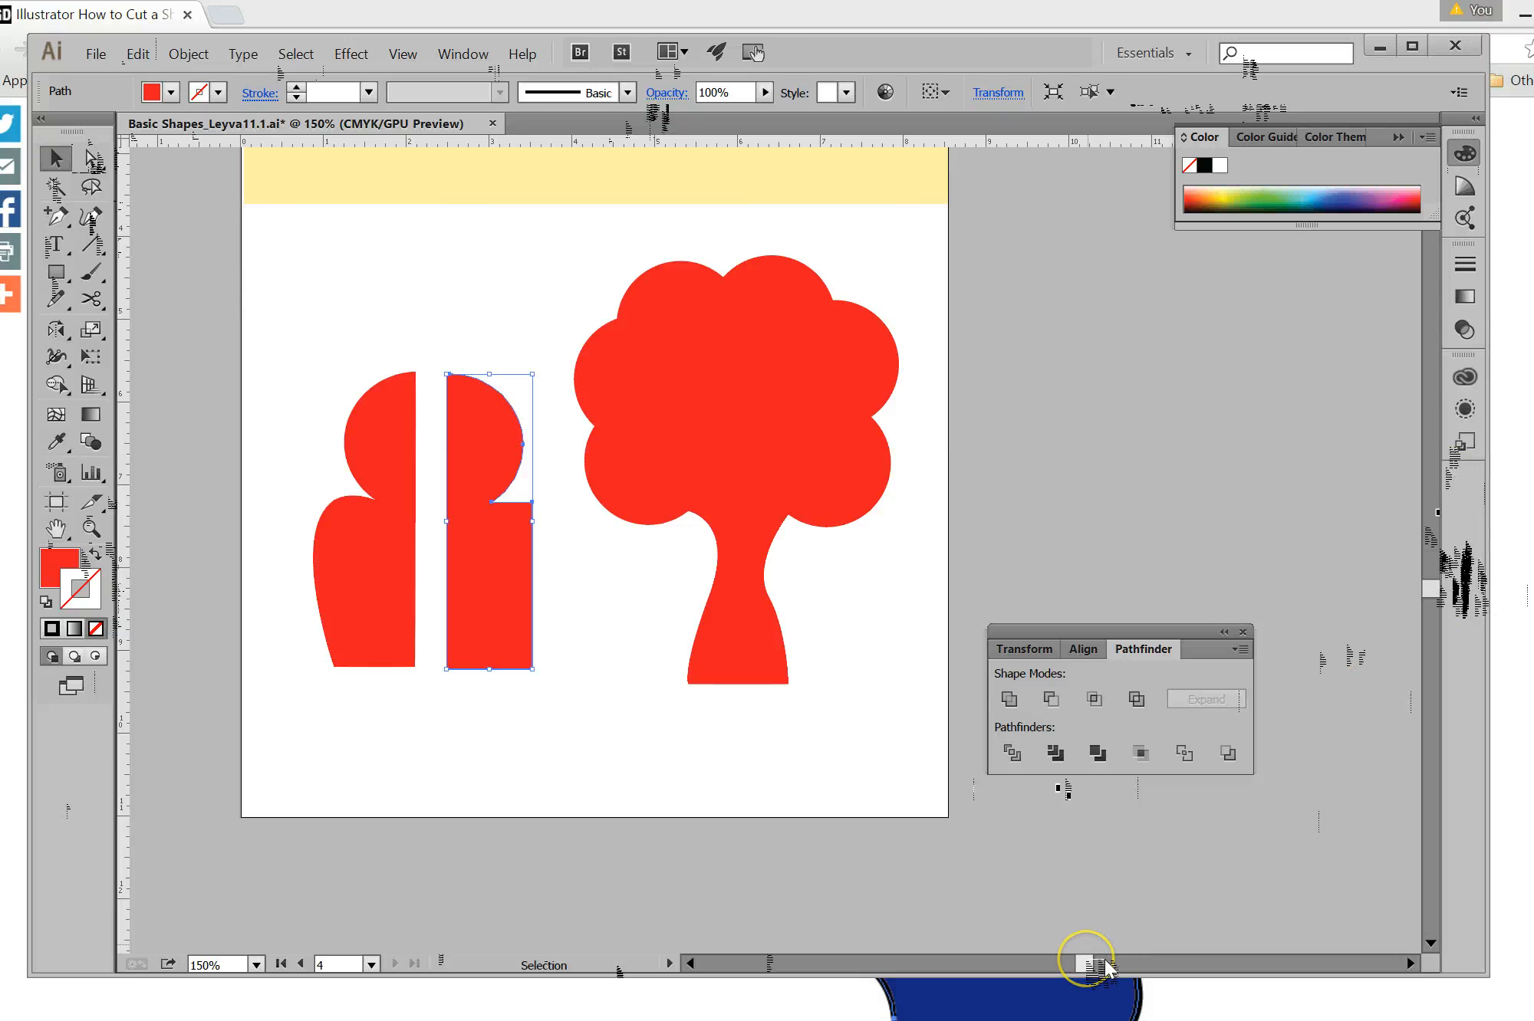
pyautogui.moveTo(1104, 967)
pyautogui.mouseDown()
pyautogui.moveTo(1062, 970)
pyautogui.moveTo(1102, 971)
pyautogui.mouseUp()
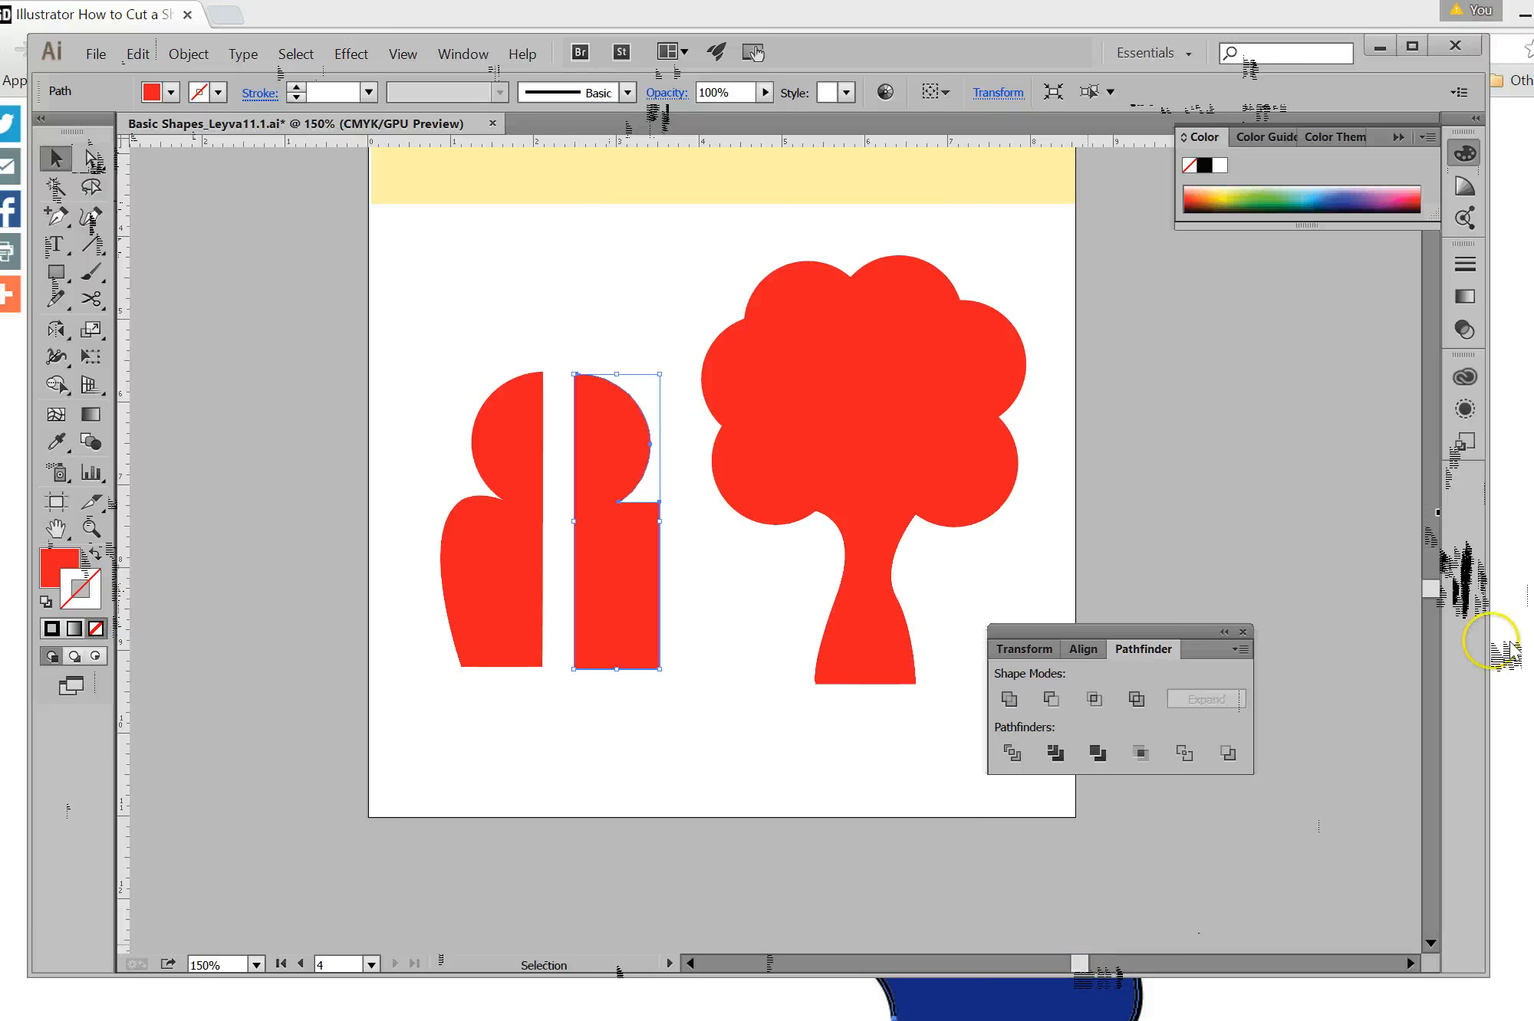
pyautogui.moveTo(1434, 583)
pyautogui.mouseDown()
pyautogui.moveTo(1432, 521)
pyautogui.moveTo(1433, 583)
pyautogui.mouseUp()
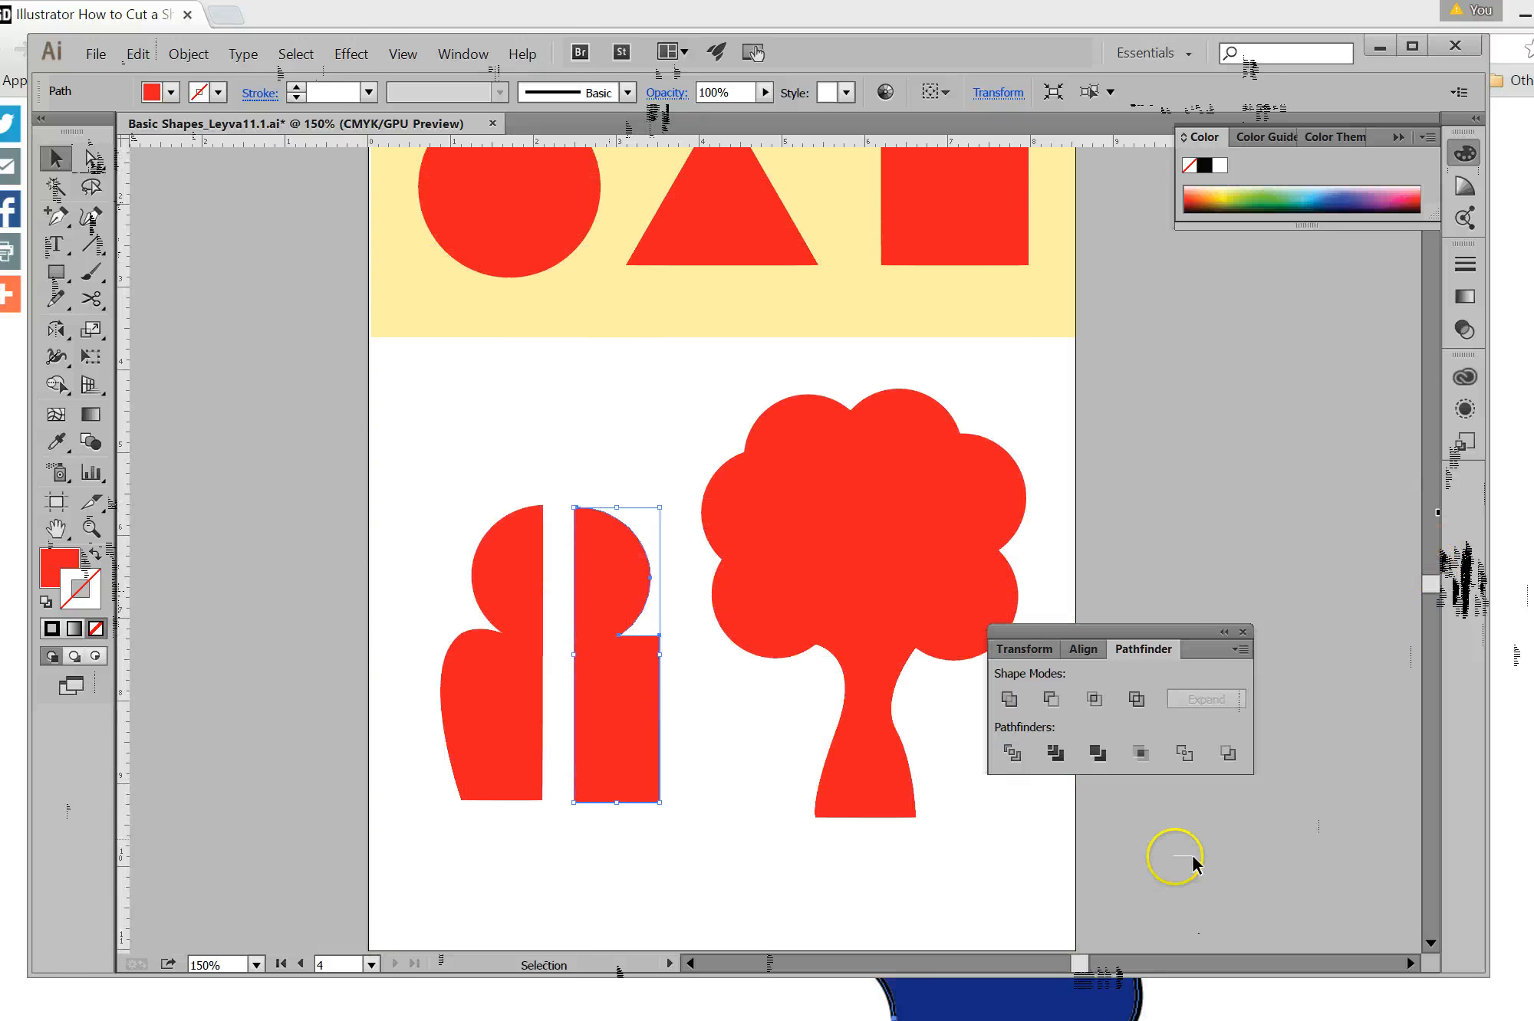
pyautogui.moveTo(1098, 960); pyautogui.dragTo(1087, 963)
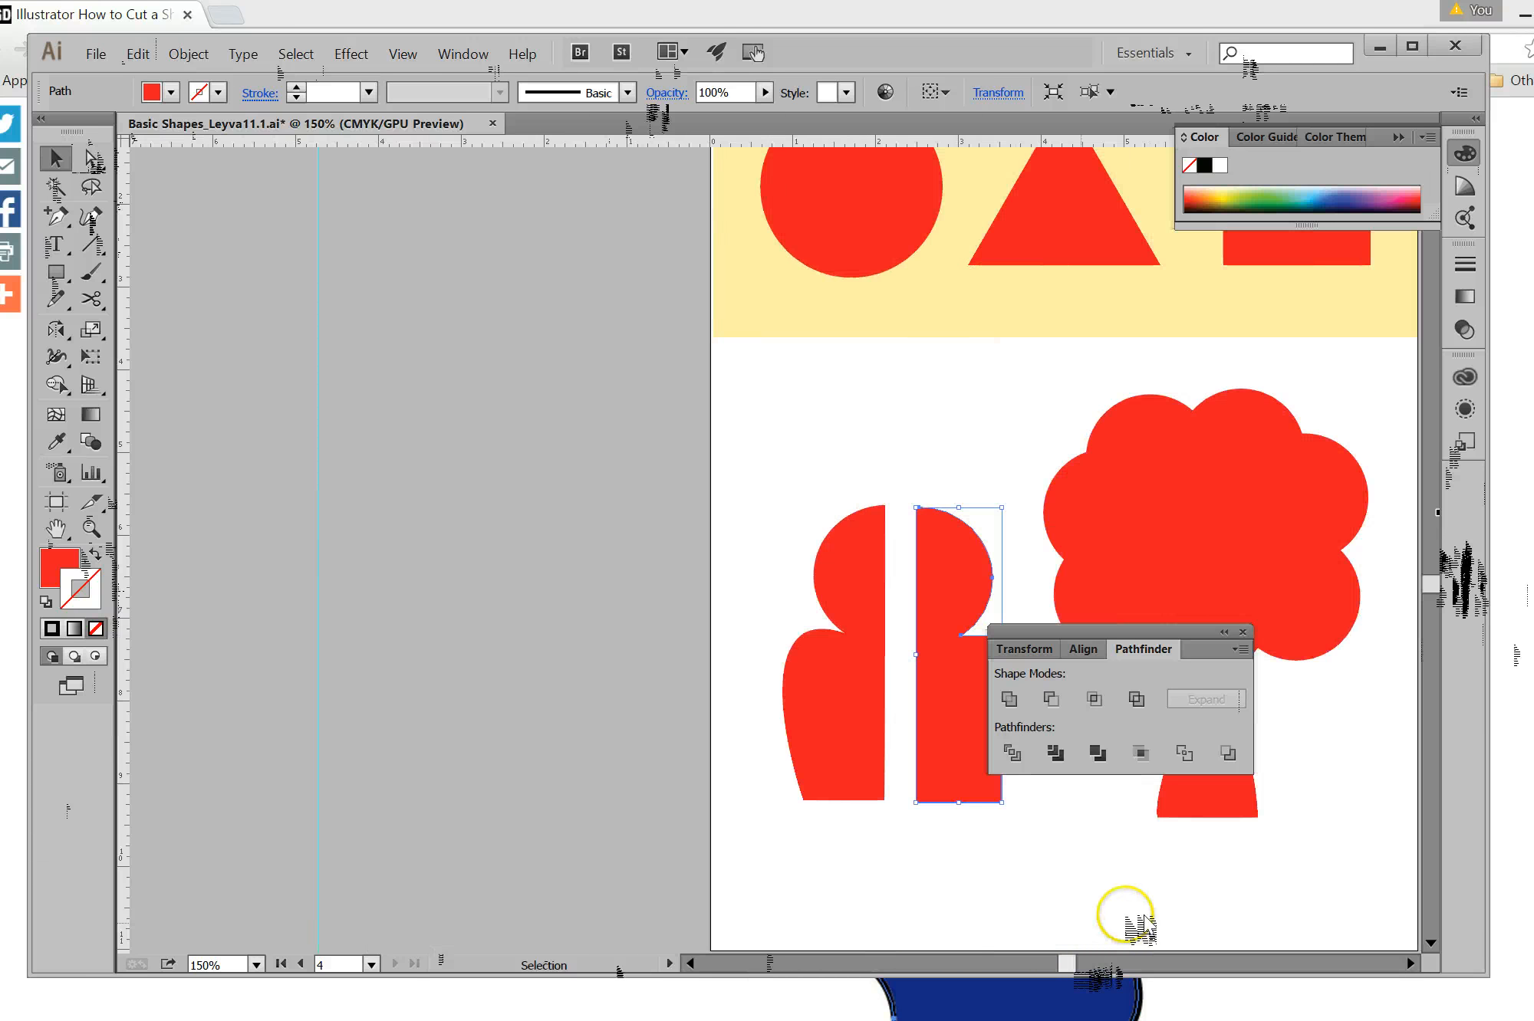
# Move the Pathfinder panel off the artwork and duplicate Artboard 3 with its artwork to the left of the original.
pyautogui.moveTo(1182, 630); pyautogui.dragTo(77, 760)
pyautogui.scroll(1, 74, 751)
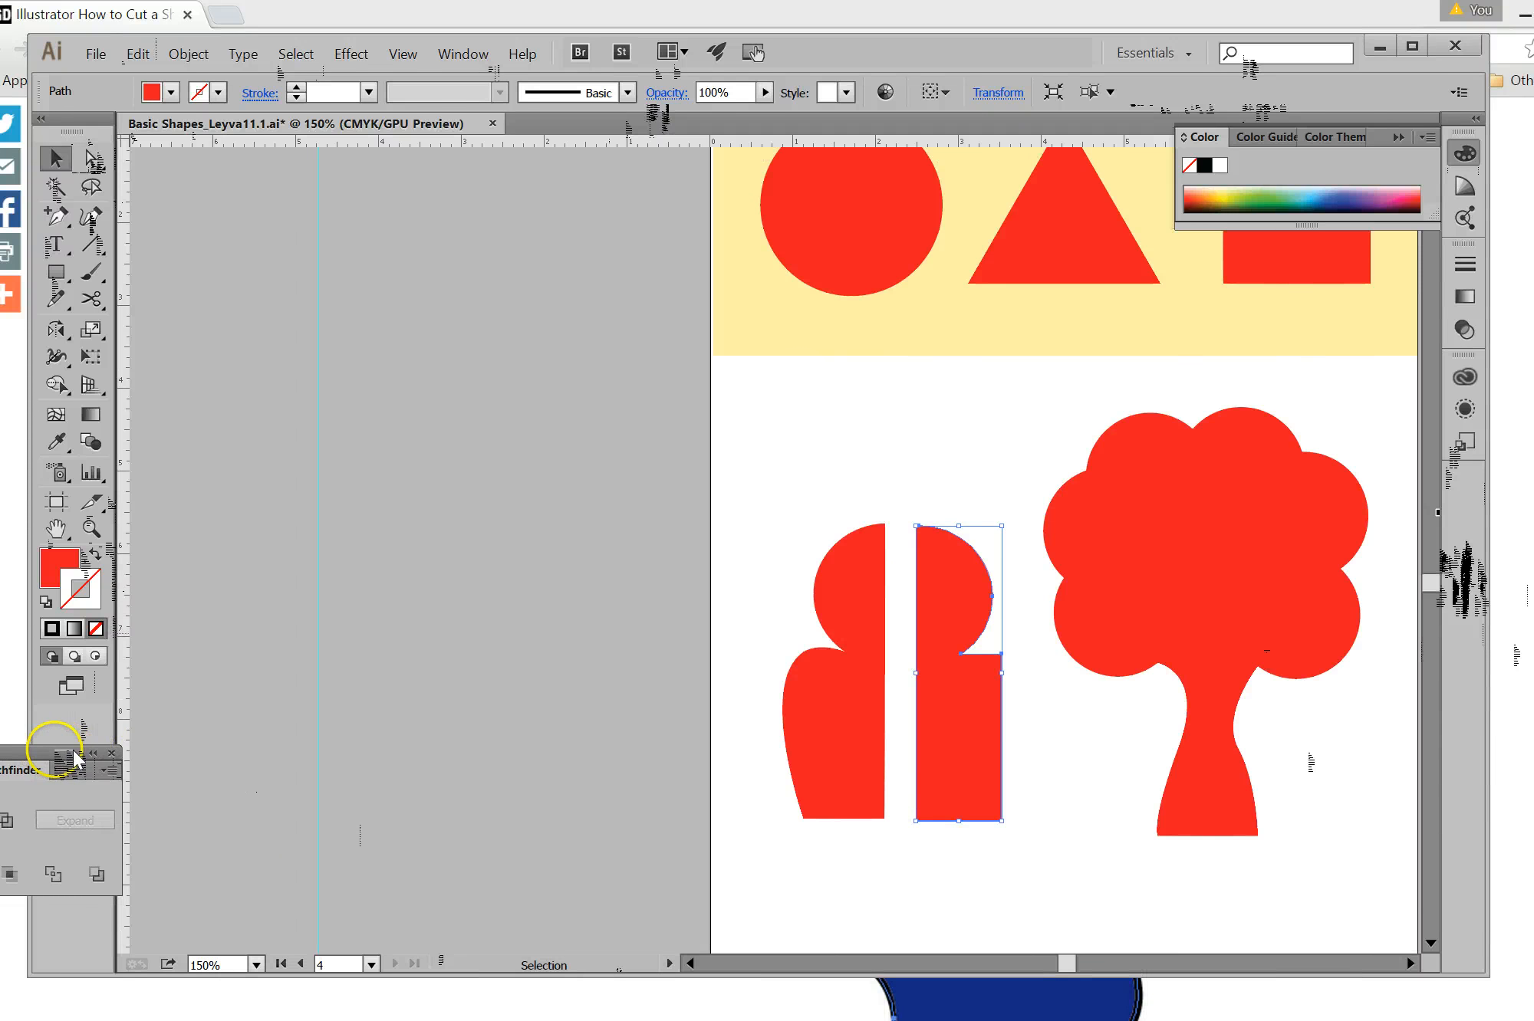
pyautogui.moveTo(1431, 584); pyautogui.dragTo(1431, 576)
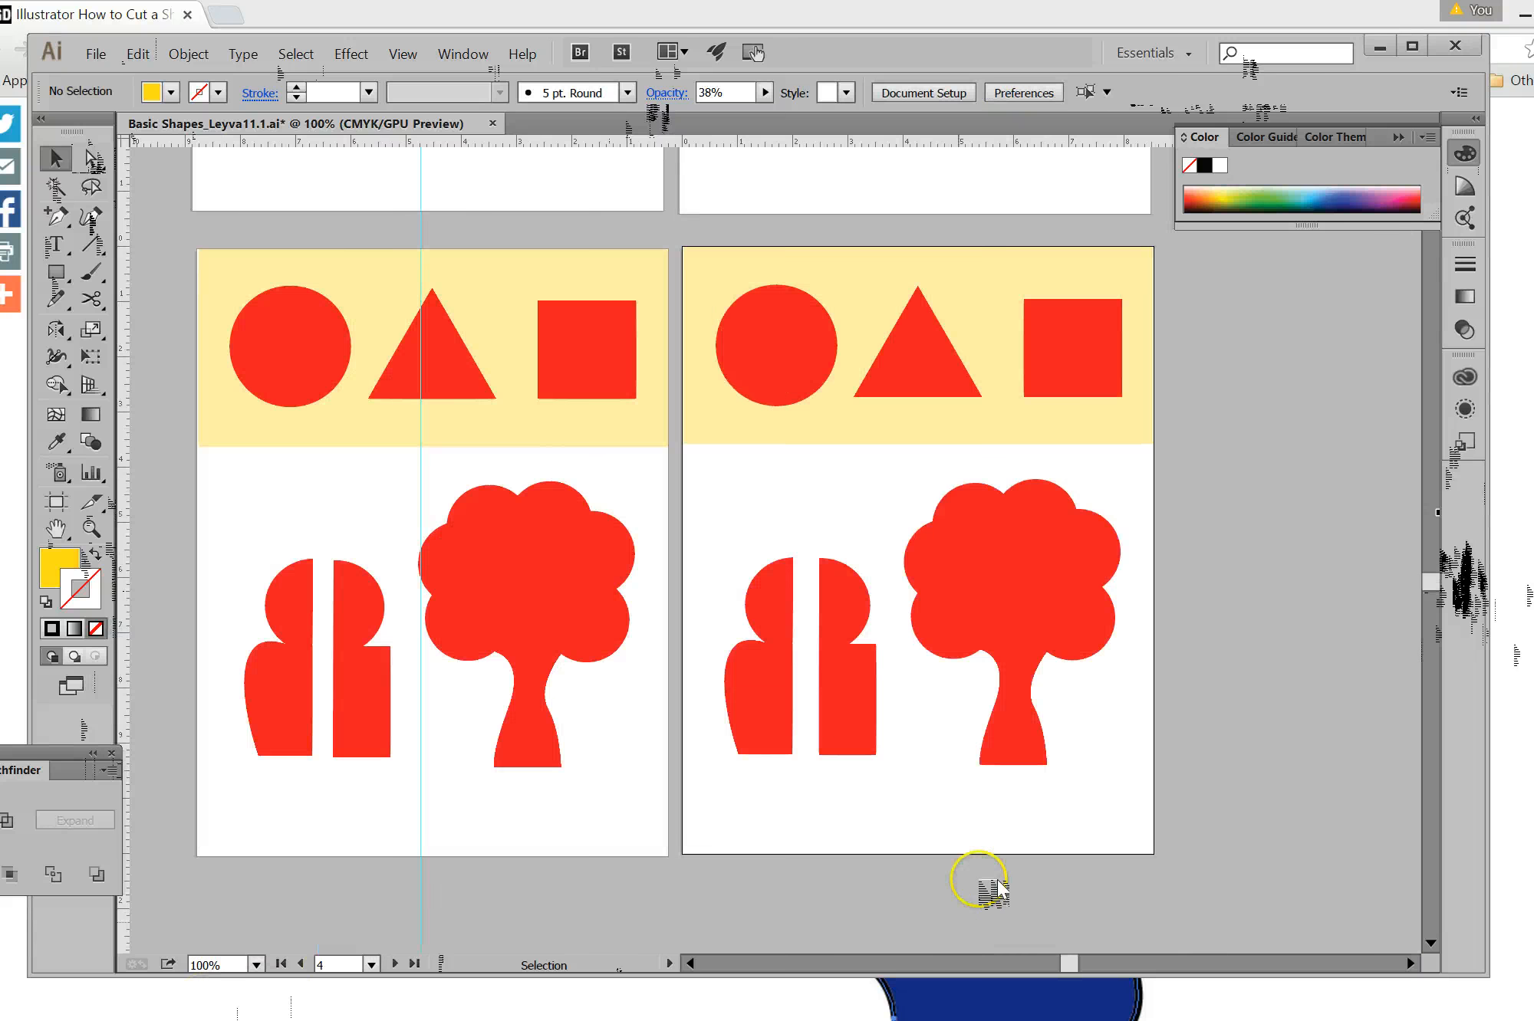
# Collapse the Color panel and check Artboard 1, Artboard 2 and Artboard 3 in turn with the Artboard tool.
pyautogui.click(1405, 130)
pyautogui.moveTo(1455, 583); pyautogui.dragTo(1454, 543)
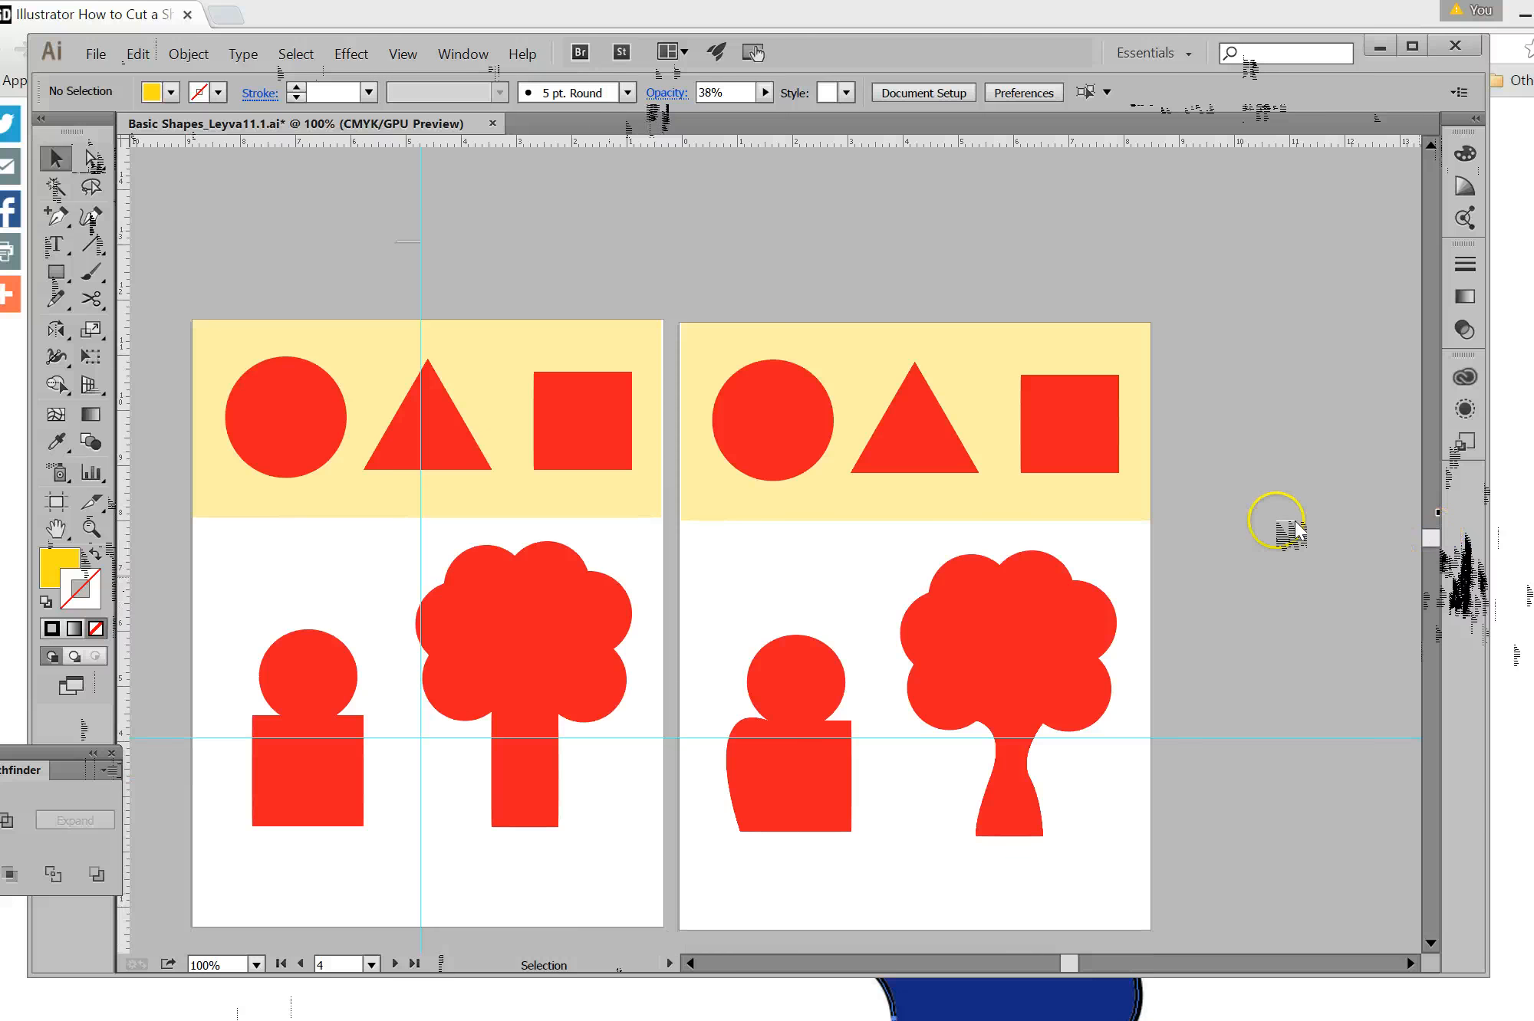
pyautogui.click(59, 502)
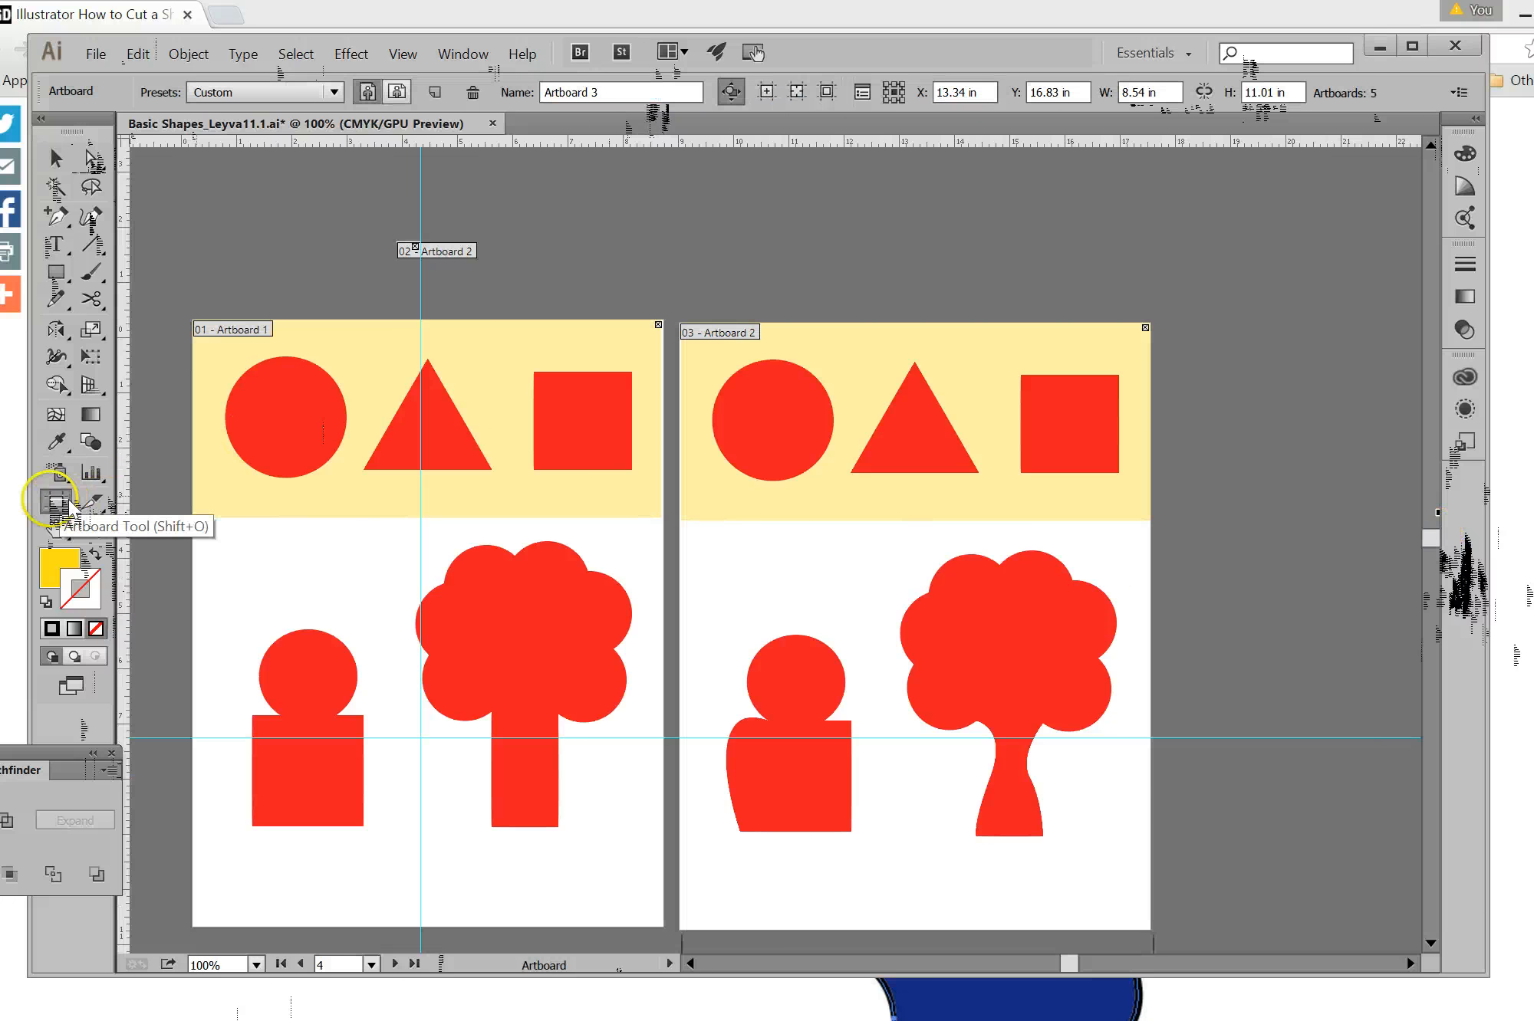
pyautogui.click(506, 353)
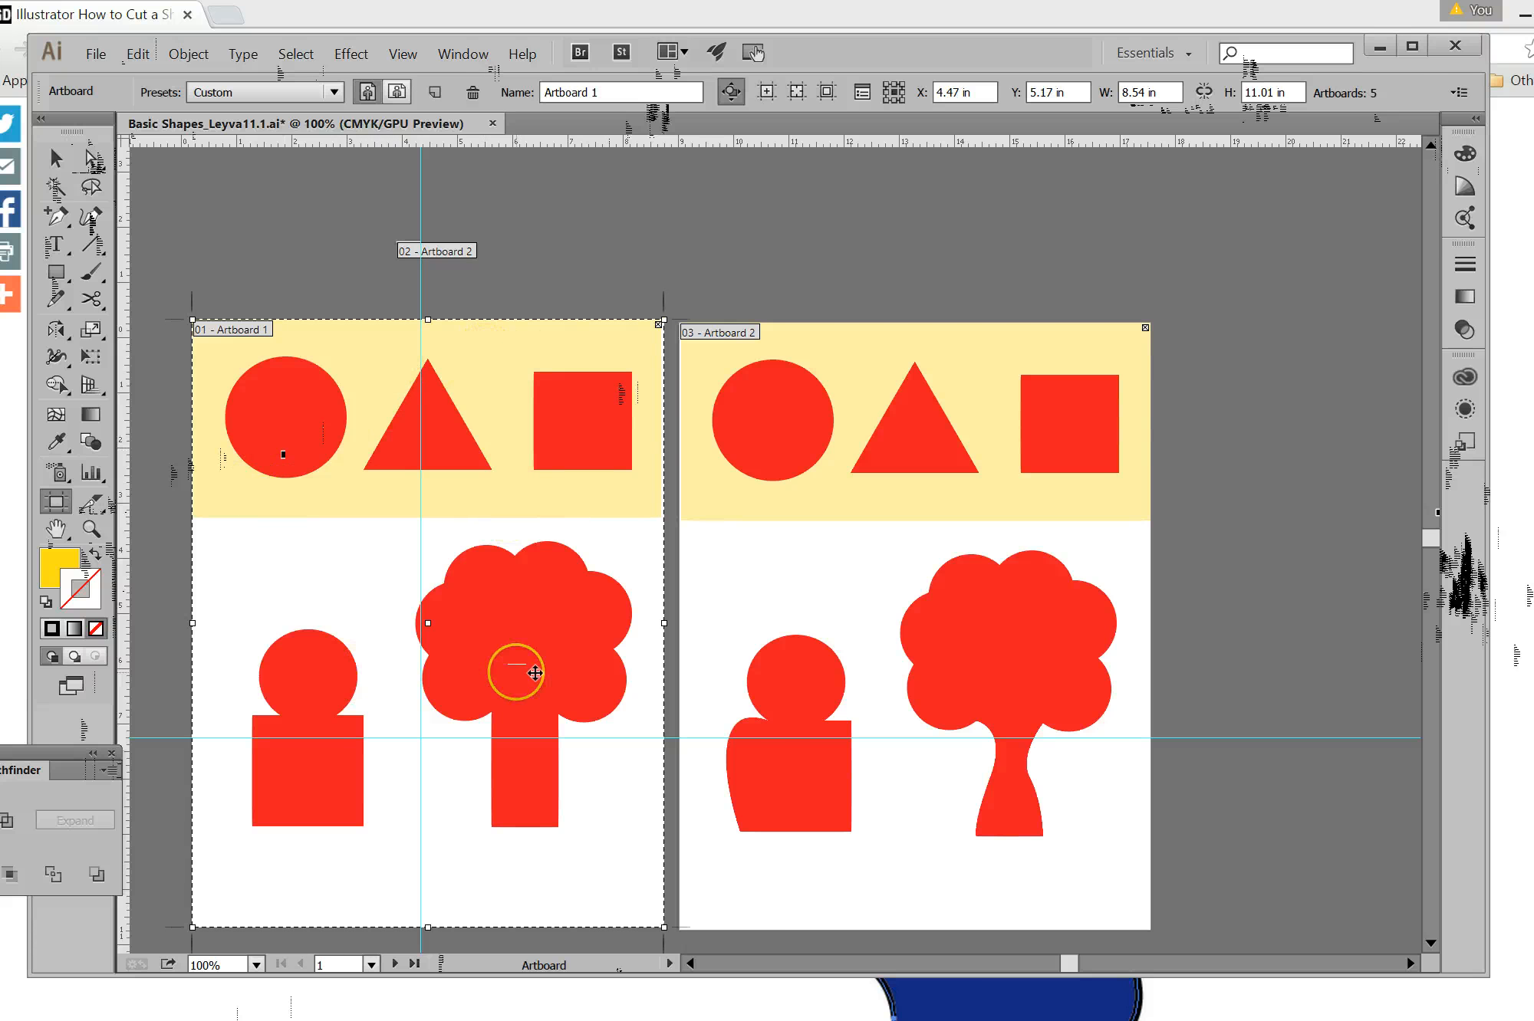
pyautogui.click(876, 369)
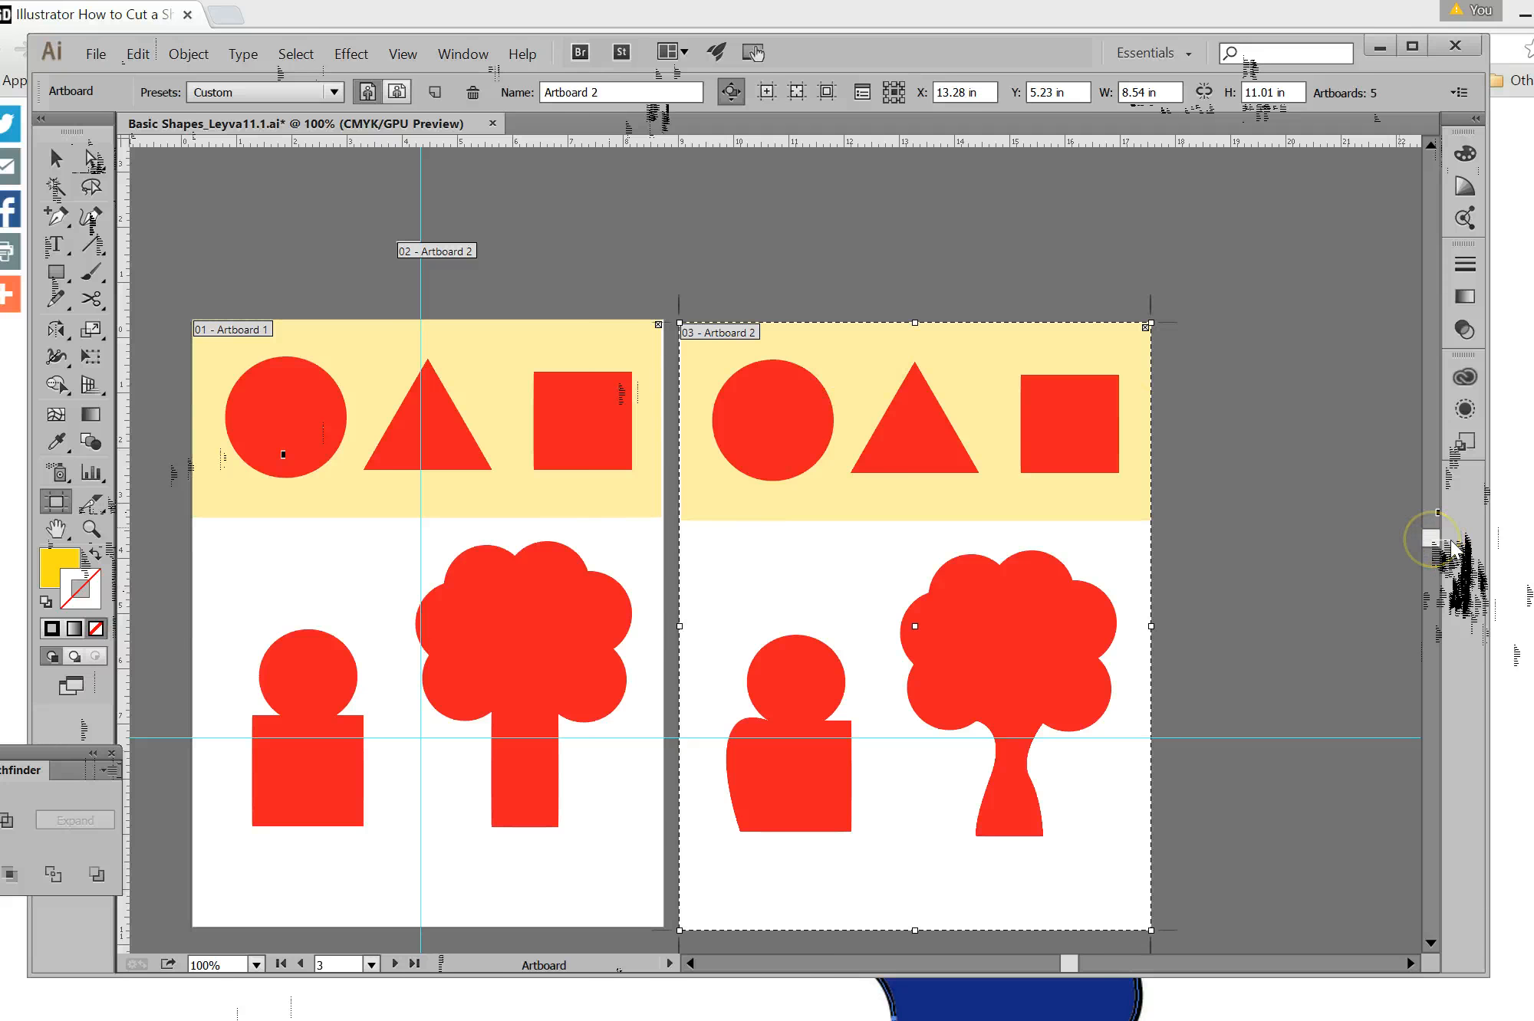
pyautogui.scroll(-2, 1450, 546)
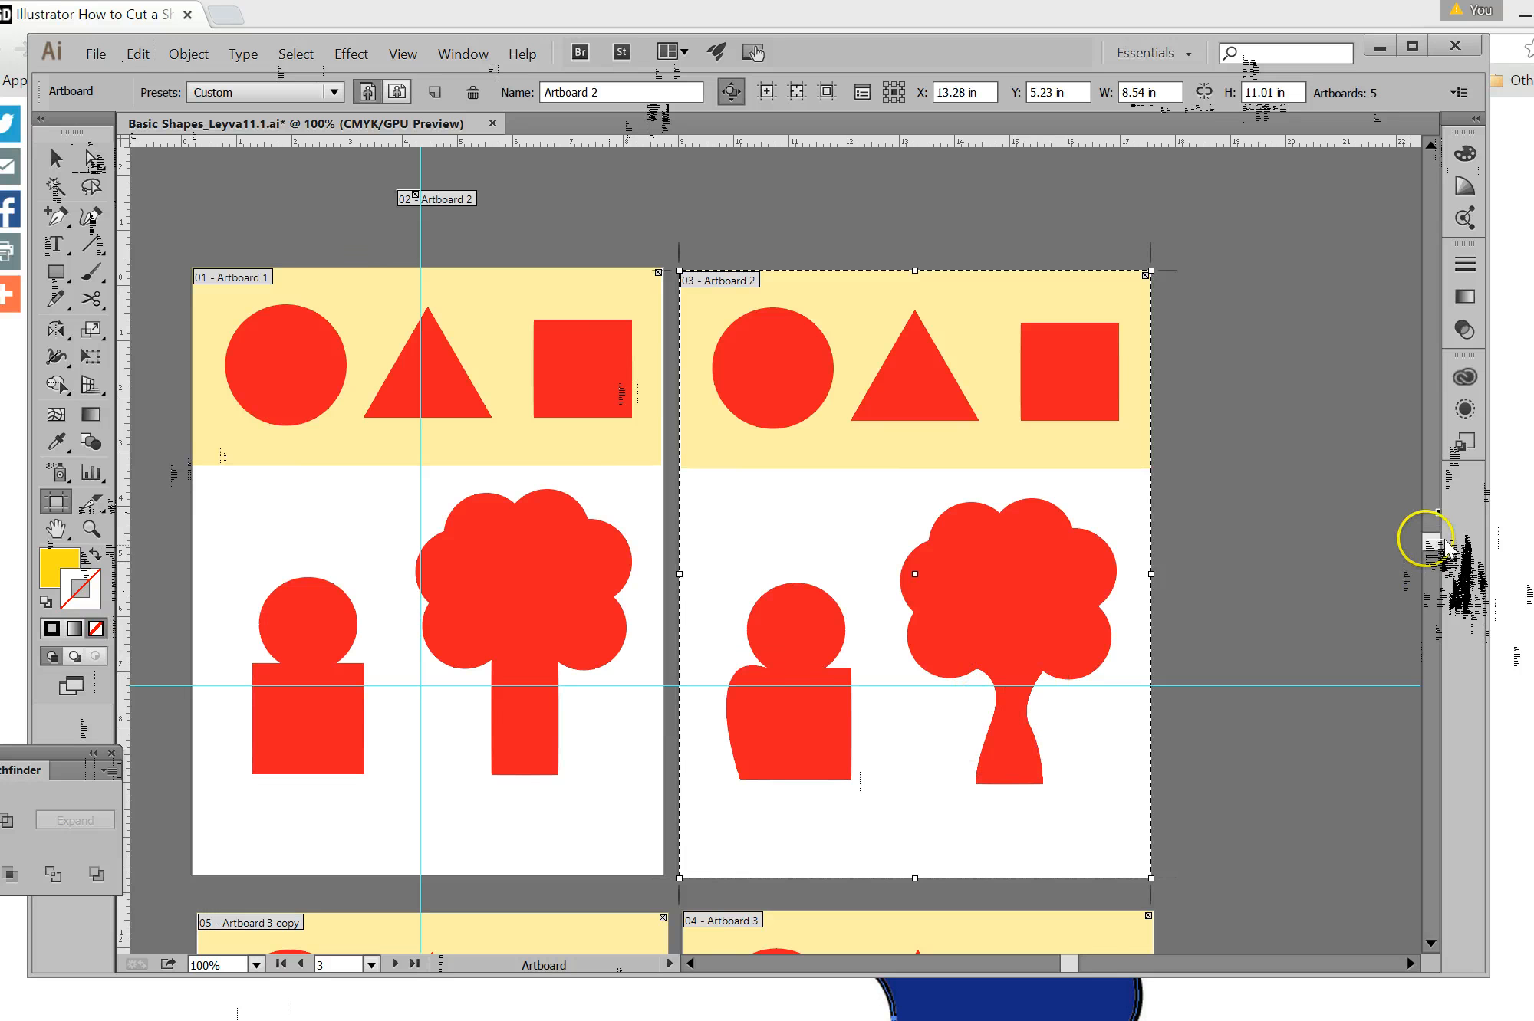
pyautogui.moveTo(1446, 541); pyautogui.dragTo(1450, 581)
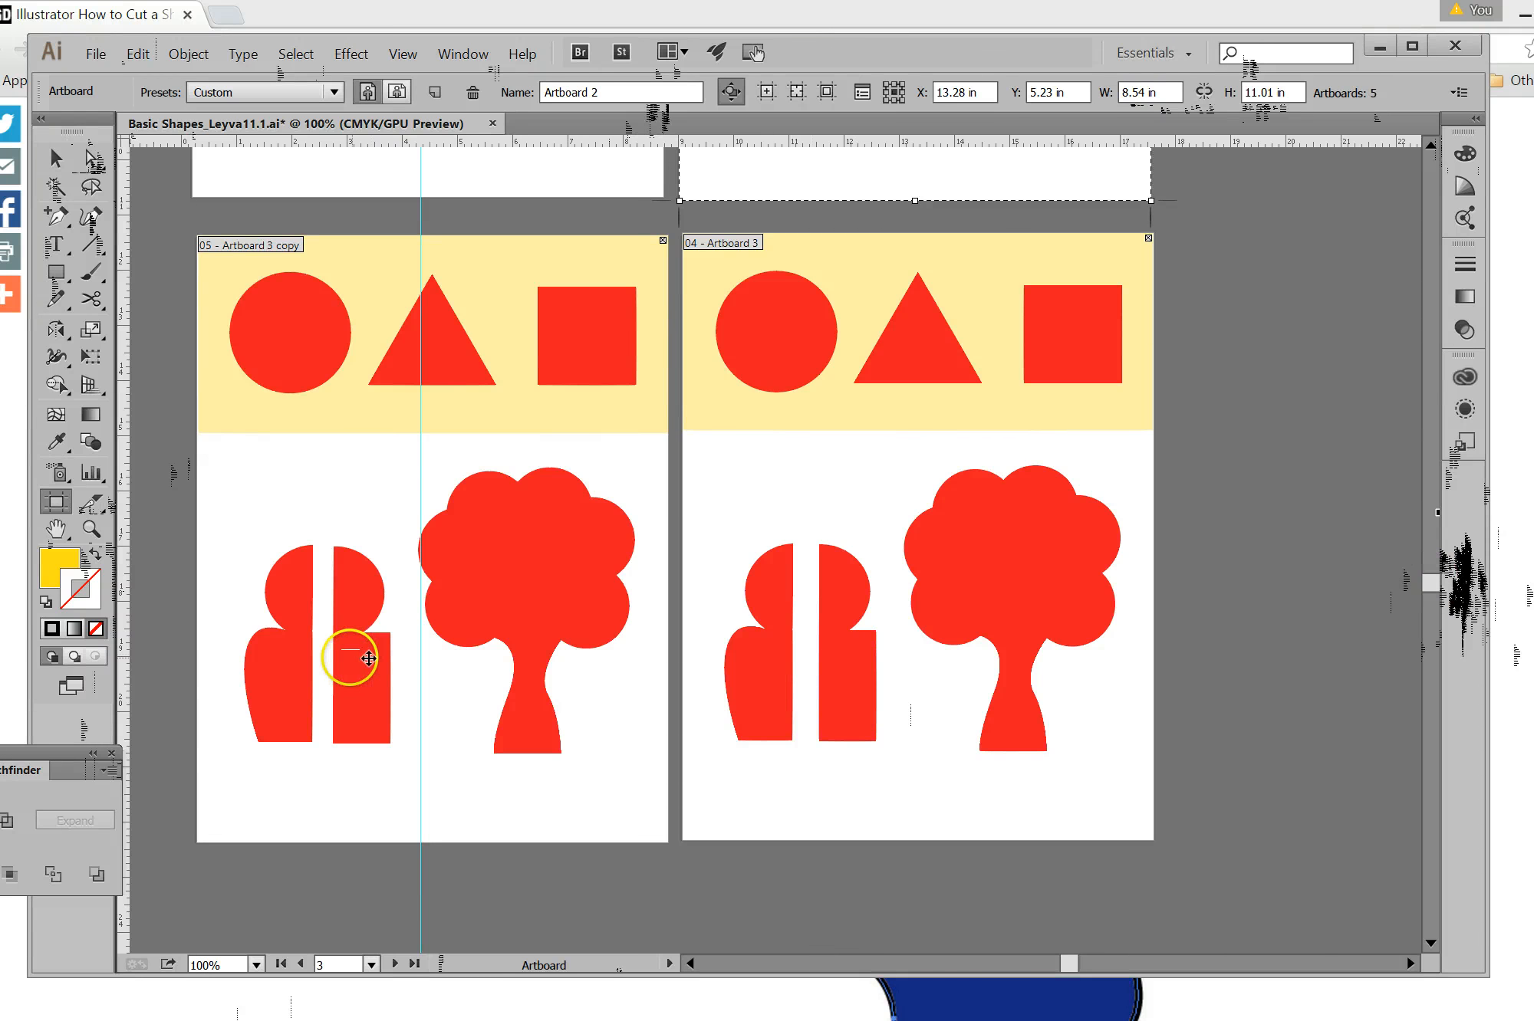
pyautogui.click(899, 243)
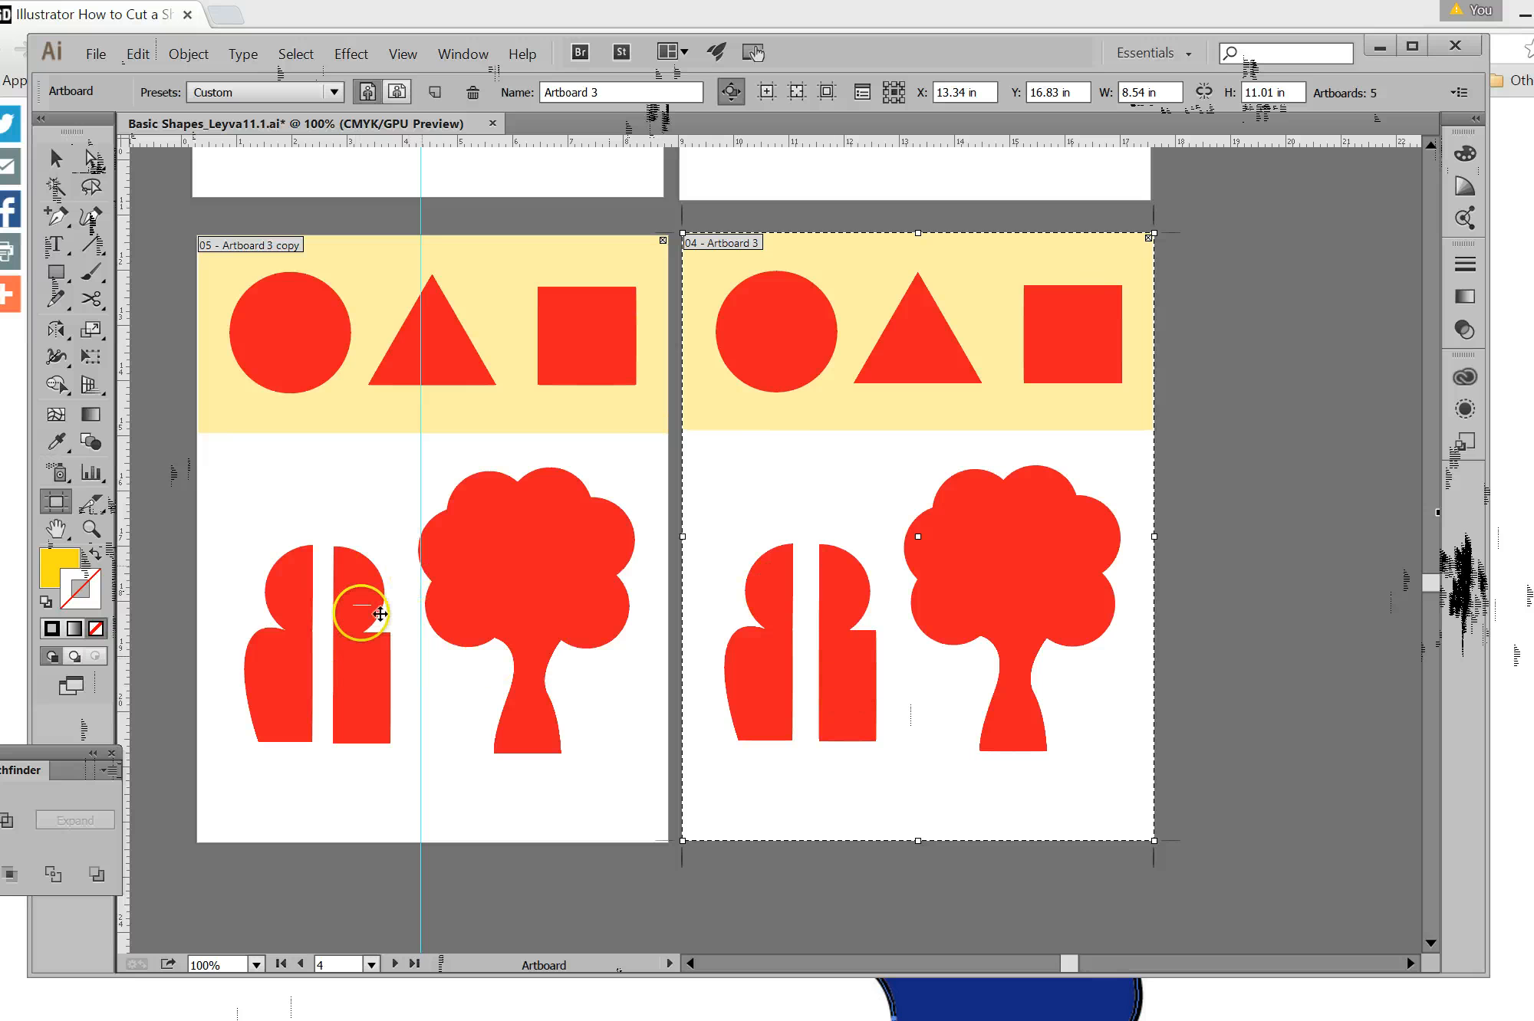
pyautogui.click(55, 158)
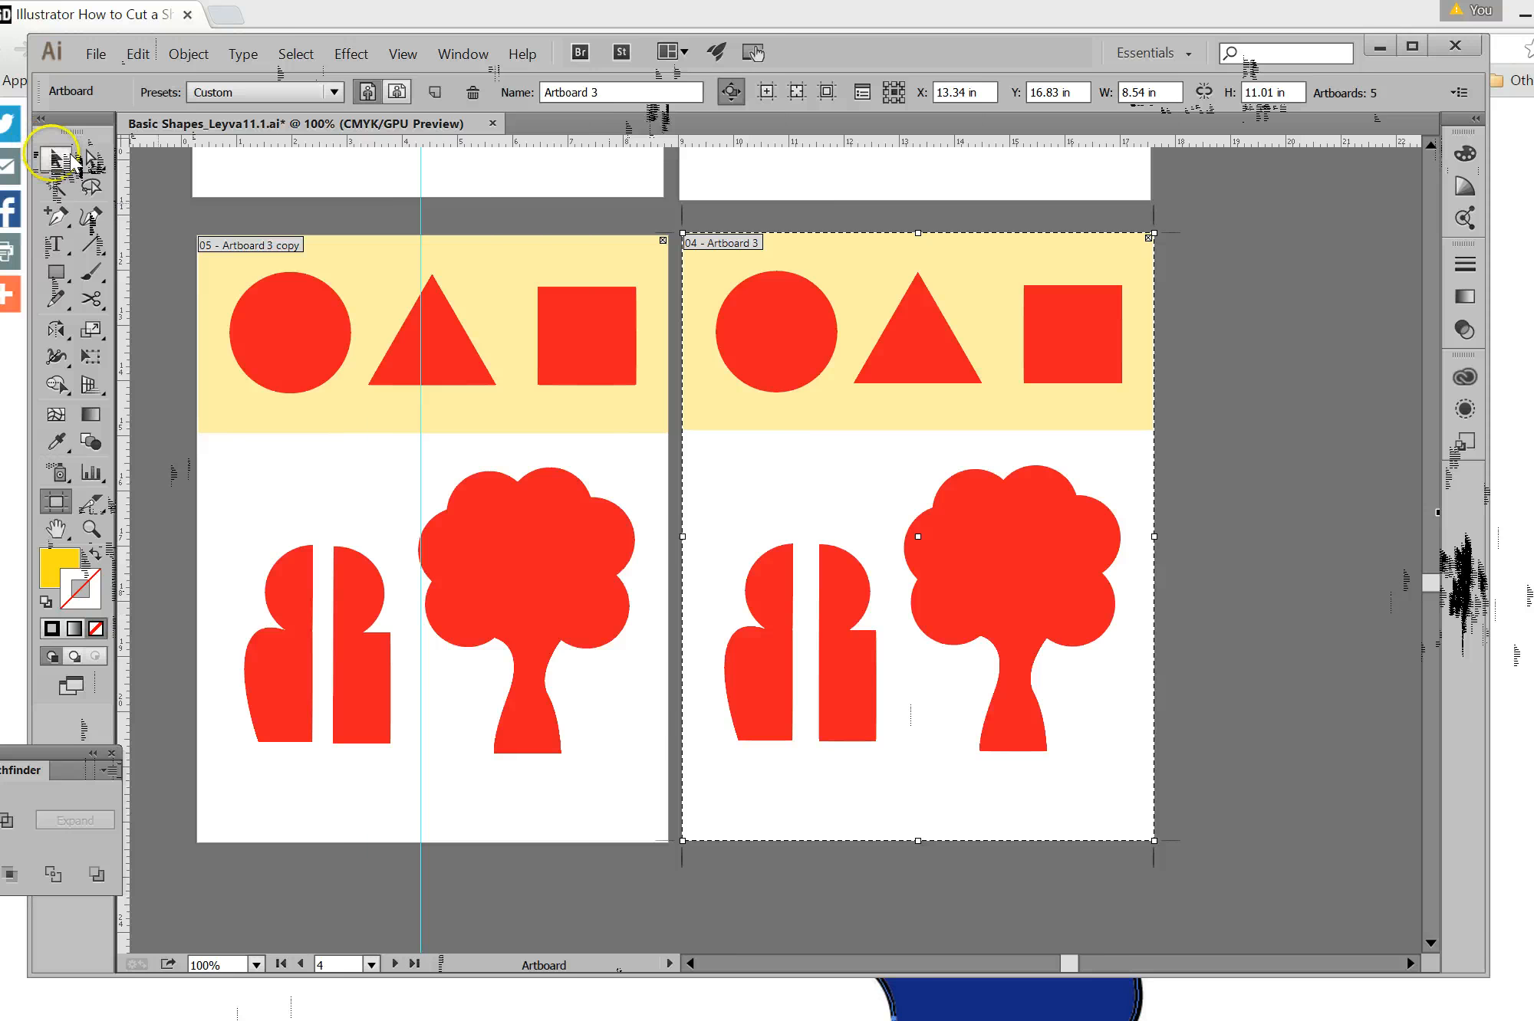
# Close the gap between the person's halves on the copy of Artboard 3, and delete both halves.
pyautogui.moveTo(381, 580); pyautogui.dragTo(355, 579)
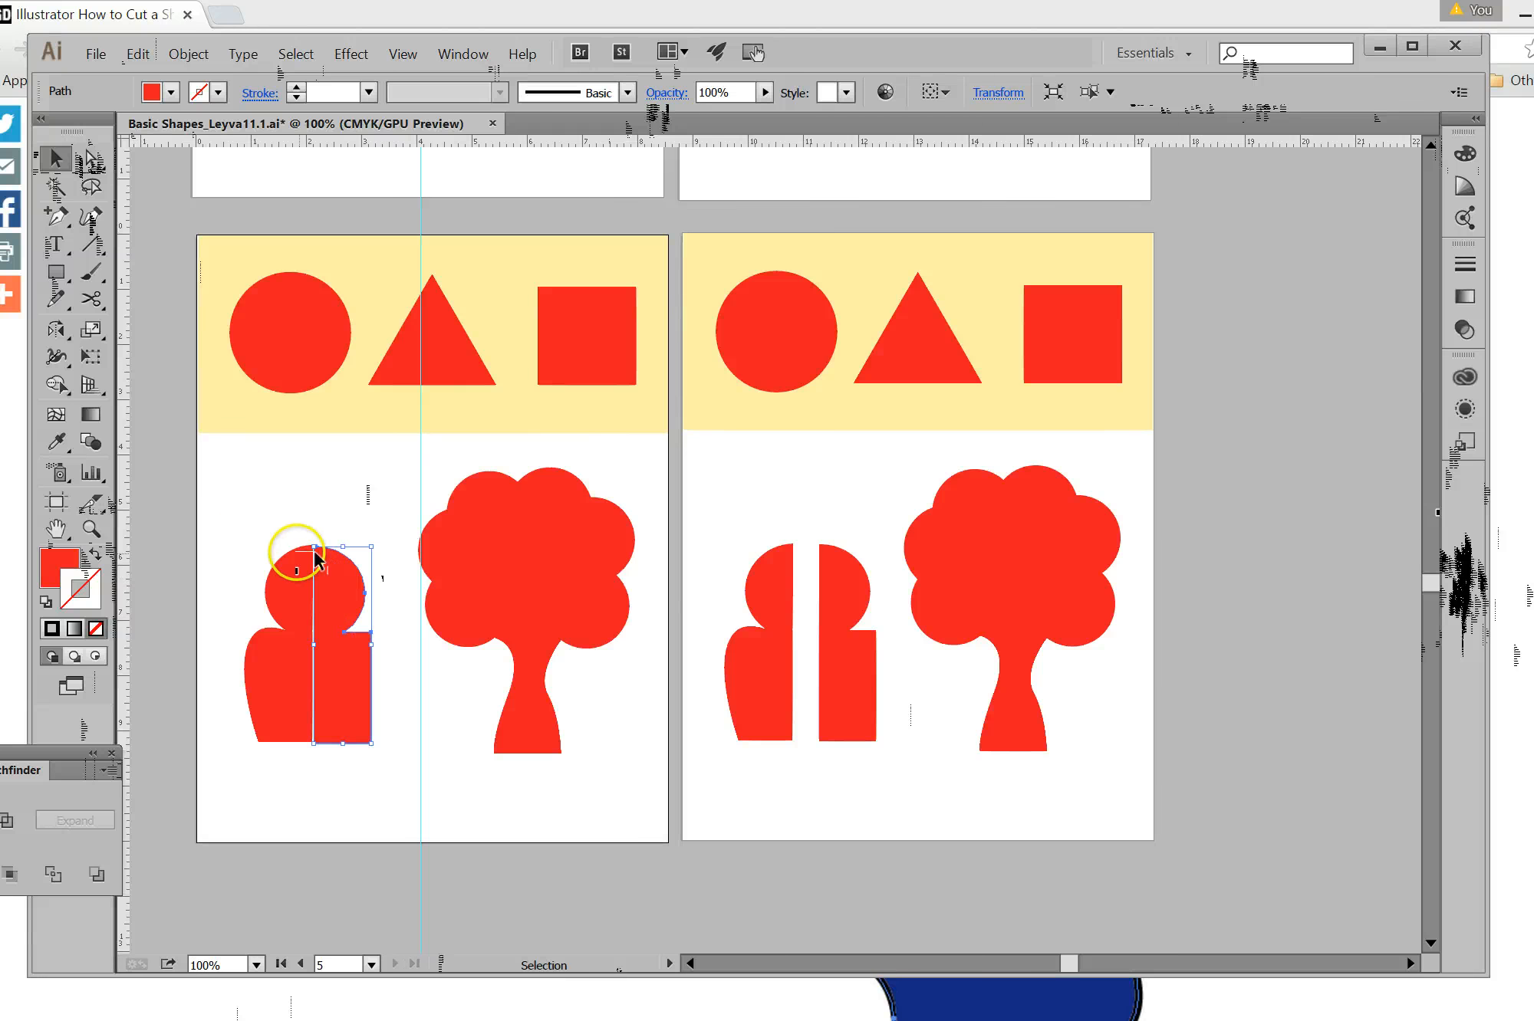
pyautogui.moveTo(428, 750); pyautogui.dragTo(403, 761)
pyautogui.press('Delete')
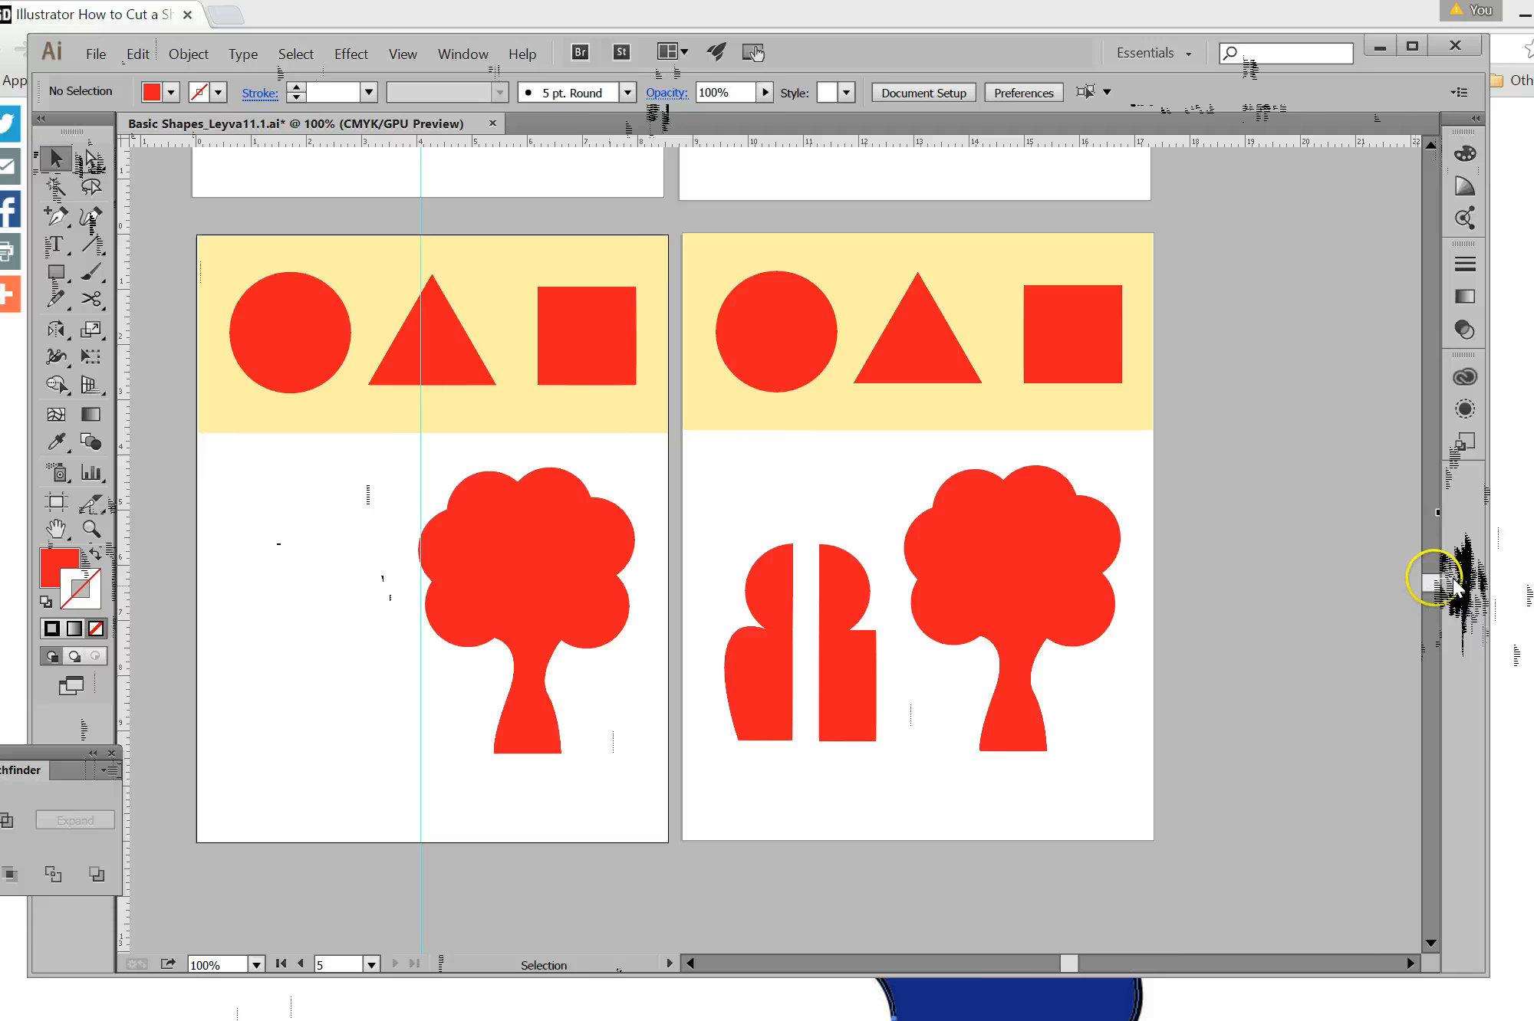
# Copy the uncut person from the second artboard onto the copy of Artboard 3, position it beside the tree, and deselect it.
pyautogui.moveTo(1431, 580); pyautogui.dragTo(1440, 564)
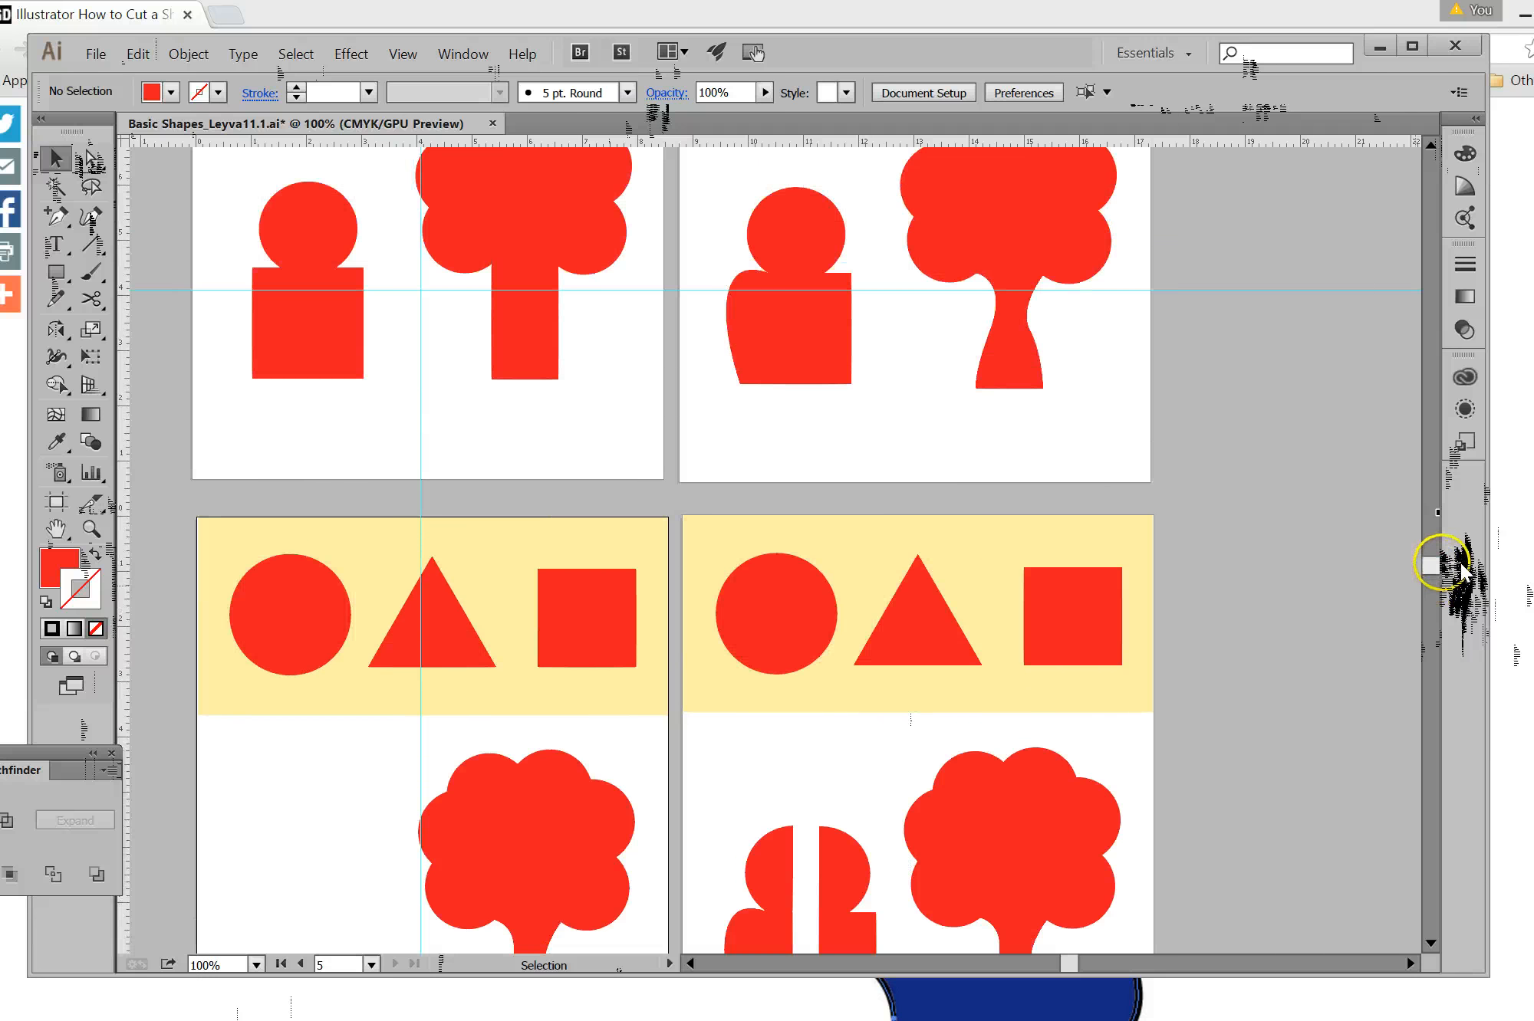
pyautogui.click(822, 345)
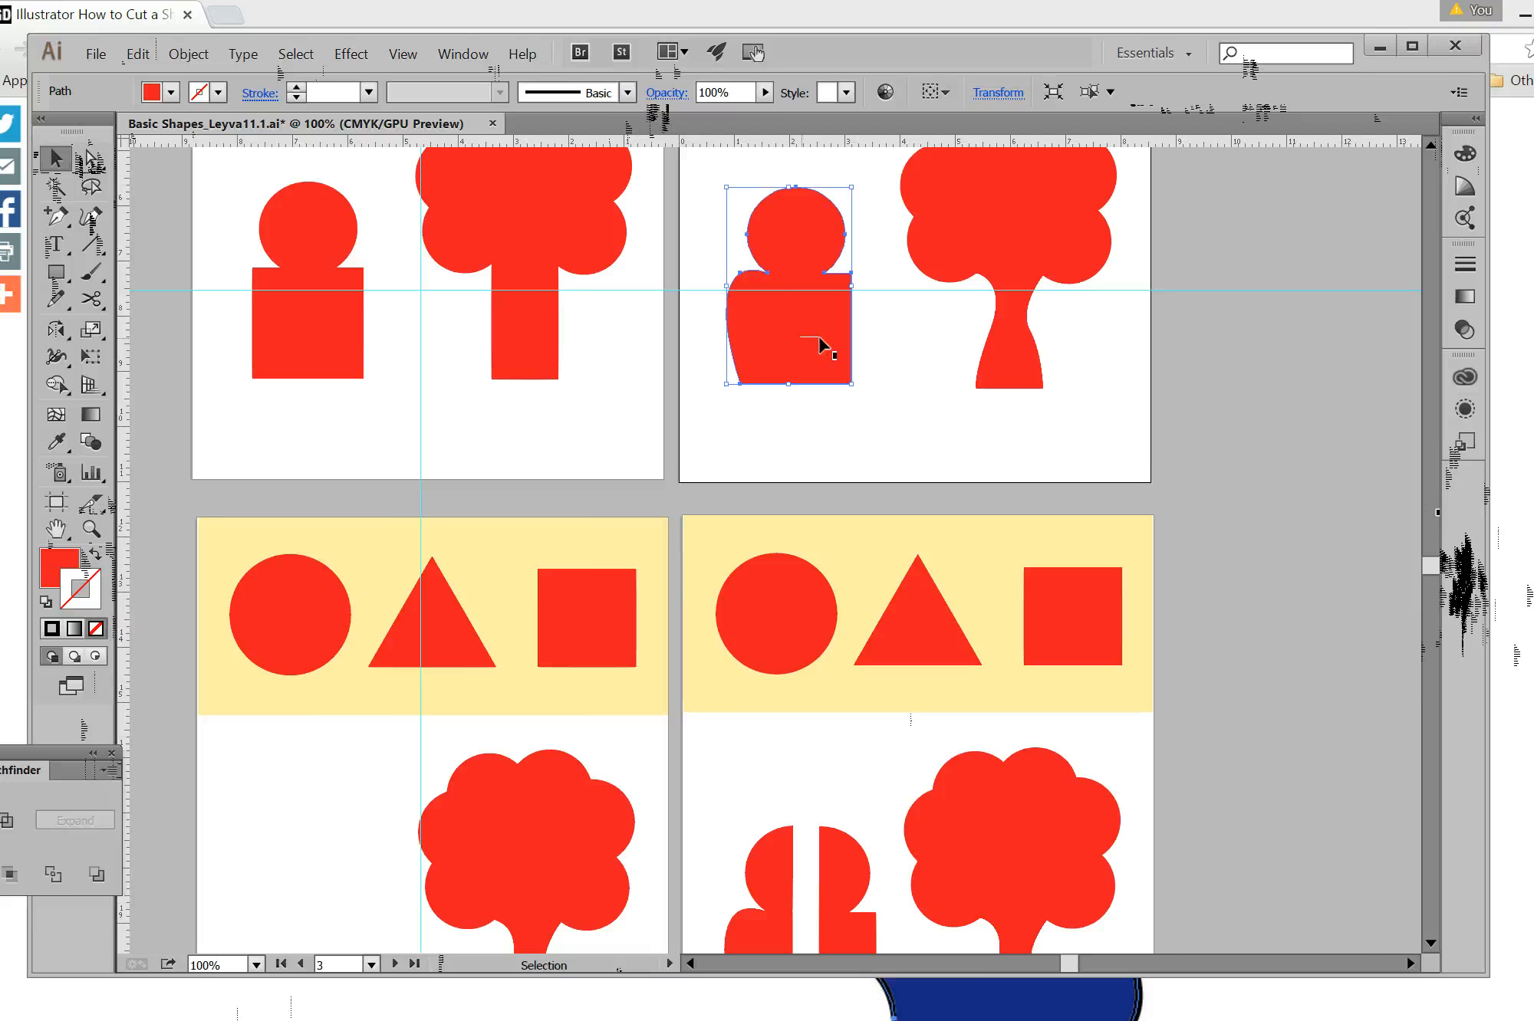
pyautogui.moveTo(820, 332); pyautogui.dragTo(328, 930)
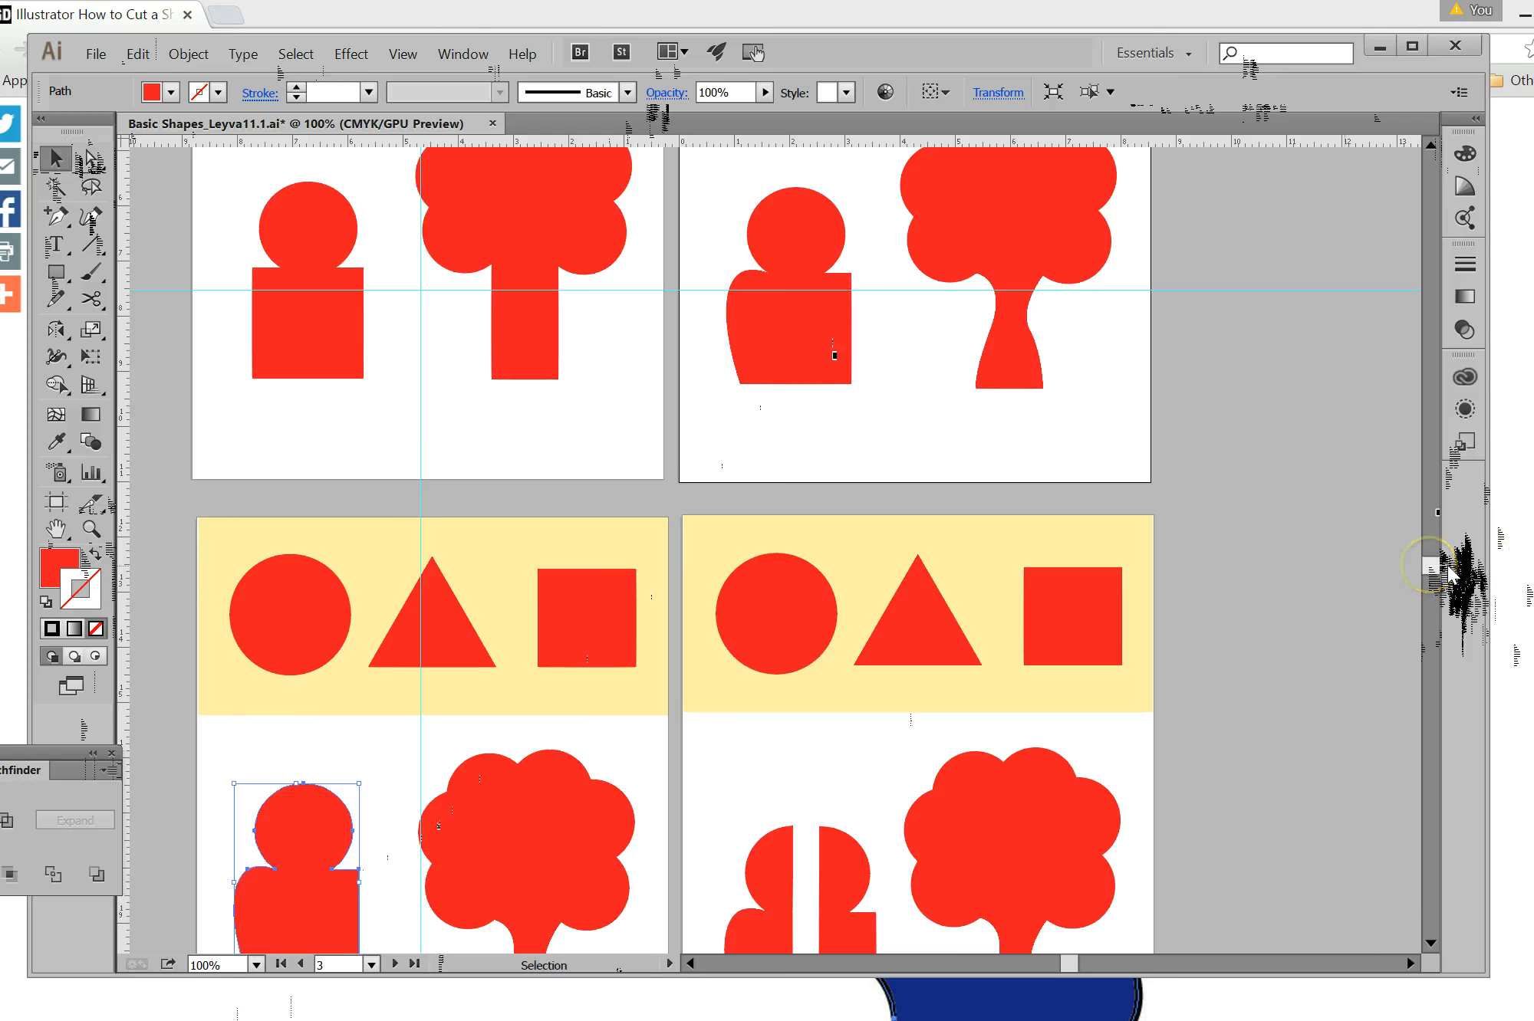
pyautogui.moveTo(1429, 567); pyautogui.dragTo(1430, 589)
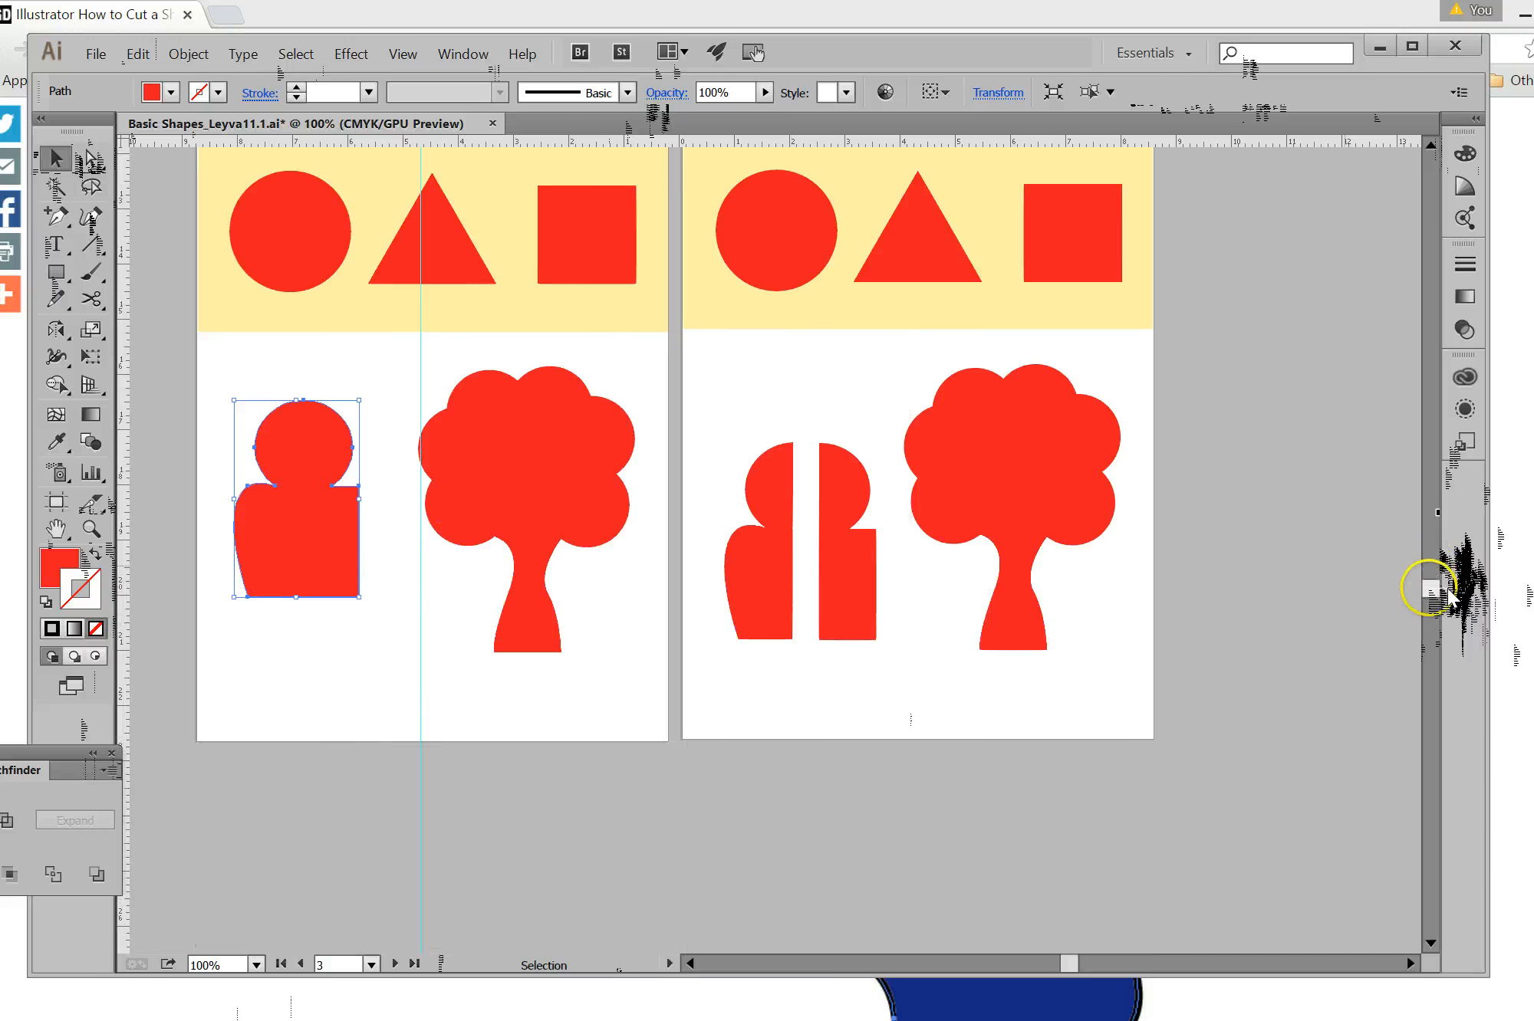
pyautogui.click(306, 500)
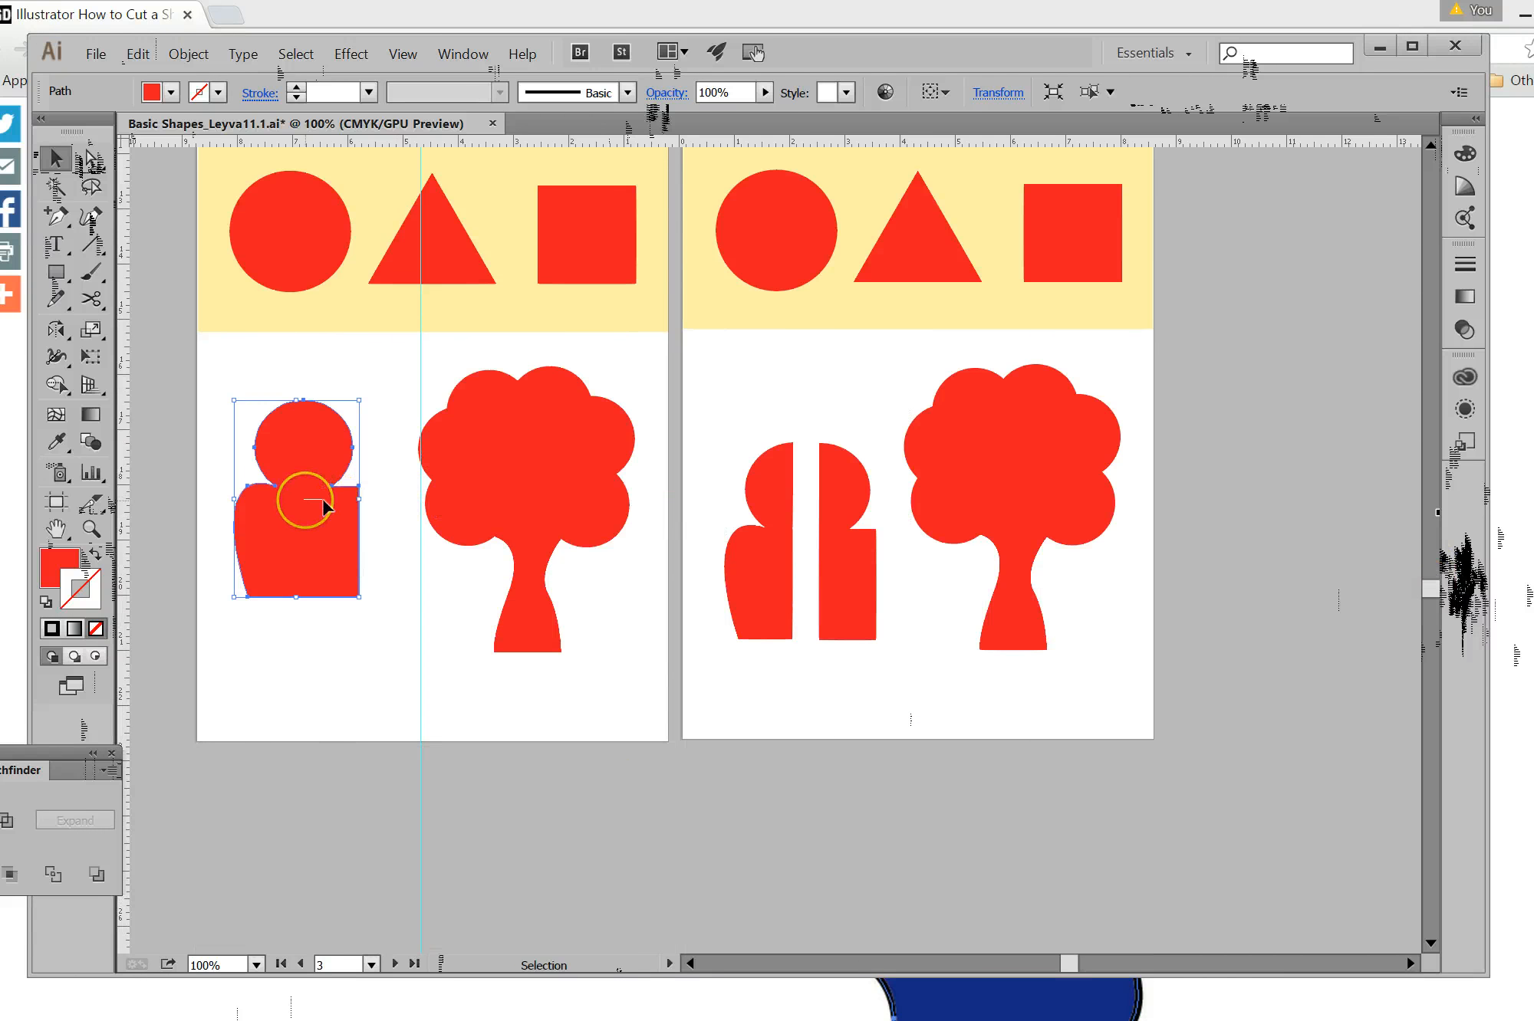
pyautogui.moveTo(322, 502)
pyautogui.mouseDown()
pyautogui.moveTo(335, 552)
pyautogui.moveTo(333, 535)
pyautogui.mouseUp()
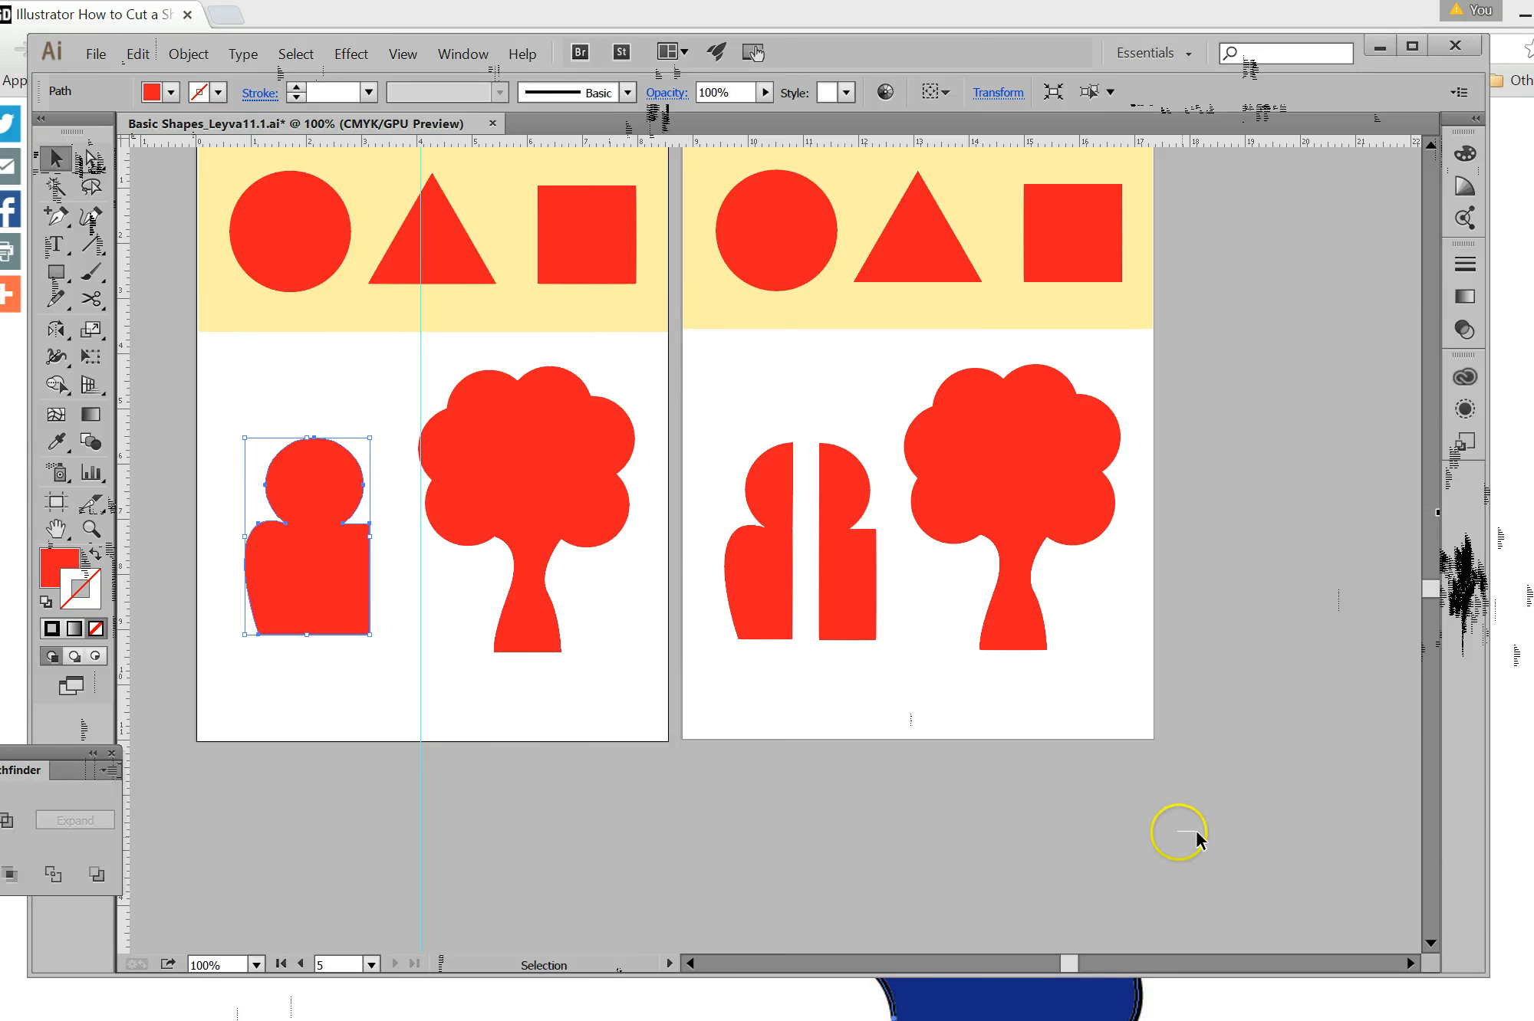
pyautogui.click(434, 602)
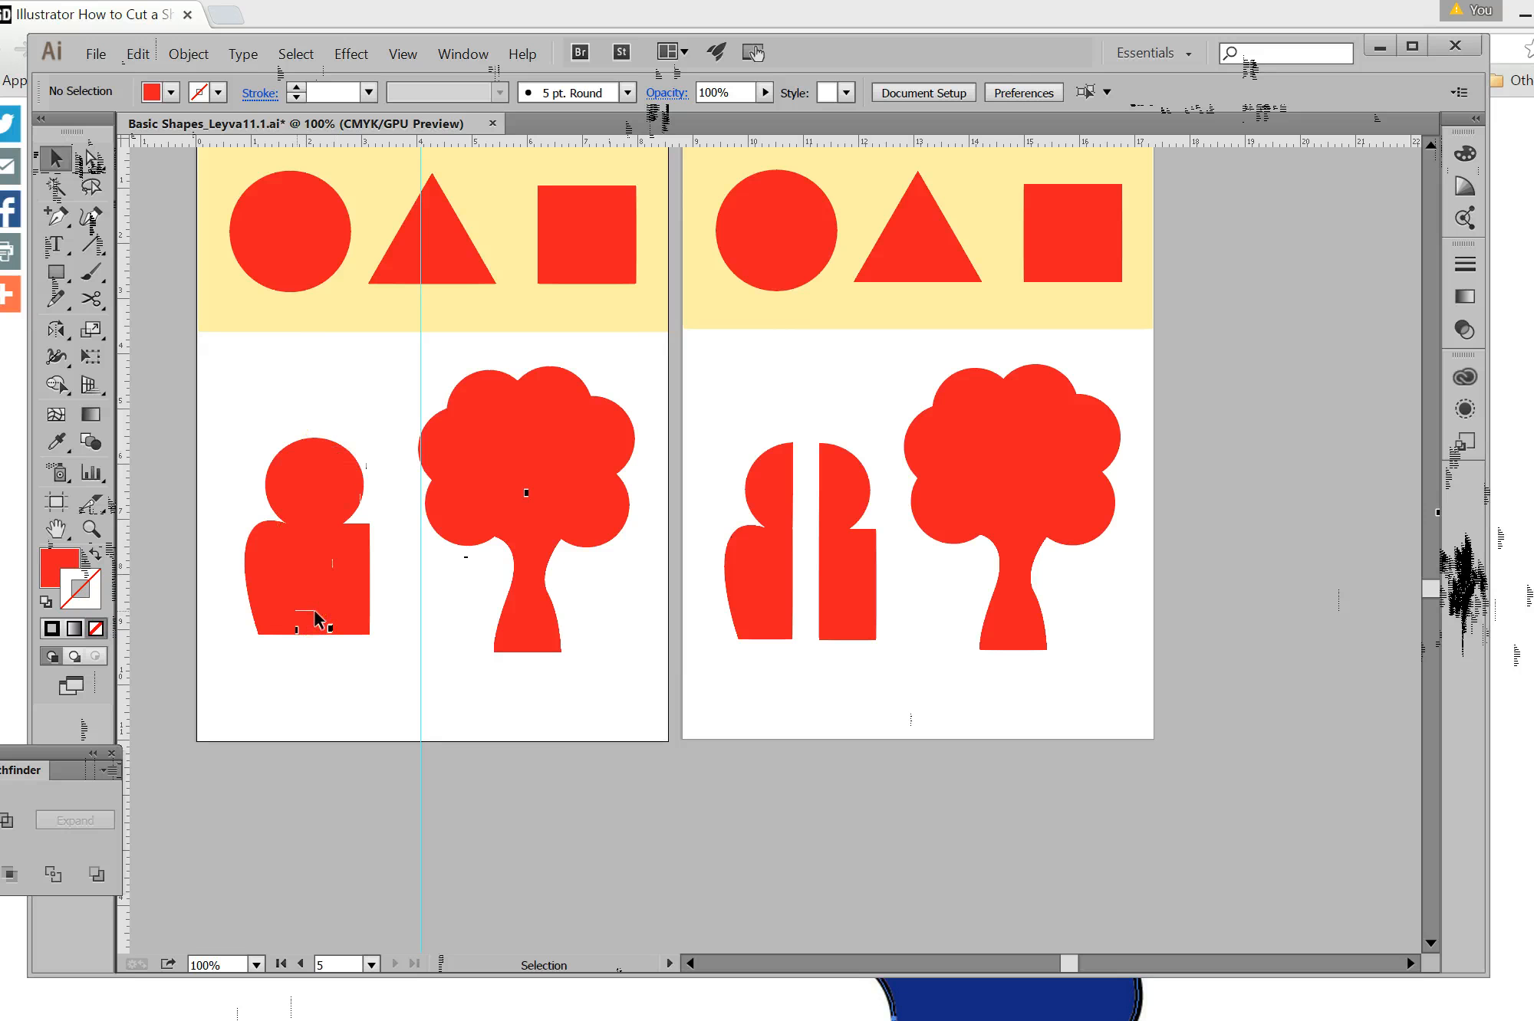
# Look through the Eraser, Scissors and Knife tool group and make the Scissors tool active over the uncut person.
pyautogui.click(122, 311)
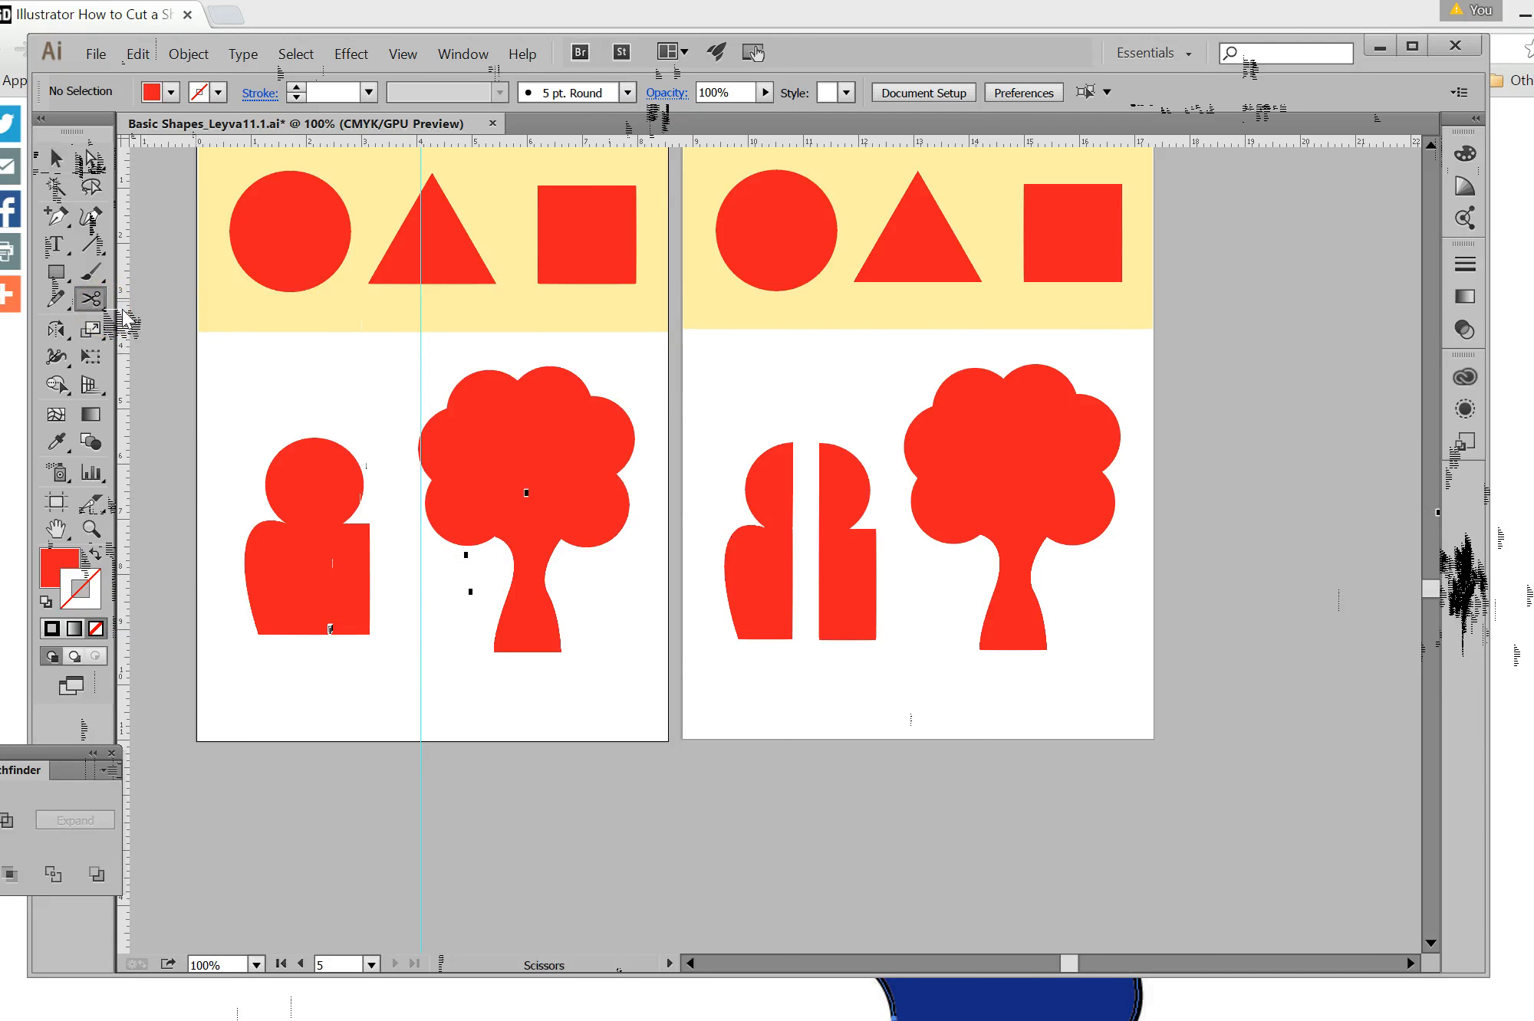
pyautogui.click(122, 314)
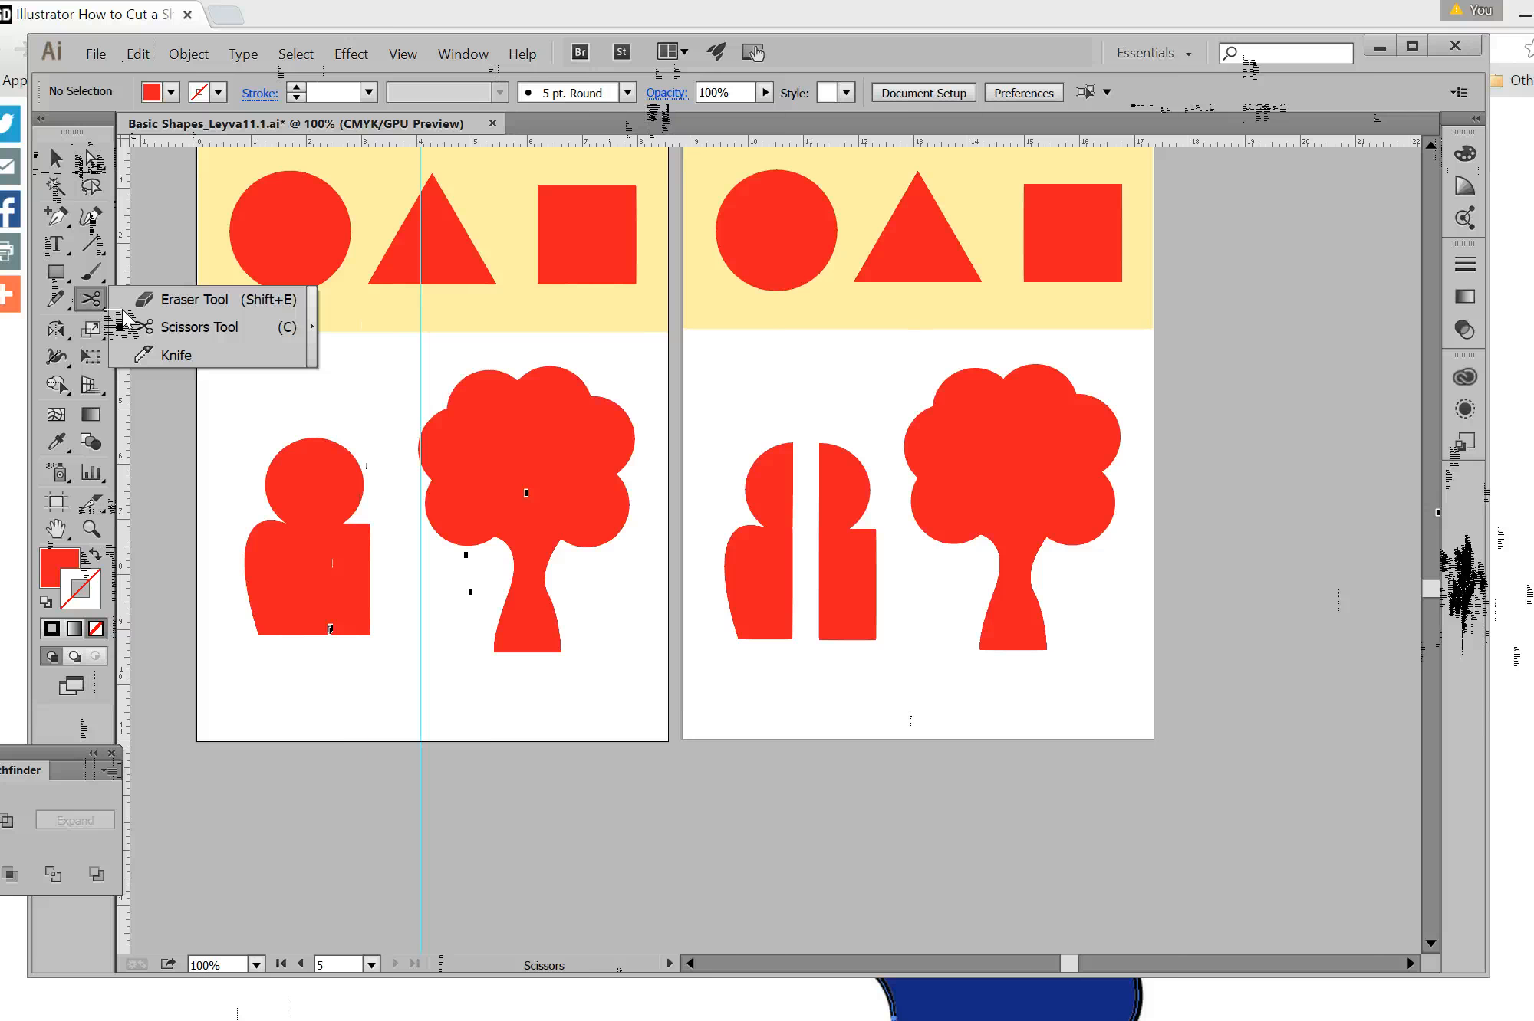
pyautogui.click(180, 299)
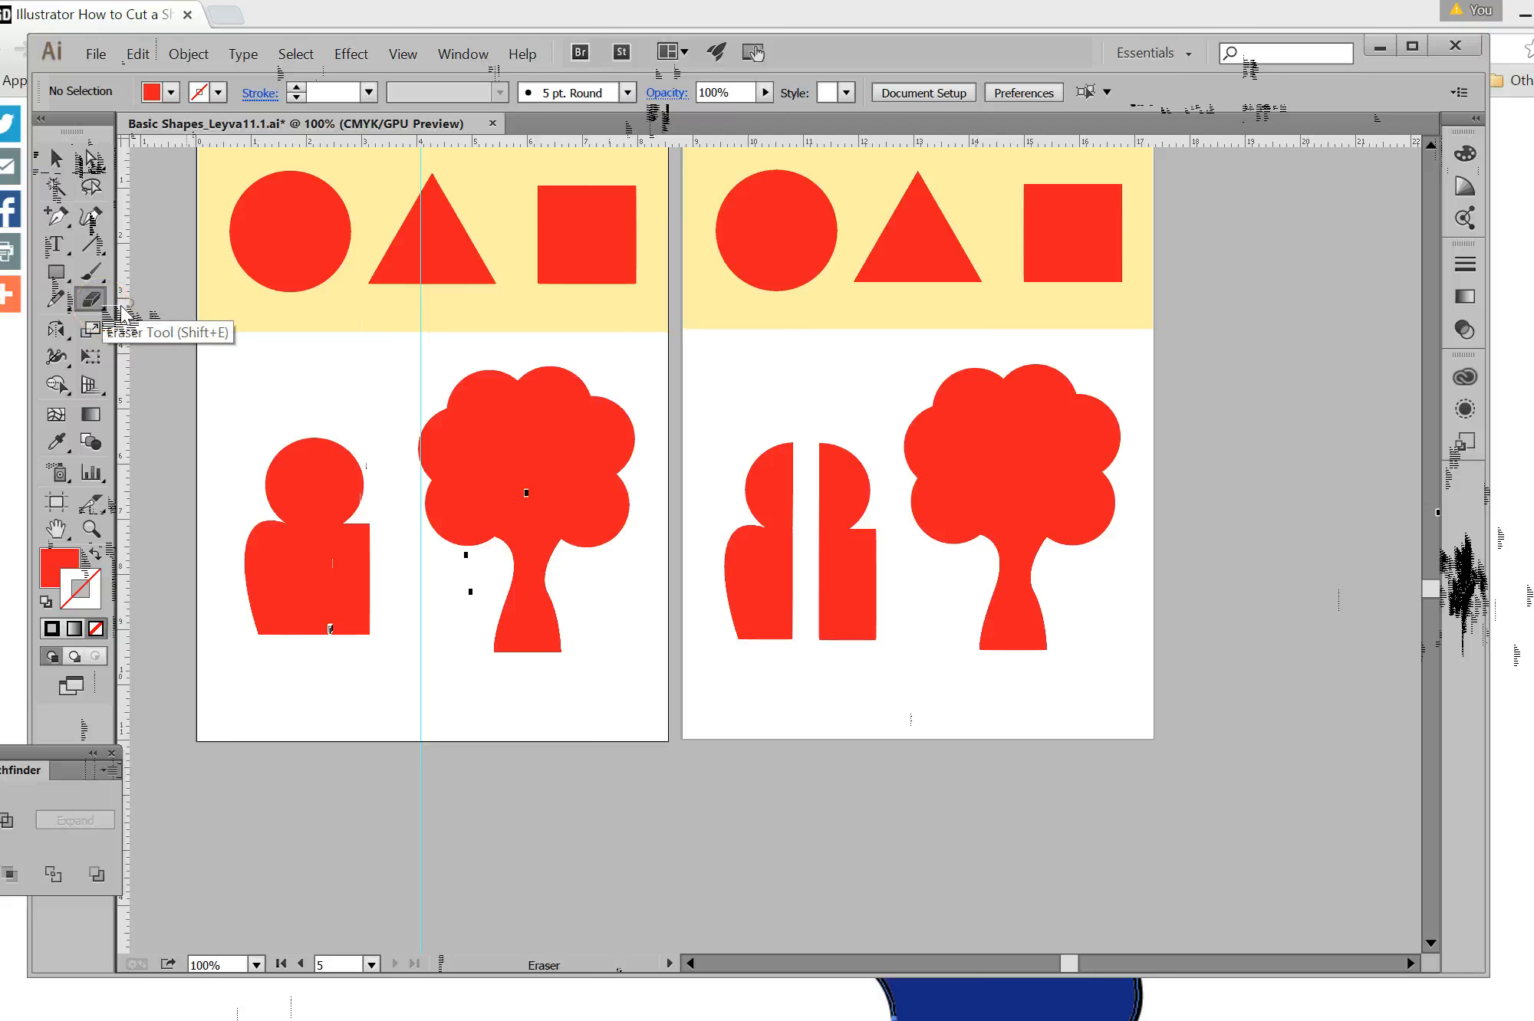
pyautogui.click(108, 301)
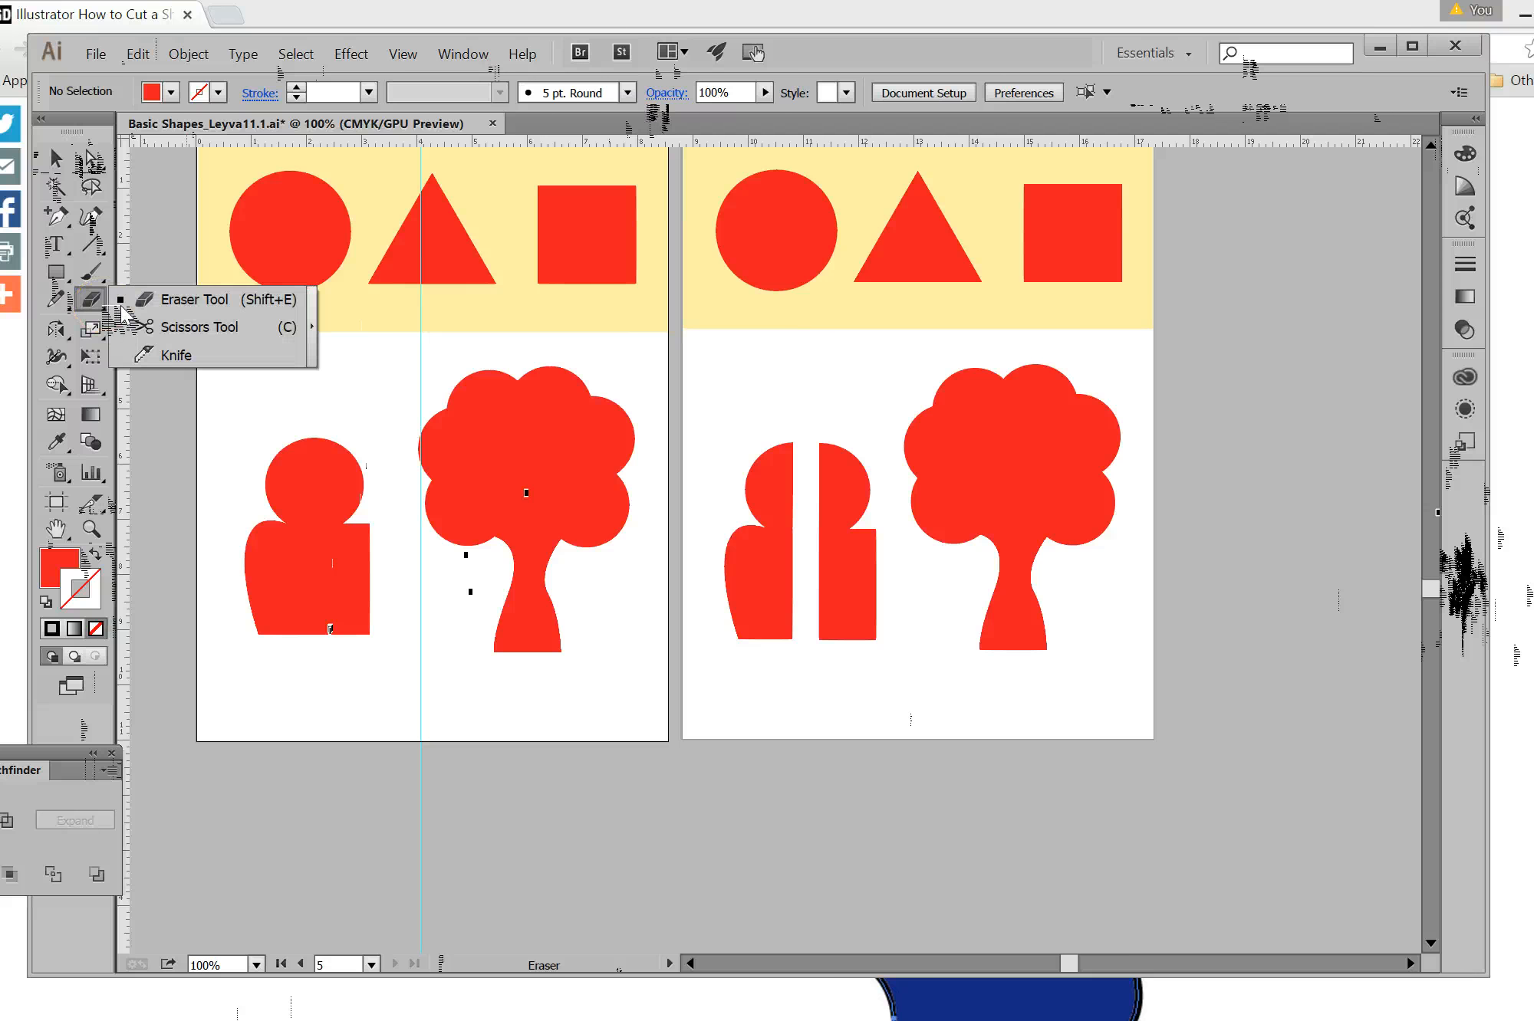
pyautogui.click(179, 328)
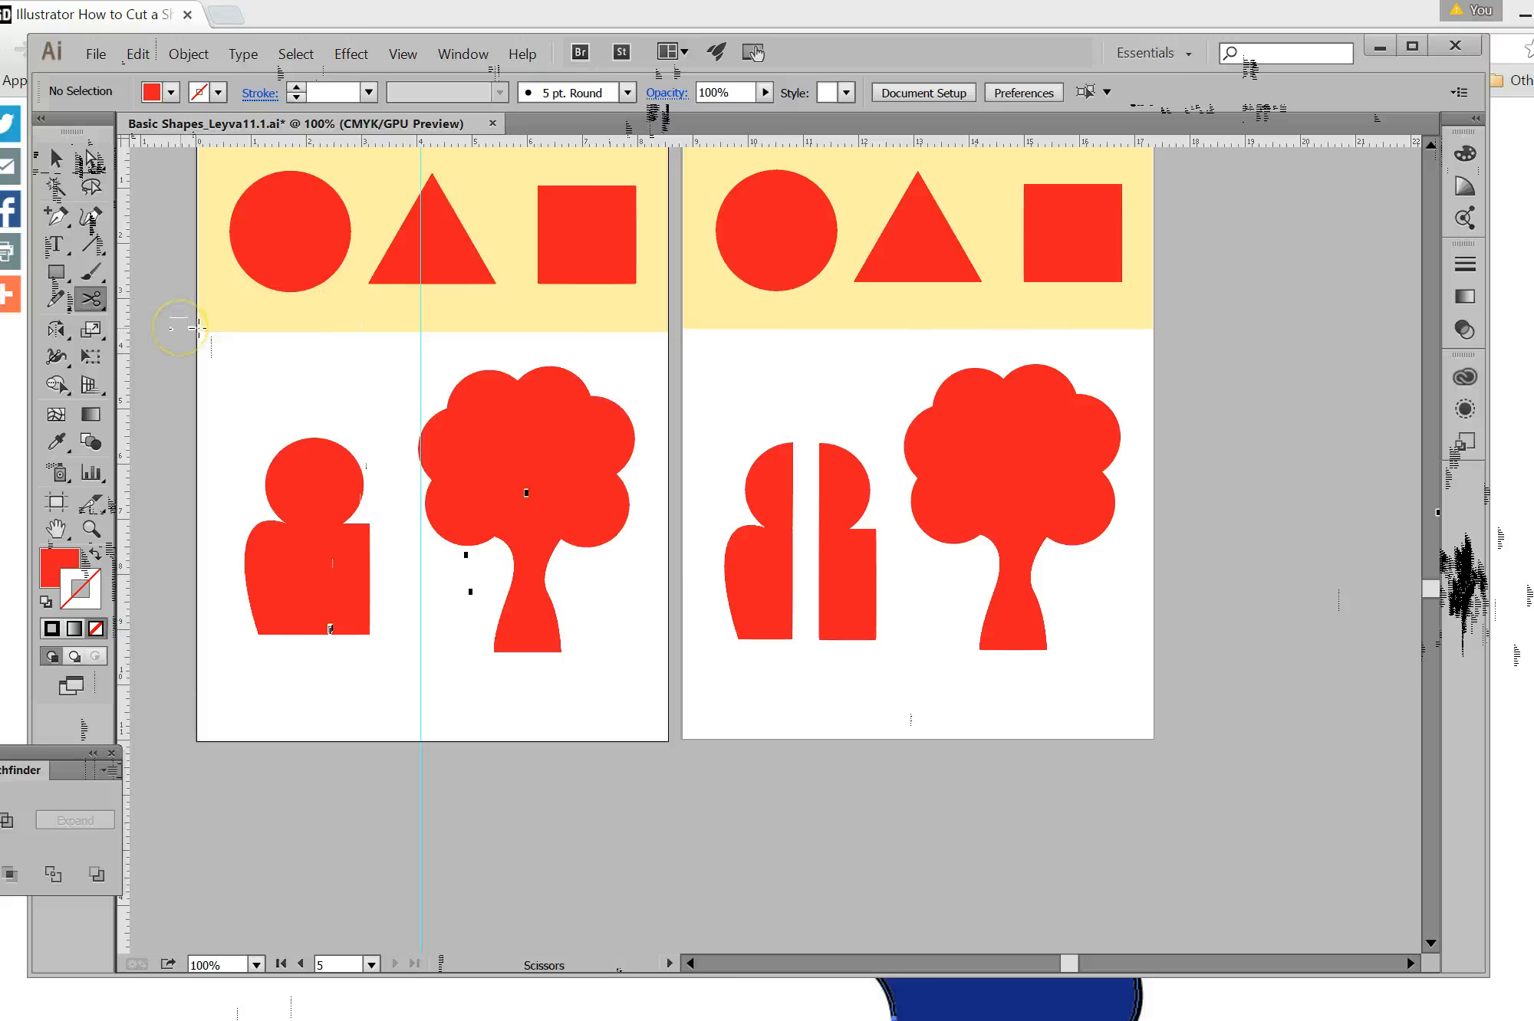
pyautogui.click(362, 498)
# Cut the whole person's outline at the middle of the base and head with the Scissors tool, working at 300% zoom.
pyautogui.click(406, 55)
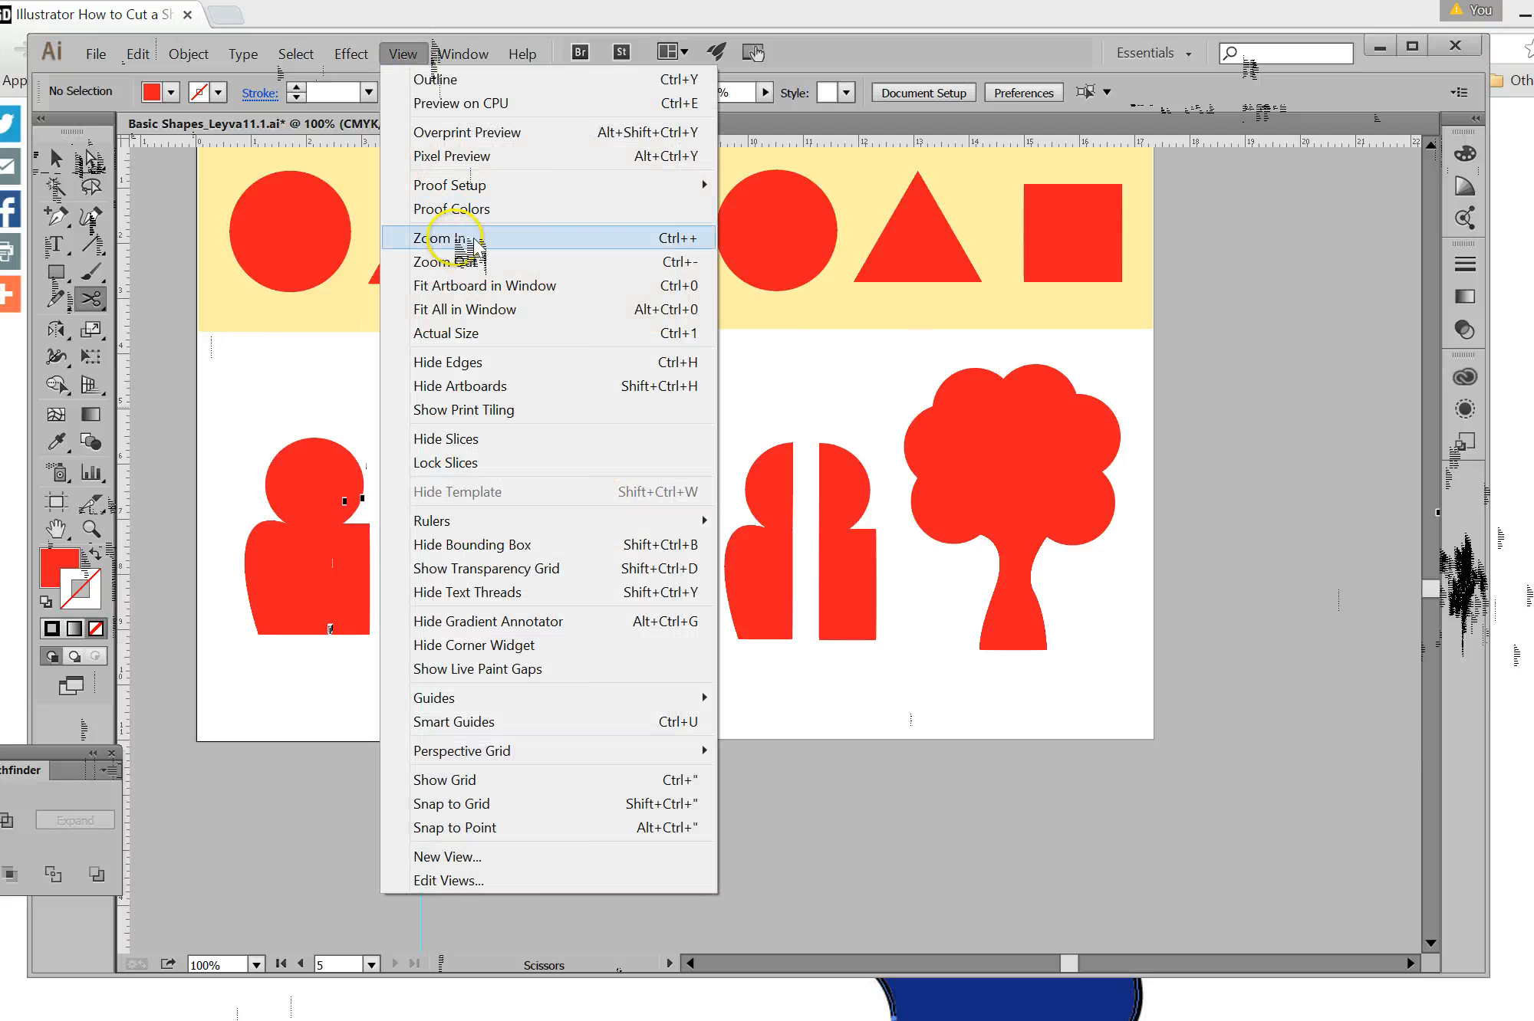
pyautogui.click(445, 238)
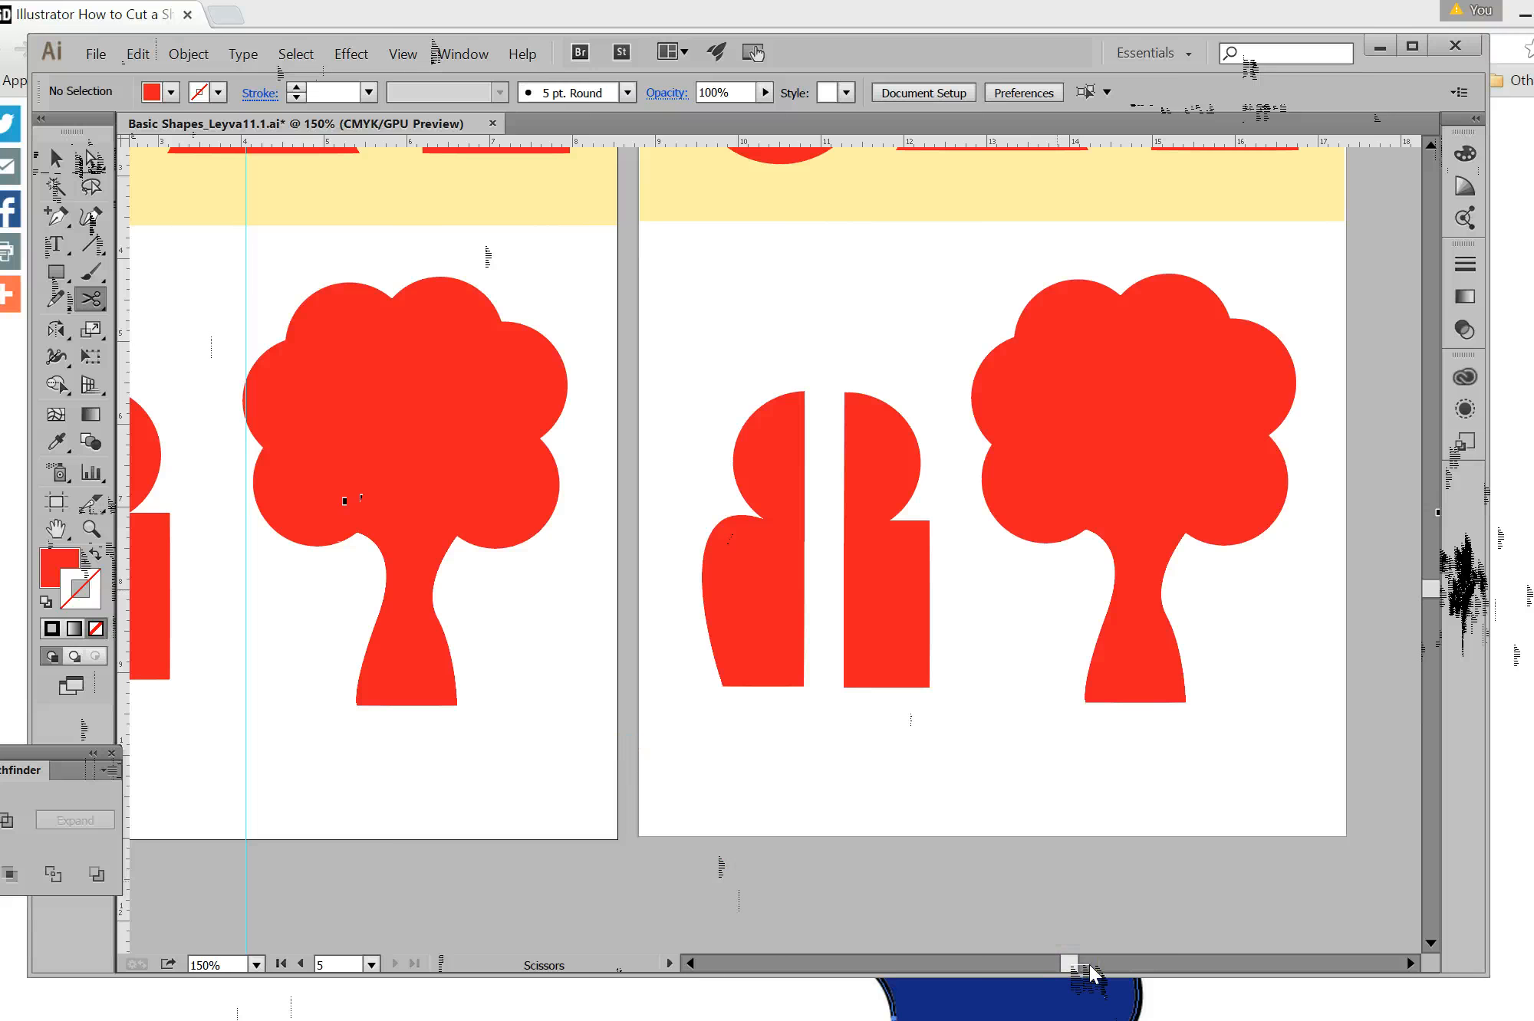
pyautogui.moveTo(1089, 965); pyautogui.dragTo(1070, 964)
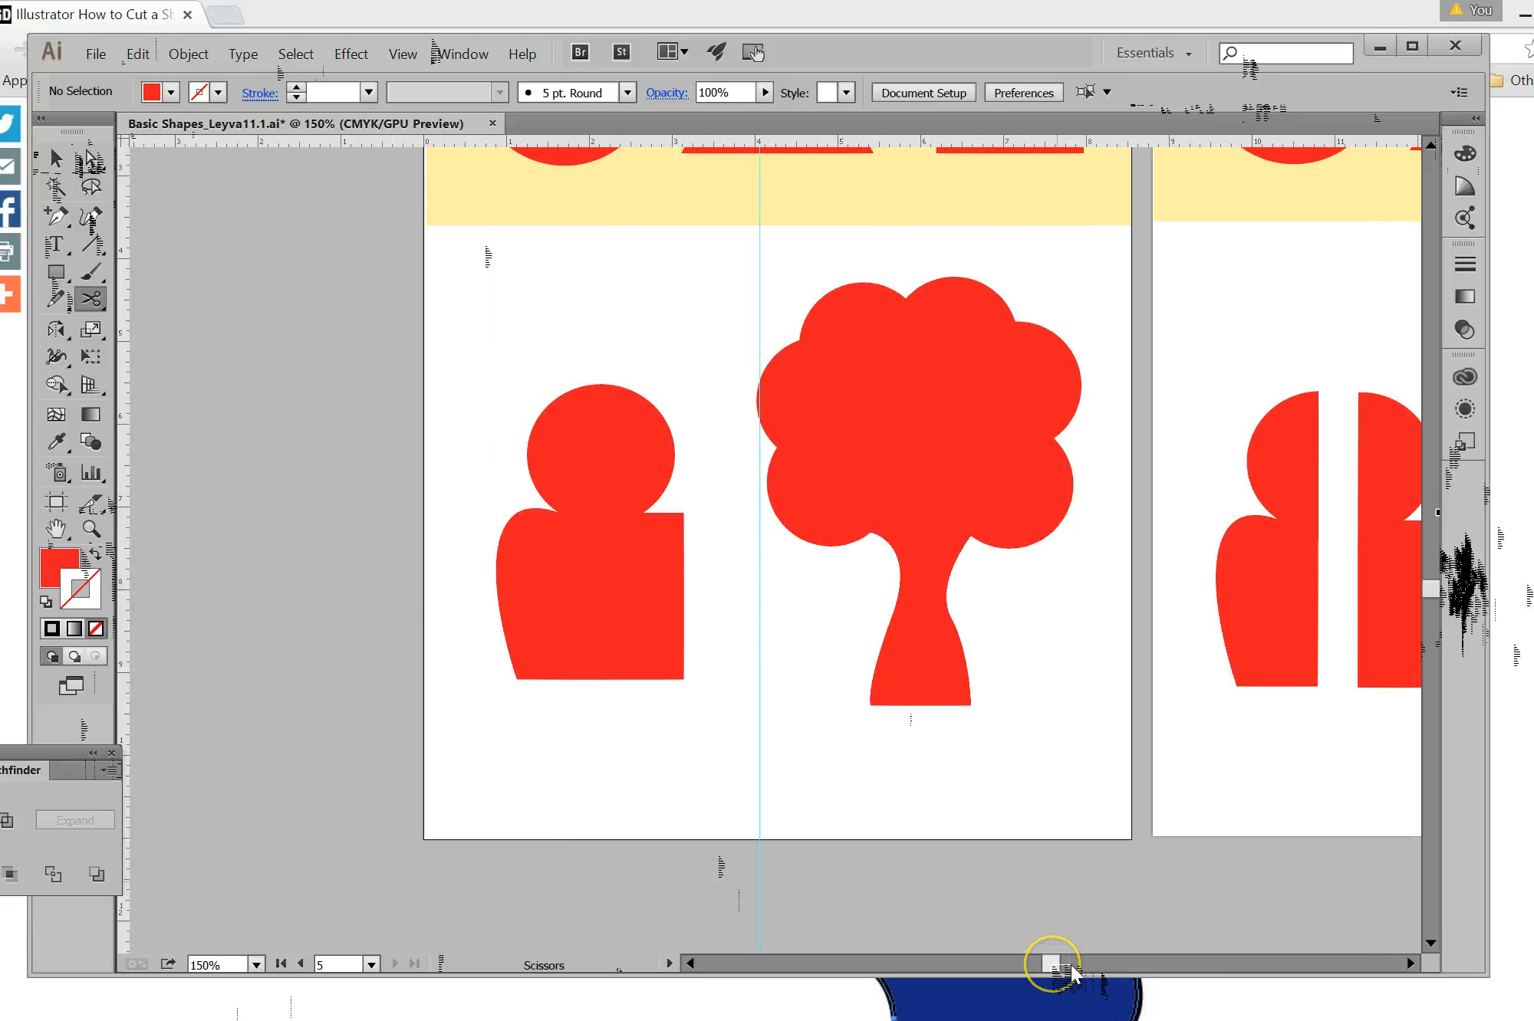
pyautogui.hotkey('ctrl', '+')
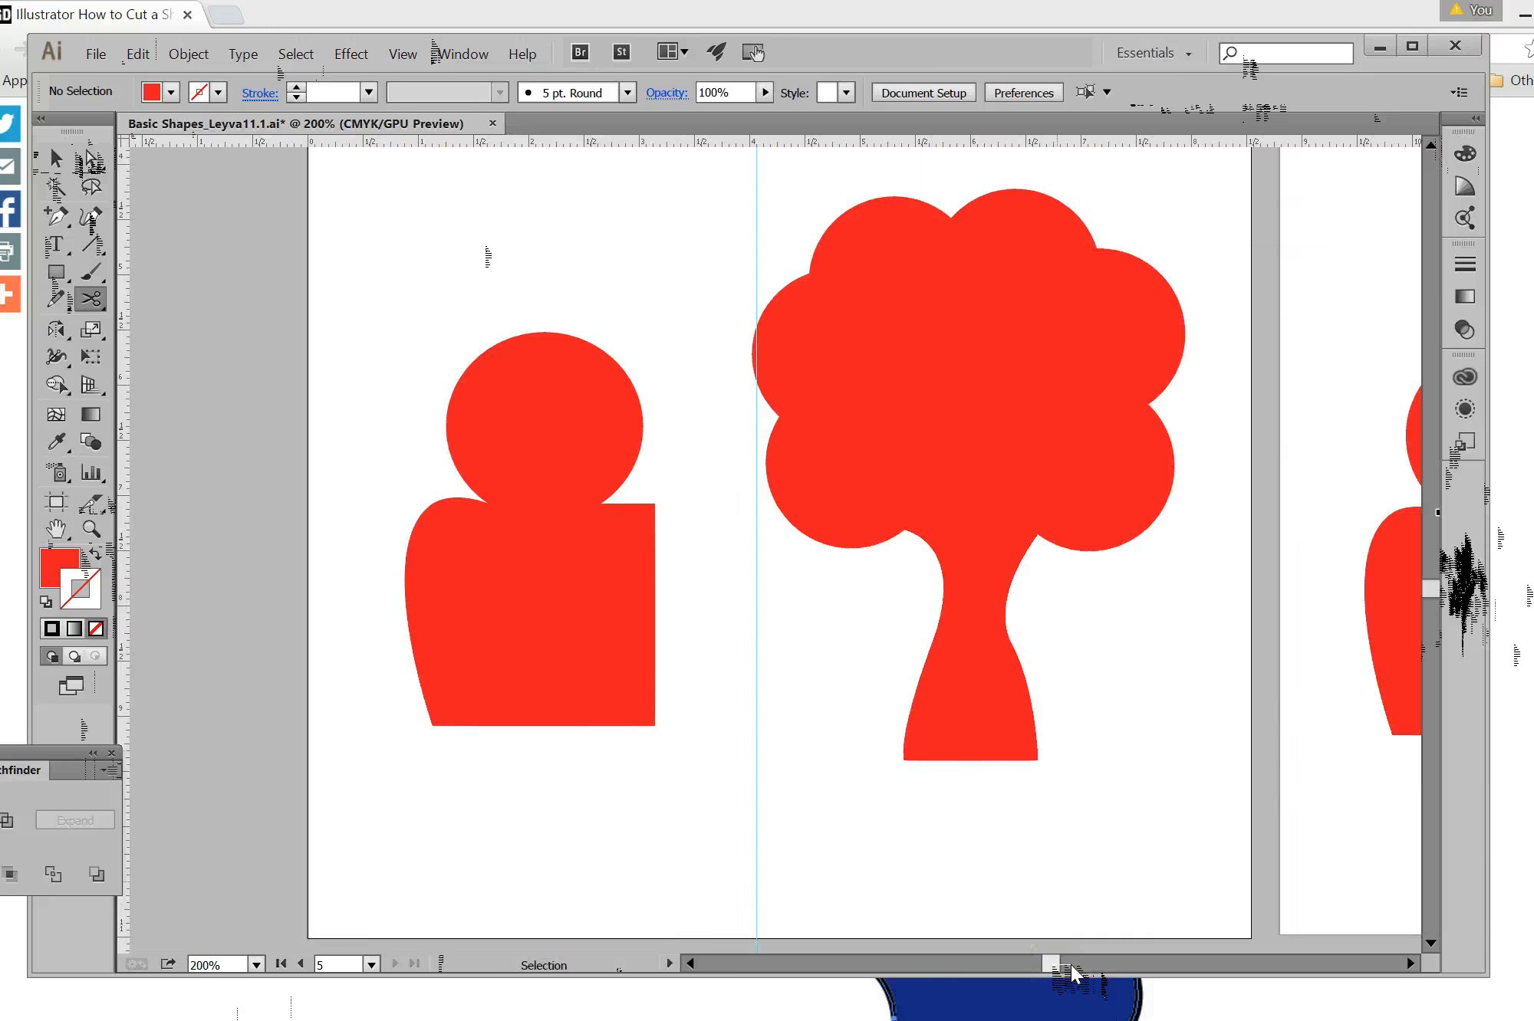
pyautogui.hotkey('ctrl', '+')
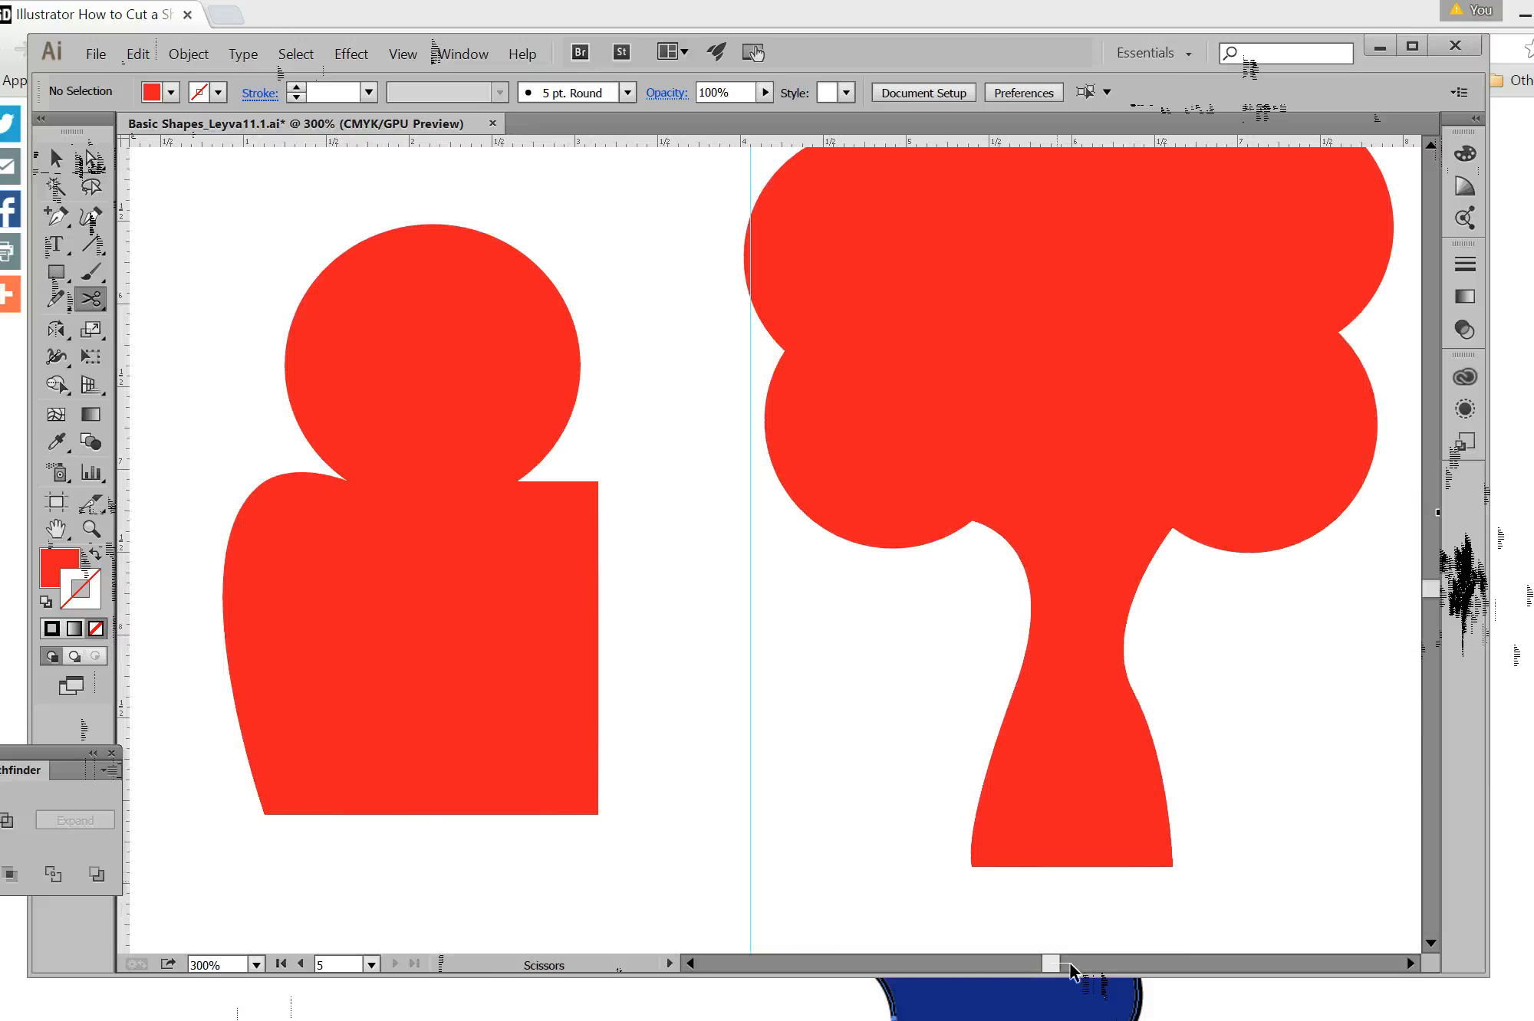
pyautogui.moveTo(1070, 965)
pyautogui.mouseDown()
pyautogui.moveTo(1054, 968)
pyautogui.moveTo(1071, 971)
pyautogui.mouseUp()
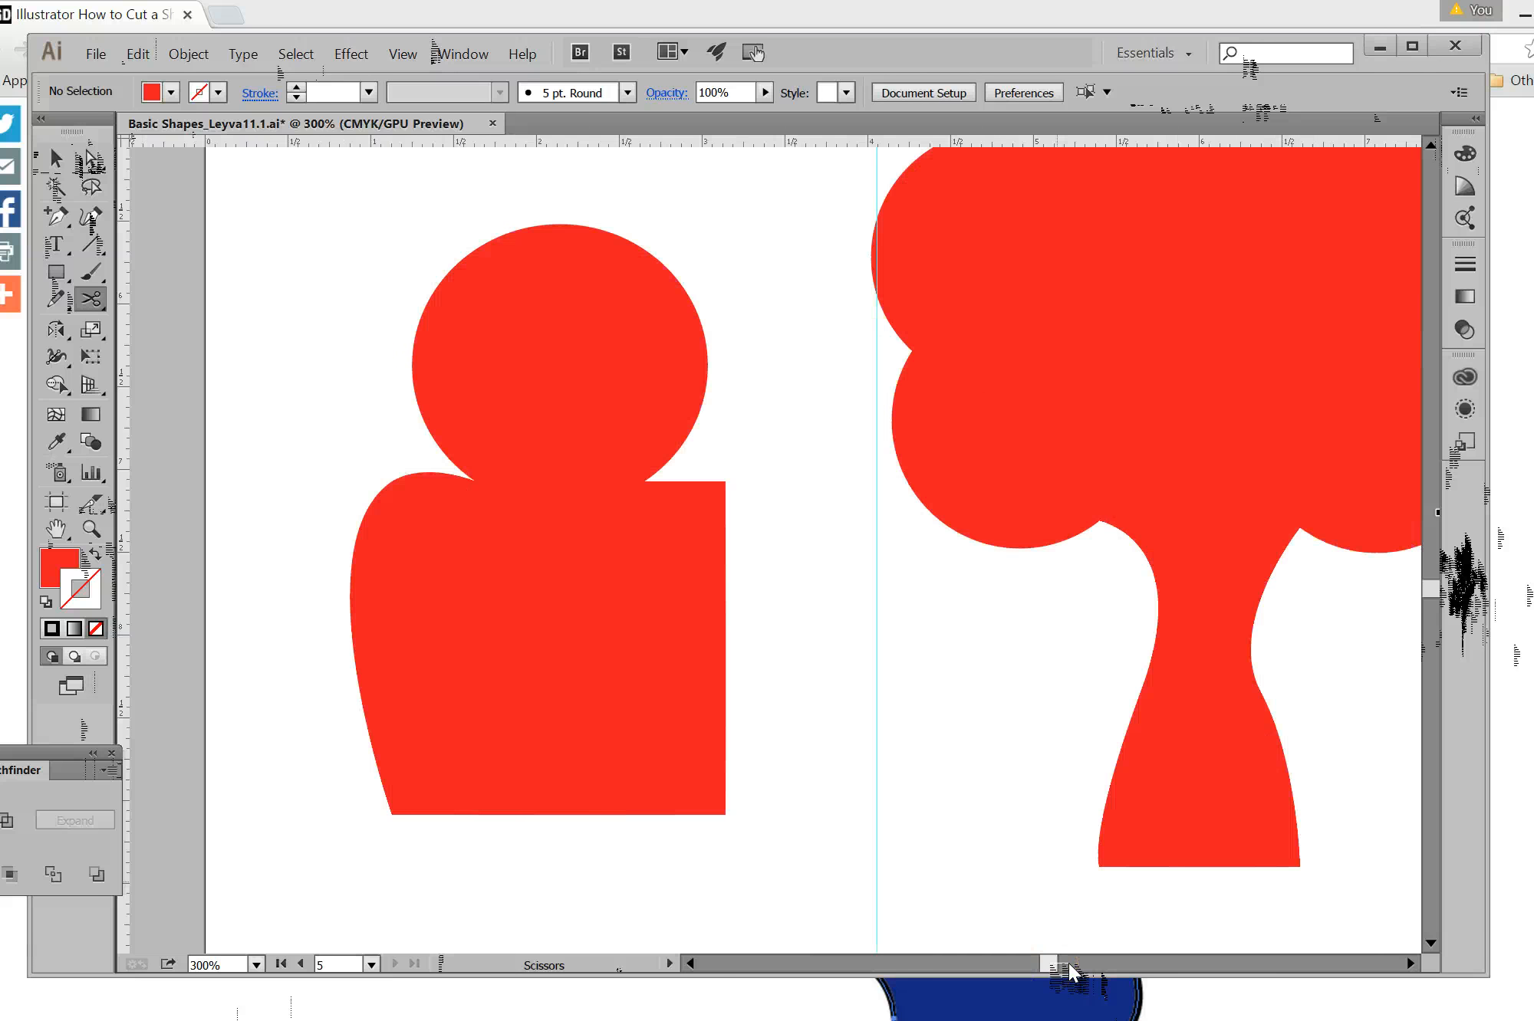
pyautogui.hotkey('ctrl', '+')
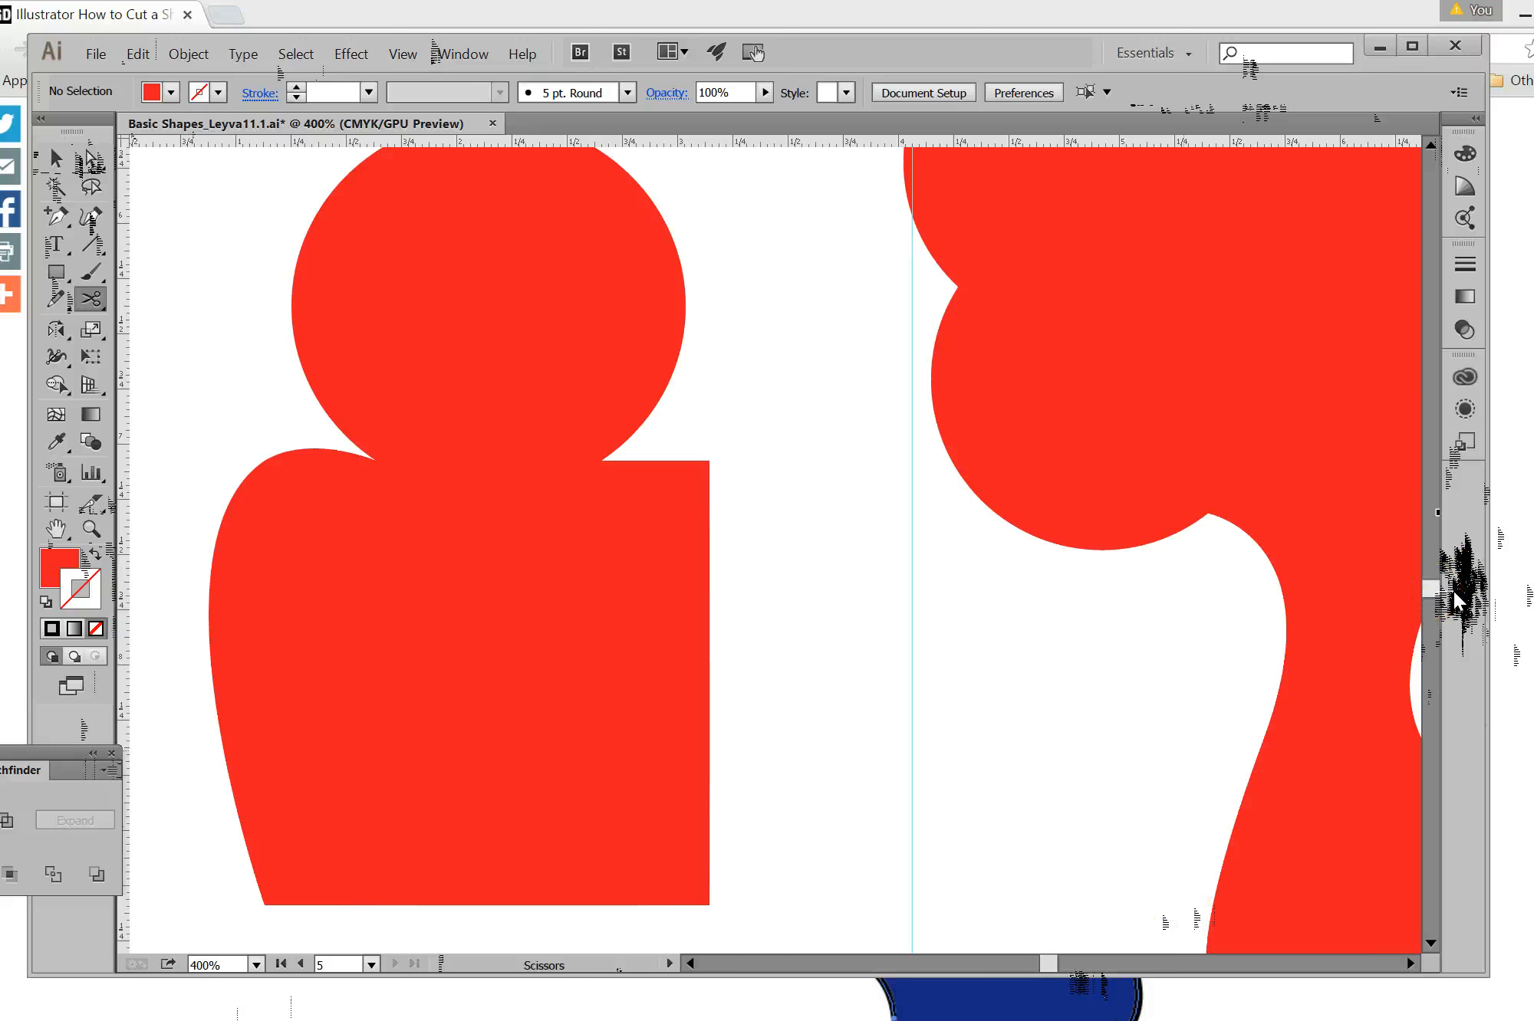
pyautogui.moveTo(1454, 591); pyautogui.dragTo(1453, 589)
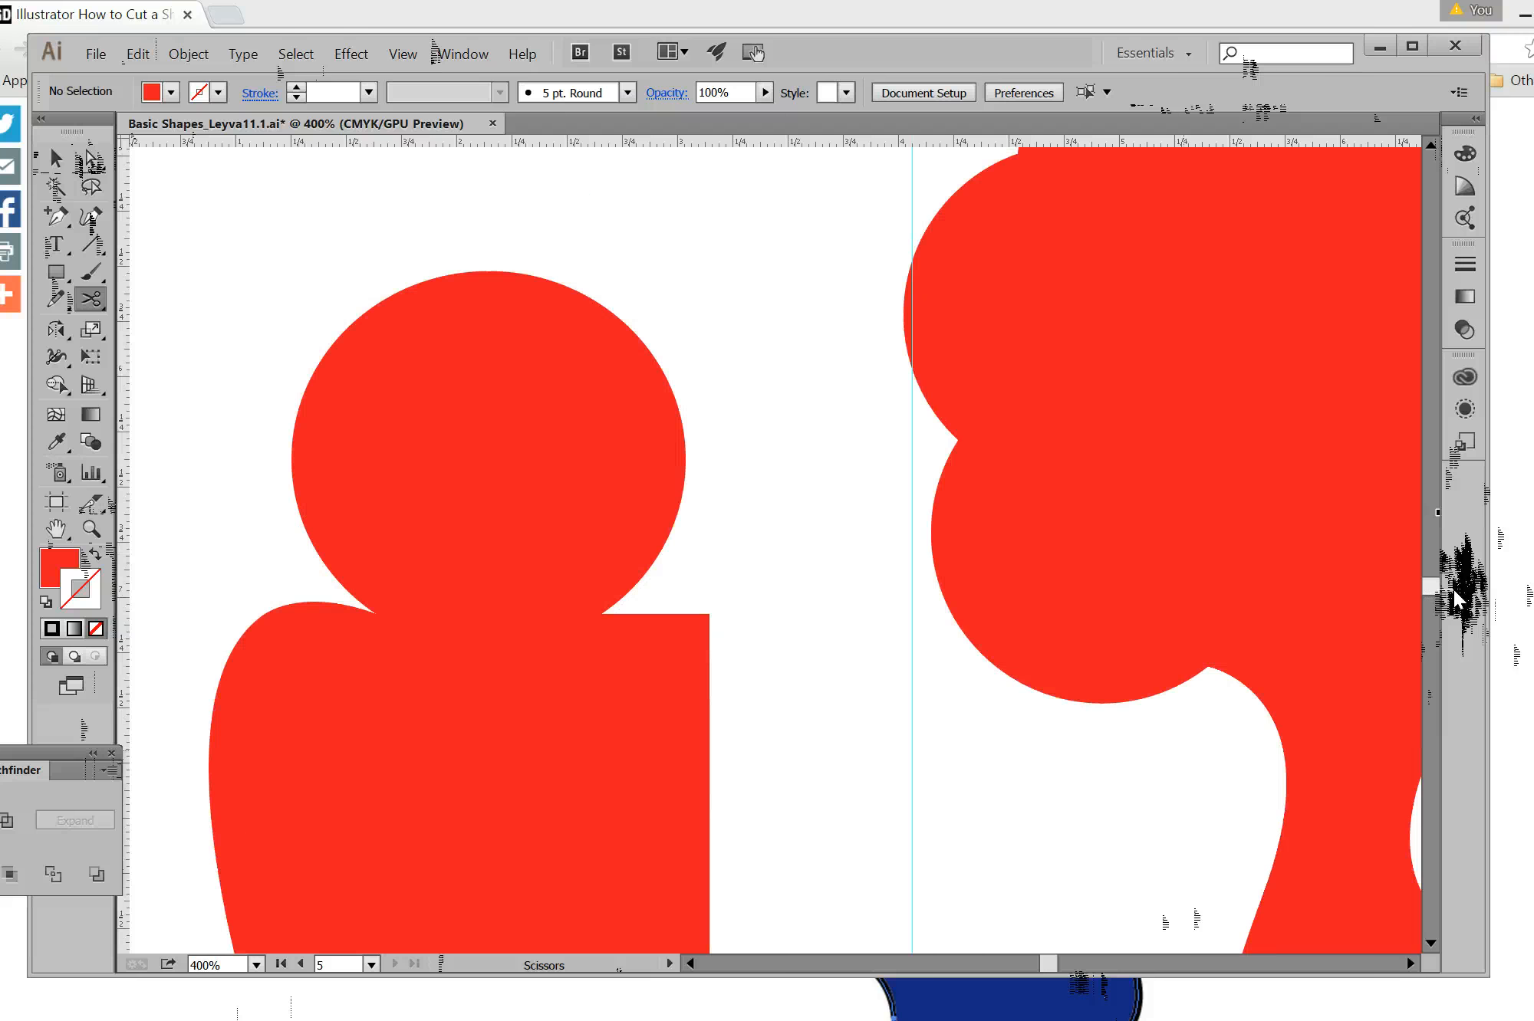
pyautogui.hotkey('ctrl', '-')
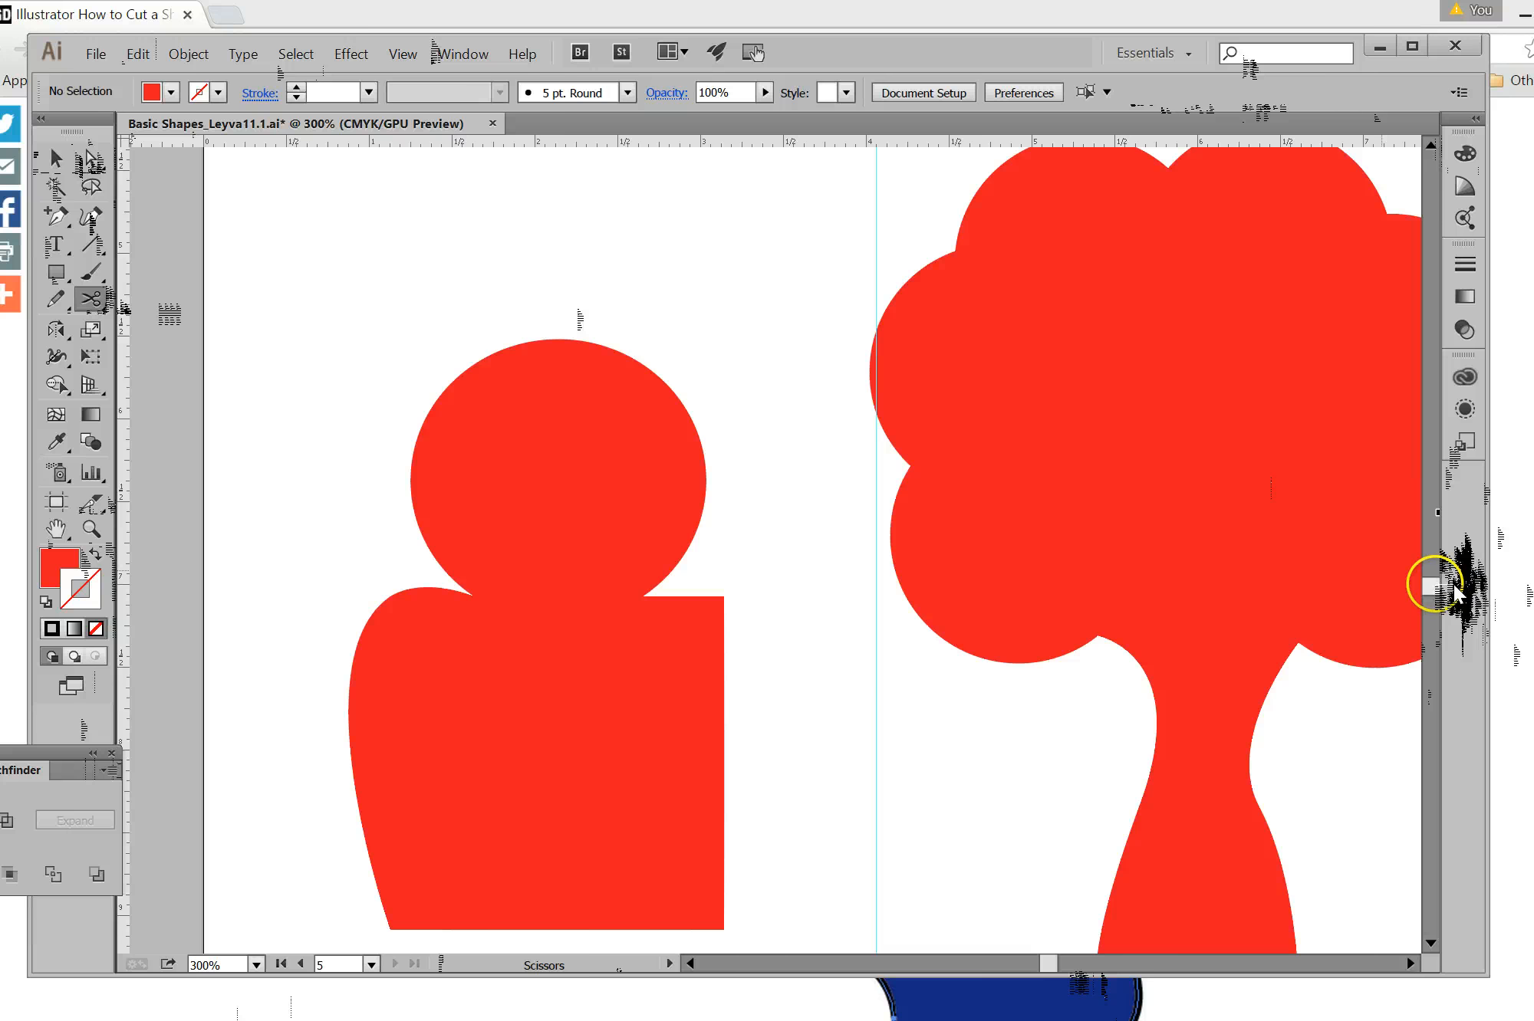
pyautogui.scroll(-2, 1431, 571)
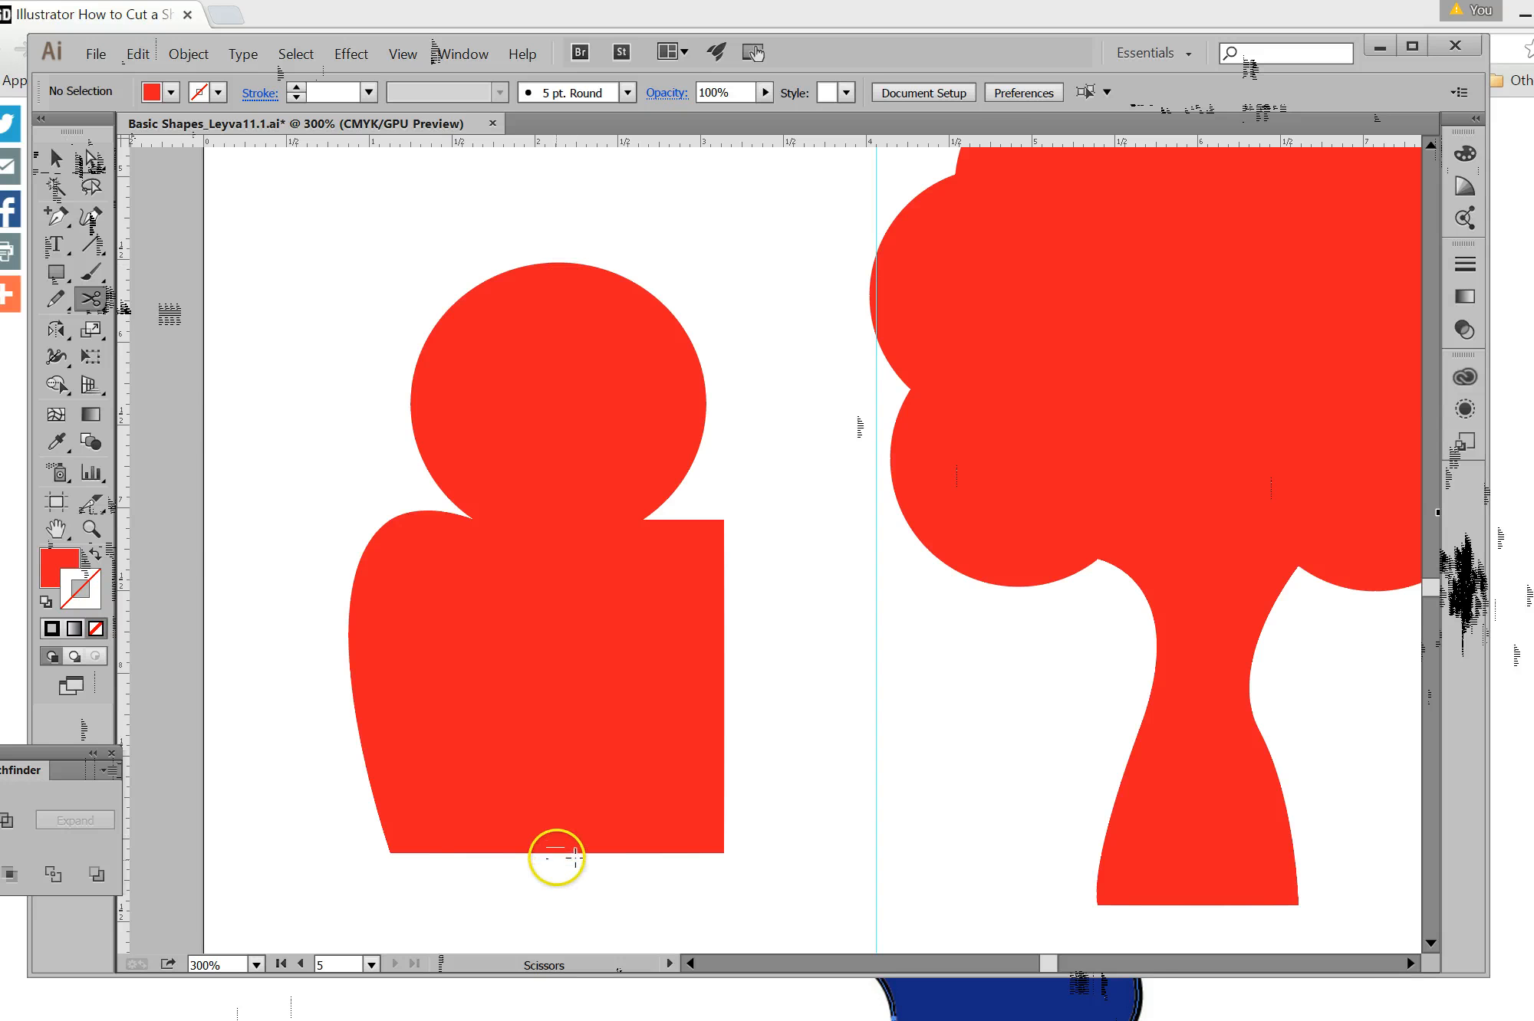
pyautogui.click(575, 849)
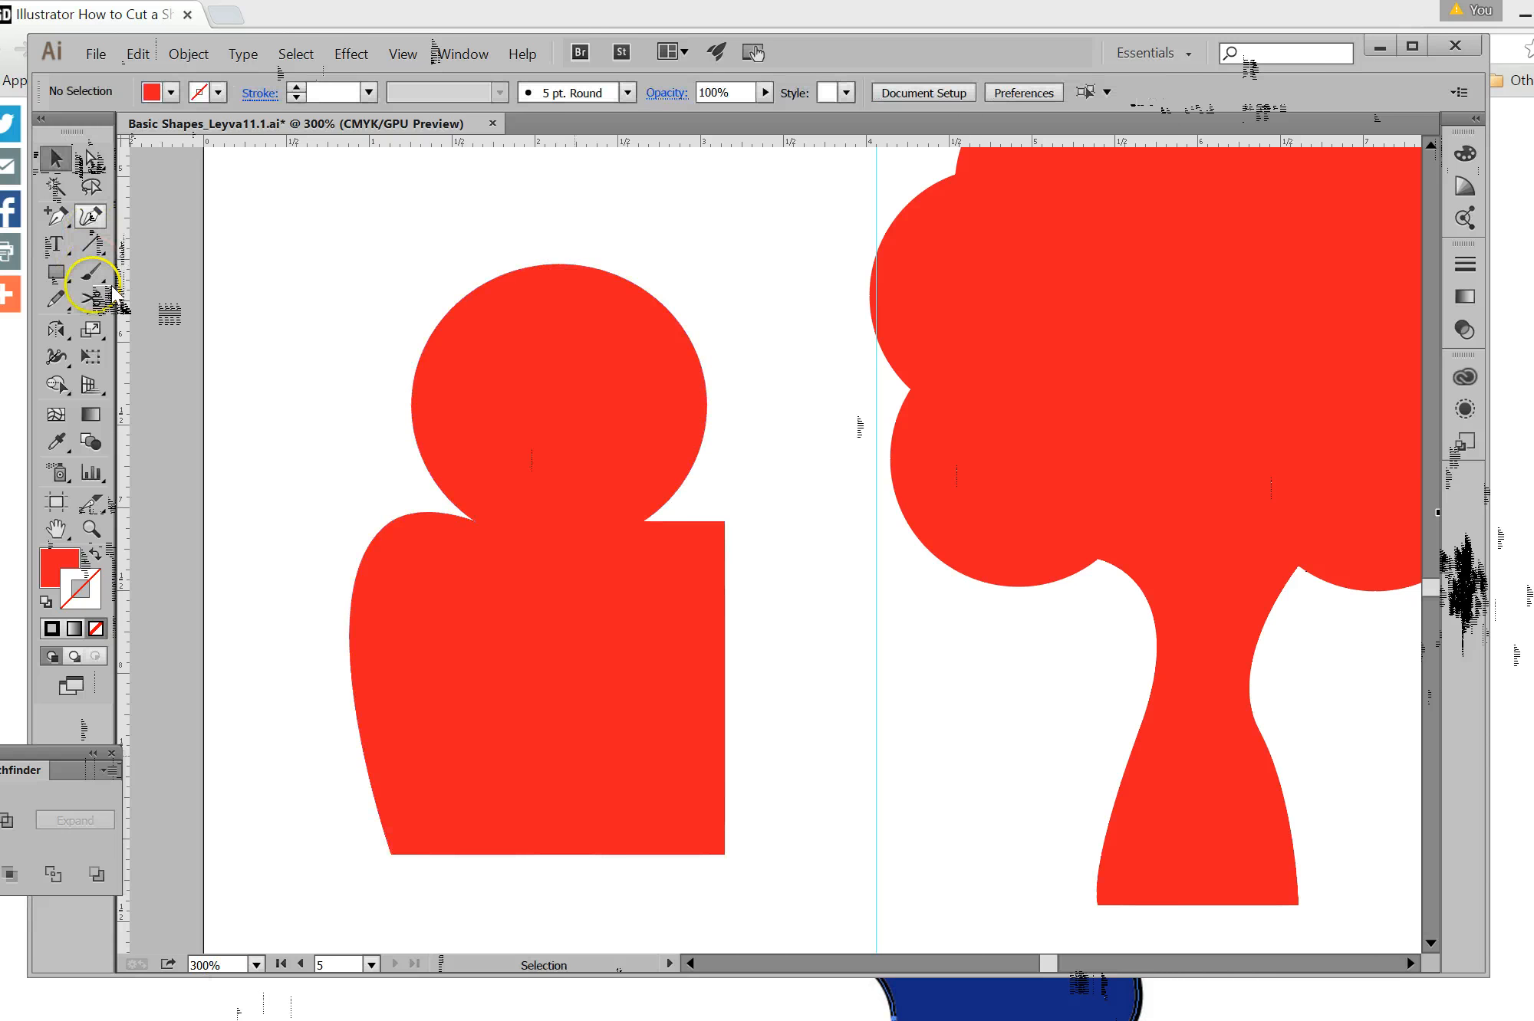
pyautogui.click(95, 299)
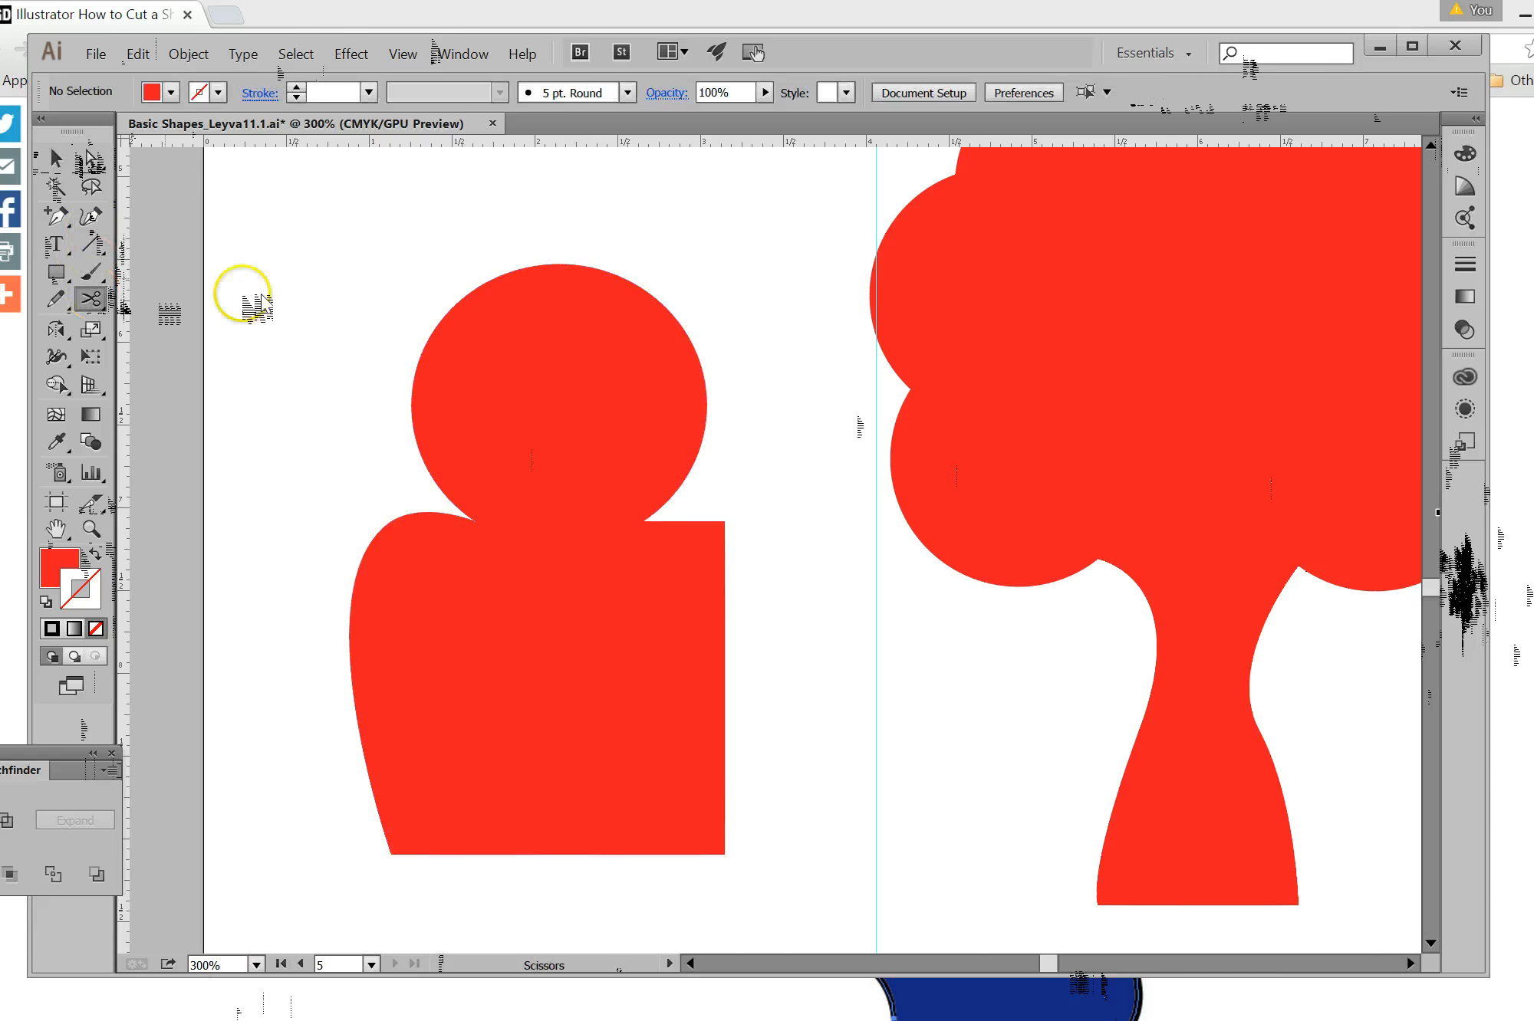
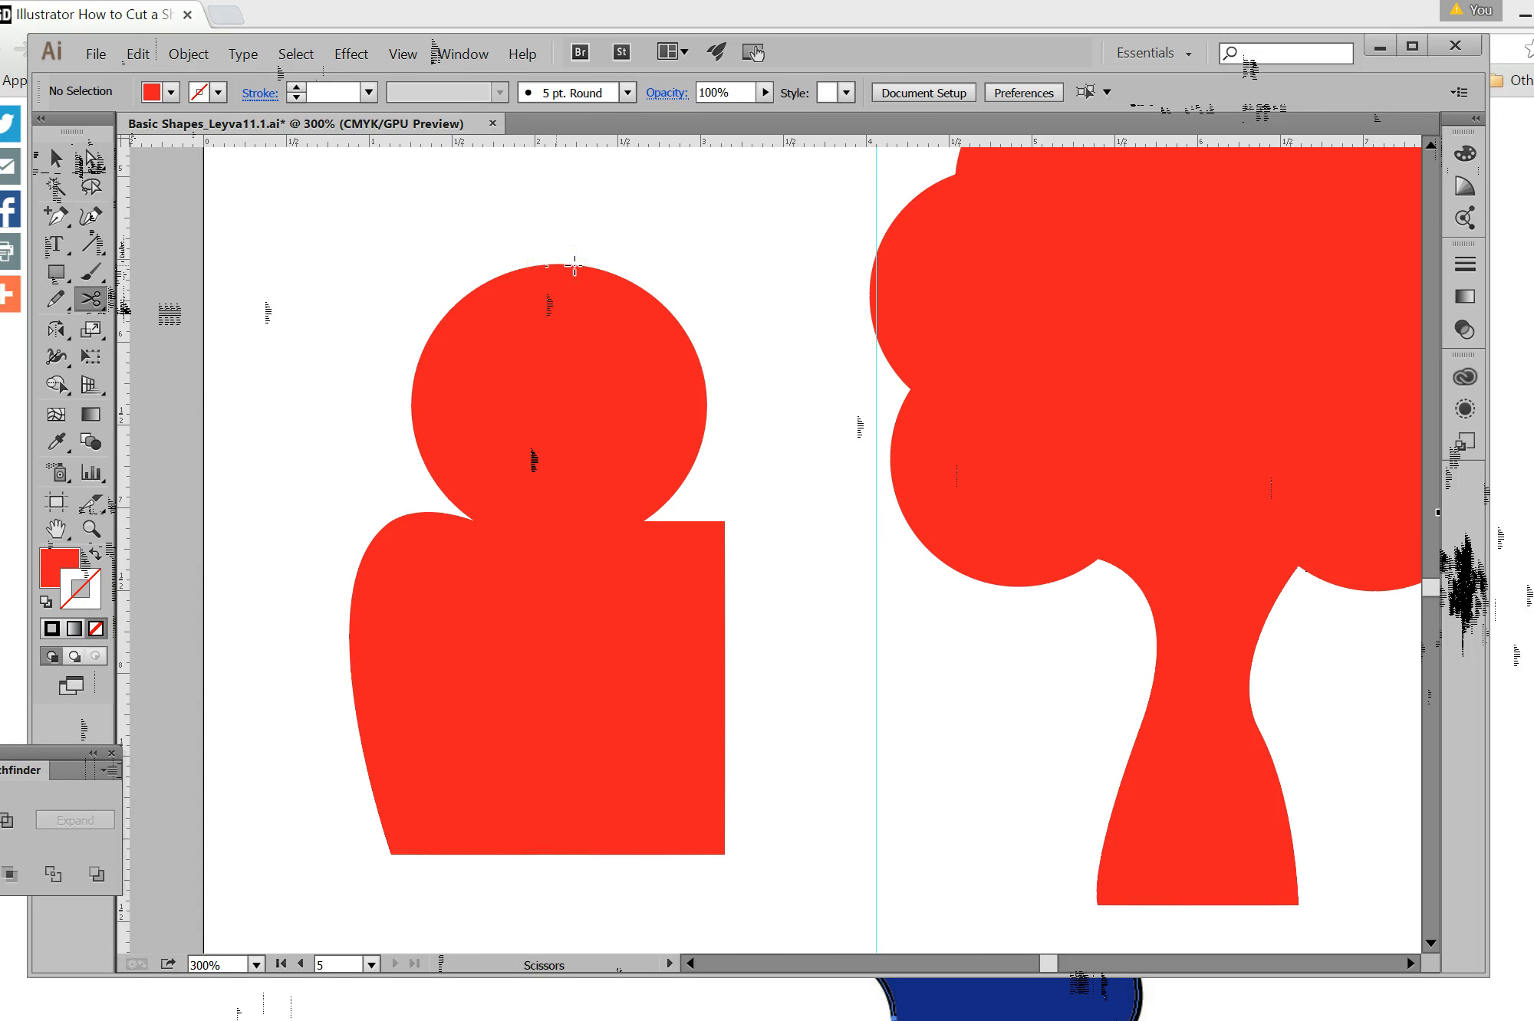
# Try pulling the person's right half away from the left half, undo the move and deselect the artwork.
pyautogui.click(56, 158)
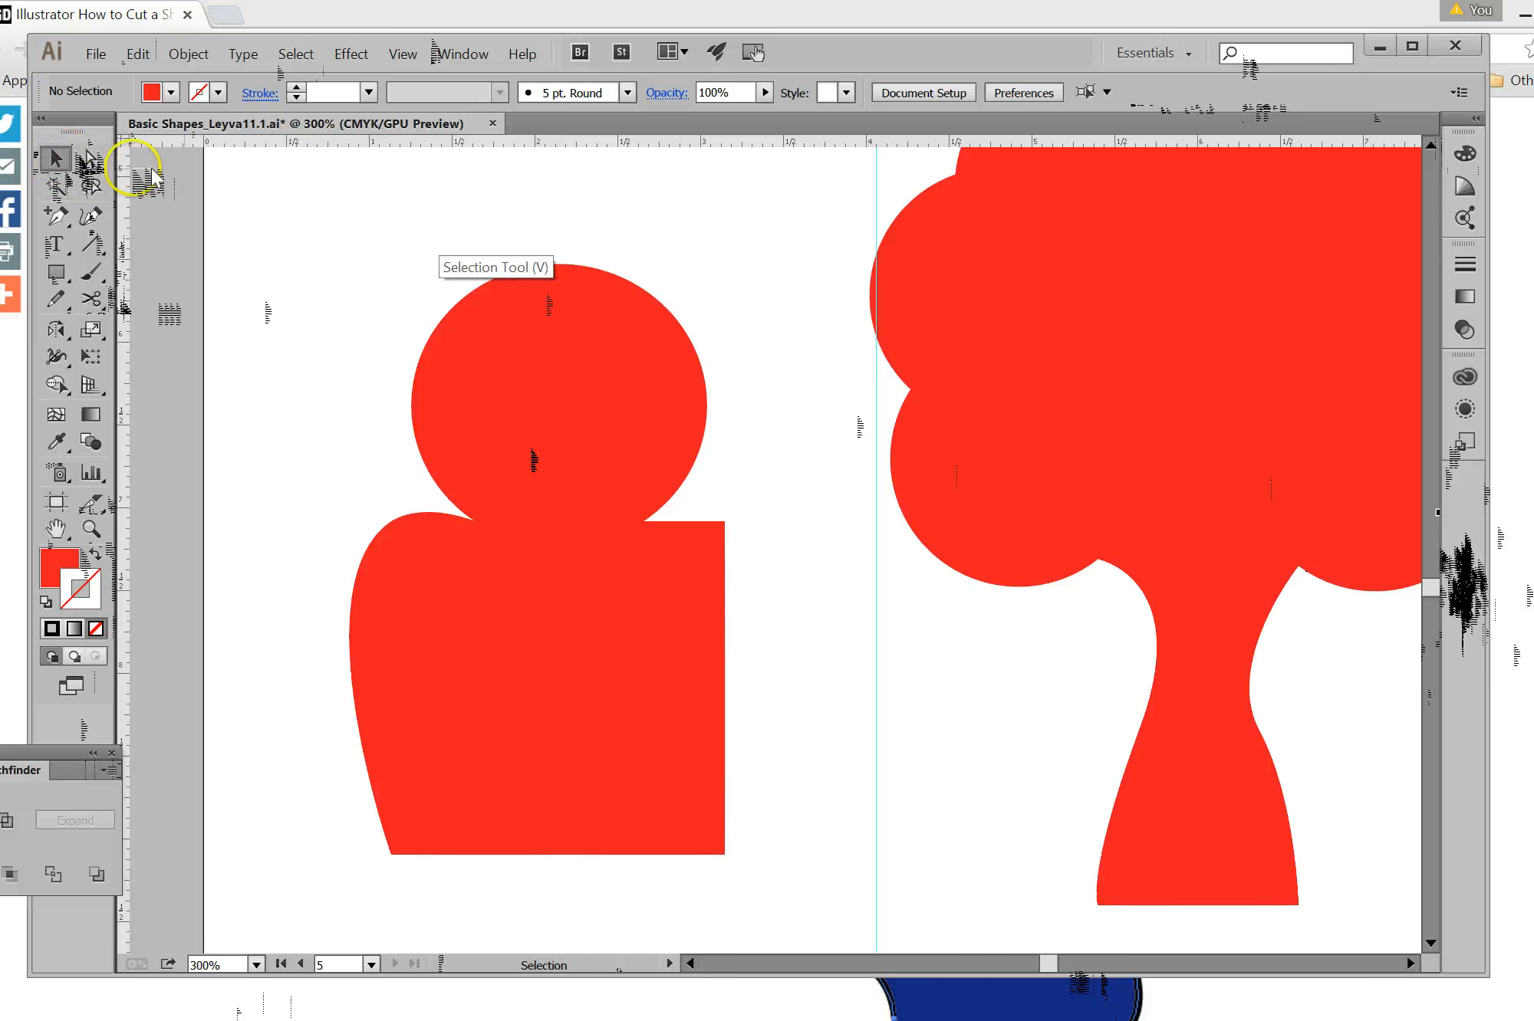
pyautogui.click(573, 267)
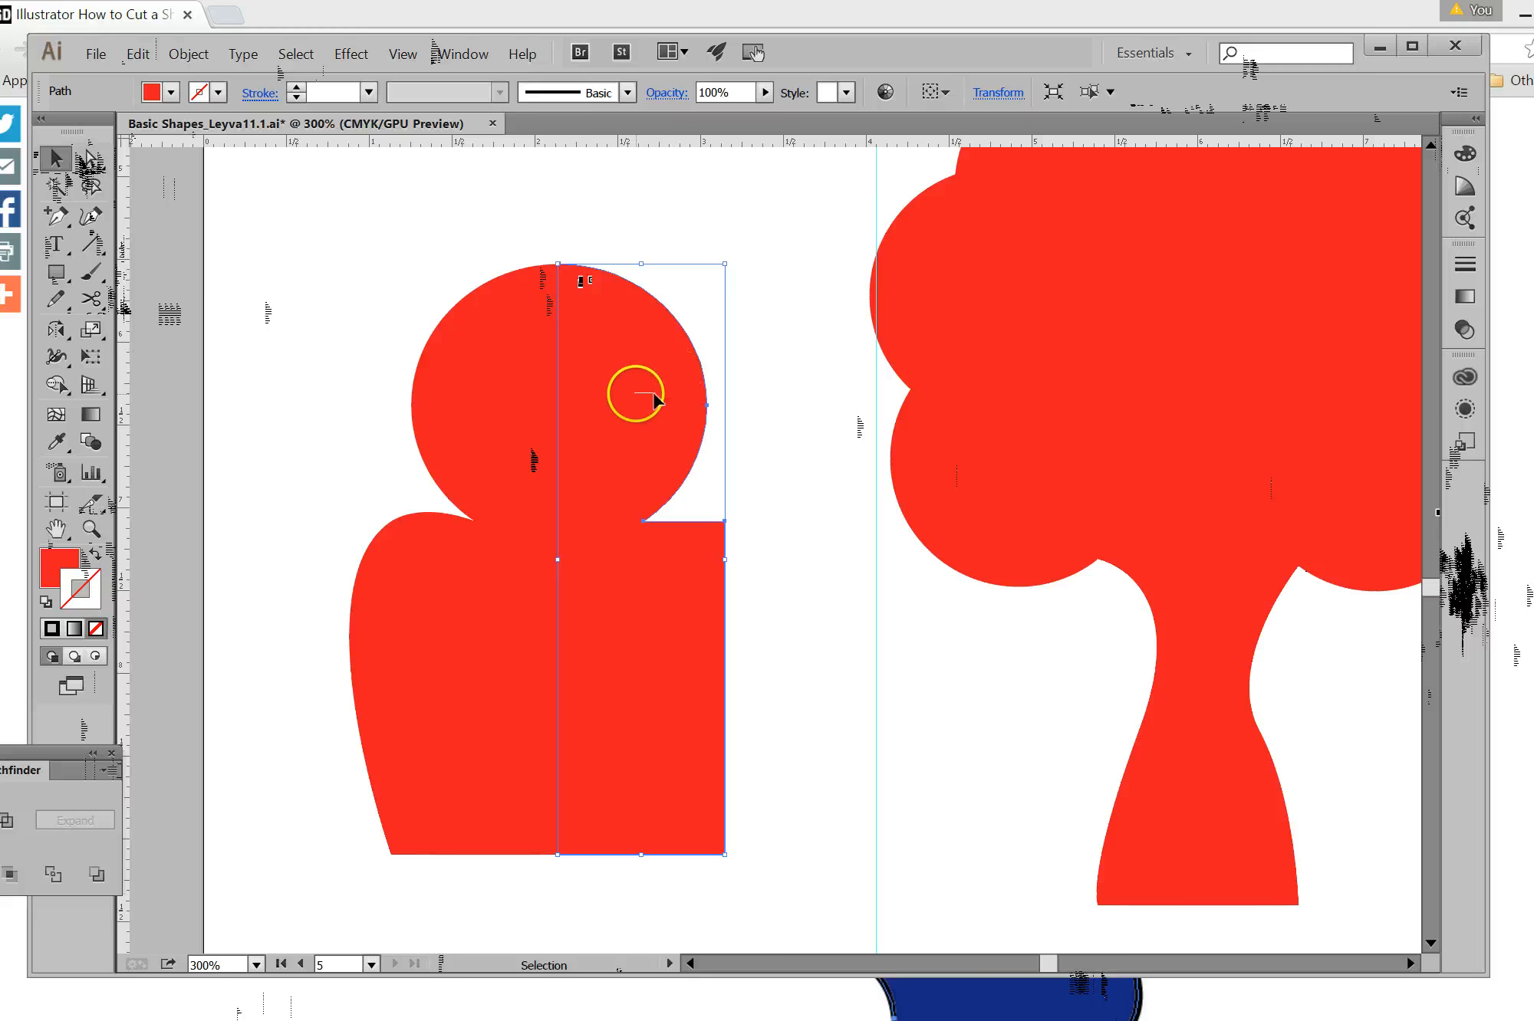
pyautogui.moveTo(653, 394); pyautogui.dragTo(748, 403)
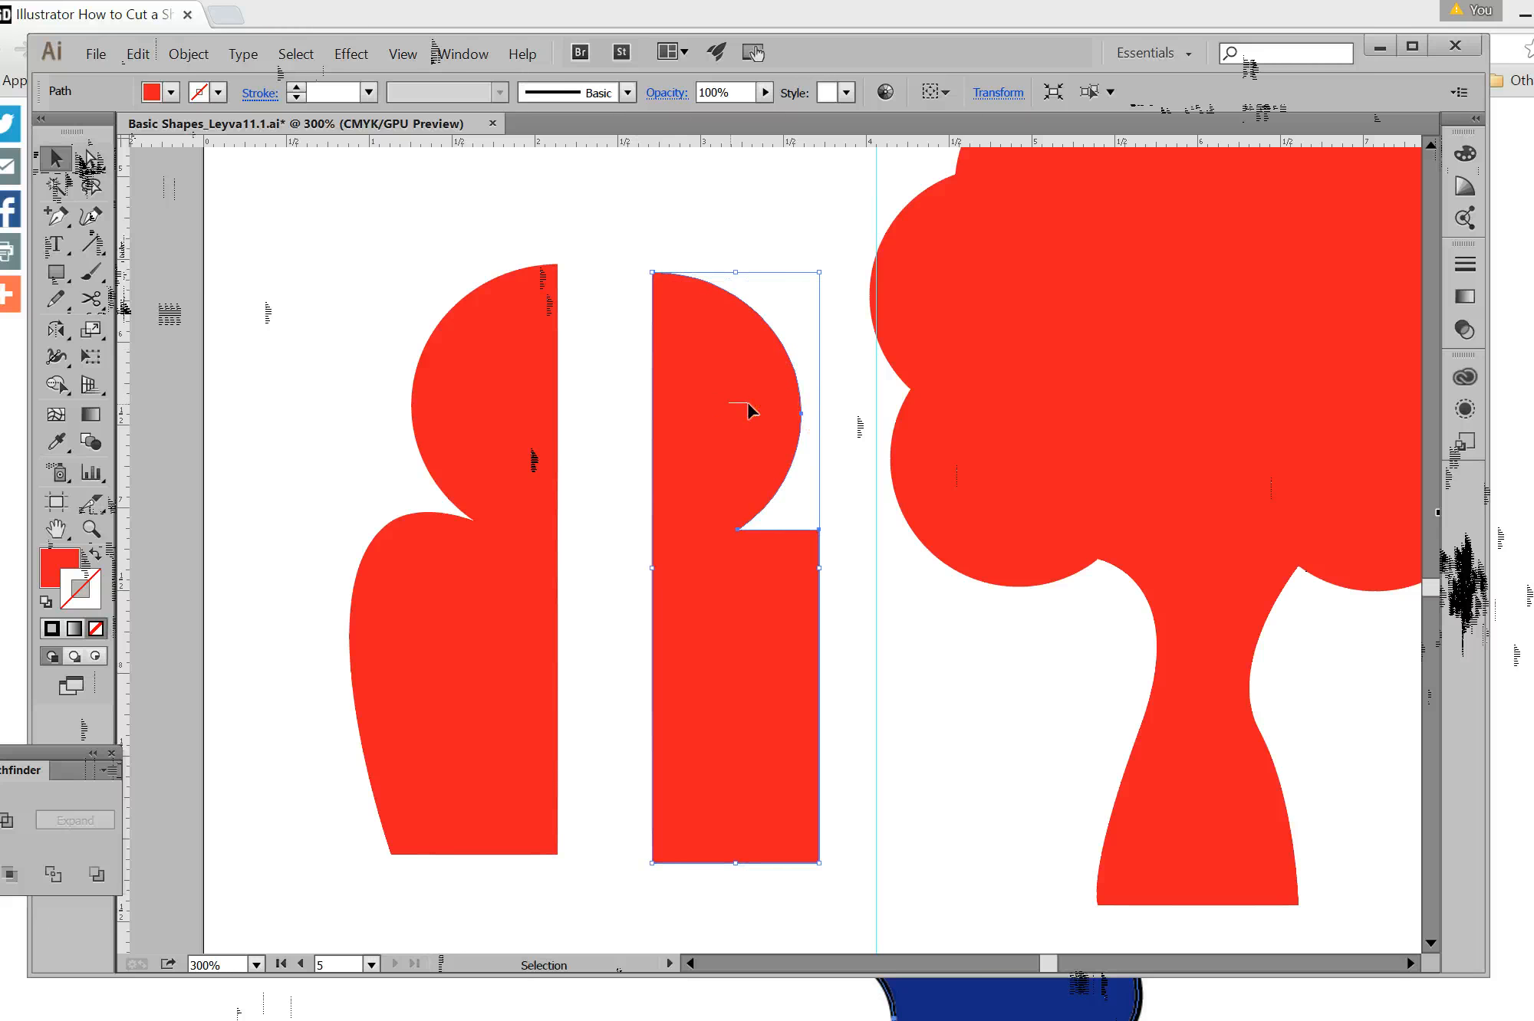
pyautogui.hotkey('ctrl', 'z')
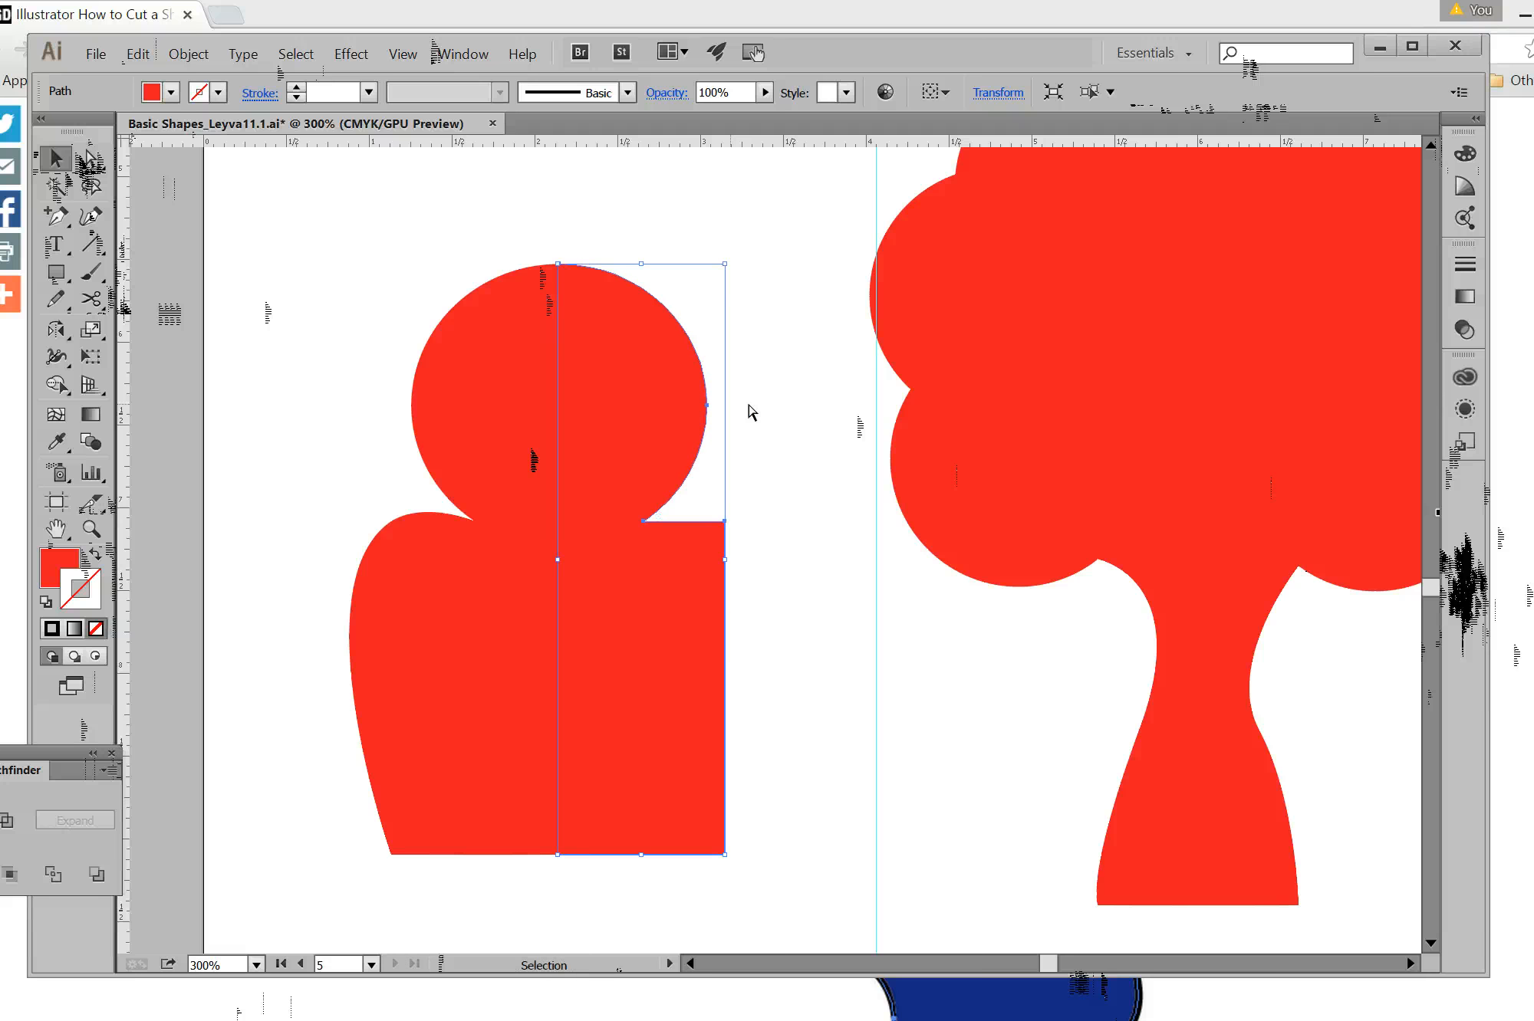
pyautogui.click(646, 393)
pyautogui.hotkey('ctrl', 'shift', 'a')
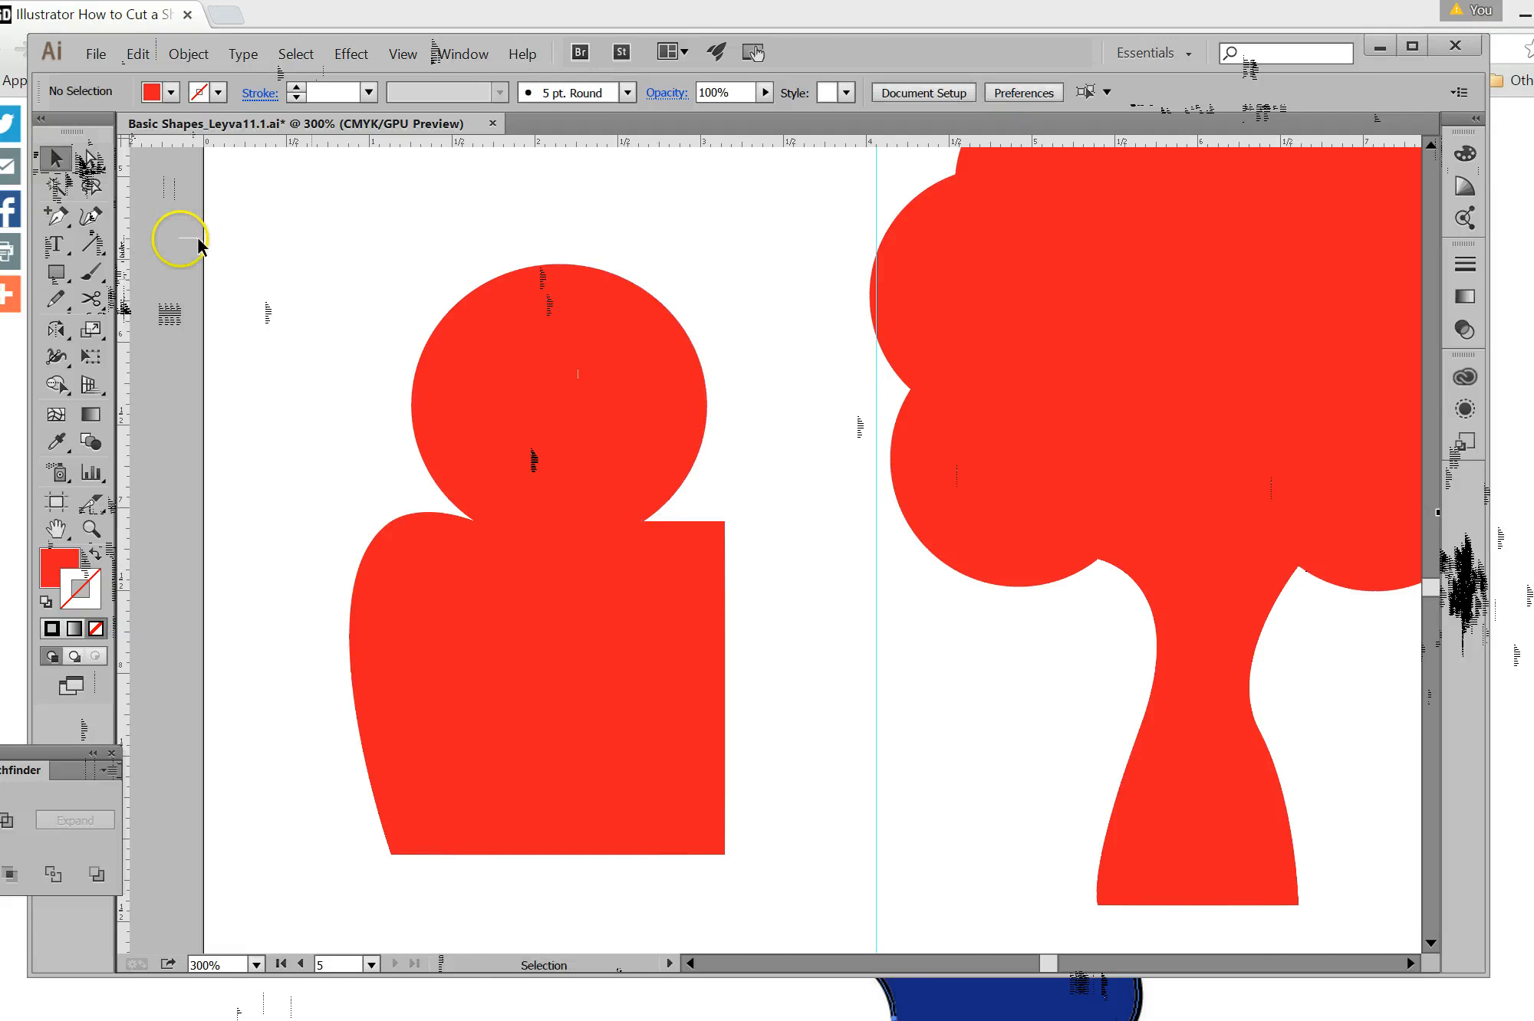
# Cut the person at the centre of the head and base with the Scissors tool, and move the left half about 0.5 in left.
pyautogui.click(91, 299)
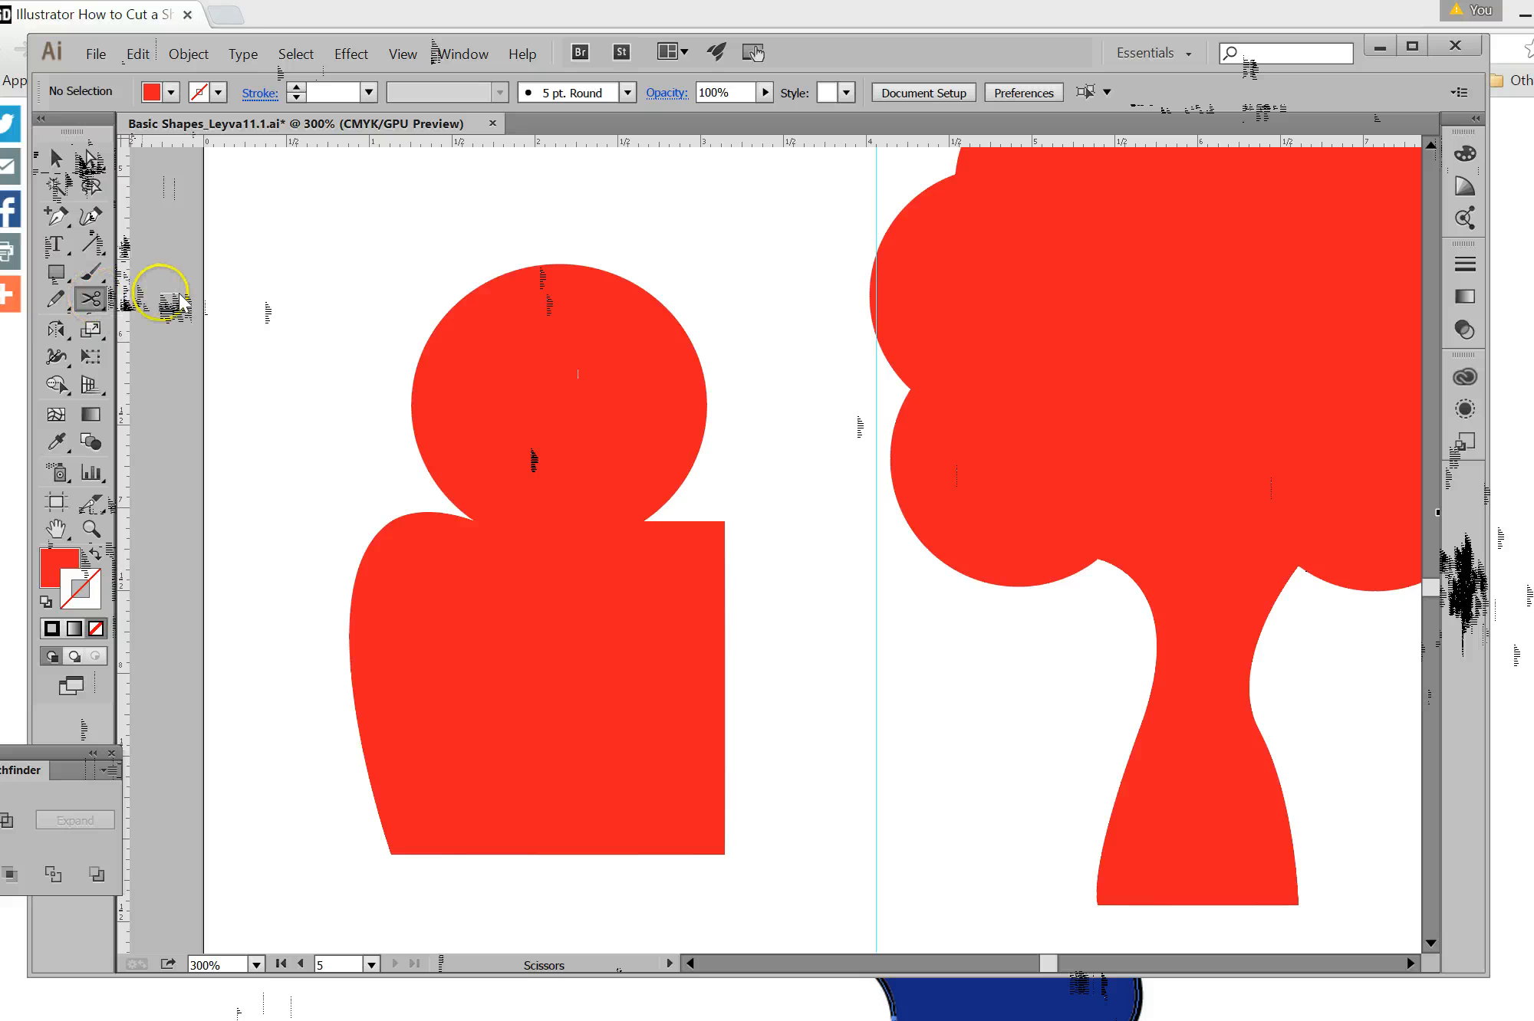
pyautogui.click(579, 264)
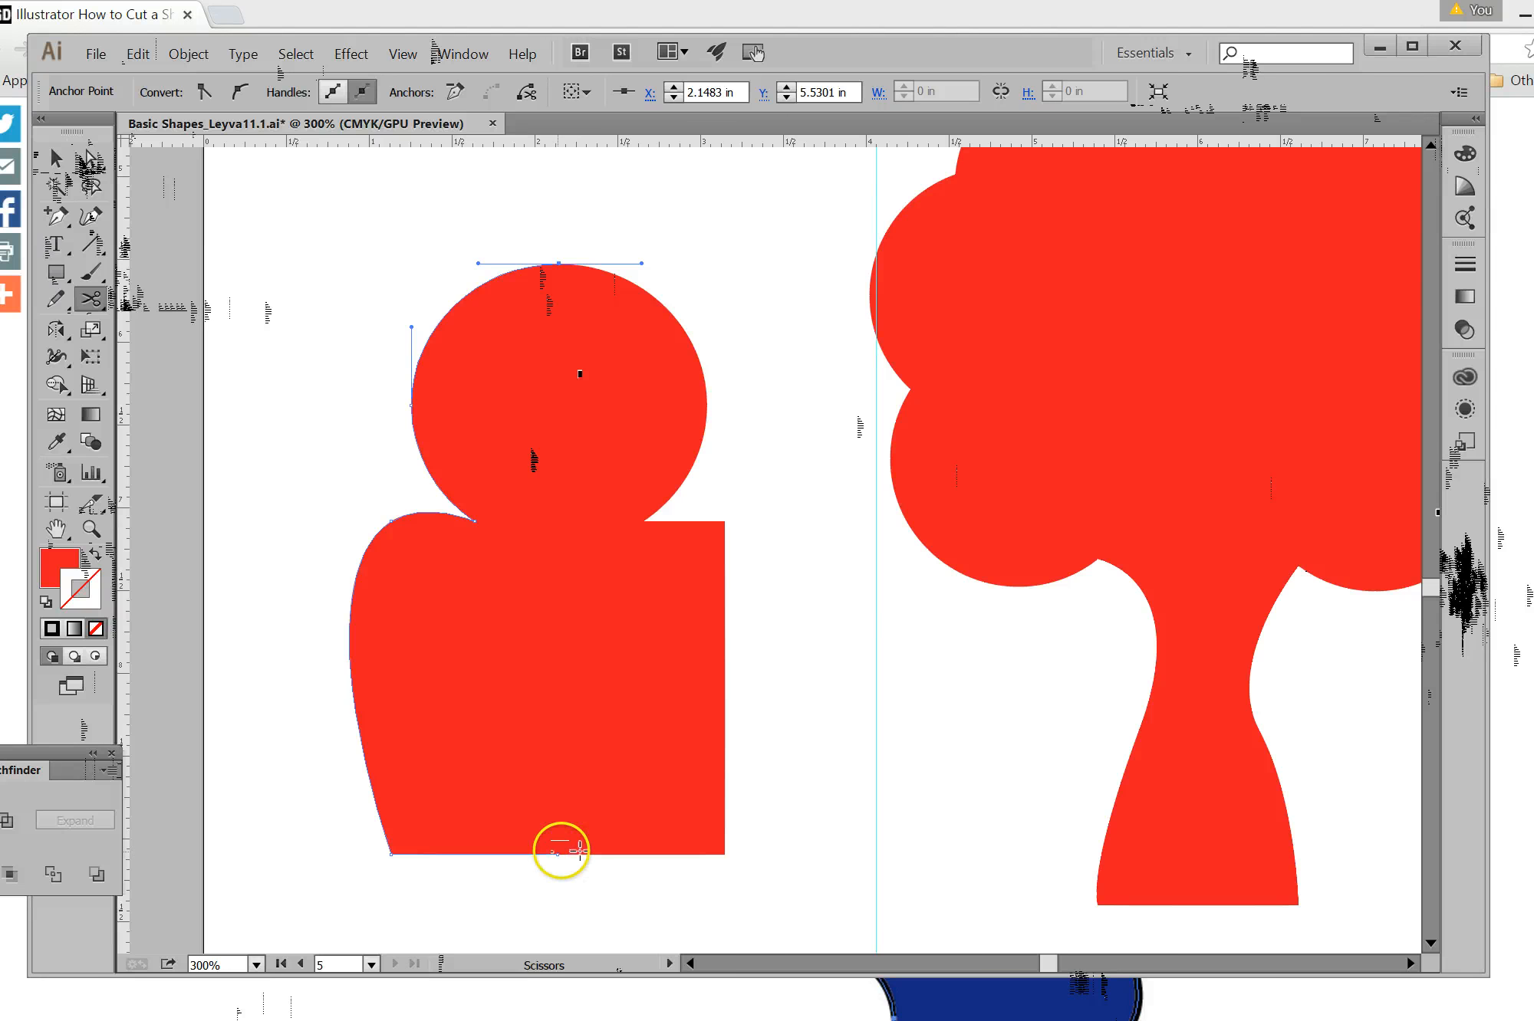
pyautogui.click(60, 163)
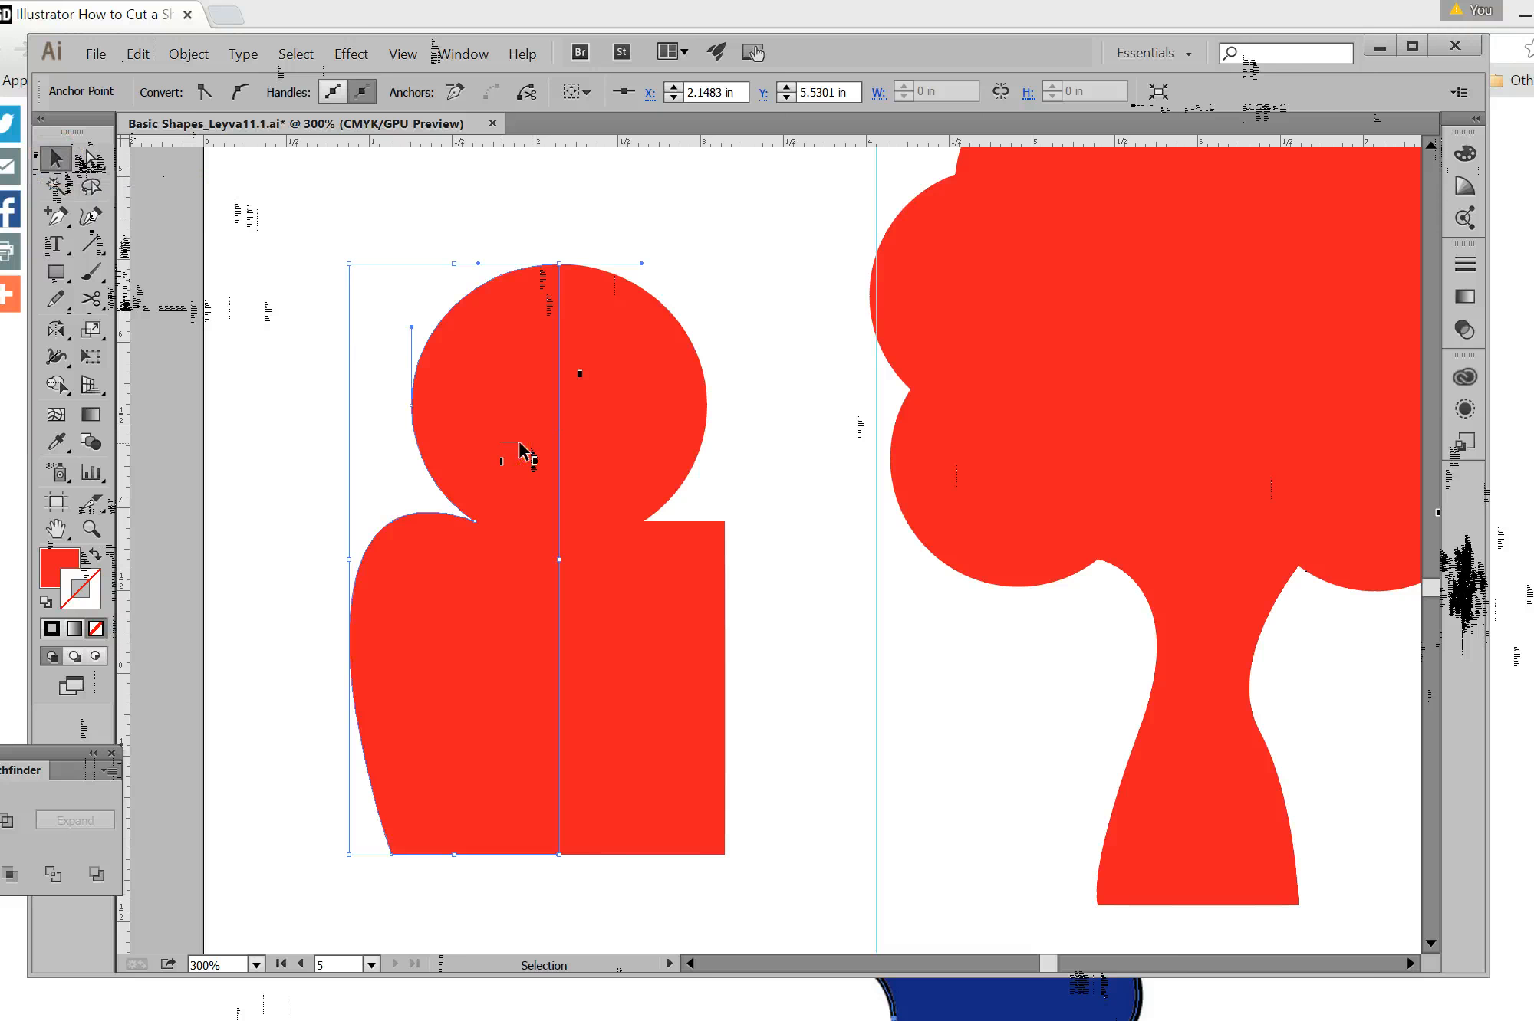
pyautogui.moveTo(519, 445); pyautogui.dragTo(435, 443)
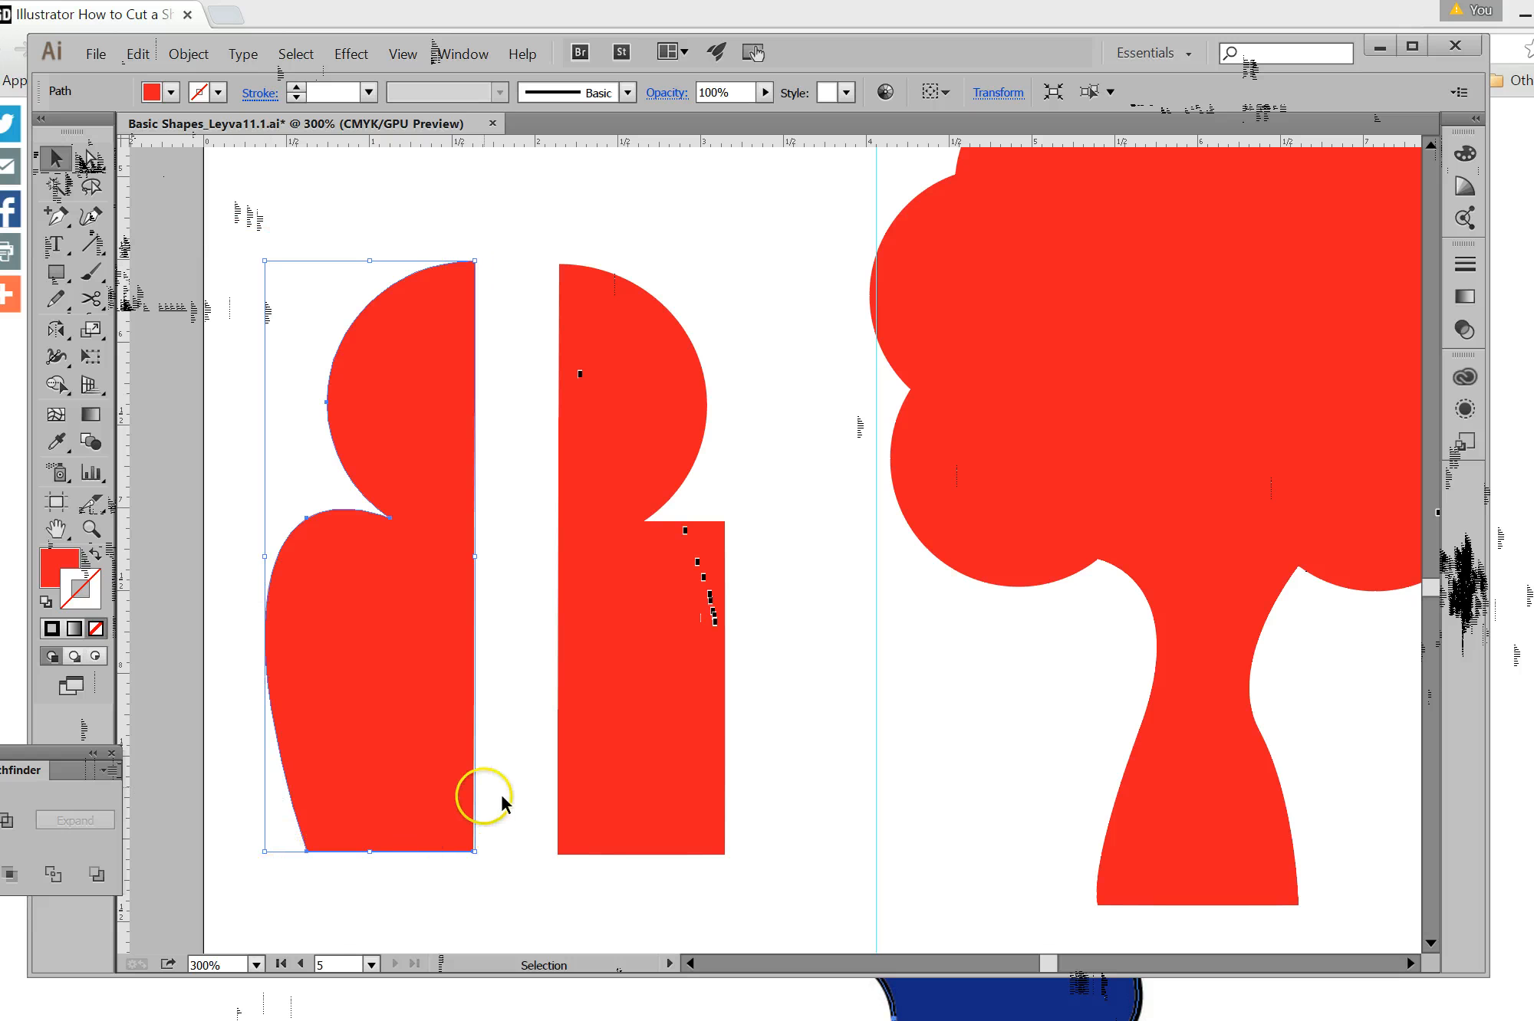
# Delete the straight-sided right half of the person.
pyautogui.click(643, 460)
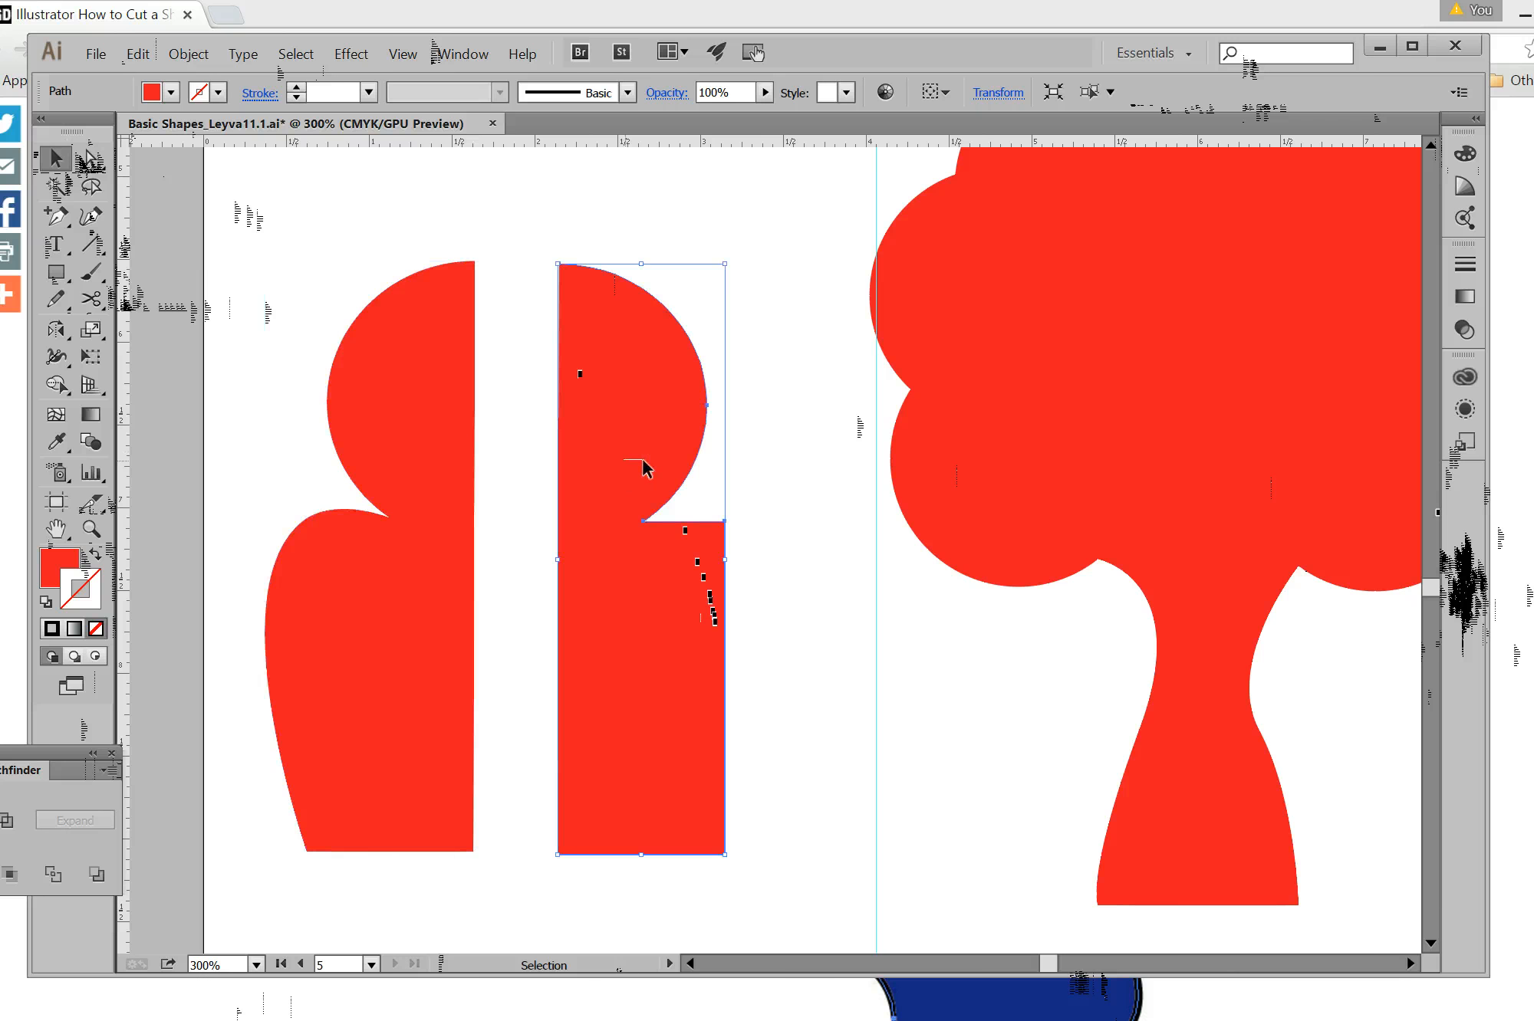
pyautogui.moveTo(643, 460); pyautogui.dragTo(648, 464)
pyautogui.press('Delete')
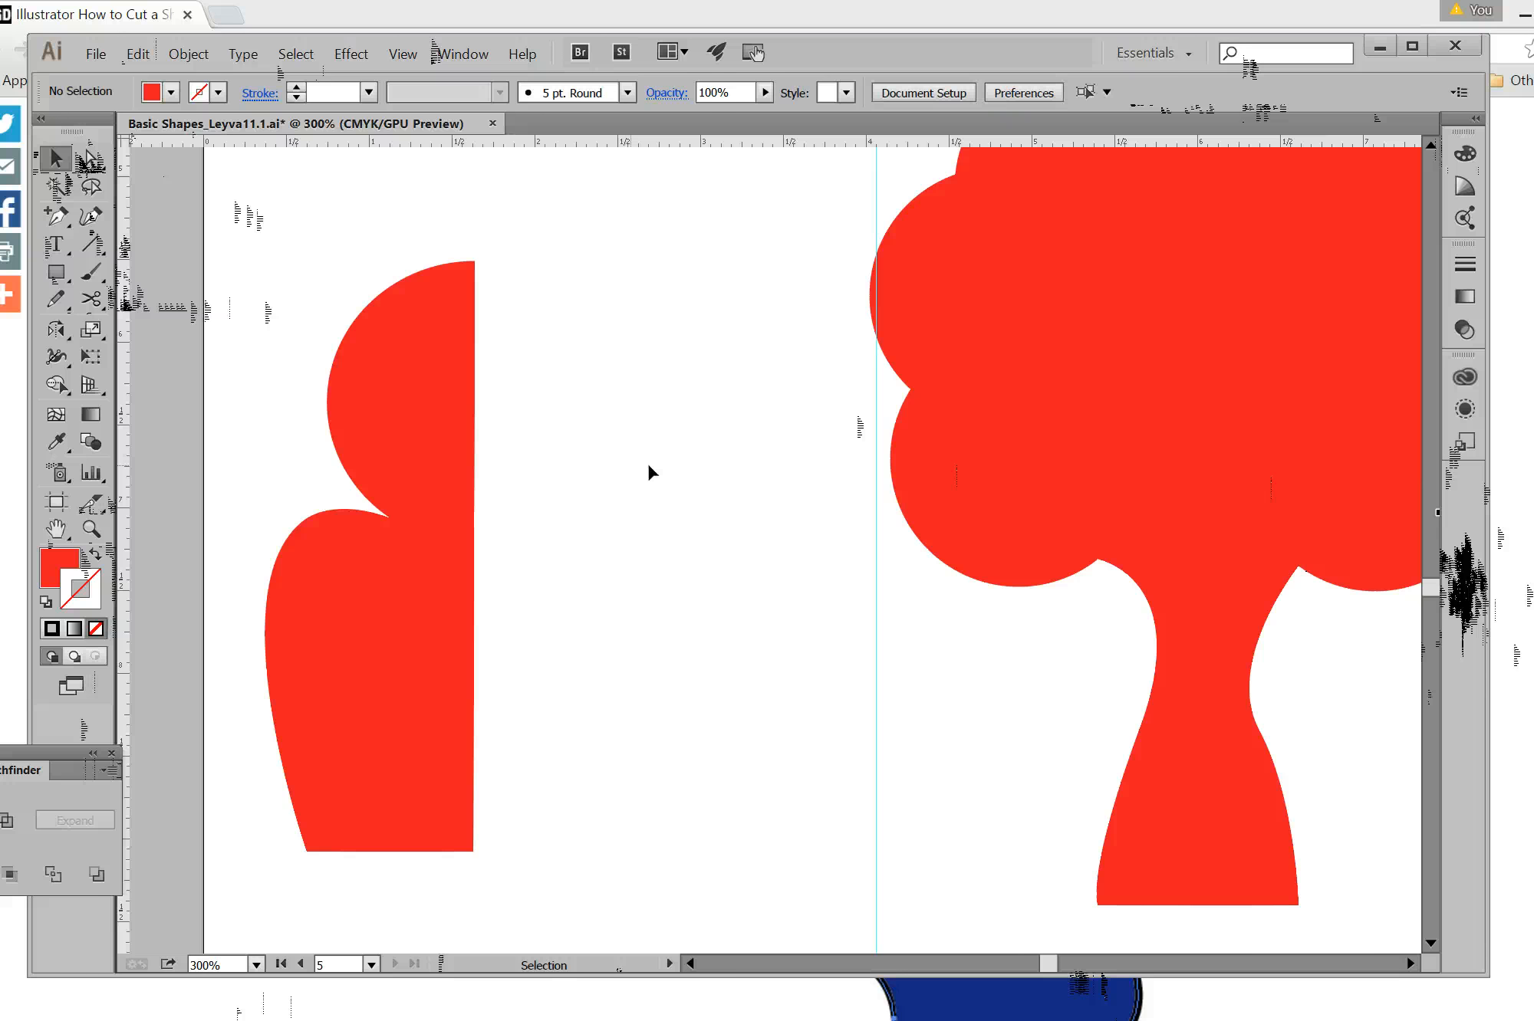
# Select the person's remaining curved half and activate the Reflect tool for it.
pyautogui.click(404, 472)
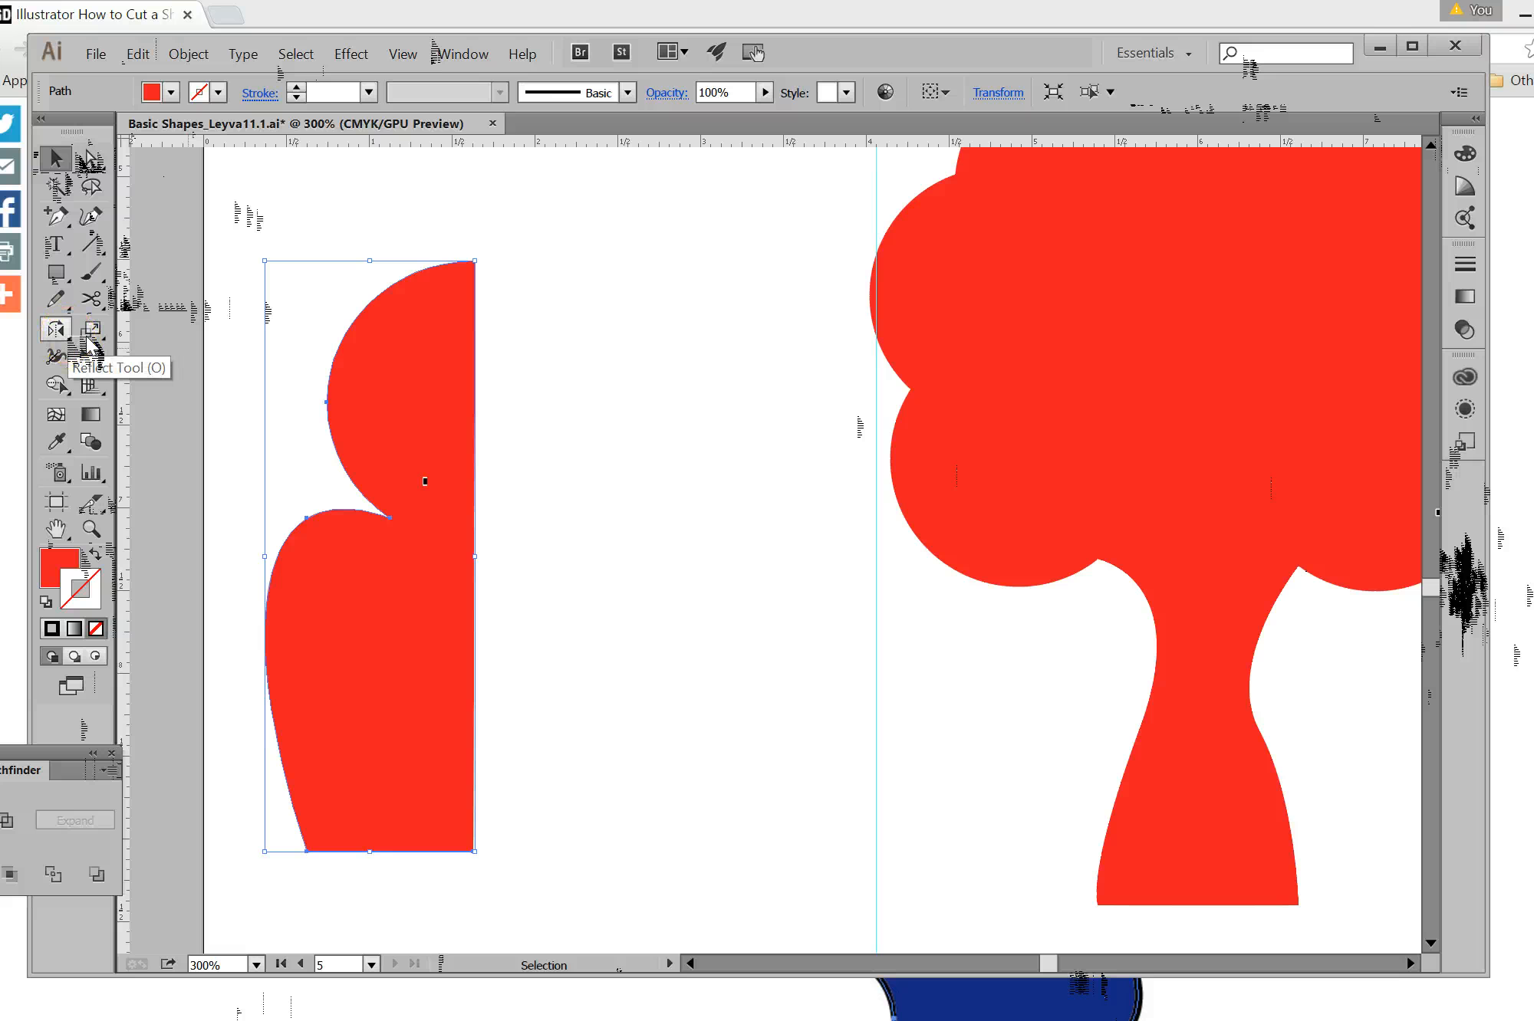
pyautogui.moveTo(87, 343); pyautogui.dragTo(127, 328)
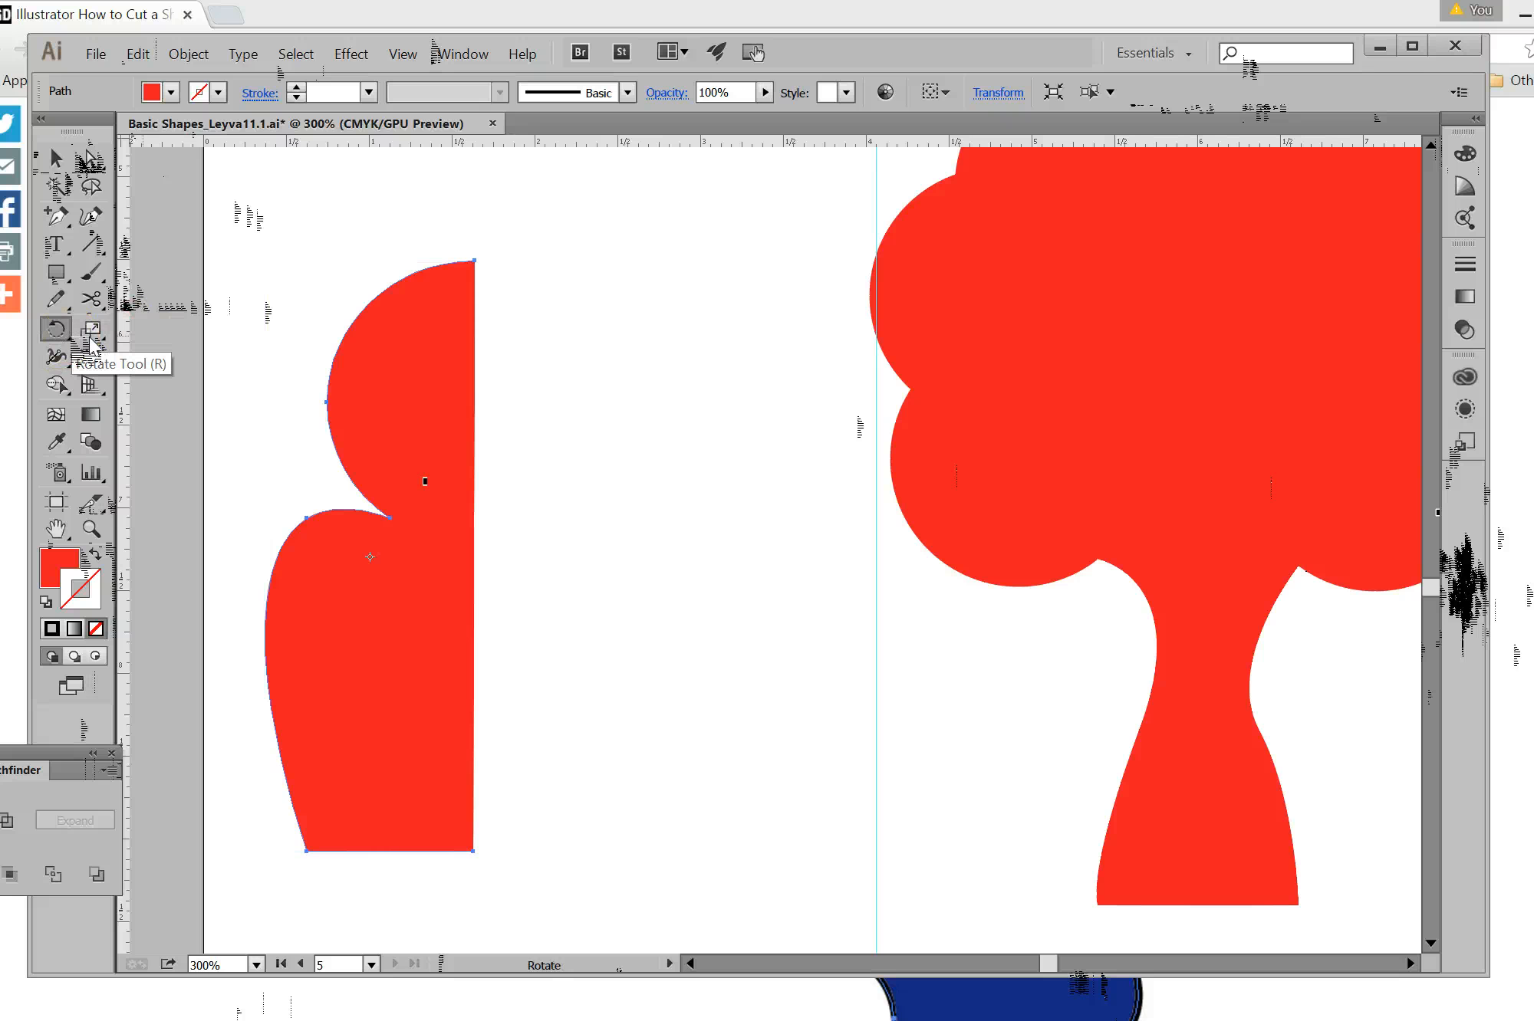
pyautogui.click(60, 332)
pyautogui.moveTo(87, 343); pyautogui.dragTo(152, 352)
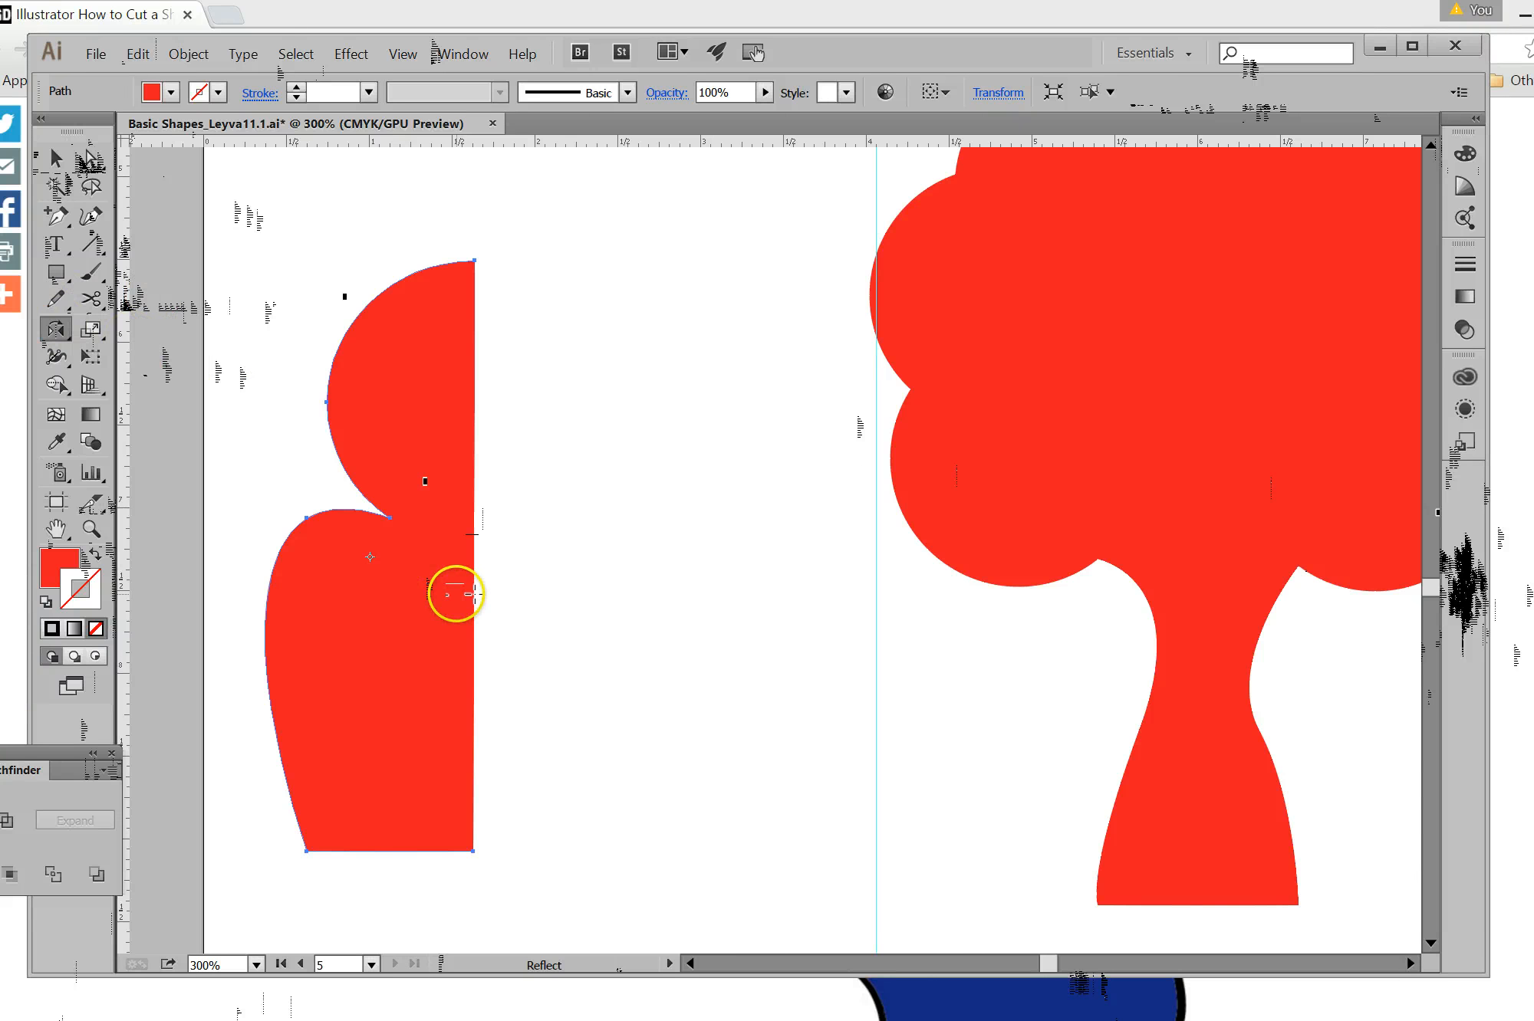
# Try to reflect the selected half freehand around a reference point beside its straight cut edge.
pyautogui.rightClick(446, 596)
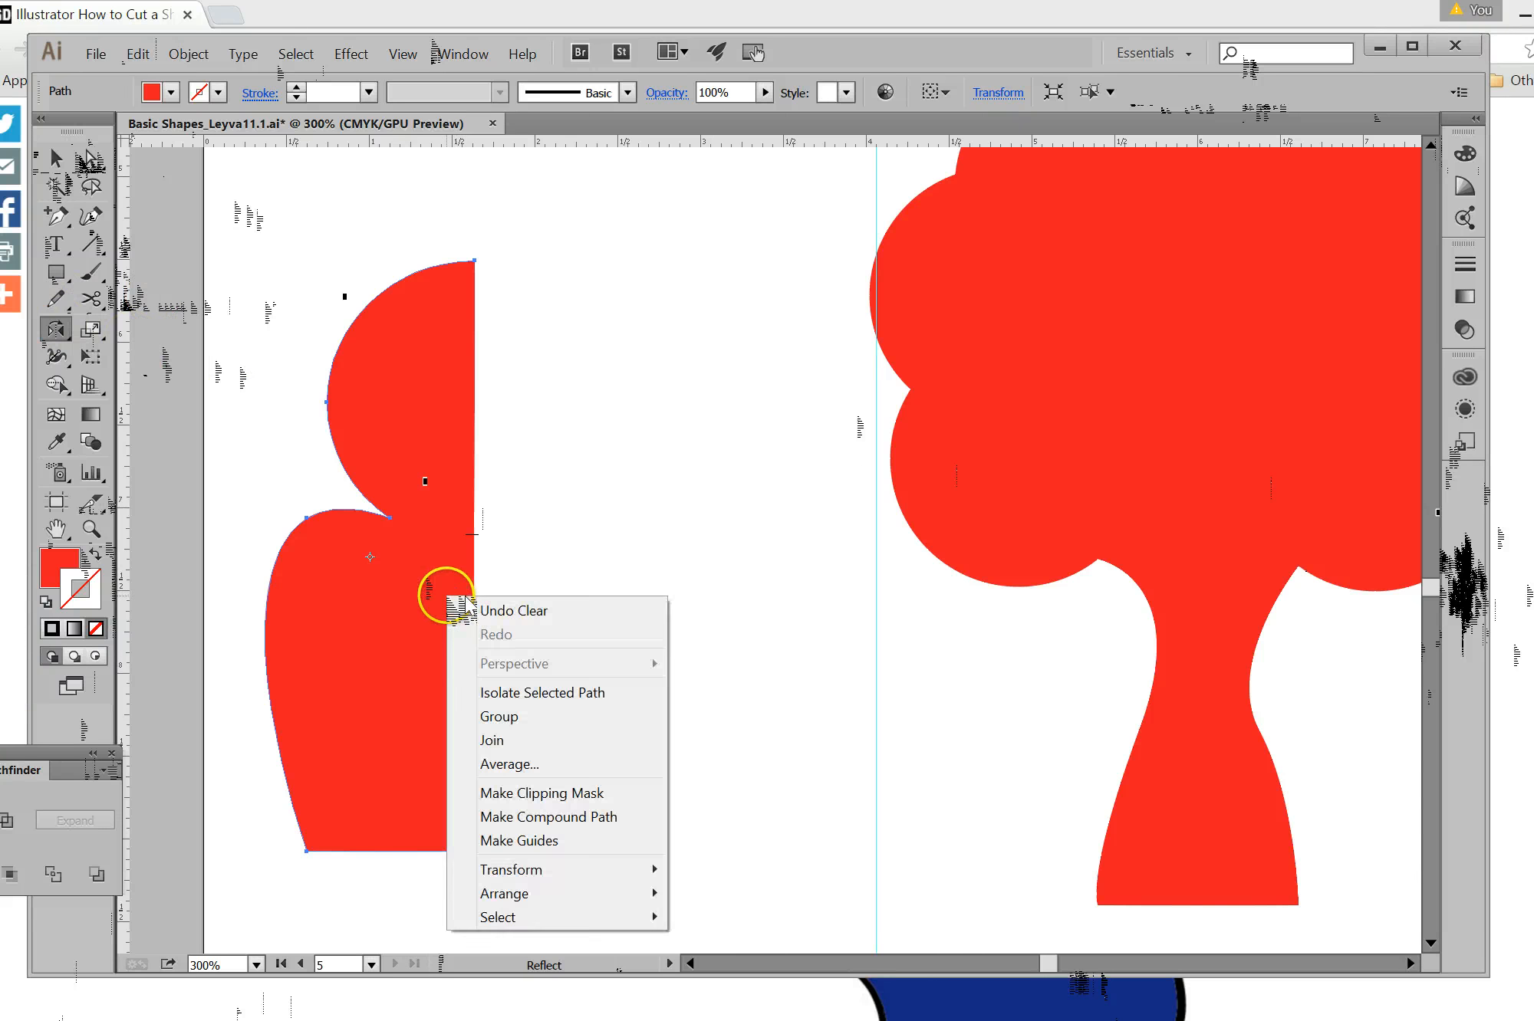
pyautogui.click(603, 503)
pyautogui.click(450, 559)
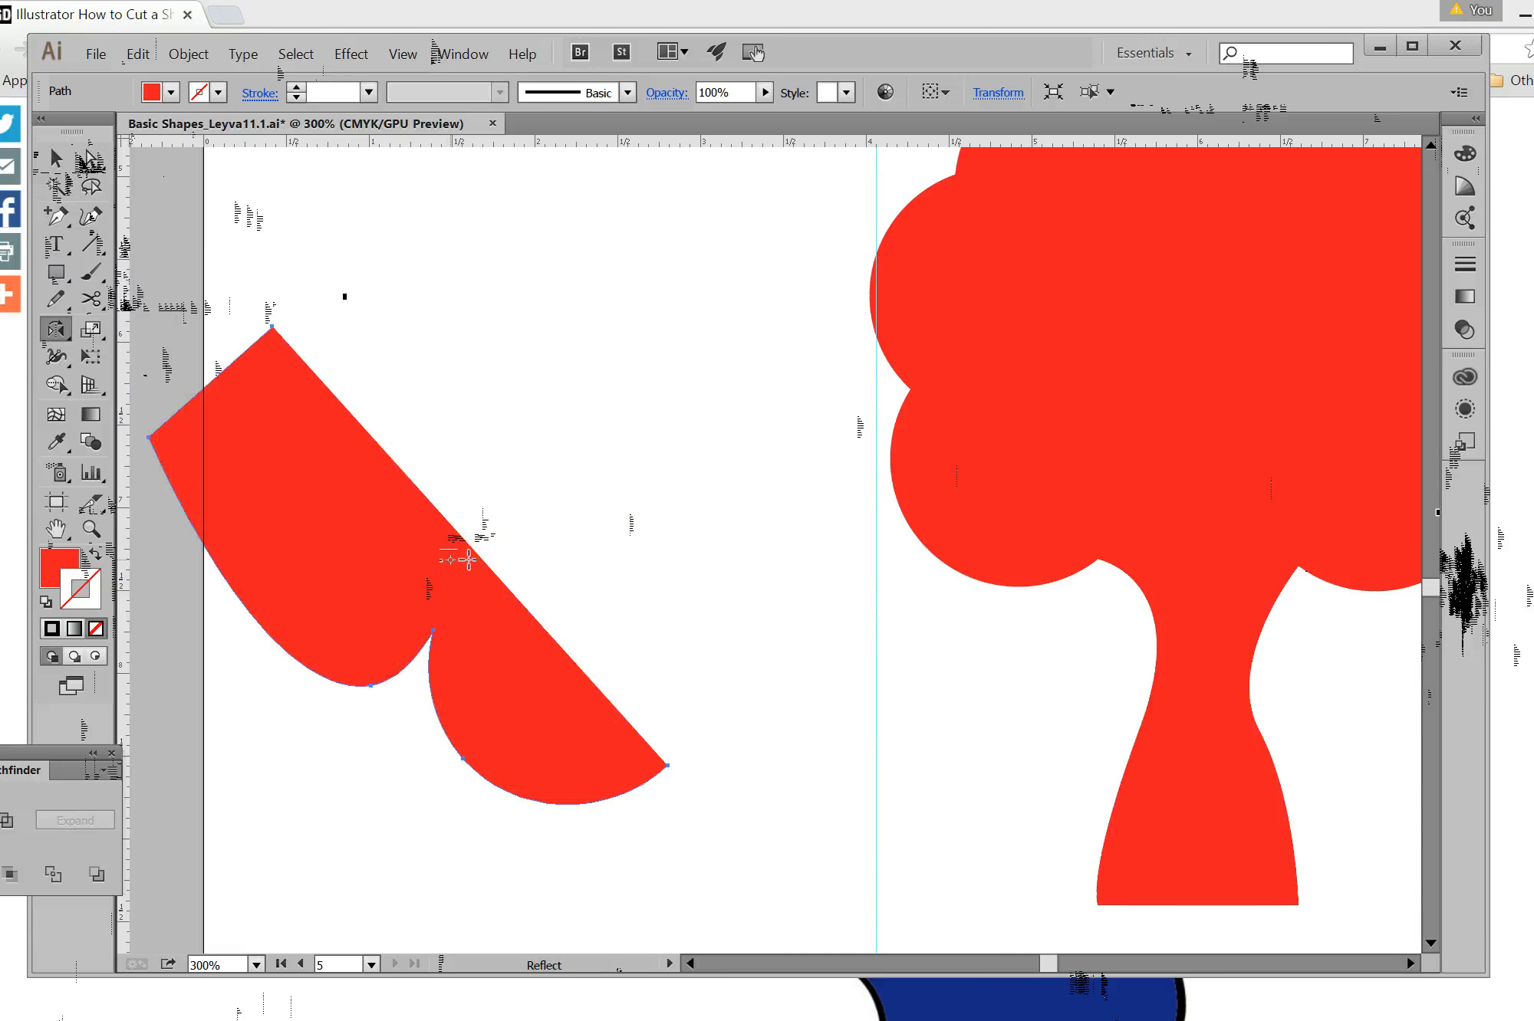
pyautogui.moveTo(468, 559)
pyautogui.mouseDown()
pyautogui.moveTo(469, 537)
pyautogui.moveTo(476, 549)
pyautogui.mouseUp()
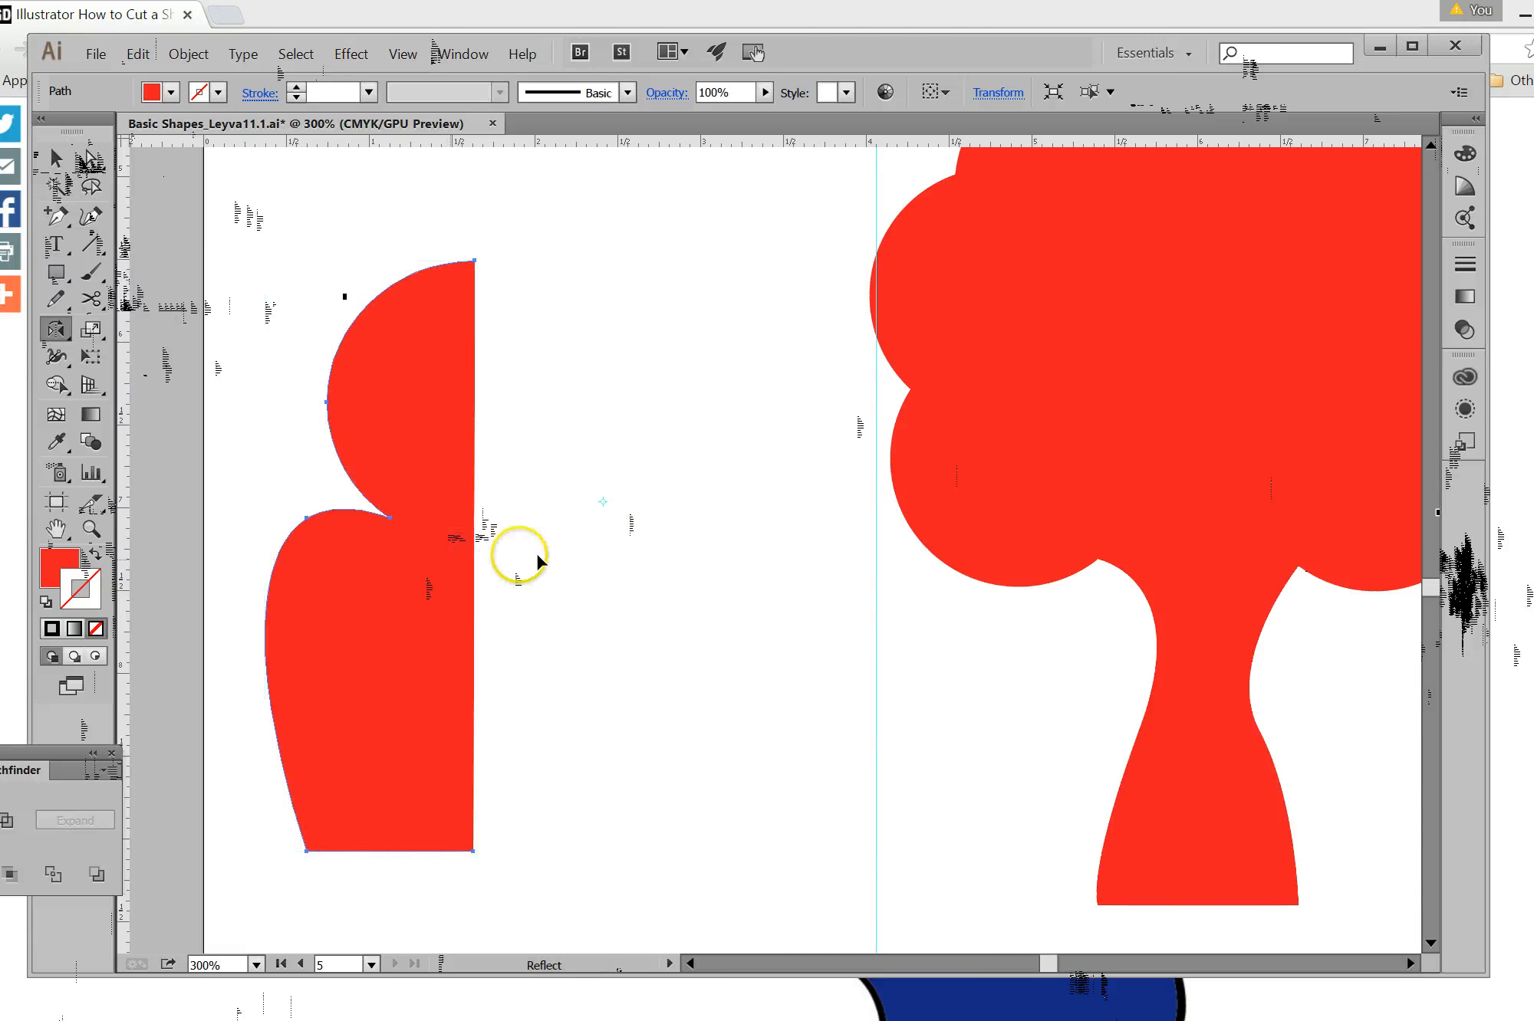
# Undo the freehand reflection, and create a reflected copy of the person's curved half about the vertical axis at 90°.
pyautogui.click(589, 554)
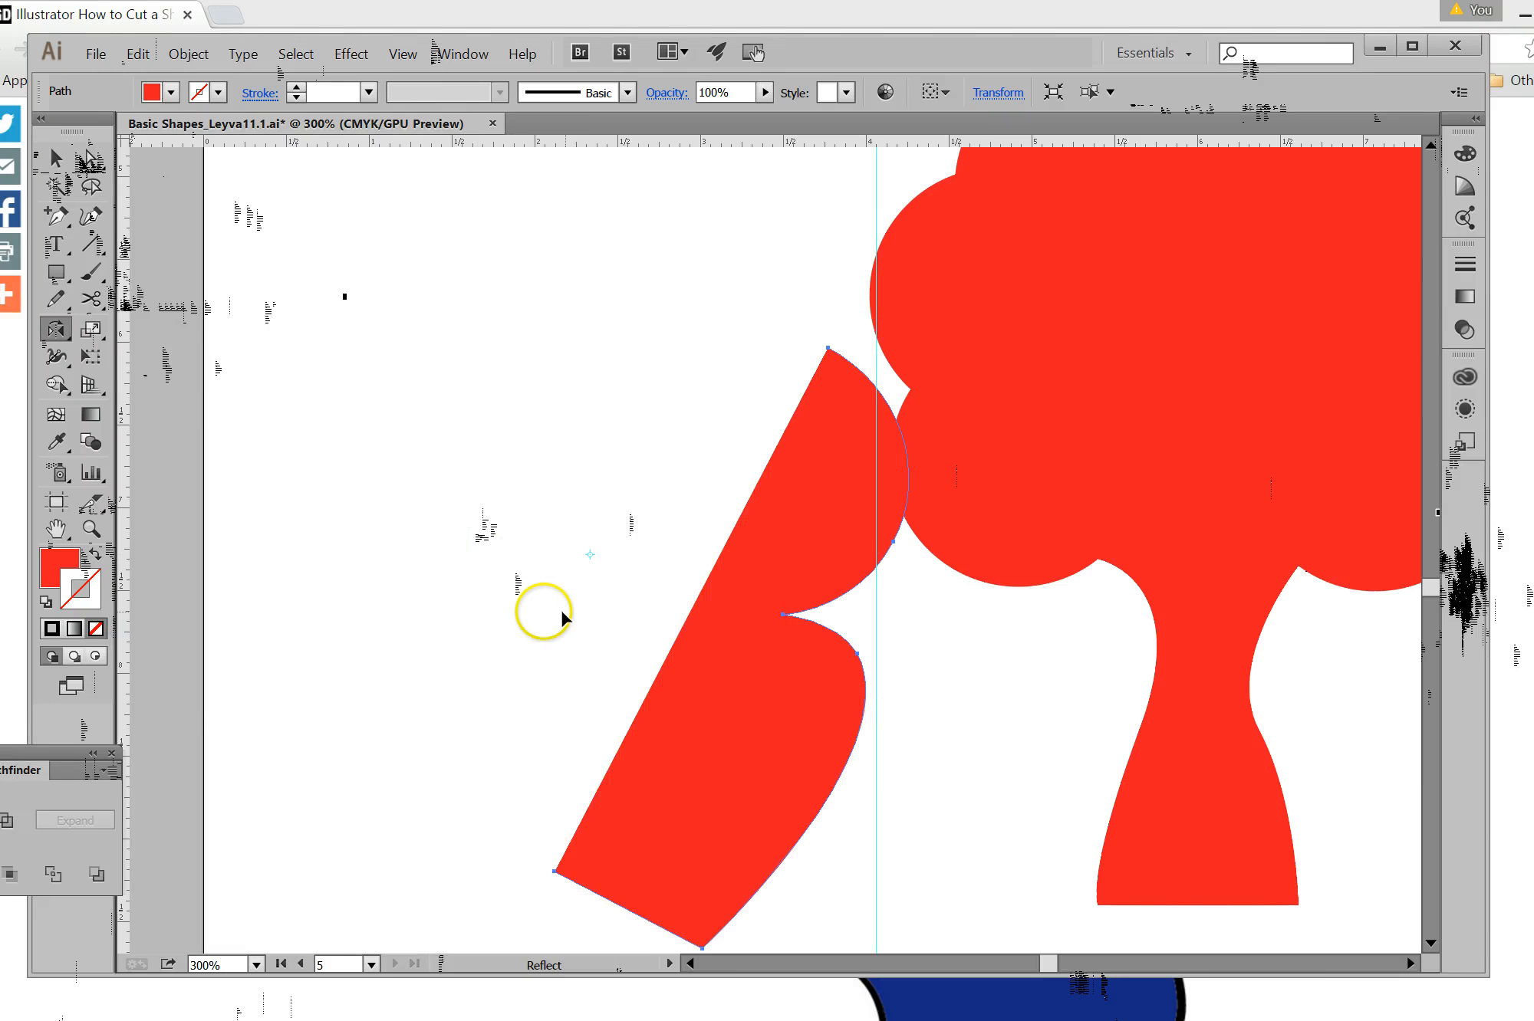
pyautogui.hotkey('ctrl', 'z')
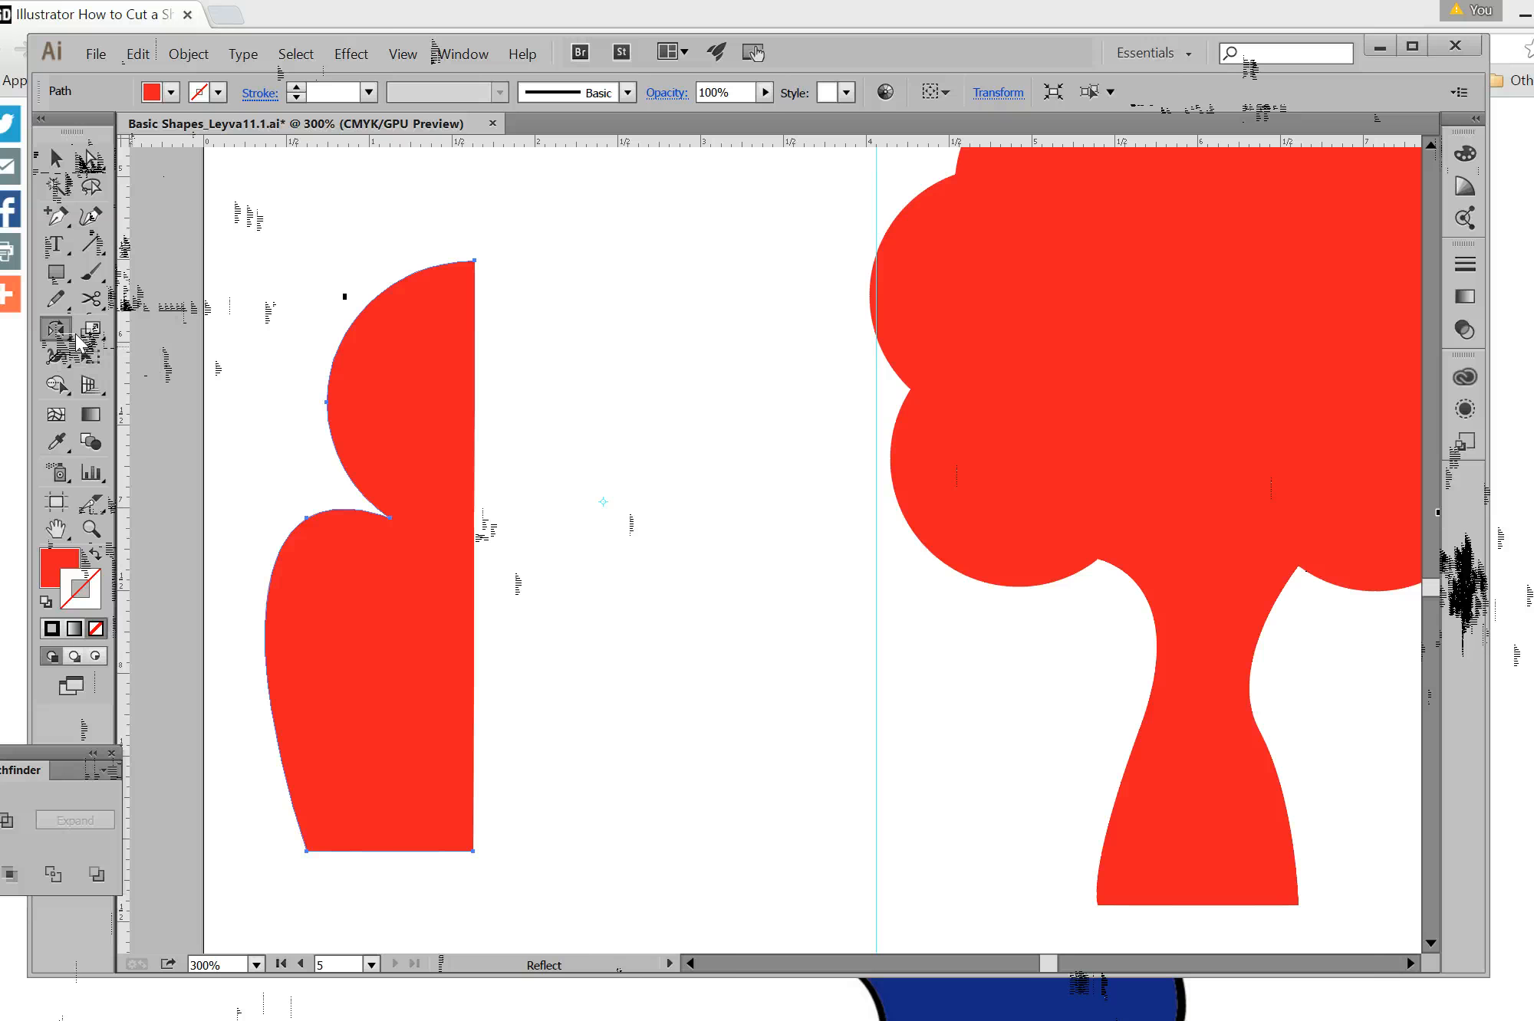
pyautogui.doubleClick(76, 337)
pyautogui.moveTo(628, 491); pyautogui.dragTo(918, 316)
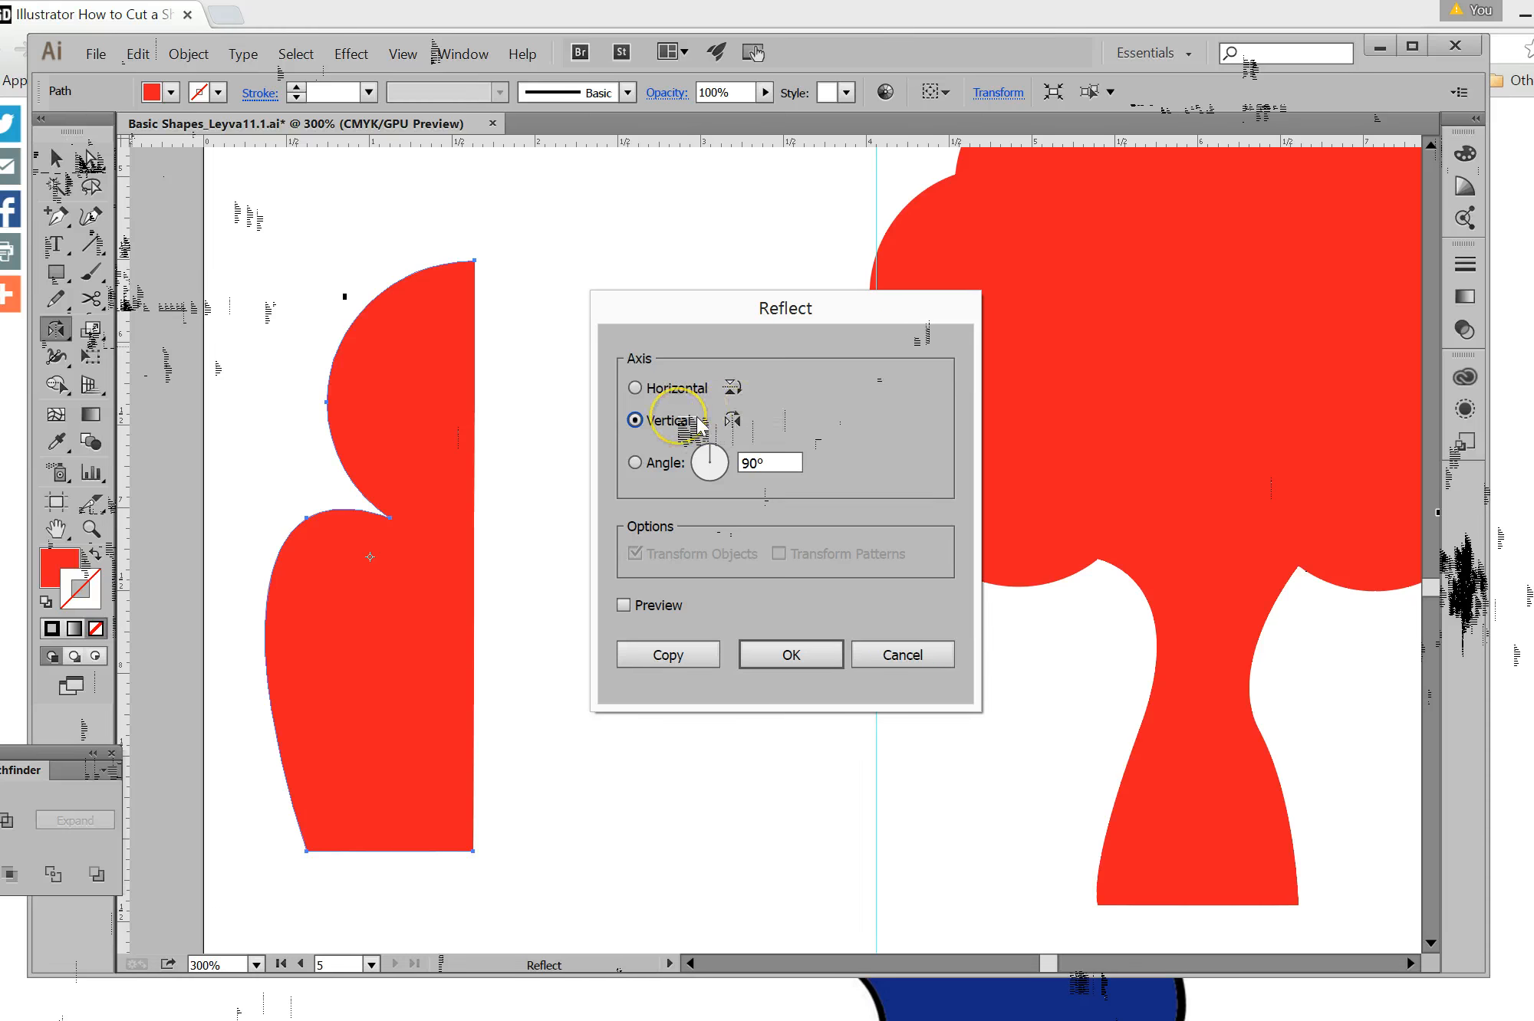
pyautogui.click(759, 462)
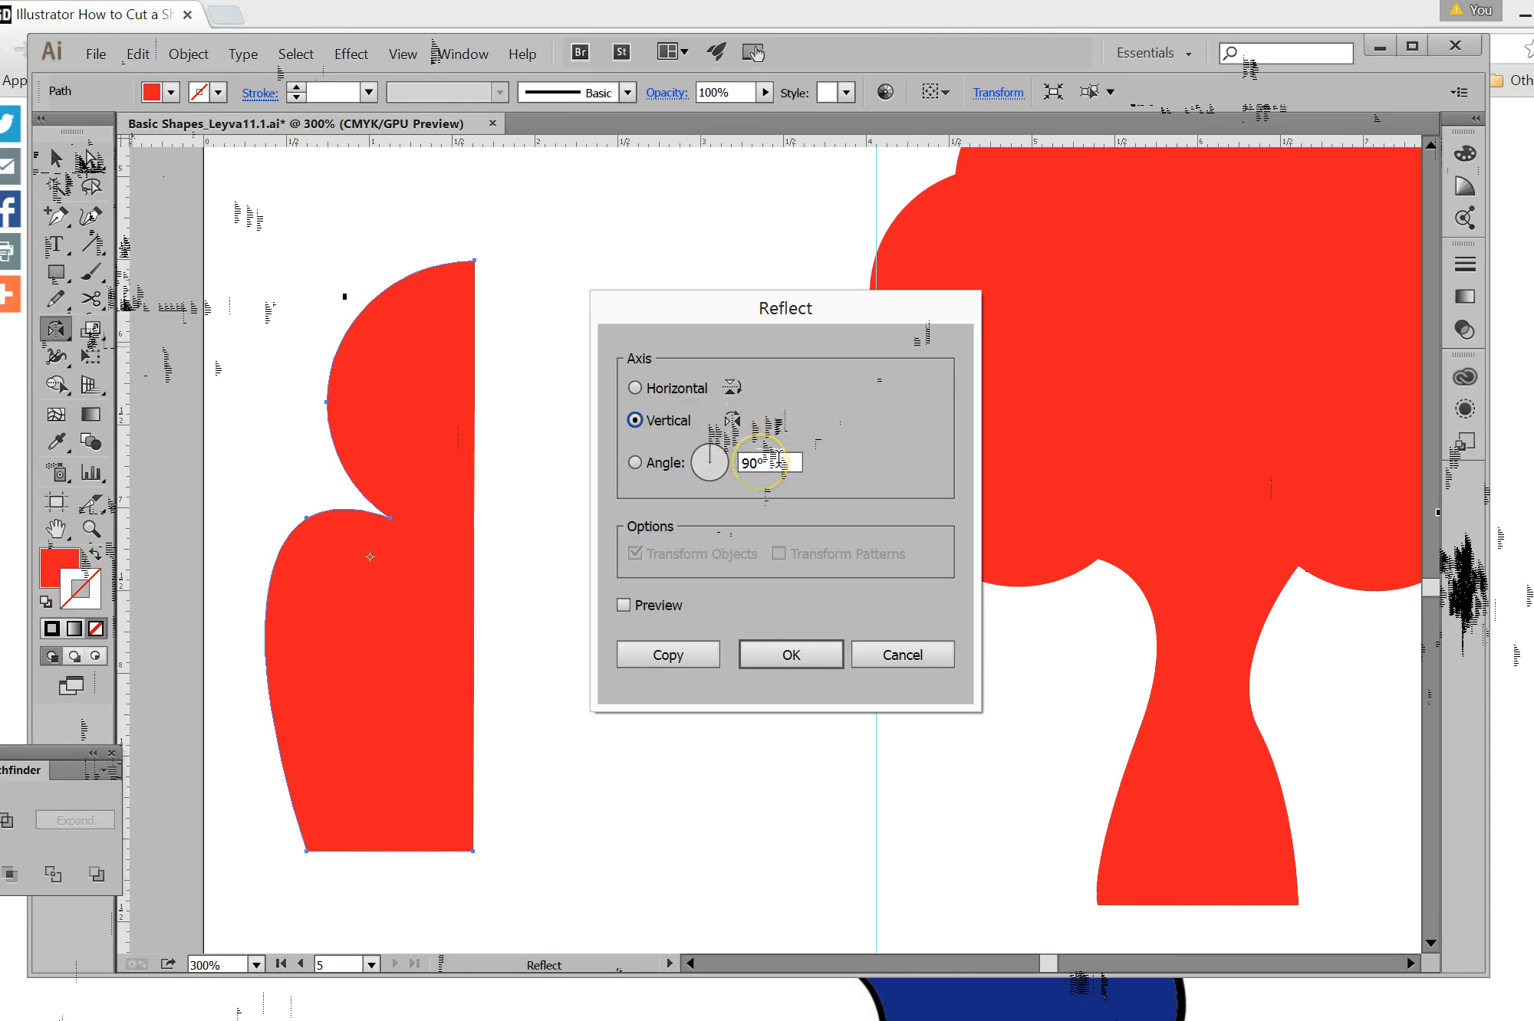
pyautogui.click(709, 660)
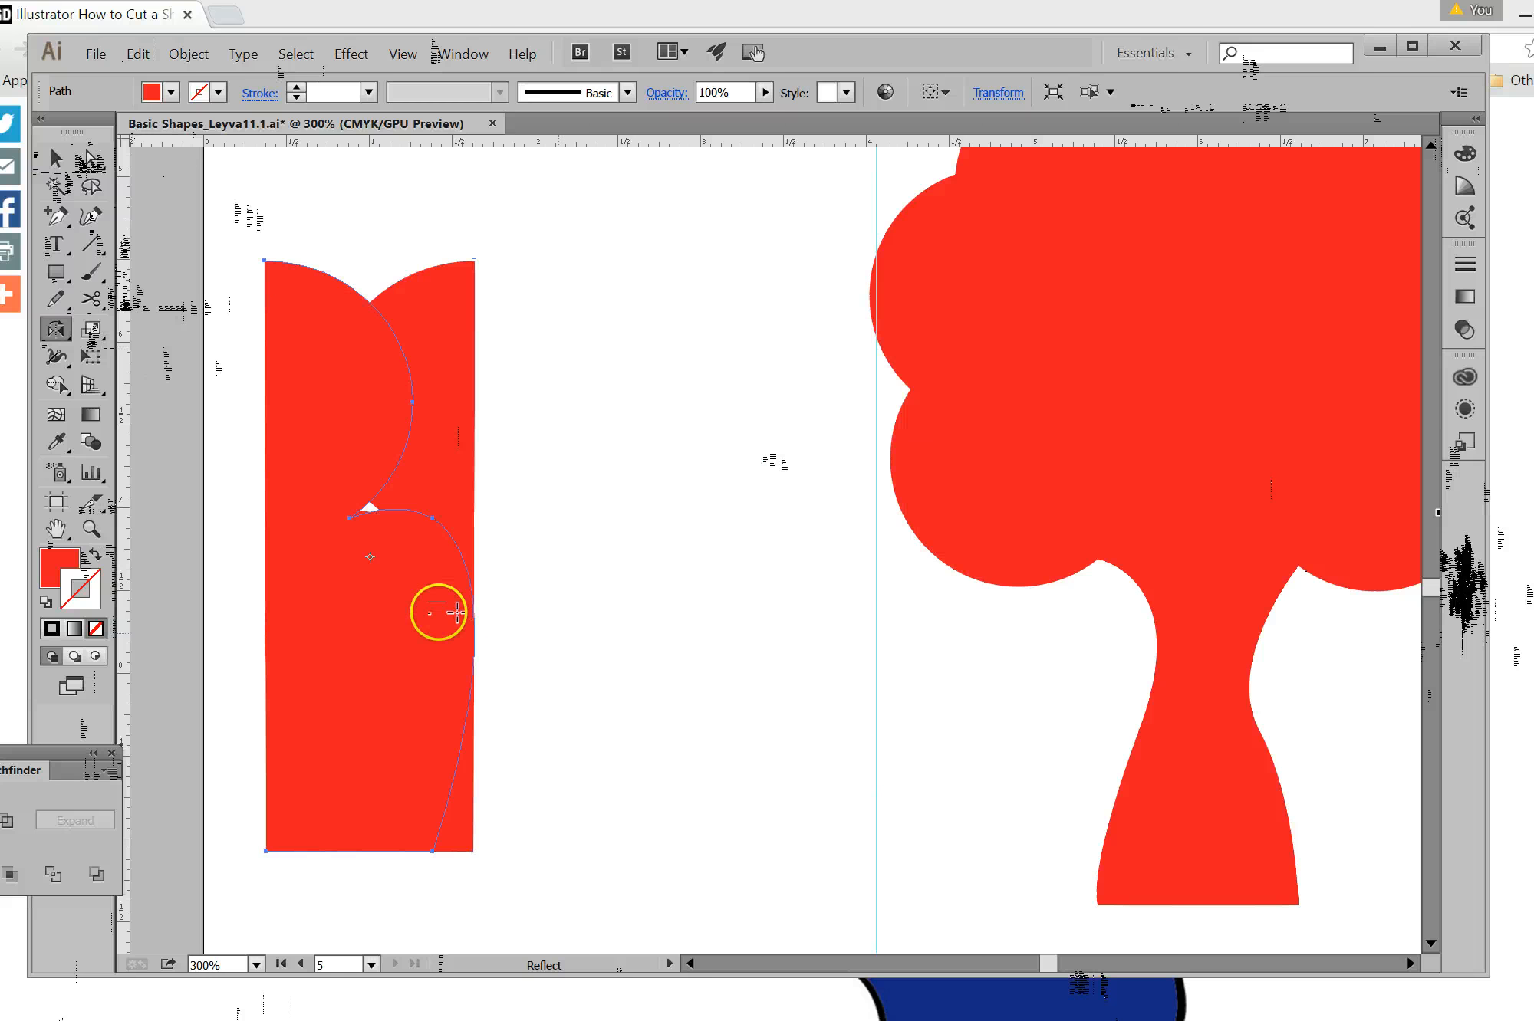
# Move the reflected copy right until its straight edge meets the original half, and deselect it.
pyautogui.click(56, 158)
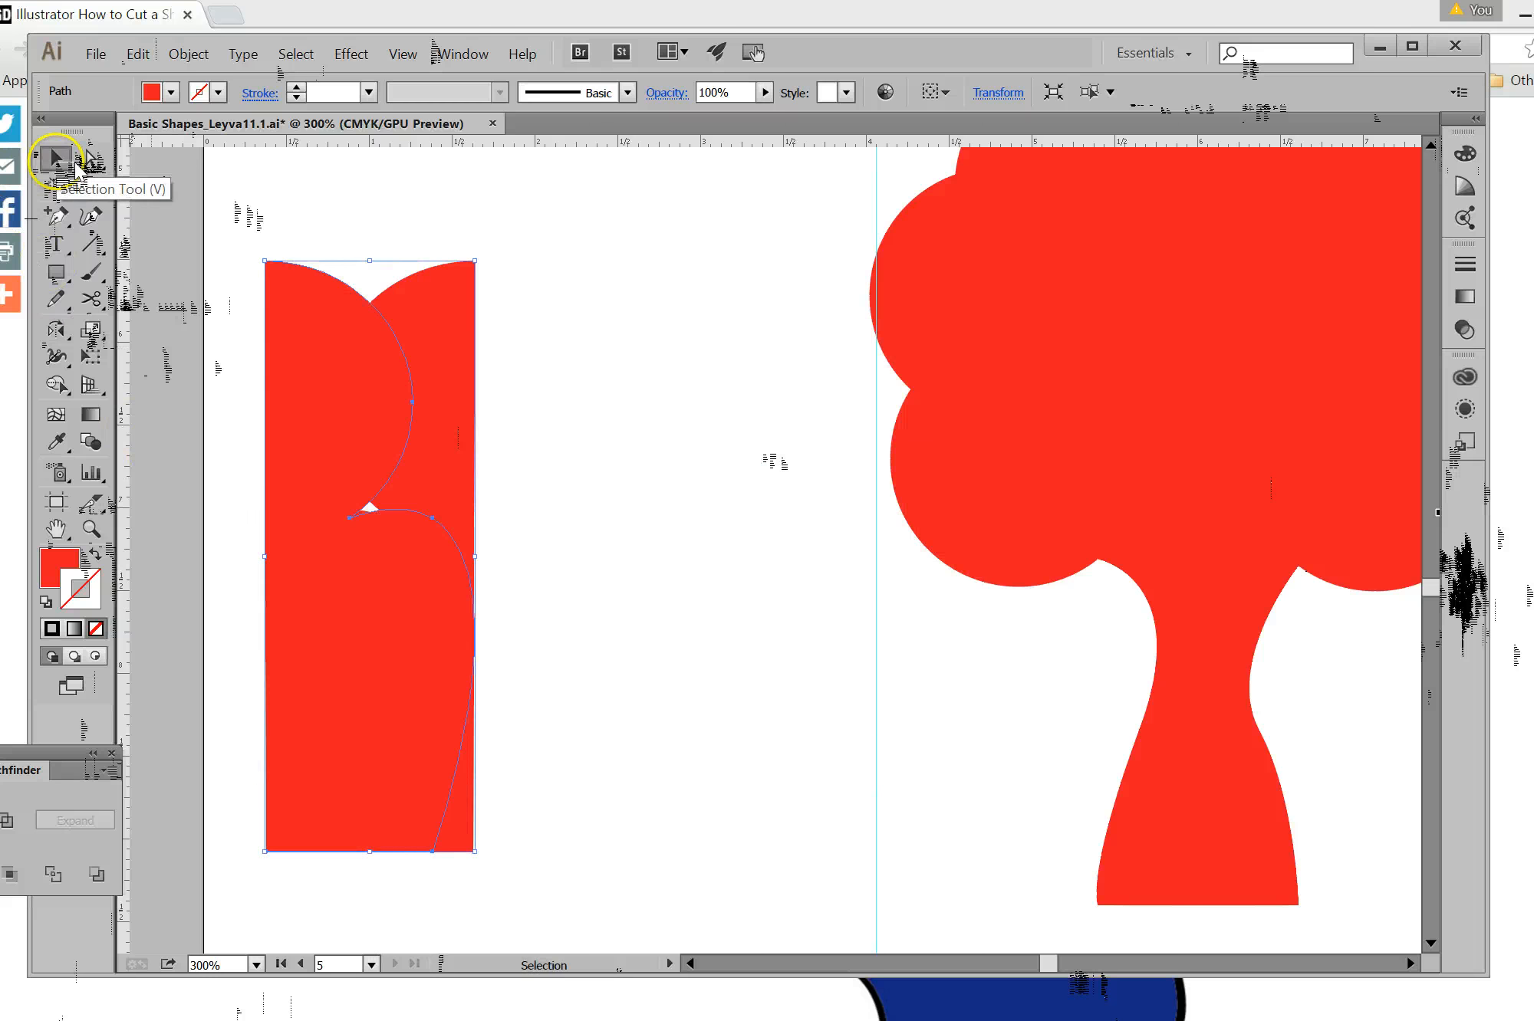
pyautogui.moveTo(342, 393); pyautogui.dragTo(602, 400)
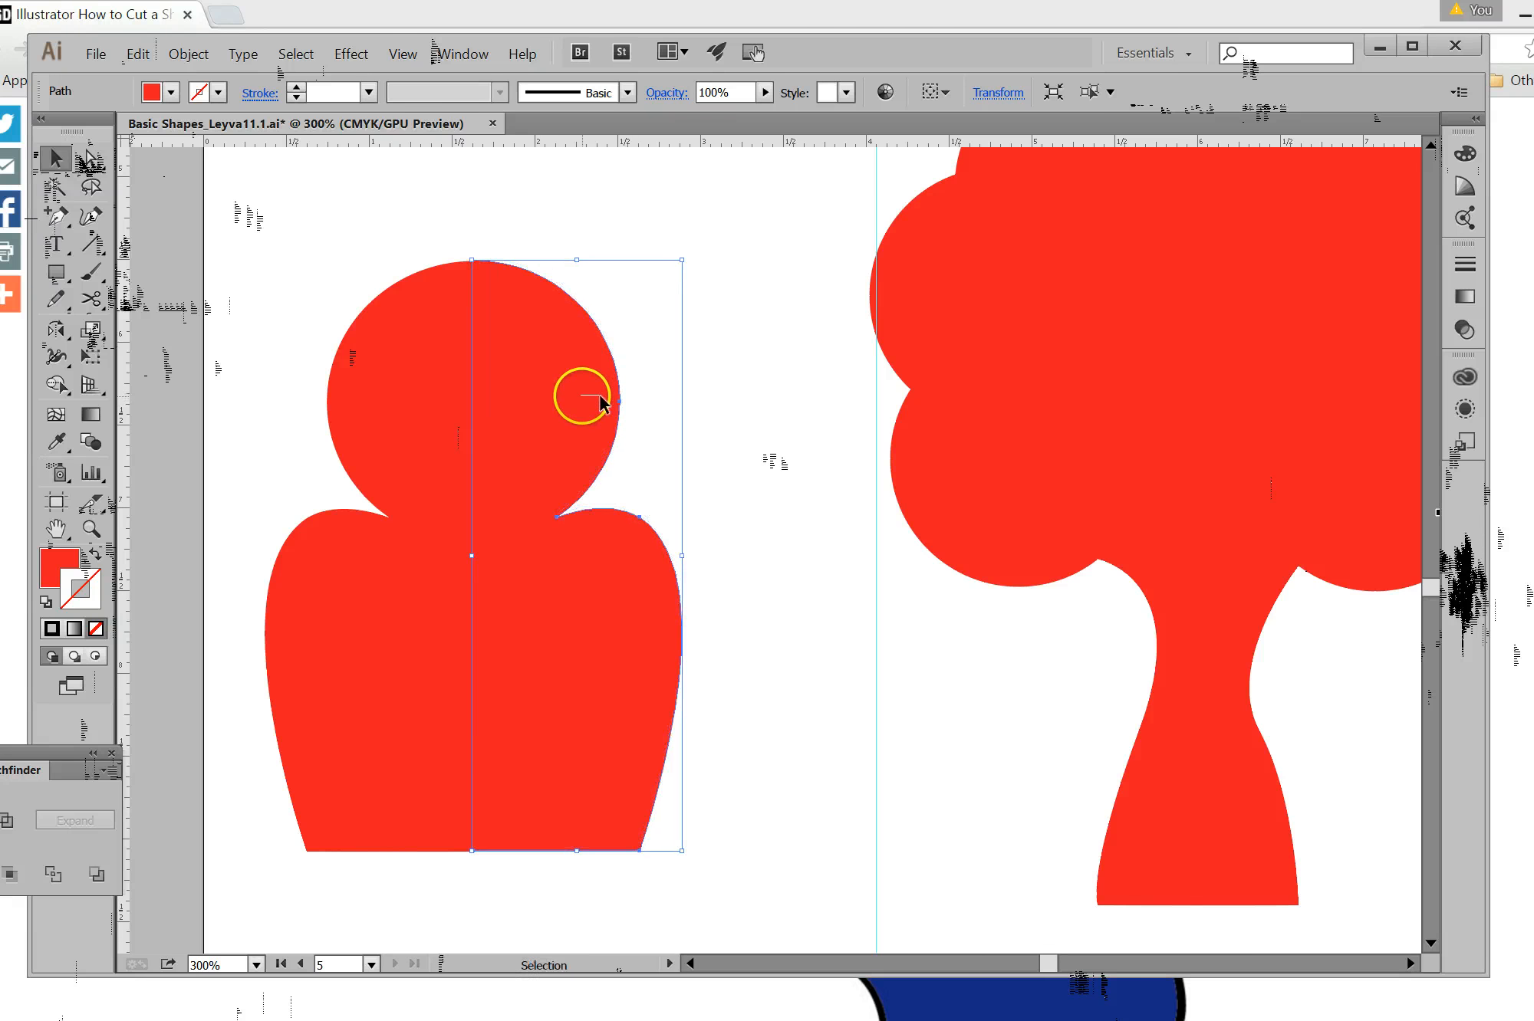
pyautogui.click(837, 658)
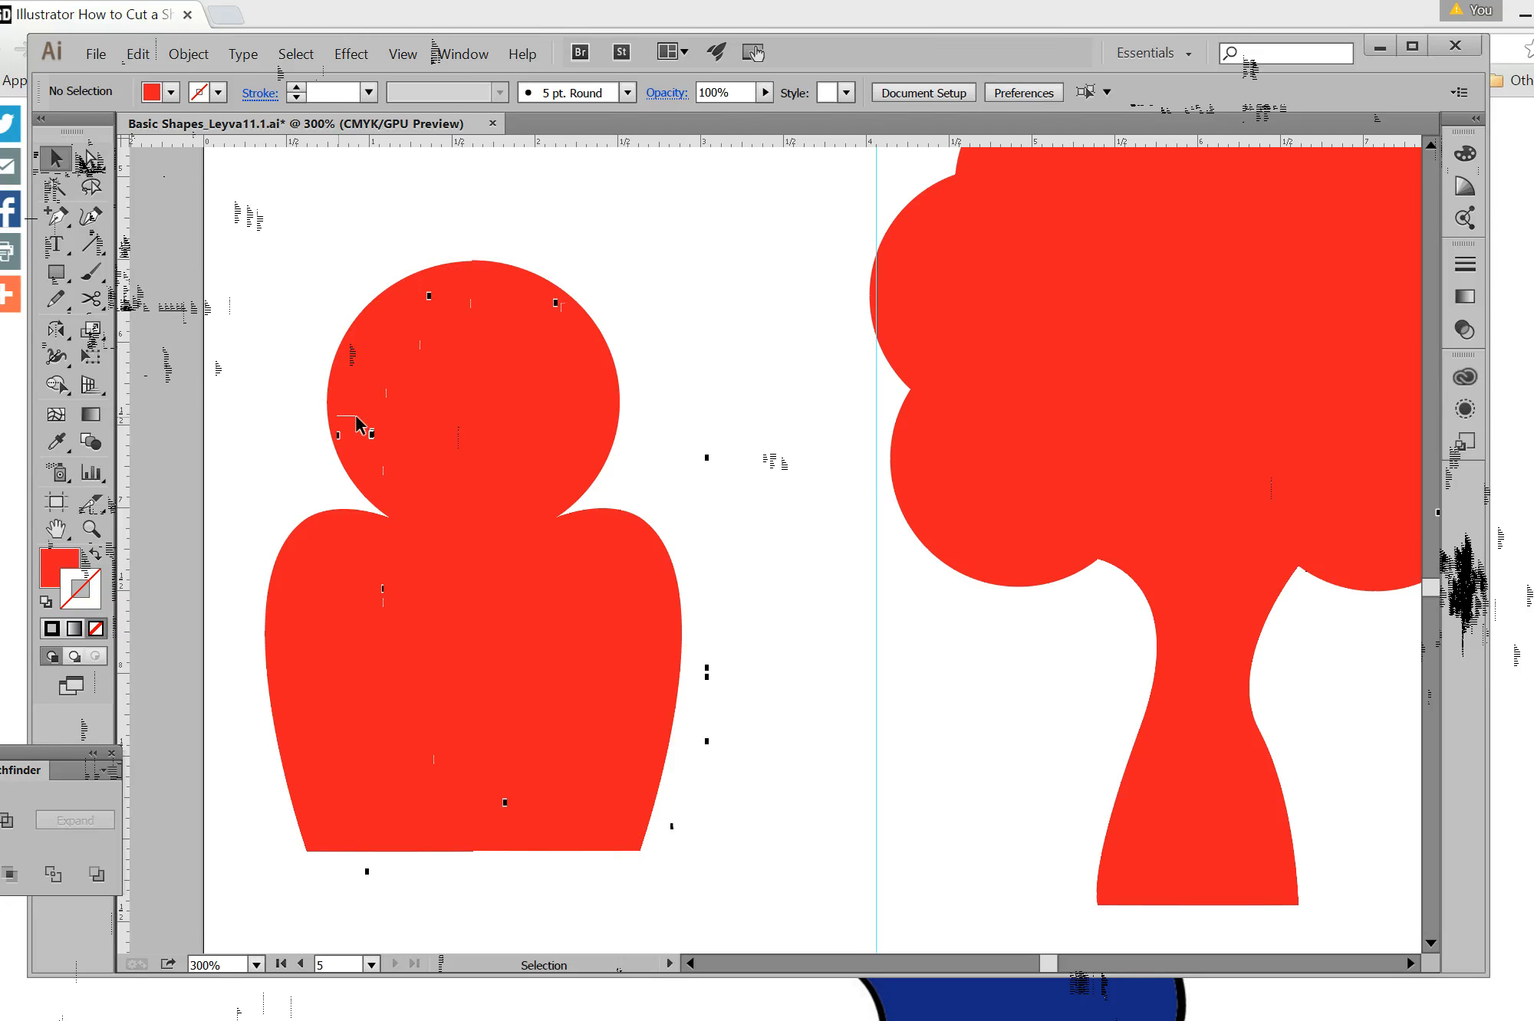
# Undo the reflected copy back to the two cut halves, and delete the straight-sided right half again.
pyautogui.press('a')
pyautogui.click(675, 479)
pyautogui.hotkey('ctrl', 'z')
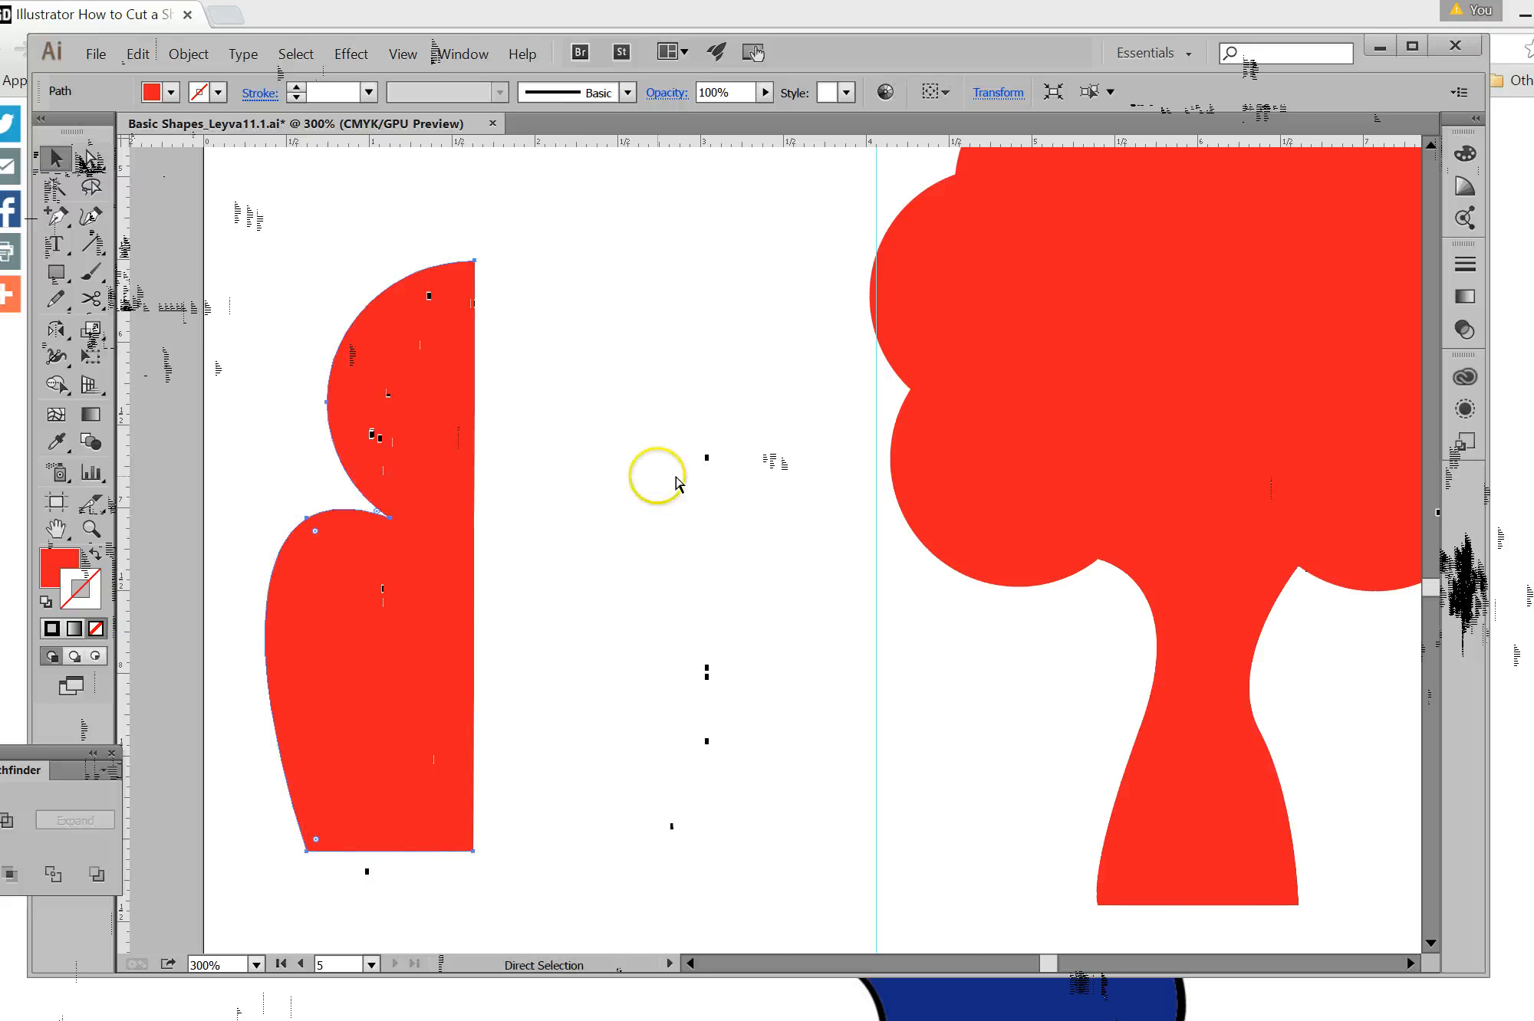
pyautogui.press('v')
pyautogui.click(677, 478)
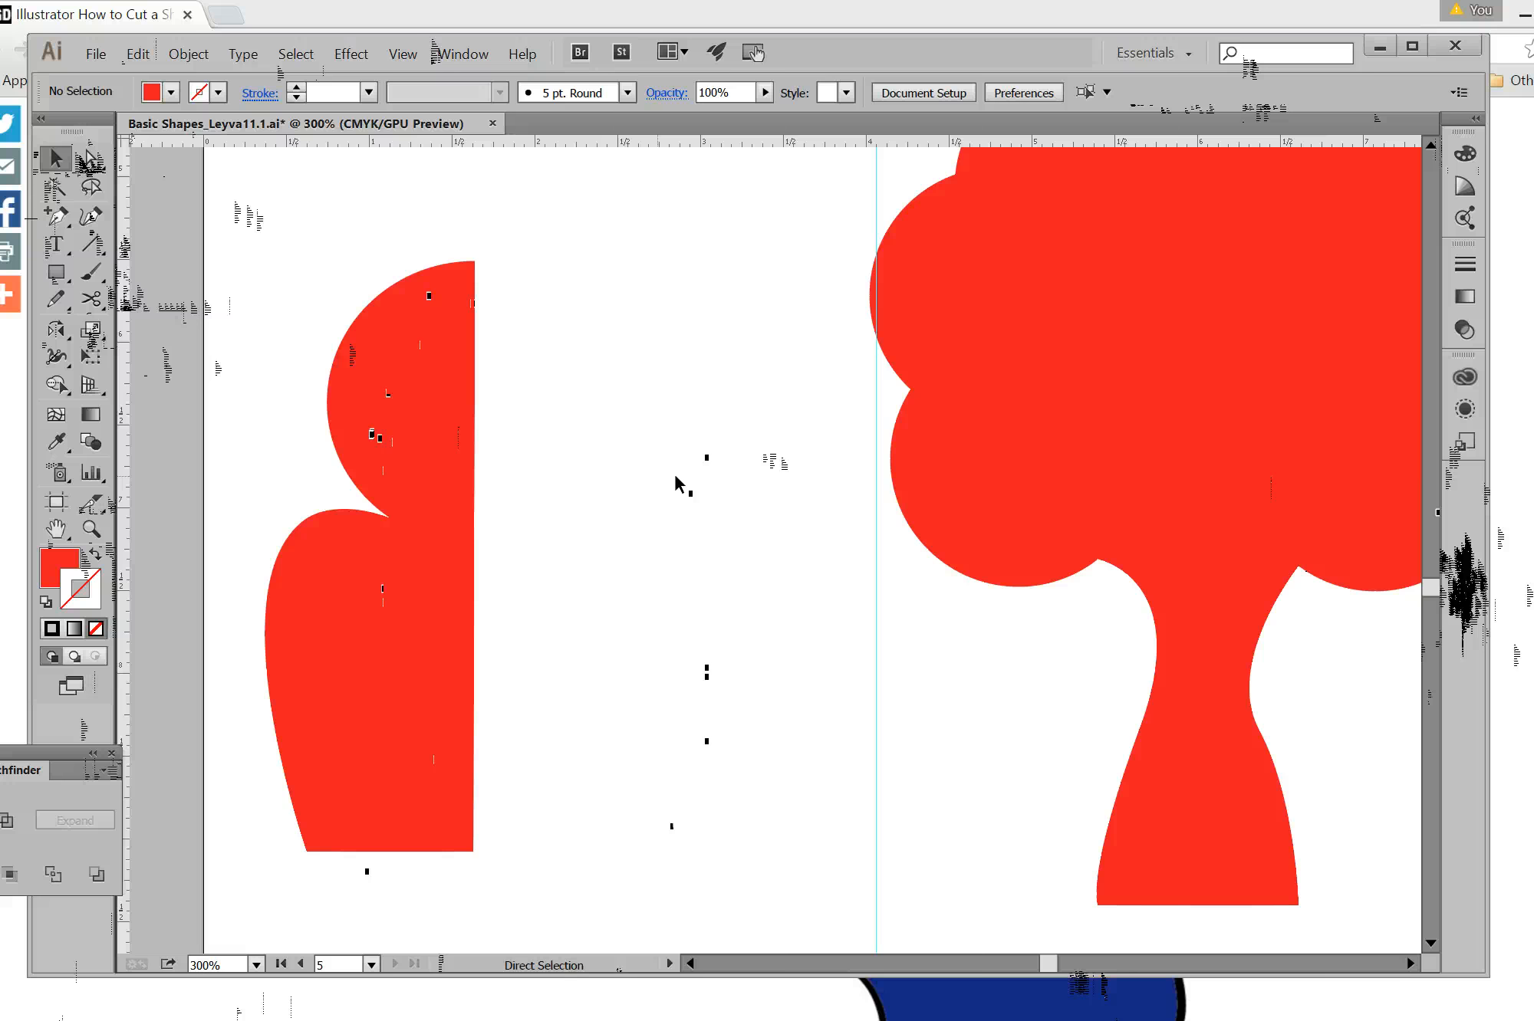
pyautogui.hotkey('ctrl', 'shift', 'z')
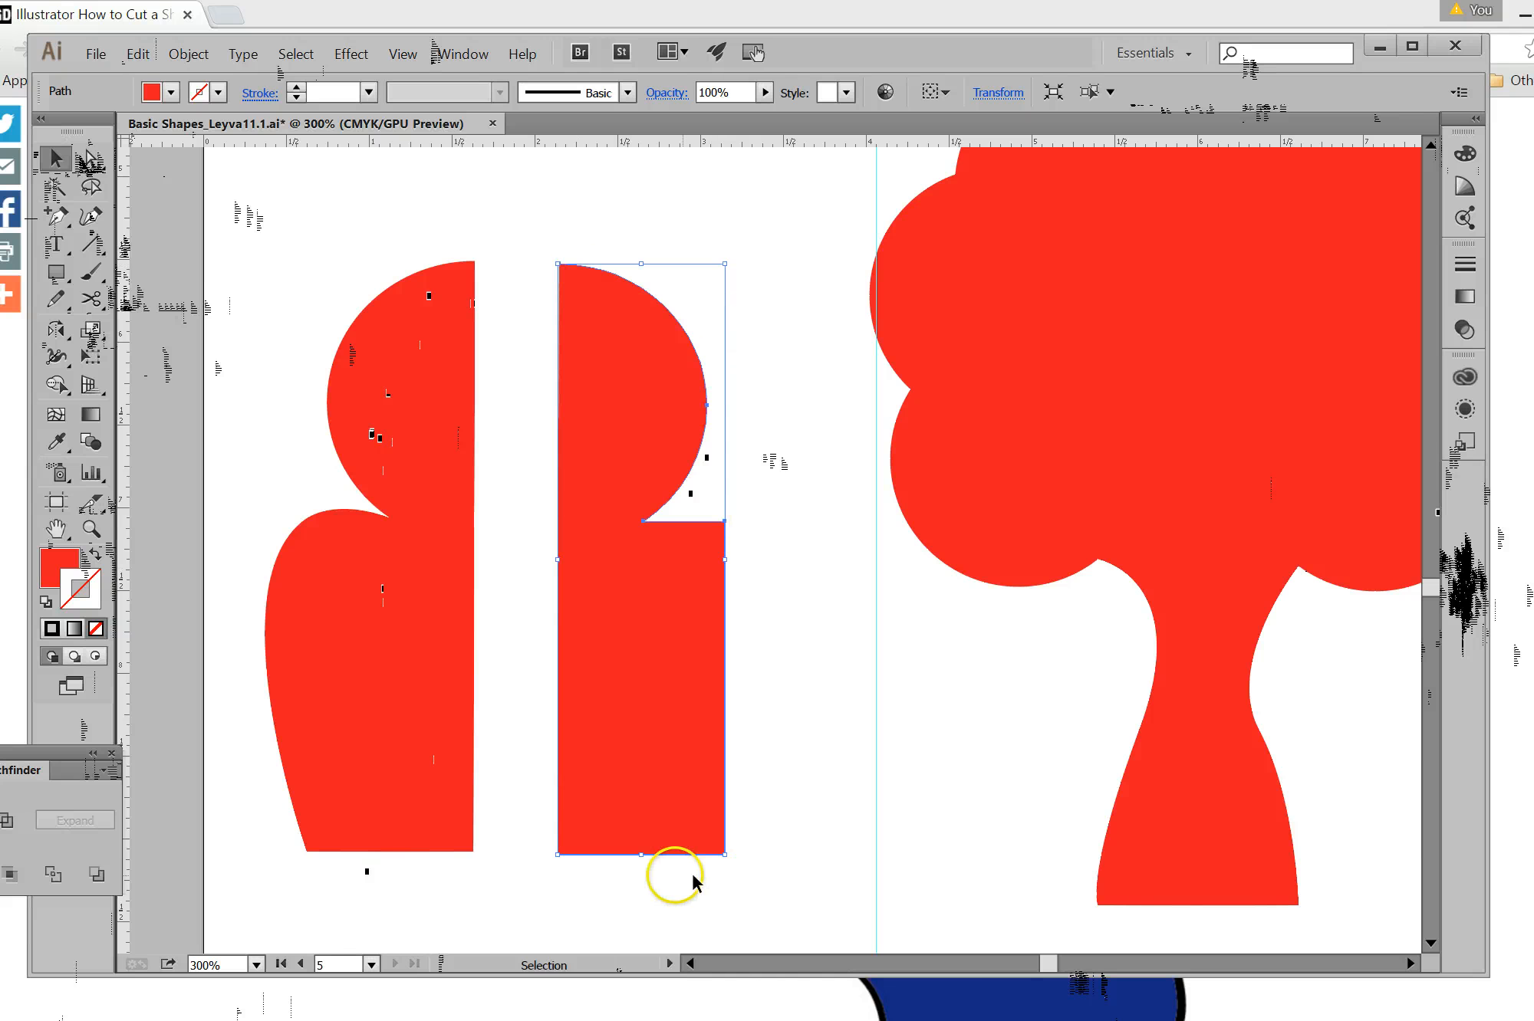
pyautogui.press('Delete')
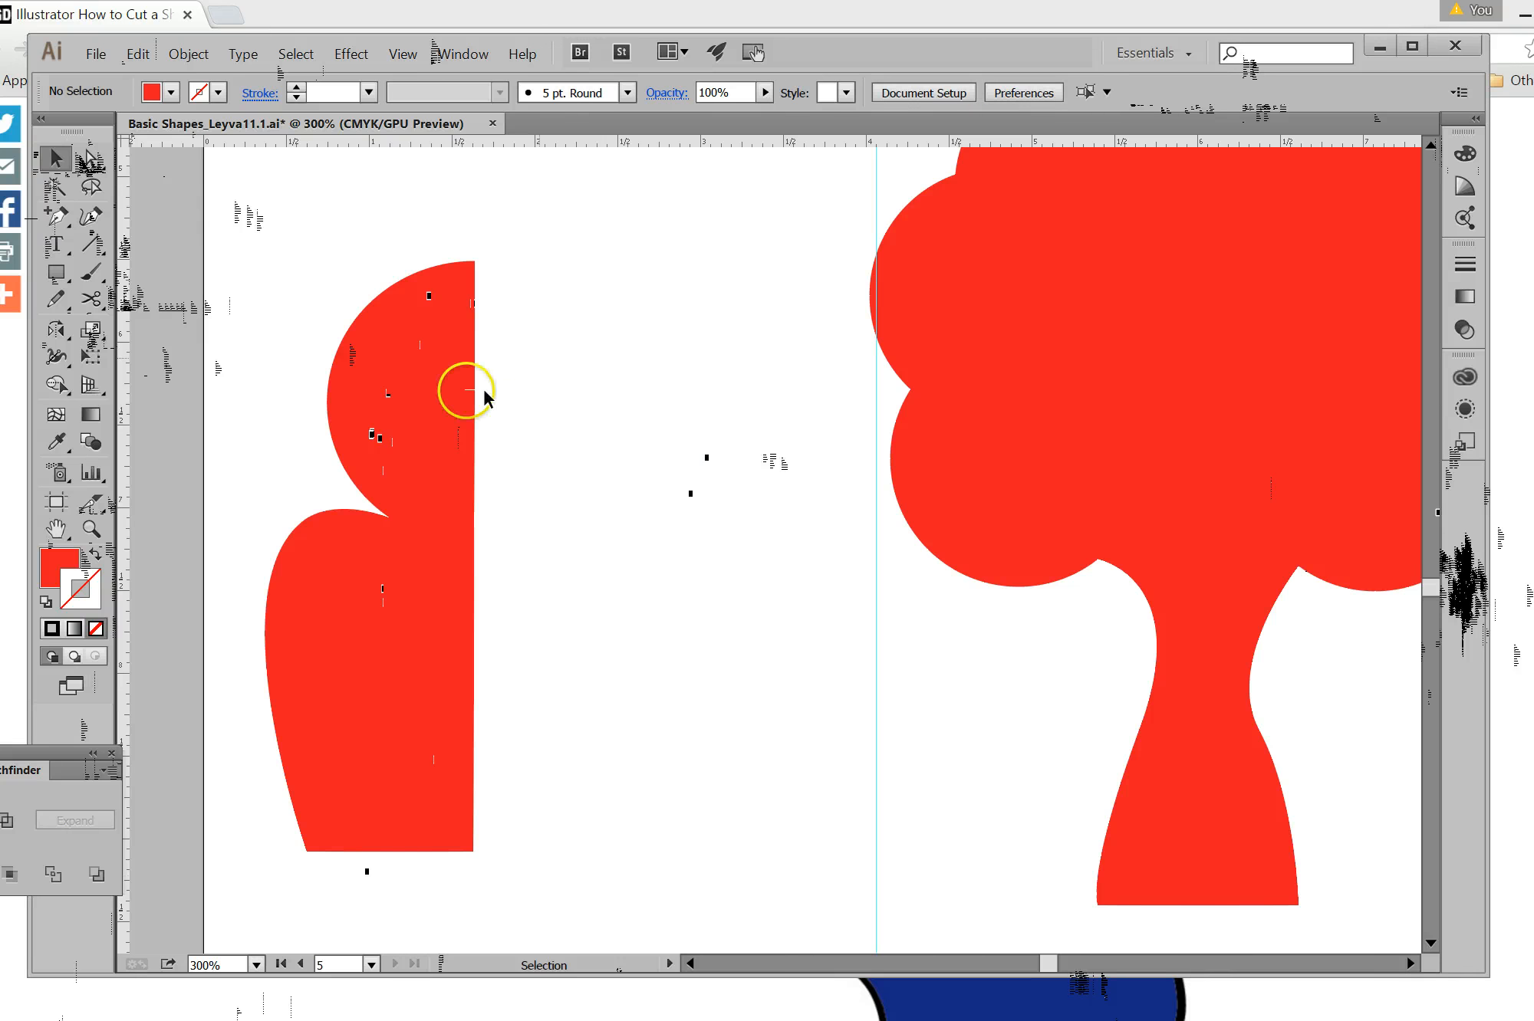
# Select the person's curved half and create a reflected copy of it about the vertical axis at 90°.
pyautogui.click(430, 432)
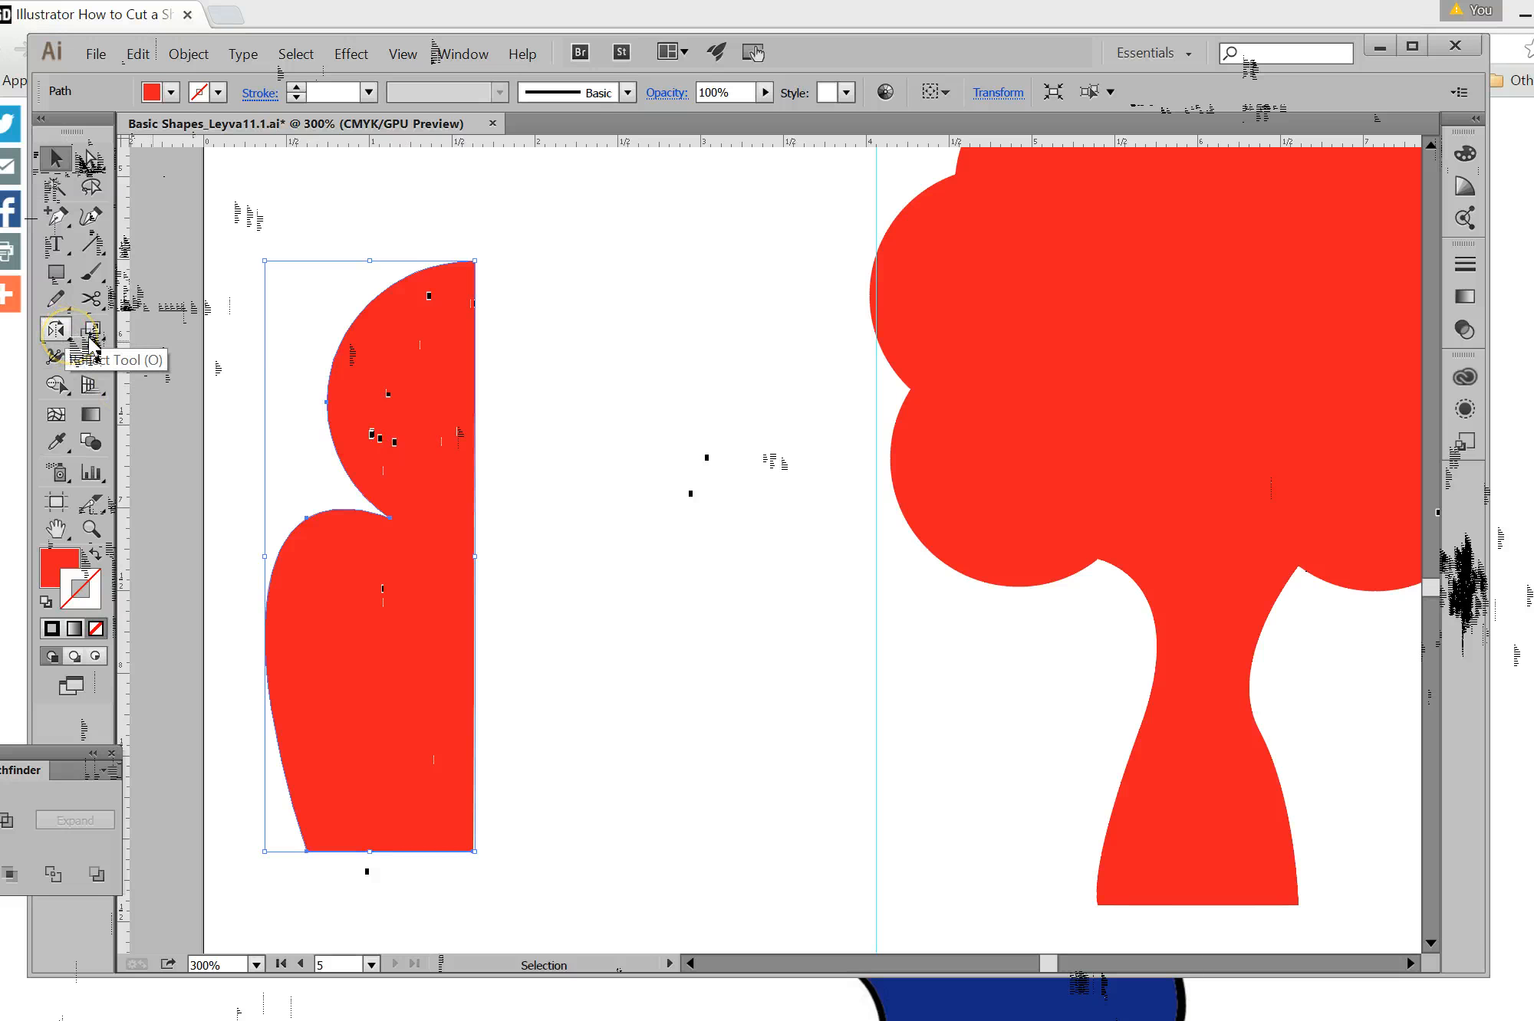
pyautogui.moveTo(55, 330); pyautogui.dragTo(169, 326)
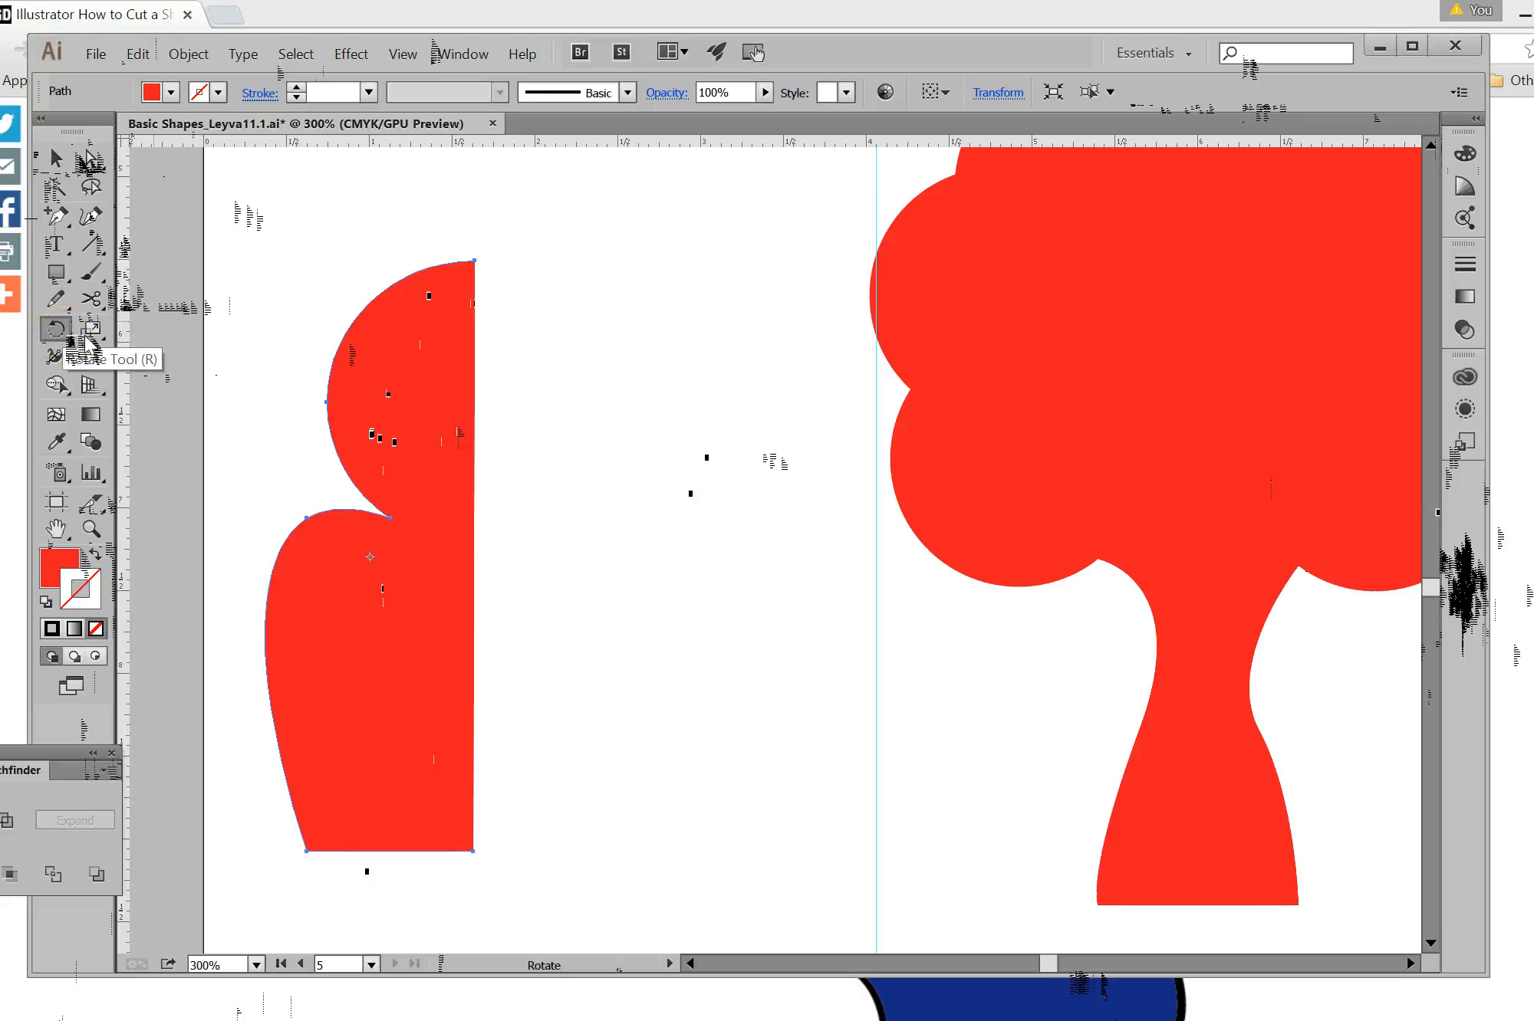
pyautogui.moveTo(82, 341); pyautogui.dragTo(185, 361)
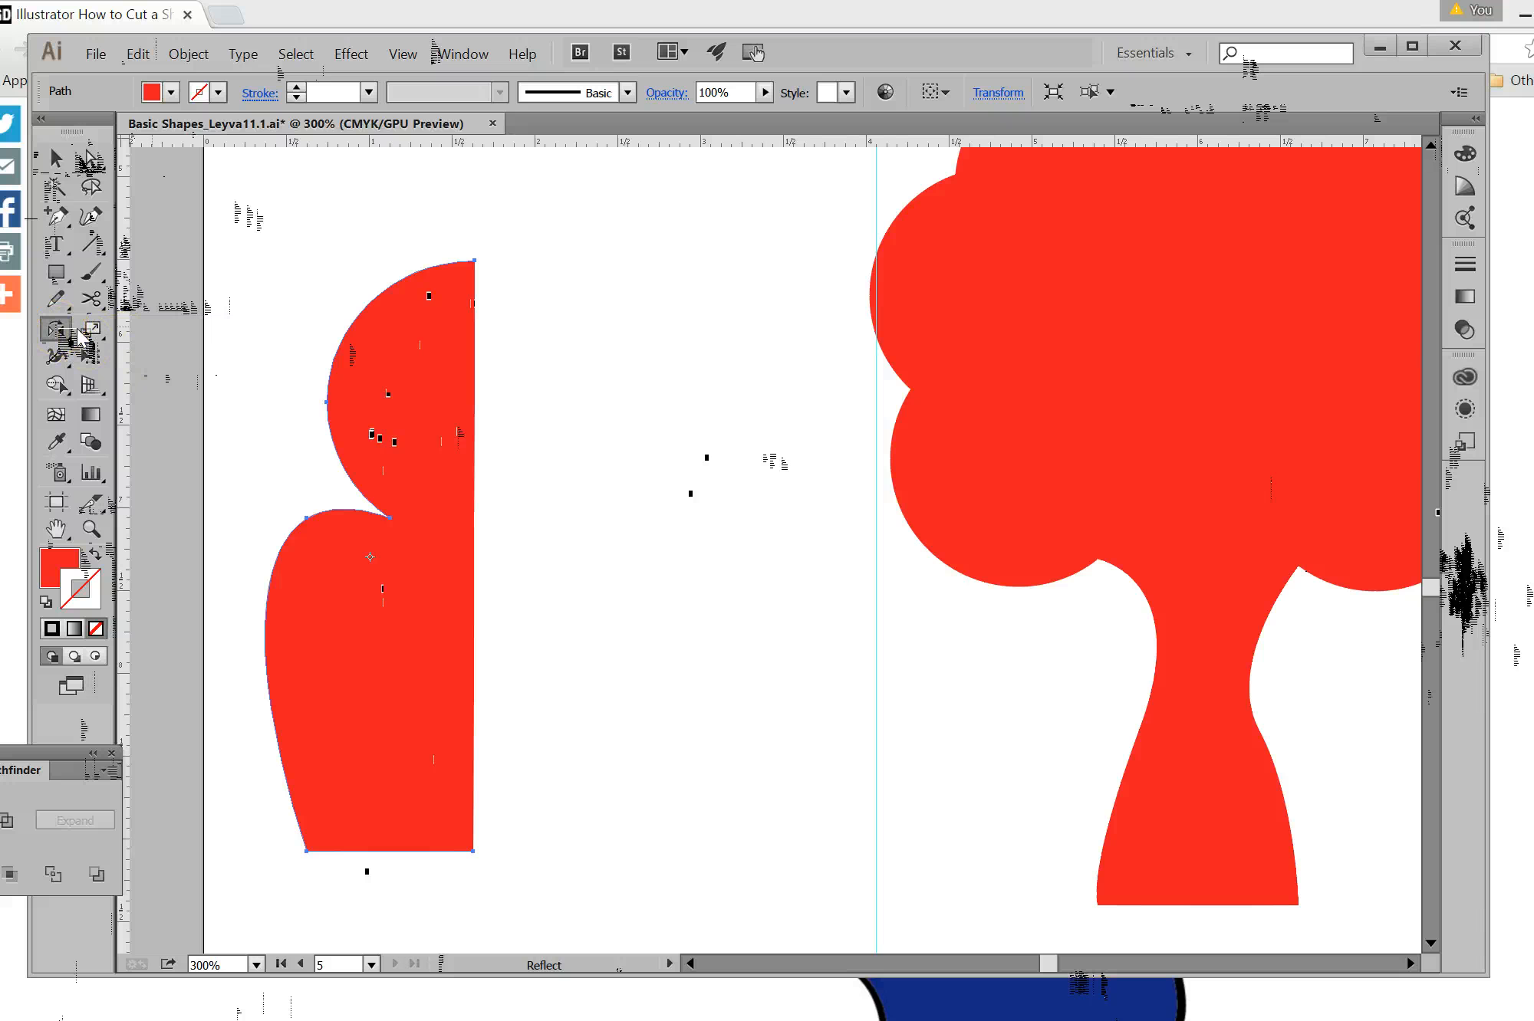
pyautogui.doubleClick(79, 330)
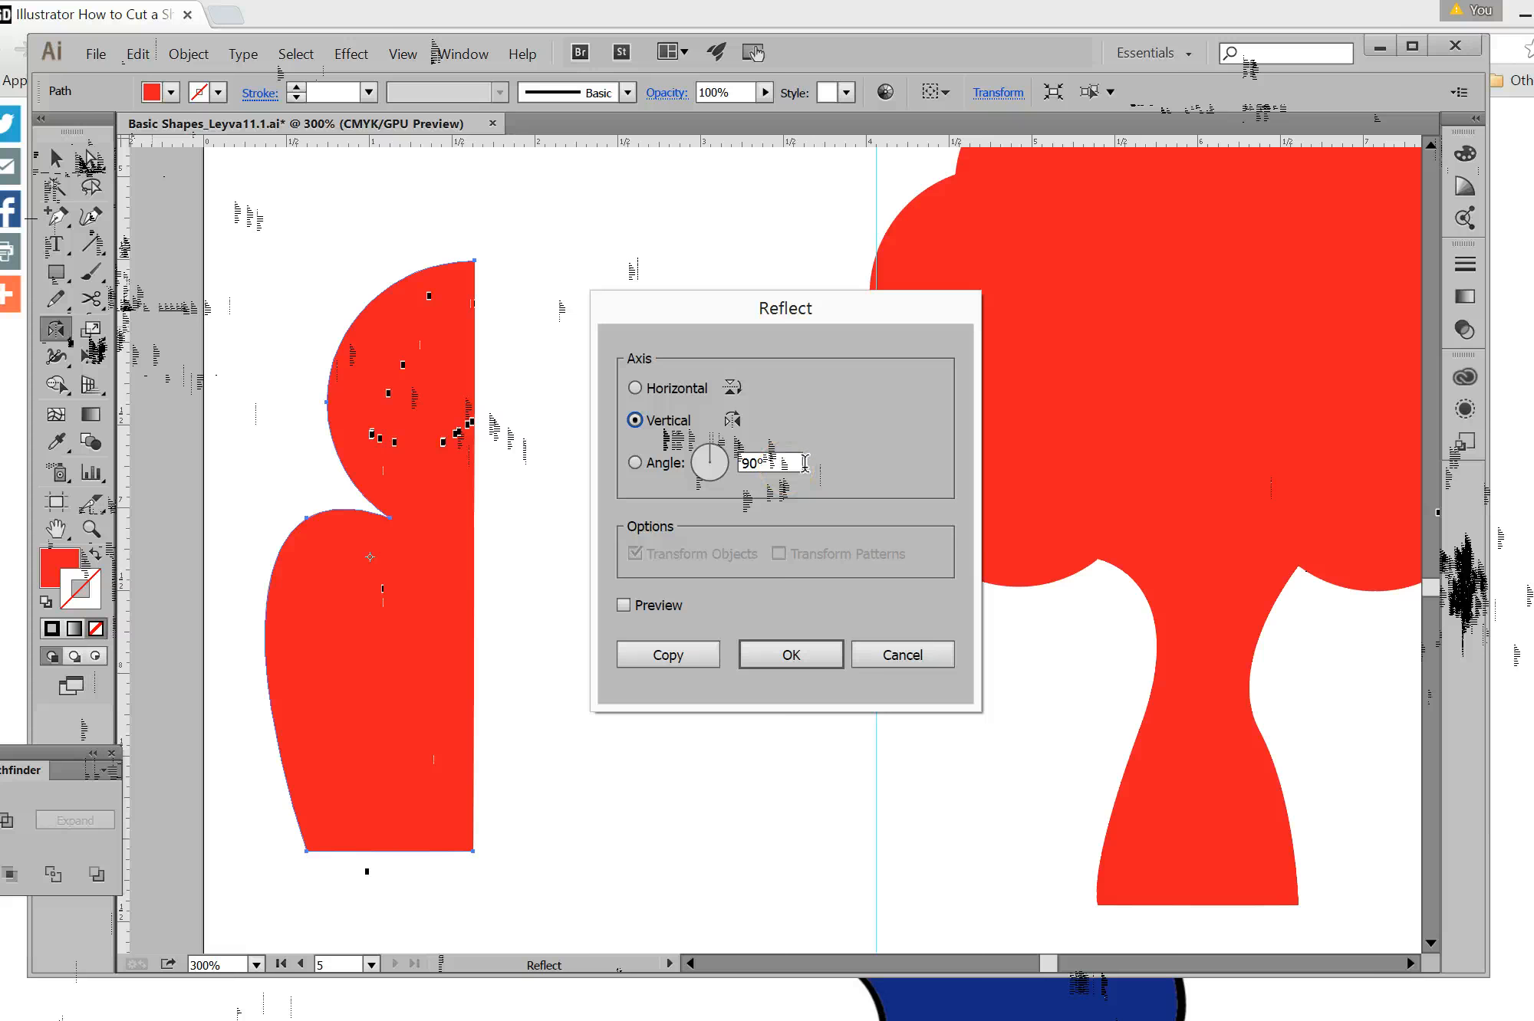
pyautogui.click(704, 654)
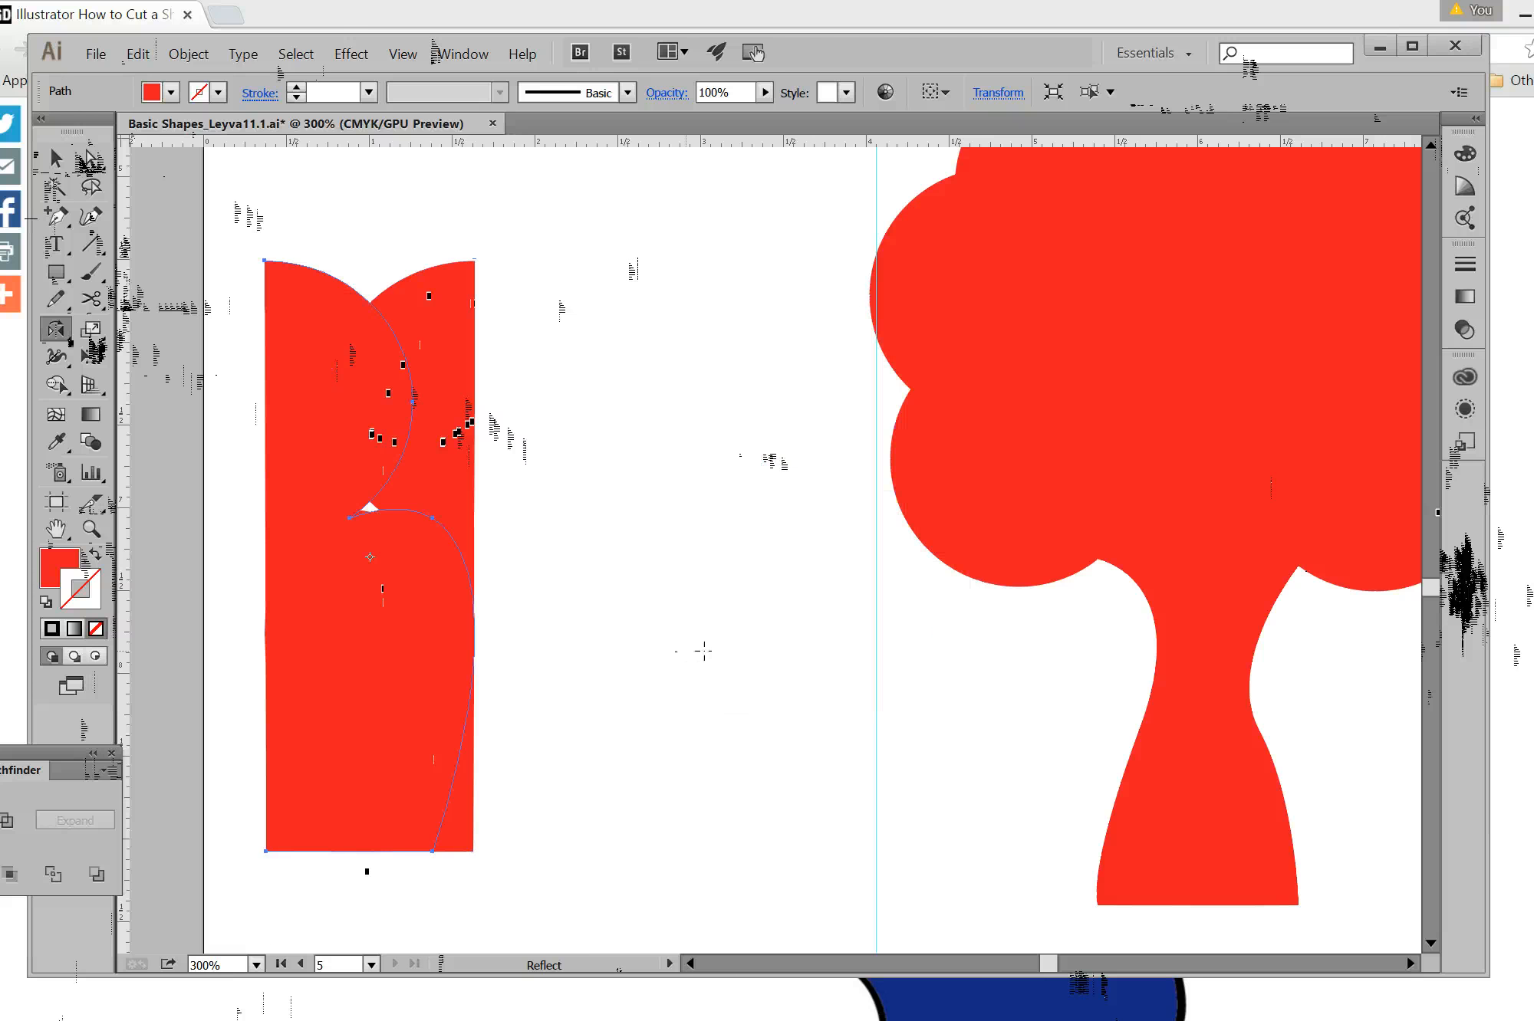
# Move the mirrored copy right and fine-tune its position so both straight edges meet and the head and base line up.
pyautogui.click(59, 158)
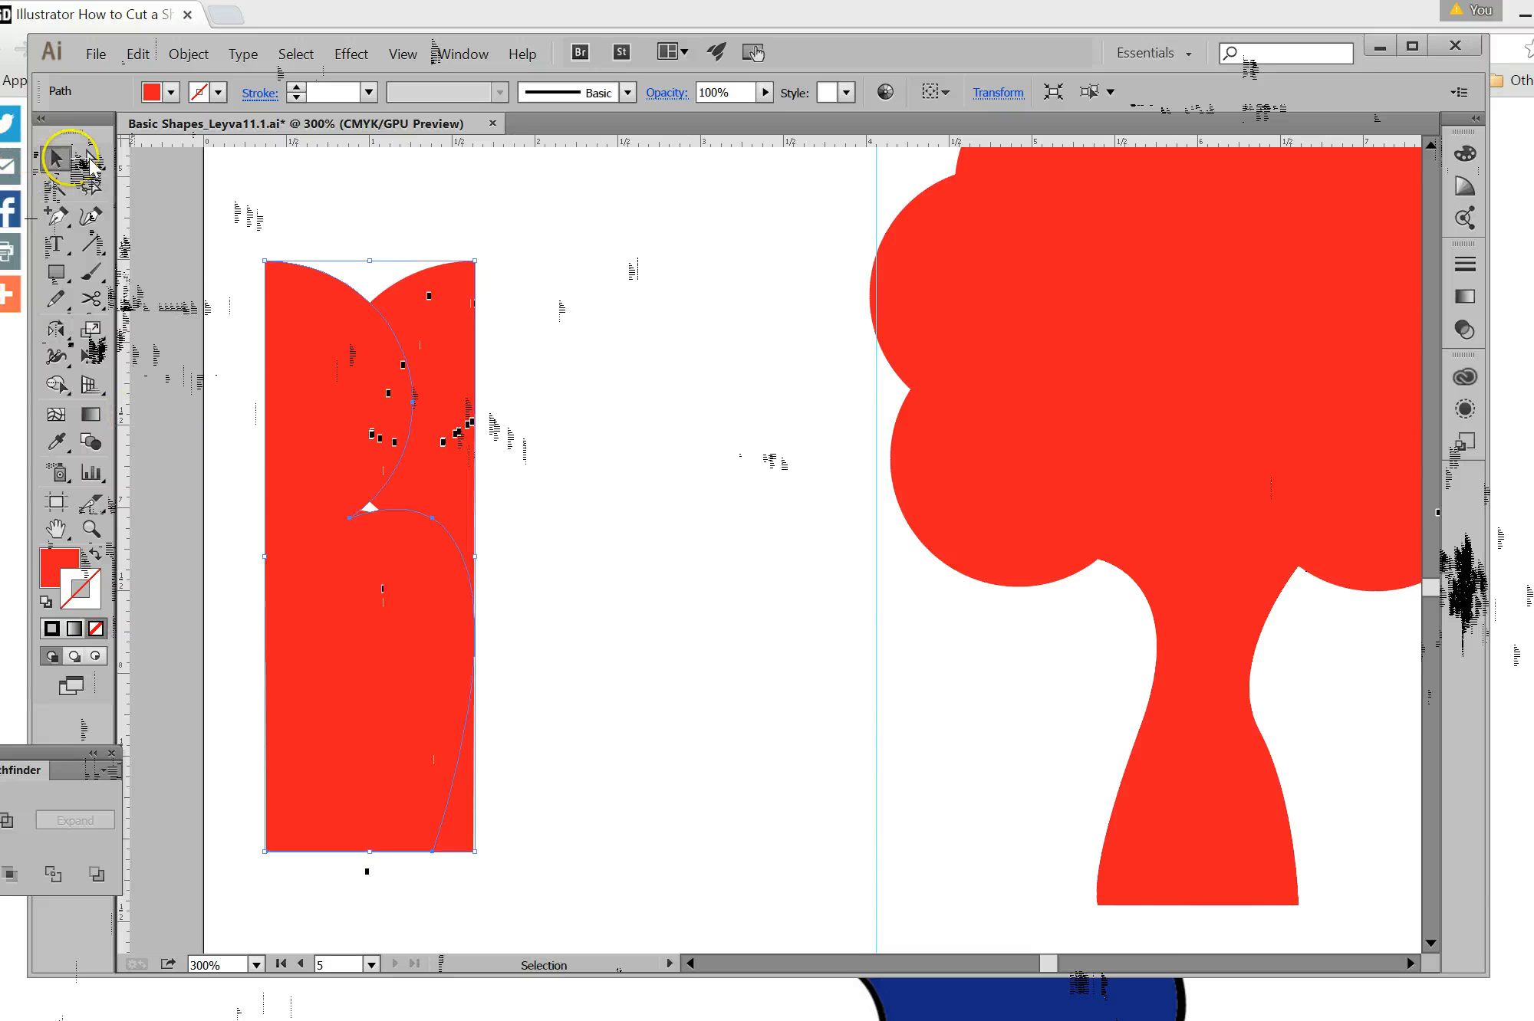
pyautogui.moveTo(356, 364); pyautogui.dragTo(567, 361)
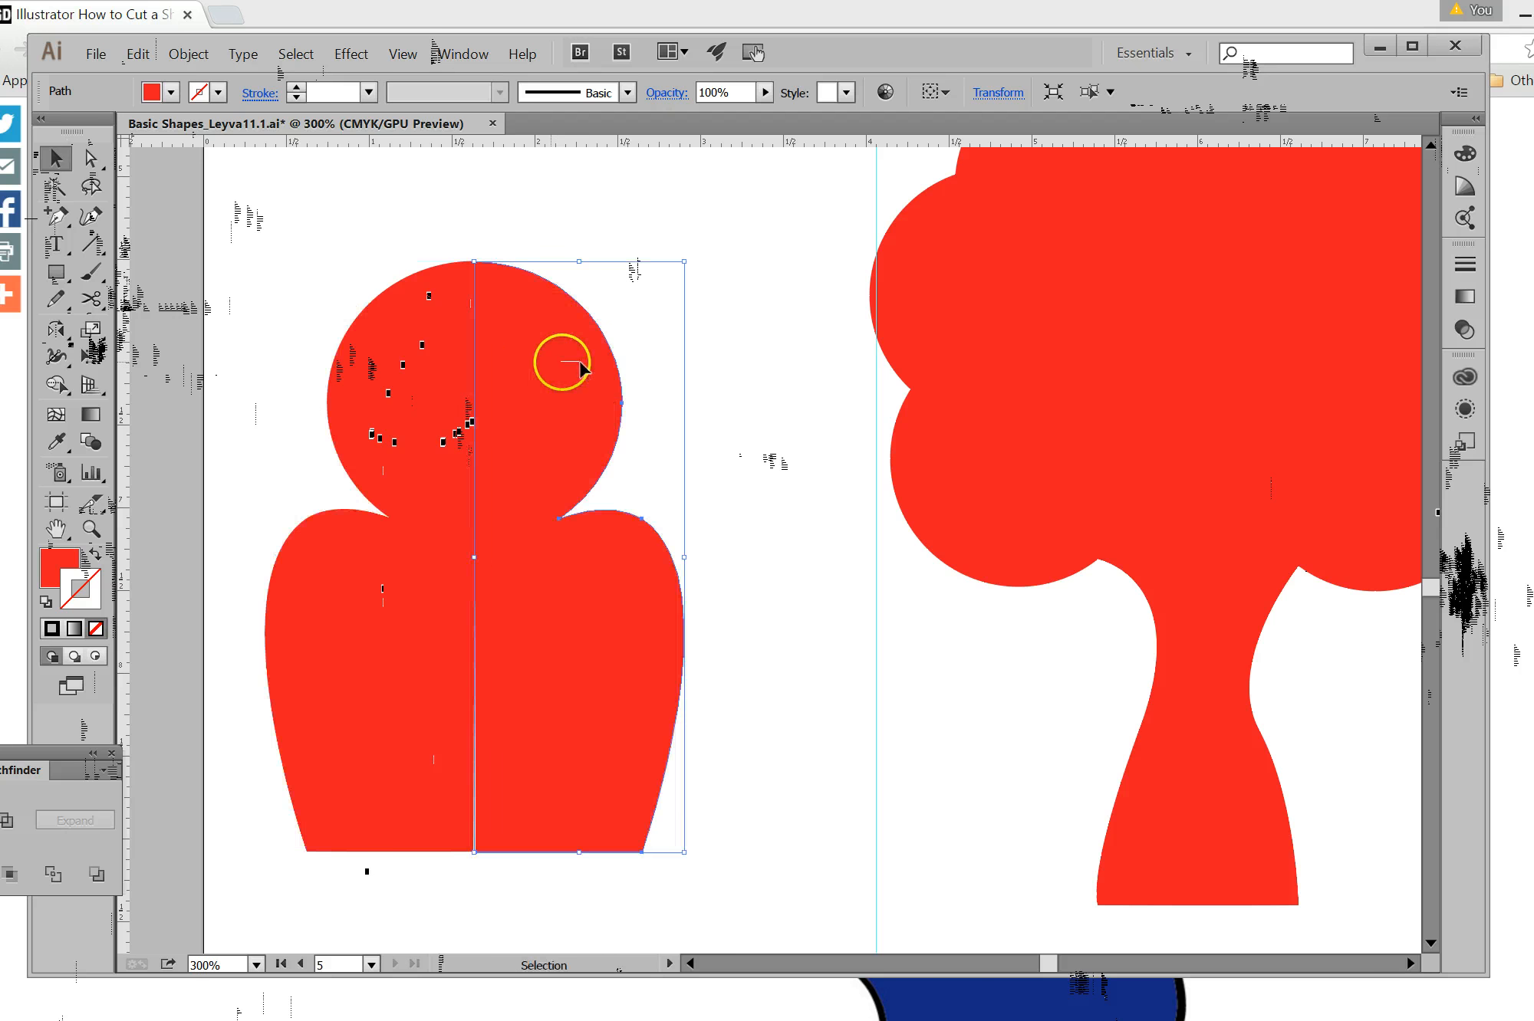
pyautogui.moveTo(605, 650); pyautogui.dragTo(599, 645)
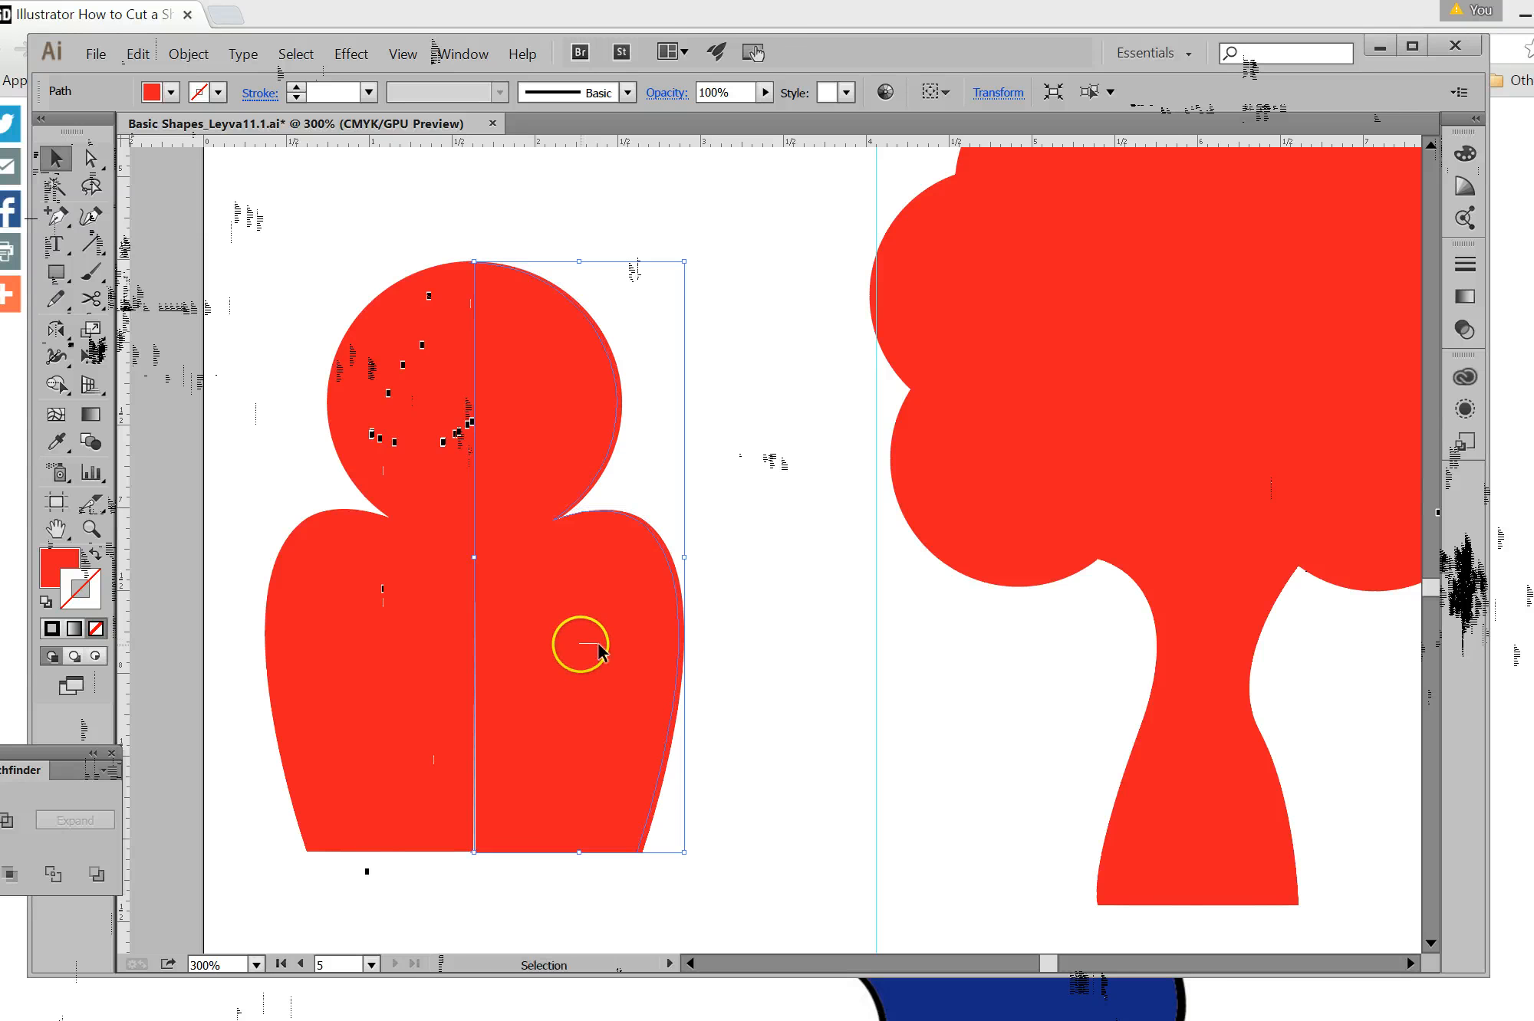
pyautogui.click(829, 636)
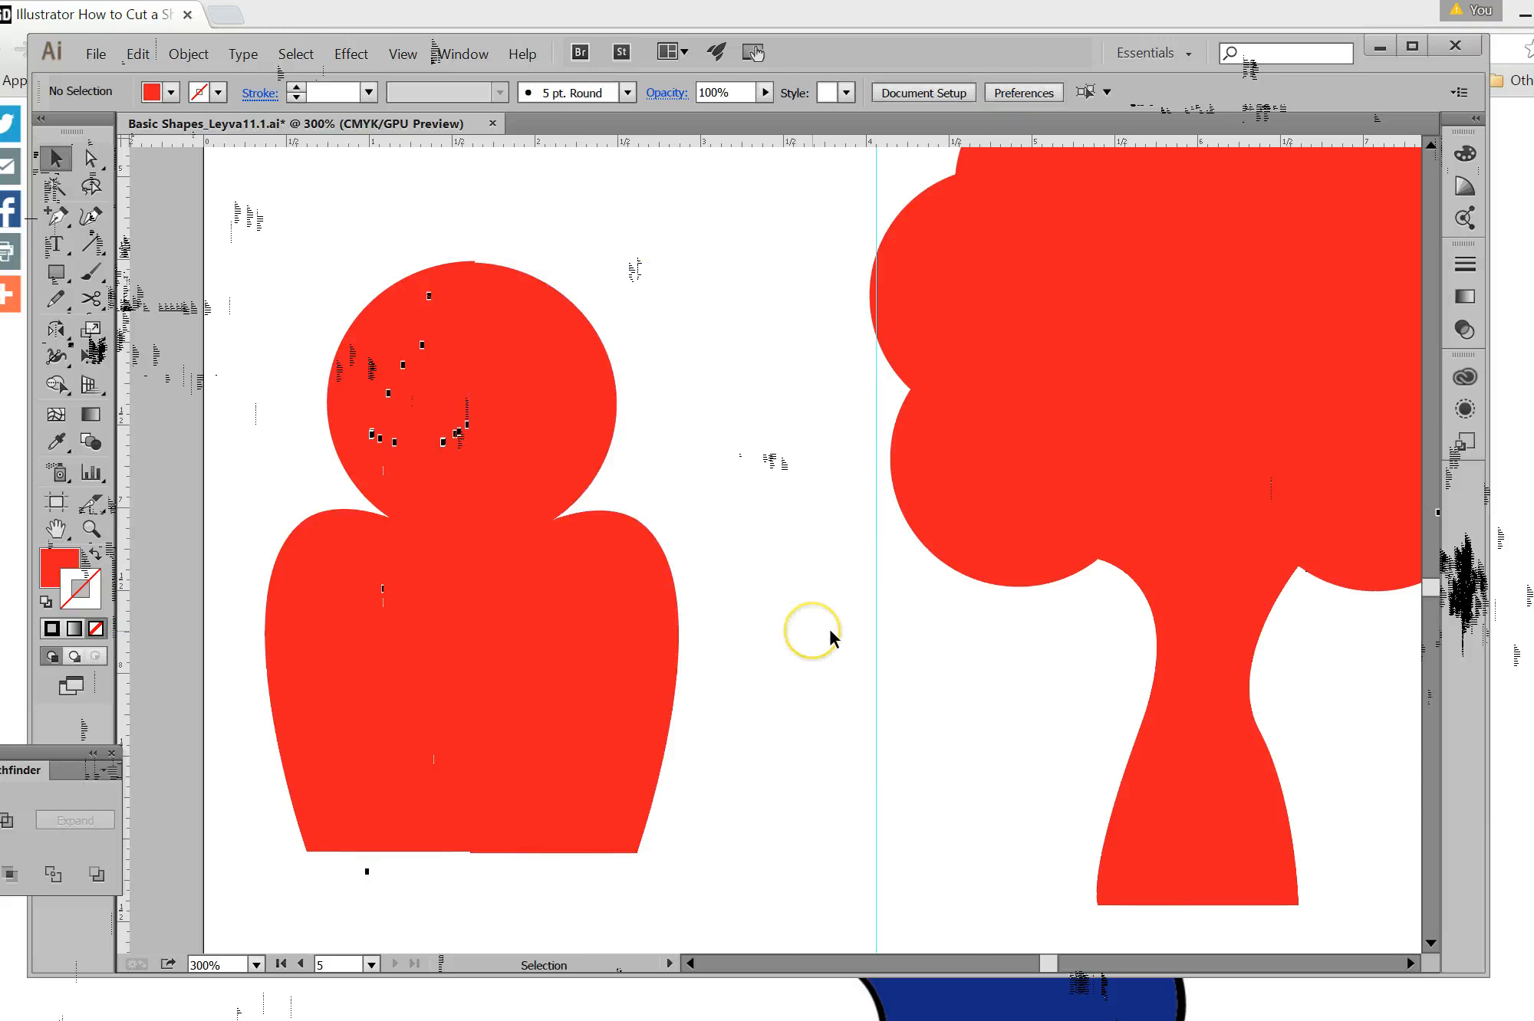
pyautogui.moveTo(567, 698); pyautogui.dragTo(566, 695)
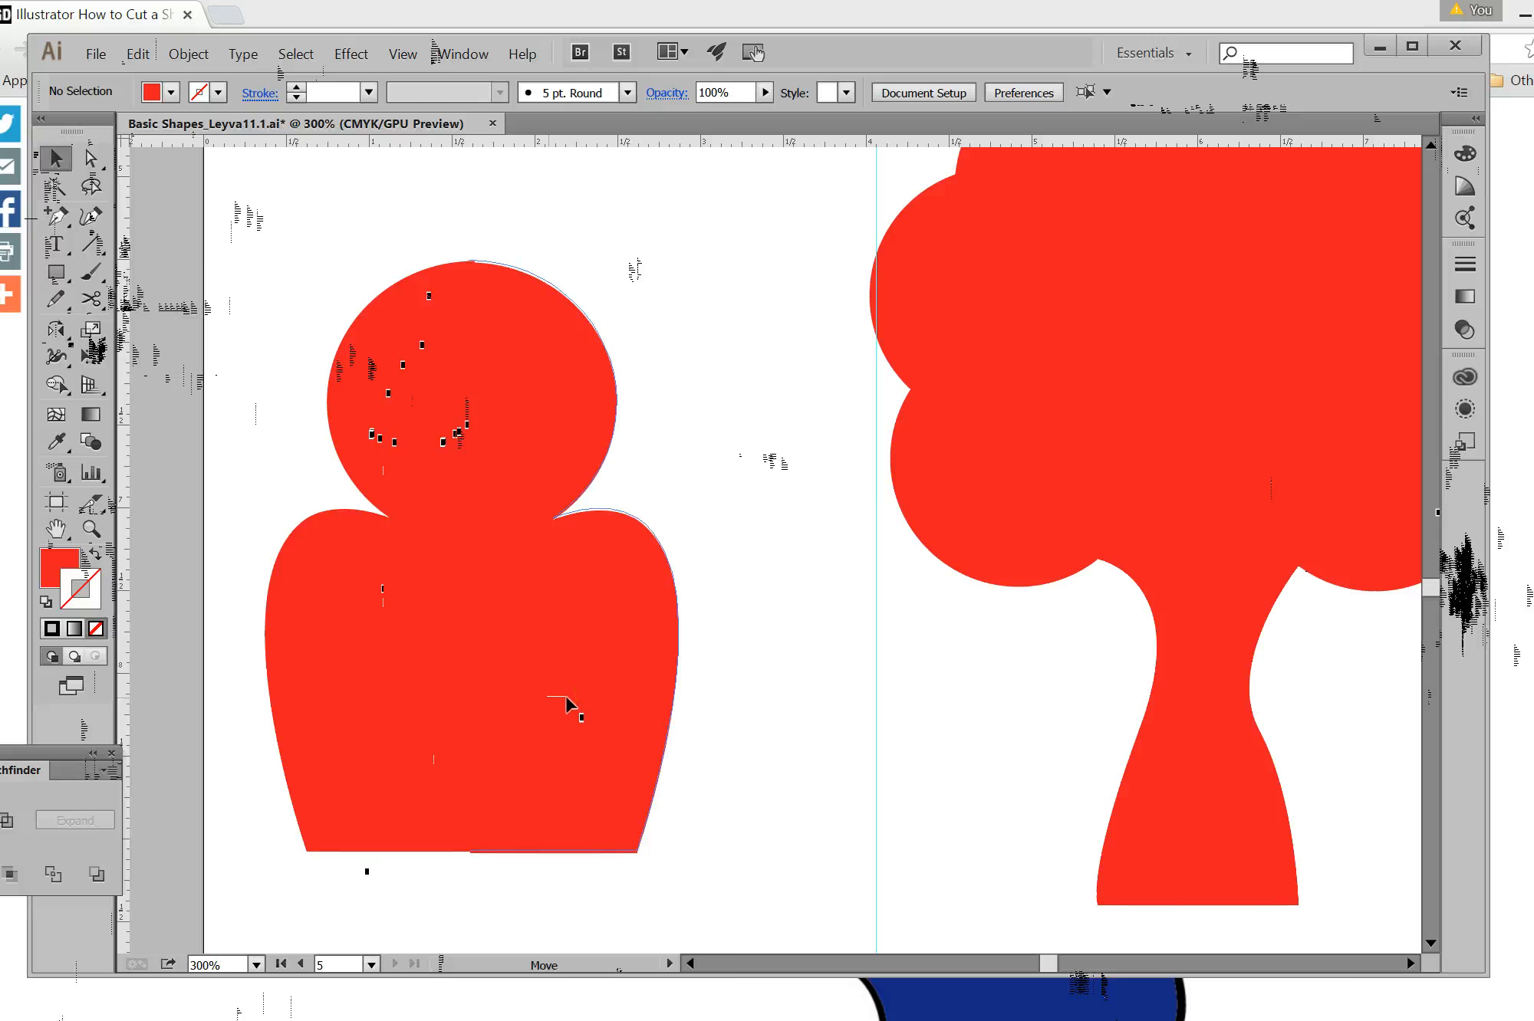
pyautogui.click(805, 706)
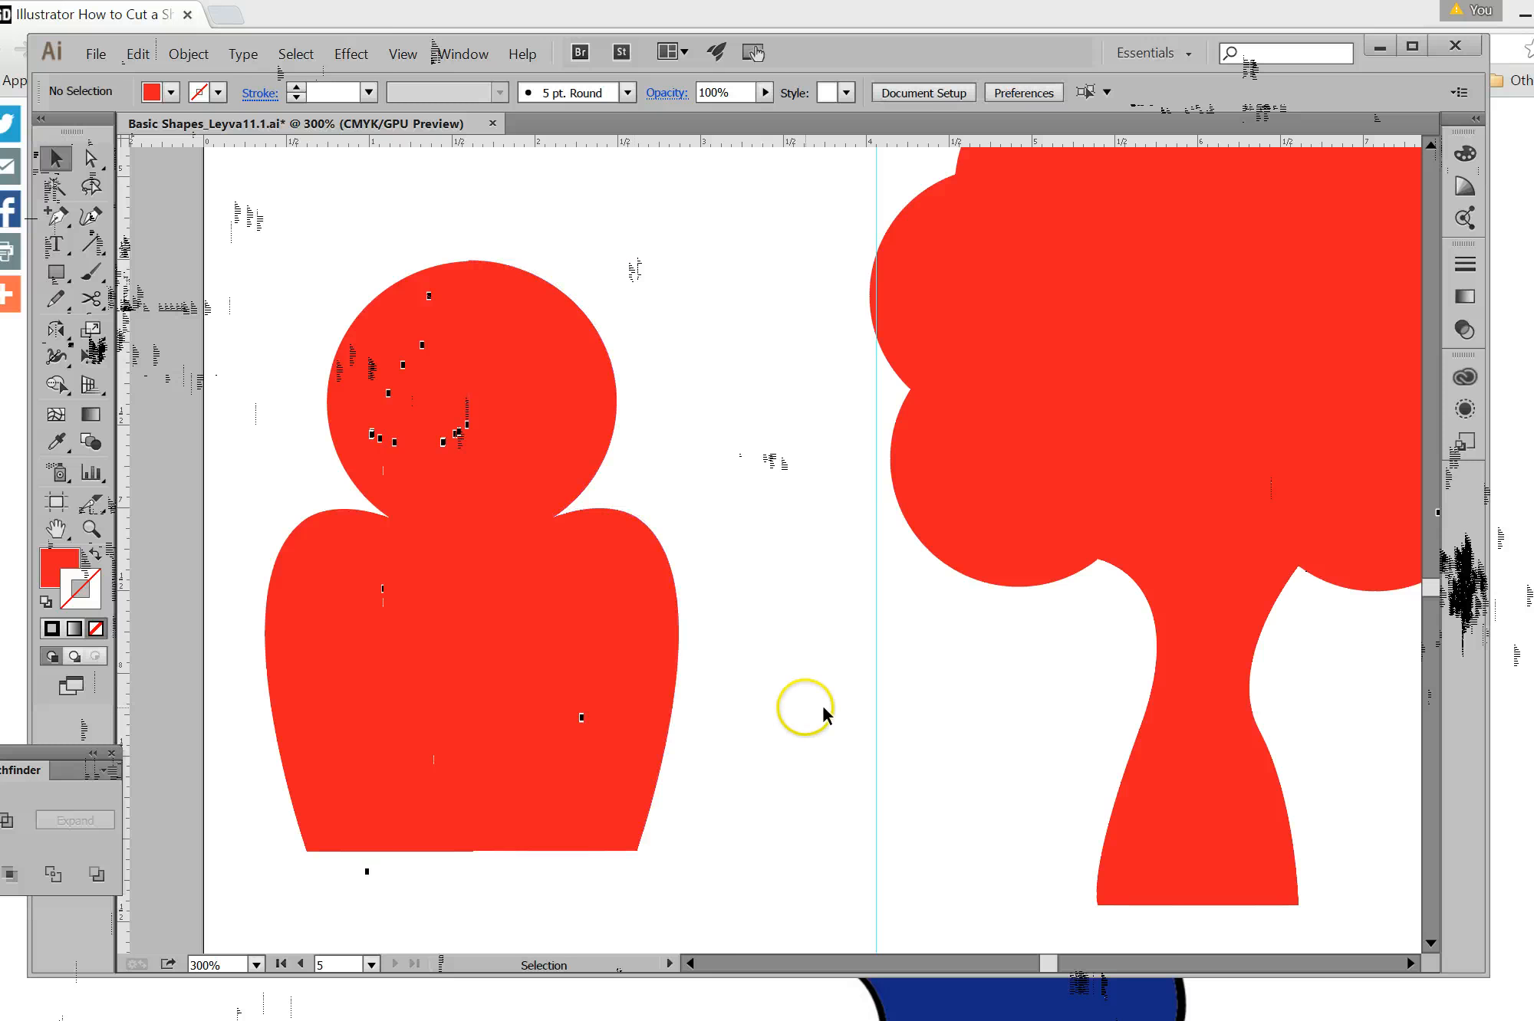
# Zoom out to 100% and delete Artboard 3, the artboard behind the person cut in two.
pyautogui.click(404, 54)
pyautogui.click(457, 335)
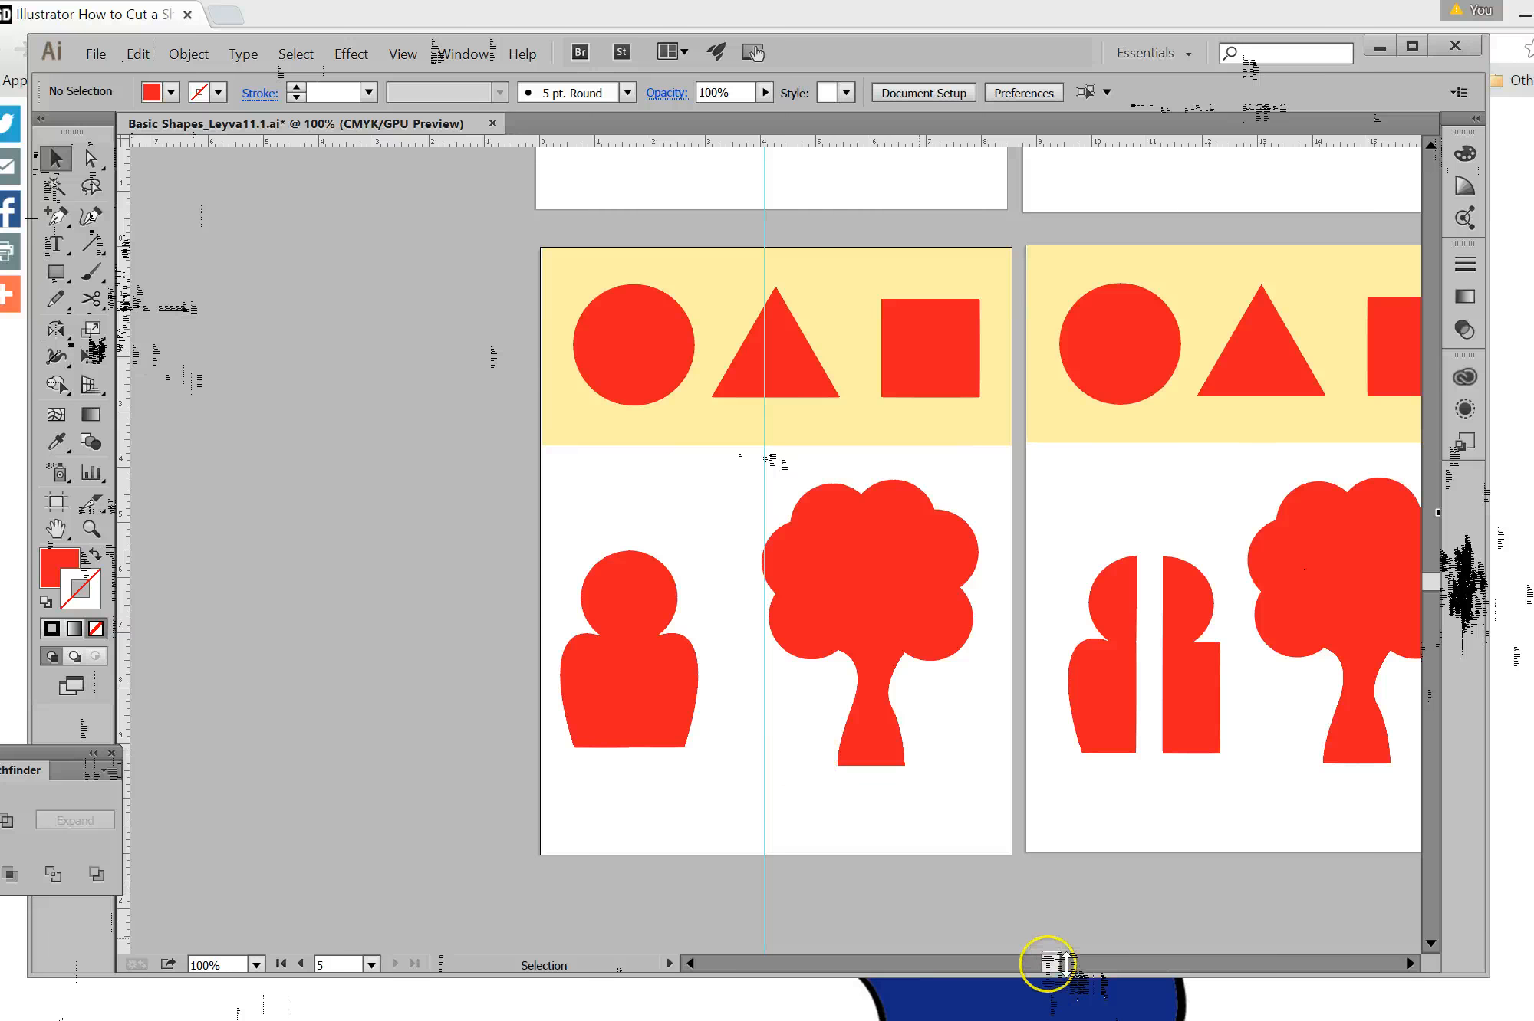
pyautogui.moveTo(1066, 967)
pyautogui.mouseDown()
pyautogui.moveTo(1079, 970)
pyautogui.moveTo(1062, 970)
pyautogui.mouseUp()
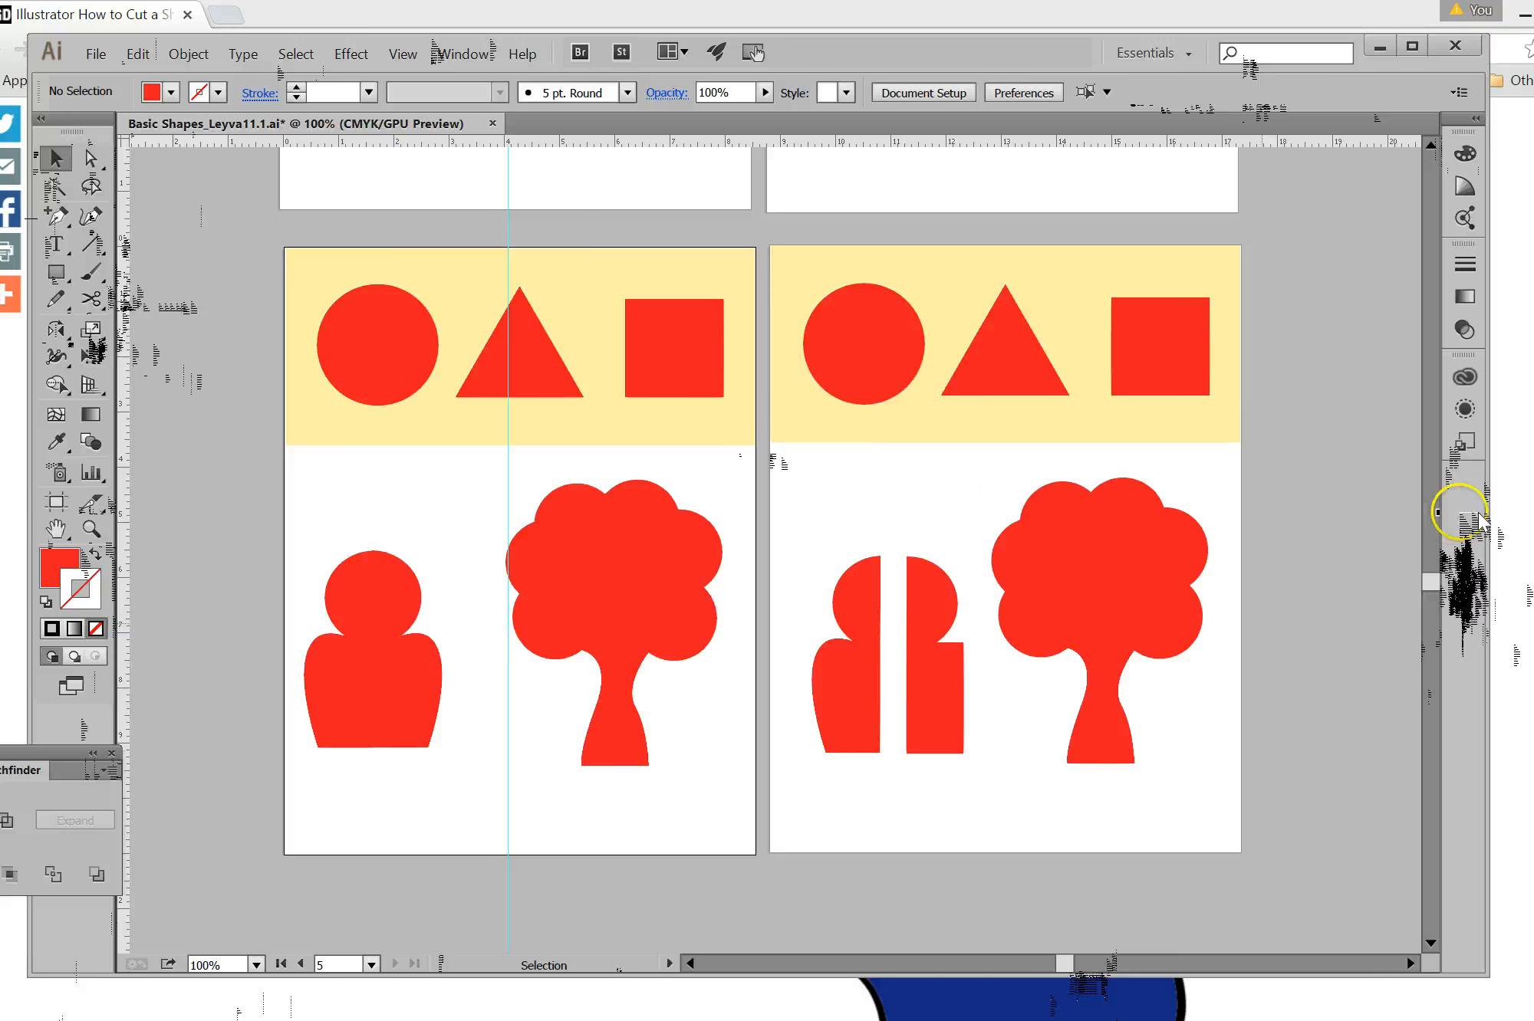
pyautogui.moveTo(1455, 584)
pyautogui.mouseDown()
pyautogui.moveTo(1446, 563)
pyautogui.moveTo(1447, 599)
pyautogui.moveTo(1431, 577)
pyautogui.mouseUp()
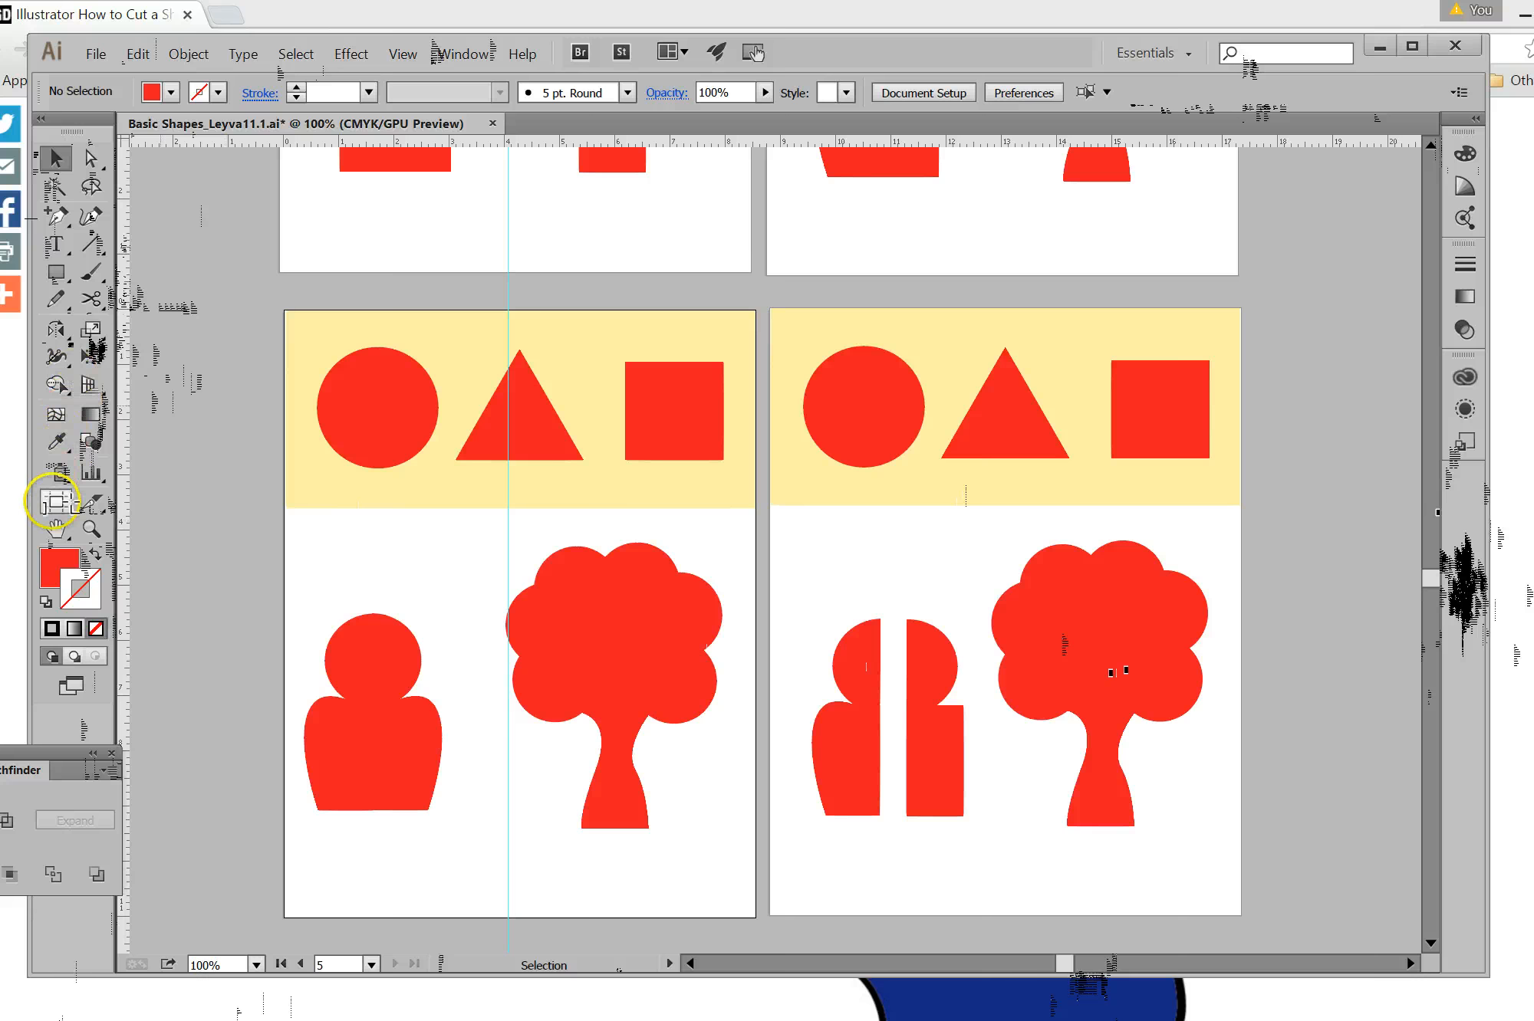
pyautogui.click(61, 503)
pyautogui.click(1061, 316)
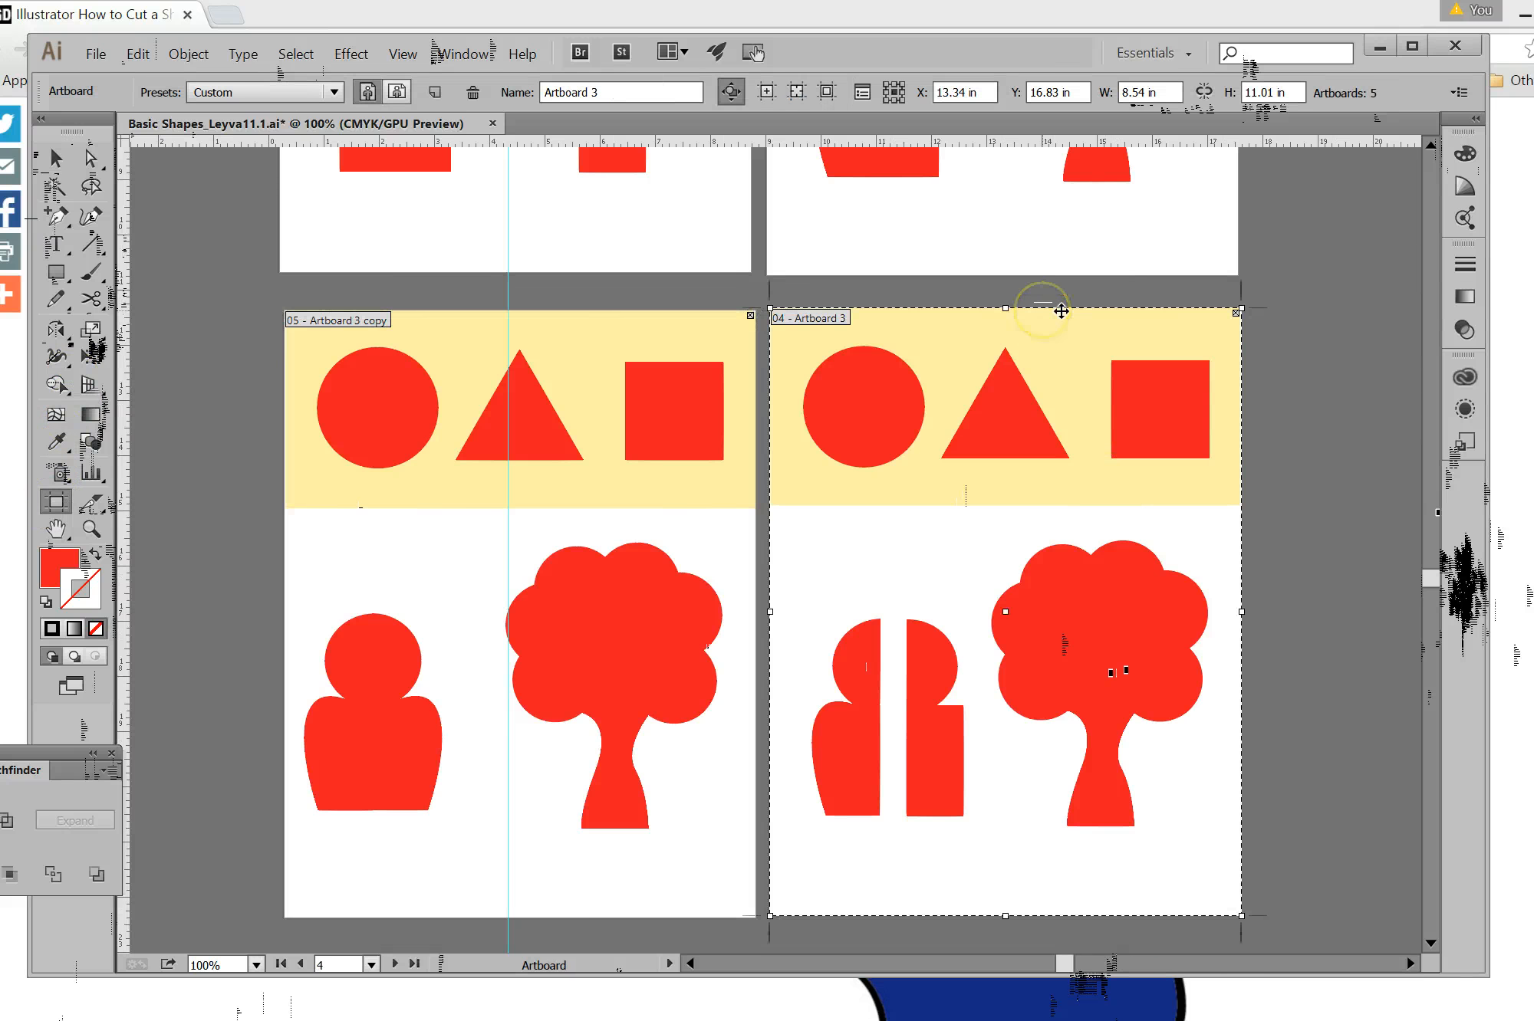
pyautogui.press('Delete')
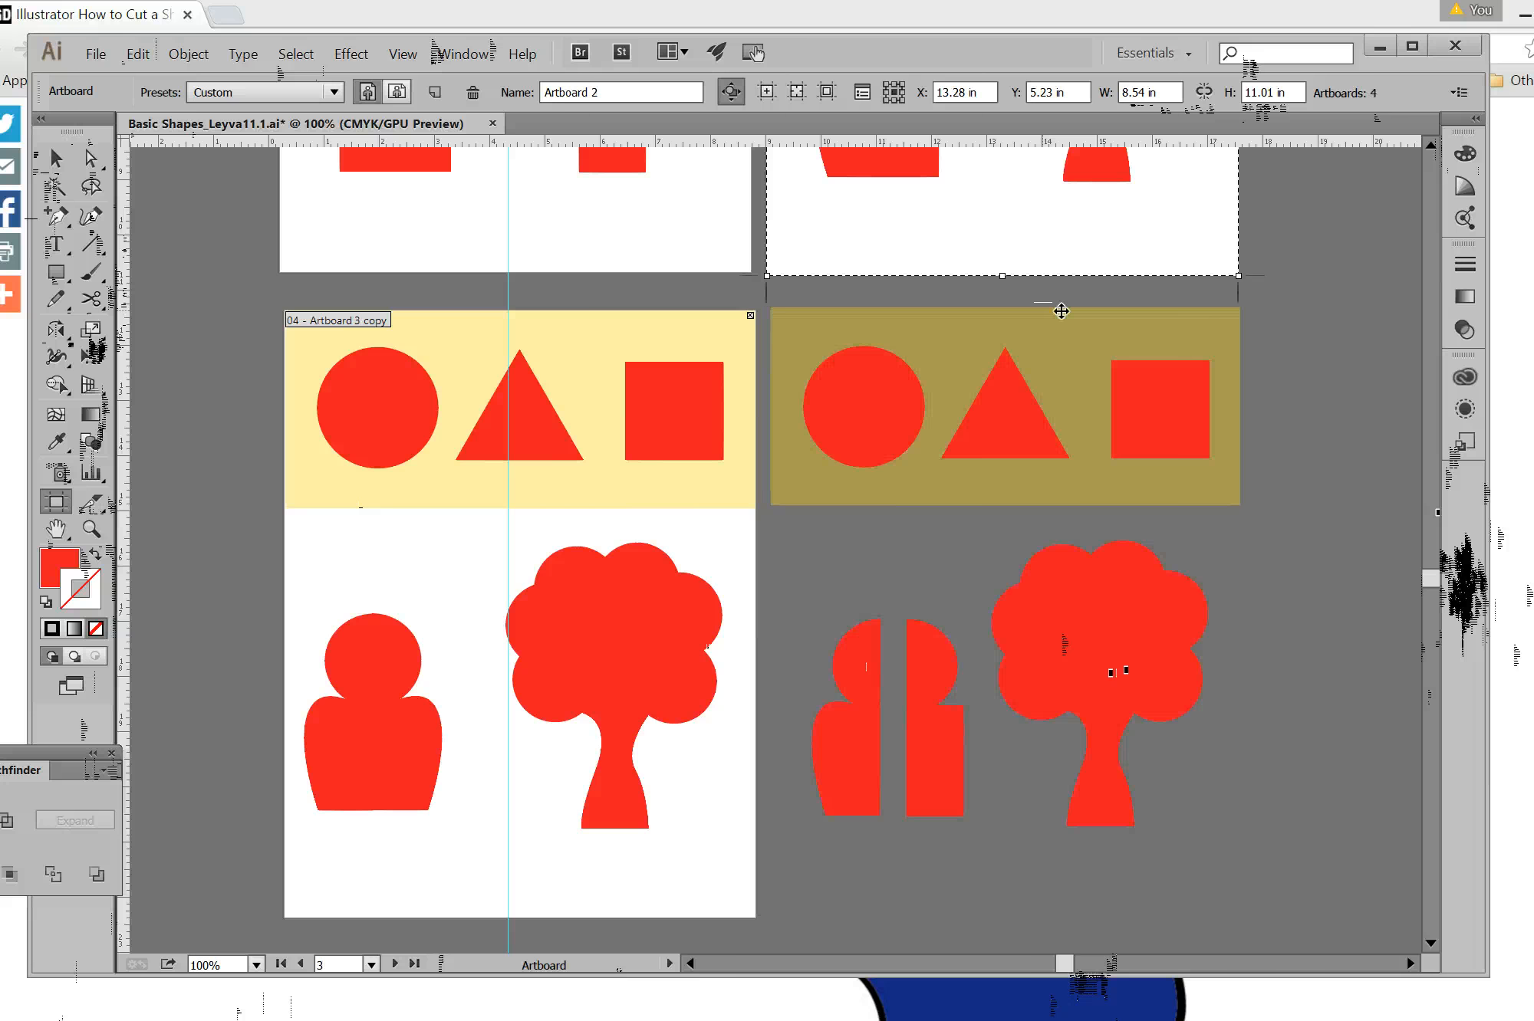
pyautogui.click(1037, 342)
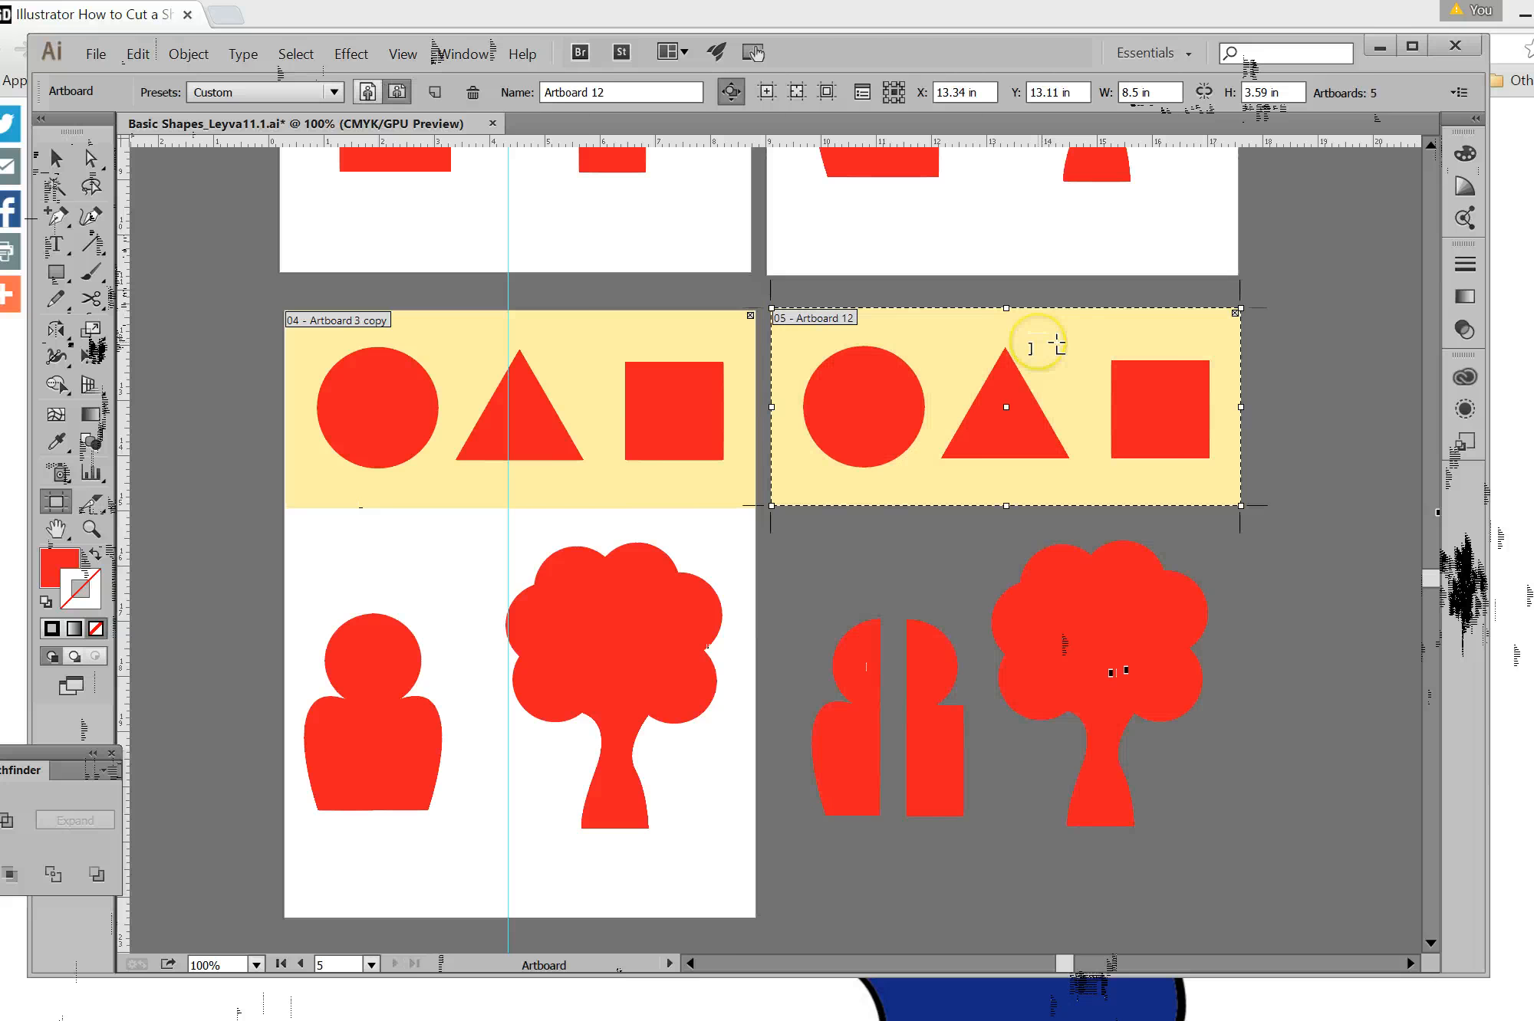
pyautogui.press('Delete')
pyautogui.click(844, 389)
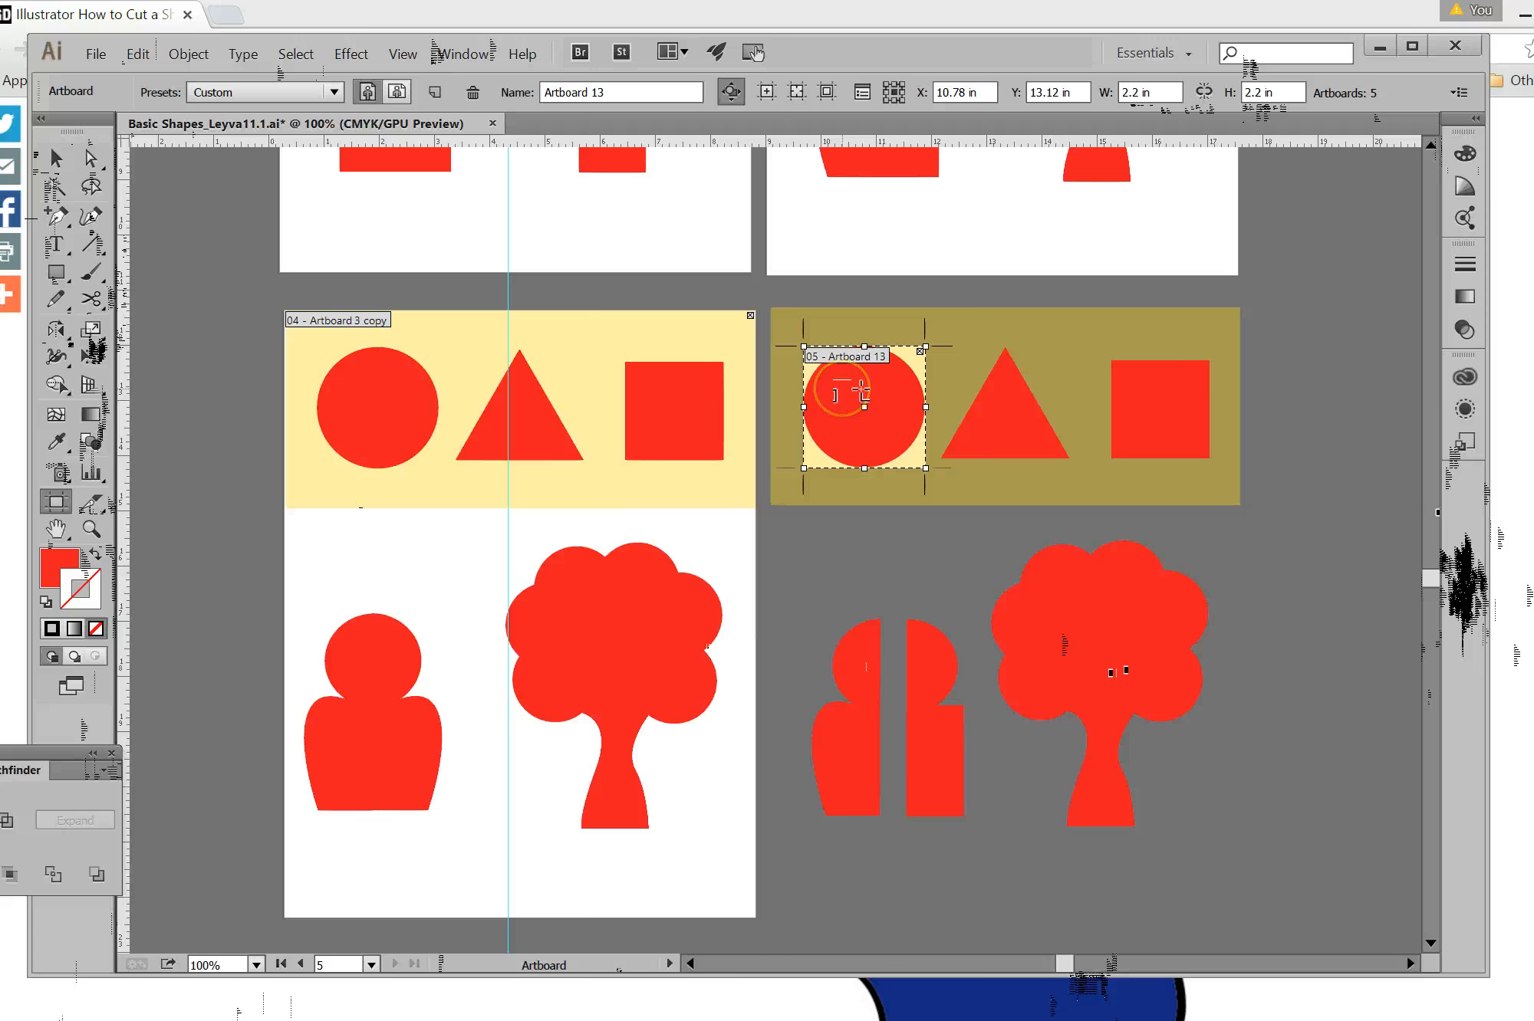
pyautogui.press('Delete')
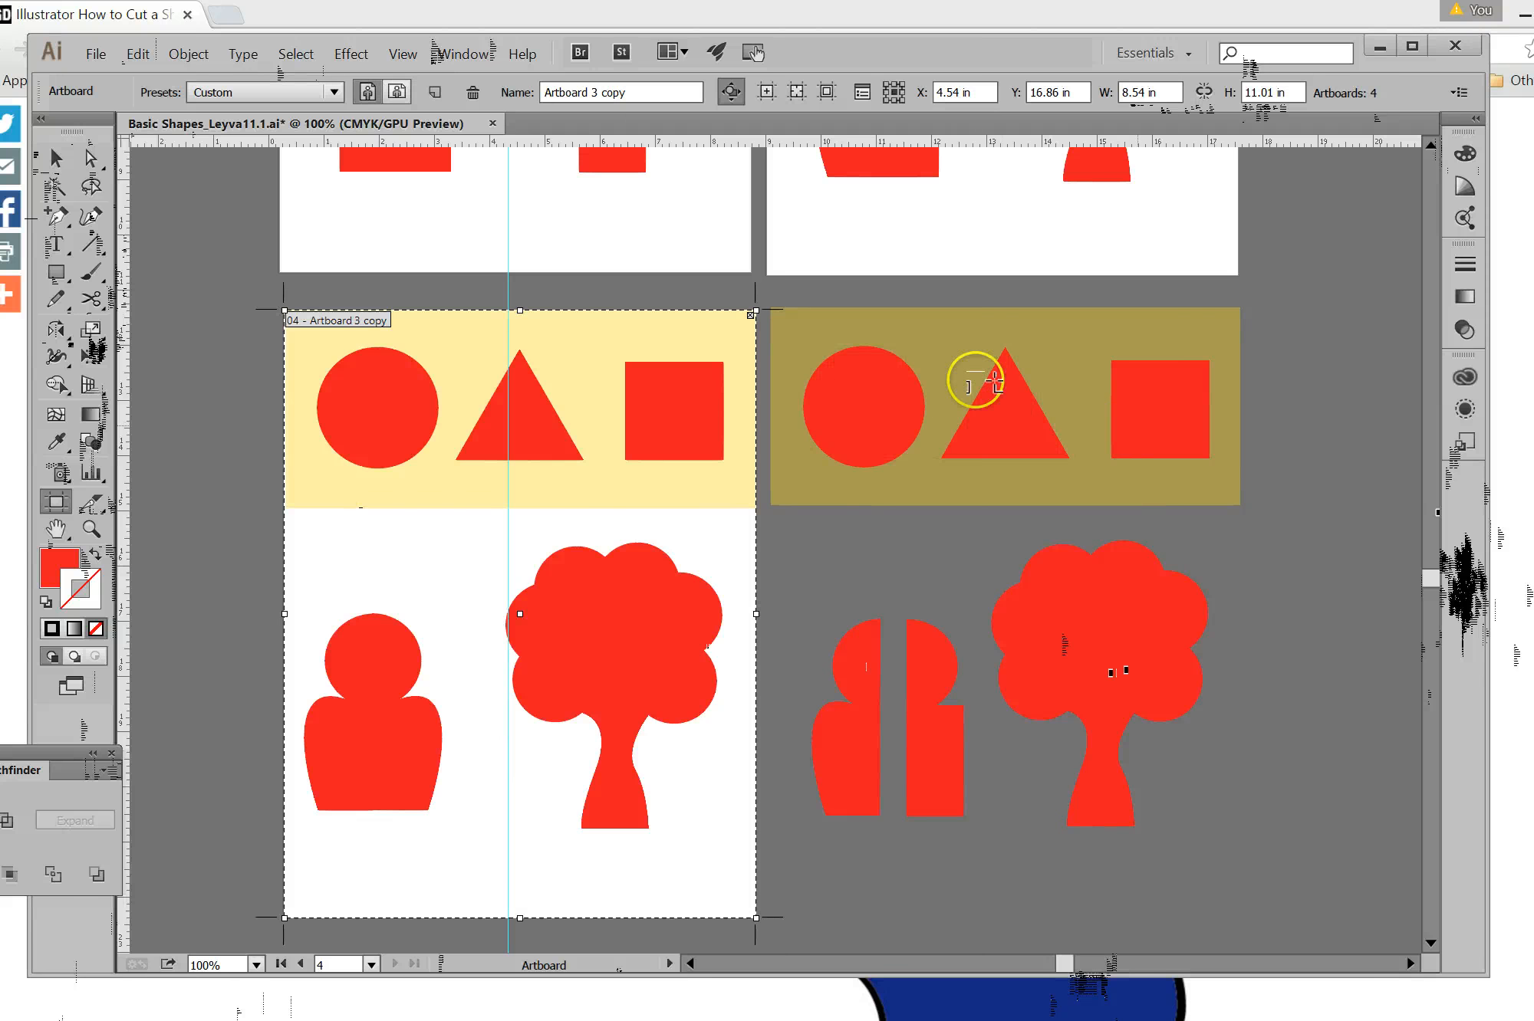
# Delete the leftover red circle, triangle and square from the area of the removed artboard.
pyautogui.click(63, 156)
pyautogui.click(882, 455)
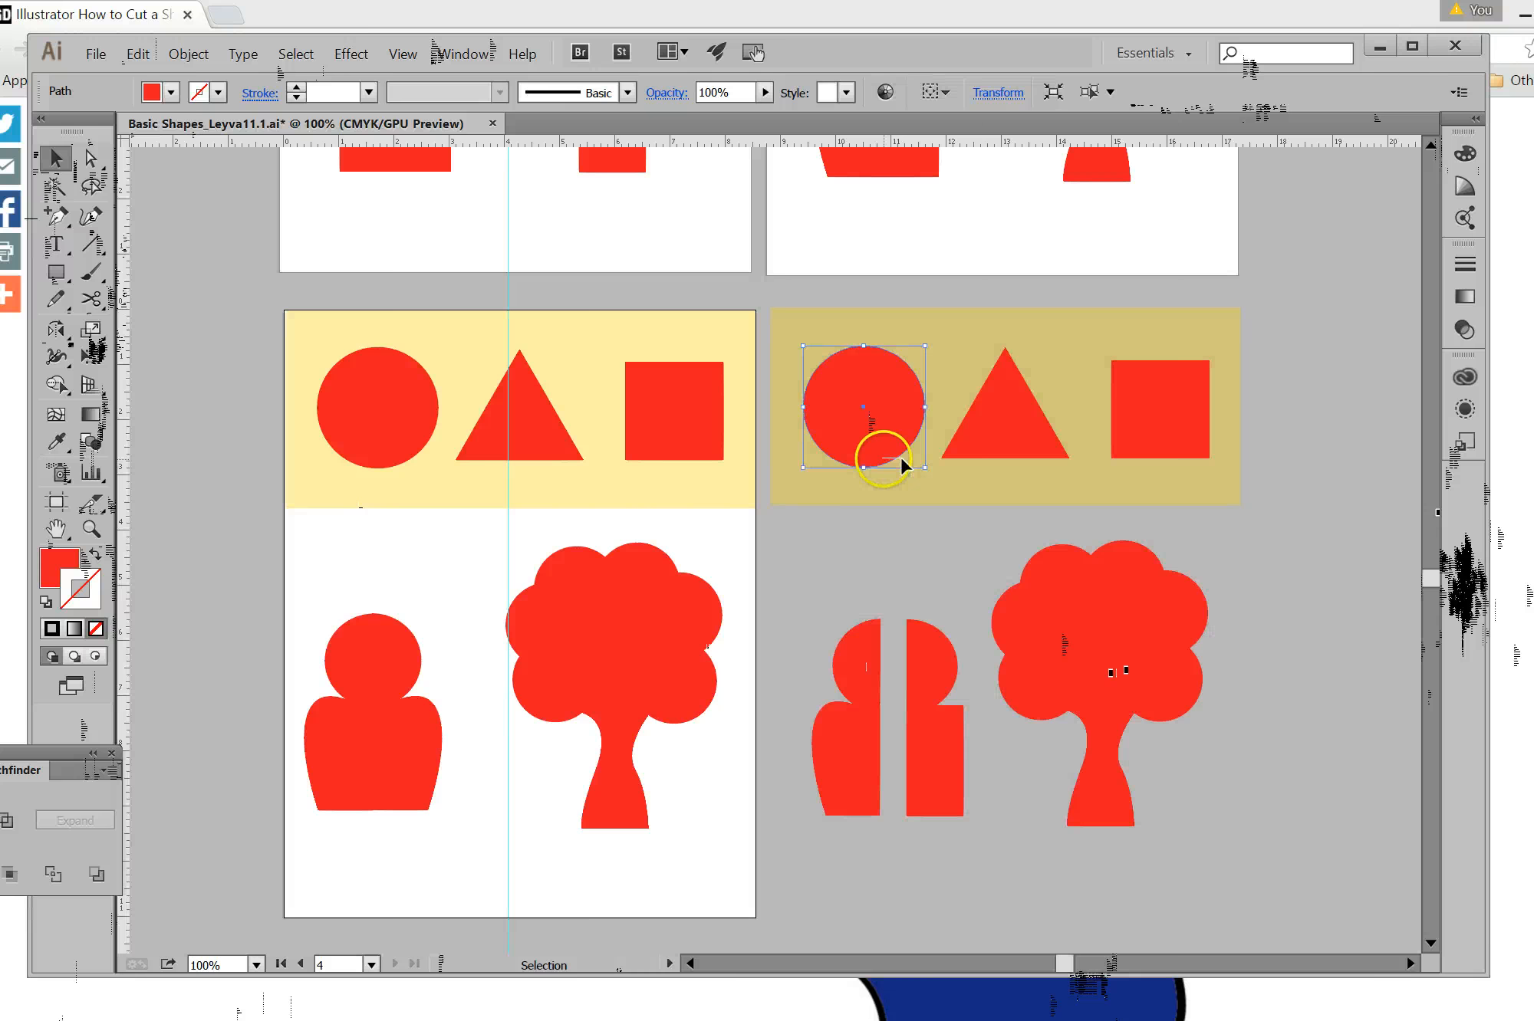
pyautogui.press('Delete')
pyautogui.click(1026, 439)
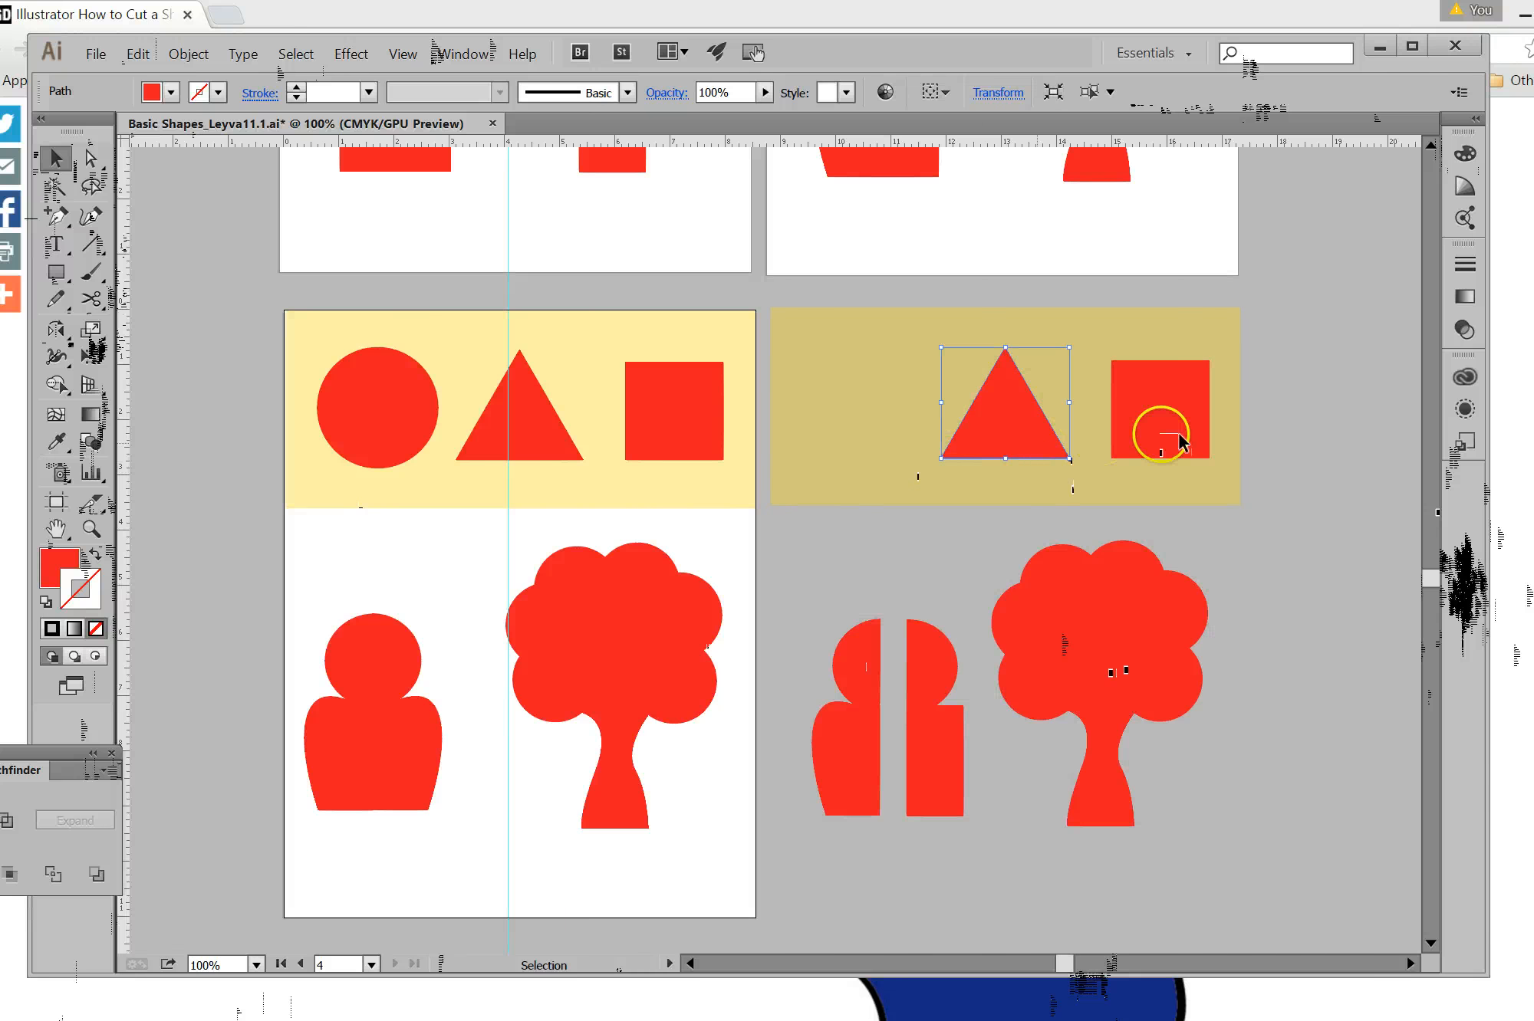
pyautogui.press('Delete')
pyautogui.click(1178, 437)
pyautogui.press('Delete')
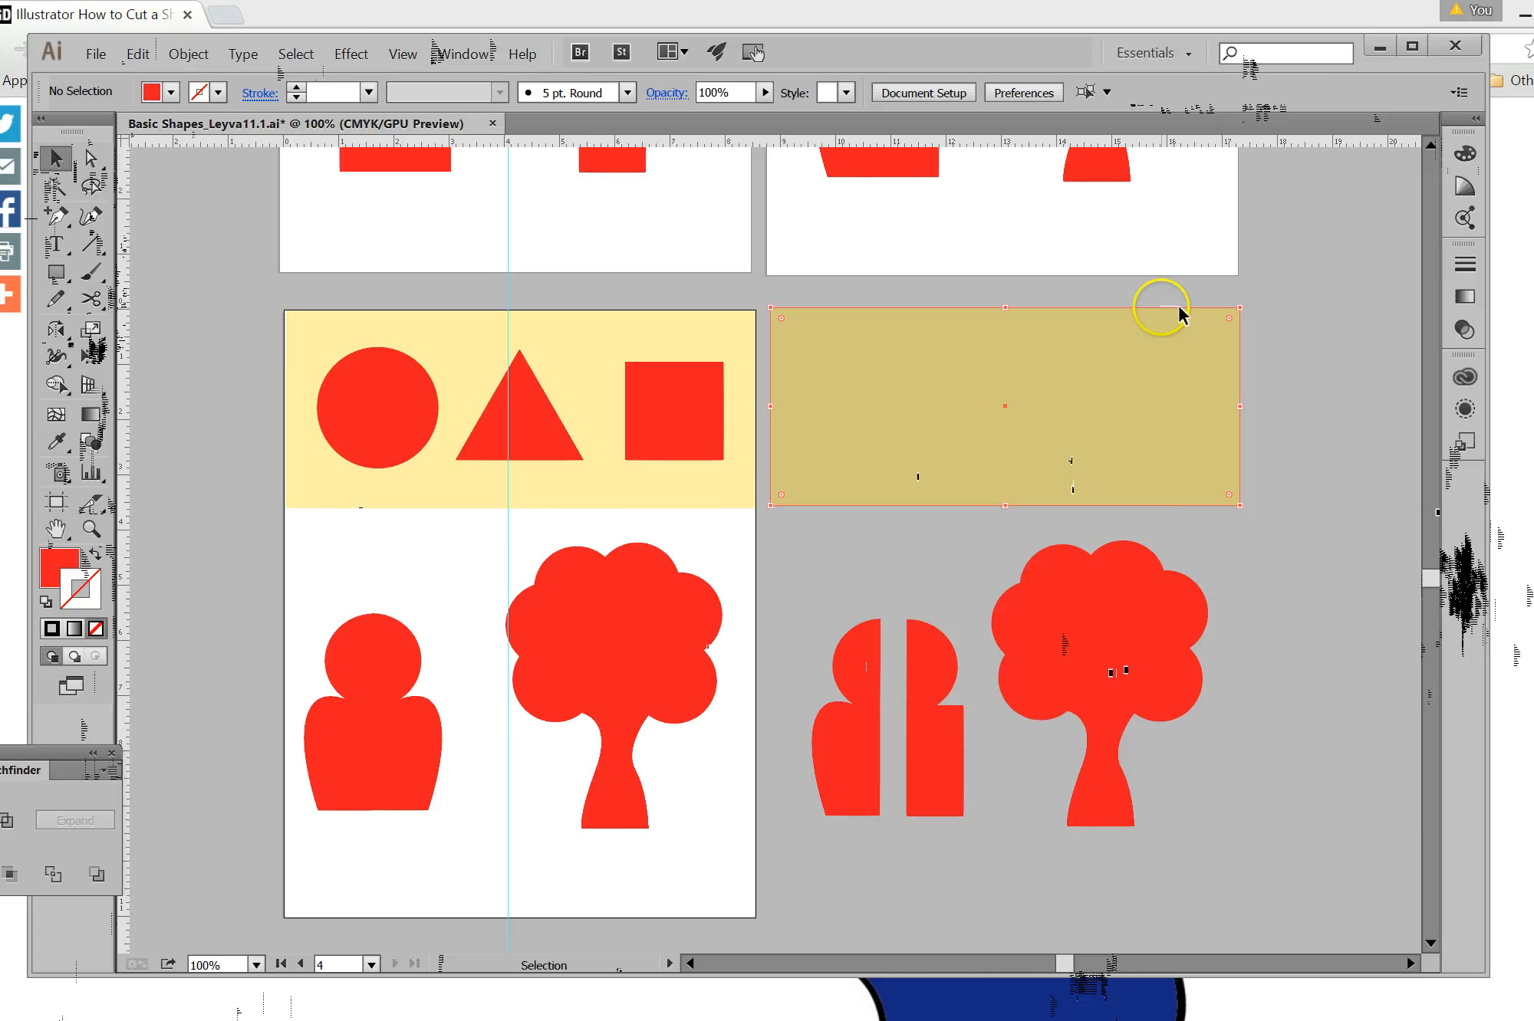
# Delete the leftover yellow background rectangle and the tree beside the person's cut halves.
pyautogui.press('Delete')
pyautogui.click(1141, 581)
pyautogui.press('Delete')
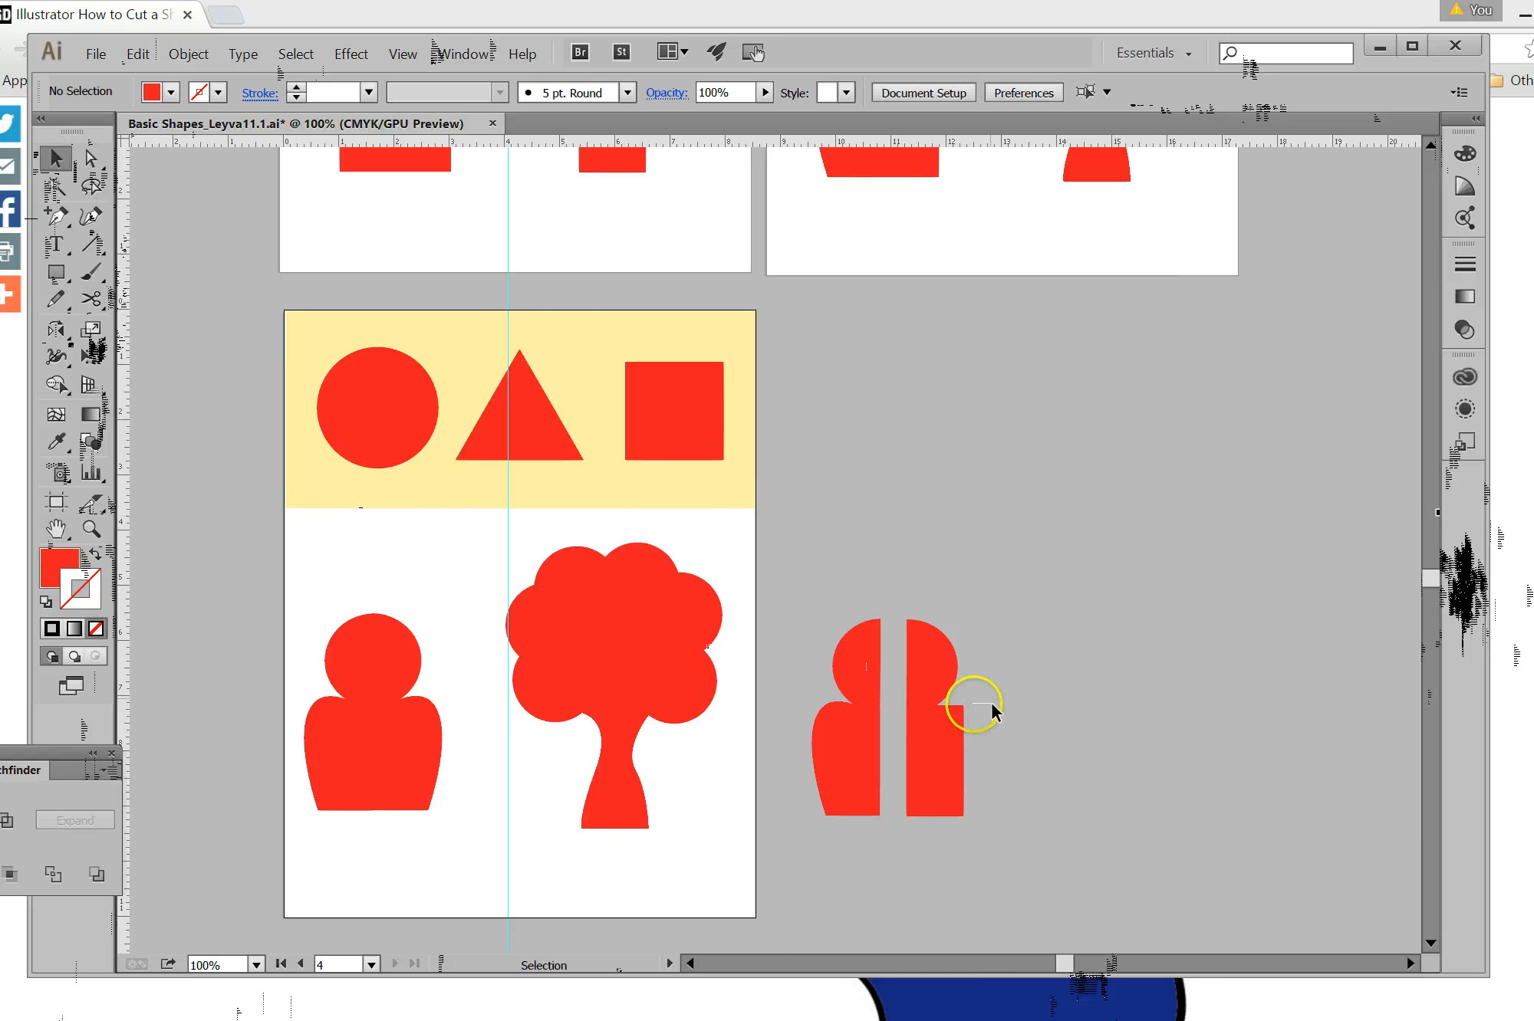
# Delete the two cut halves of the person beside the remaining artboard.
pyautogui.click(926, 707)
pyautogui.press('Delete')
pyautogui.press('Delete')
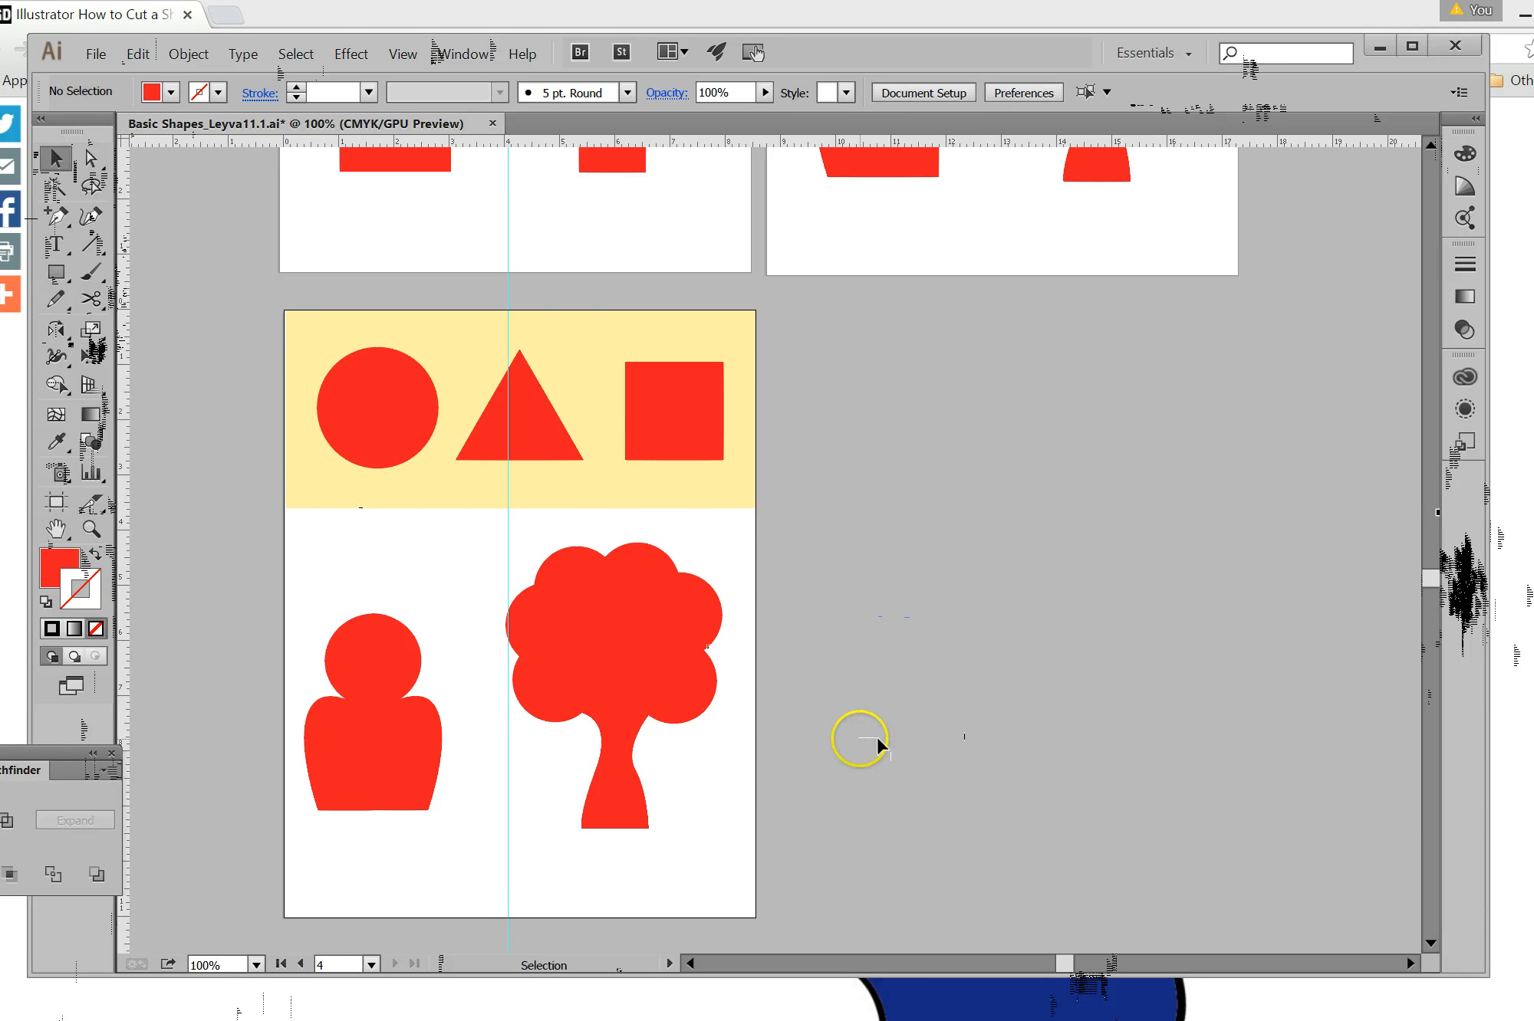
# Zoom to 200% on the tree and paint a white spiral in the crown's upper-left lobe with the Paintbrush.
pyautogui.moveTo(1431, 577); pyautogui.dragTo(1431, 546)
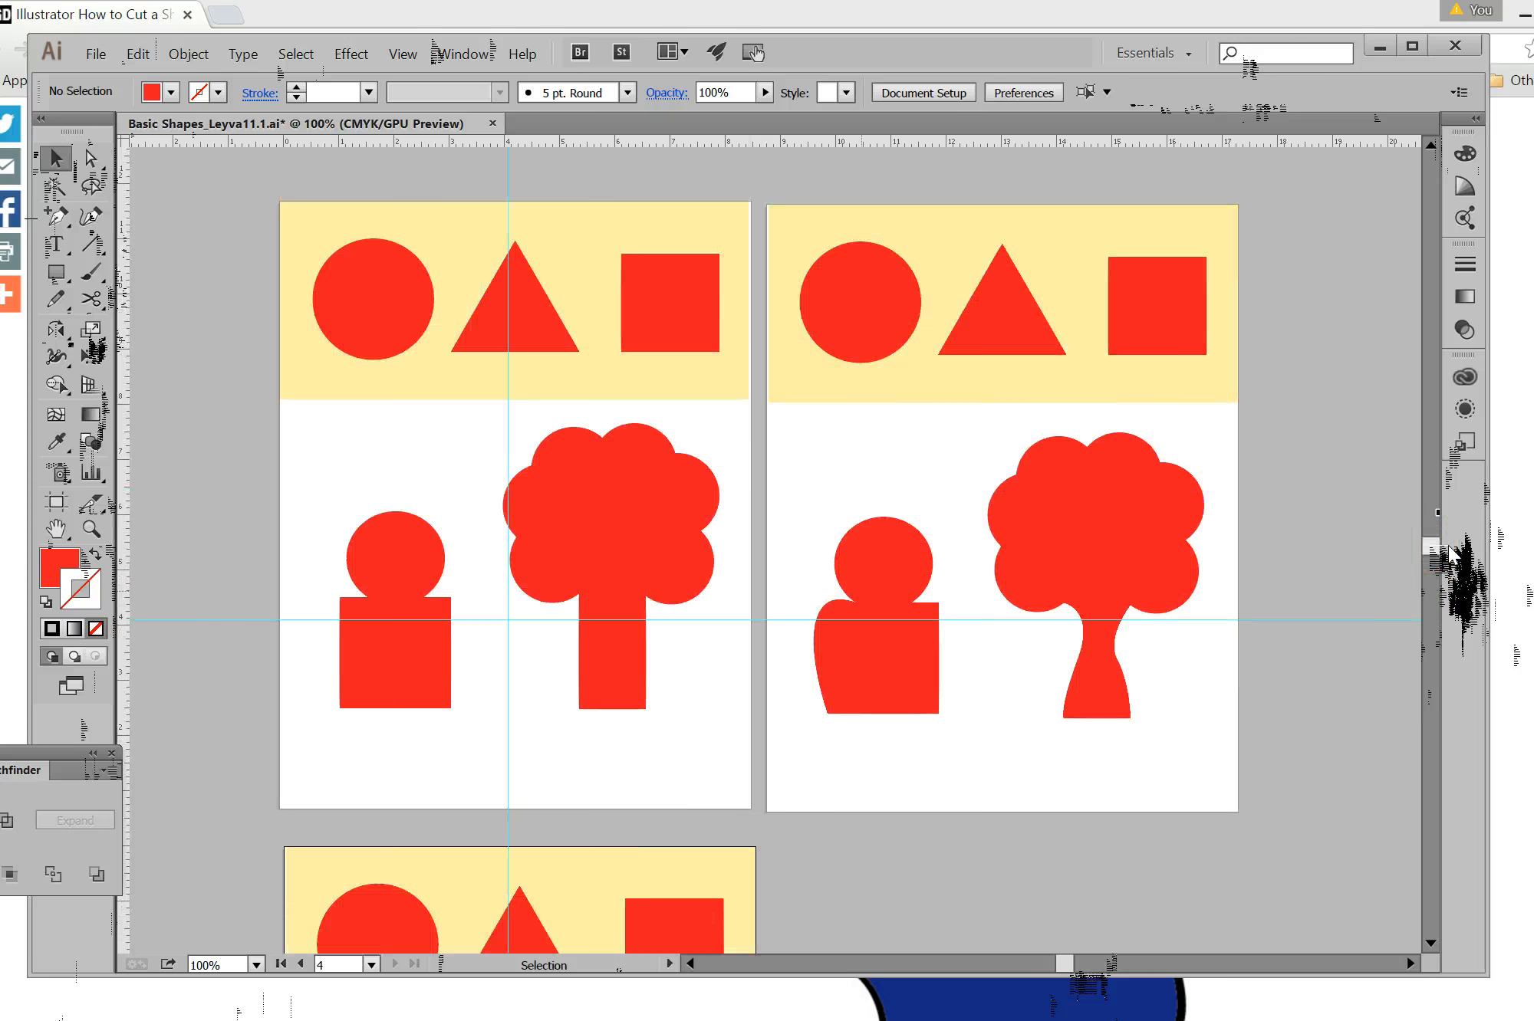
pyautogui.moveTo(1431, 548); pyautogui.dragTo(1429, 575)
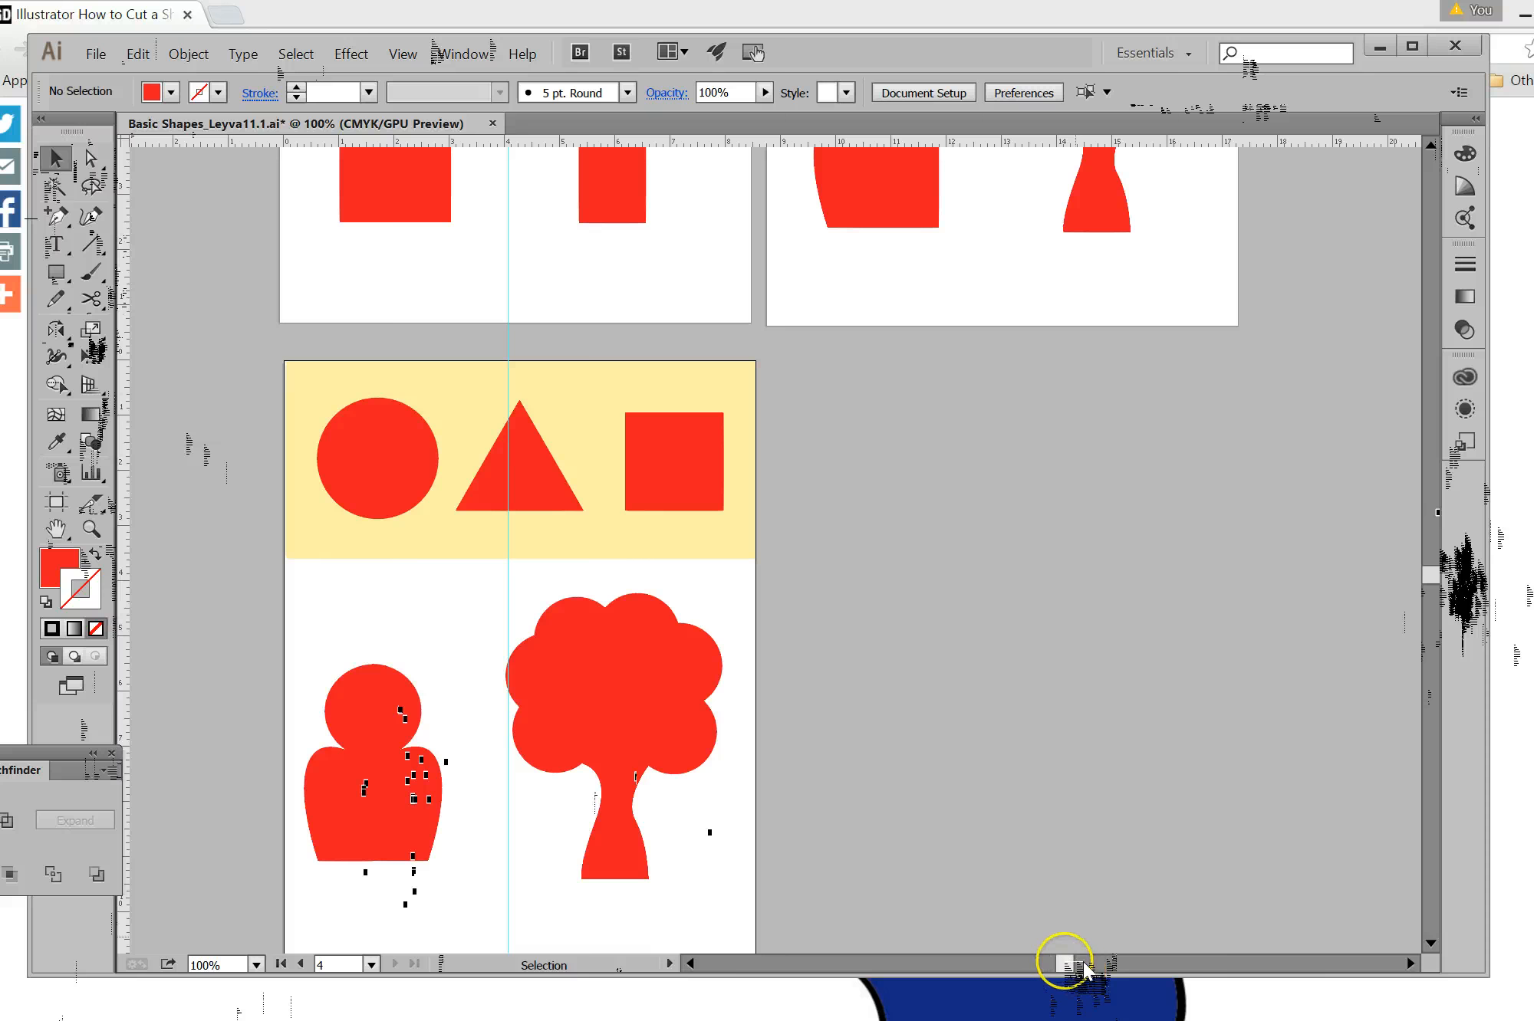
pyautogui.moveTo(1085, 970); pyautogui.dragTo(1078, 970)
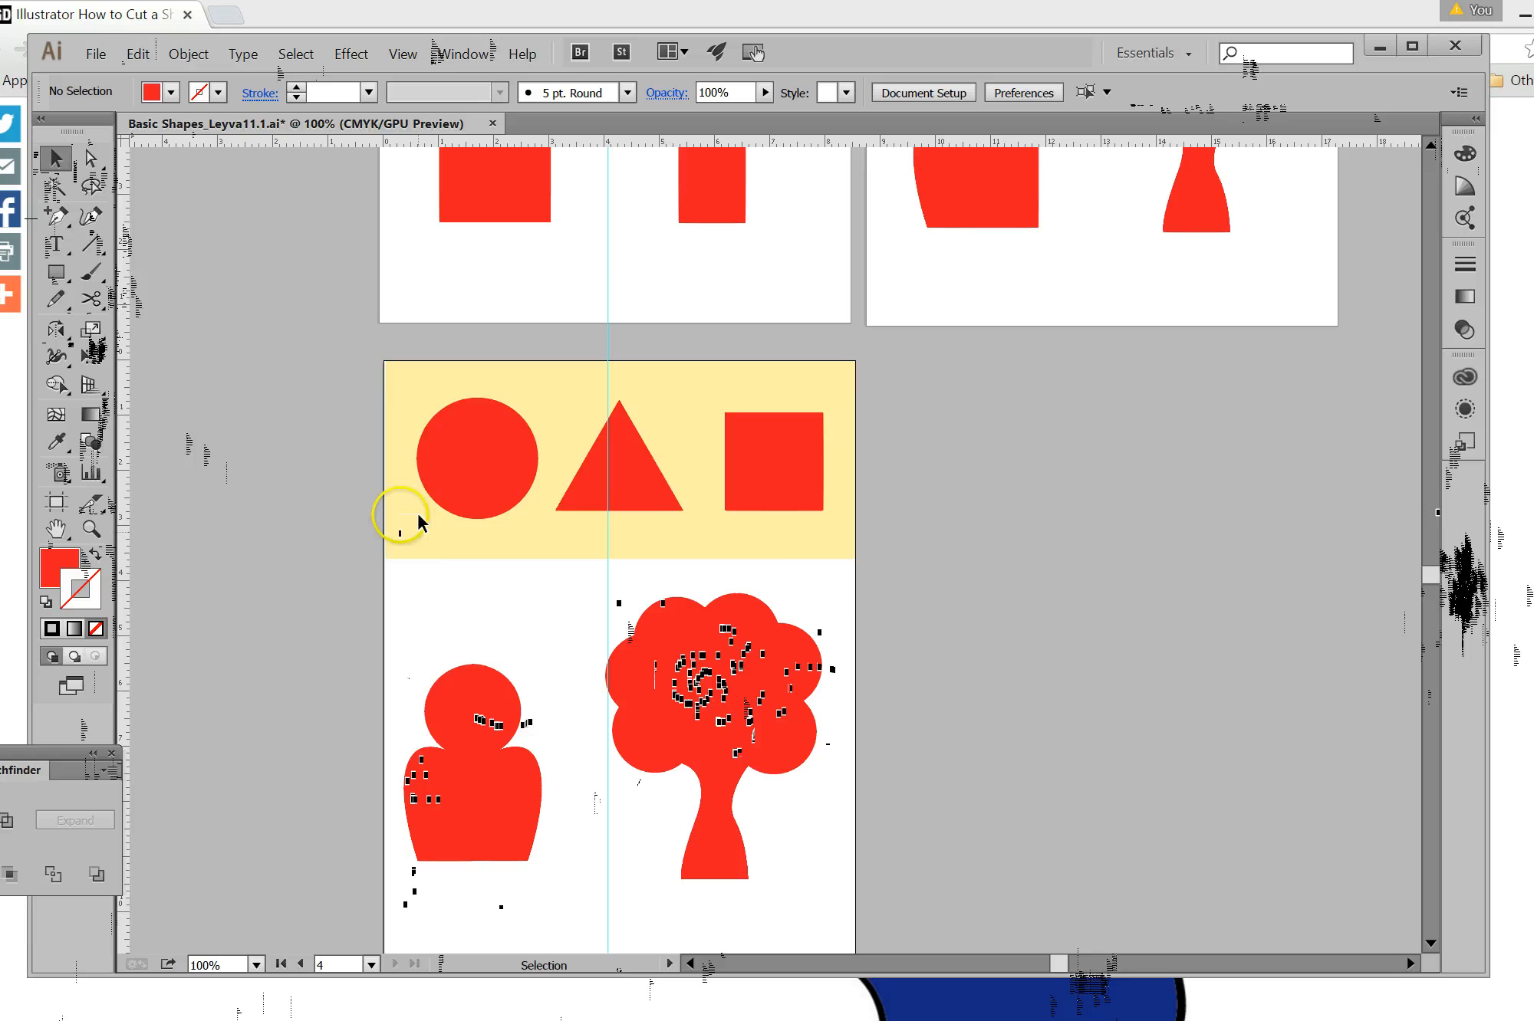
pyautogui.click(112, 274)
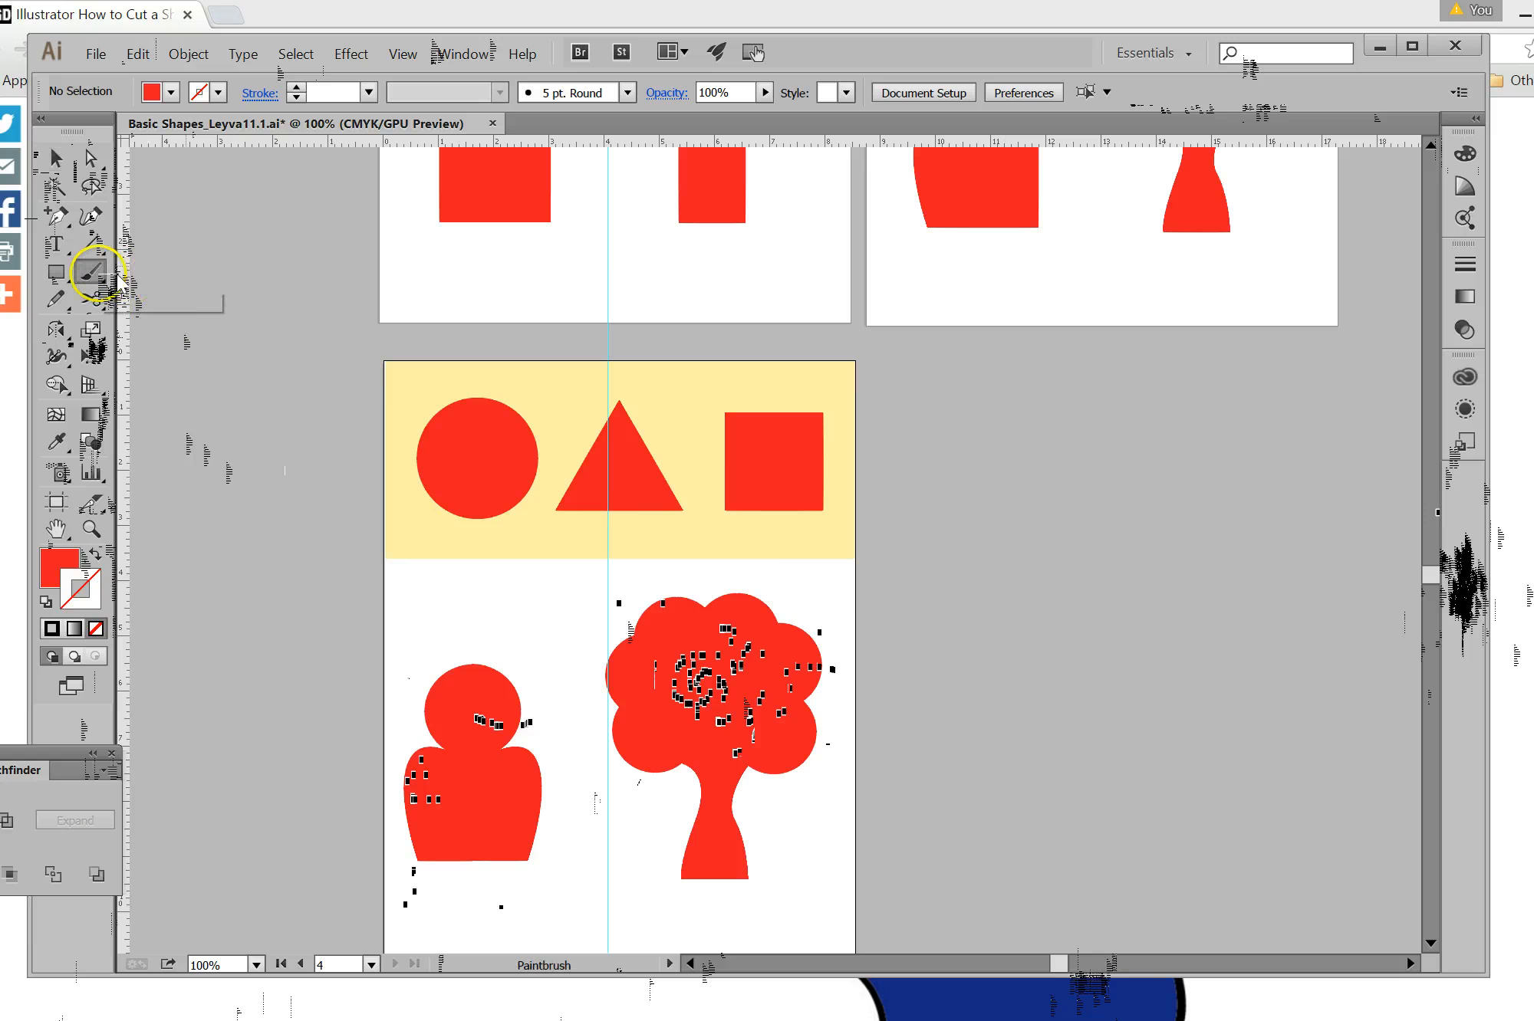
pyautogui.click(76, 560)
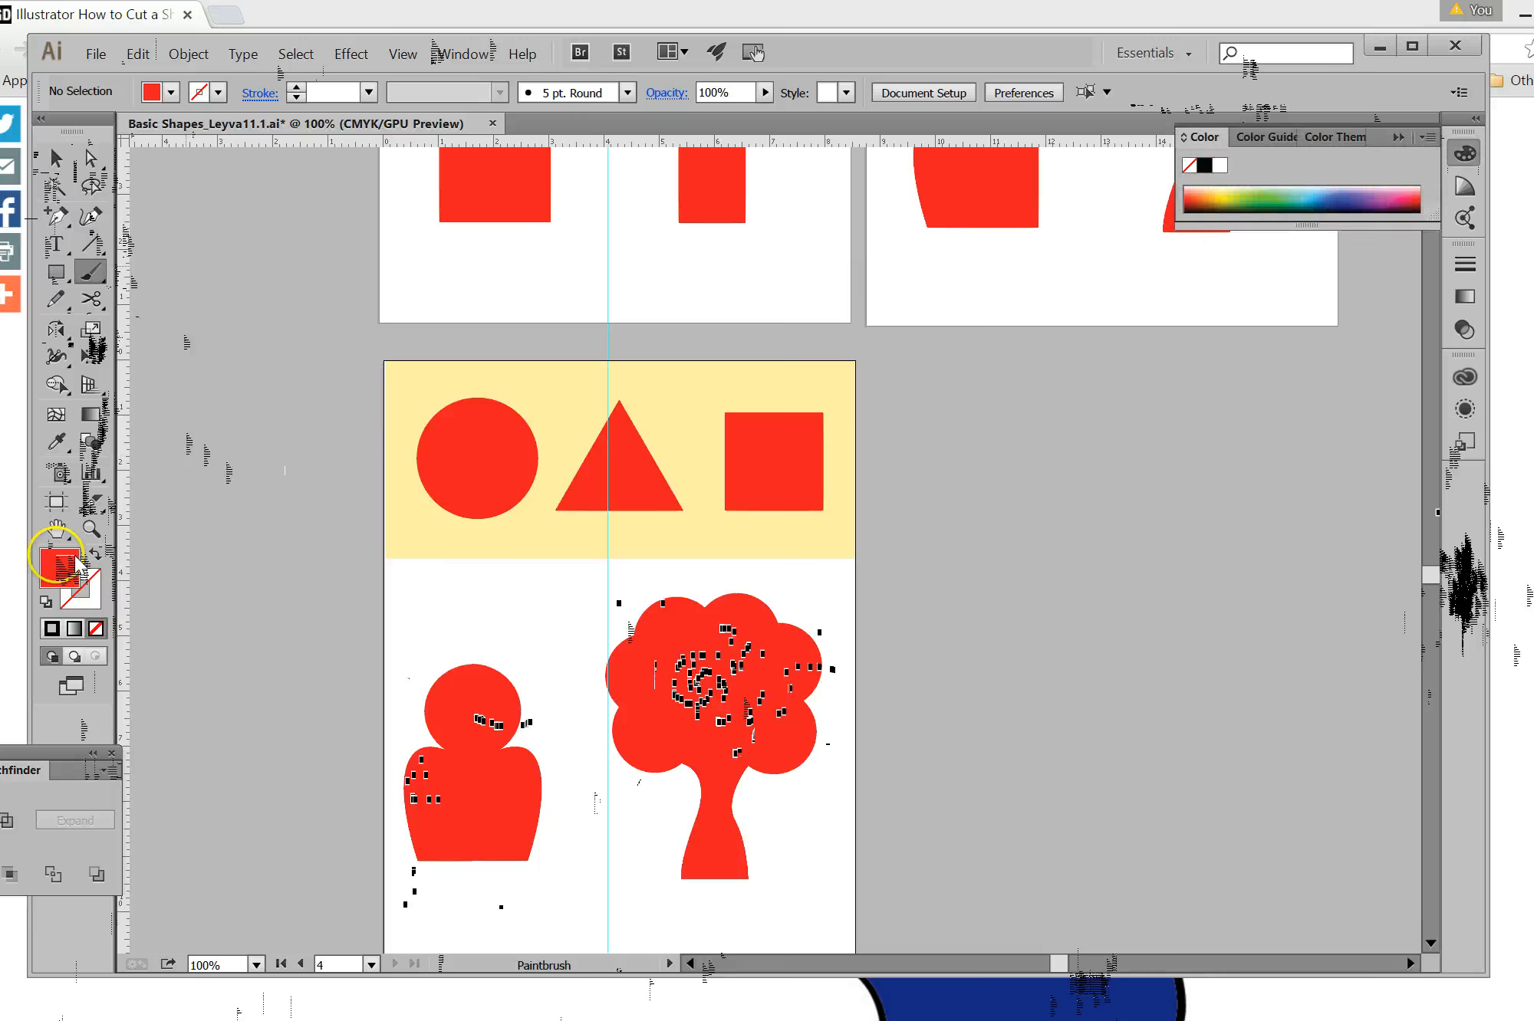
pyautogui.click(1224, 164)
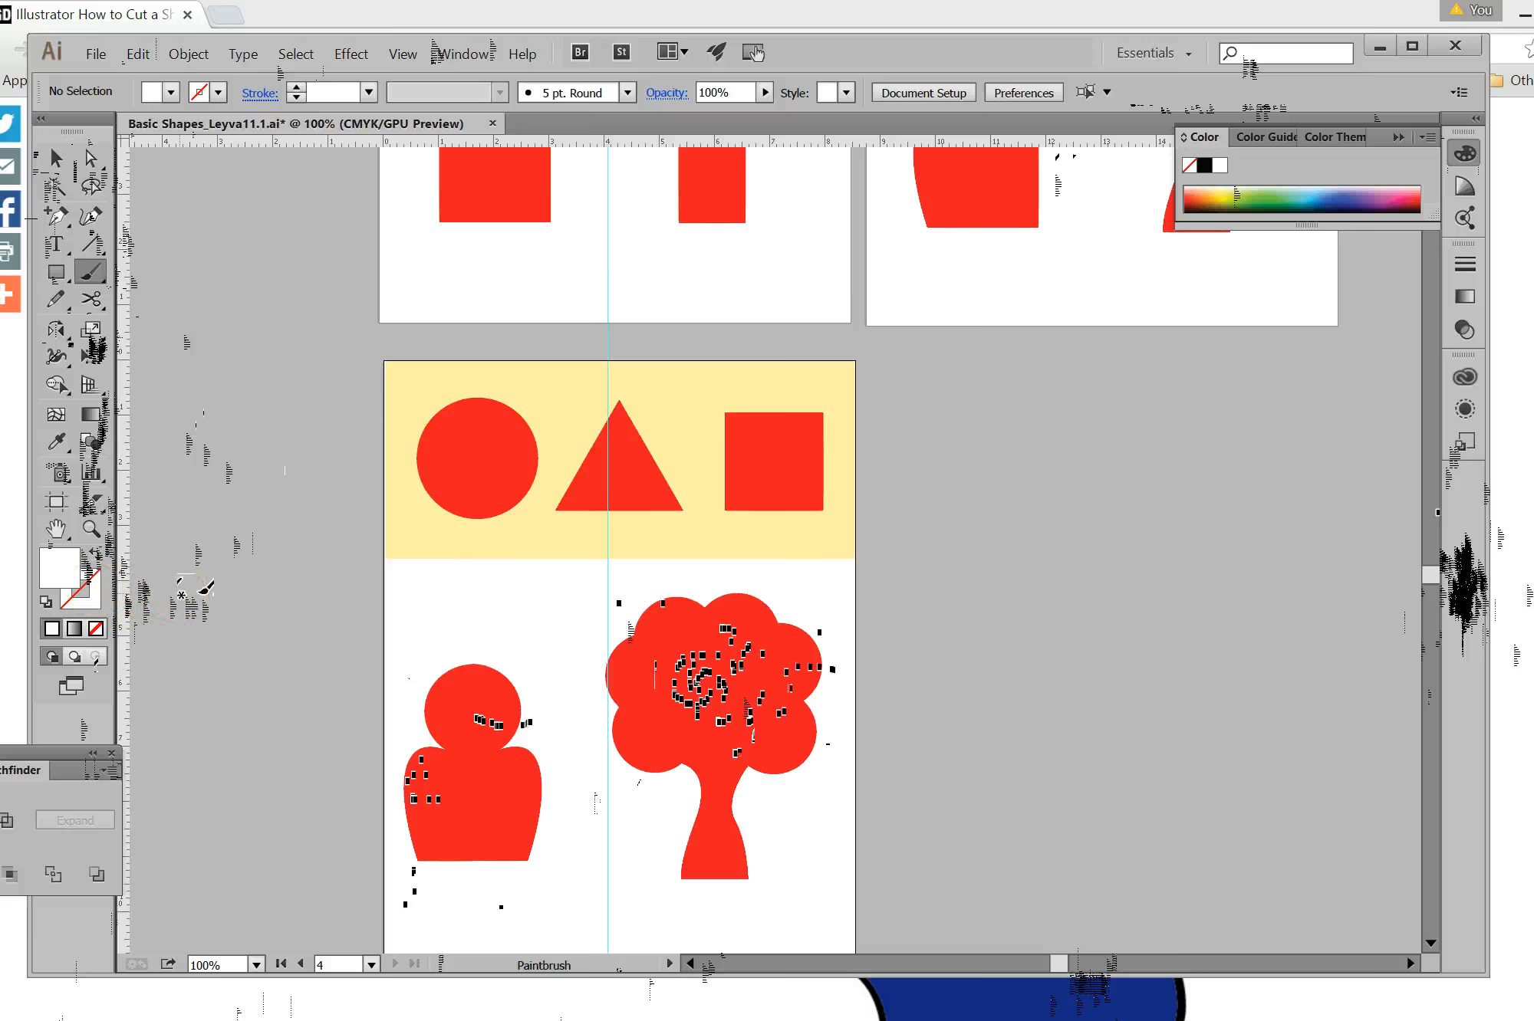
pyautogui.hotkey('ctrl', '+')
pyautogui.hotkey('ctrl', '+')
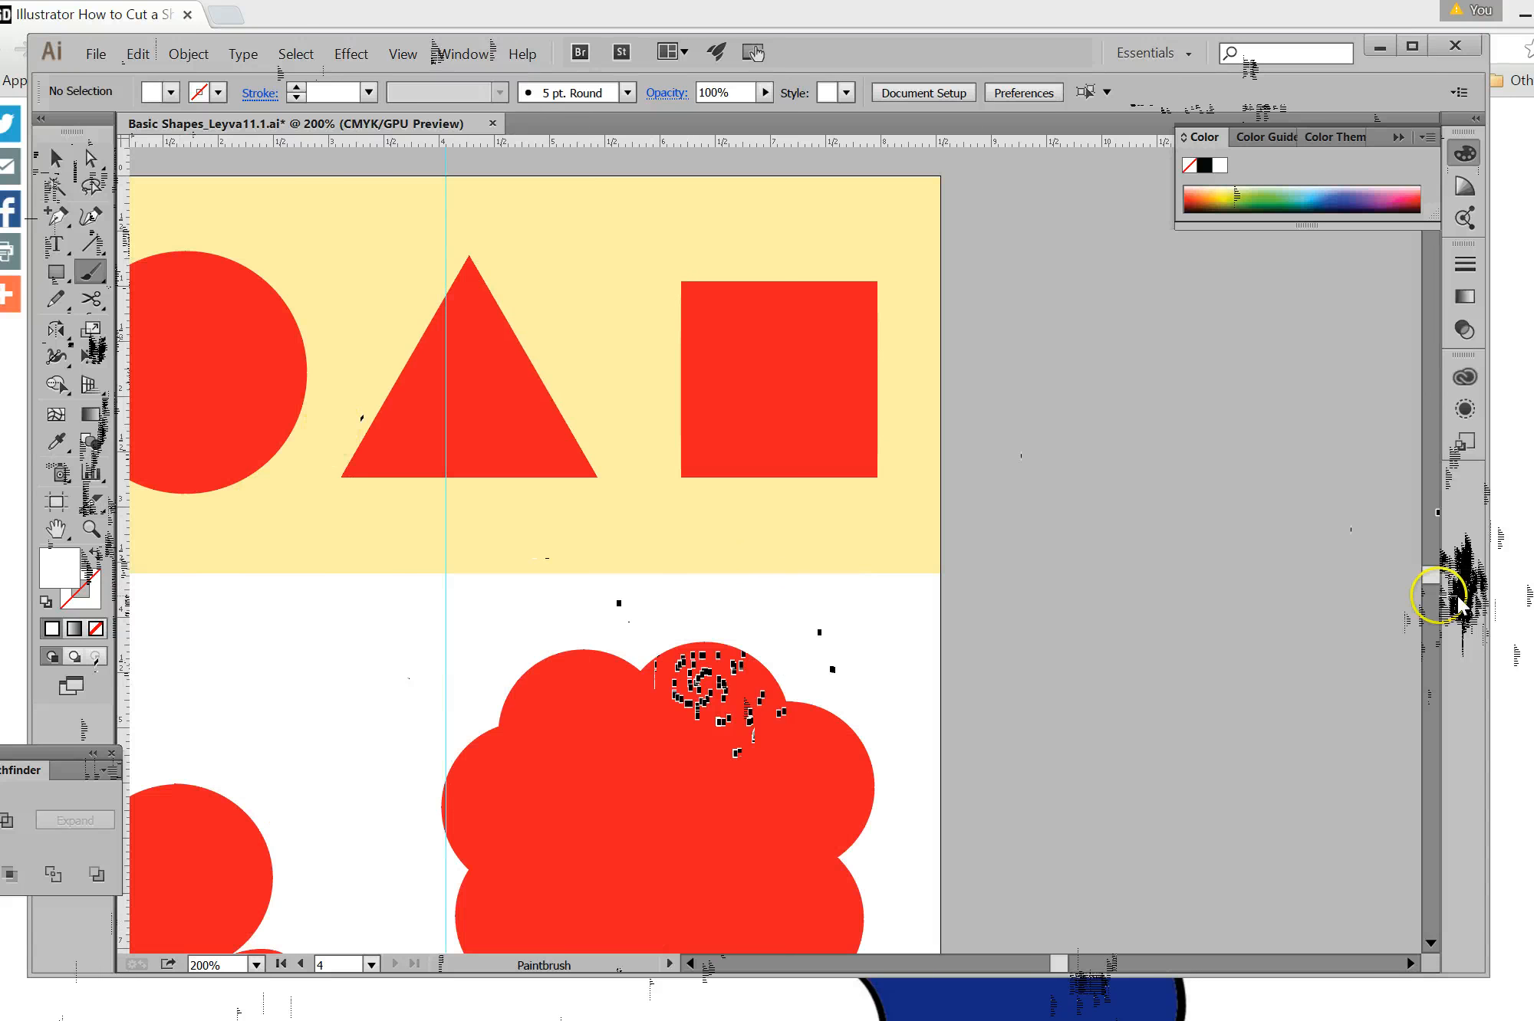
pyautogui.moveTo(1432, 572); pyautogui.dragTo(1431, 582)
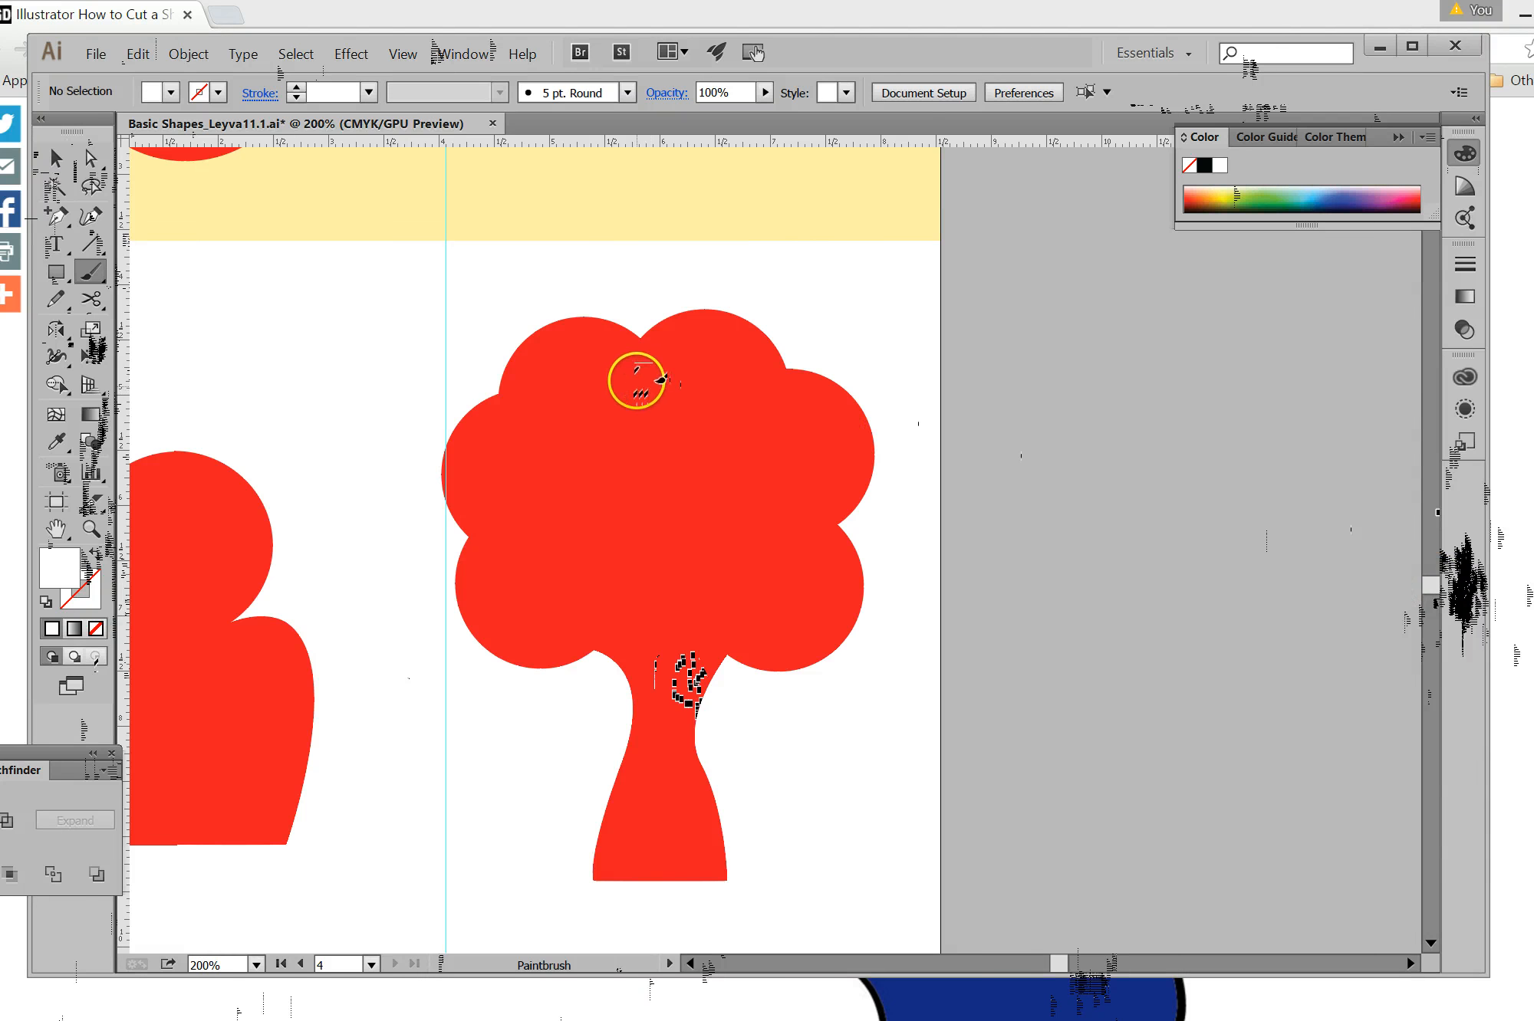
pyautogui.moveTo(637, 381)
pyautogui.mouseDown()
pyautogui.moveTo(577, 372)
pyautogui.moveTo(547, 407)
pyautogui.moveTo(578, 446)
pyautogui.moveTo(608, 447)
pyautogui.moveTo(594, 406)
pyautogui.mouseUp()
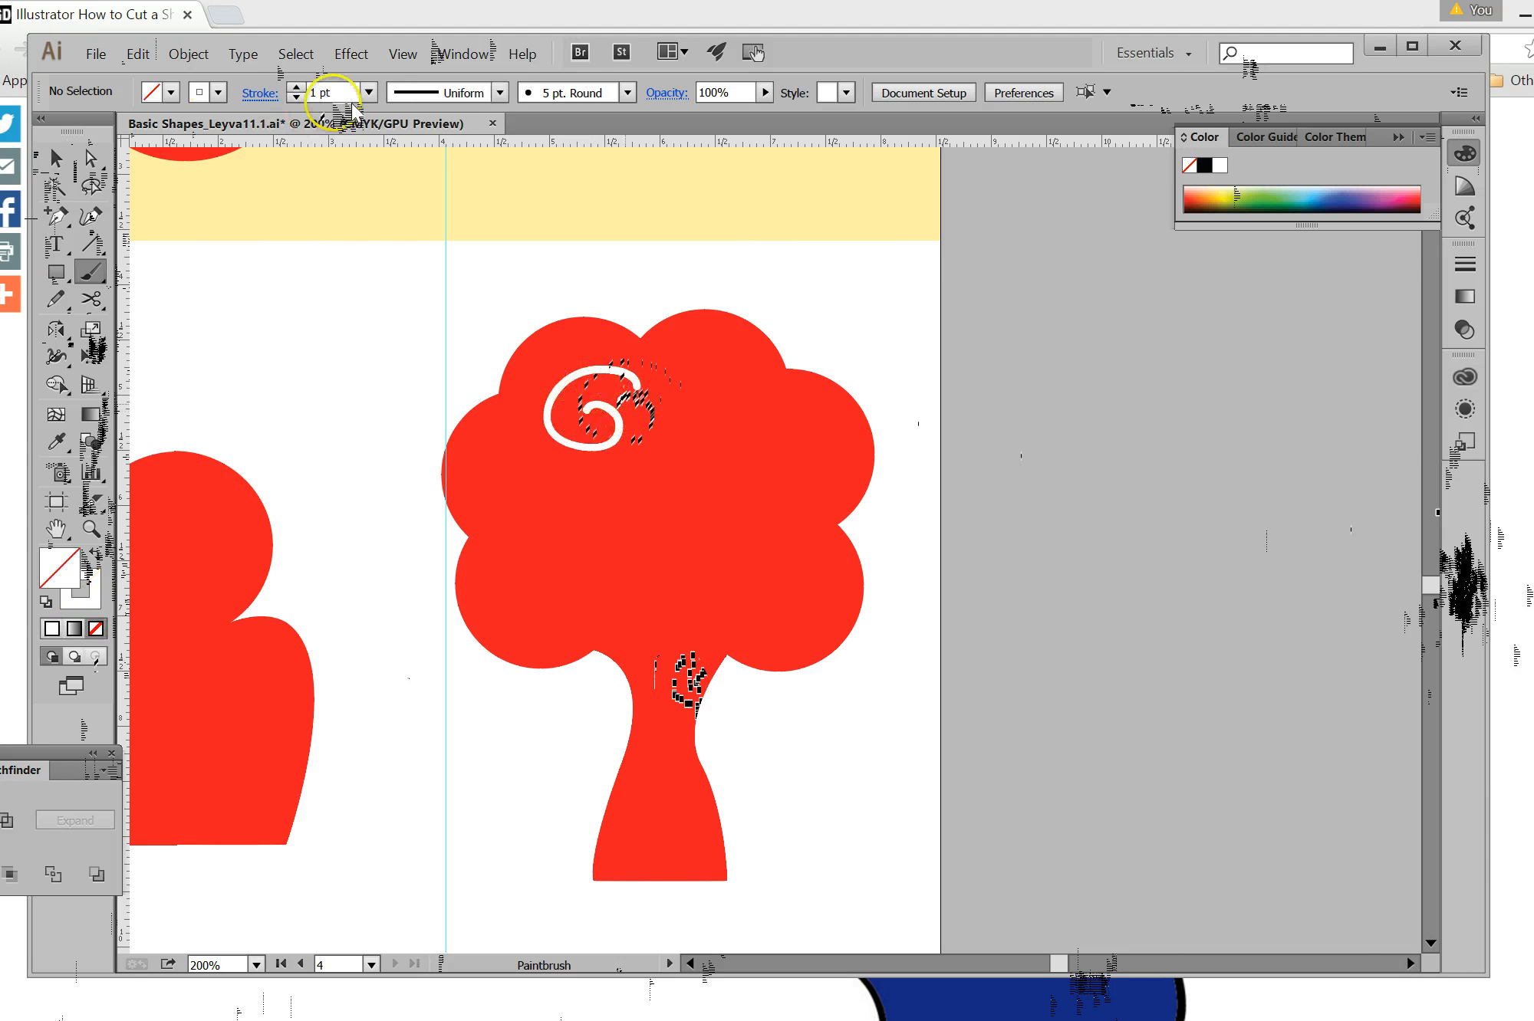
# Set the stroke weight to 2 pt and paint a wide curve below the first spiral and a spiral in the lower-right lobe.
pyautogui.click(369, 93)
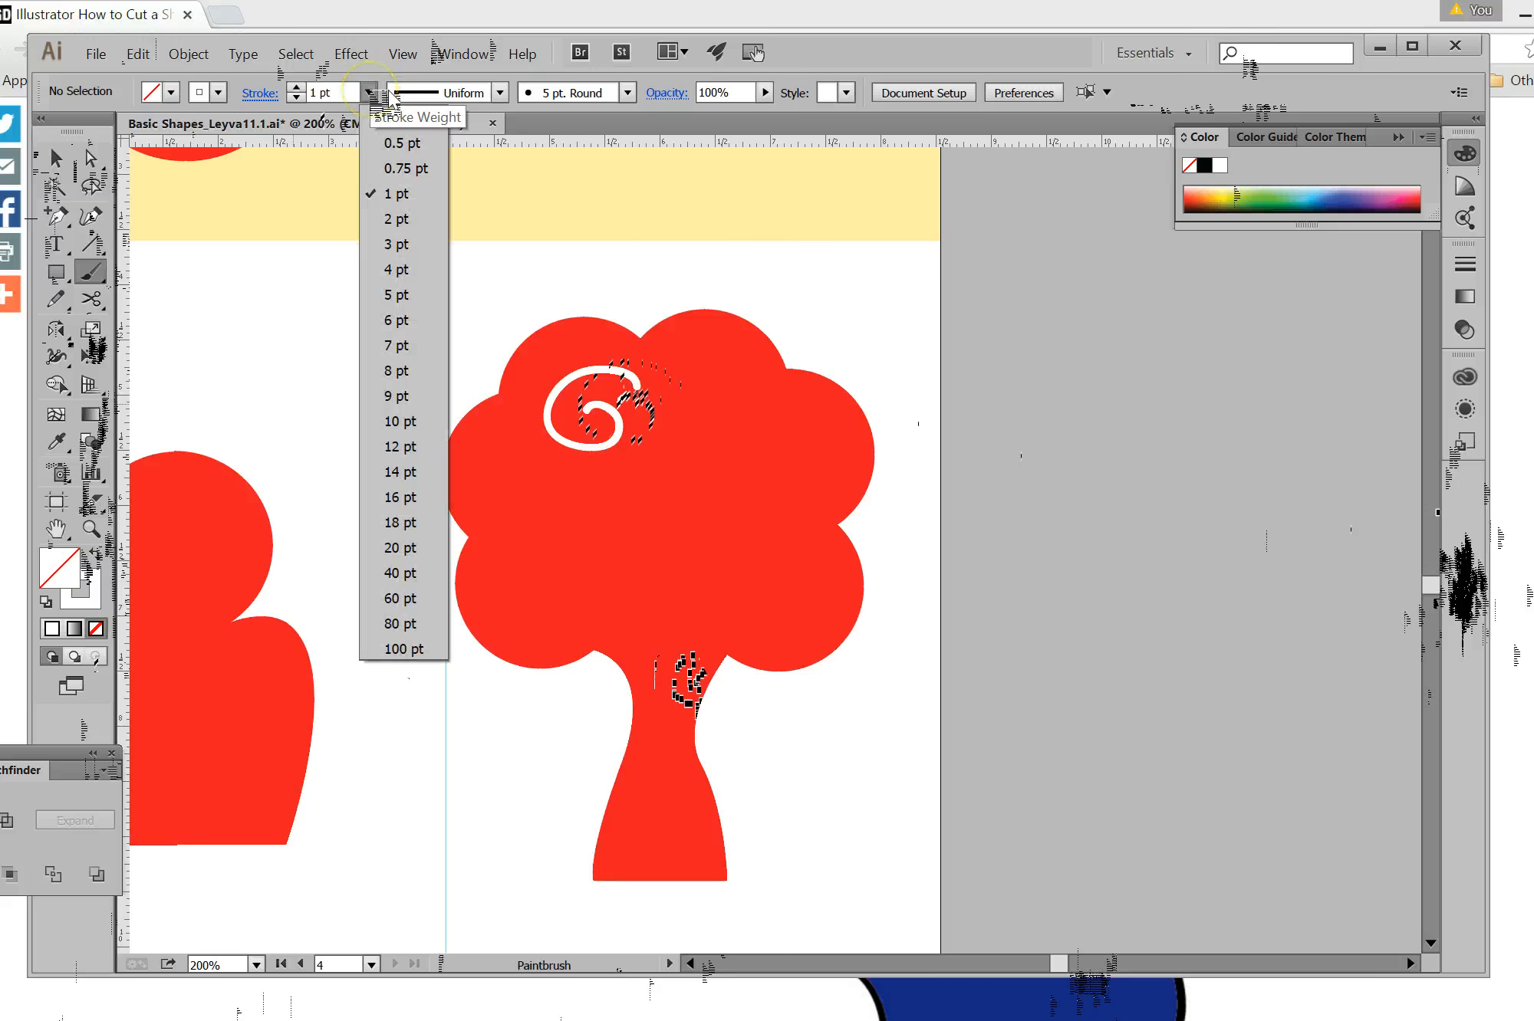
pyautogui.click(415, 218)
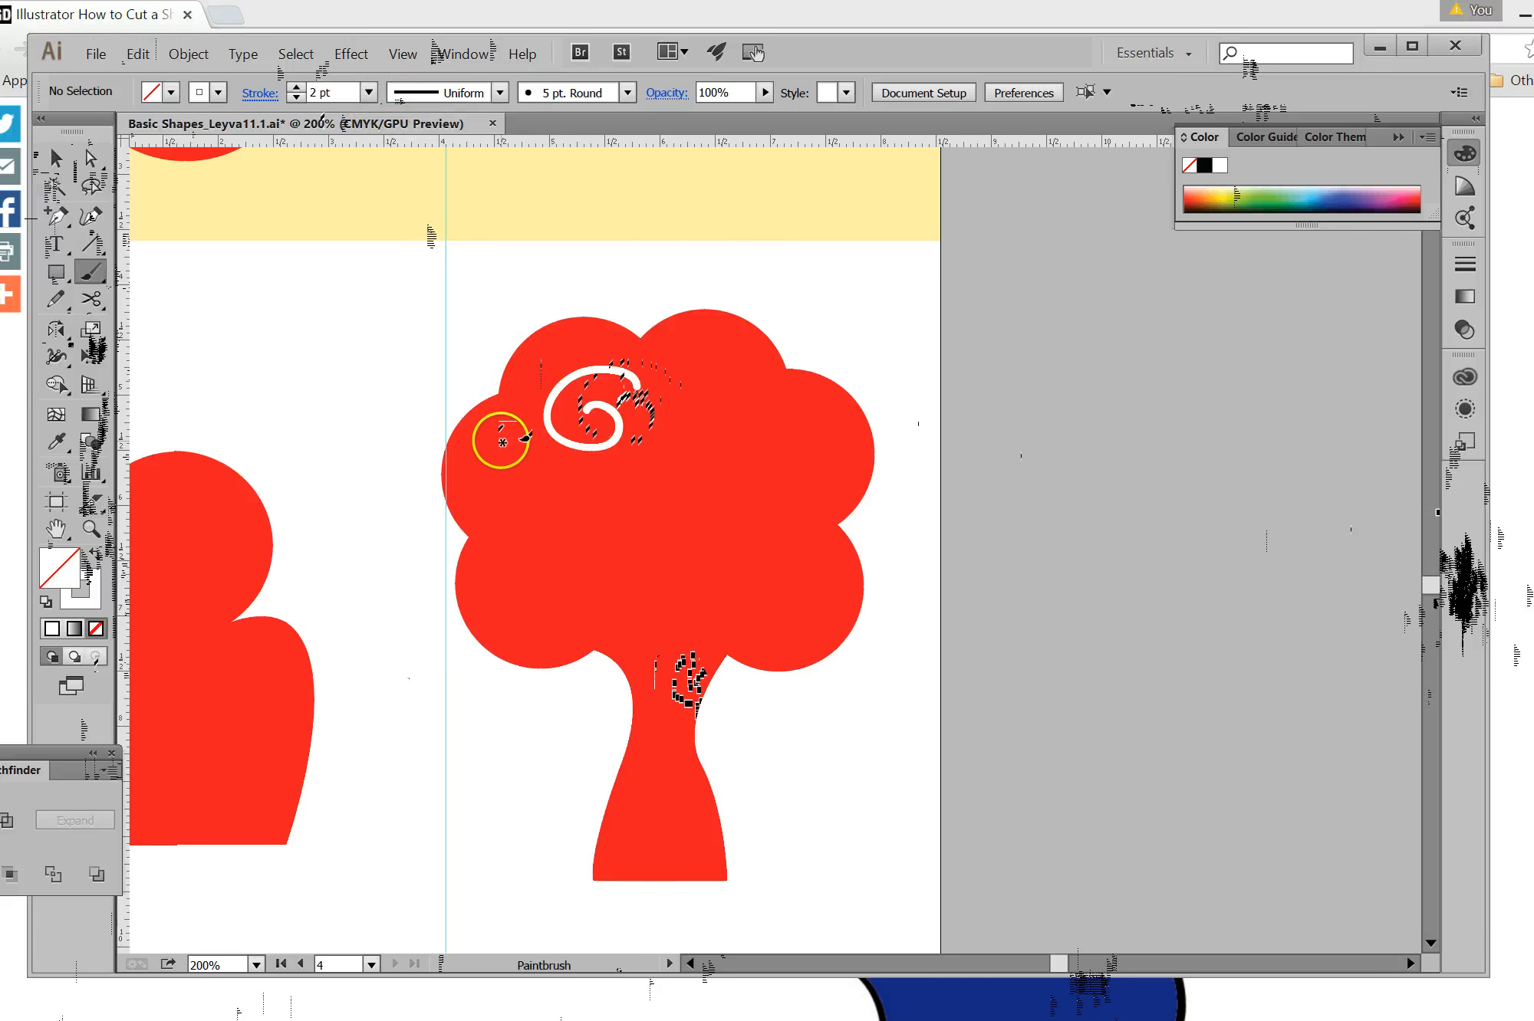
pyautogui.moveTo(501, 441)
pyautogui.mouseDown()
pyautogui.moveTo(493, 472)
pyautogui.moveTo(533, 539)
pyautogui.moveTo(617, 524)
pyautogui.moveTo(674, 452)
pyautogui.moveTo(683, 403)
pyautogui.mouseUp()
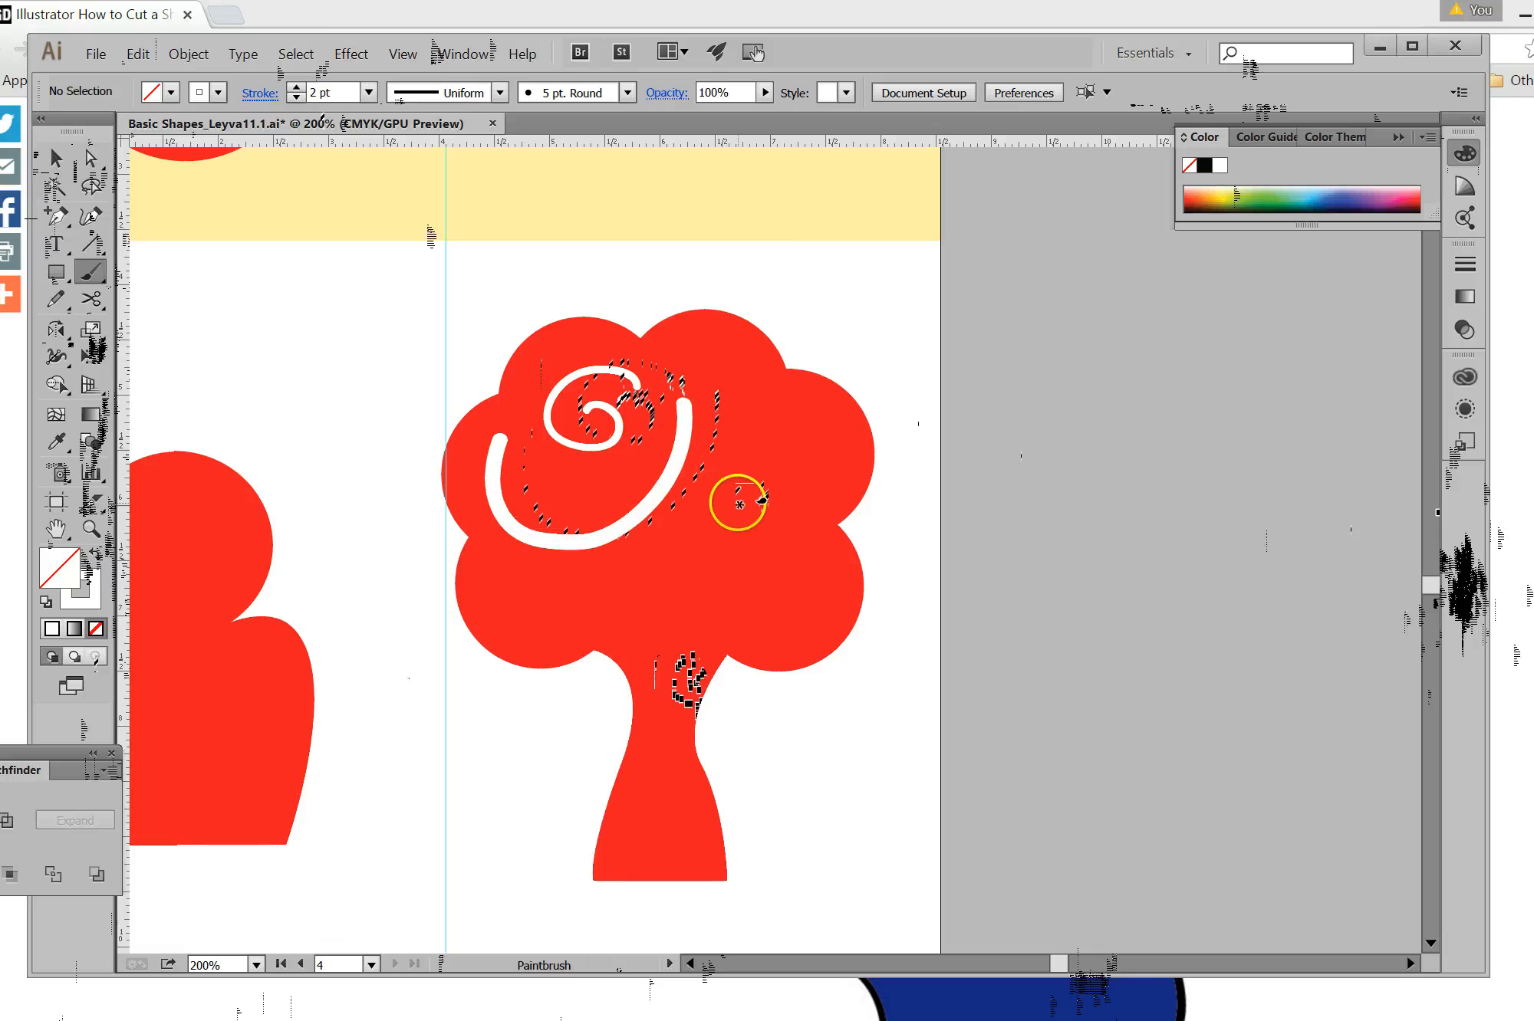
pyautogui.moveTo(738, 505)
pyautogui.mouseDown()
pyautogui.moveTo(690, 546)
pyautogui.moveTo(684, 578)
pyautogui.moveTo(701, 598)
pyautogui.moveTo(760, 605)
pyautogui.moveTo(768, 555)
pyautogui.moveTo(723, 561)
pyautogui.moveTo(785, 555)
pyautogui.moveTo(780, 463)
pyautogui.moveTo(695, 422)
pyautogui.mouseUp()
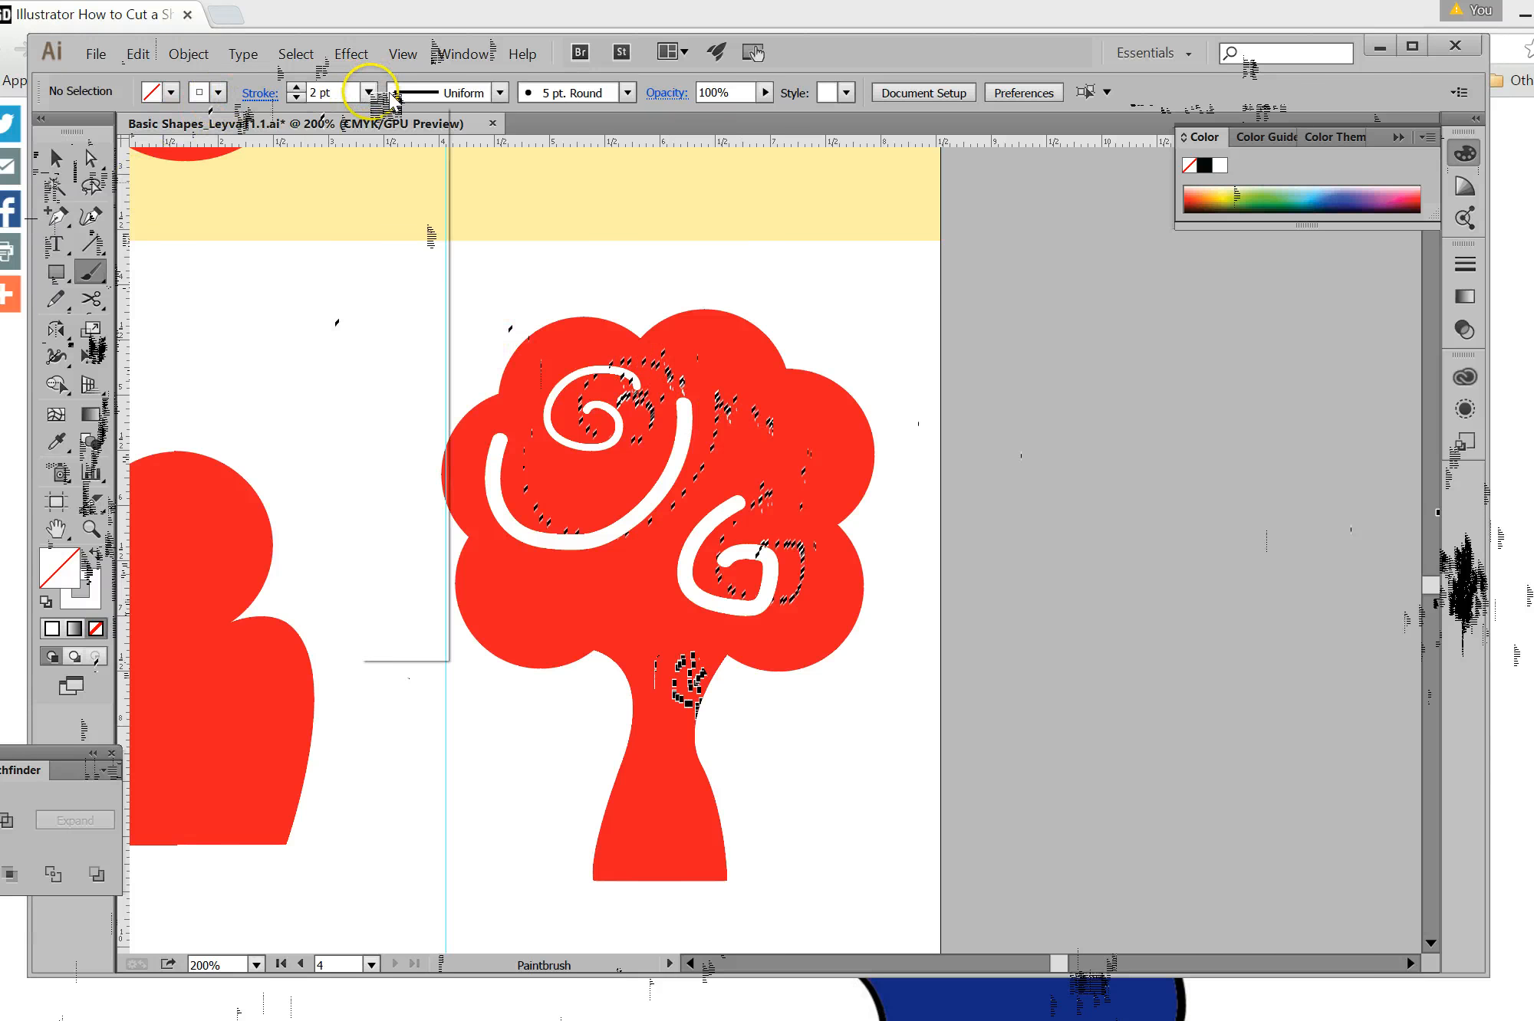
# At 0.75 pt stroke weight, paint a small spiral in the right lobe and a thin accent curve beside each of the two large swirls.
pyautogui.click(369, 92)
pyautogui.click(405, 168)
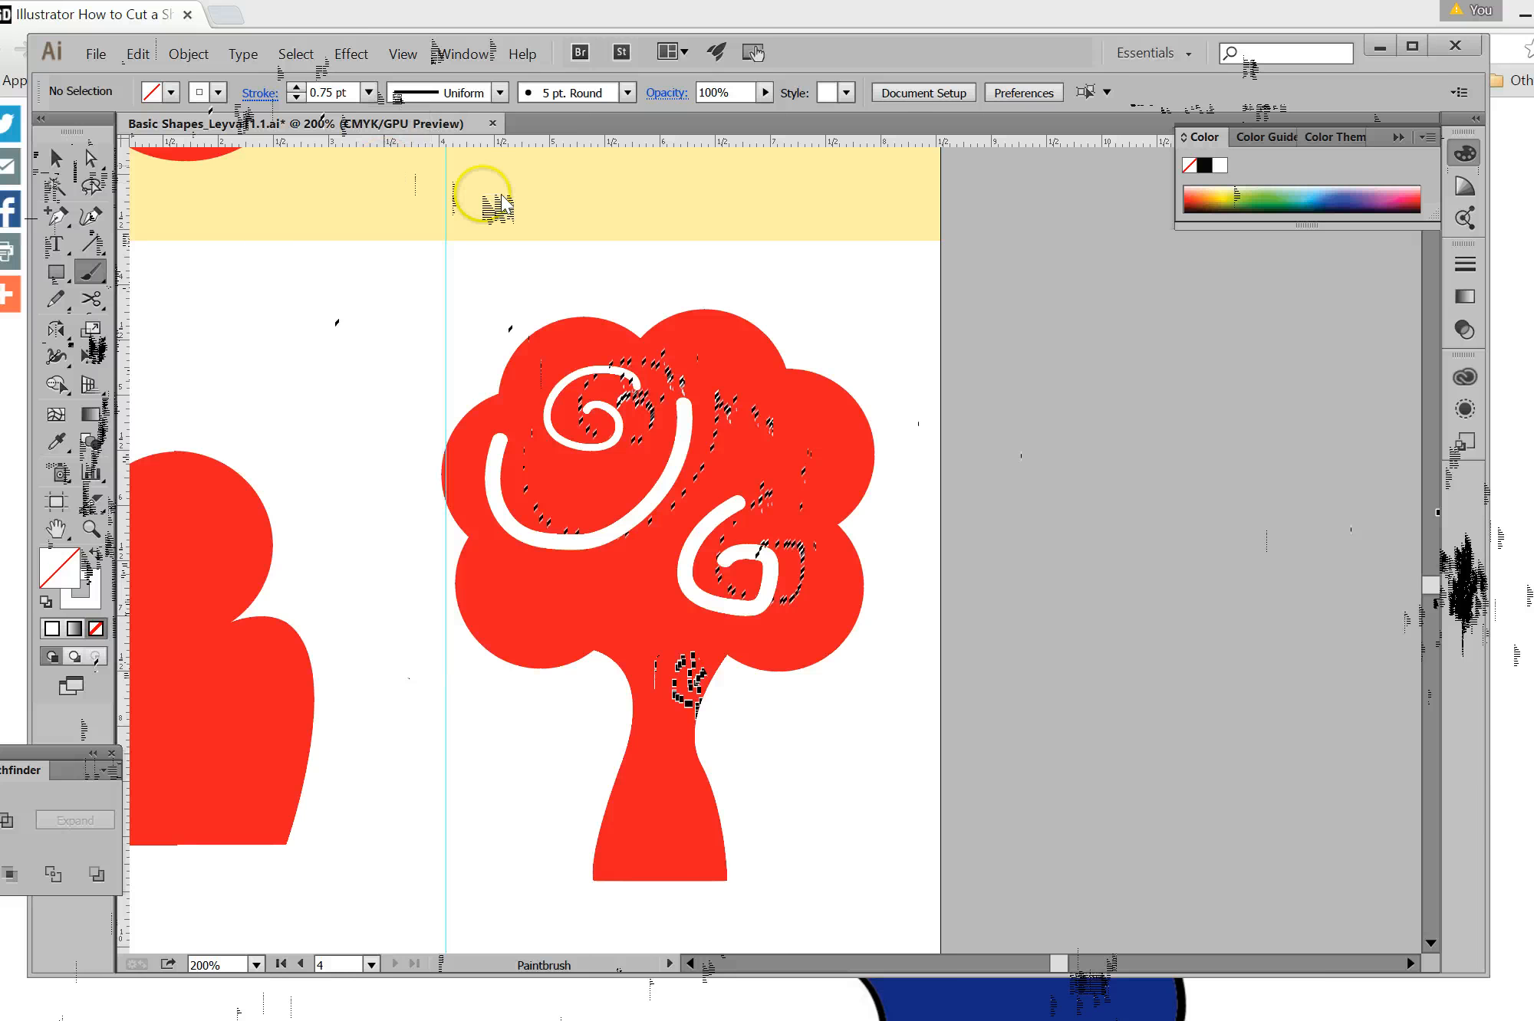
pyautogui.moveTo(796, 412)
pyautogui.mouseDown()
pyautogui.moveTo(832, 450)
pyautogui.moveTo(797, 484)
pyautogui.moveTo(781, 470)
pyautogui.moveTo(789, 447)
pyautogui.moveTo(804, 453)
pyautogui.mouseUp()
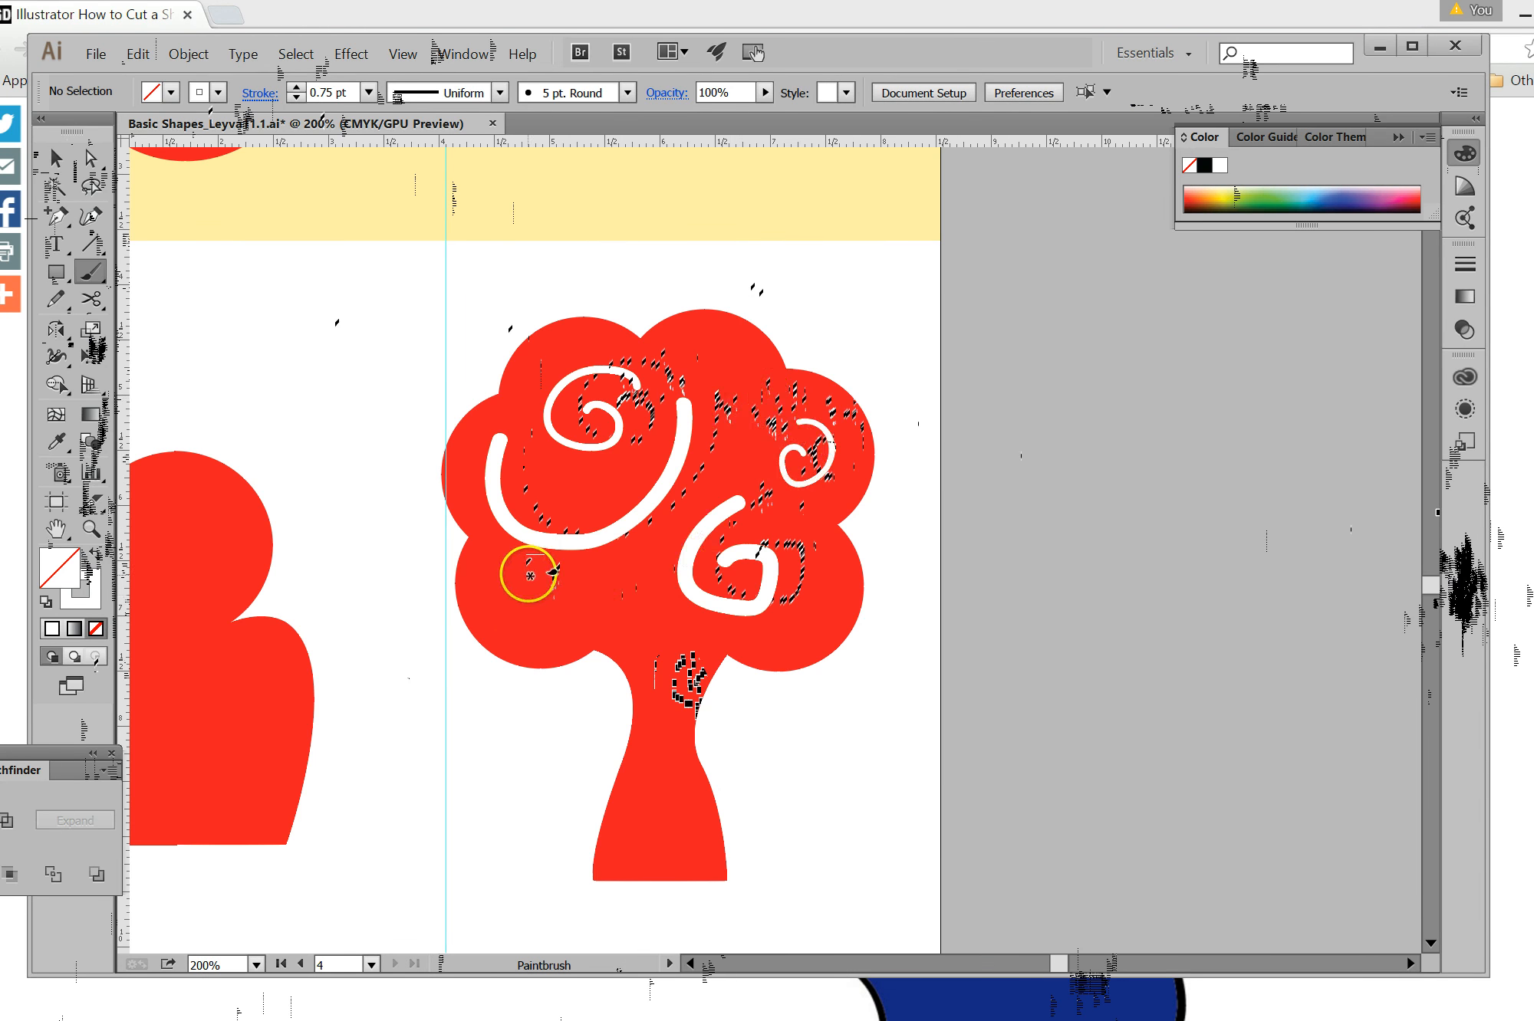
pyautogui.moveTo(522, 413)
pyautogui.mouseDown()
pyautogui.moveTo(545, 470)
pyautogui.moveTo(612, 502)
pyautogui.moveTo(638, 451)
pyautogui.mouseUp()
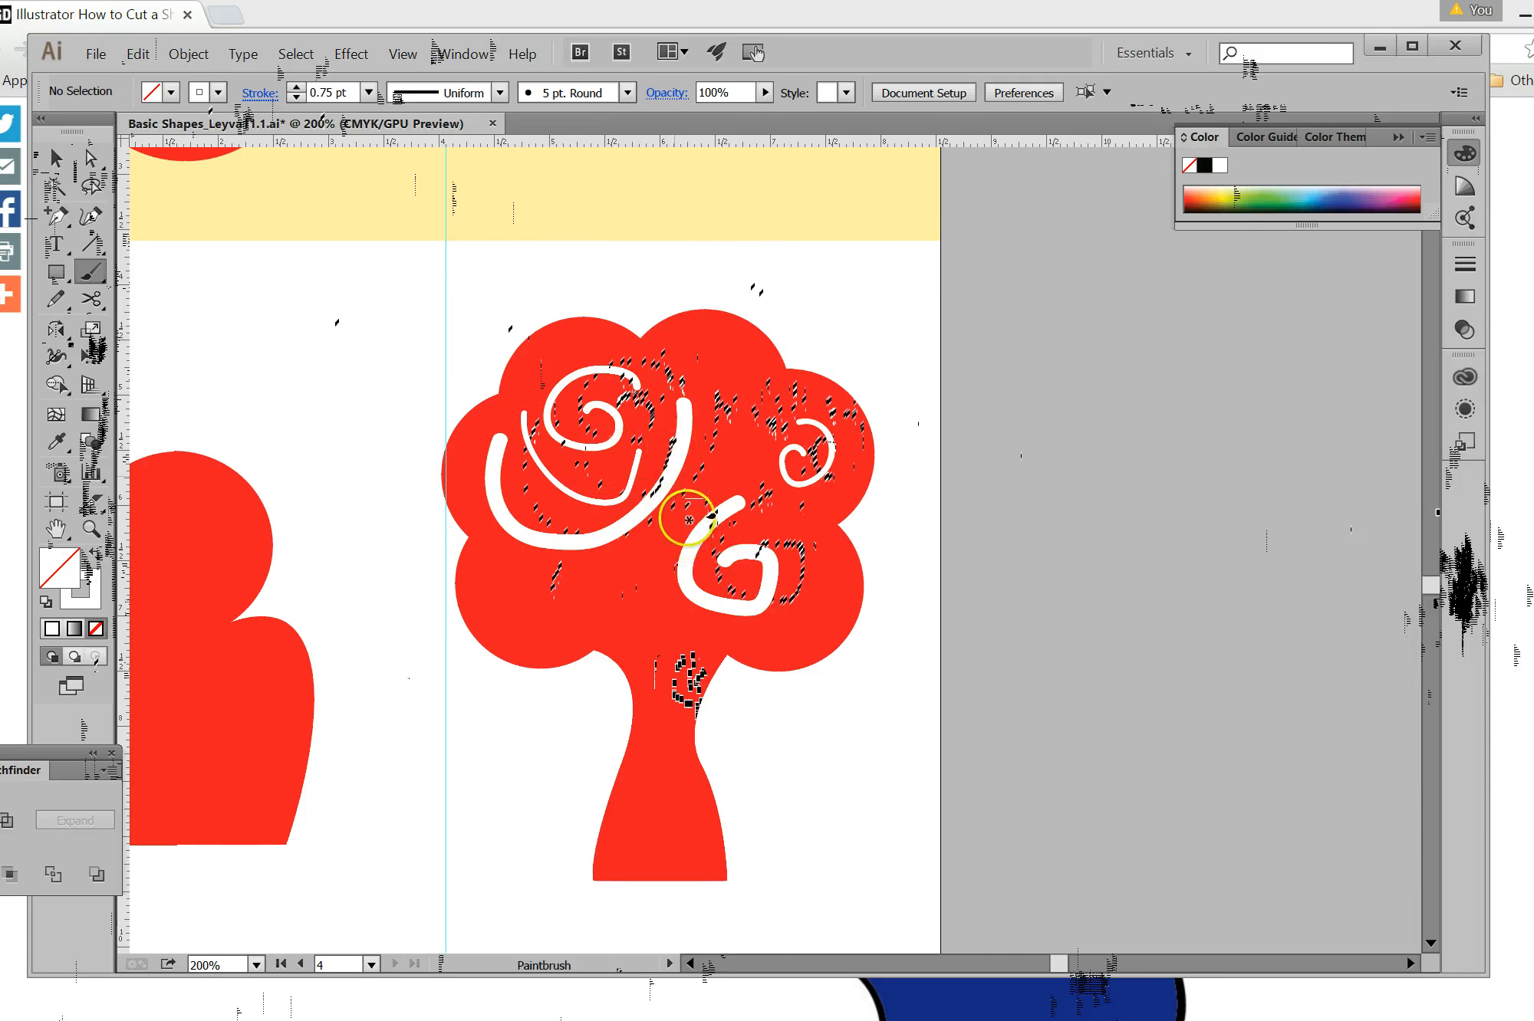
pyautogui.moveTo(686, 510)
pyautogui.mouseDown()
pyautogui.moveTo(639, 608)
pyautogui.moveTo(702, 627)
pyautogui.mouseUp()
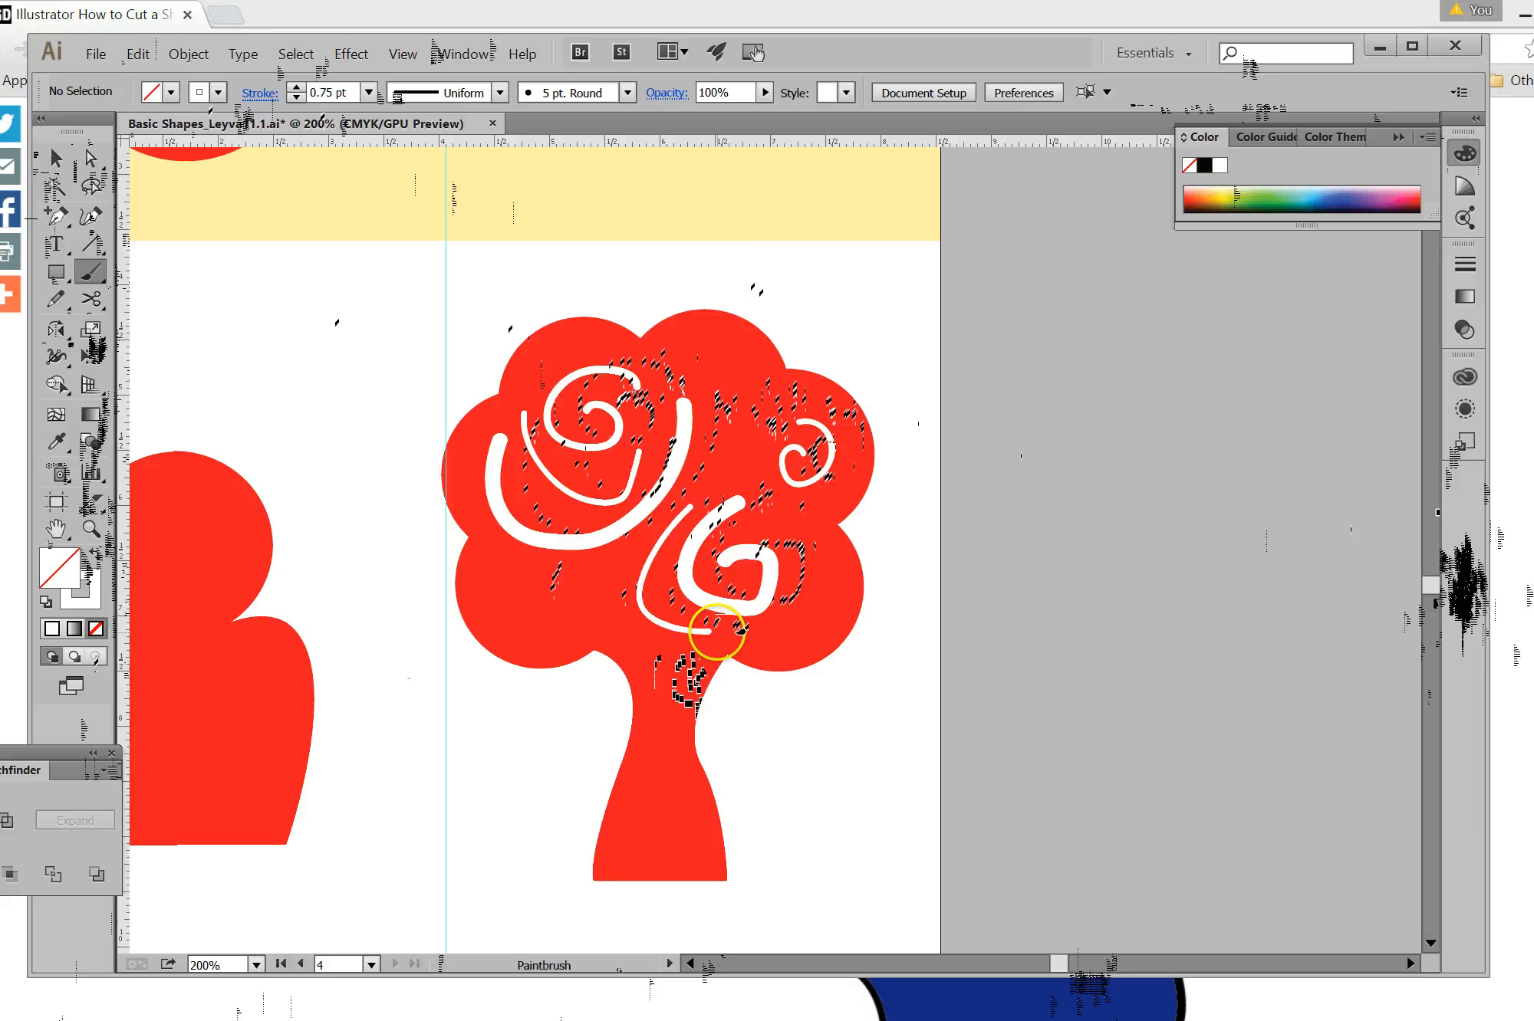
pyautogui.moveTo(729, 337)
pyautogui.mouseDown()
pyautogui.moveTo(736, 383)
pyautogui.moveTo(707, 387)
pyautogui.moveTo(728, 355)
pyautogui.mouseUp()
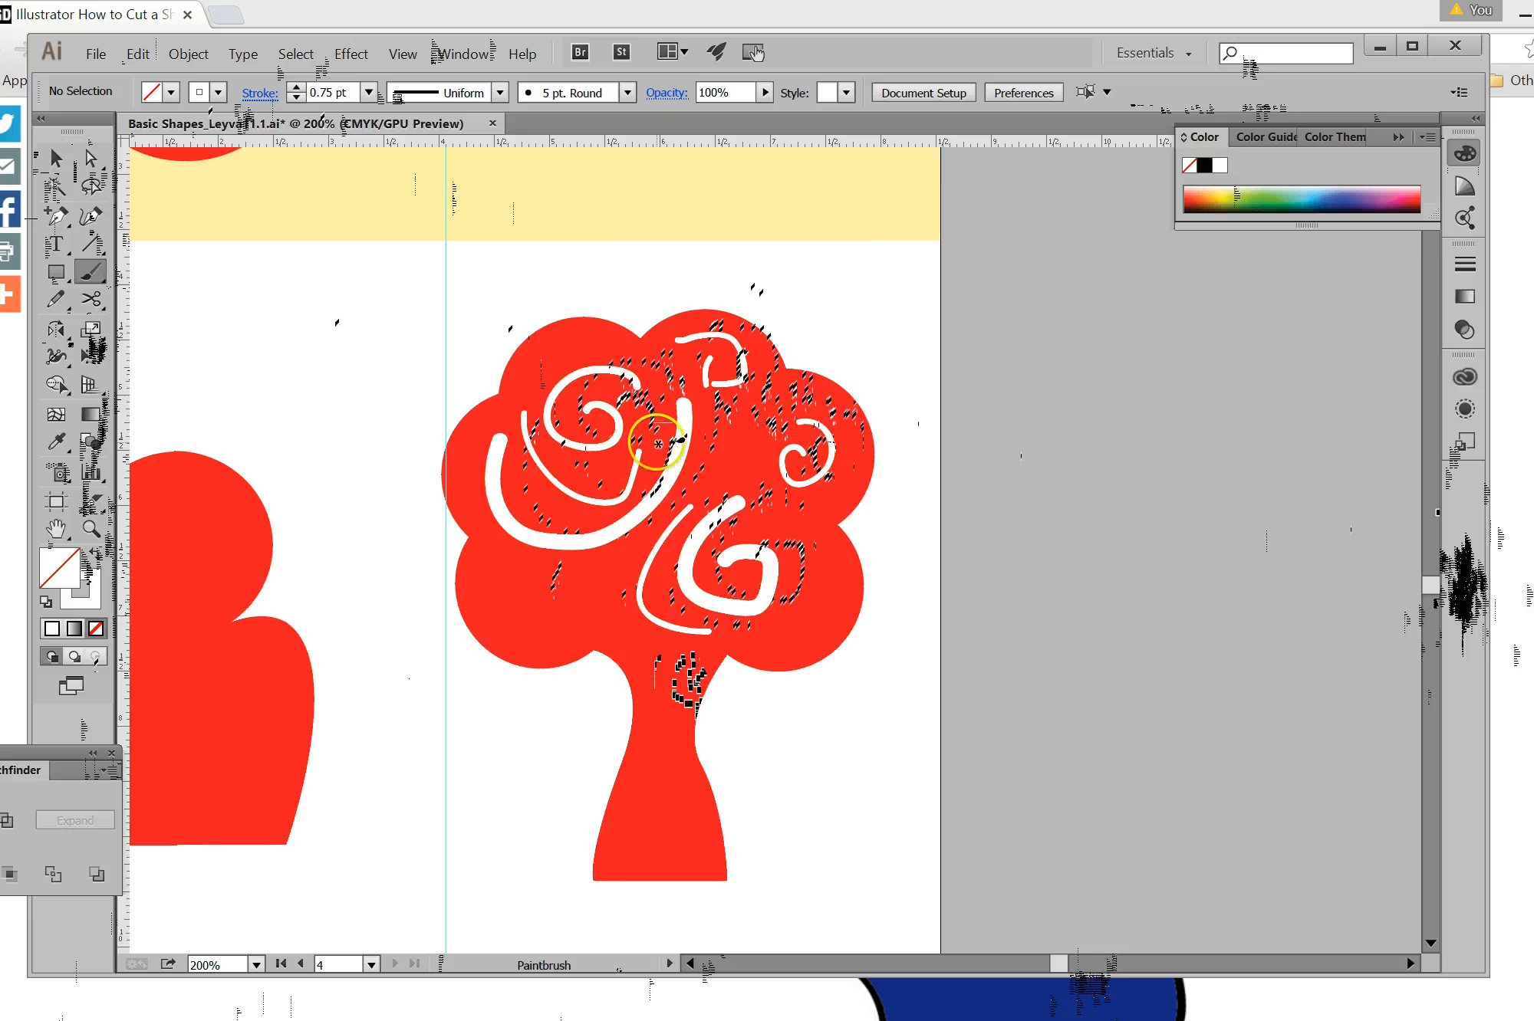
pyautogui.press('ctrl')
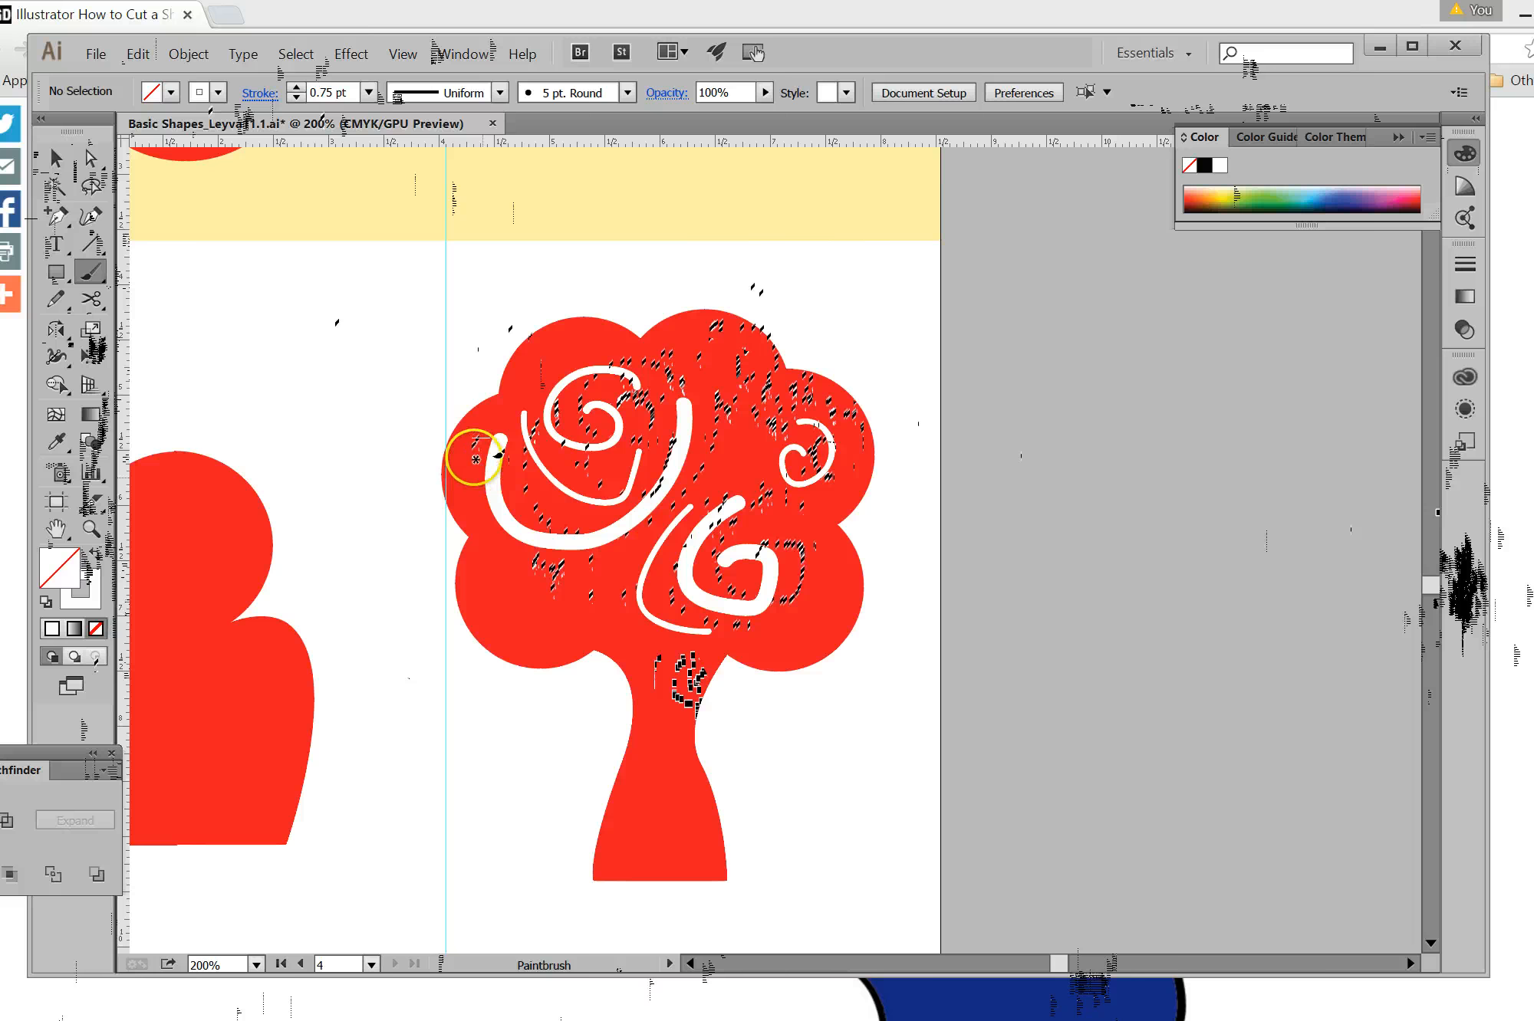
# Paint a white spiral with a 2 pt stroke in the tree crown's lower-left lobe.
pyautogui.click(371, 92)
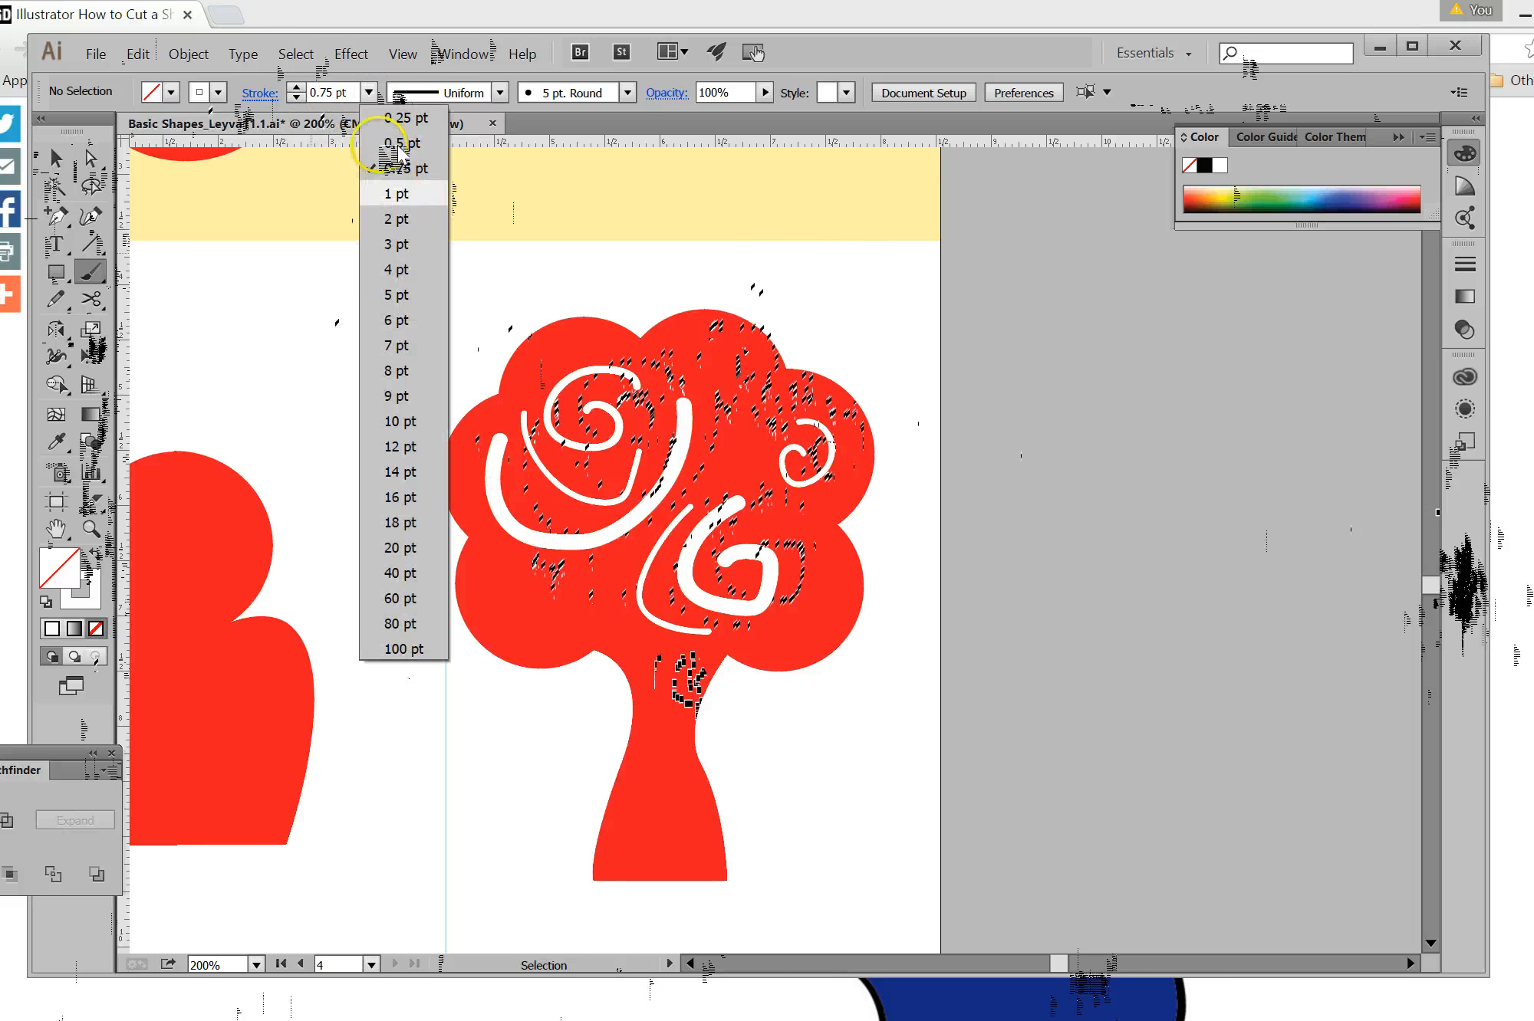
pyautogui.click(423, 220)
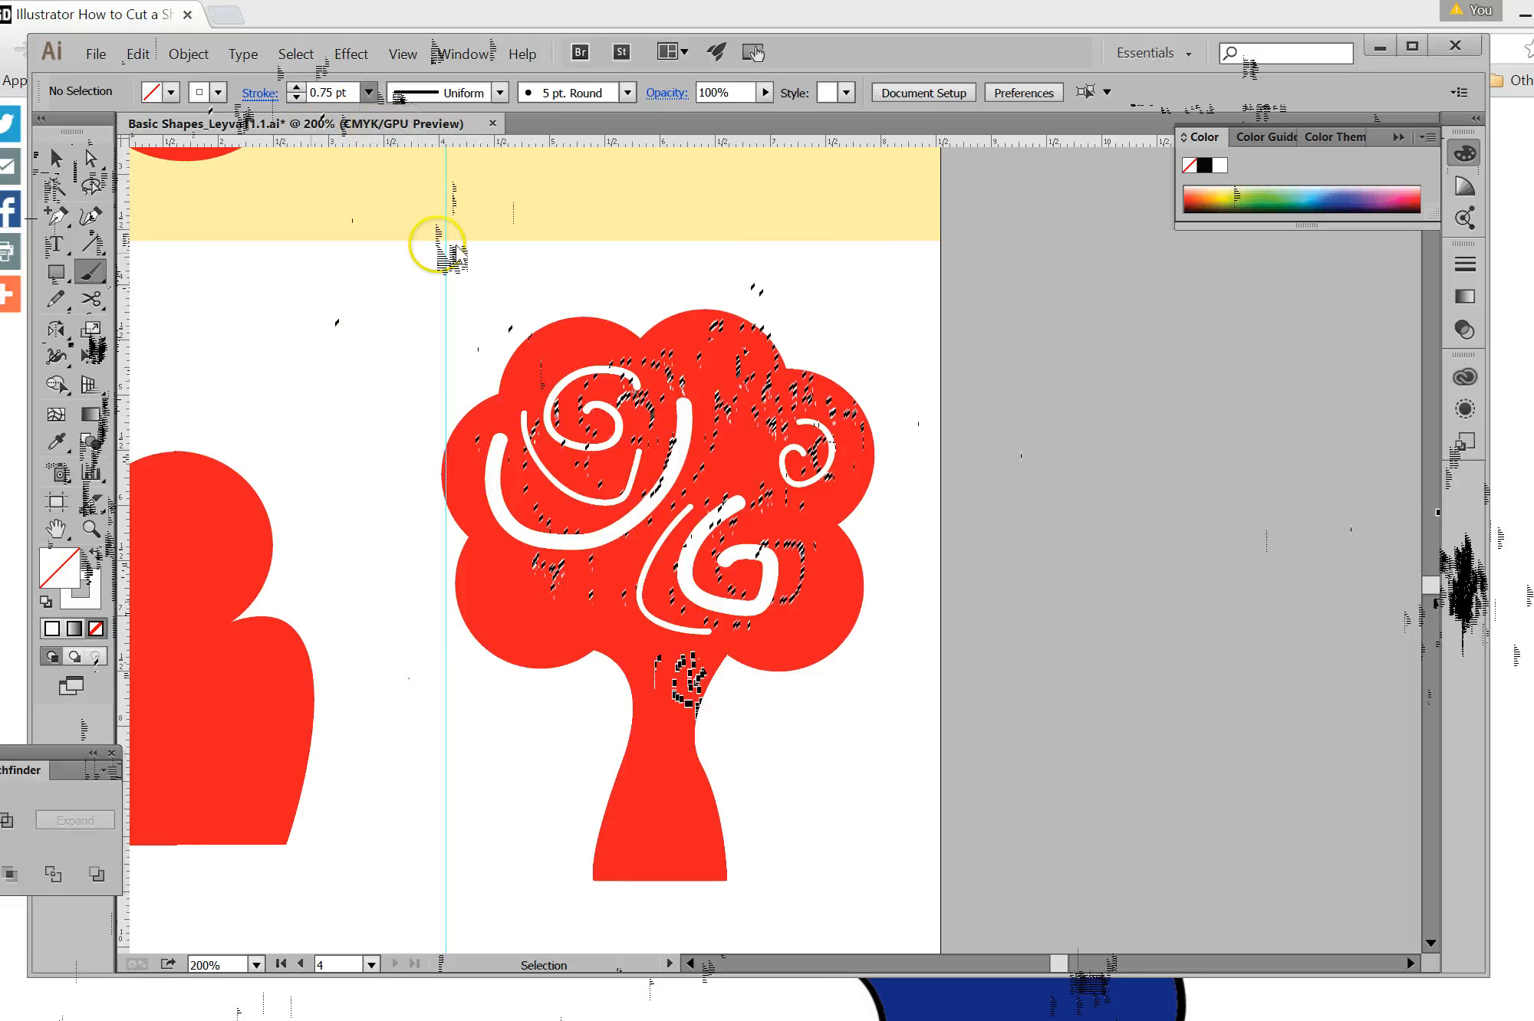
pyautogui.moveTo(520, 636)
pyautogui.mouseDown()
pyautogui.moveTo(564, 635)
pyautogui.moveTo(592, 591)
pyautogui.moveTo(553, 595)
pyautogui.mouseUp()
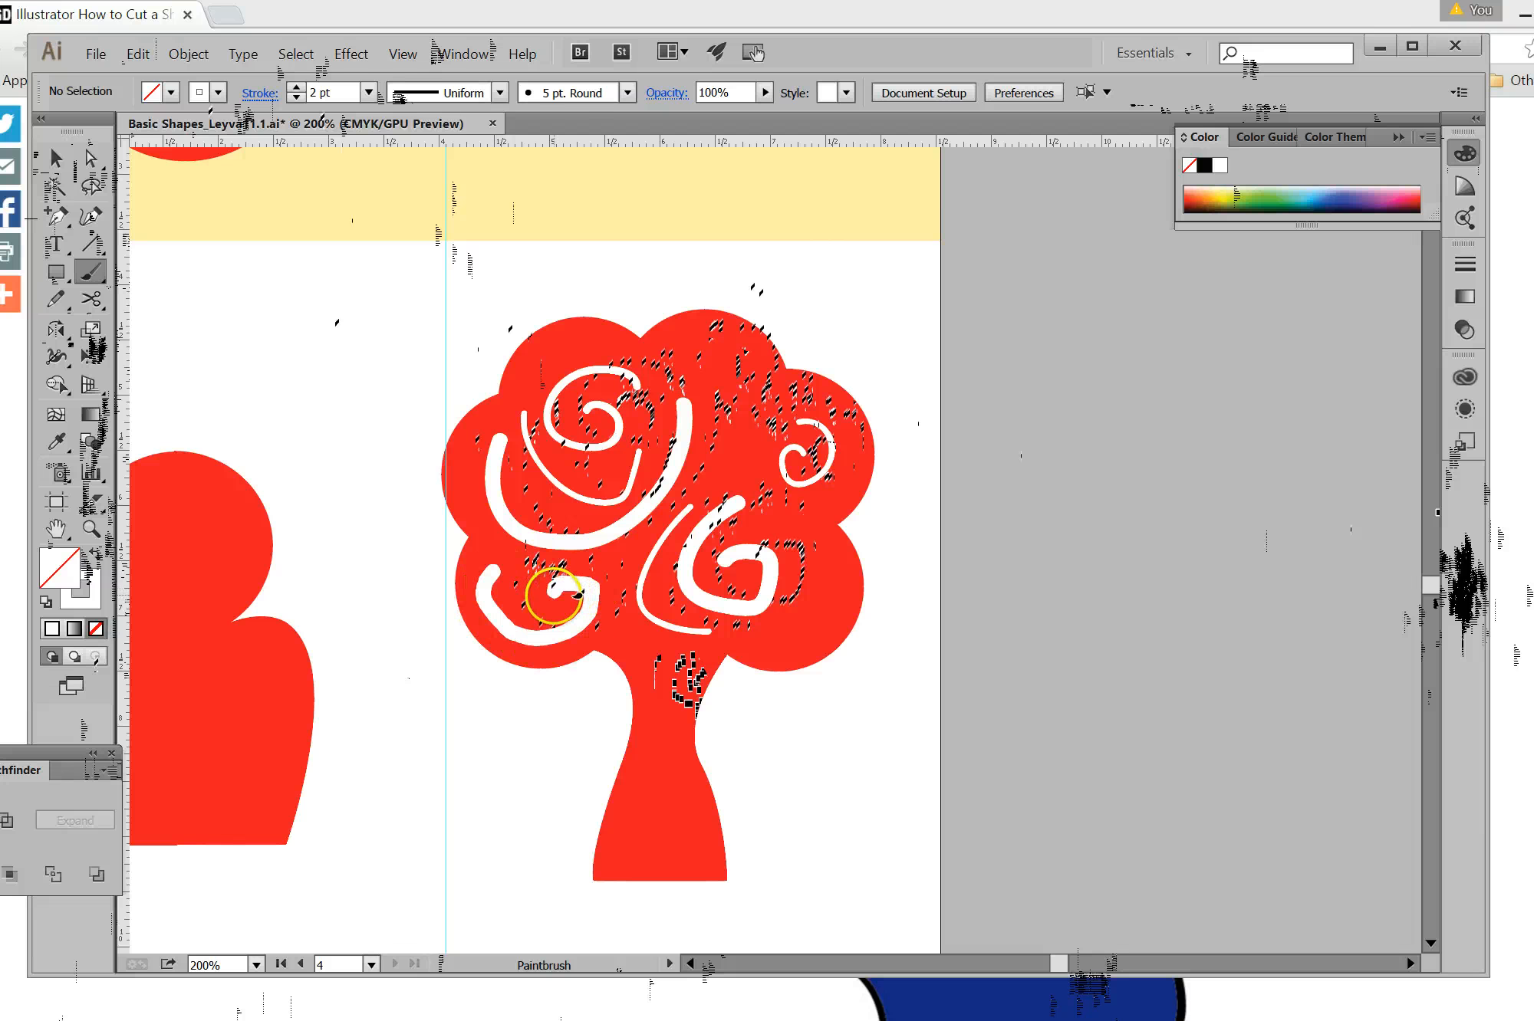
# Set the stroke weight to 1 pt, paint a spiral in the top-right lobe and add accent curves around the crown's swirls.
pyautogui.click(372, 92)
pyautogui.click(401, 181)
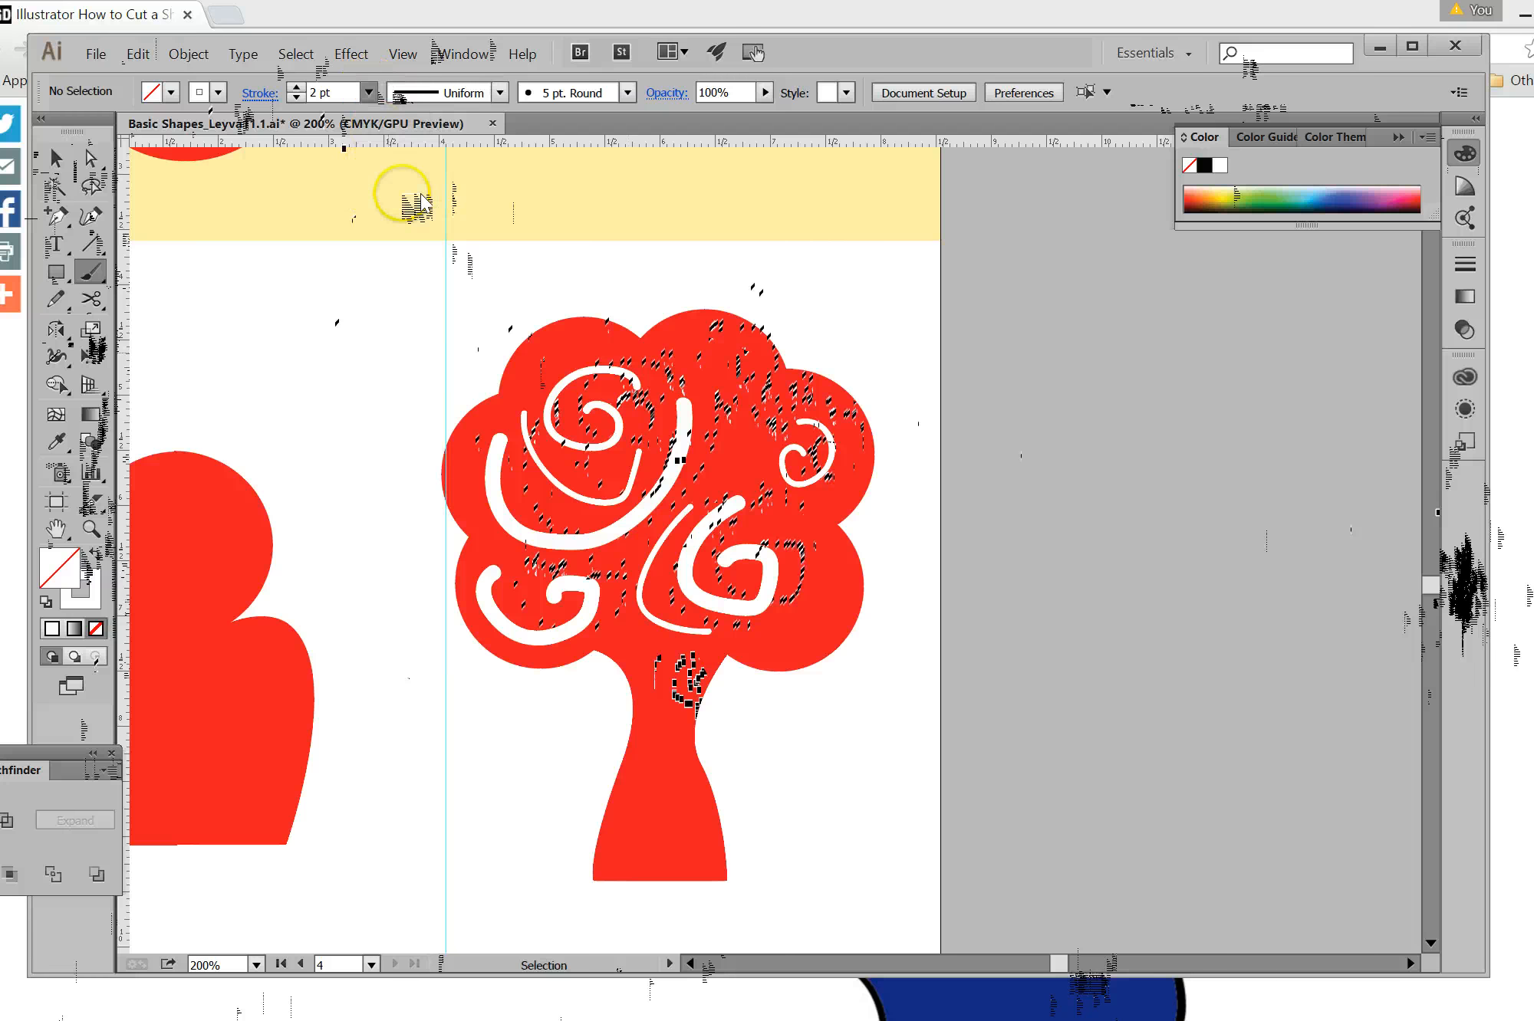
pyautogui.moveTo(683, 356)
pyautogui.mouseDown()
pyautogui.moveTo(719, 342)
pyautogui.moveTo(746, 404)
pyautogui.moveTo(711, 401)
pyautogui.moveTo(715, 359)
pyautogui.moveTo(720, 382)
pyautogui.mouseUp()
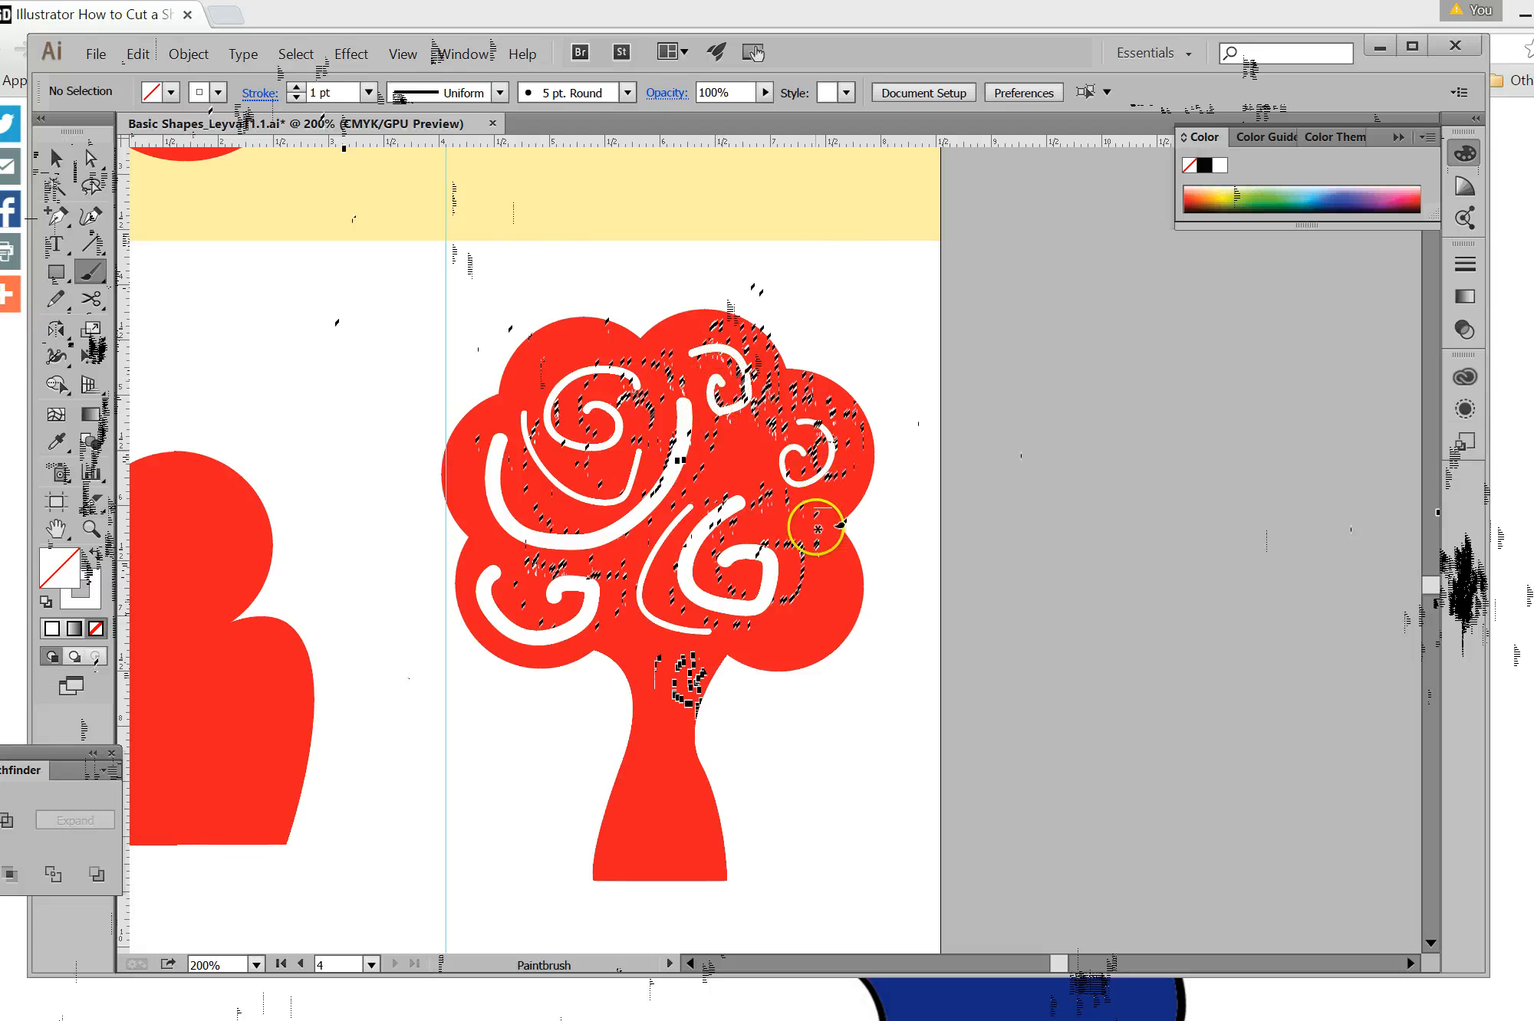
pyautogui.moveTo(813, 527)
pyautogui.mouseDown()
pyautogui.moveTo(808, 610)
pyautogui.moveTo(761, 629)
pyautogui.mouseUp()
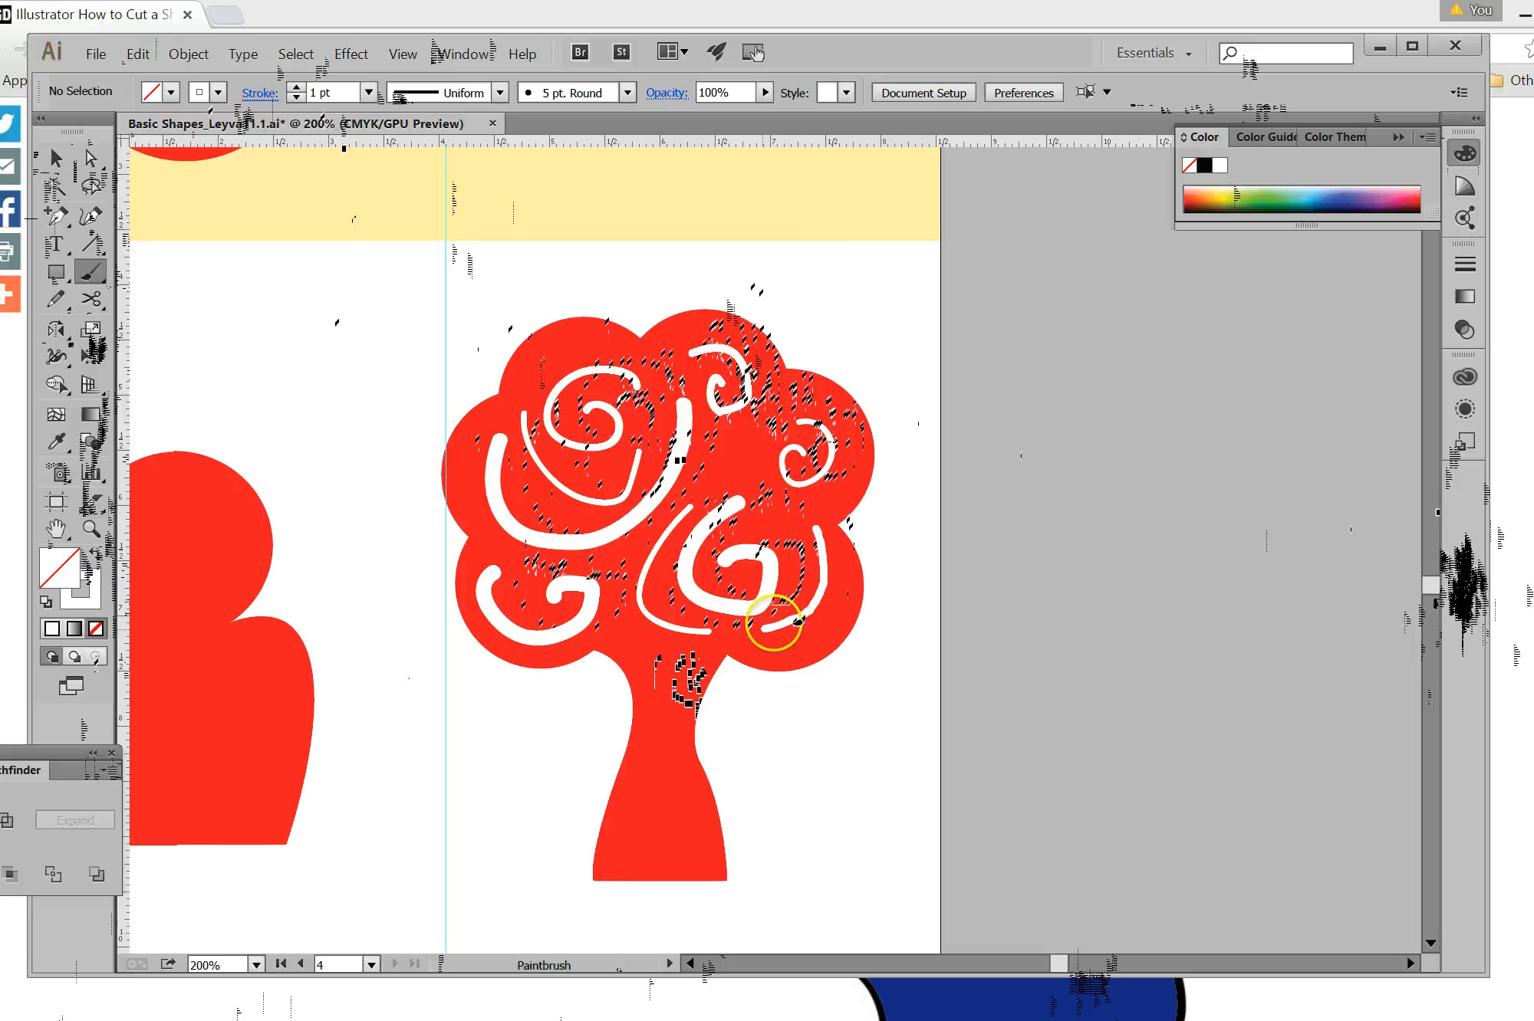
pyautogui.moveTo(713, 467)
pyautogui.mouseDown()
pyautogui.moveTo(772, 410)
pyautogui.moveTo(767, 359)
pyautogui.mouseUp()
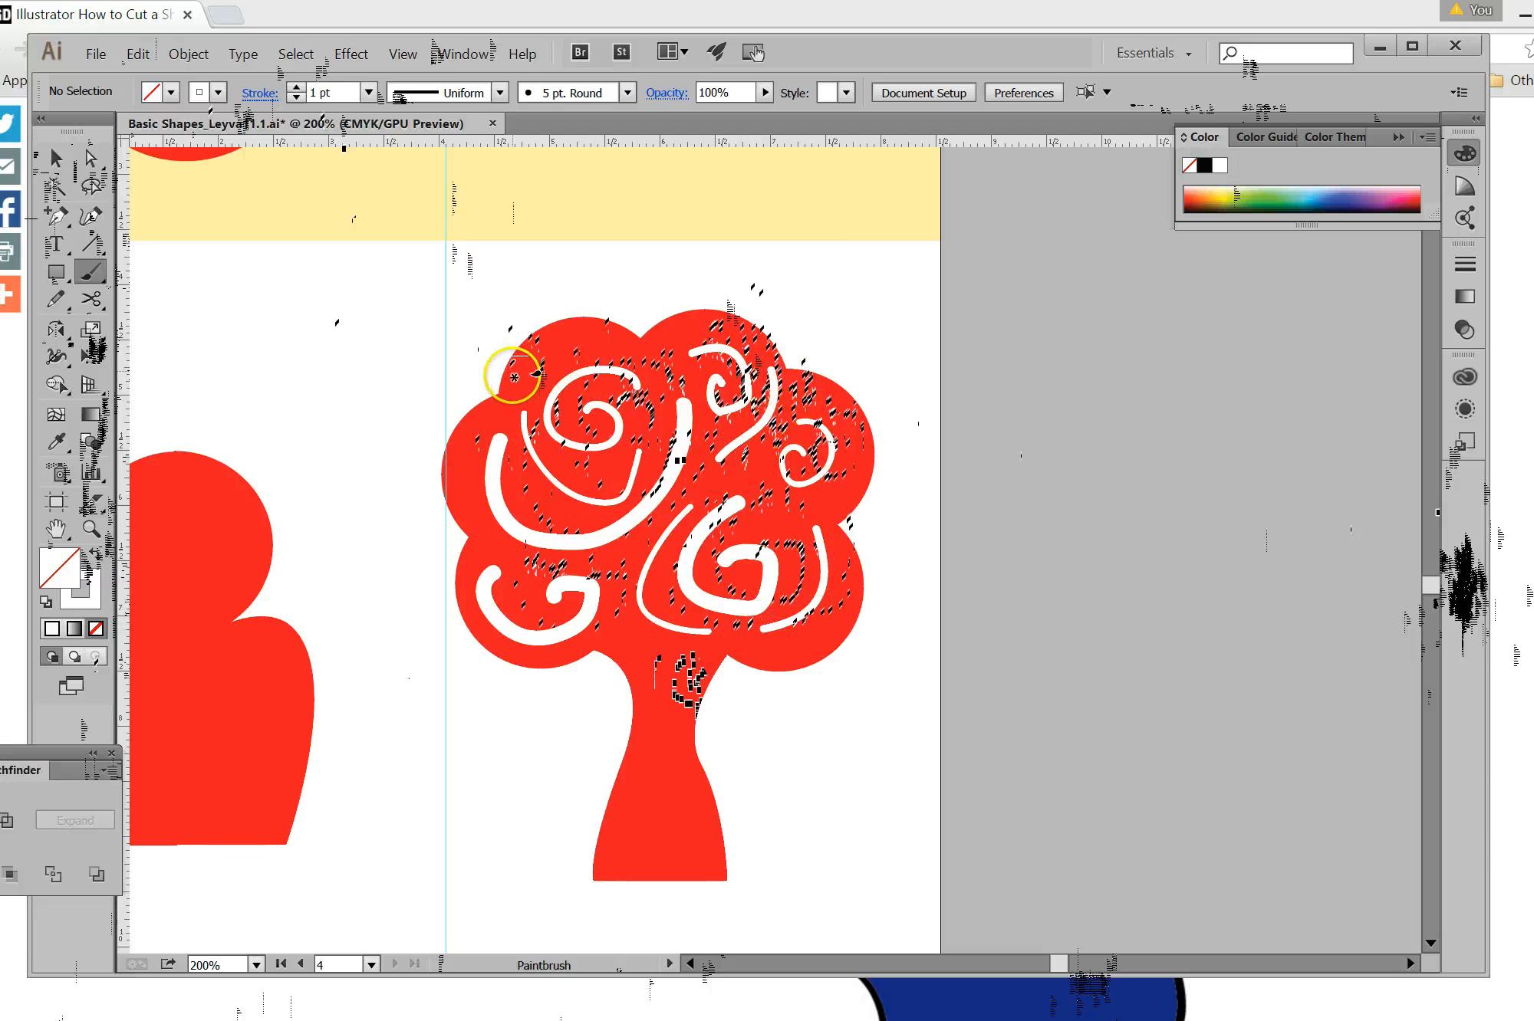
pyautogui.moveTo(526, 379); pyautogui.dragTo(577, 344)
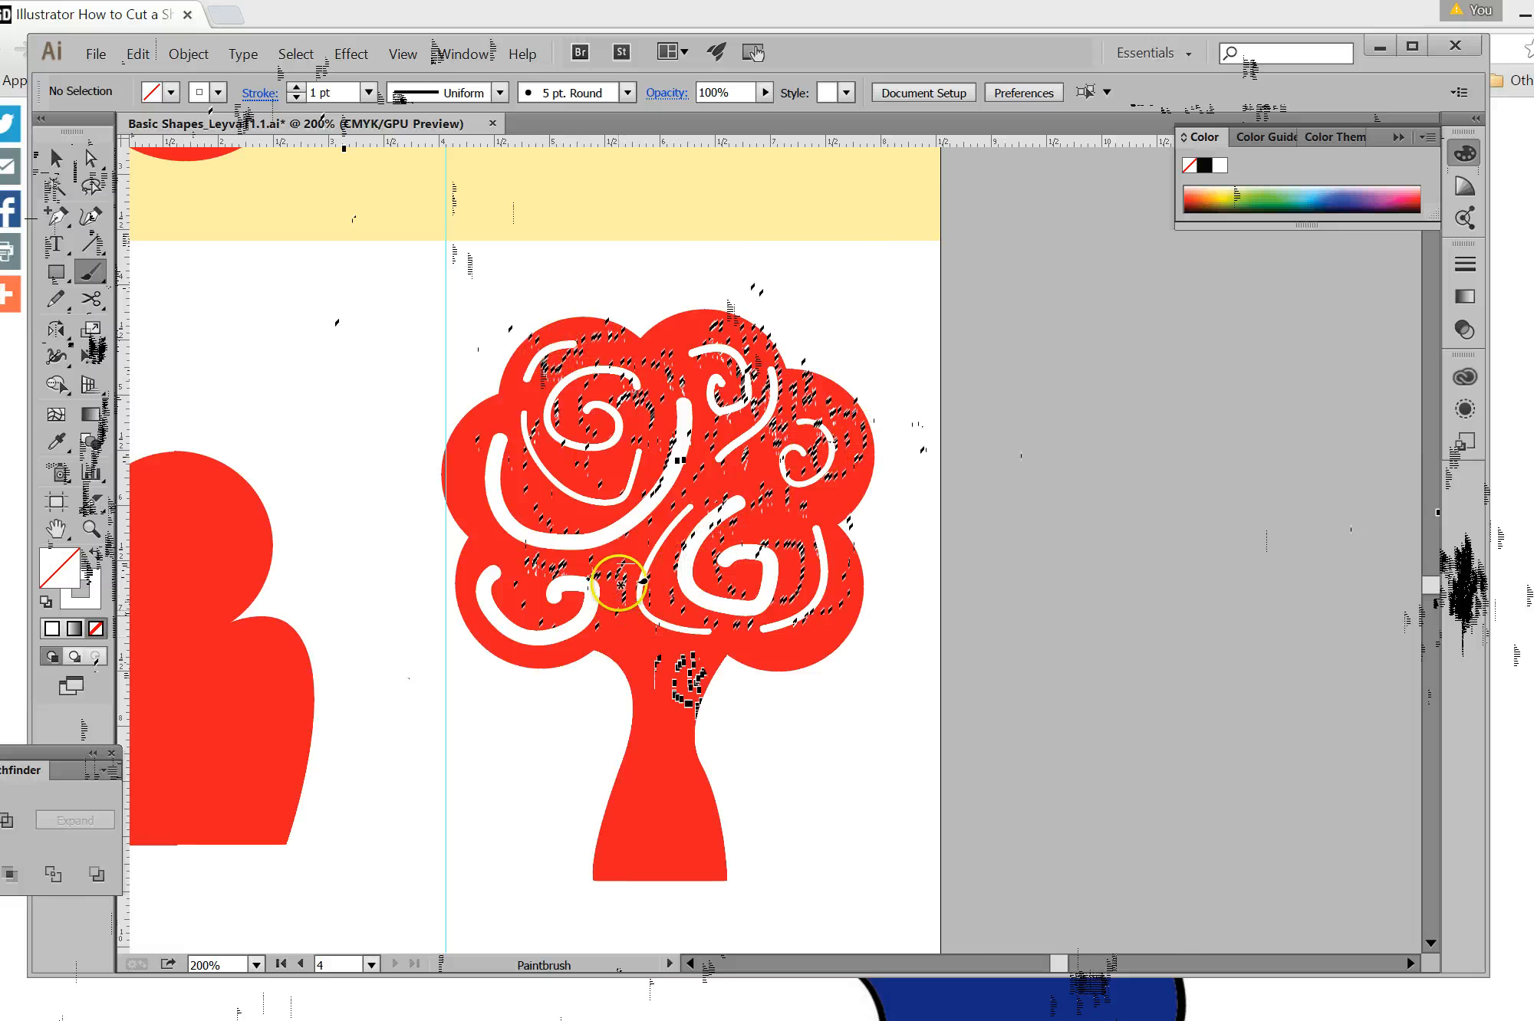
pyautogui.moveTo(644, 574)
pyautogui.mouseDown()
pyautogui.moveTo(618, 589)
pyautogui.moveTo(621, 637)
pyautogui.moveTo(667, 651)
pyautogui.mouseUp()
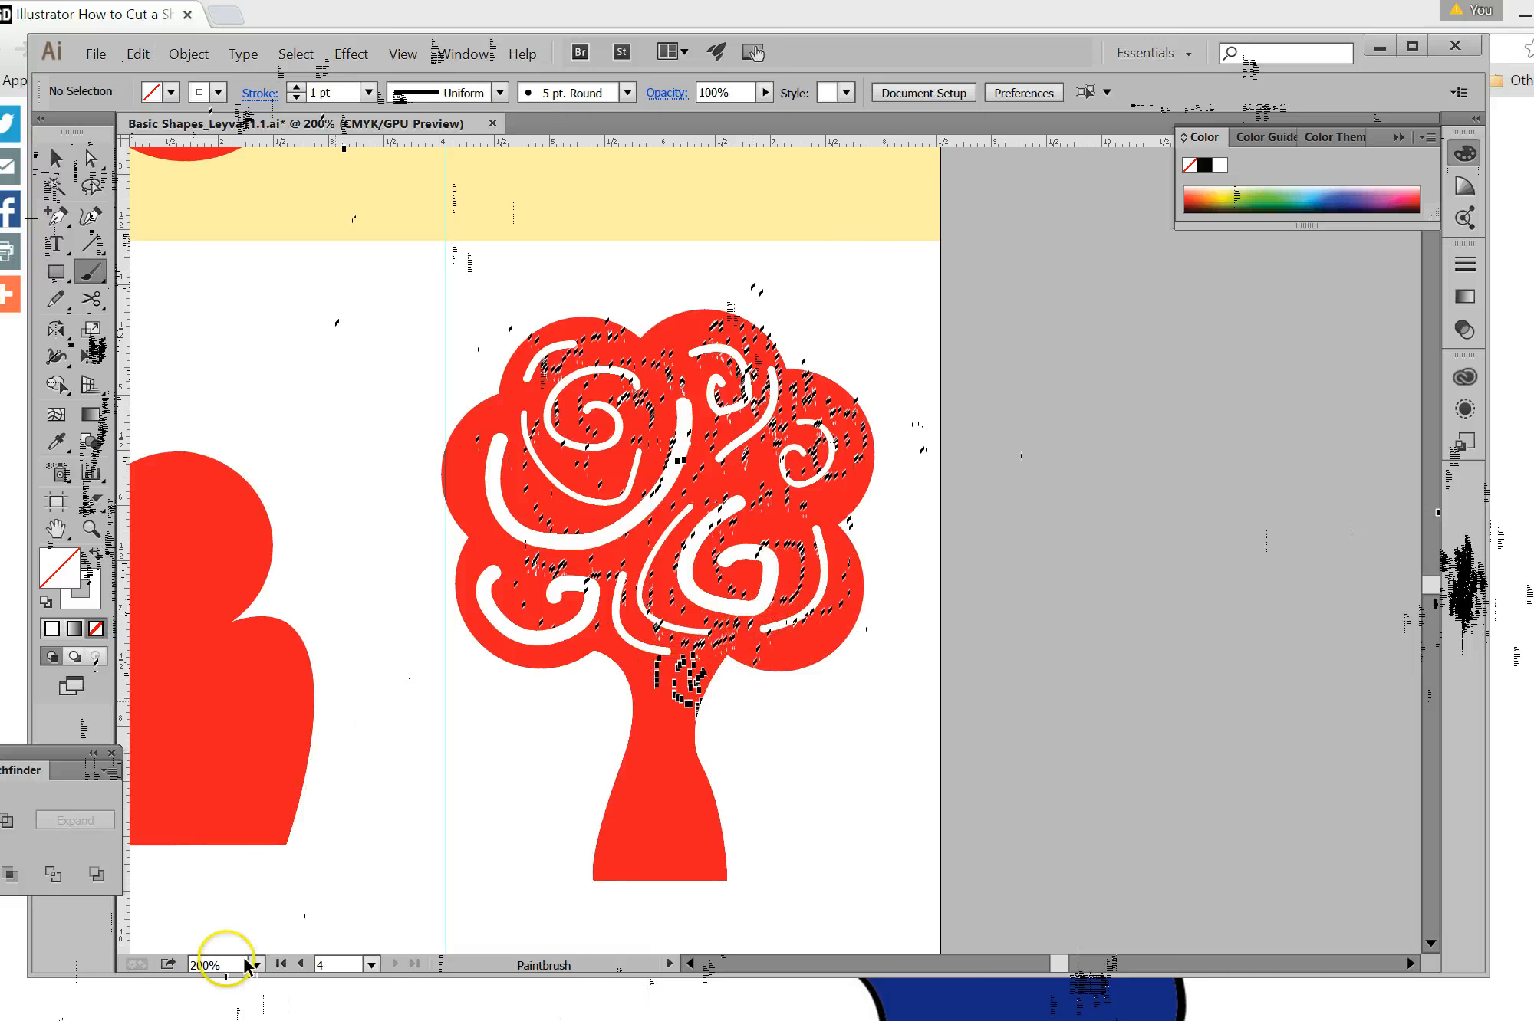
# Select all the white swirls on the tree, leaving out the red tree shape, and apply Expand to them.
pyautogui.scroll(1, 206, 164)
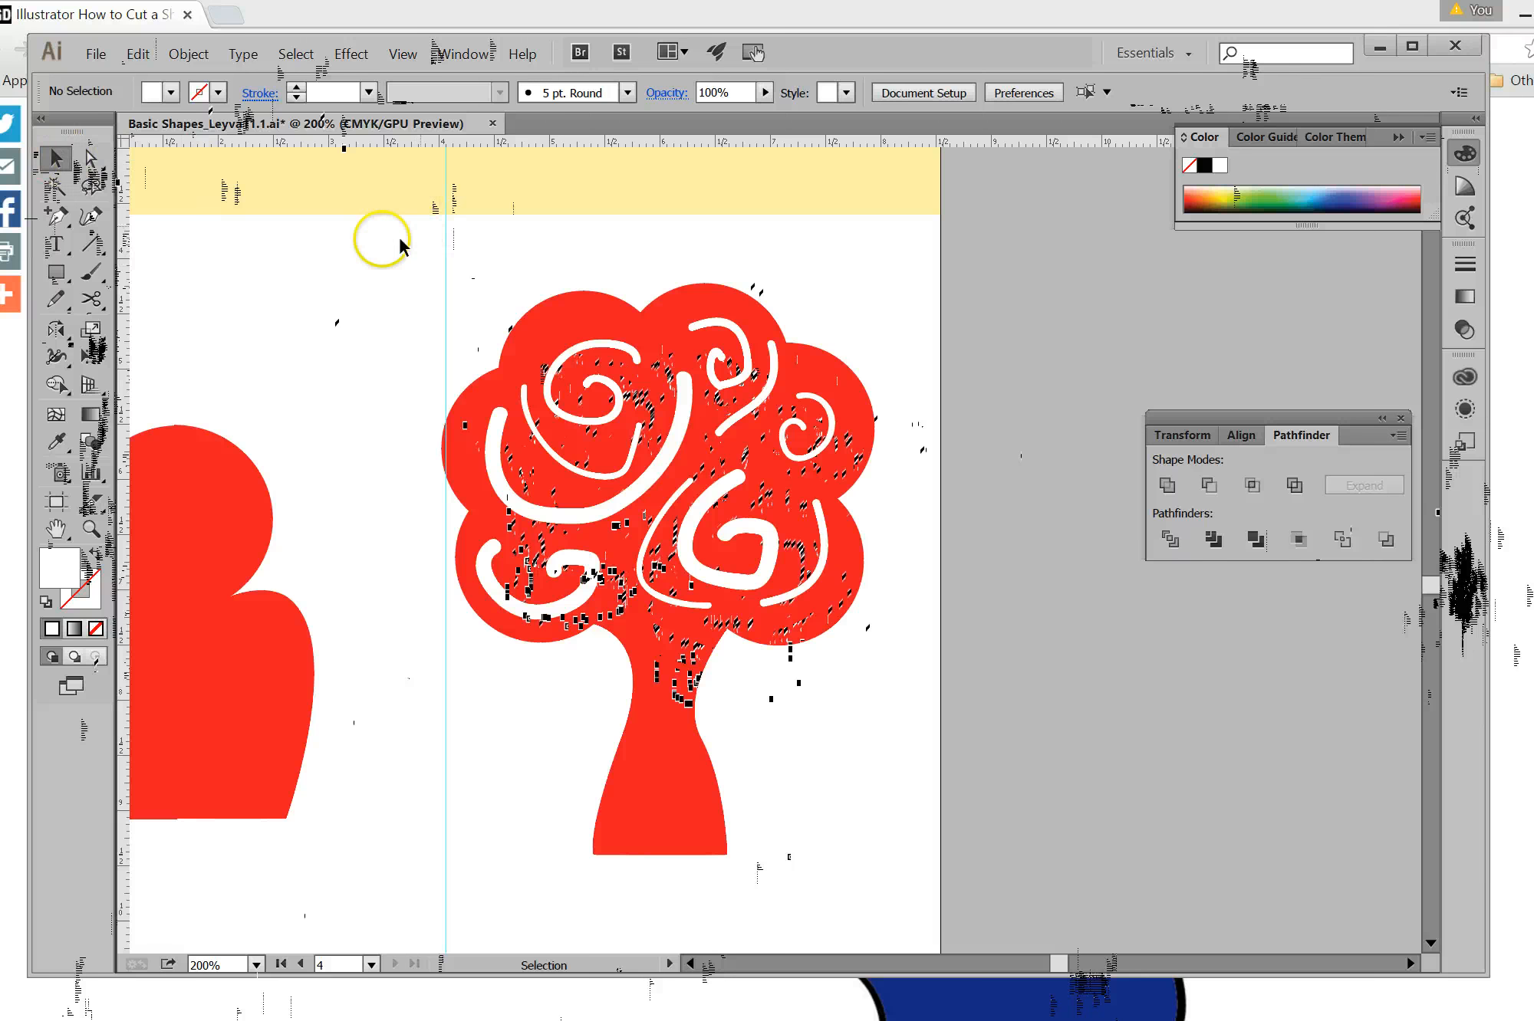
pyautogui.moveTo(496, 262); pyautogui.dragTo(901, 875)
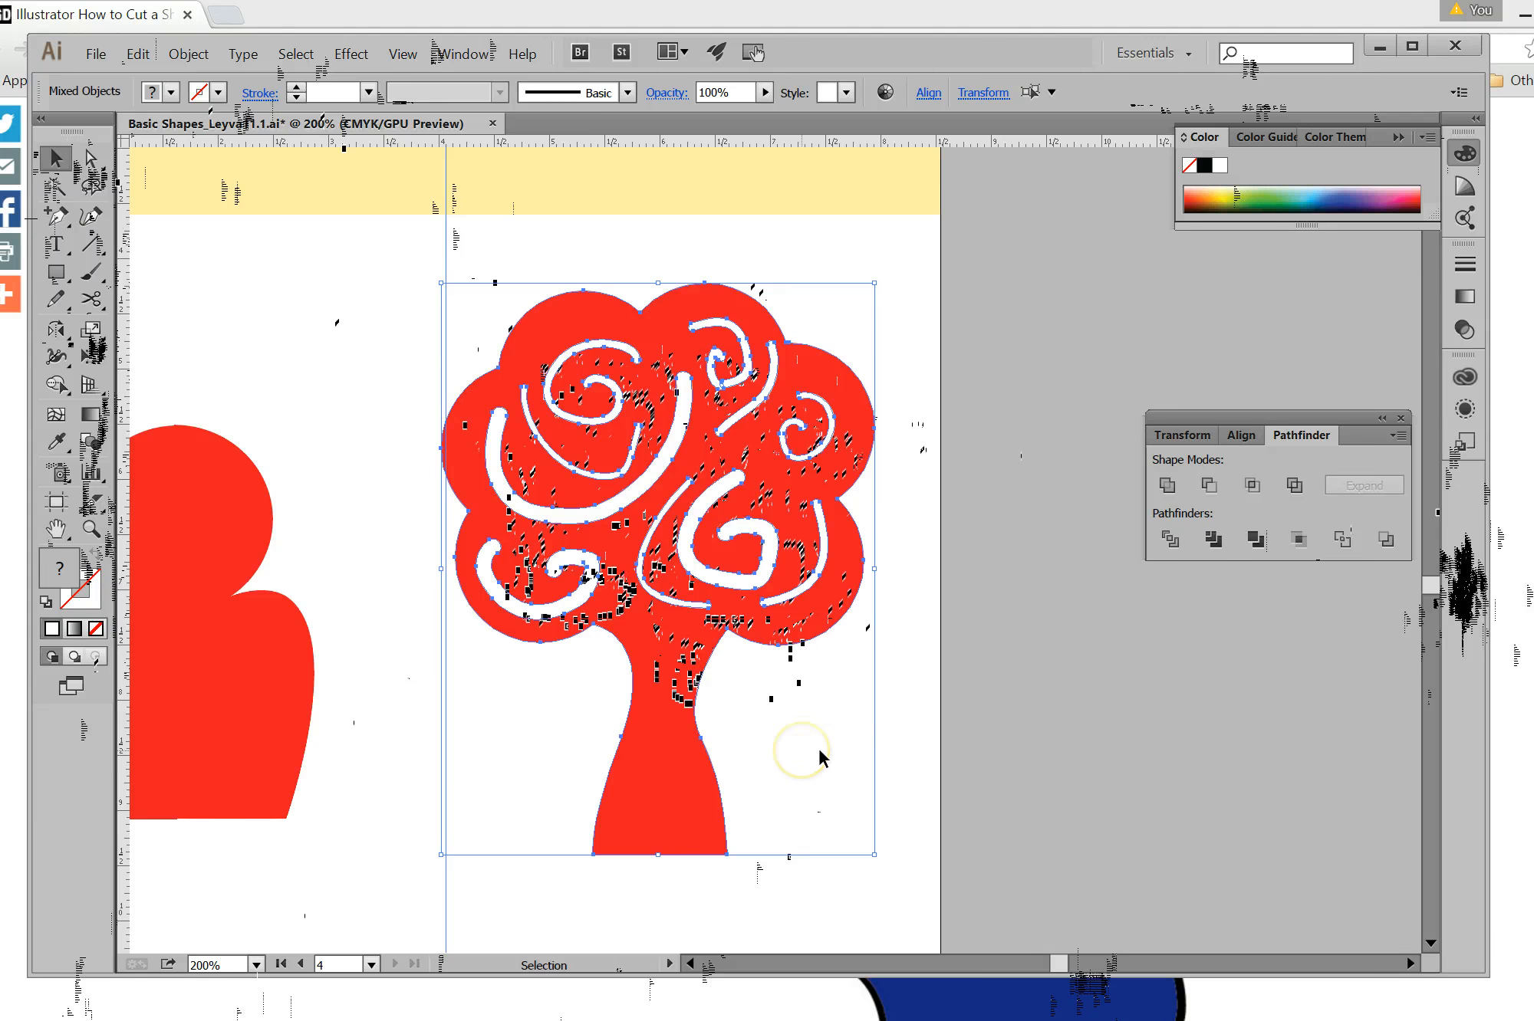
pyautogui.keyDown('shift'); pyautogui.click(674, 777); pyautogui.keyUp('shift')
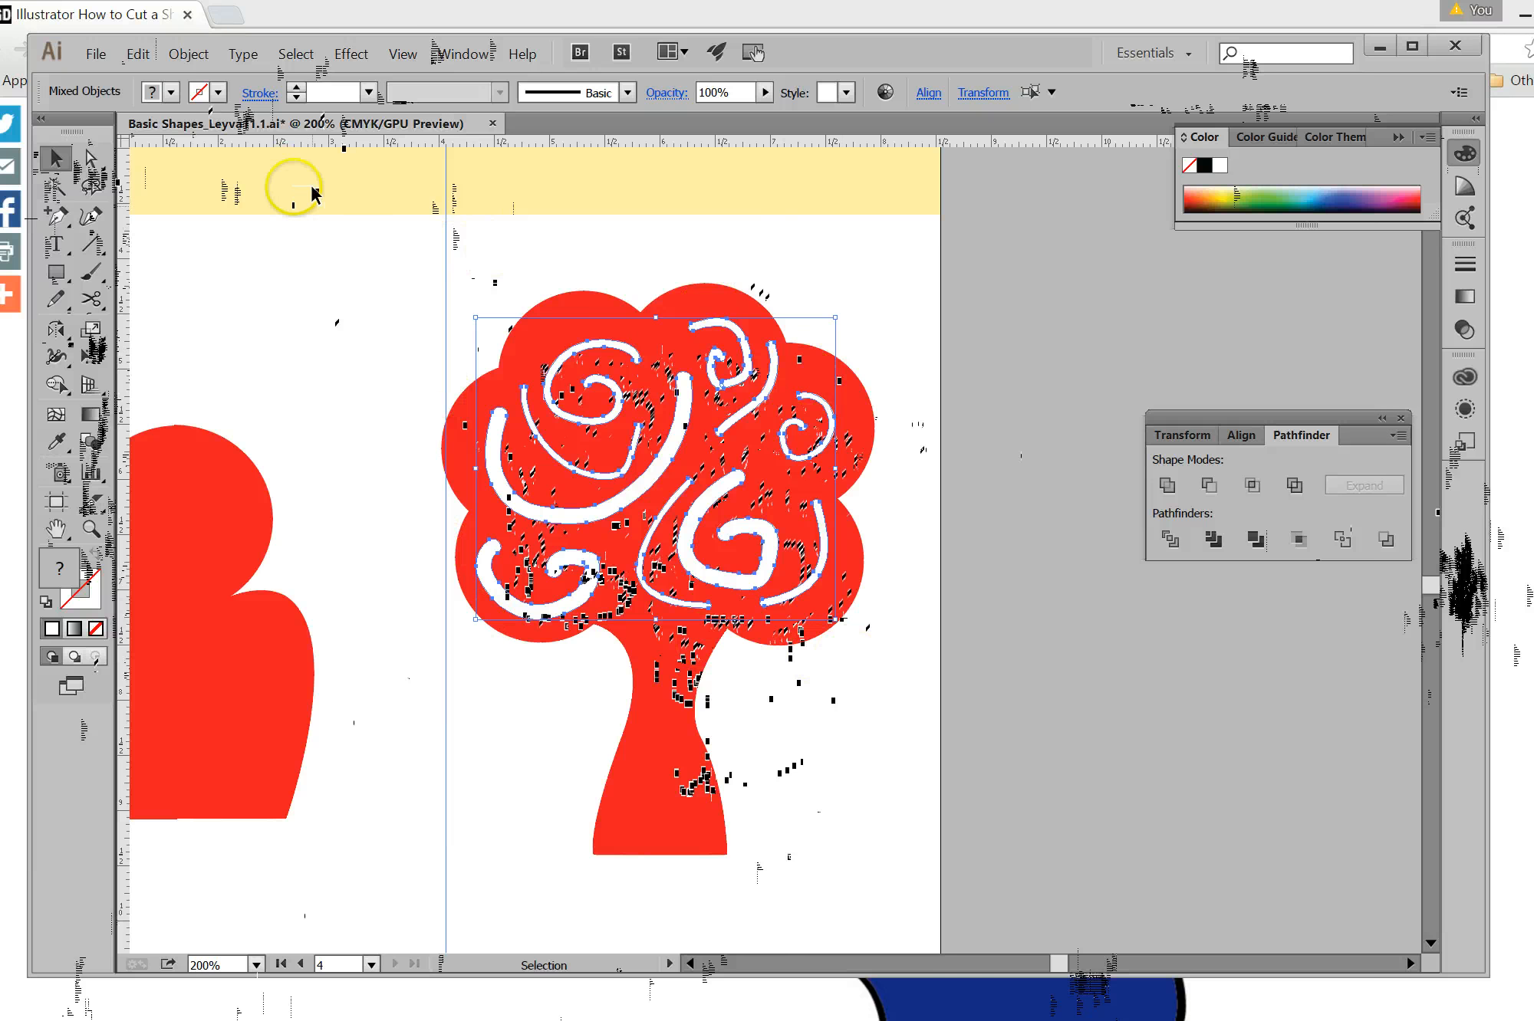
pyautogui.click(214, 55)
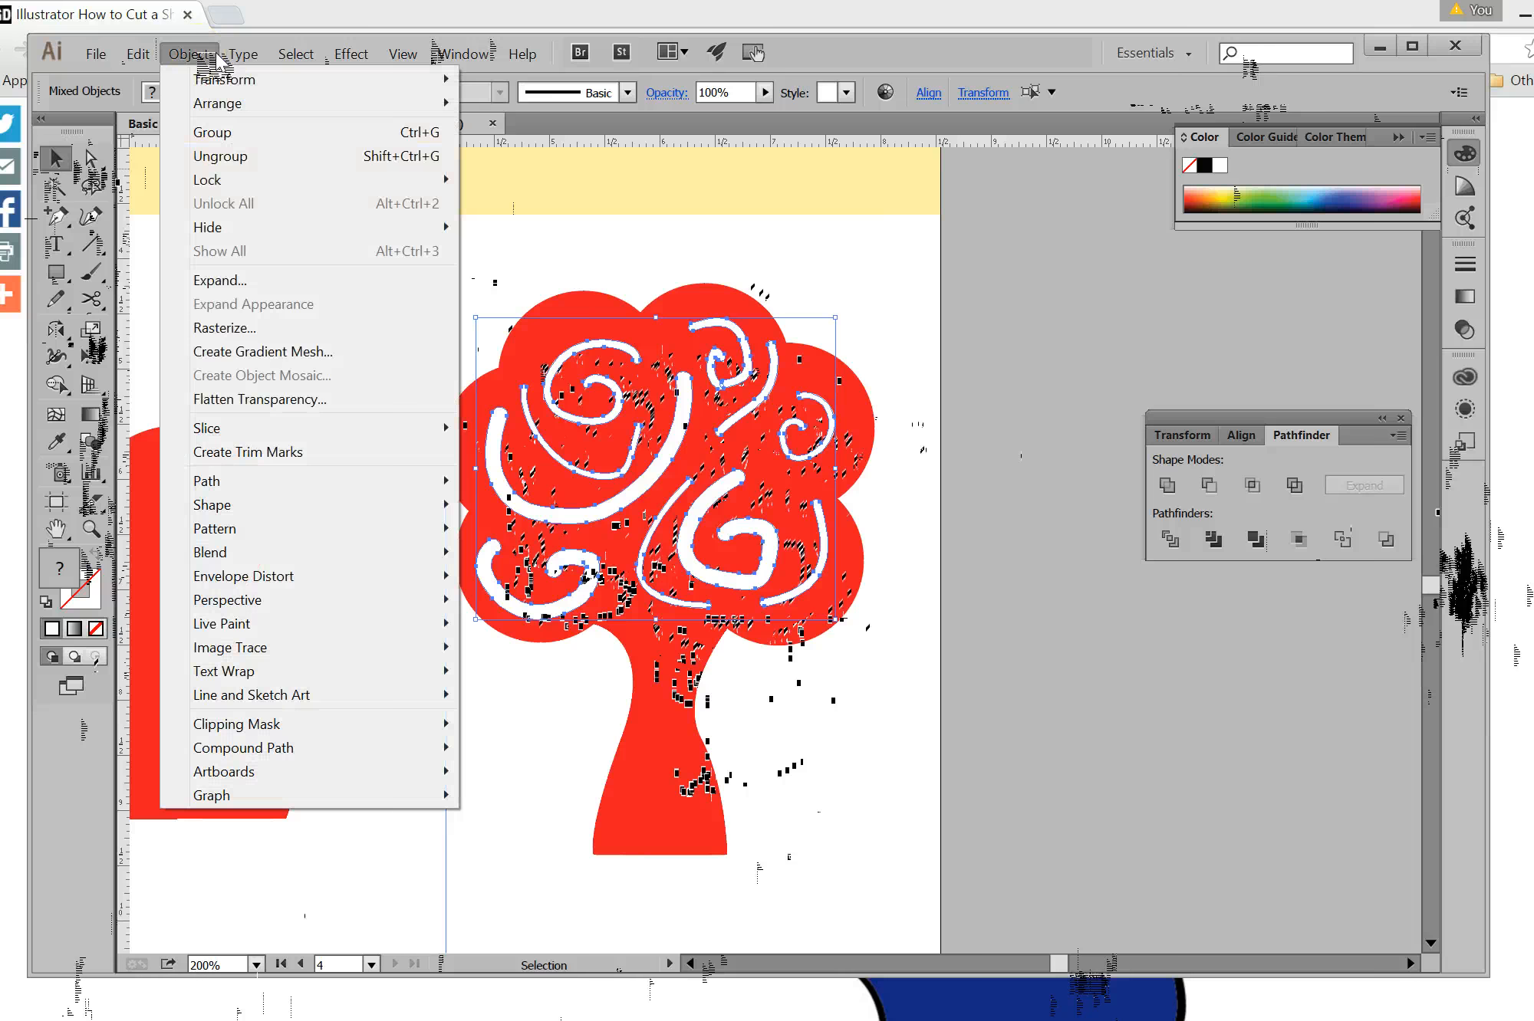
pyautogui.click(230, 281)
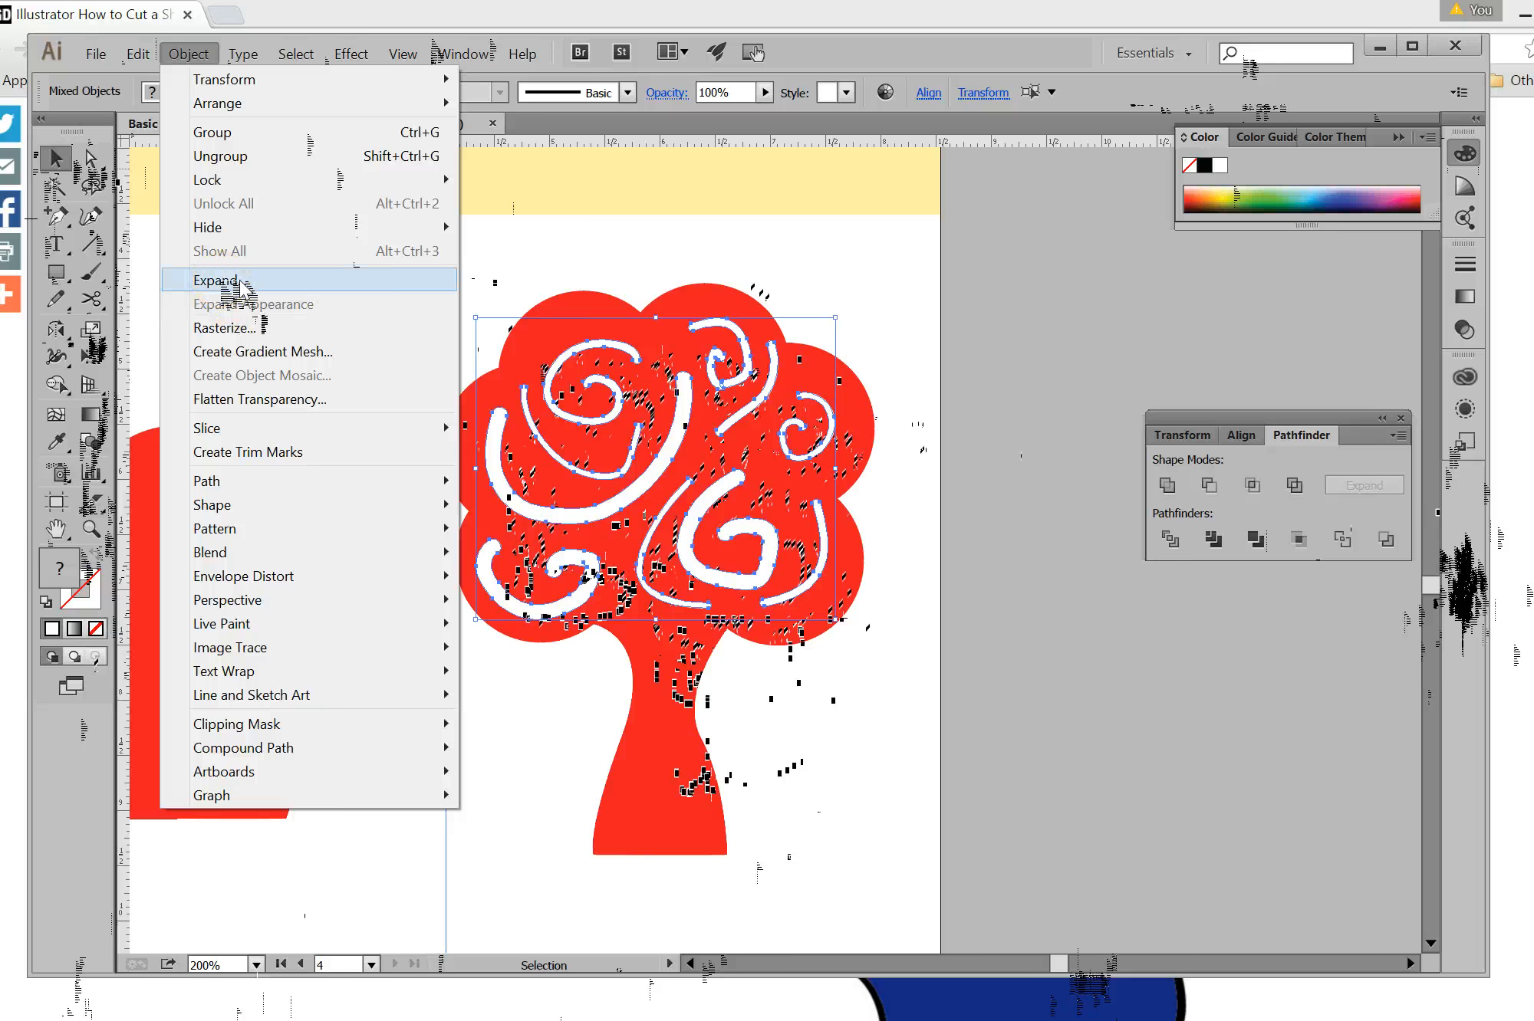
pyautogui.click(230, 282)
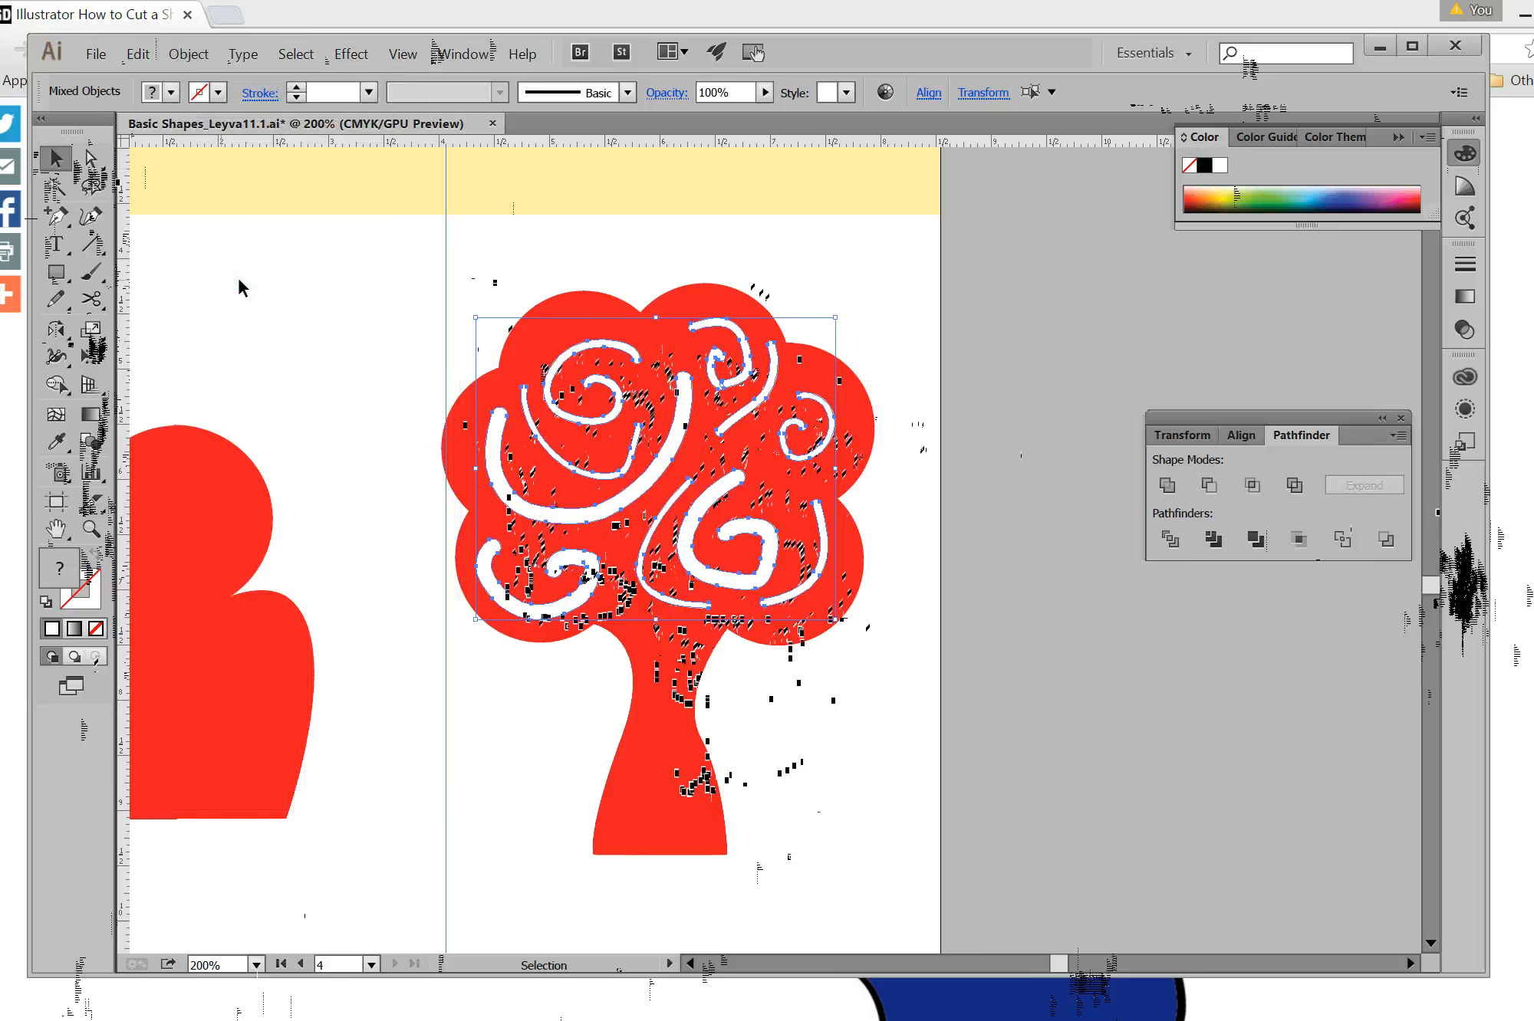
pyautogui.click(190, 54)
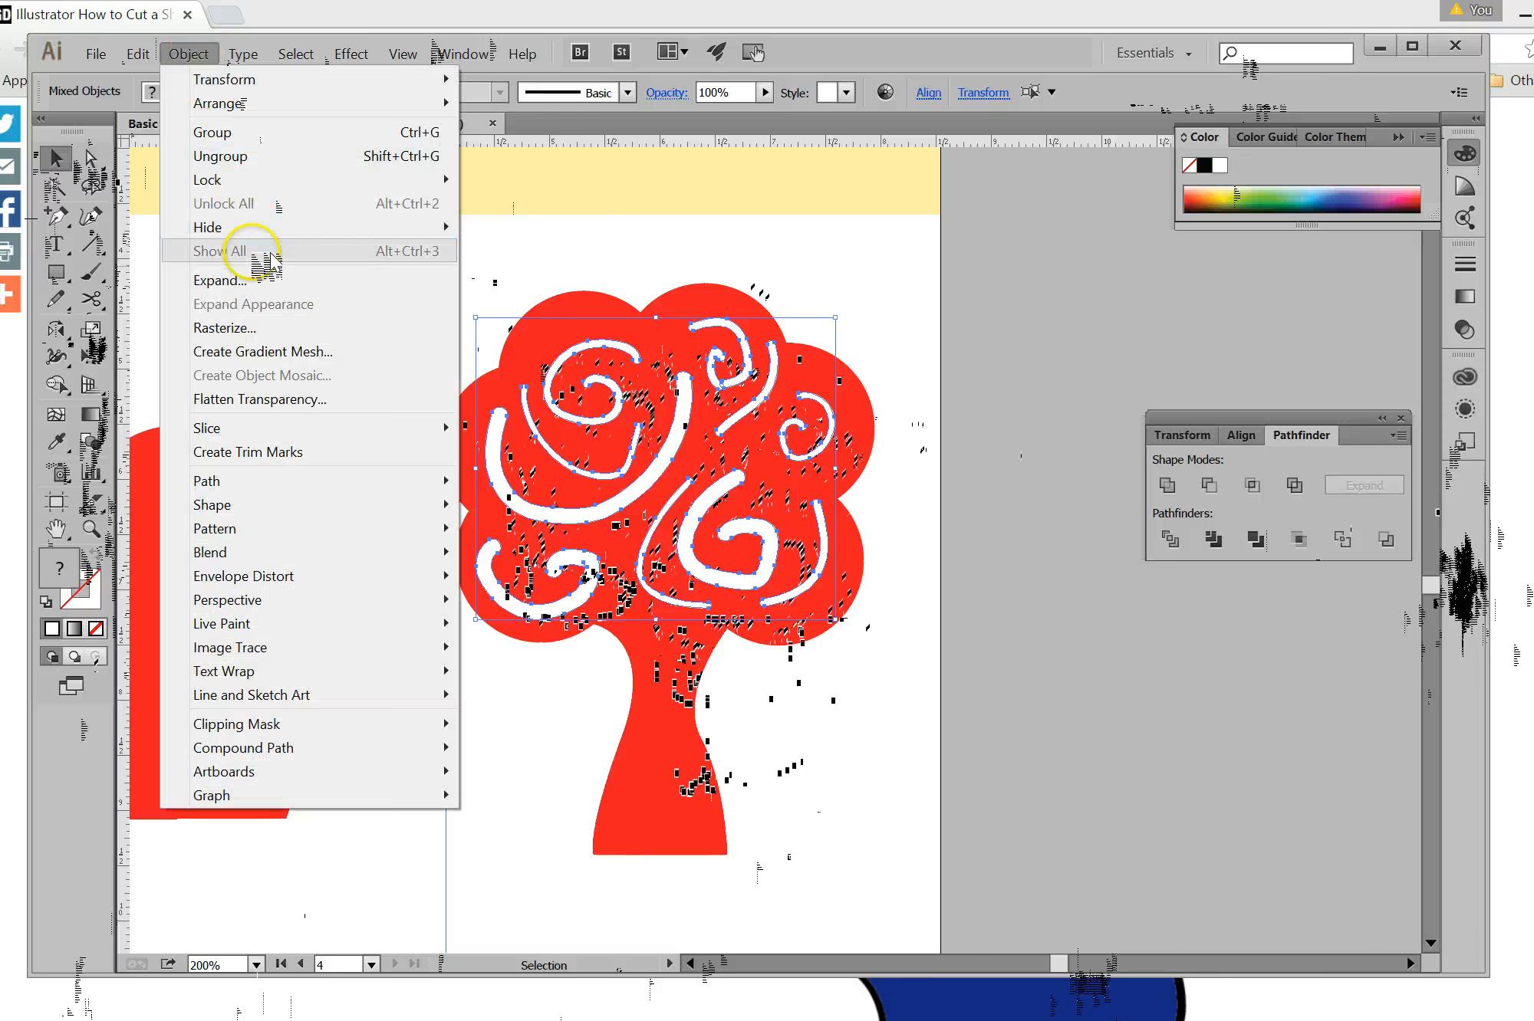
pyautogui.click(230, 280)
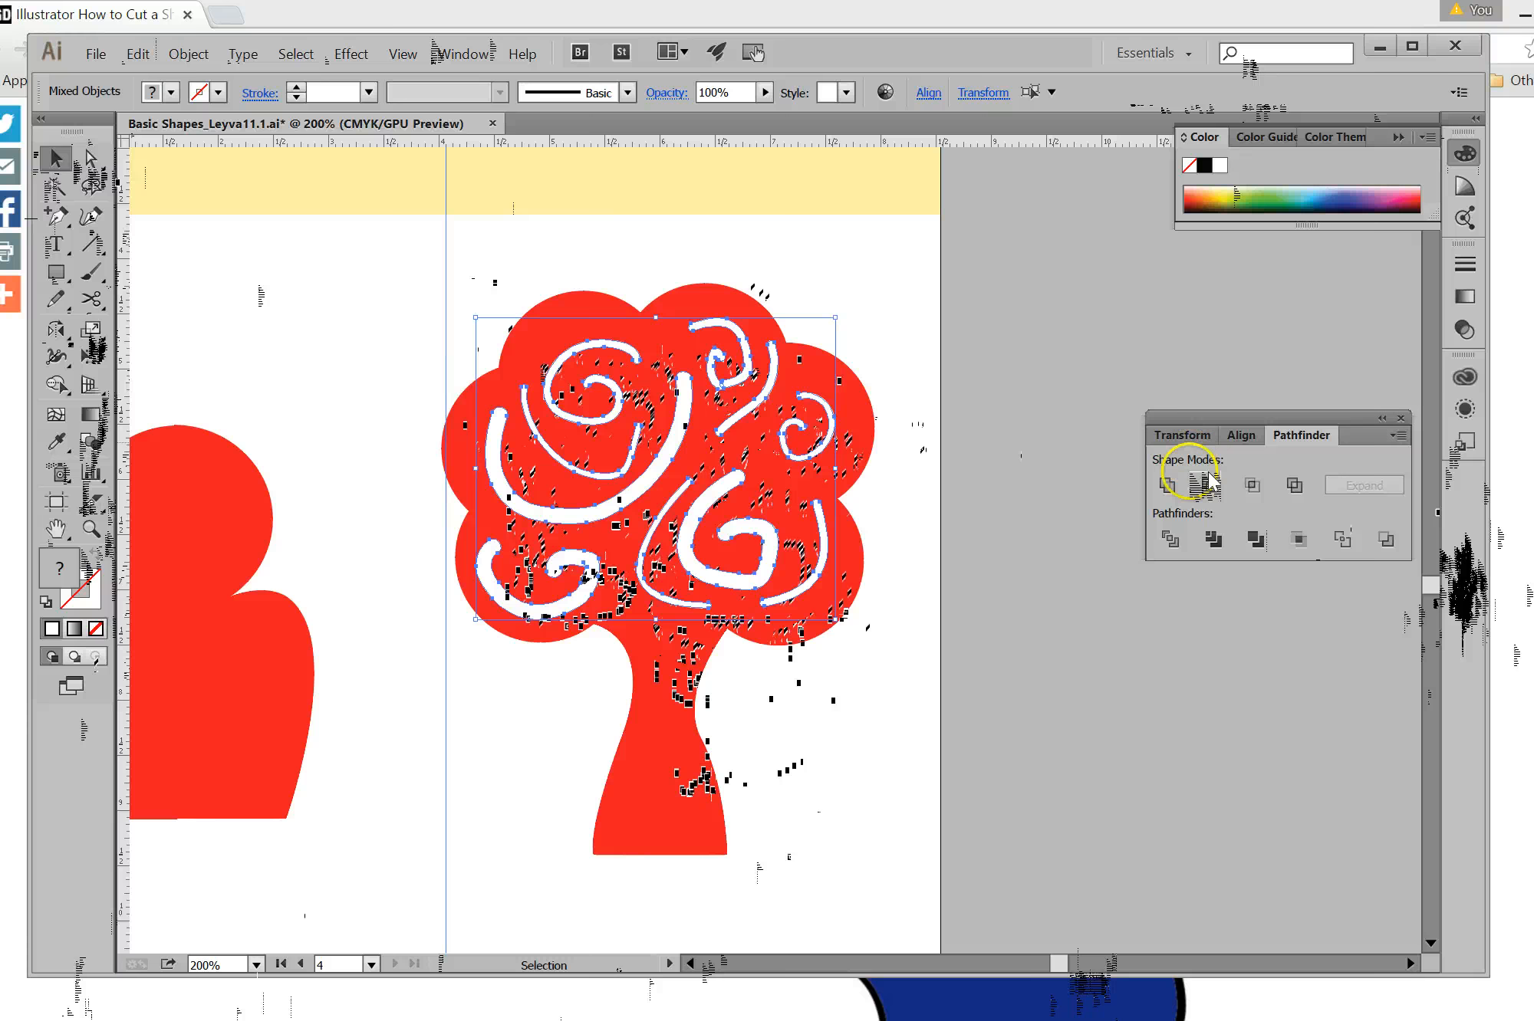
# Move the Pathfinder panel closer to the tree and check its entry in the list of available panels.
pyautogui.moveTo(1258, 429); pyautogui.dragTo(1122, 288)
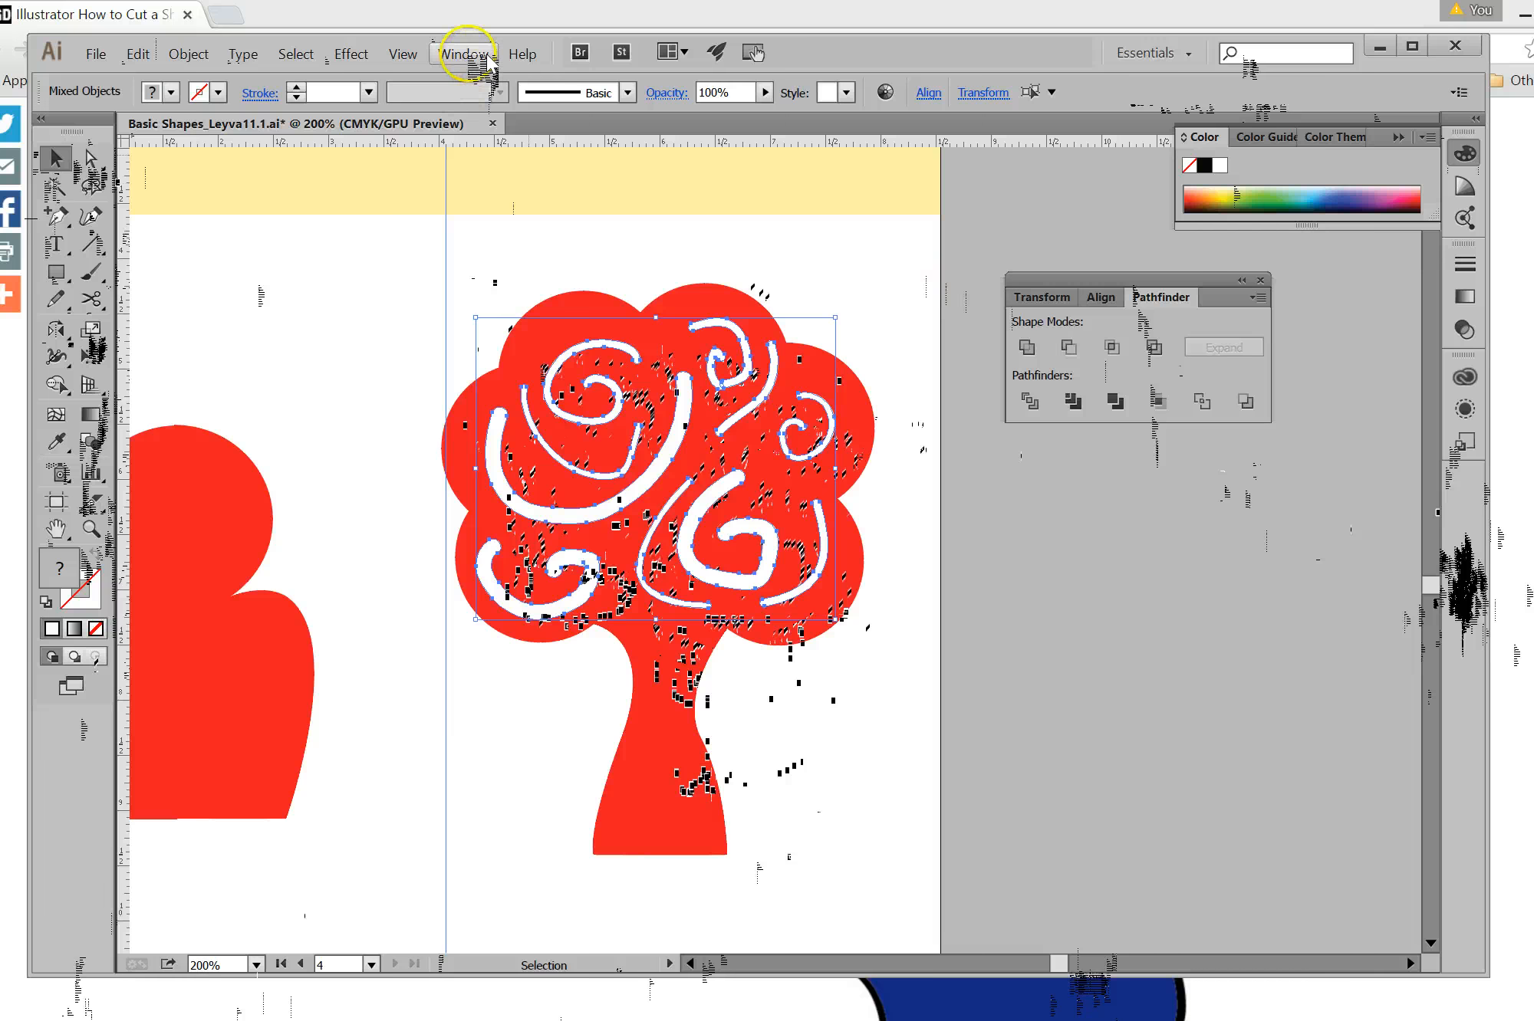
pyautogui.click(464, 54)
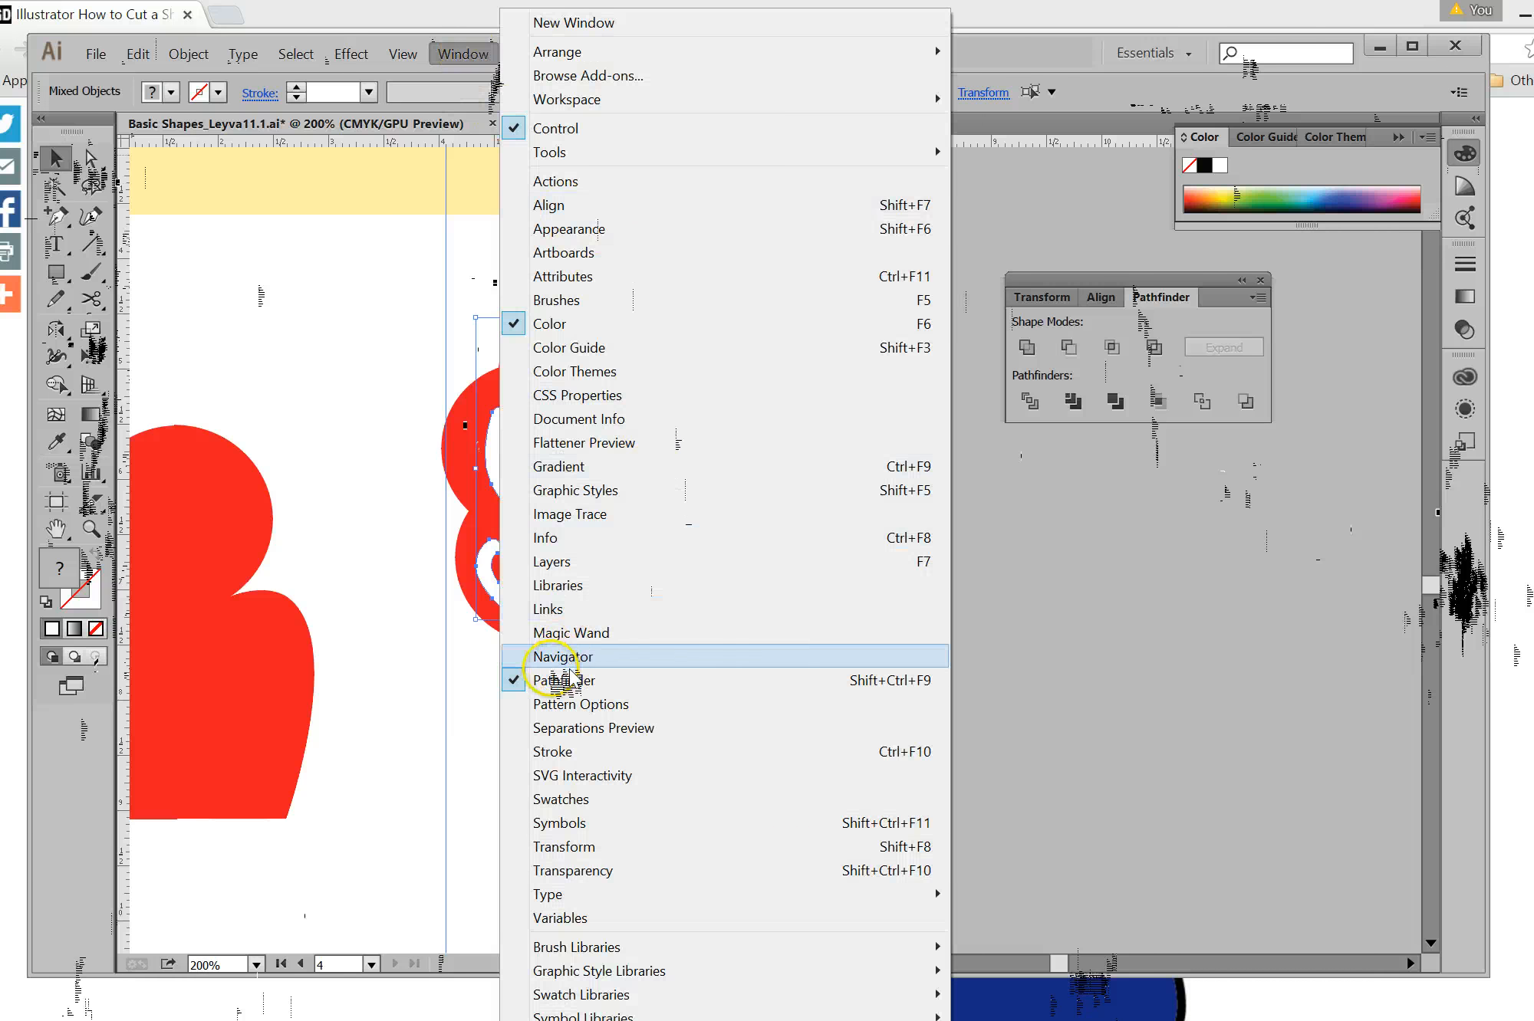
pyautogui.click(1048, 598)
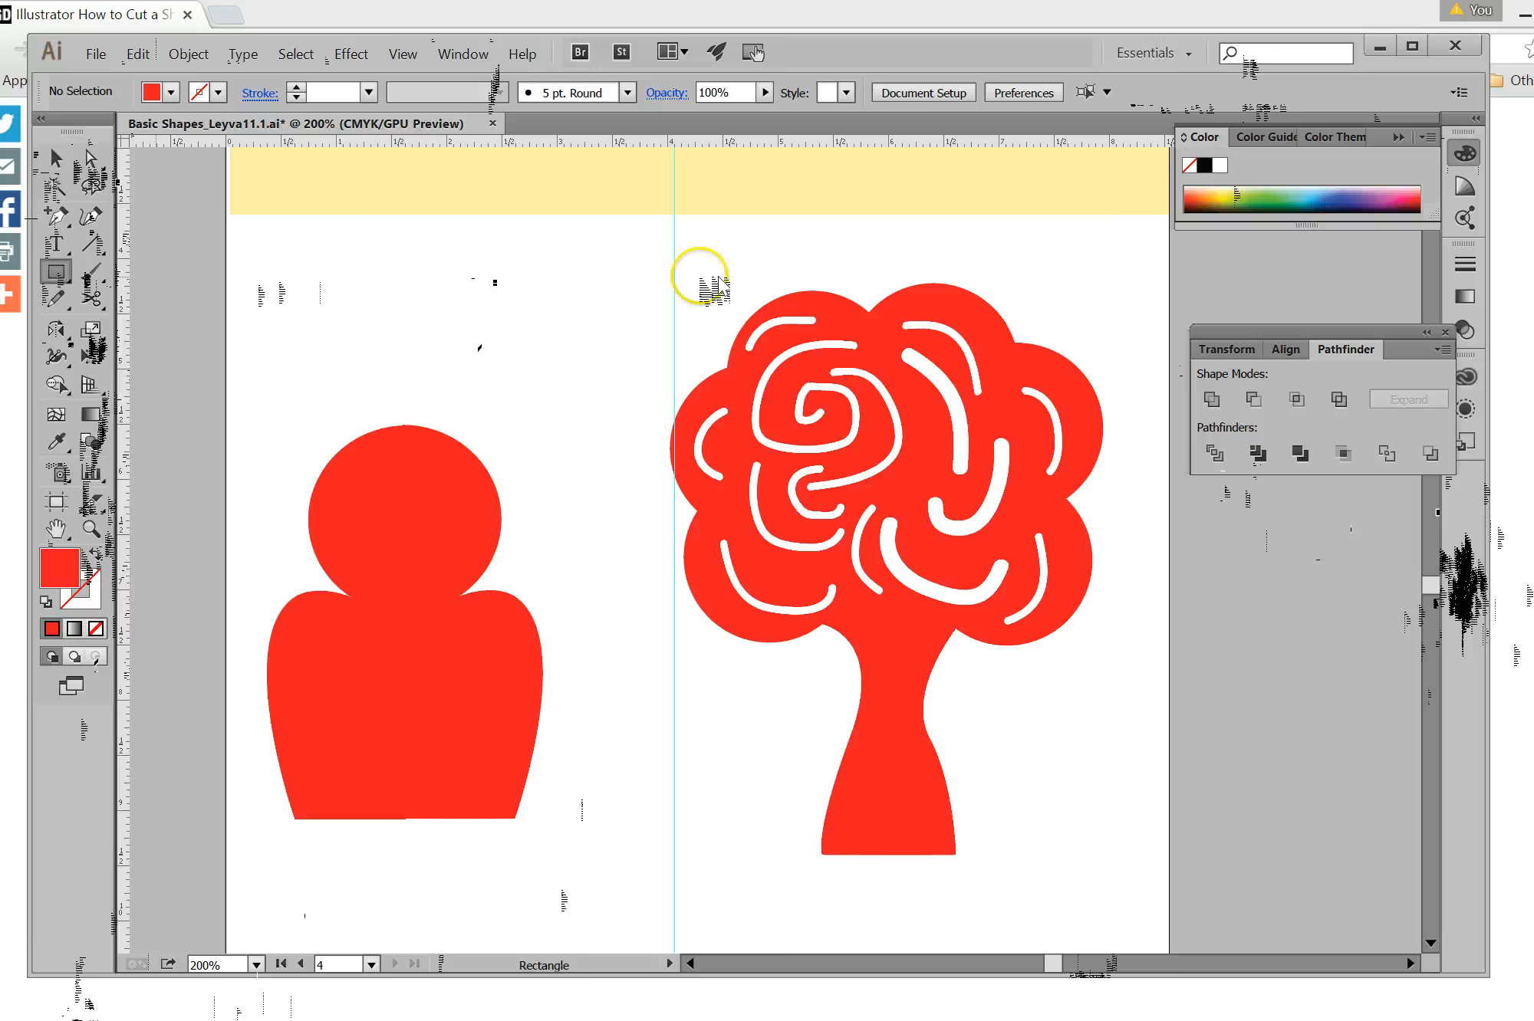
# Draw a rectangle covering the whole tree, fill it dark blue and send it backward to test the swirl cut-outs.
pyautogui.moveTo(620, 255); pyautogui.dragTo(1121, 913)
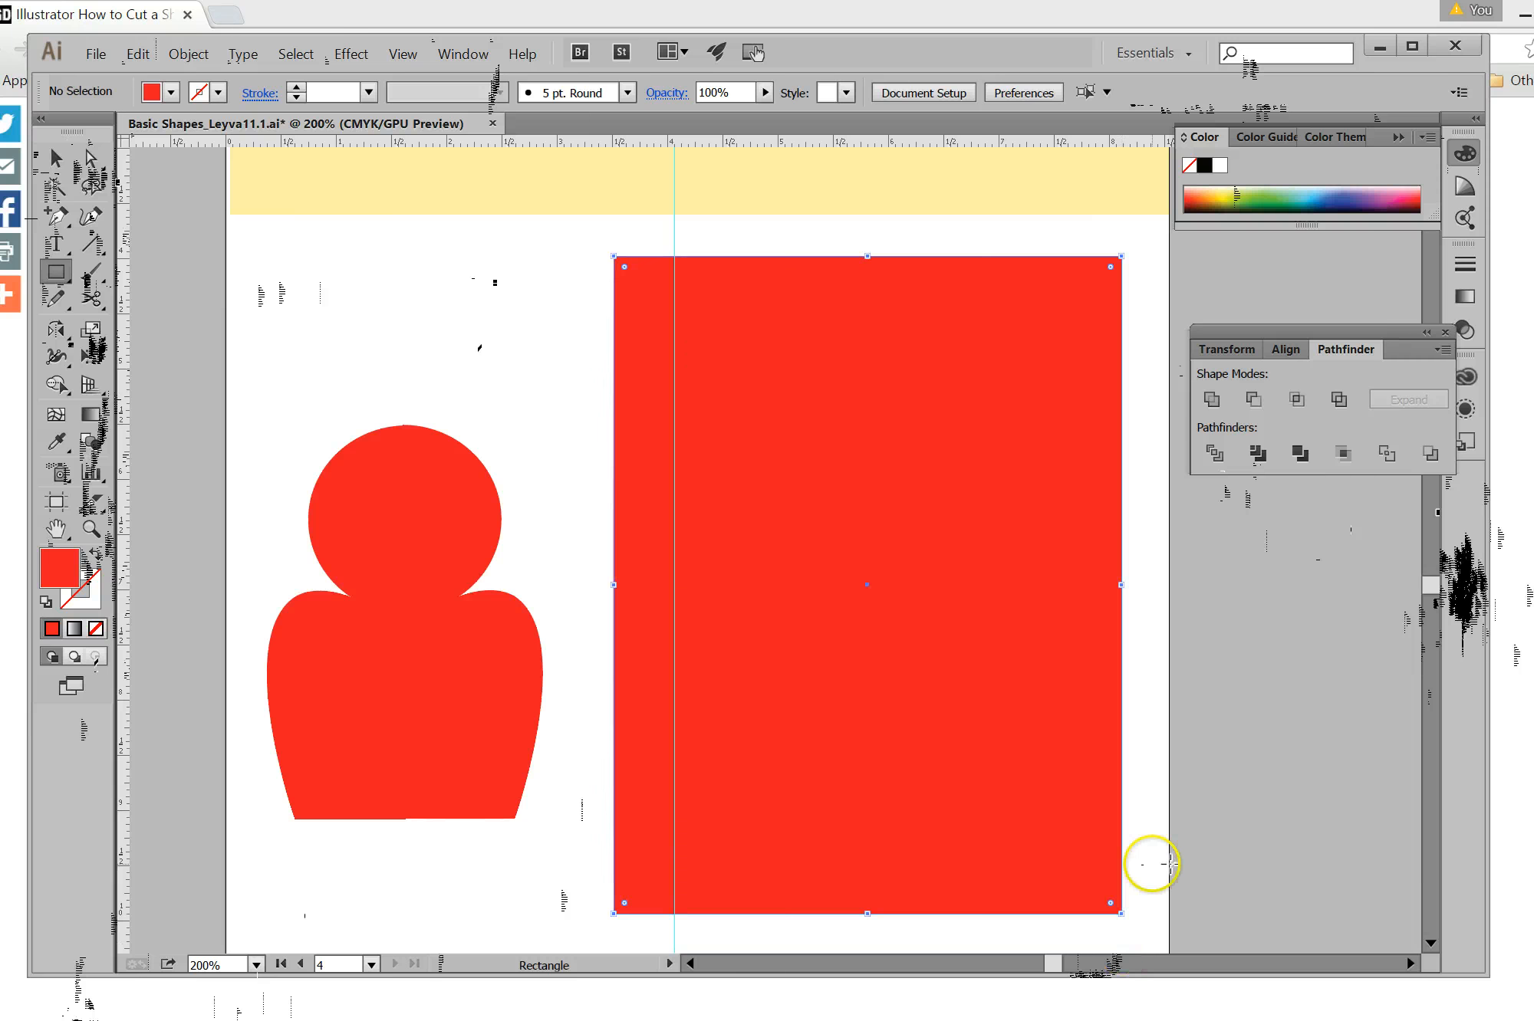
pyautogui.click(1344, 198)
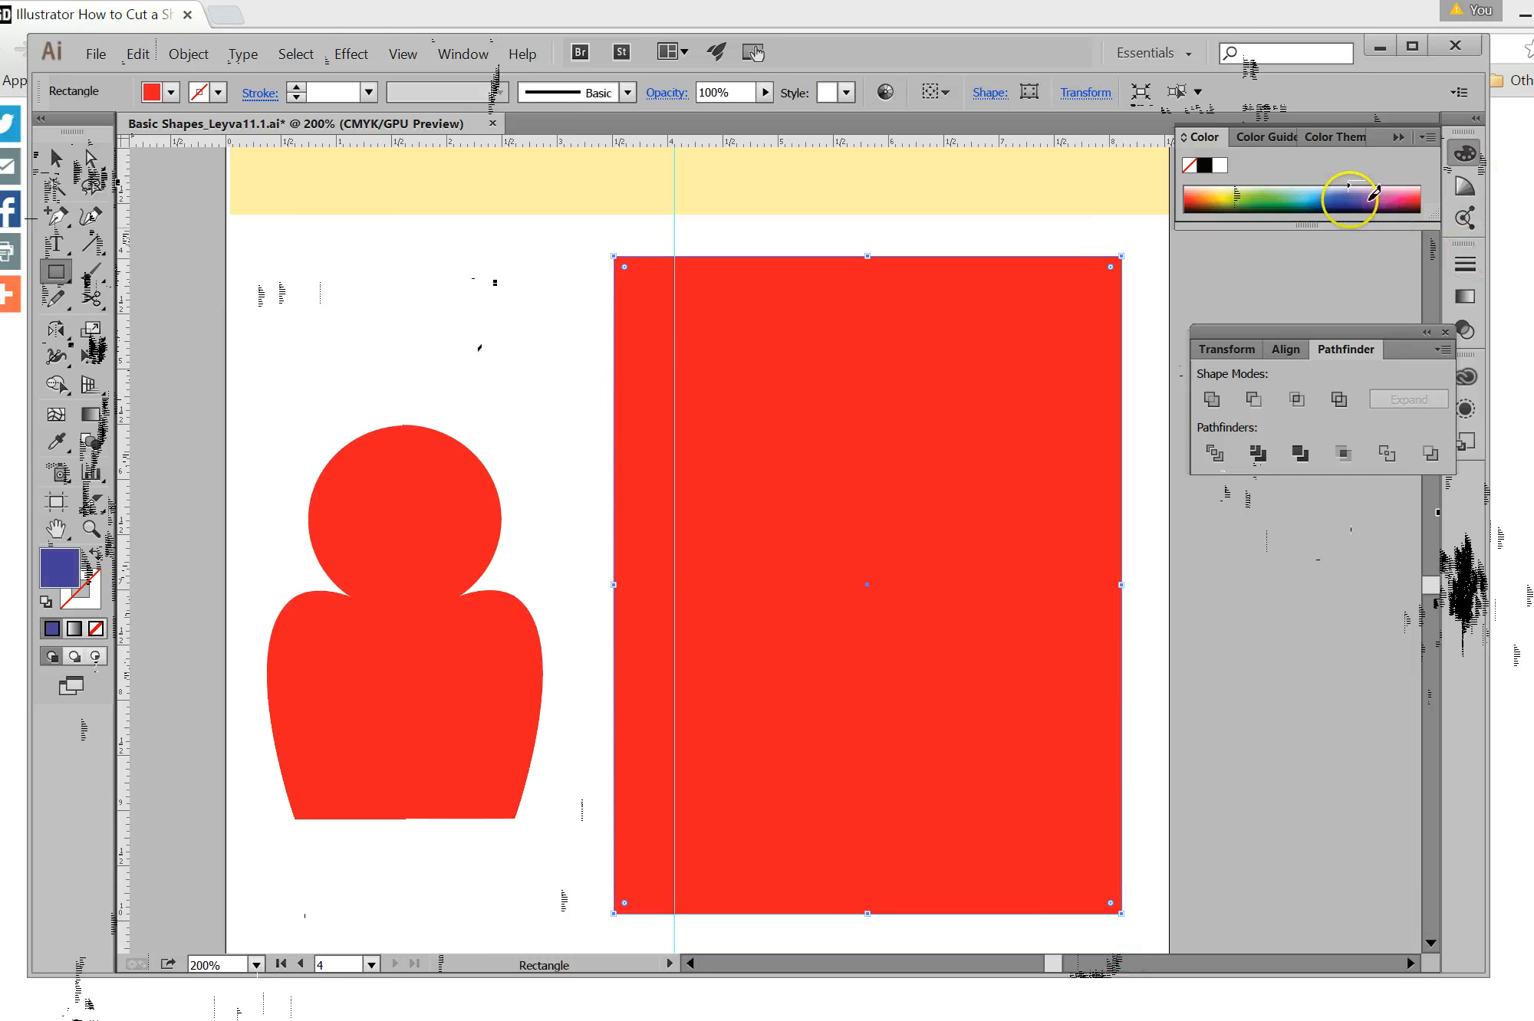
pyautogui.click(192, 55)
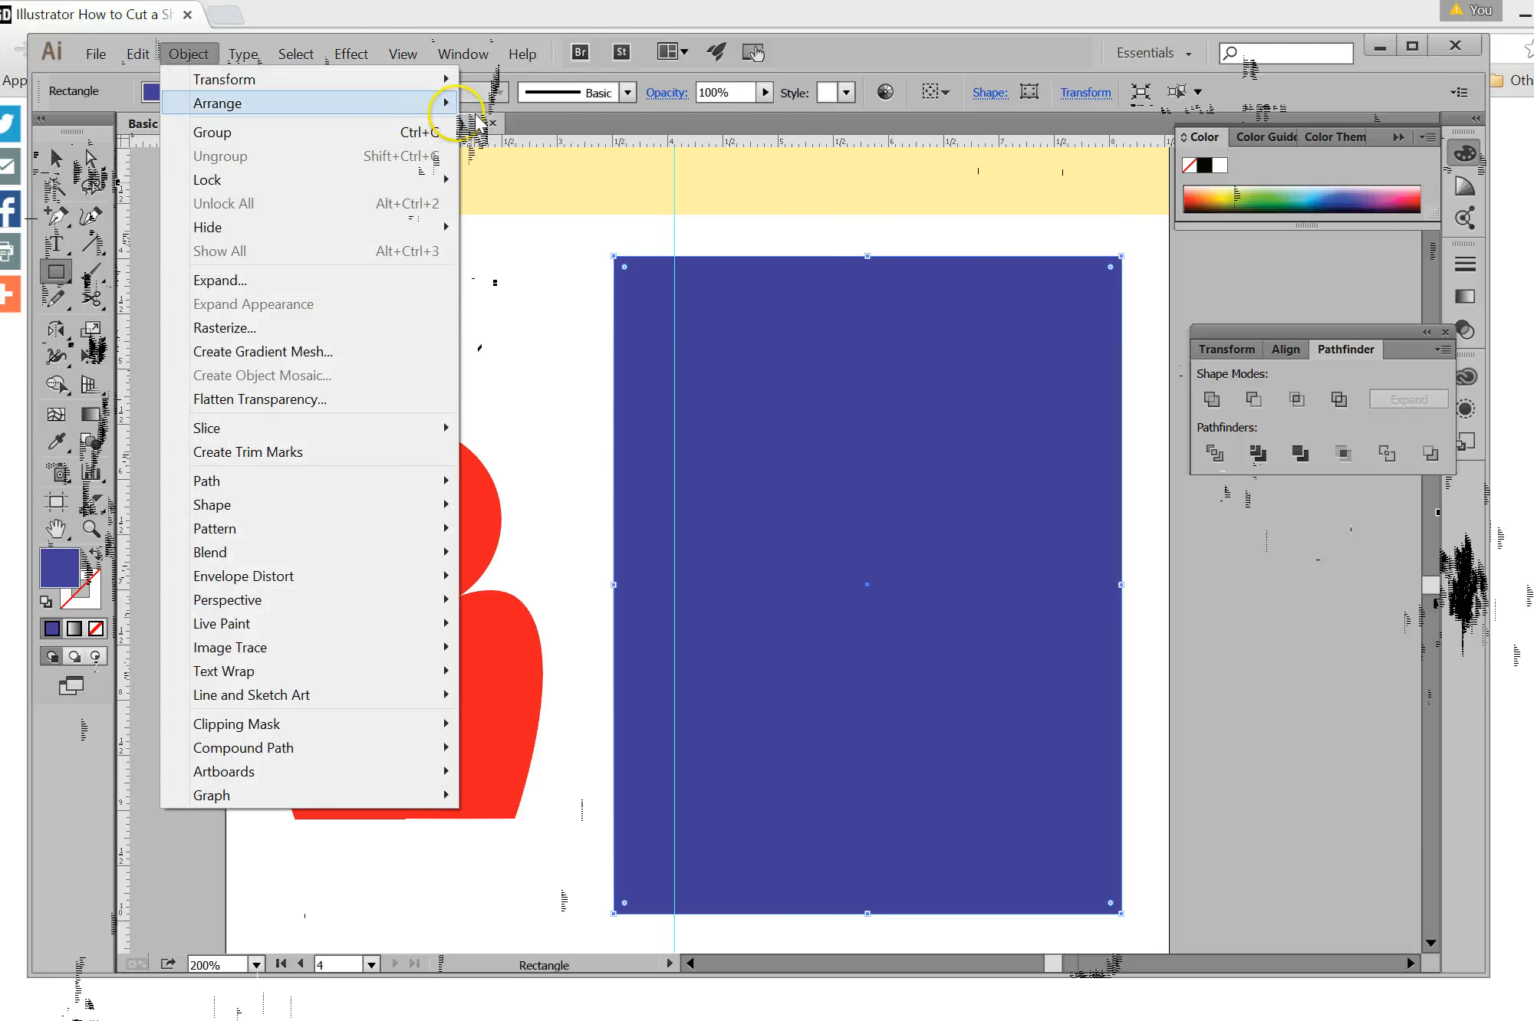
pyautogui.moveTo(444, 103)
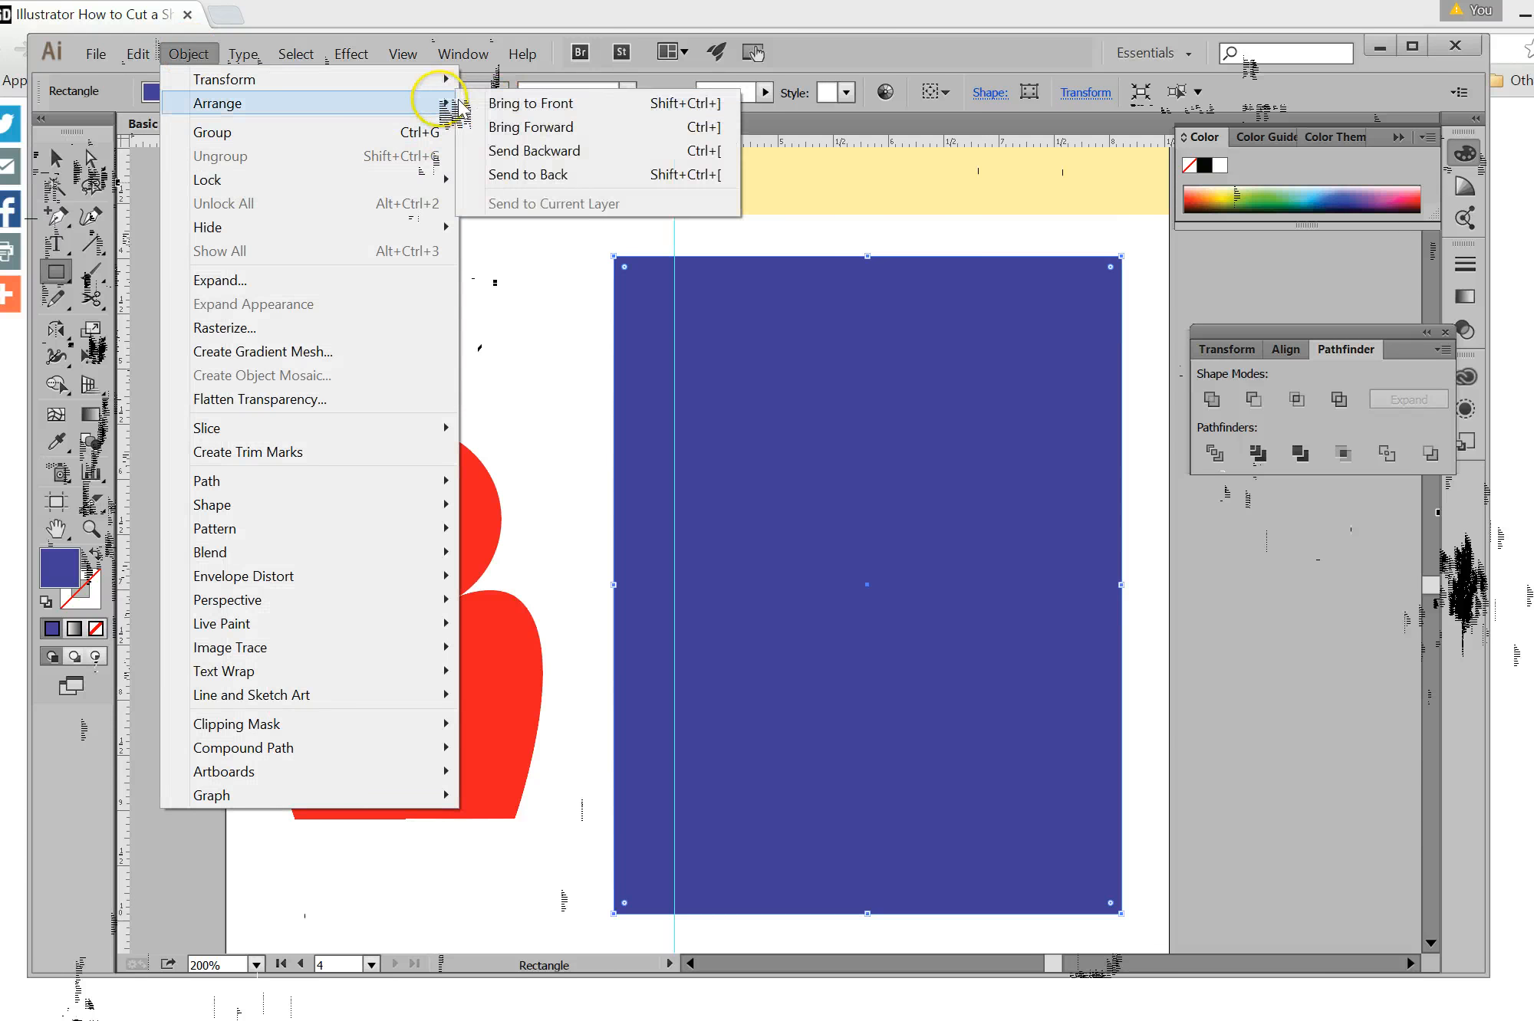
pyautogui.click(554, 152)
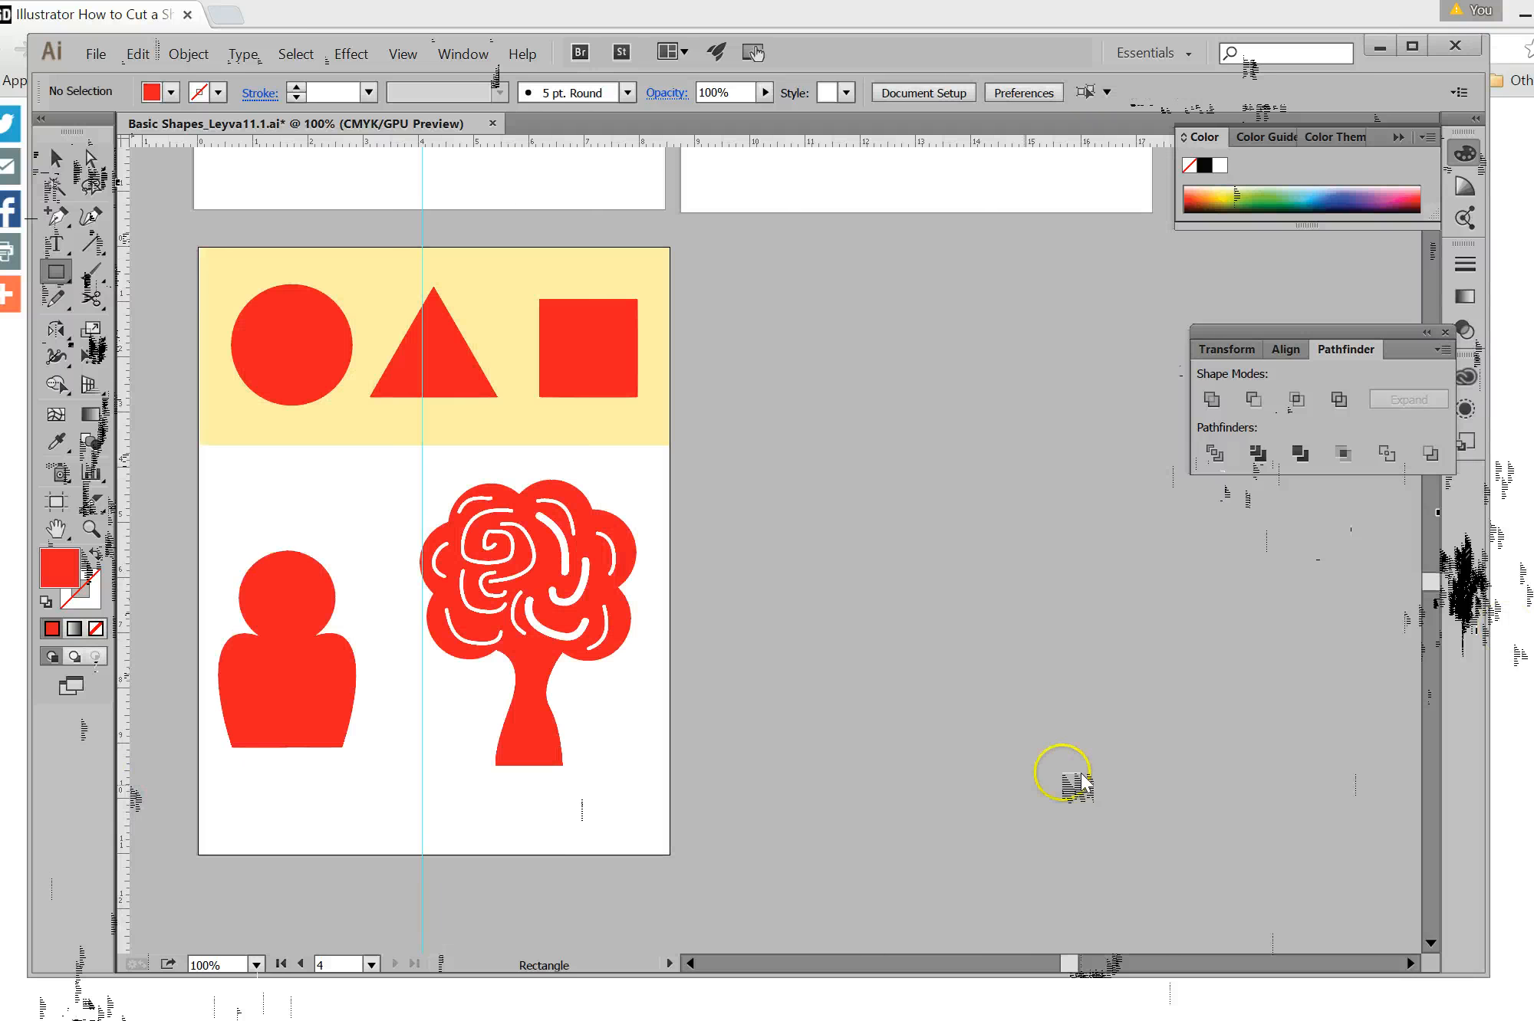
# Move the Pathfinder panel out of the workspace to below the window and collapse the Color panel.
pyautogui.moveTo(1373, 347); pyautogui.dragTo(1436, 664)
pyautogui.moveTo(1438, 784); pyautogui.dragTo(1414, 993)
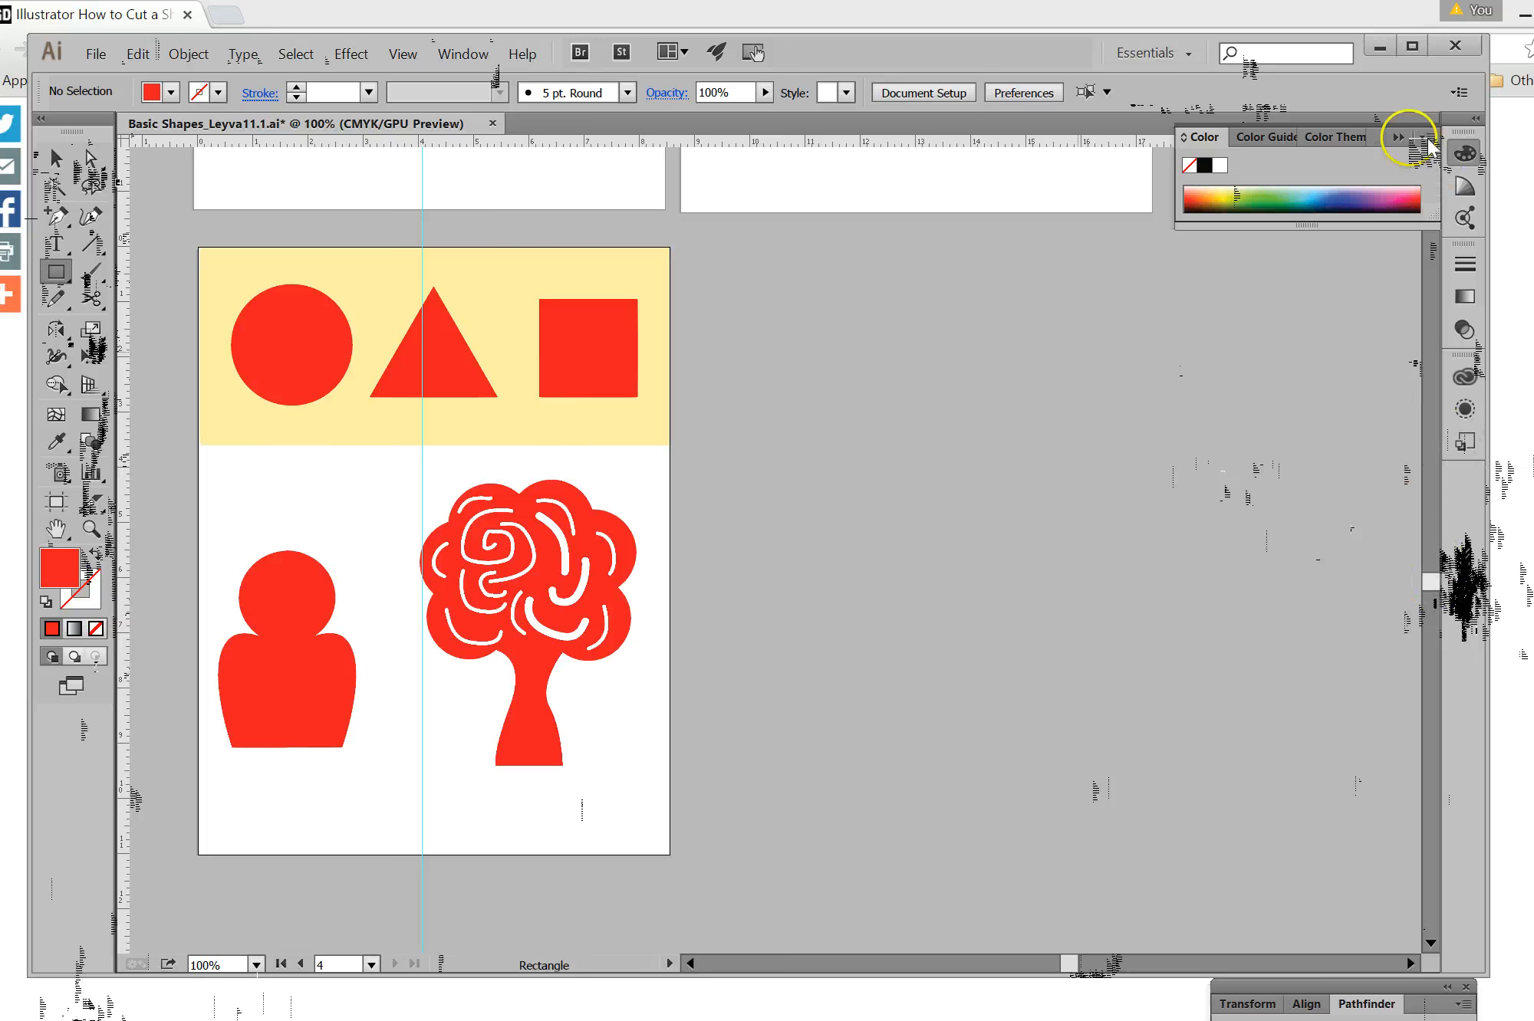
pyautogui.click(1397, 134)
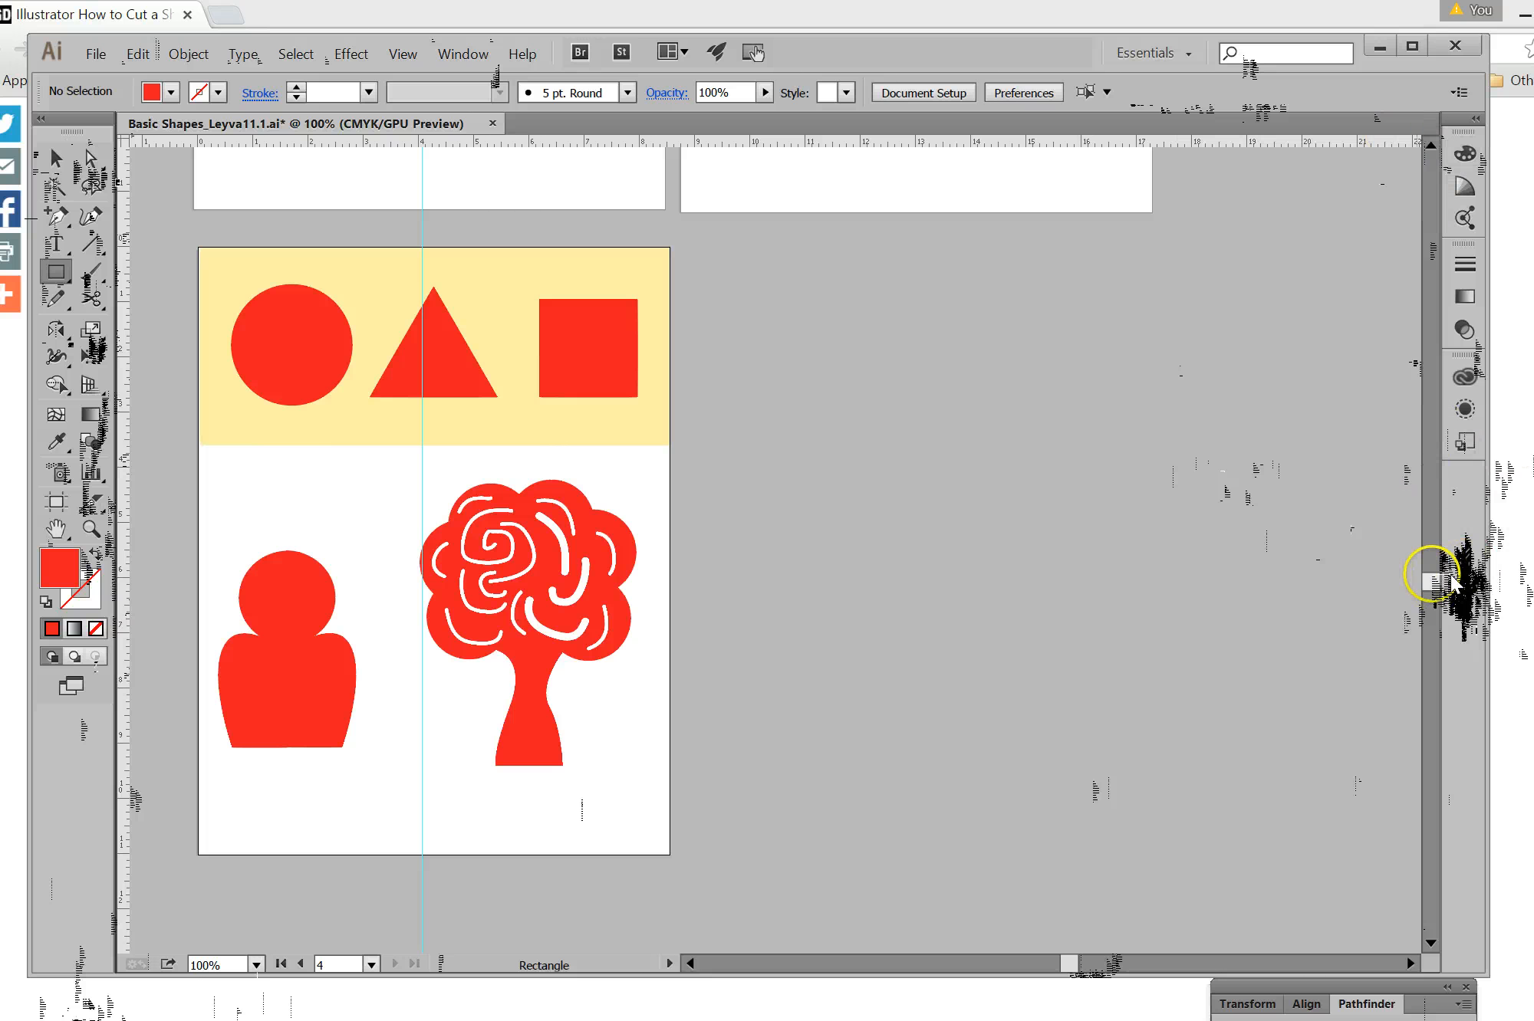
# Review the versions on the artboards and check the names of the two upper artboards with the Artboard tool.
pyautogui.moveTo(1431, 579); pyautogui.dragTo(1439, 542)
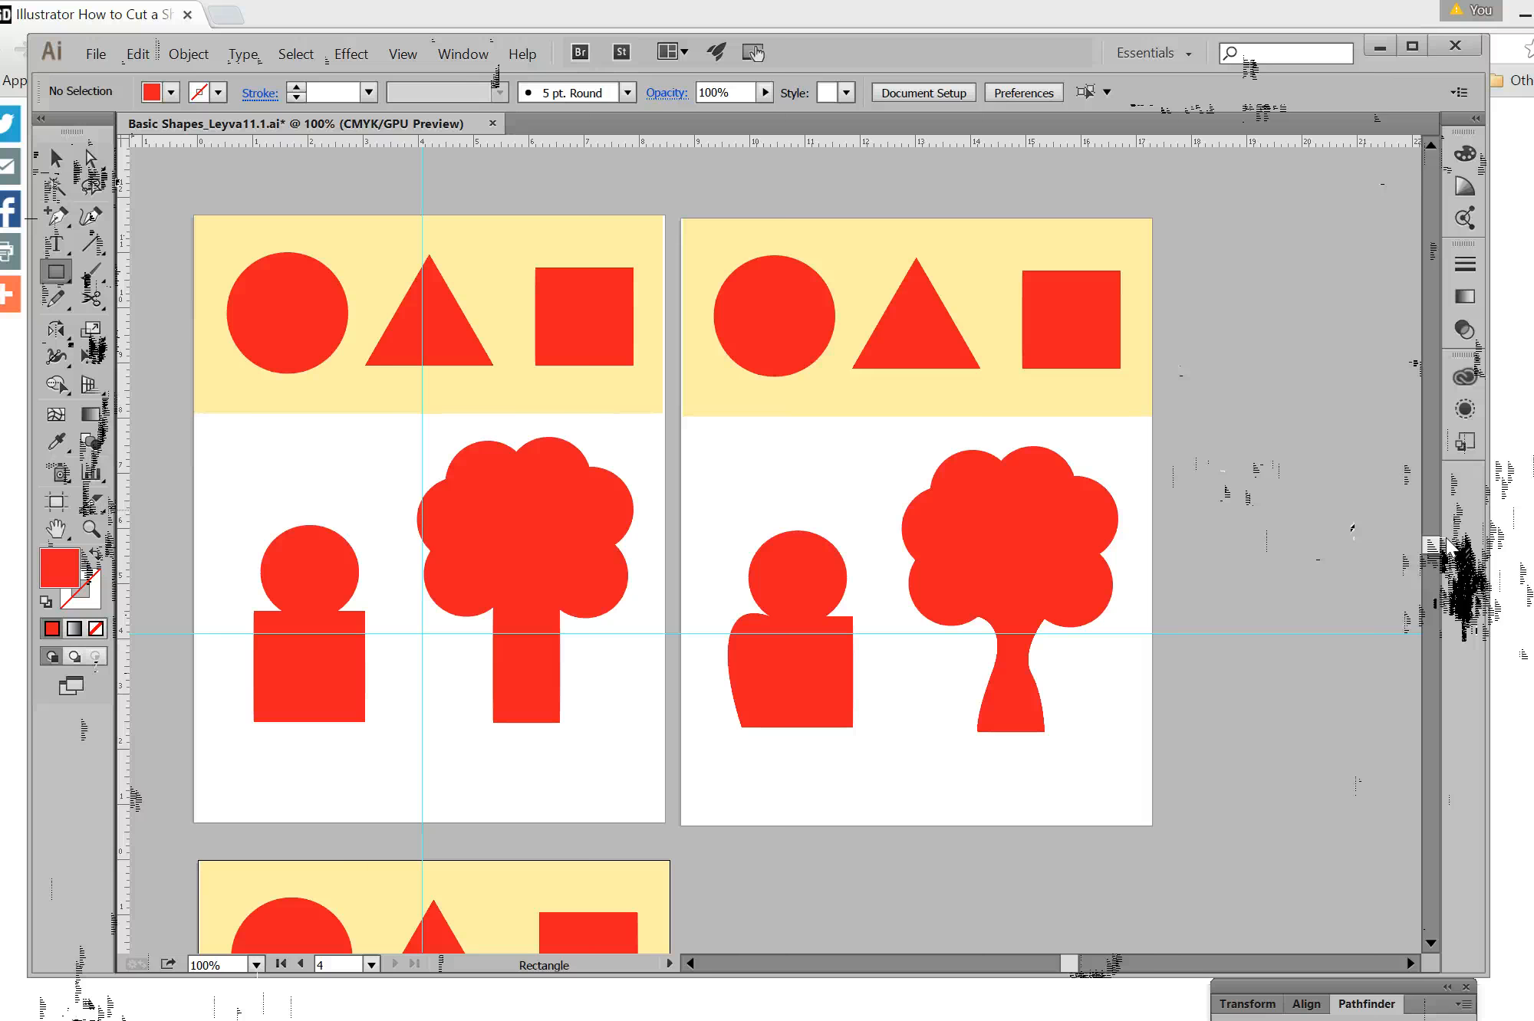
pyautogui.moveTo(1446, 545)
pyautogui.mouseDown()
pyautogui.moveTo(1439, 580)
pyautogui.moveTo(1474, 536)
pyautogui.mouseUp()
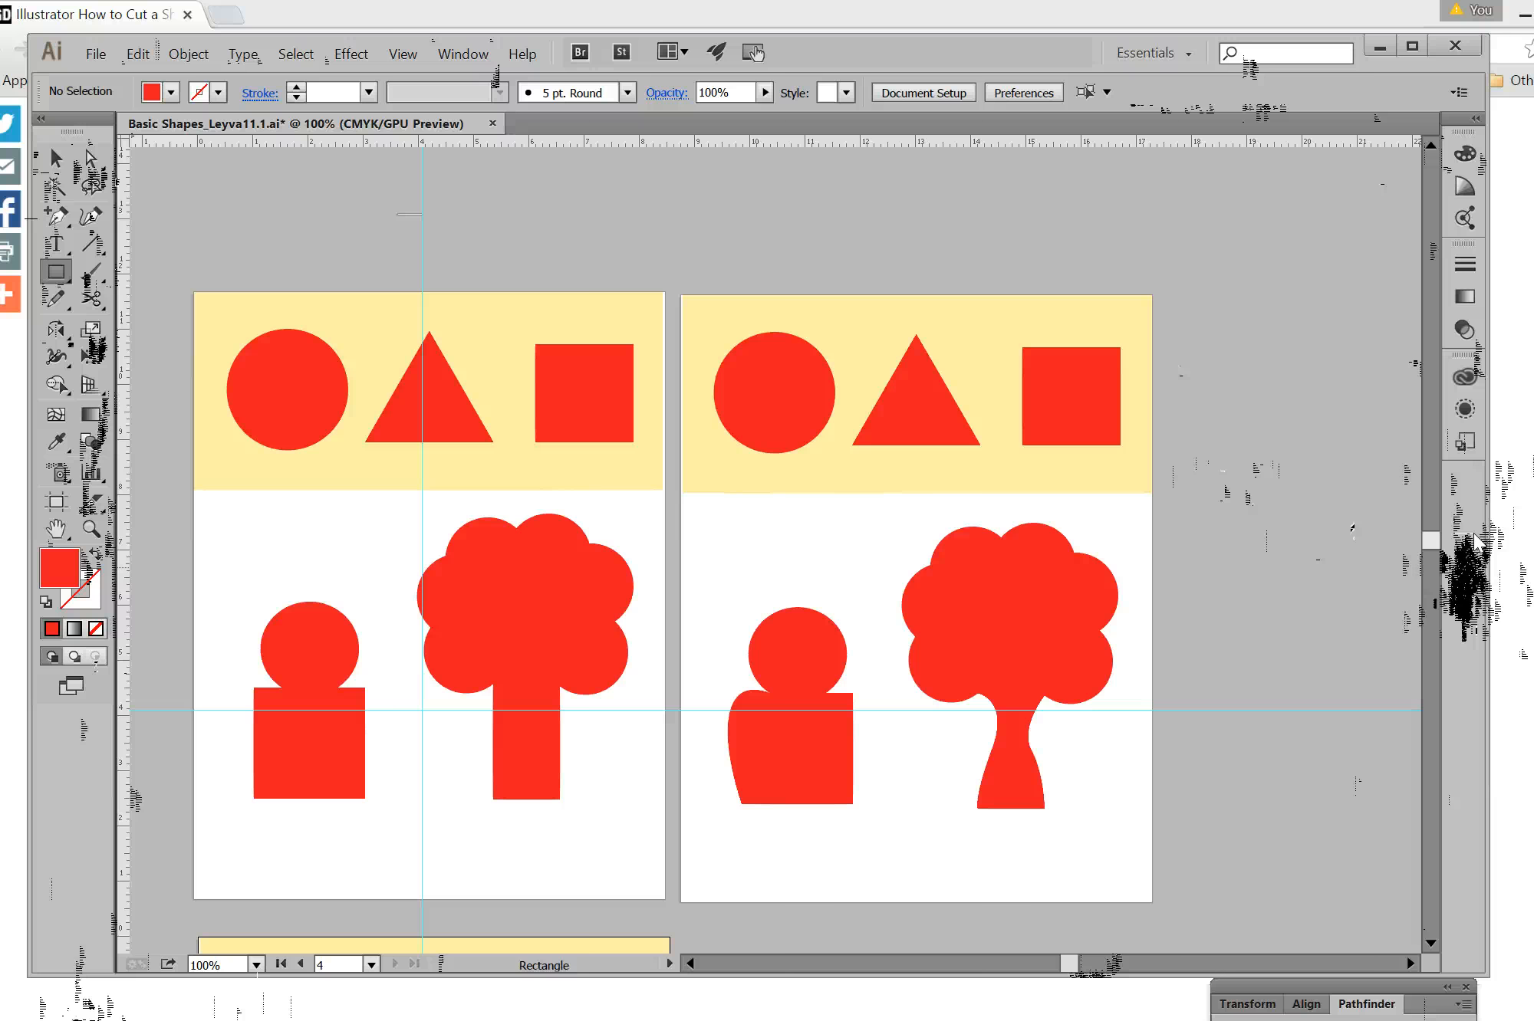
pyautogui.moveTo(1460, 539); pyautogui.dragTo(1454, 576)
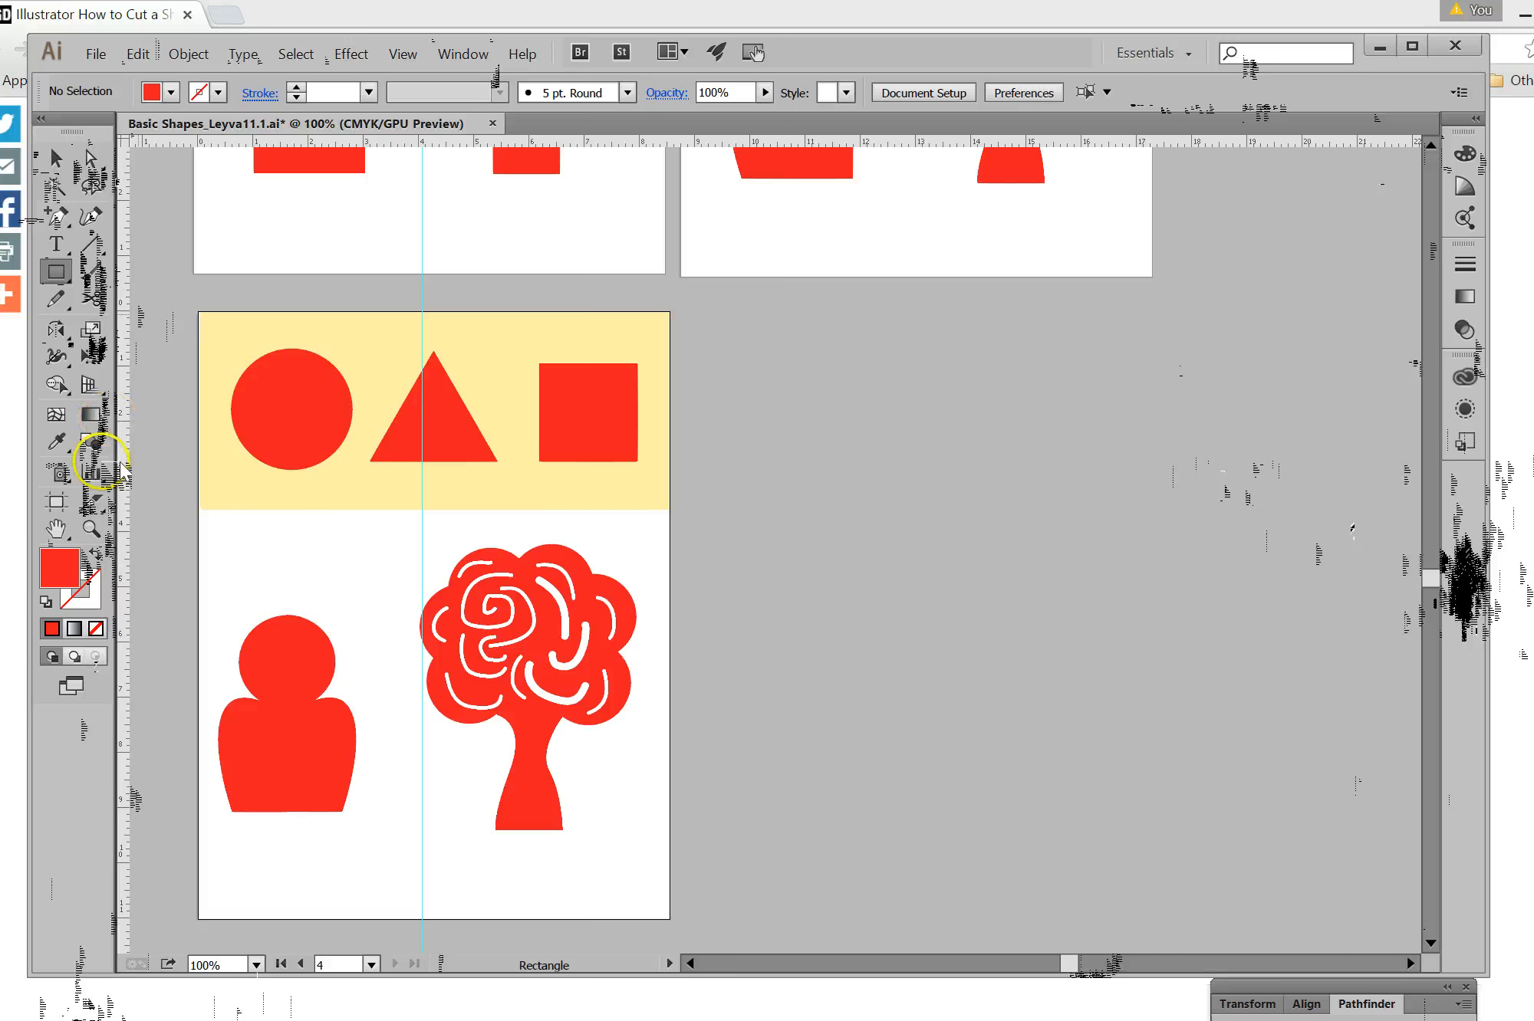
pyautogui.click(60, 503)
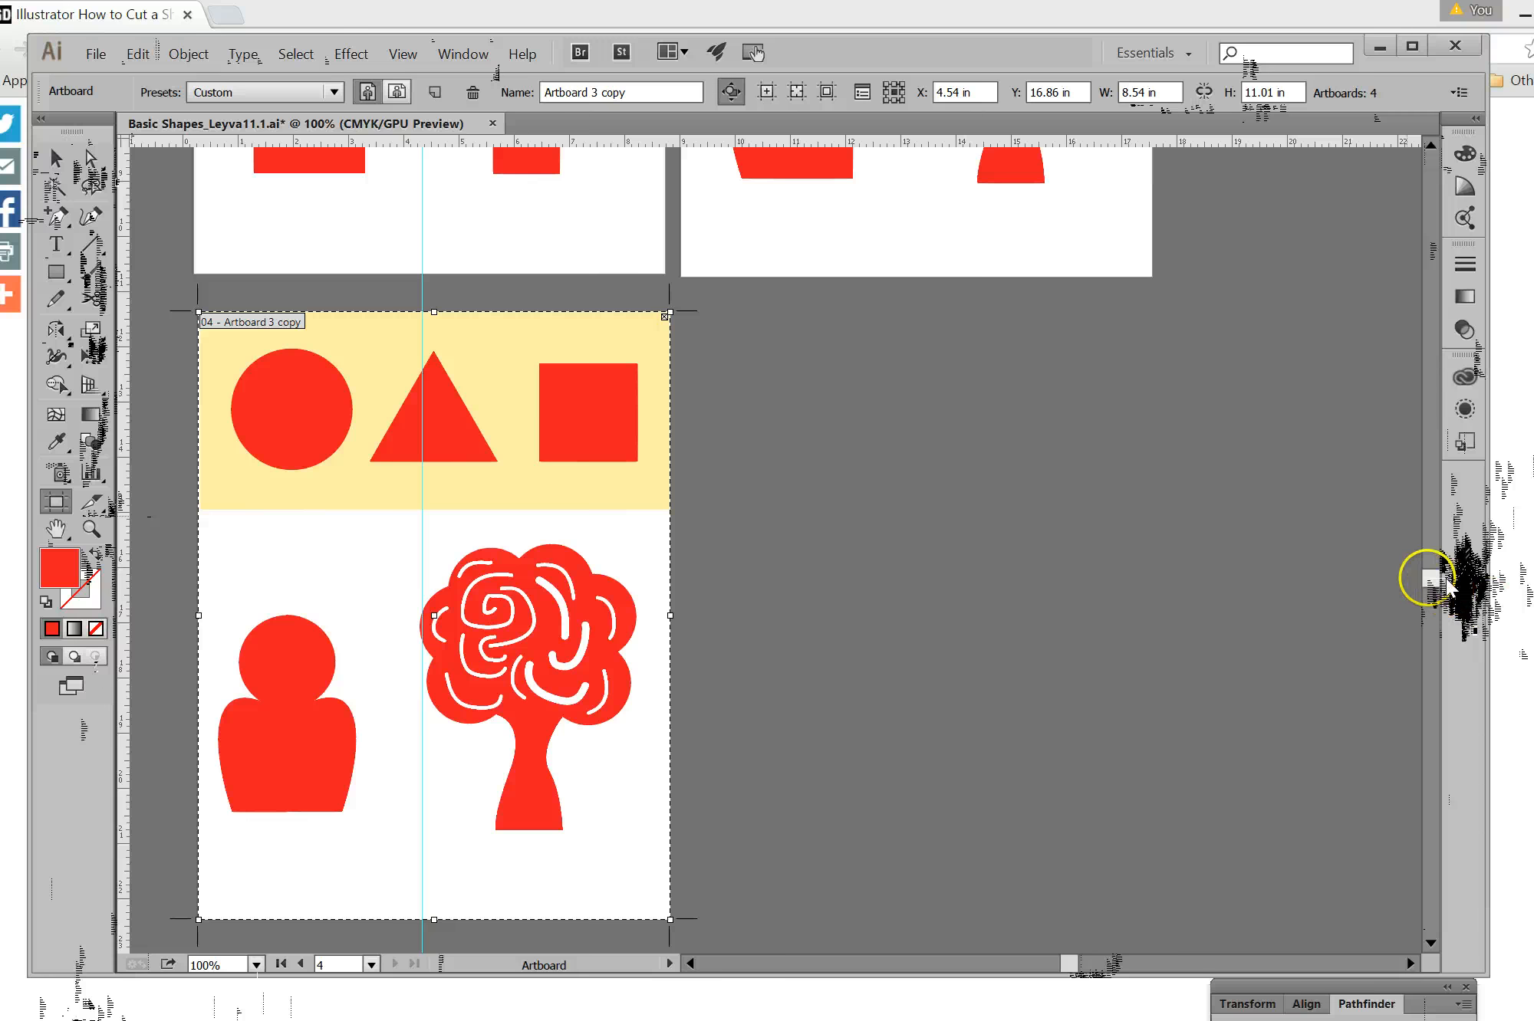
pyautogui.moveTo(1430, 579); pyautogui.dragTo(1430, 546)
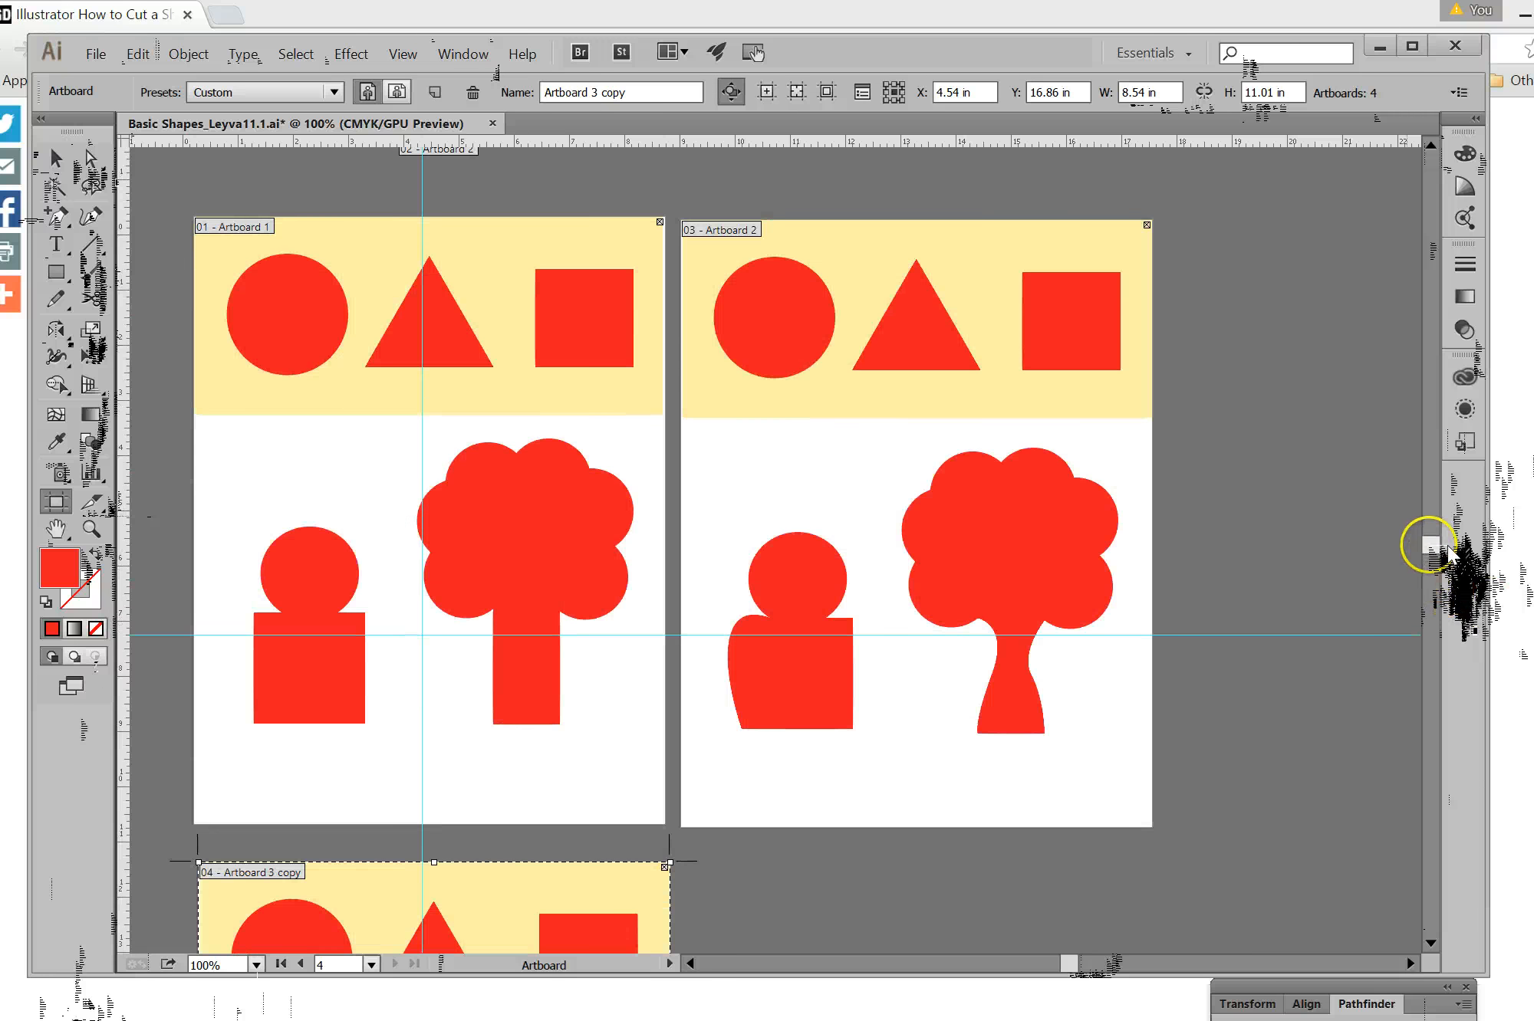
pyautogui.click(498, 232)
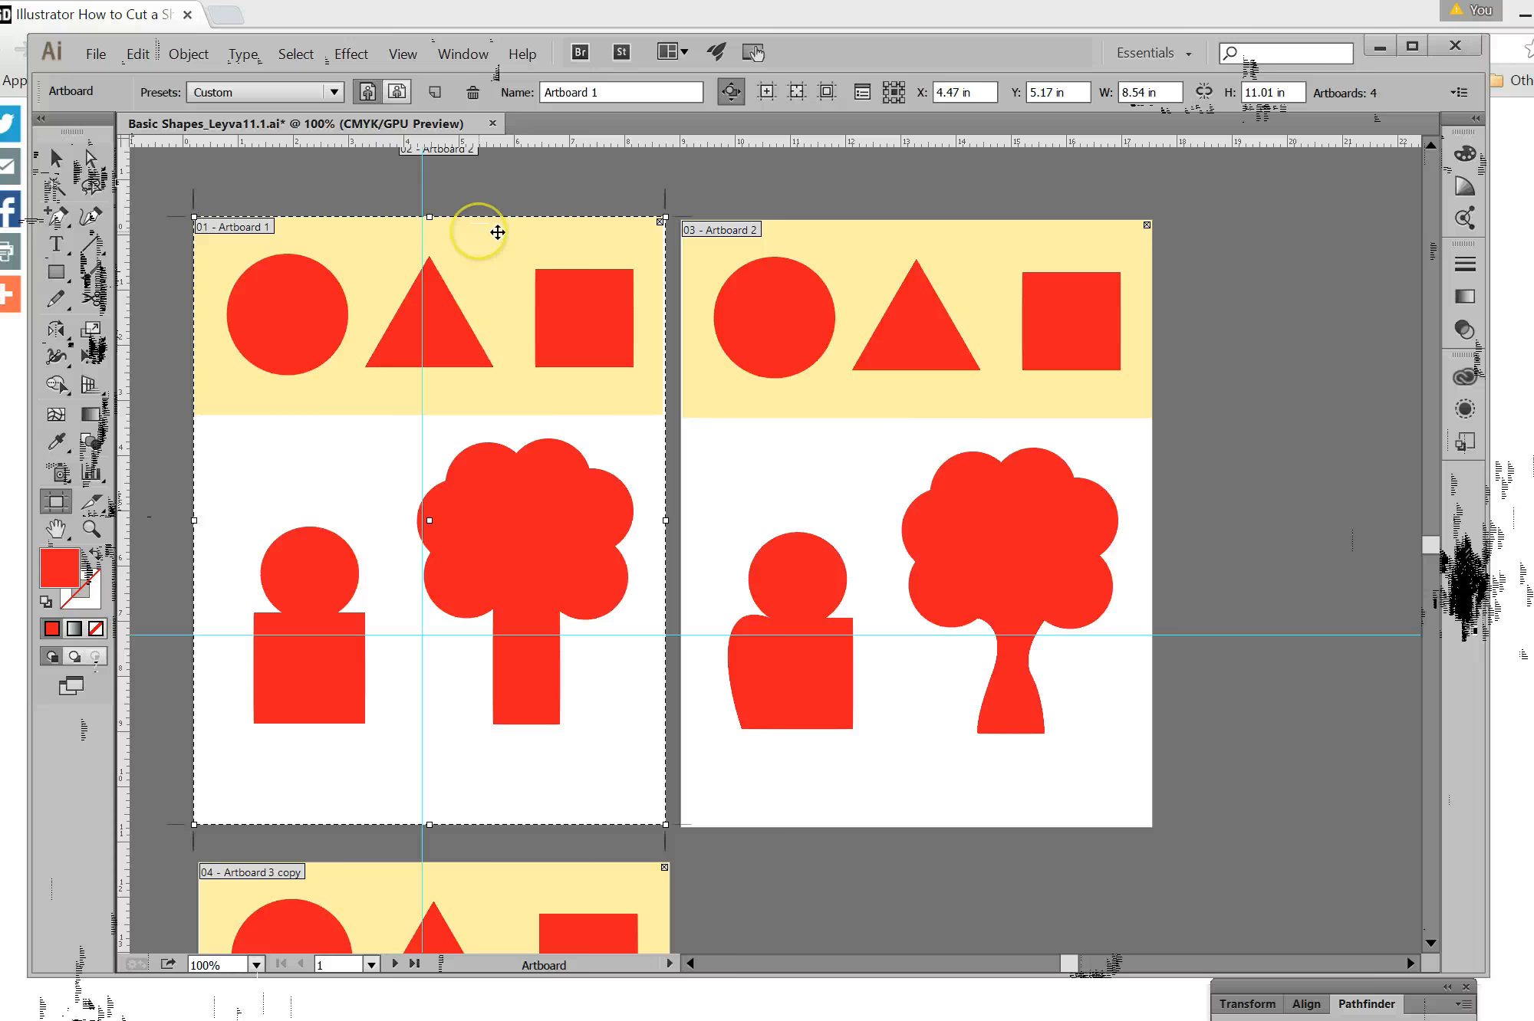
pyautogui.click(848, 243)
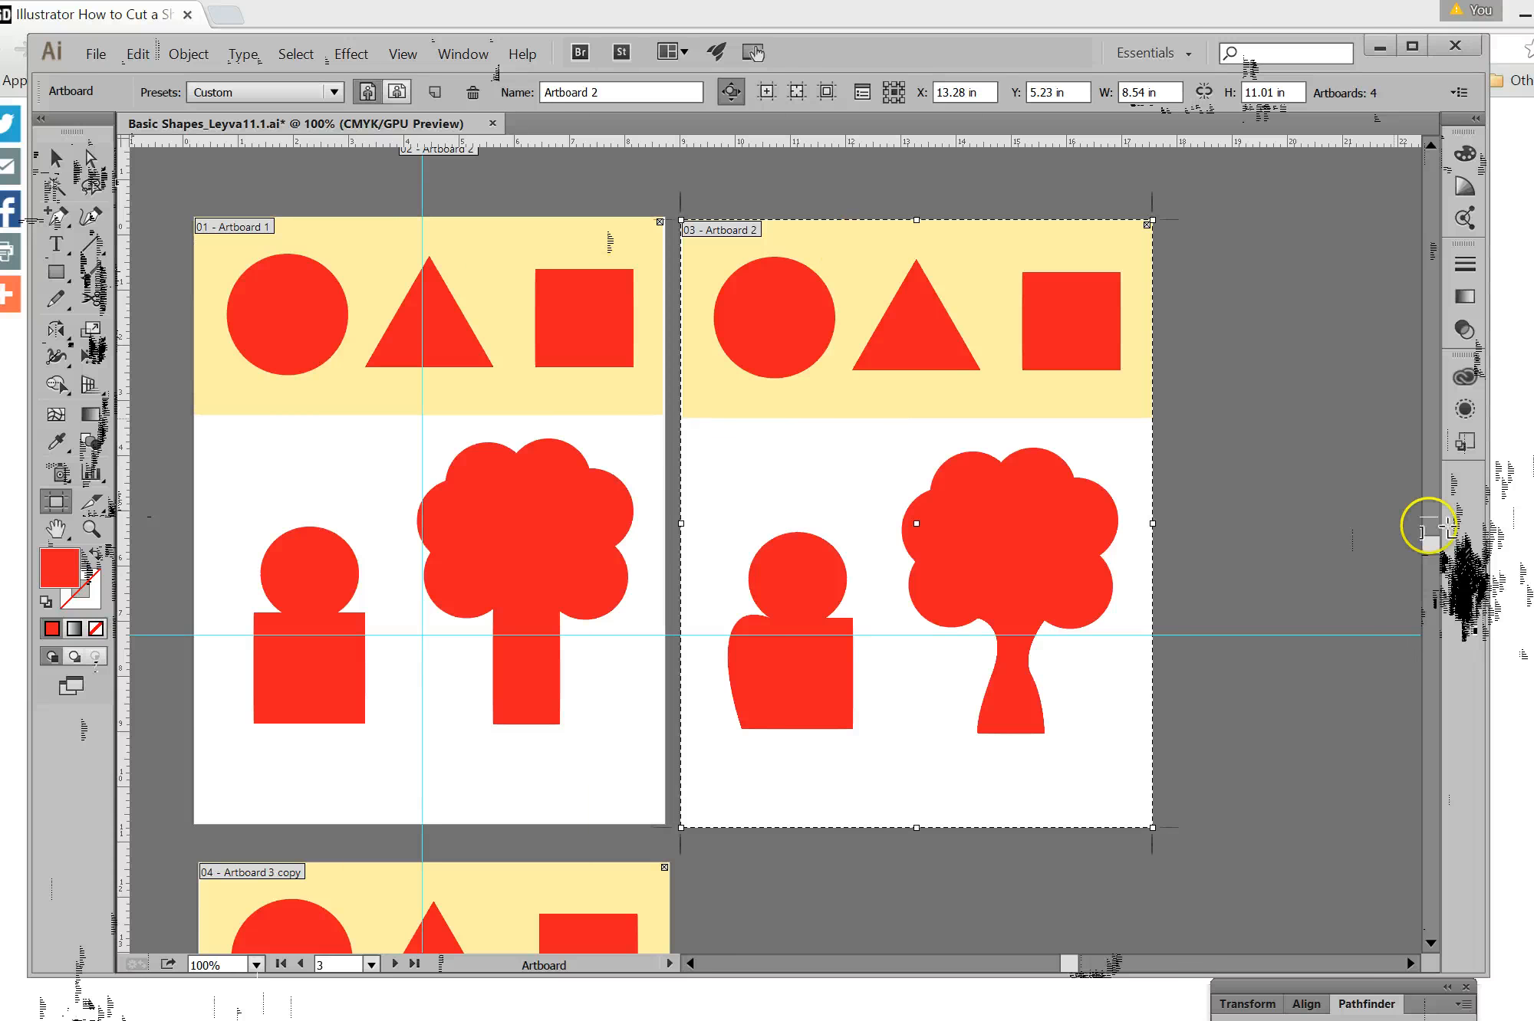
pyautogui.moveTo(1432, 546); pyautogui.dragTo(1438, 575)
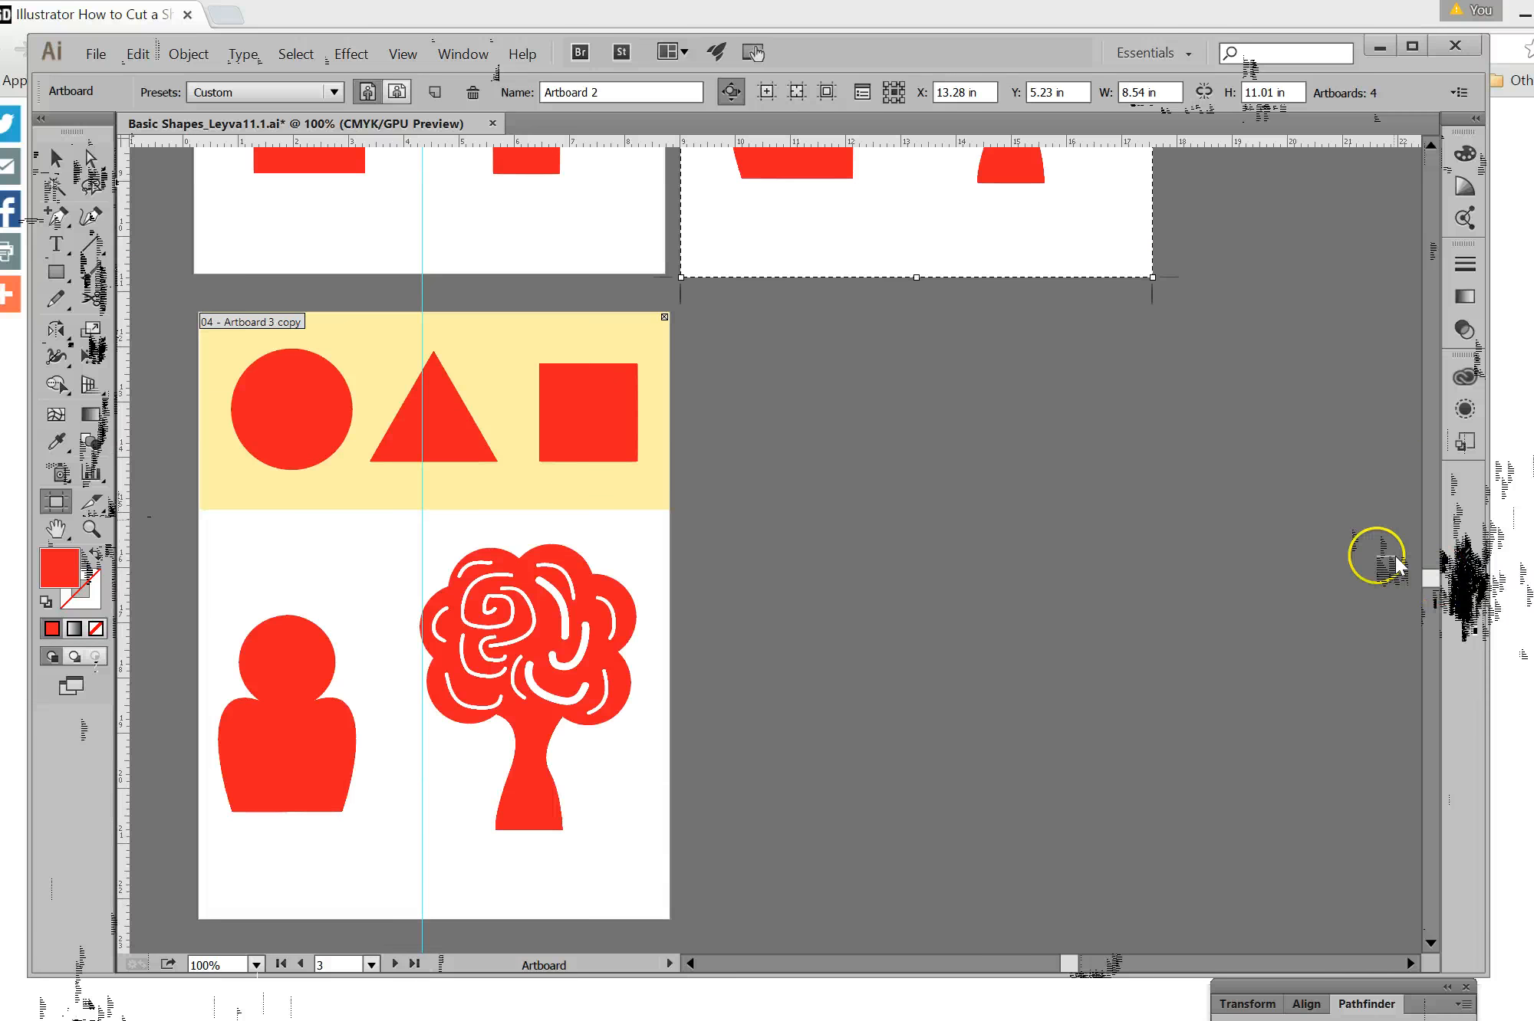
# Rename the artboard holding the swirl-decorated tree as Artboard 3.
pyautogui.click(599, 318)
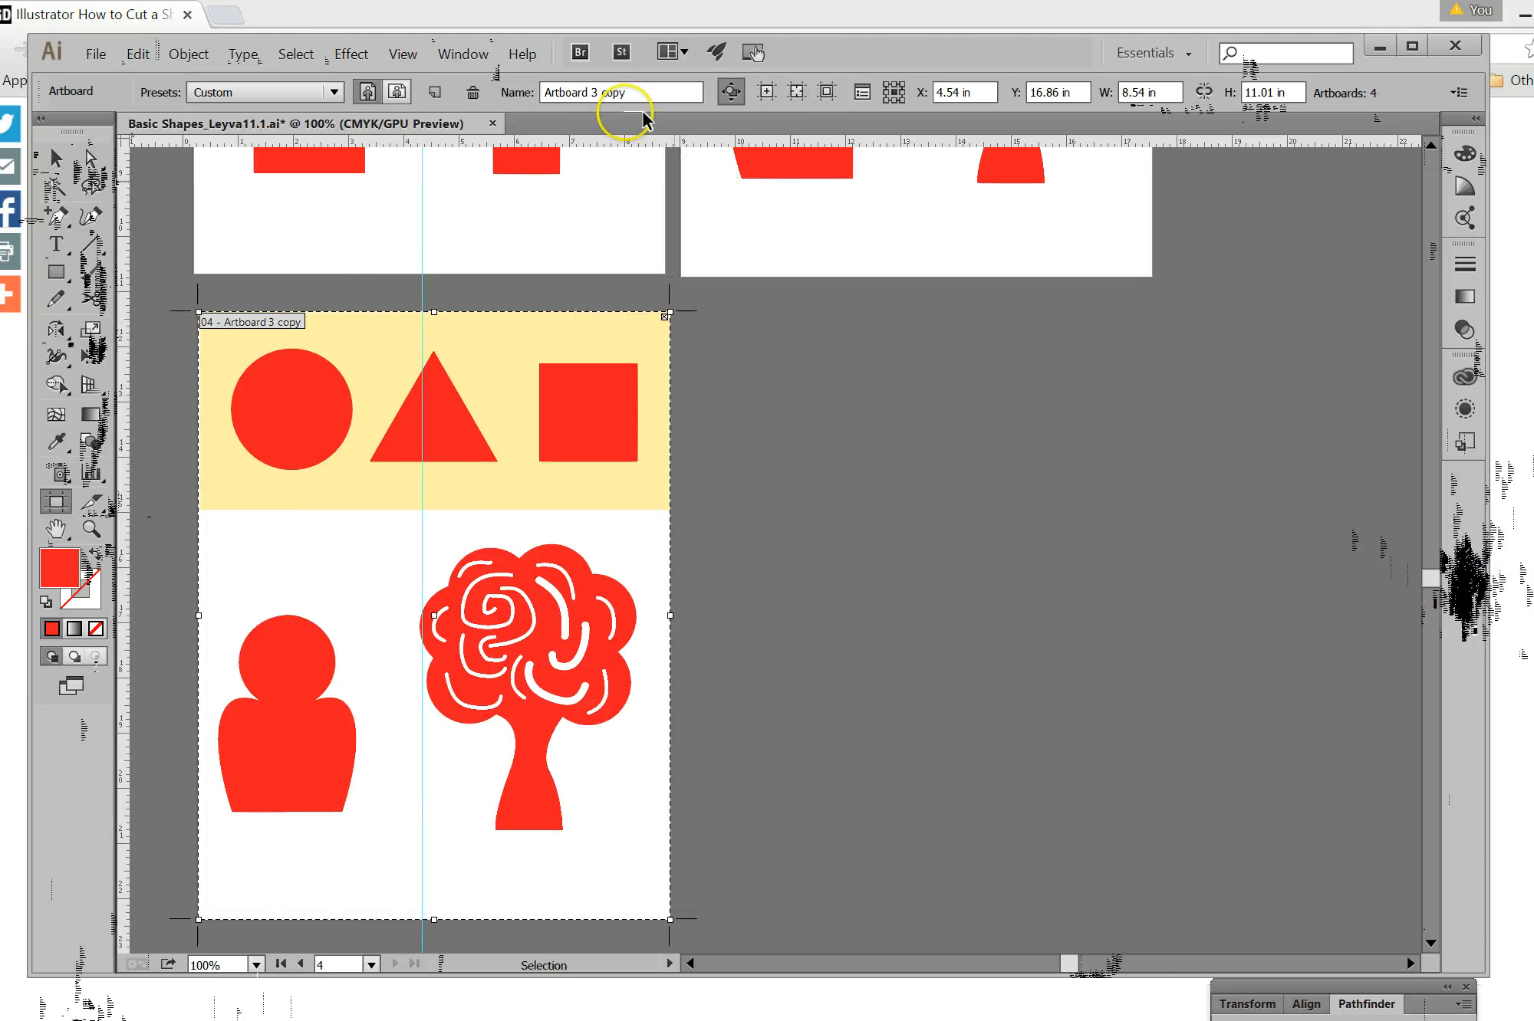
pyautogui.click(656, 90)
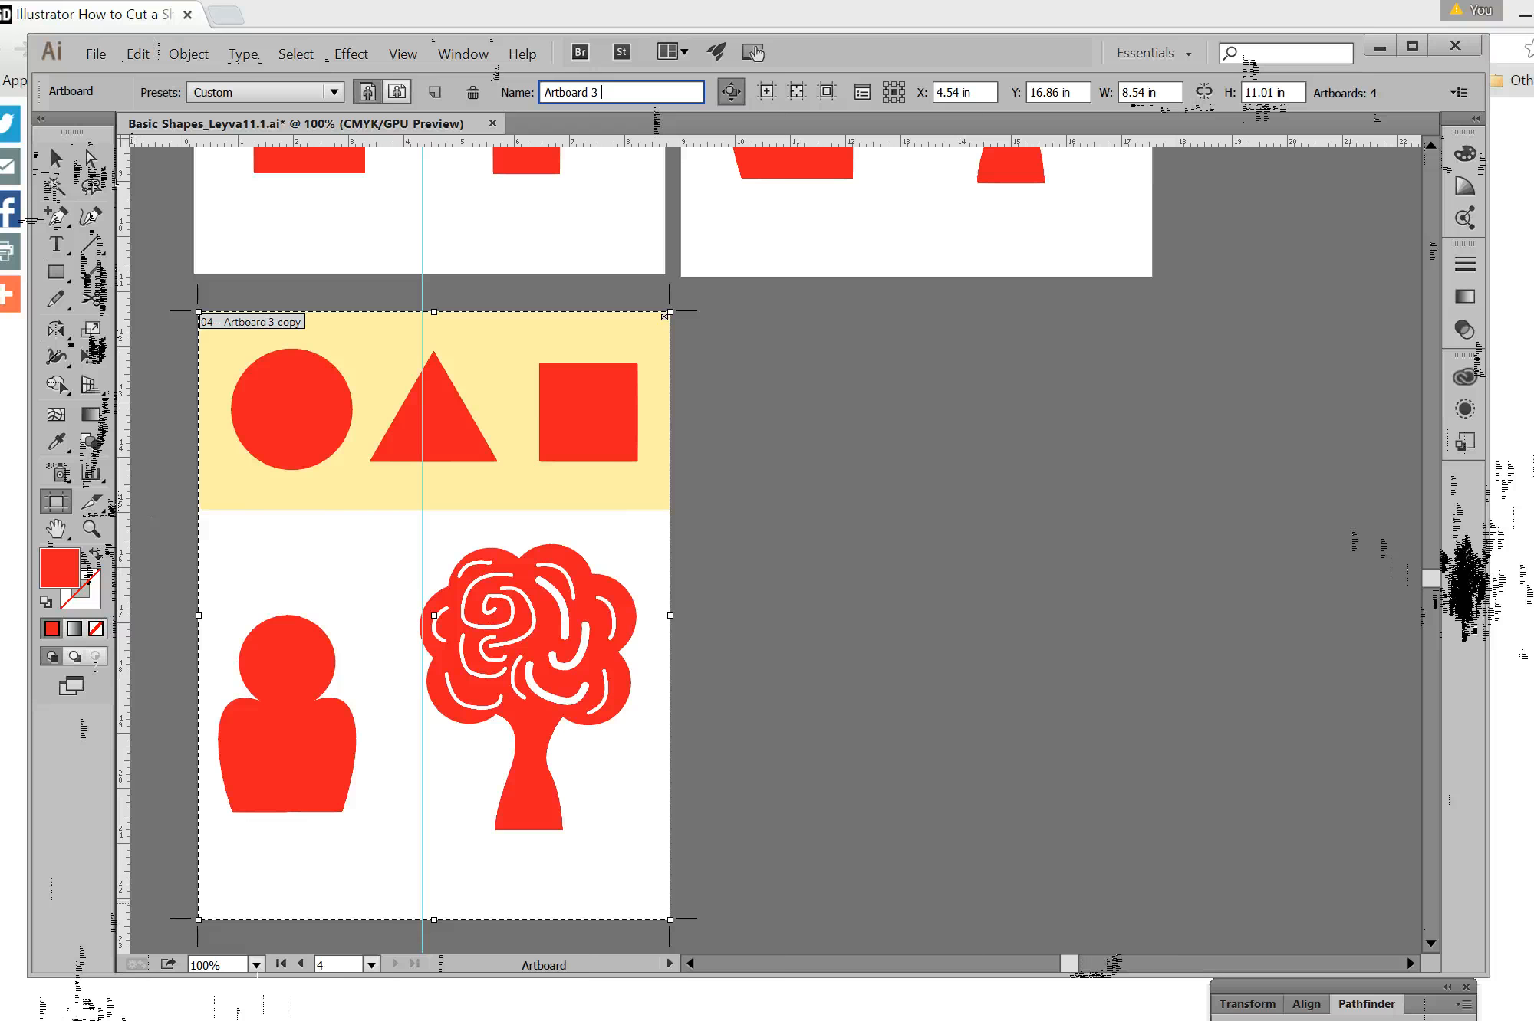
pyautogui.click(945, 895)
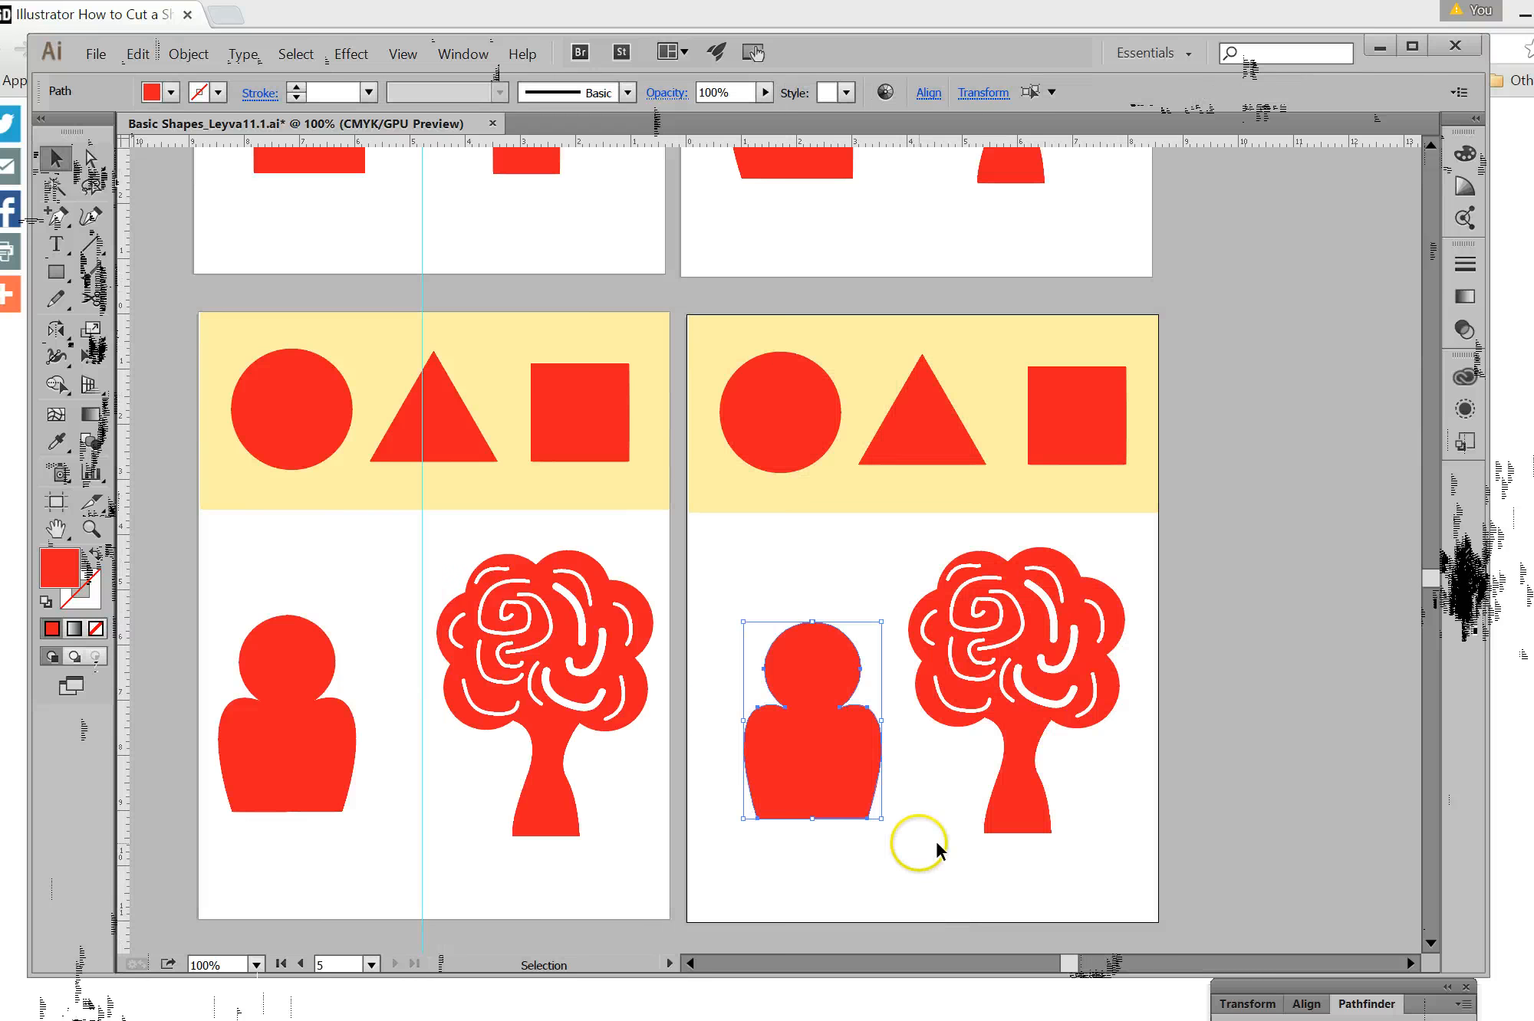
# Deselect the copied person and create an artboard over the yellow band of the duplicated page with the Artboard tool.
pyautogui.click(876, 582)
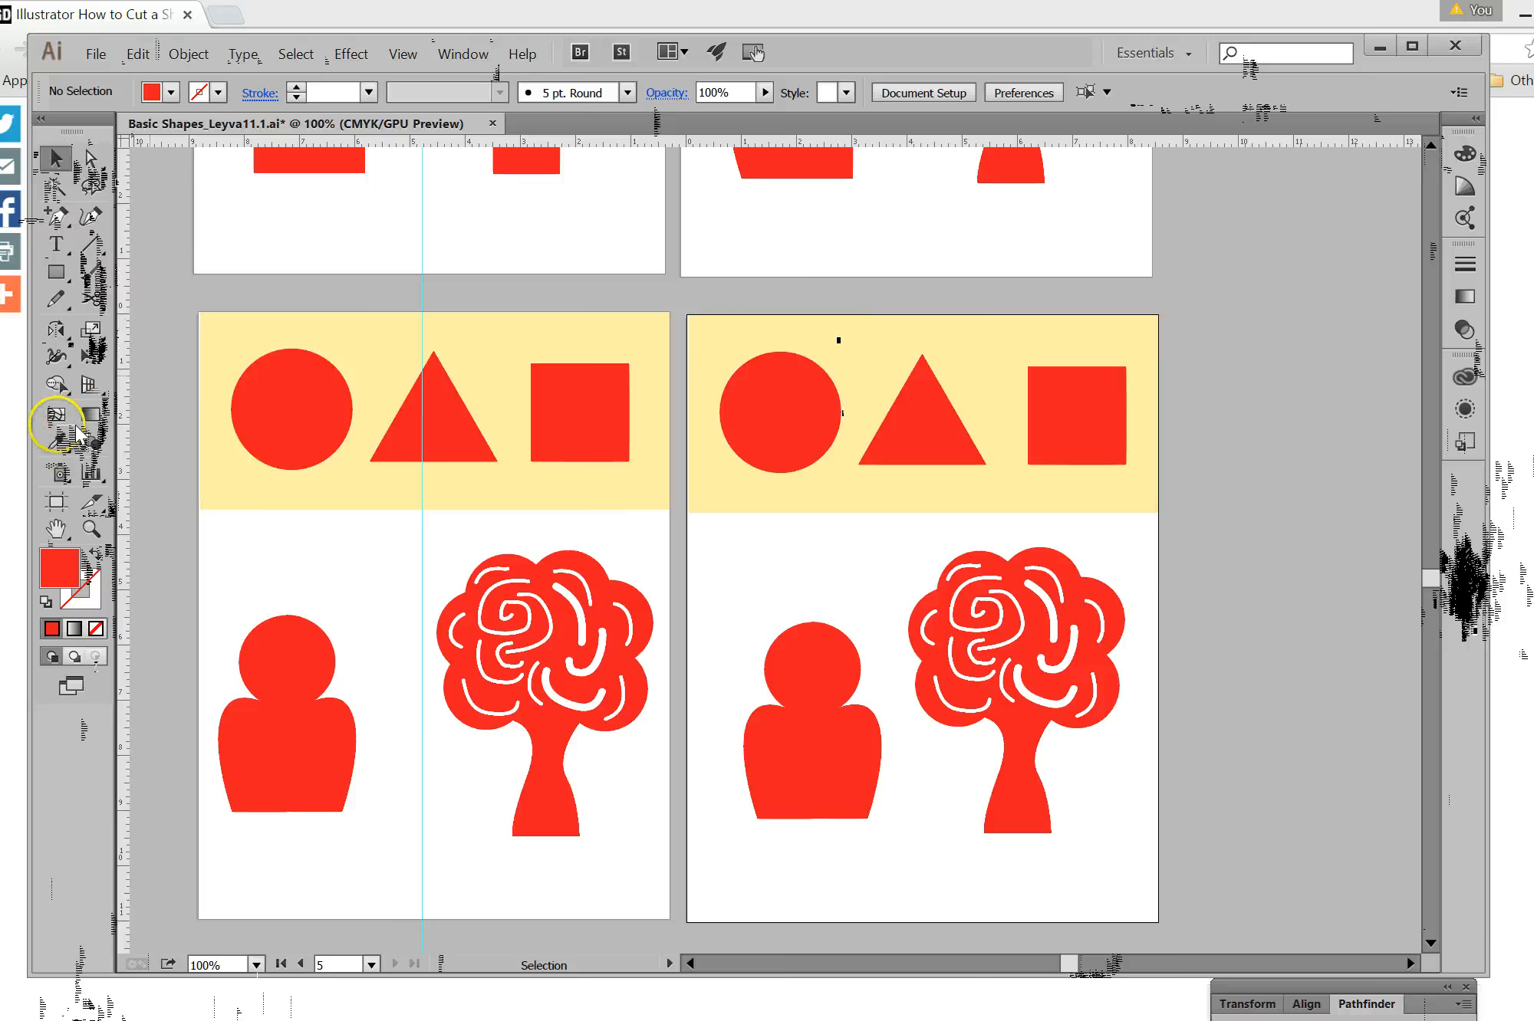
pyautogui.click(79, 509)
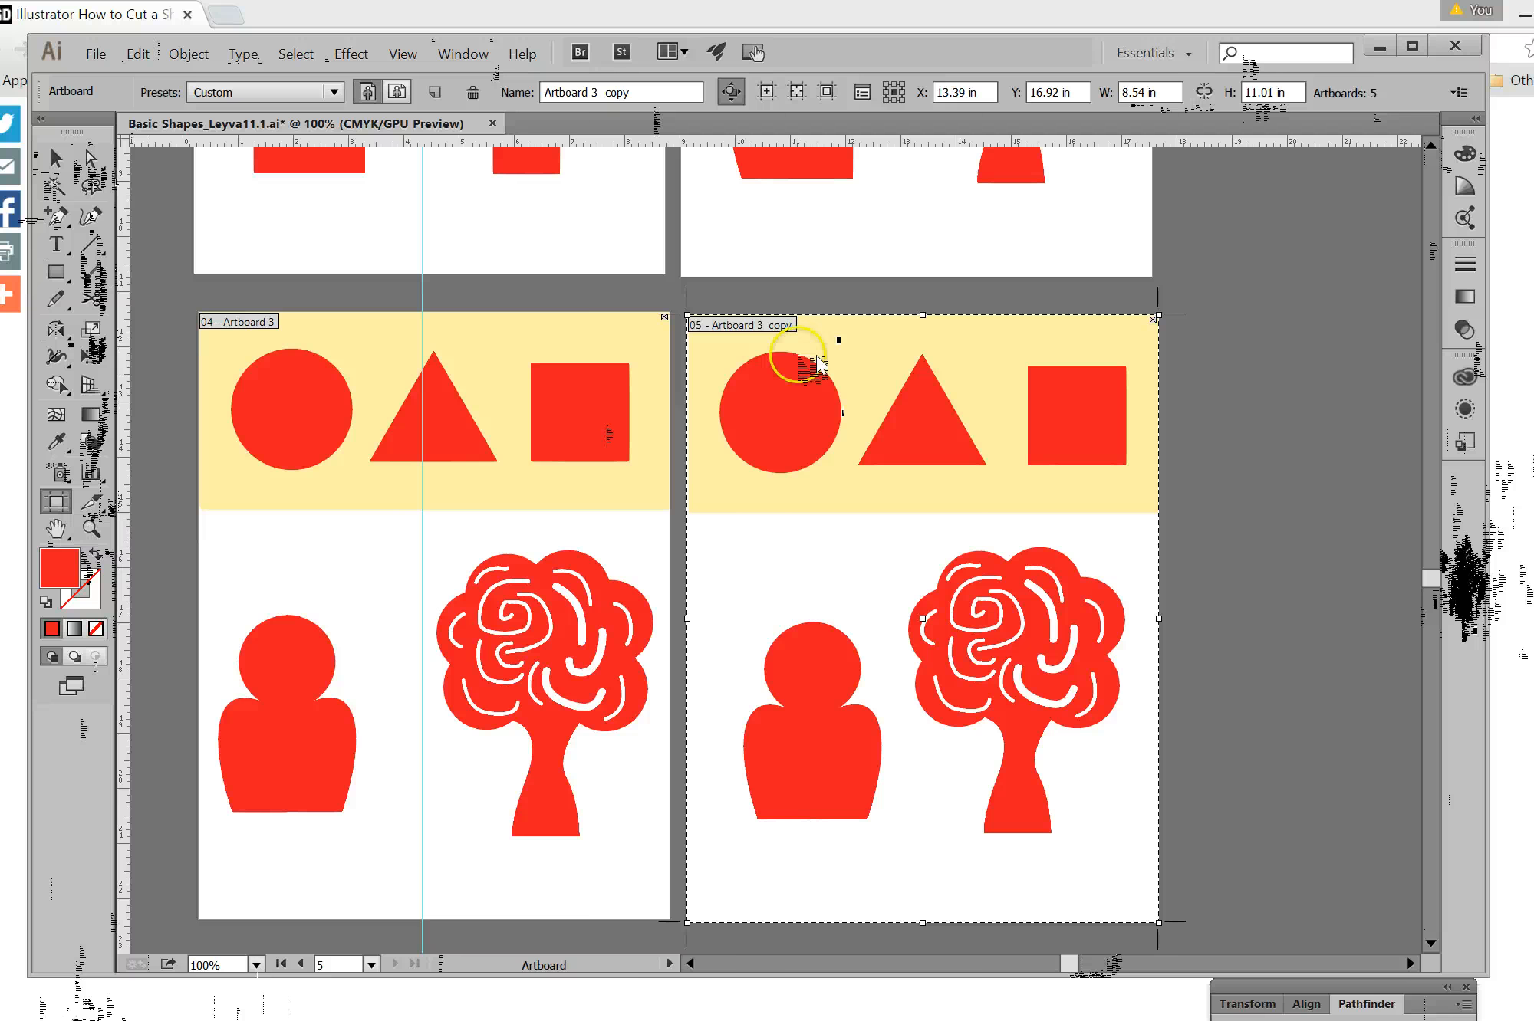
pyautogui.click(857, 341)
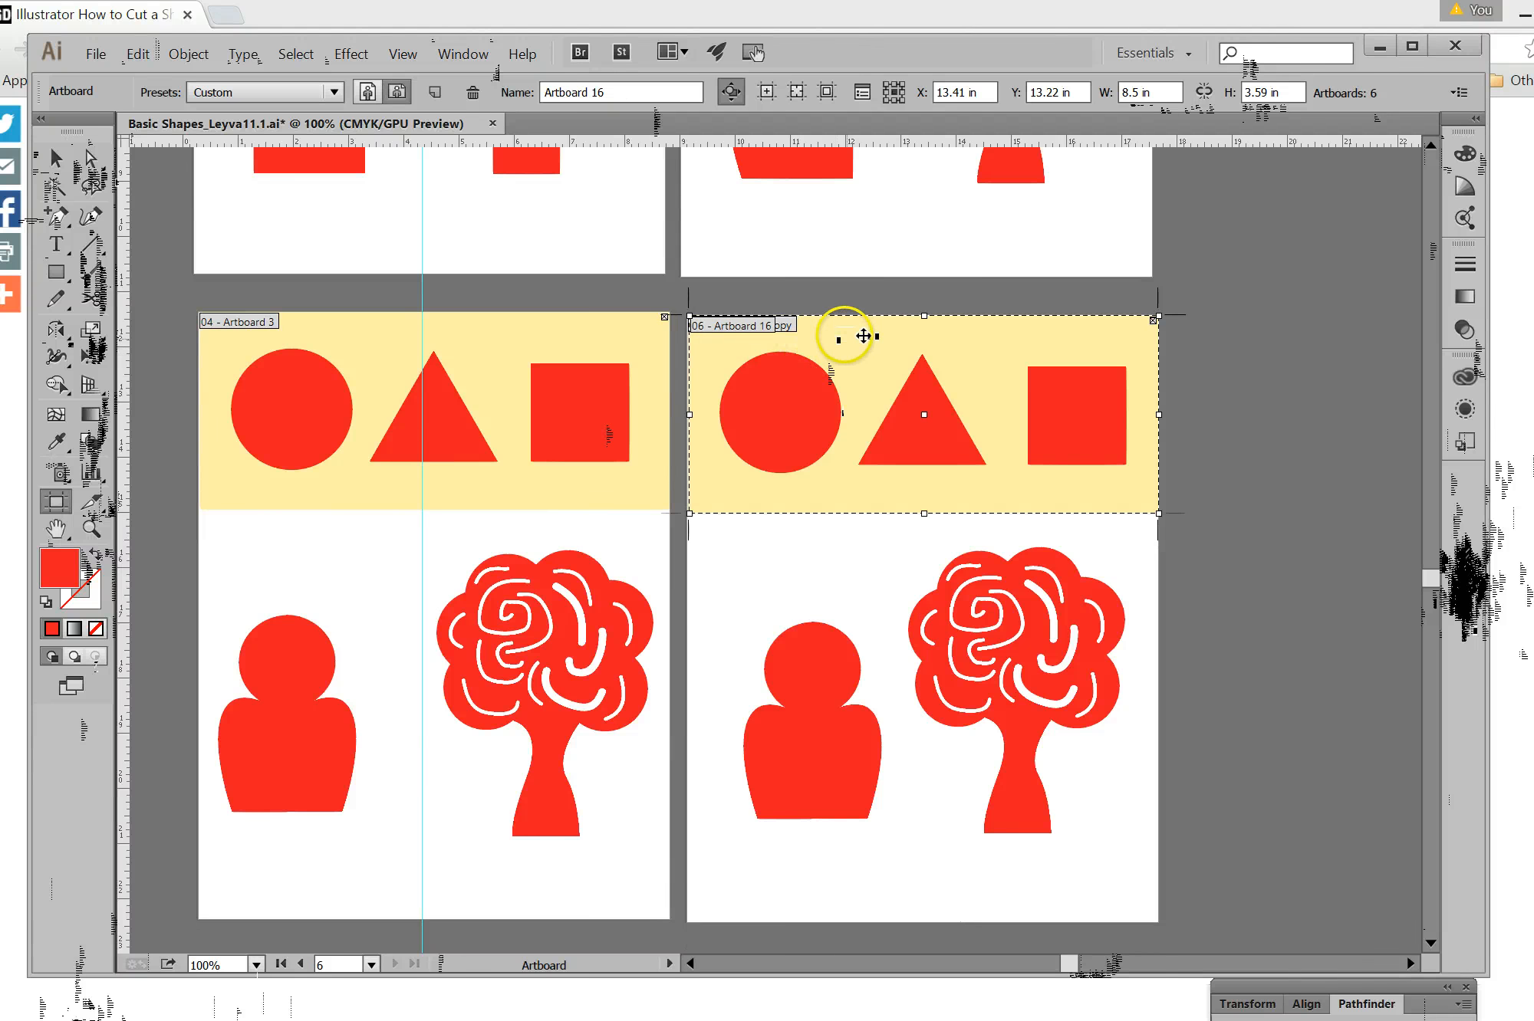
# Rename the artboard over the duplicated page's yellow band as Artboard 4.
pyautogui.click(638, 86)
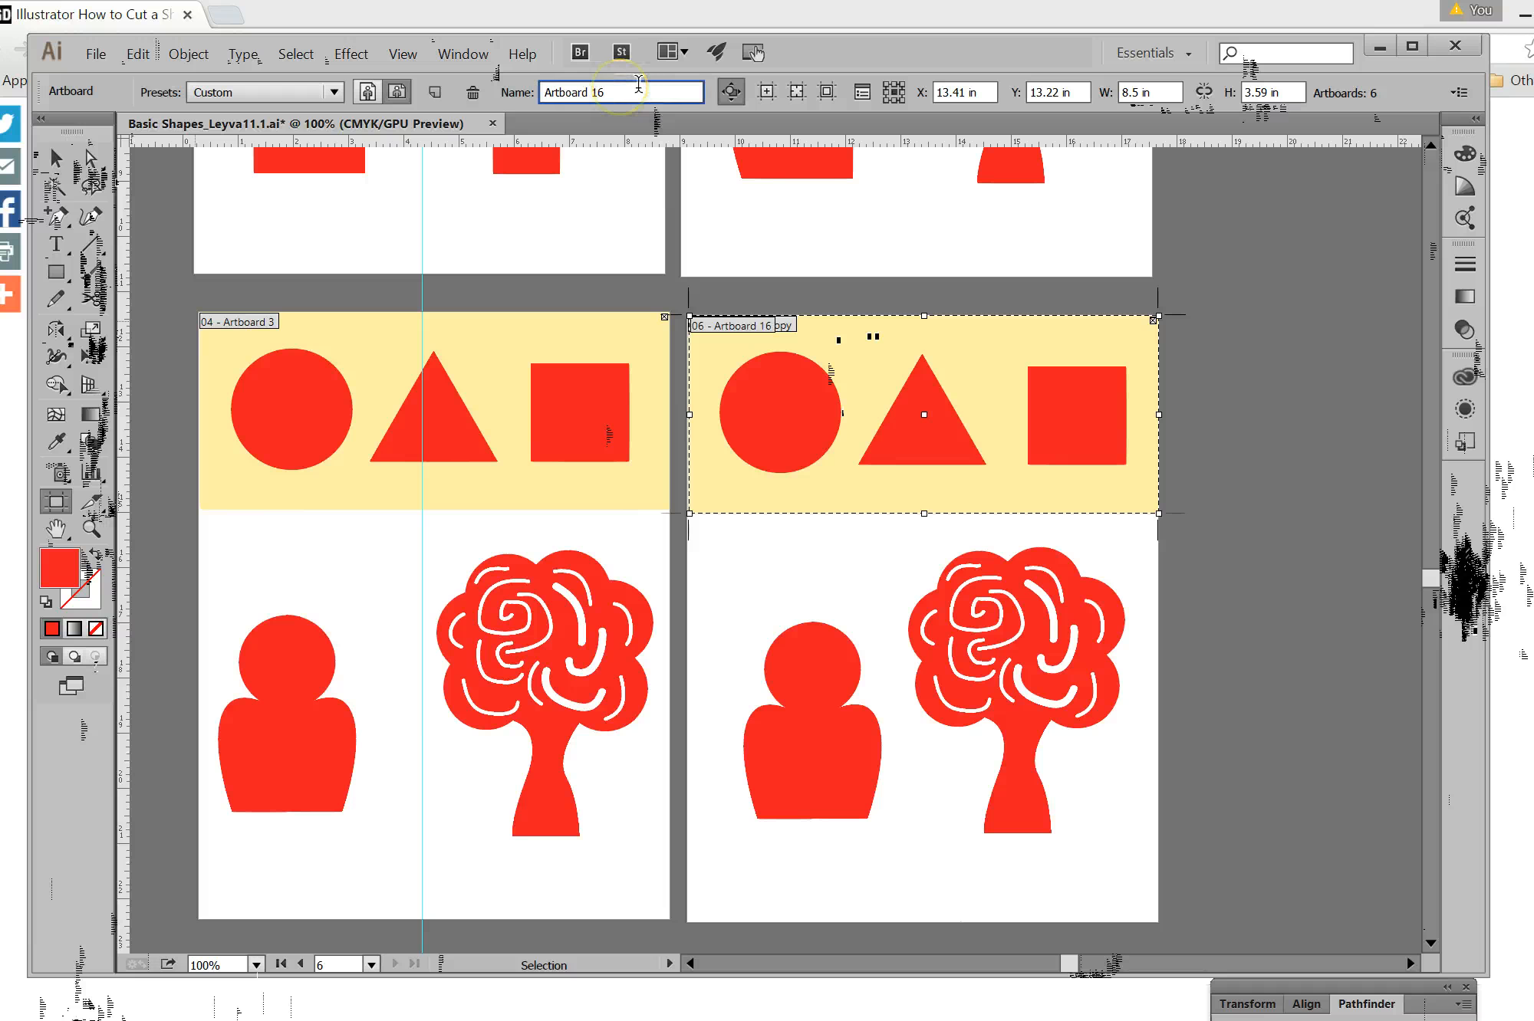
pyautogui.press('BackSpace')
pyautogui.press('BackSpace')
pyautogui.write('4')
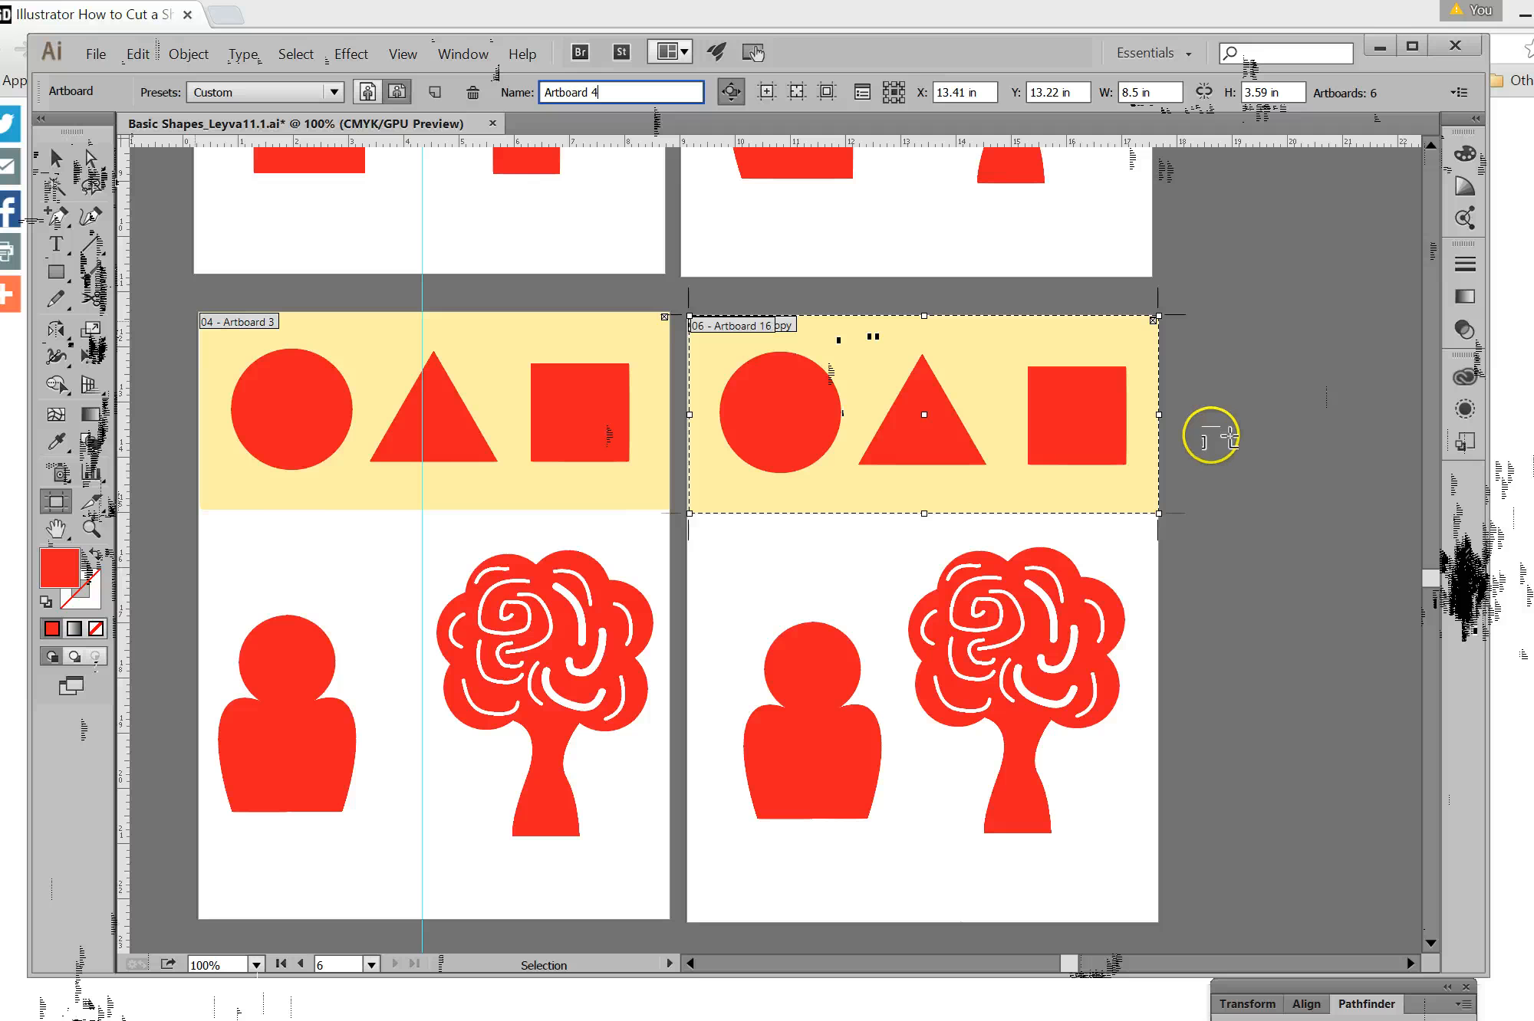
pyautogui.press('Return')
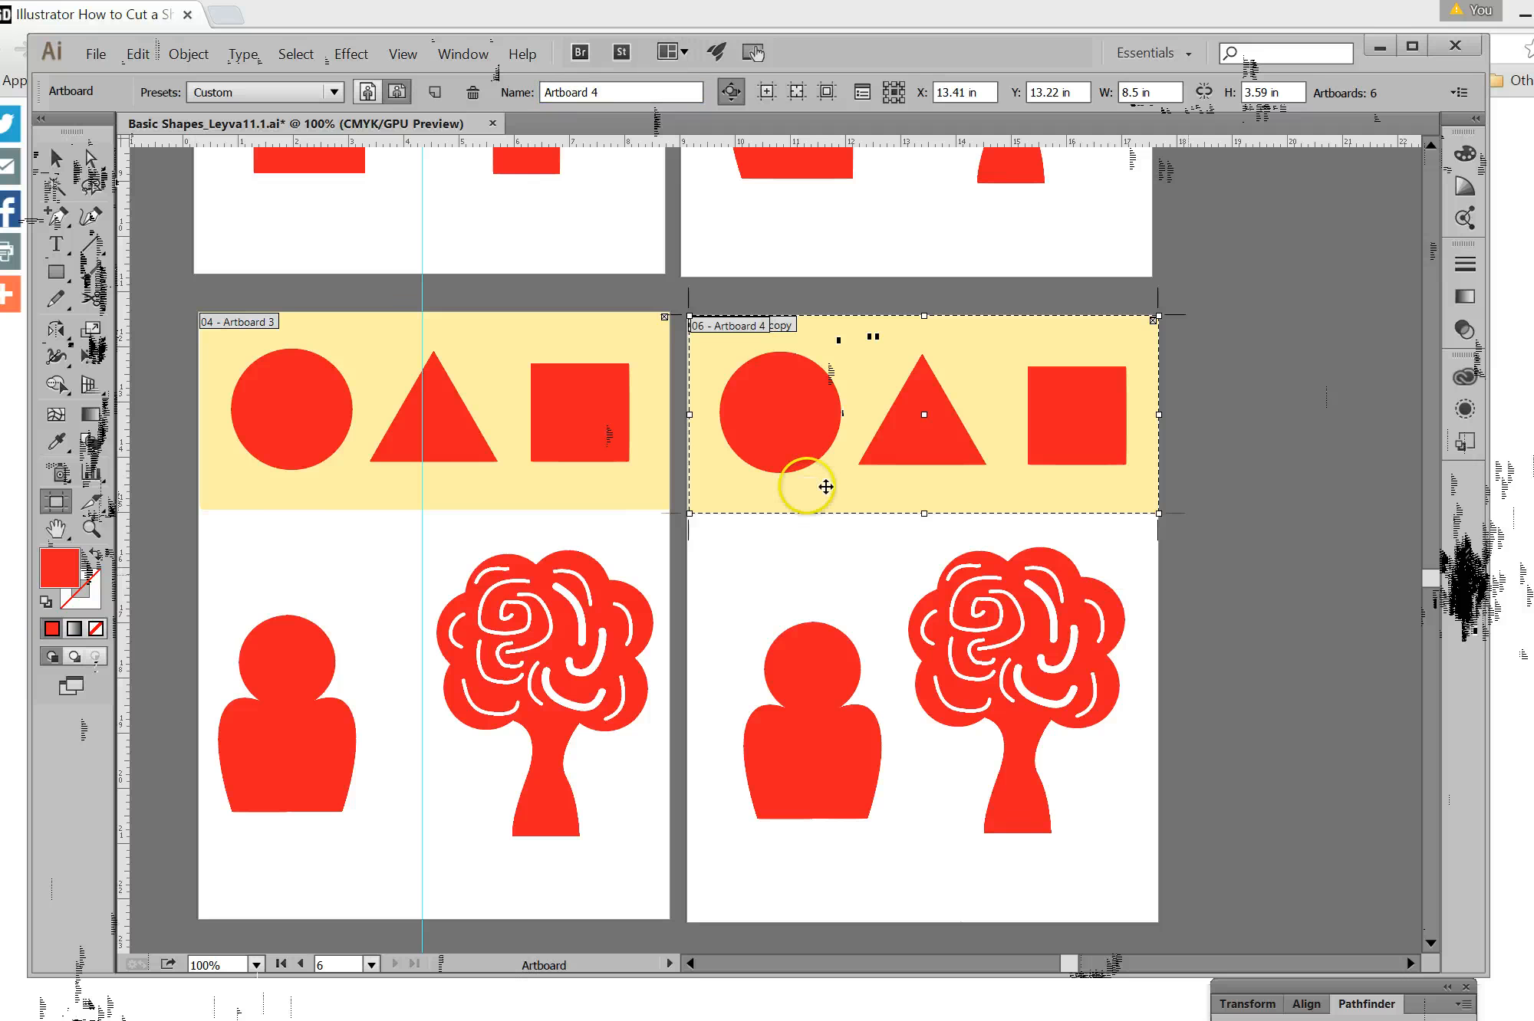
# Draw a rectangle about 8.48 by 7.39 in covering the white area below the duplicated page's yellow band.
pyautogui.click(56, 157)
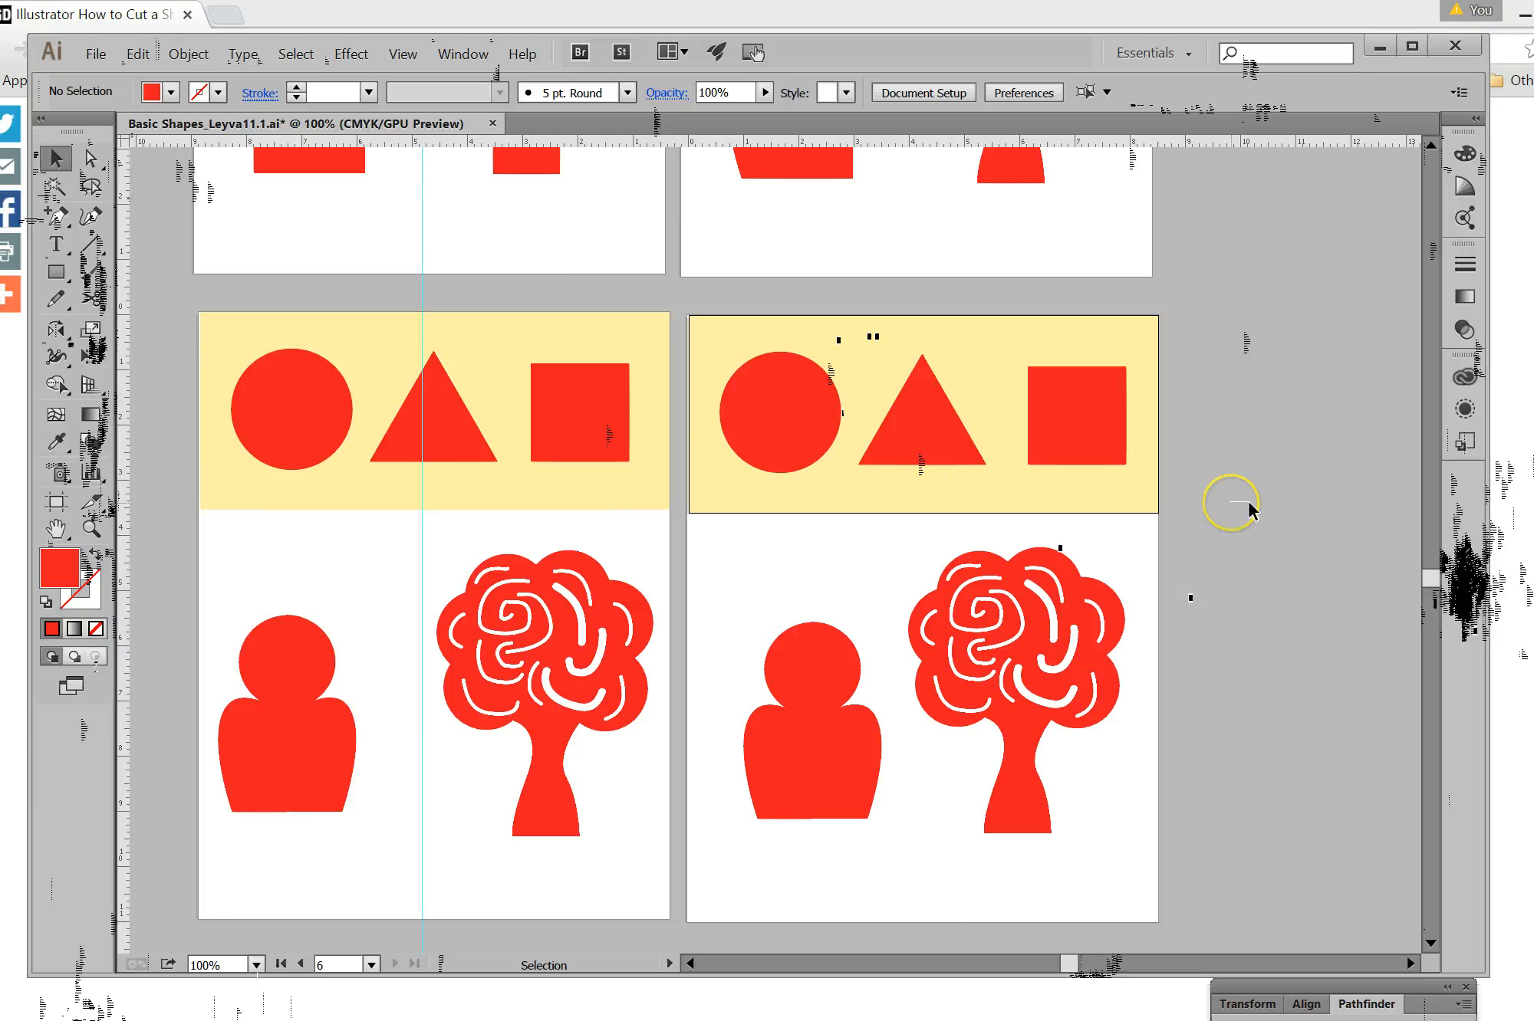
pyautogui.click(74, 266)
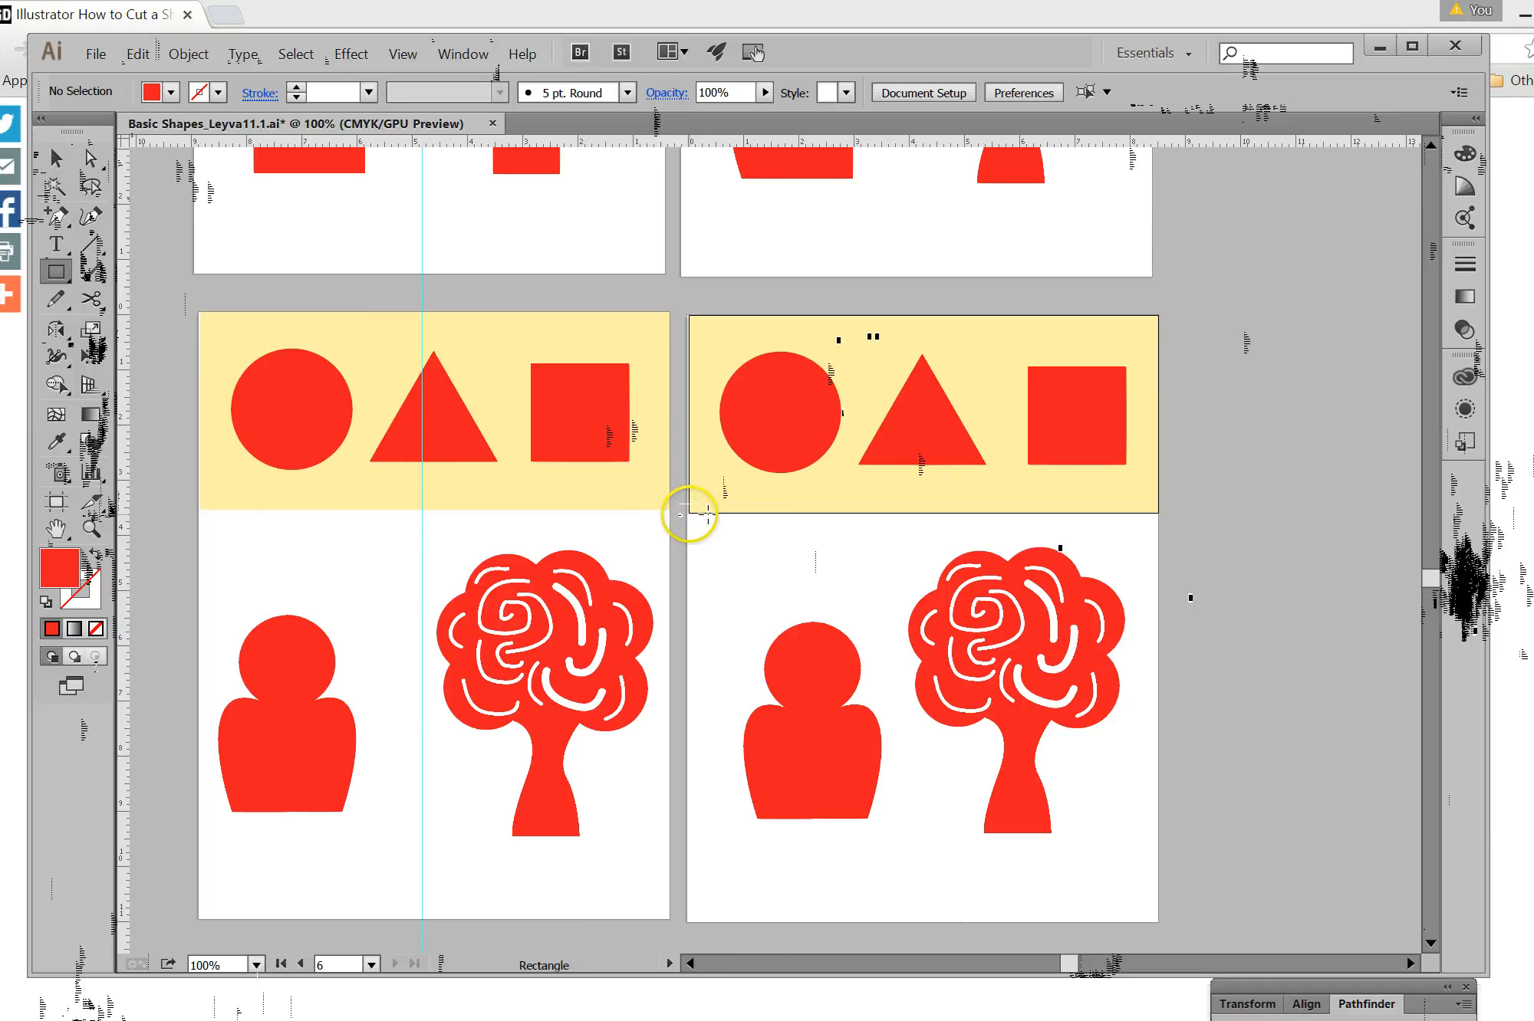
pyautogui.moveTo(689, 514); pyautogui.dragTo(1175, 923)
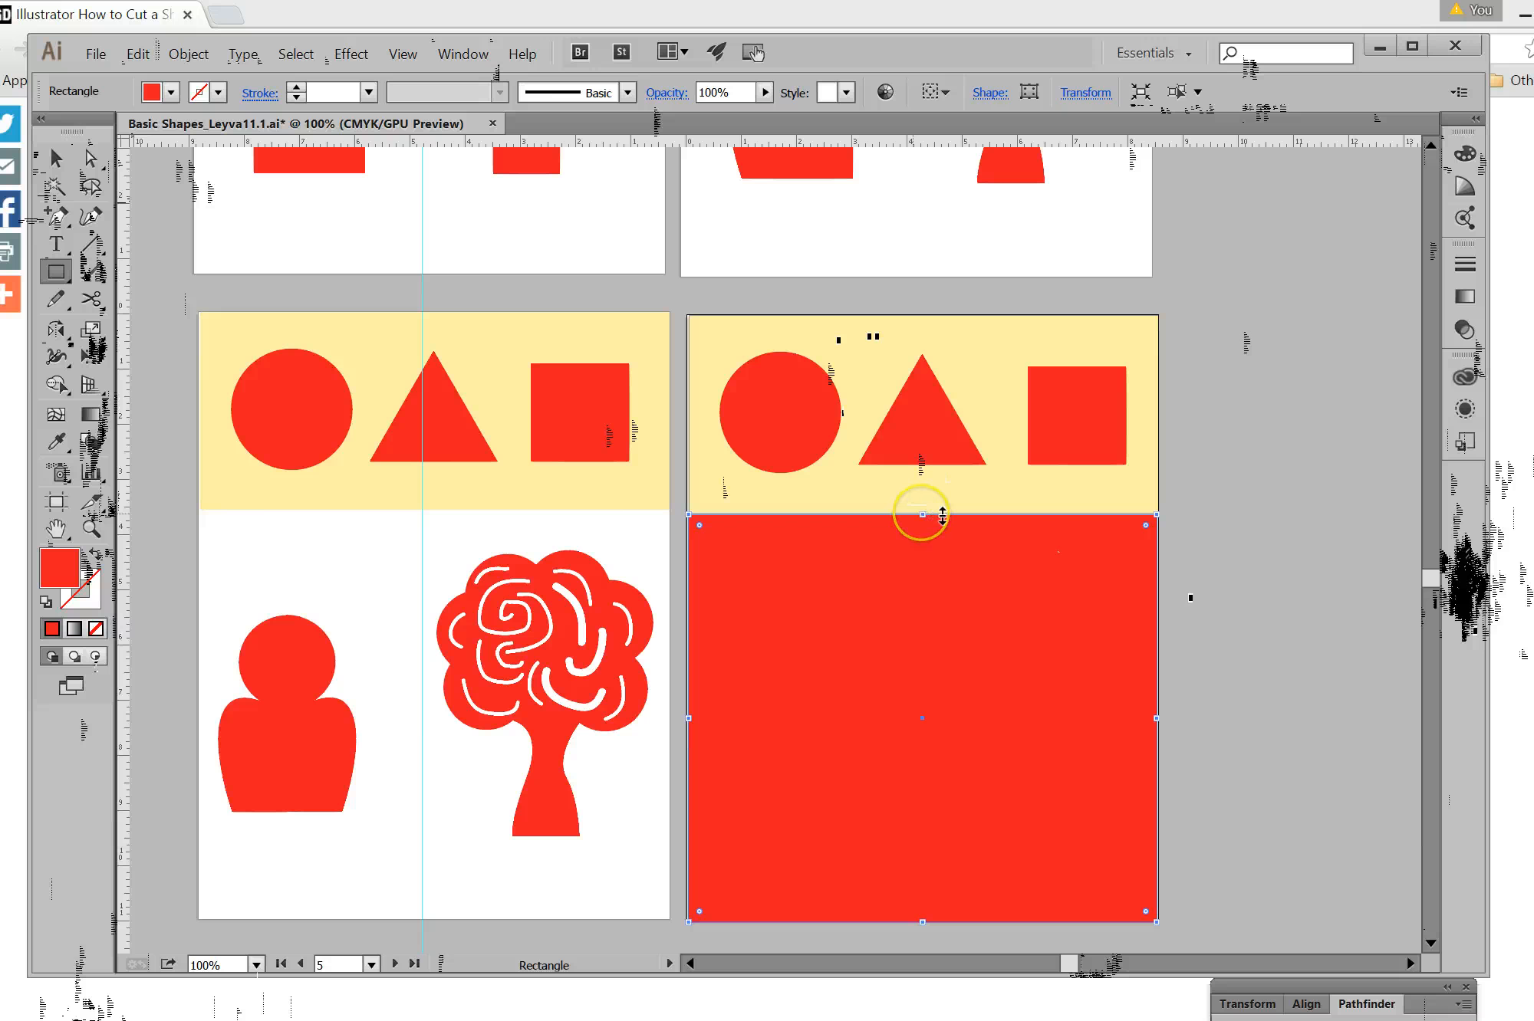
pyautogui.moveTo(942, 517); pyautogui.dragTo(942, 513)
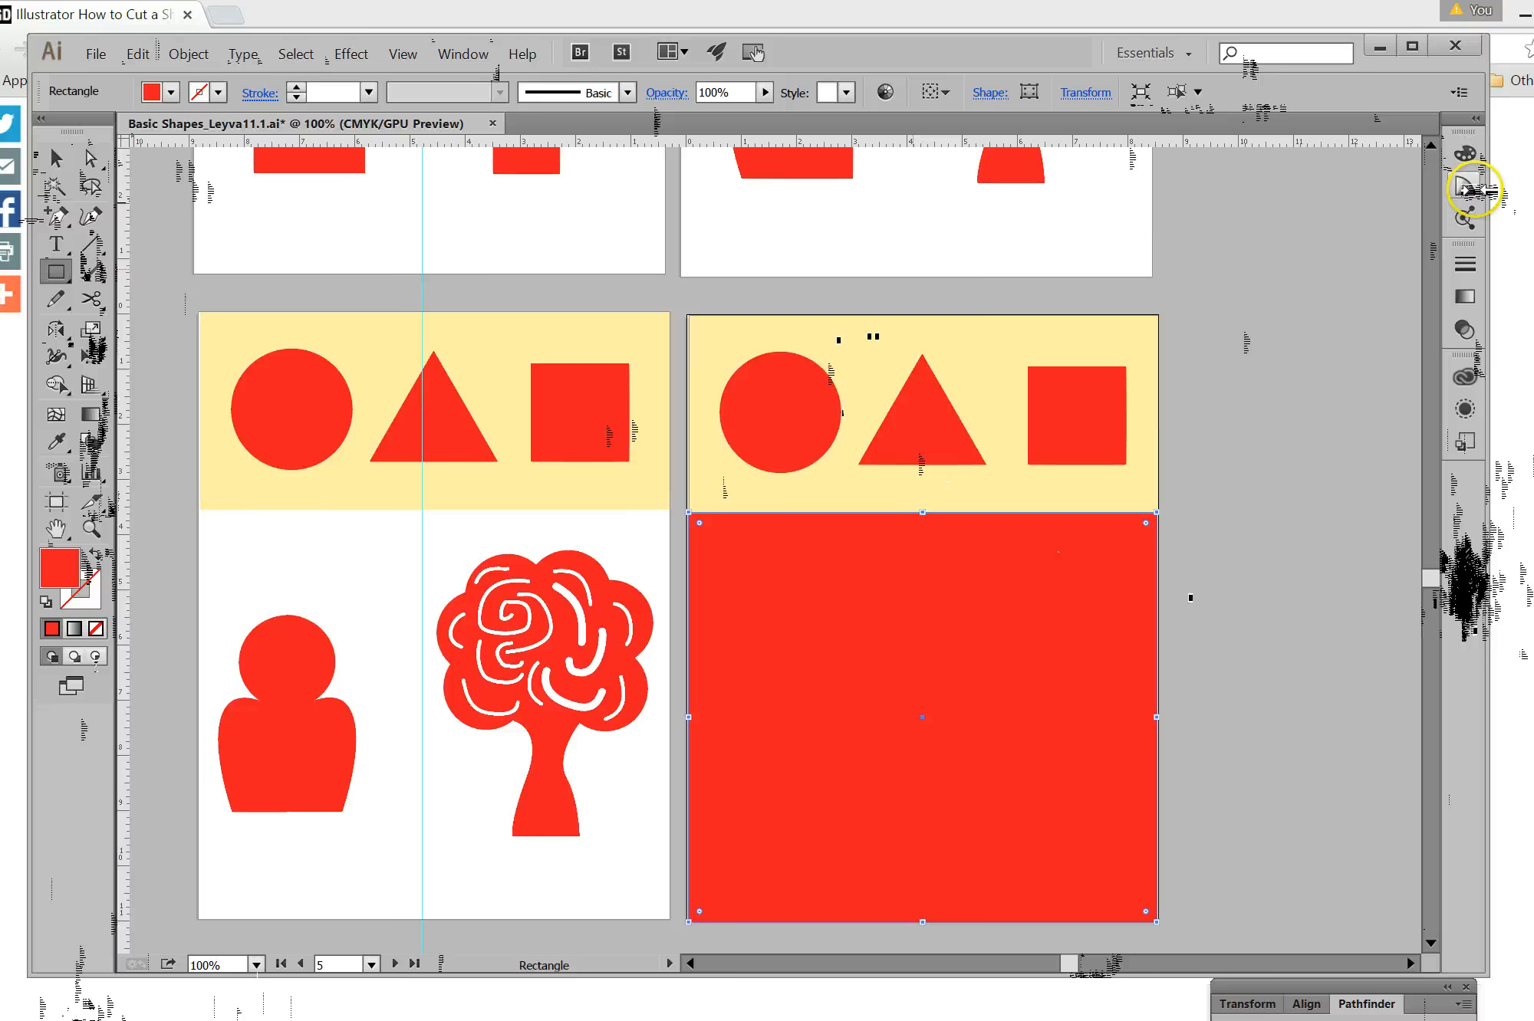
# Try purple-pink and hot pink fills on the new rectangle from the colour spectrum, ending on green.
pyautogui.click(1487, 157)
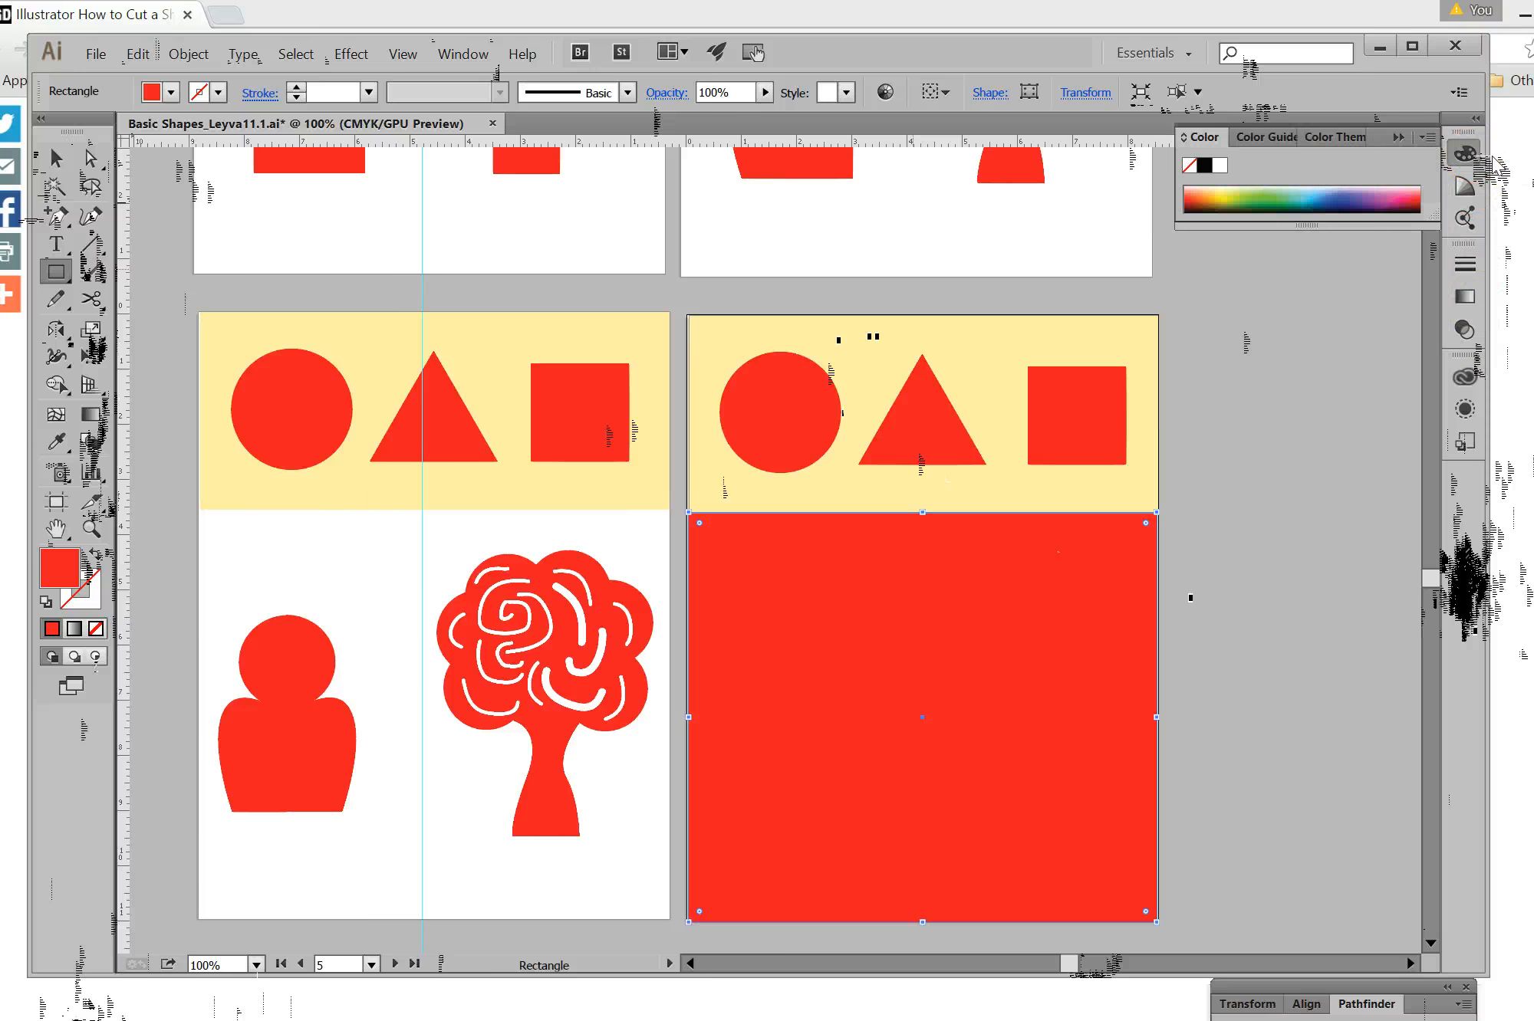
pyautogui.click(1267, 198)
pyautogui.moveTo(1291, 192); pyautogui.dragTo(1408, 192)
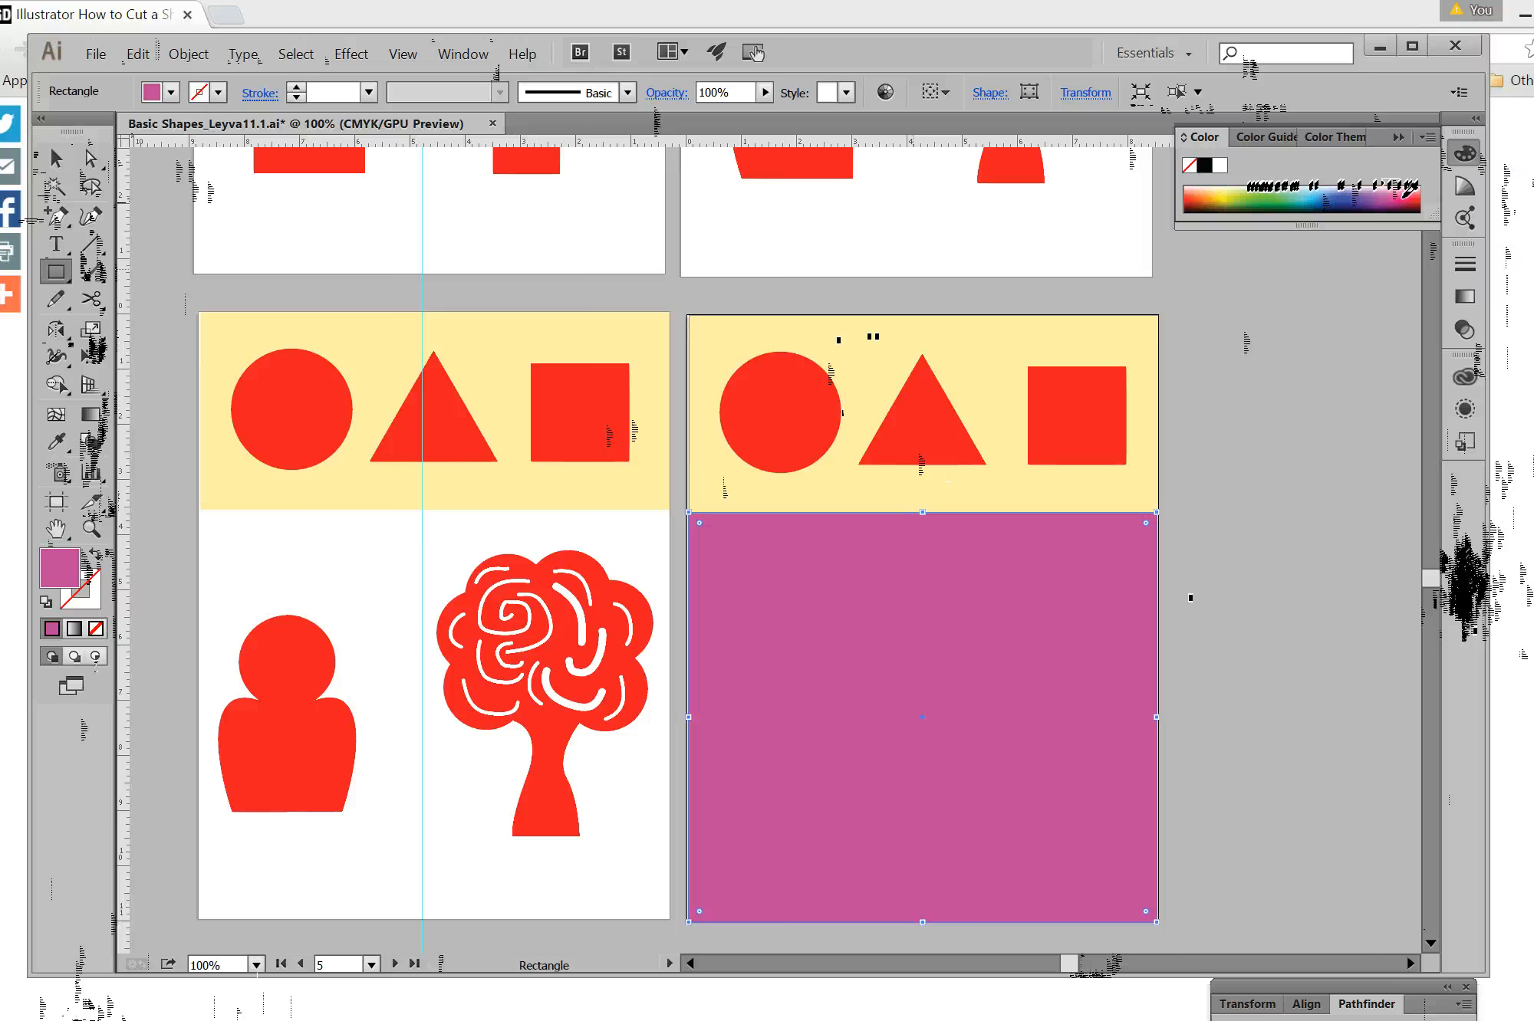
pyautogui.click(1410, 194)
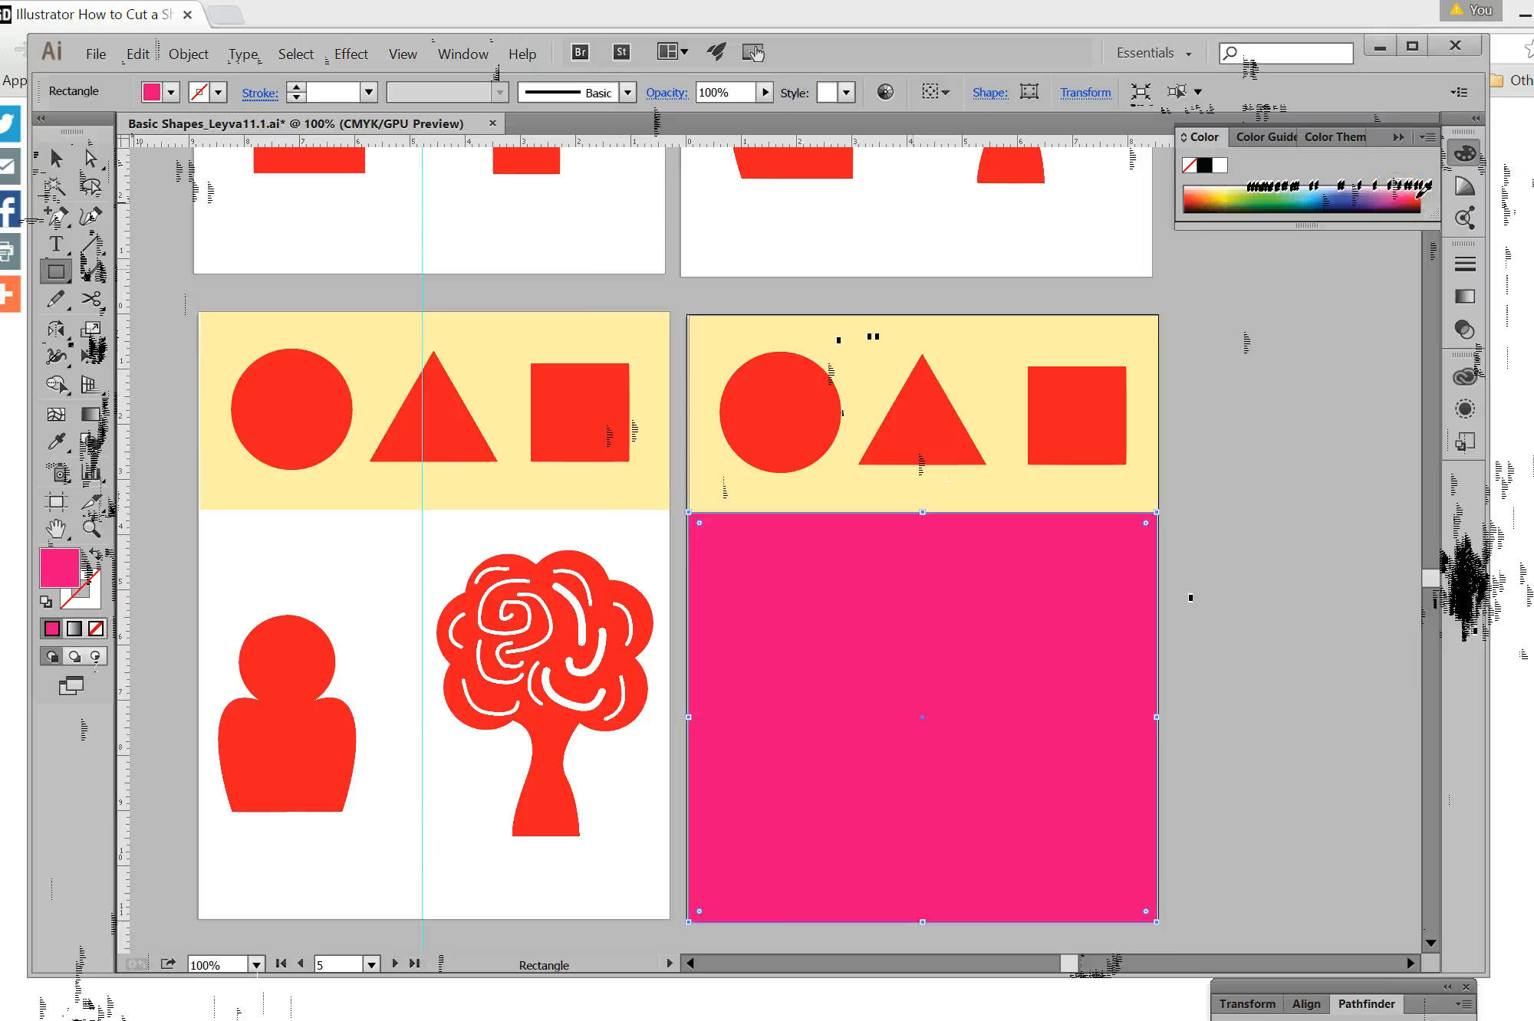
pyautogui.click(1295, 192)
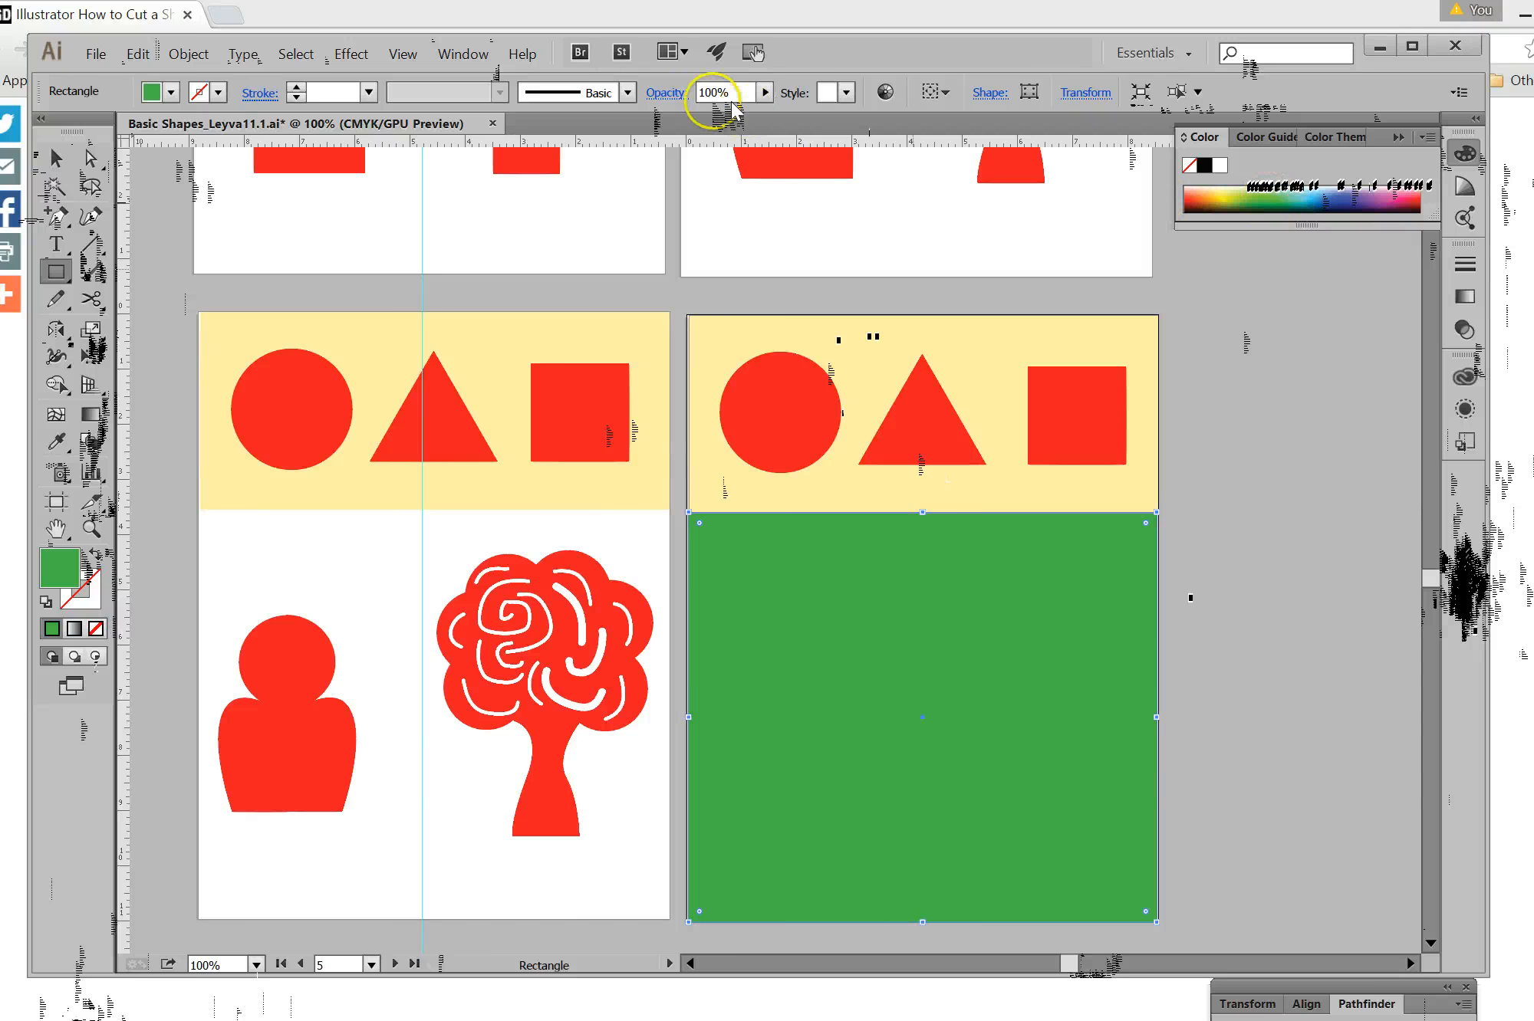
# Try the green rectangle at 53% opacity, and return its opacity to 100%.
pyautogui.click(765, 92)
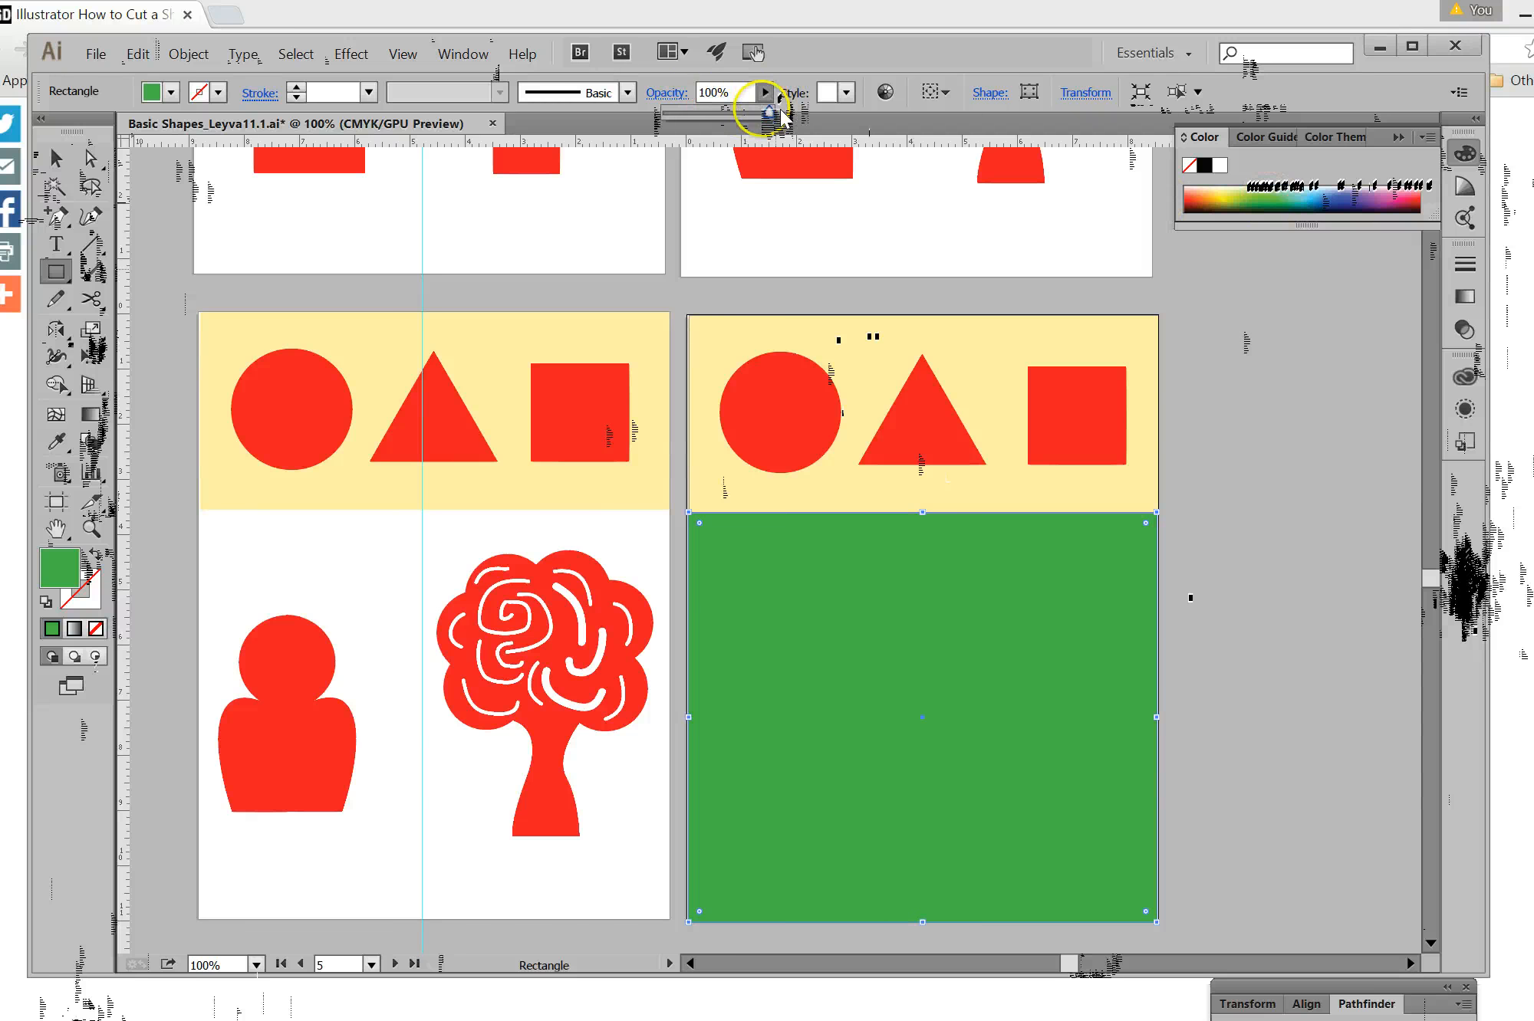
pyautogui.moveTo(770, 113); pyautogui.dragTo(738, 115)
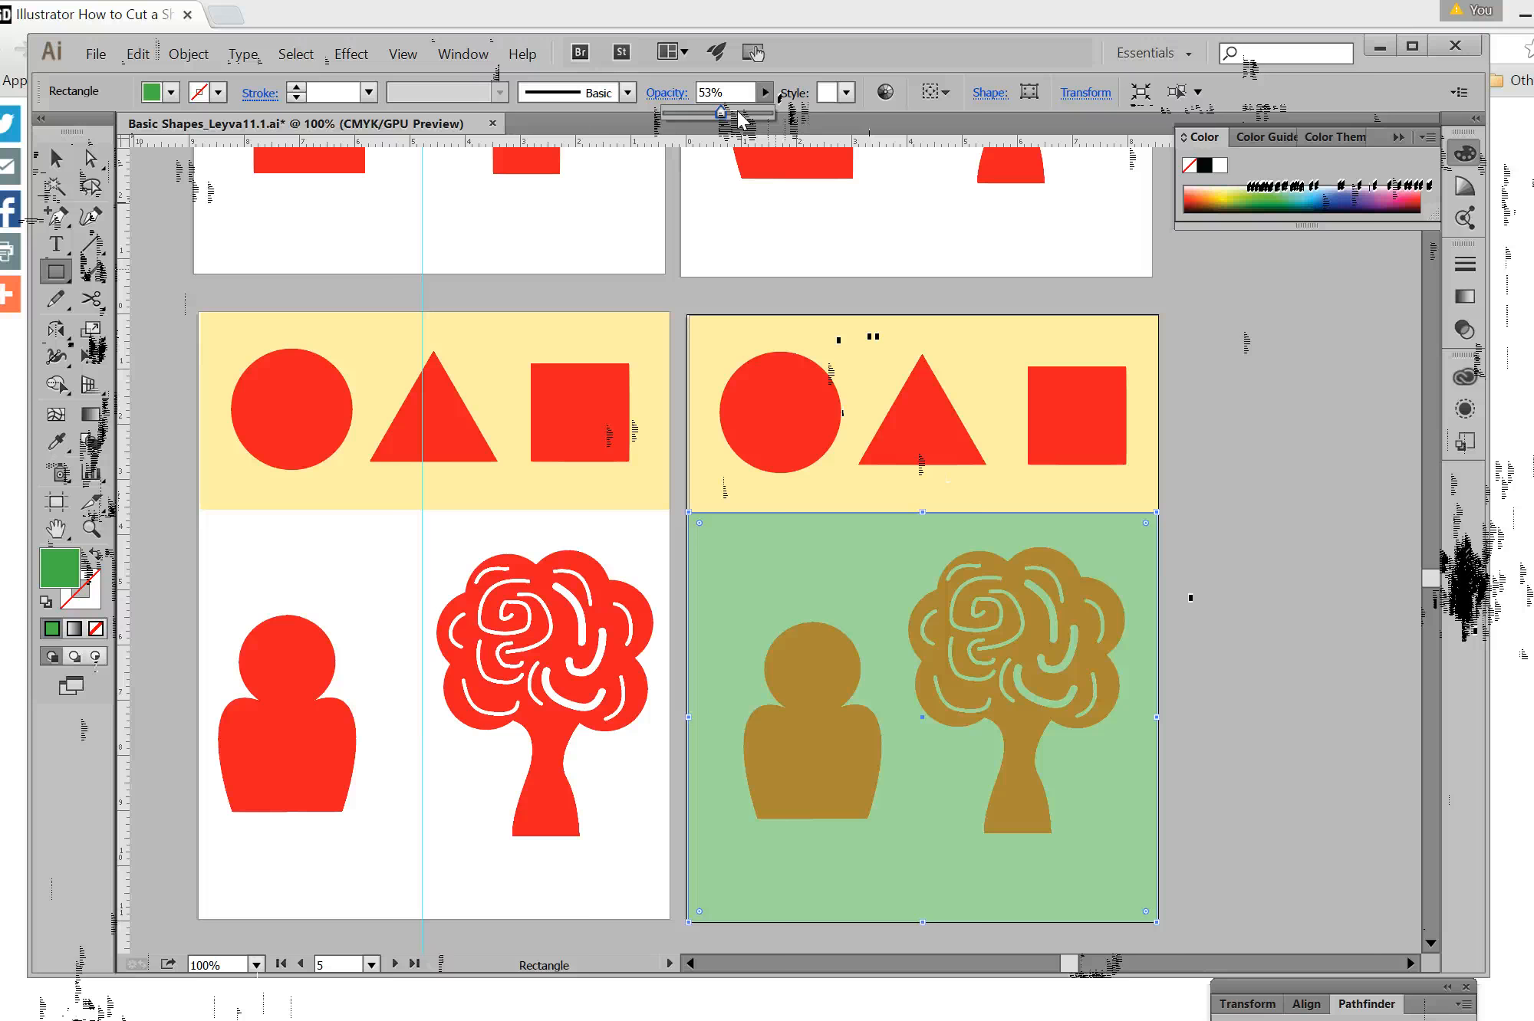
pyautogui.click(1259, 307)
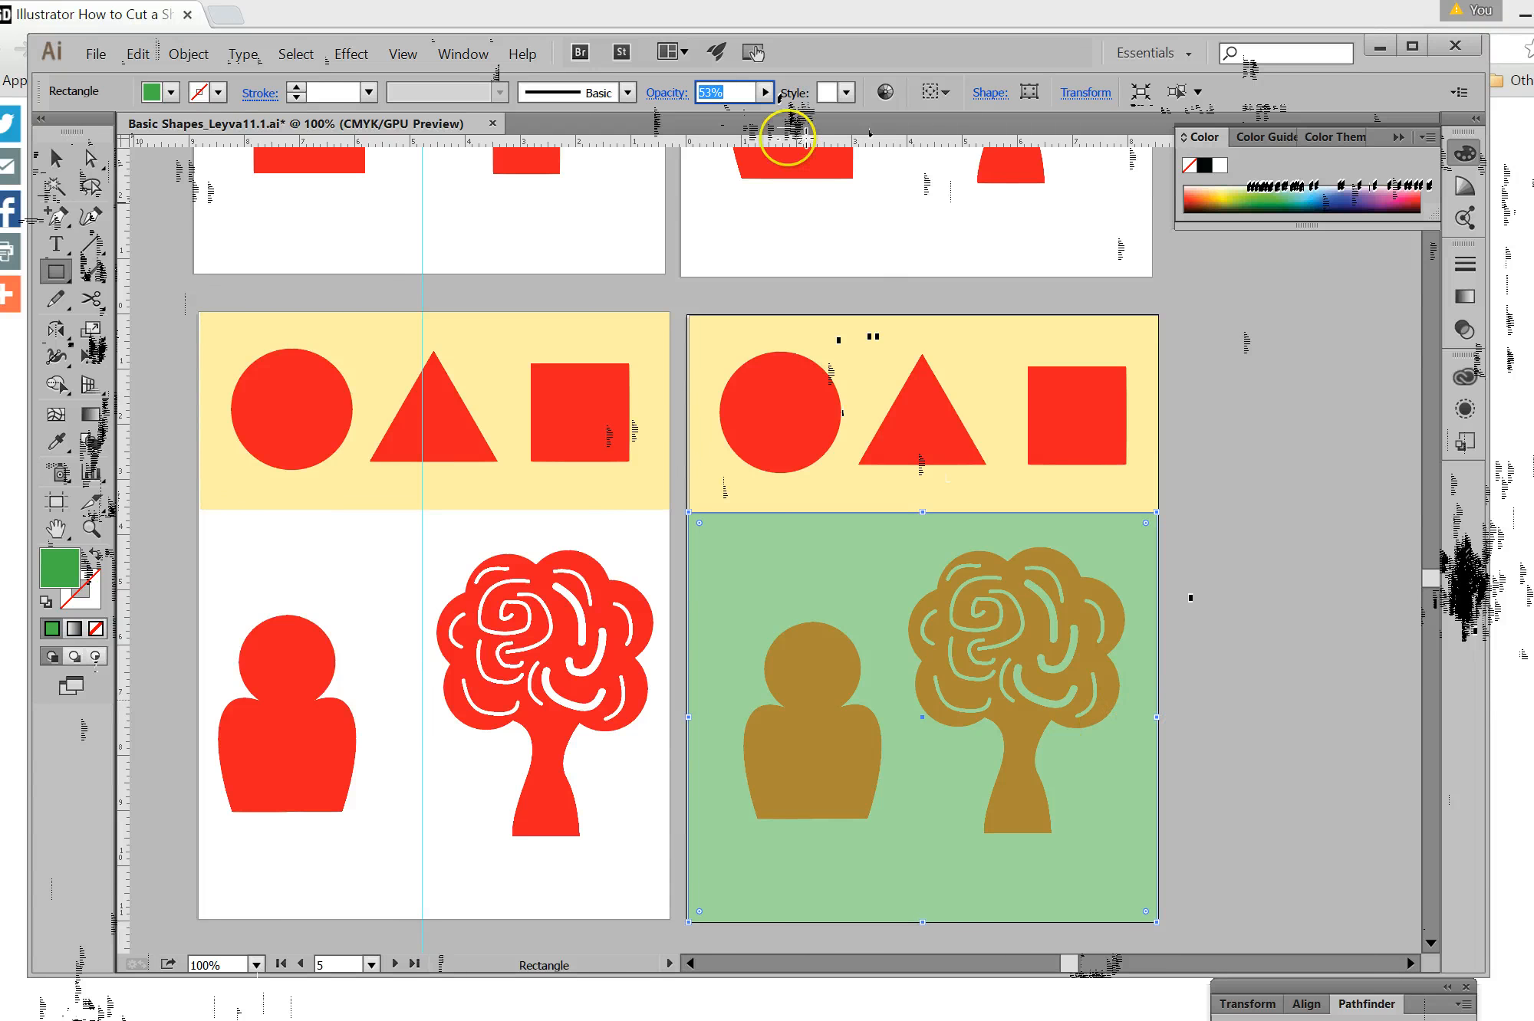
pyautogui.click(765, 92)
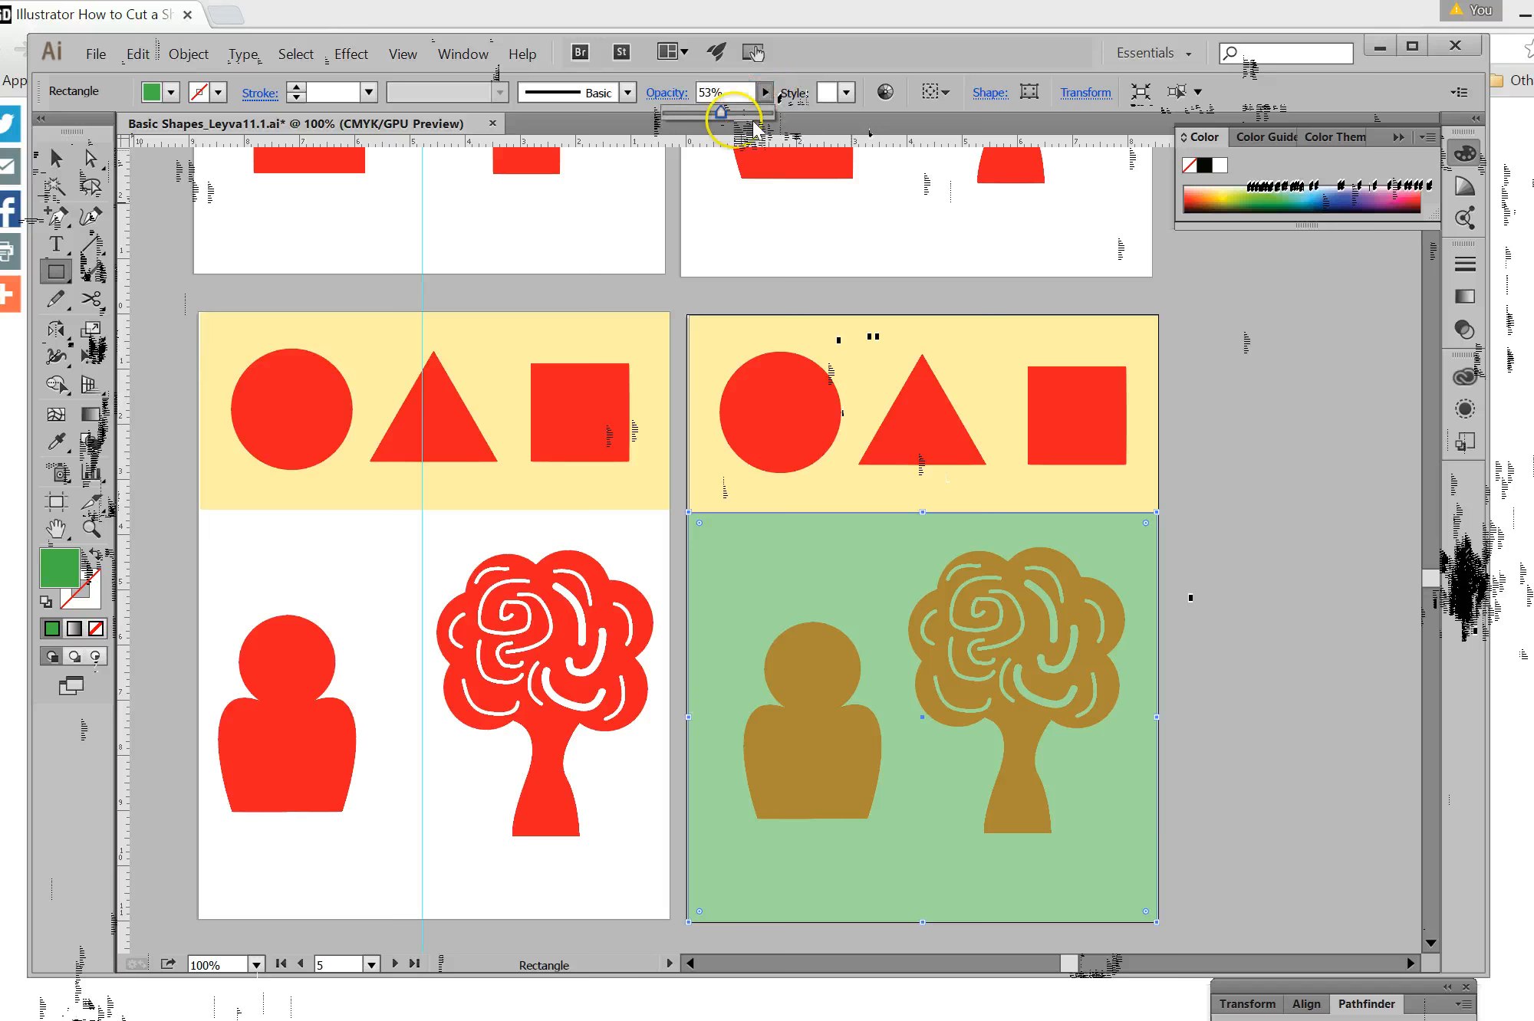
pyautogui.moveTo(729, 116); pyautogui.dragTo(791, 121)
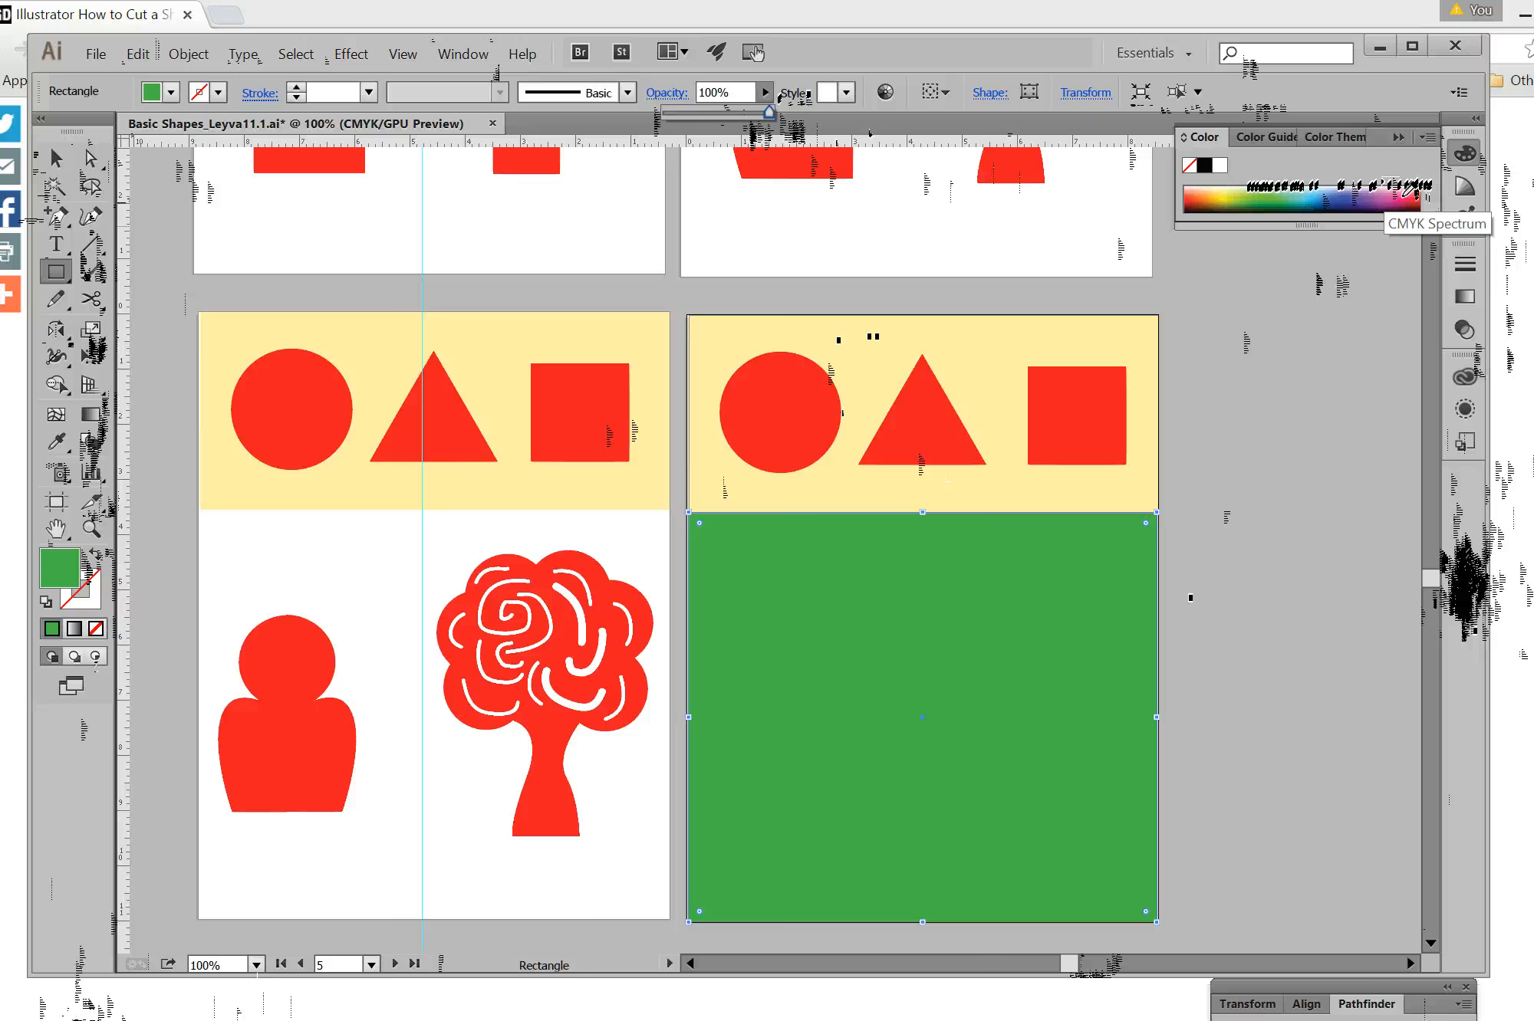
# Fill the rectangle with purple-pink and lower its opacity to 35%.
pyautogui.click(1415, 196)
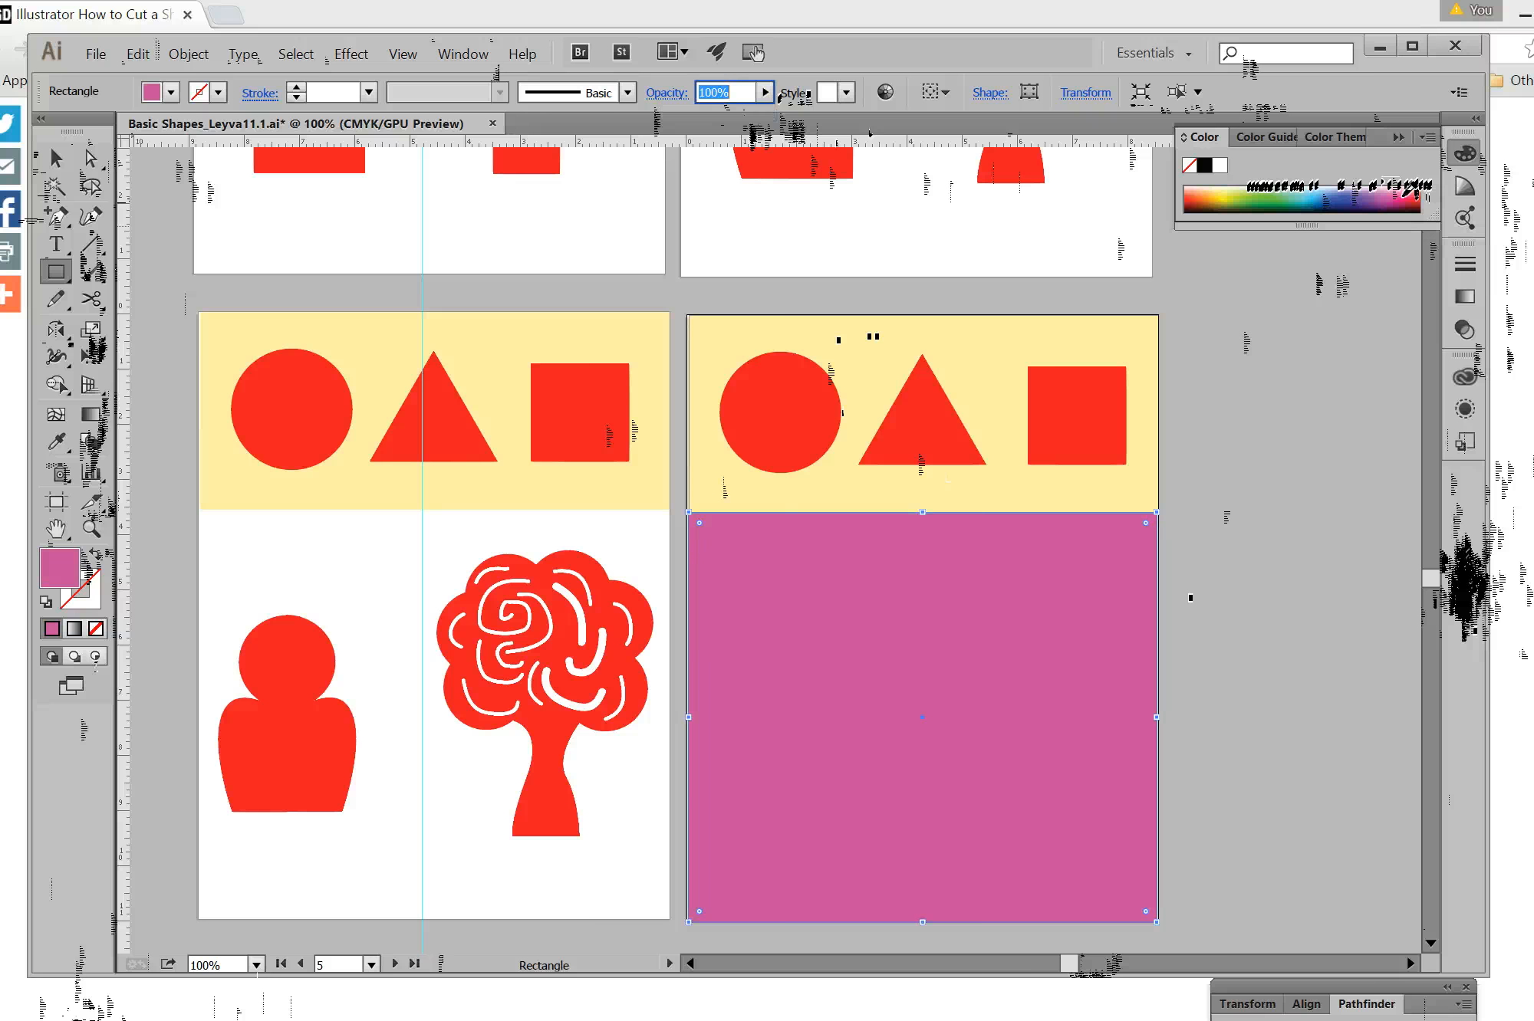
pyautogui.click(764, 92)
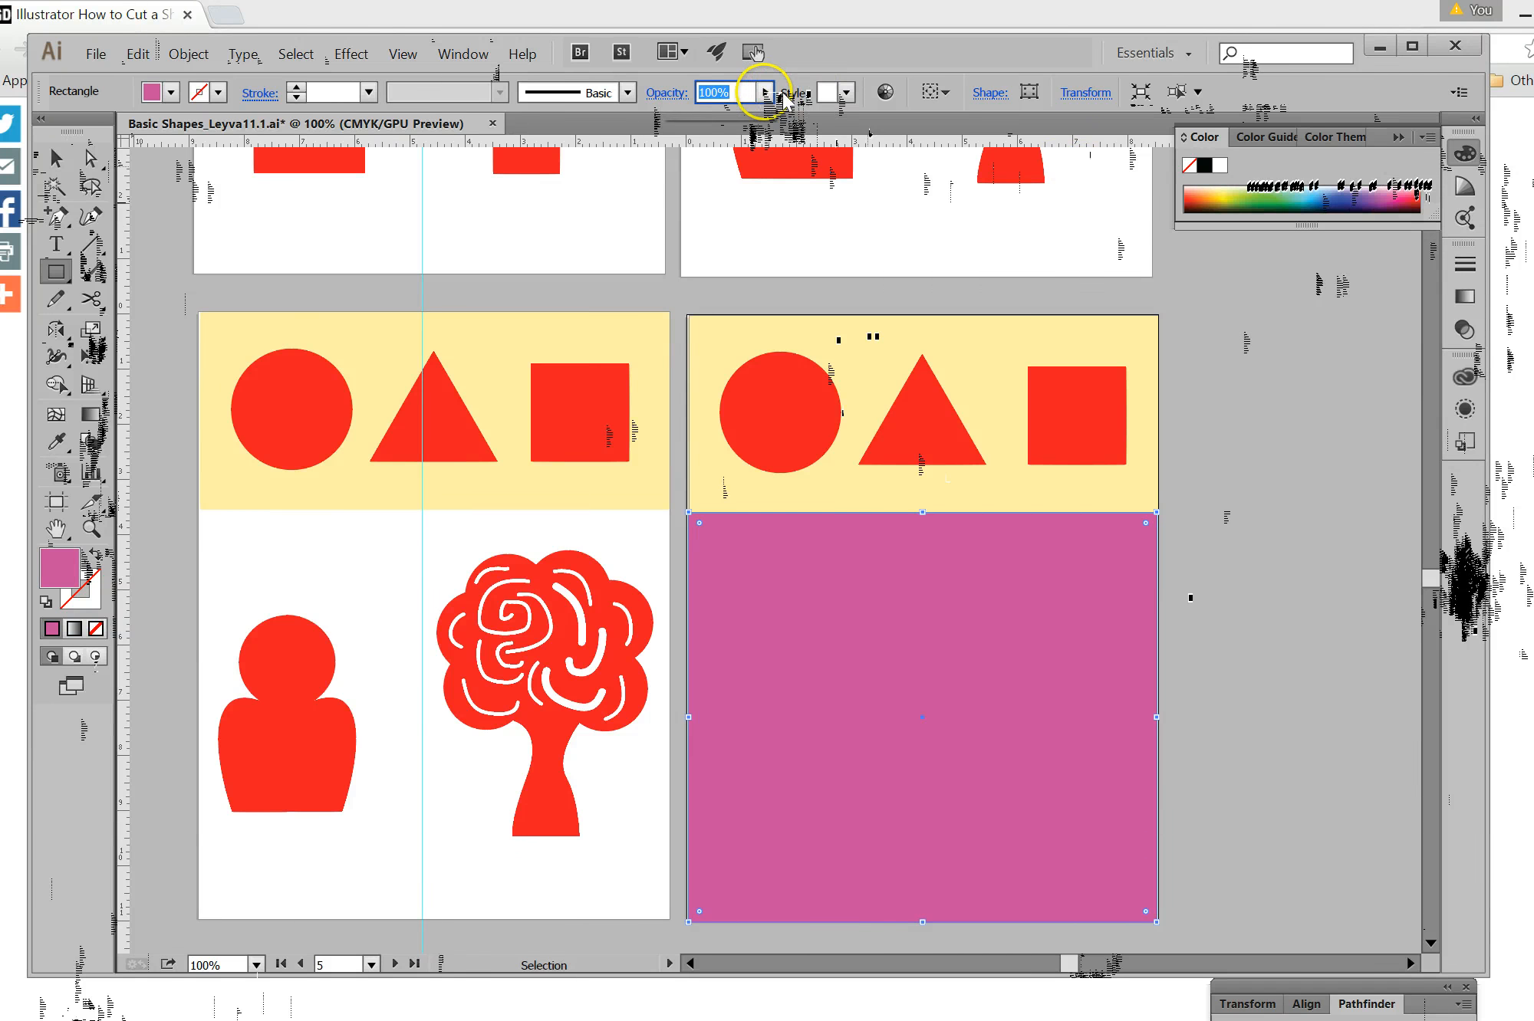
pyautogui.moveTo(787, 115); pyautogui.dragTo(721, 119)
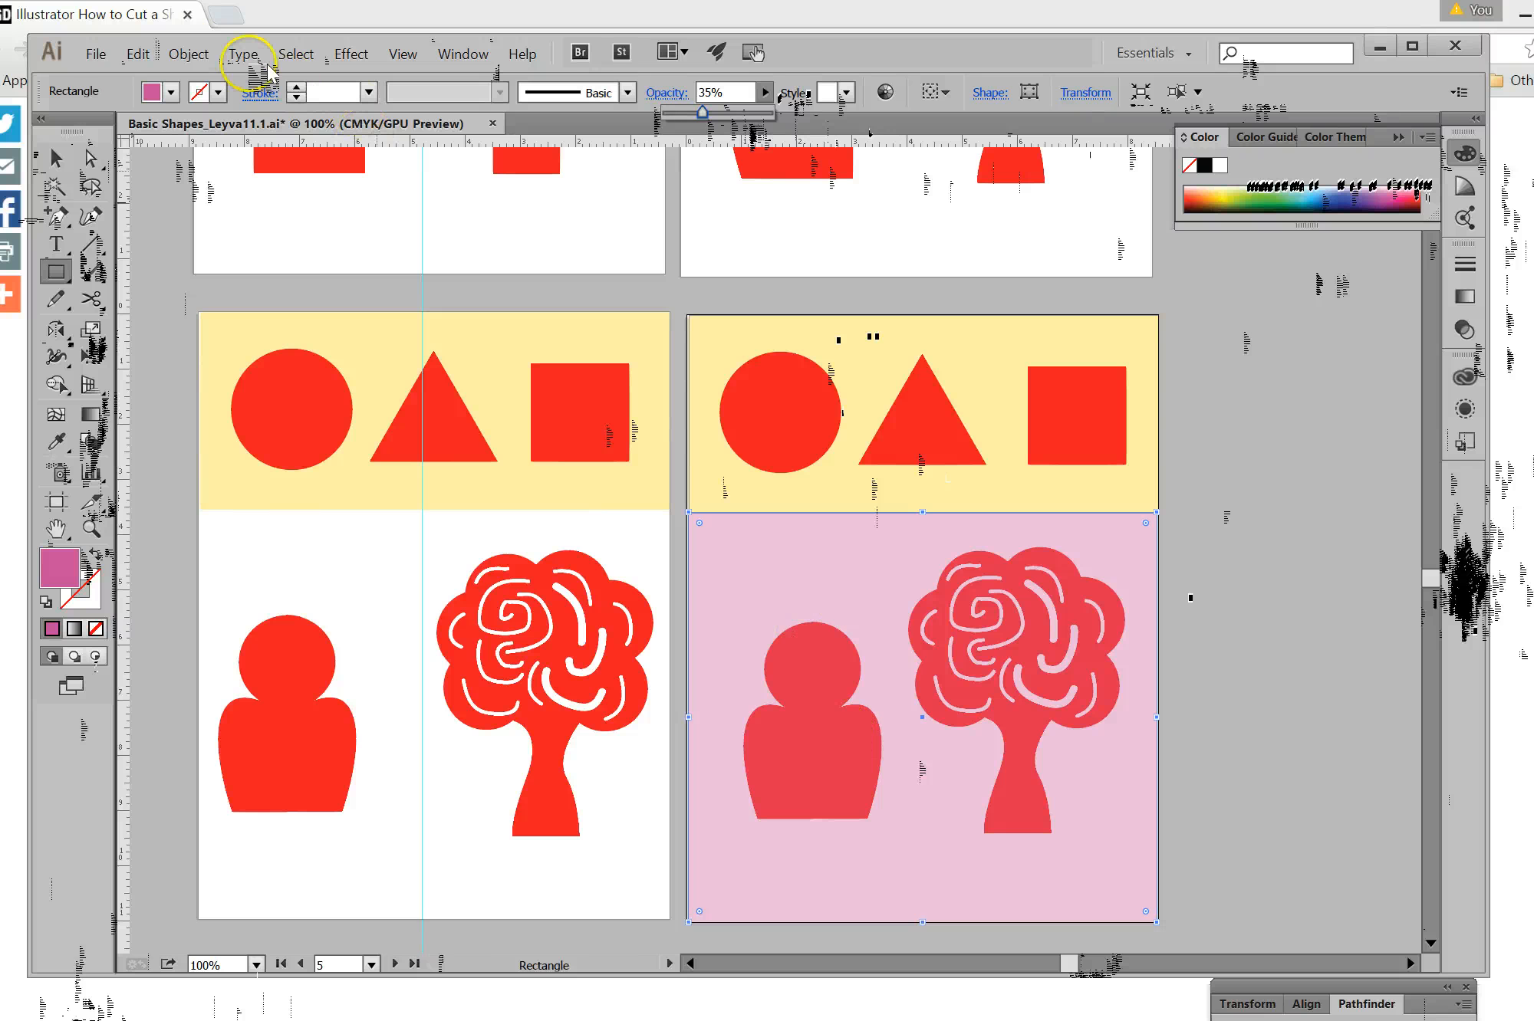
# Send the translucent rectangle backward one level, behind the tree.
pyautogui.click(215, 57)
pyautogui.moveTo(237, 105)
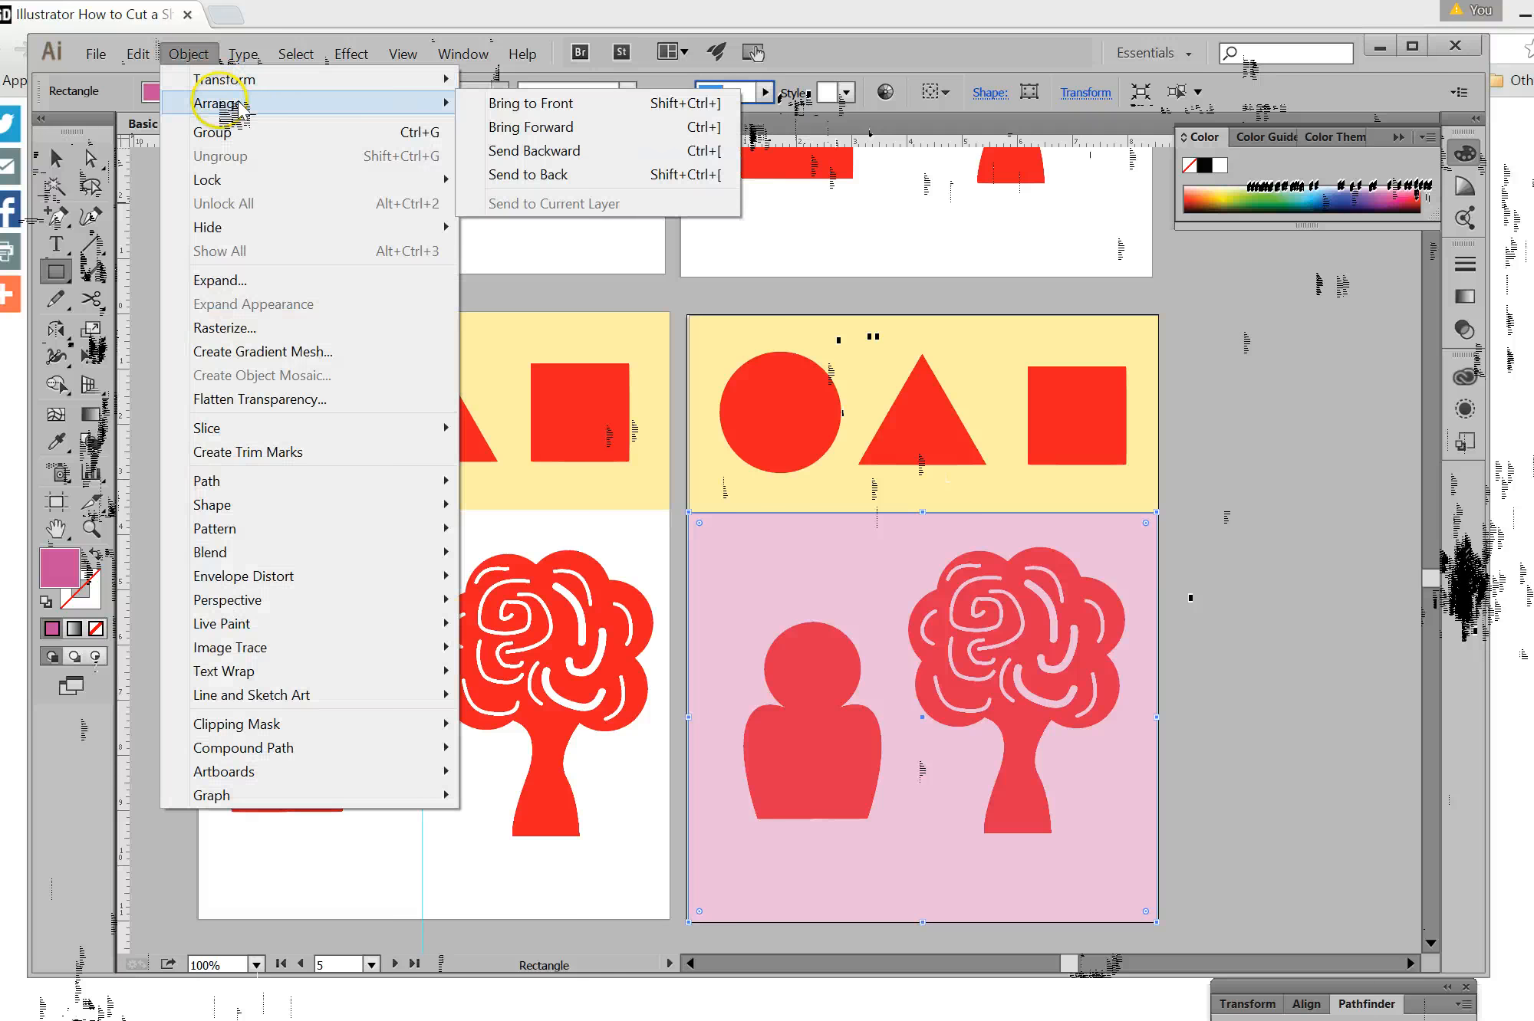
pyautogui.click(589, 150)
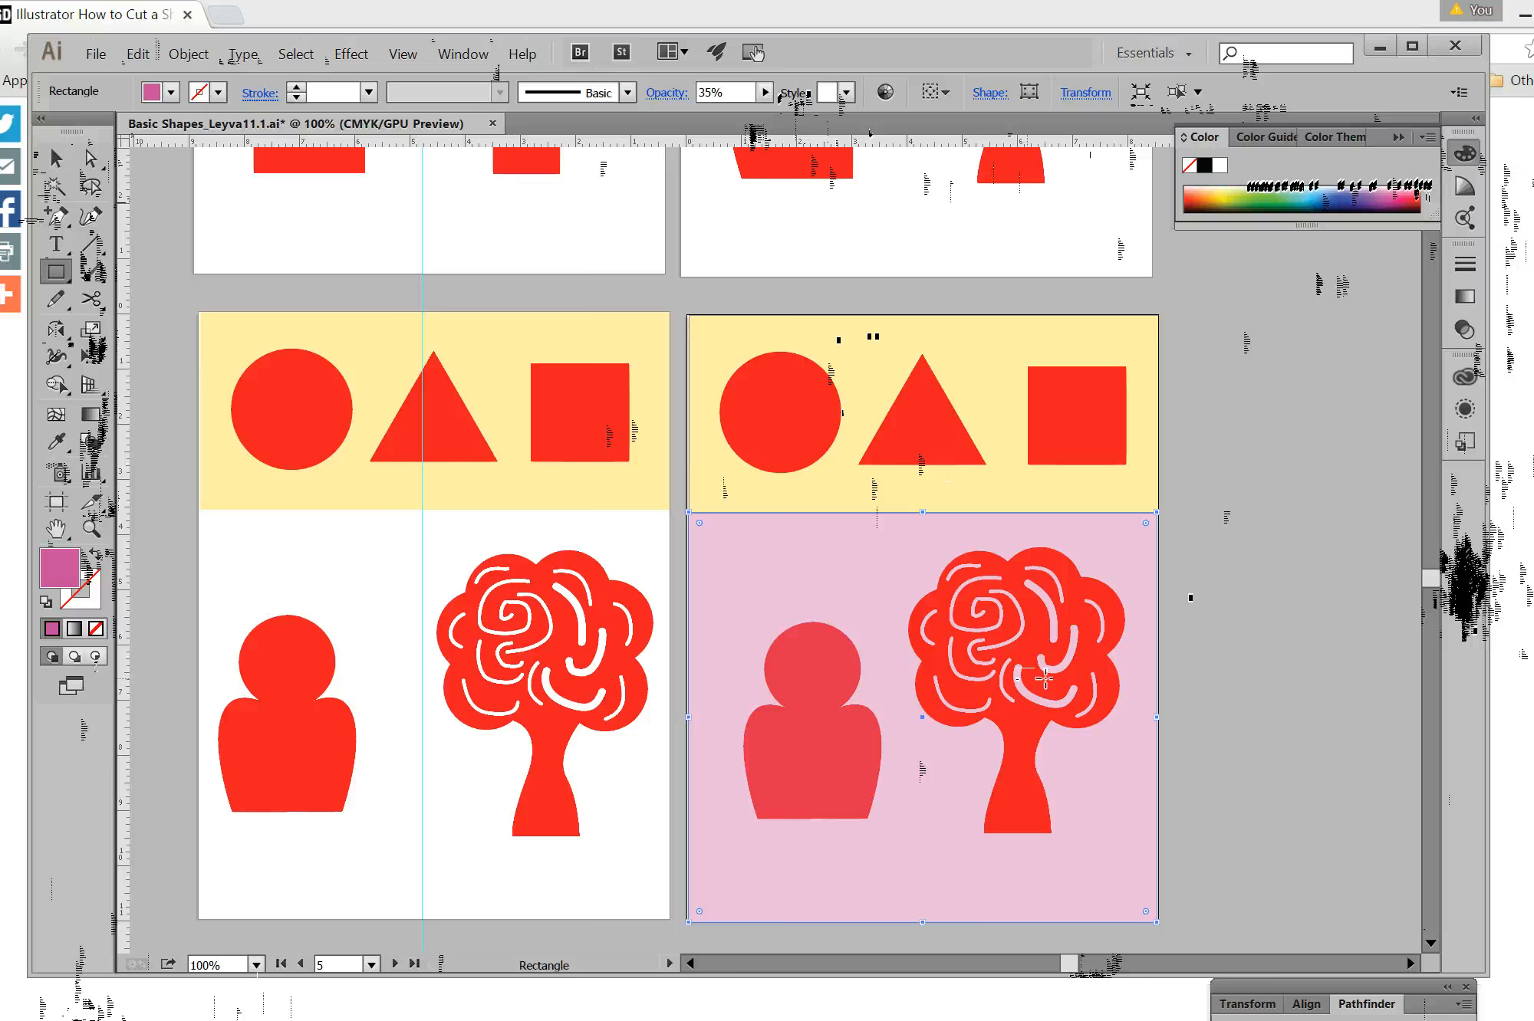
pyautogui.click(834, 688)
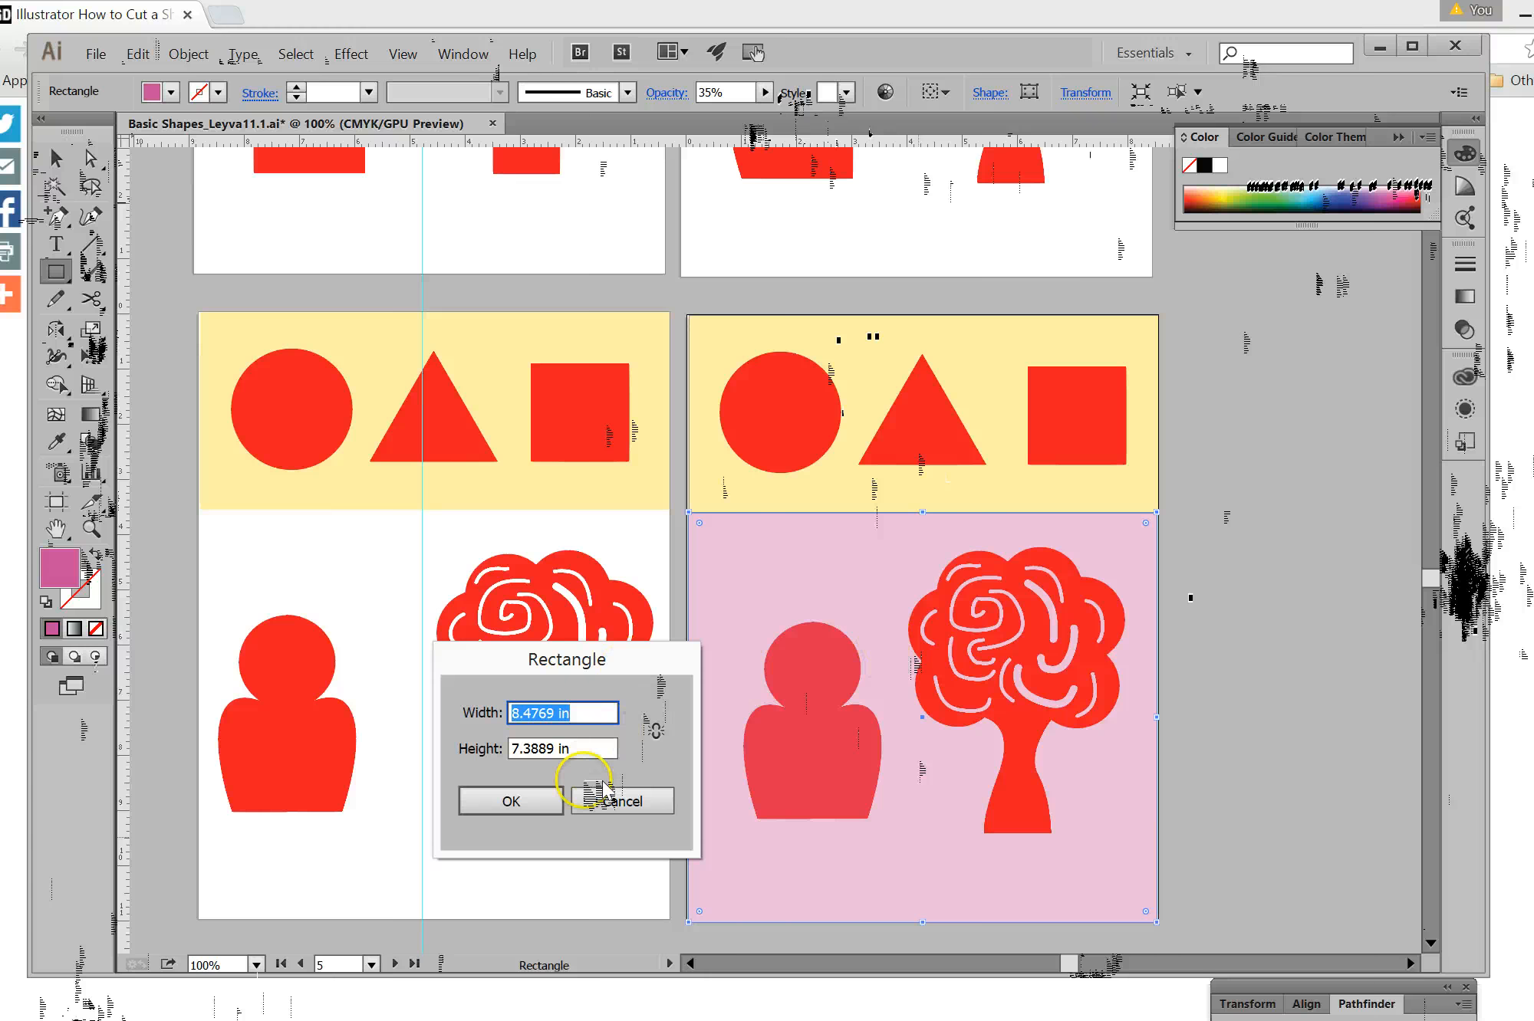
pyautogui.click(617, 805)
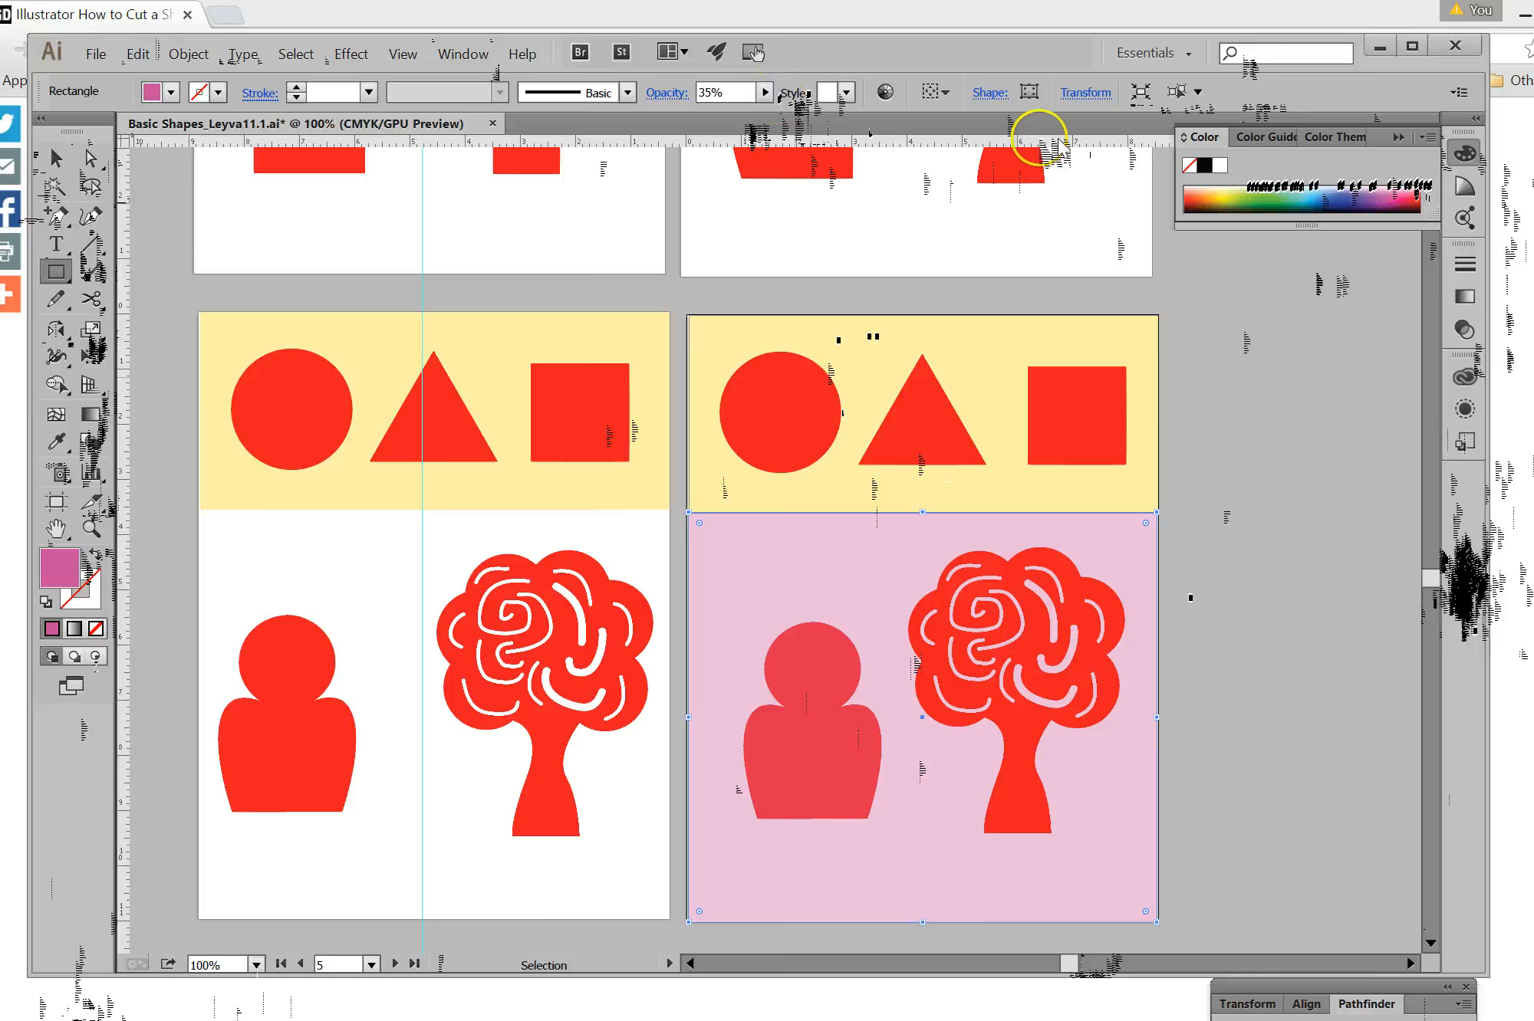
# Fill the rectangle with green and raise its opacity to 100%.
pyautogui.click(1254, 195)
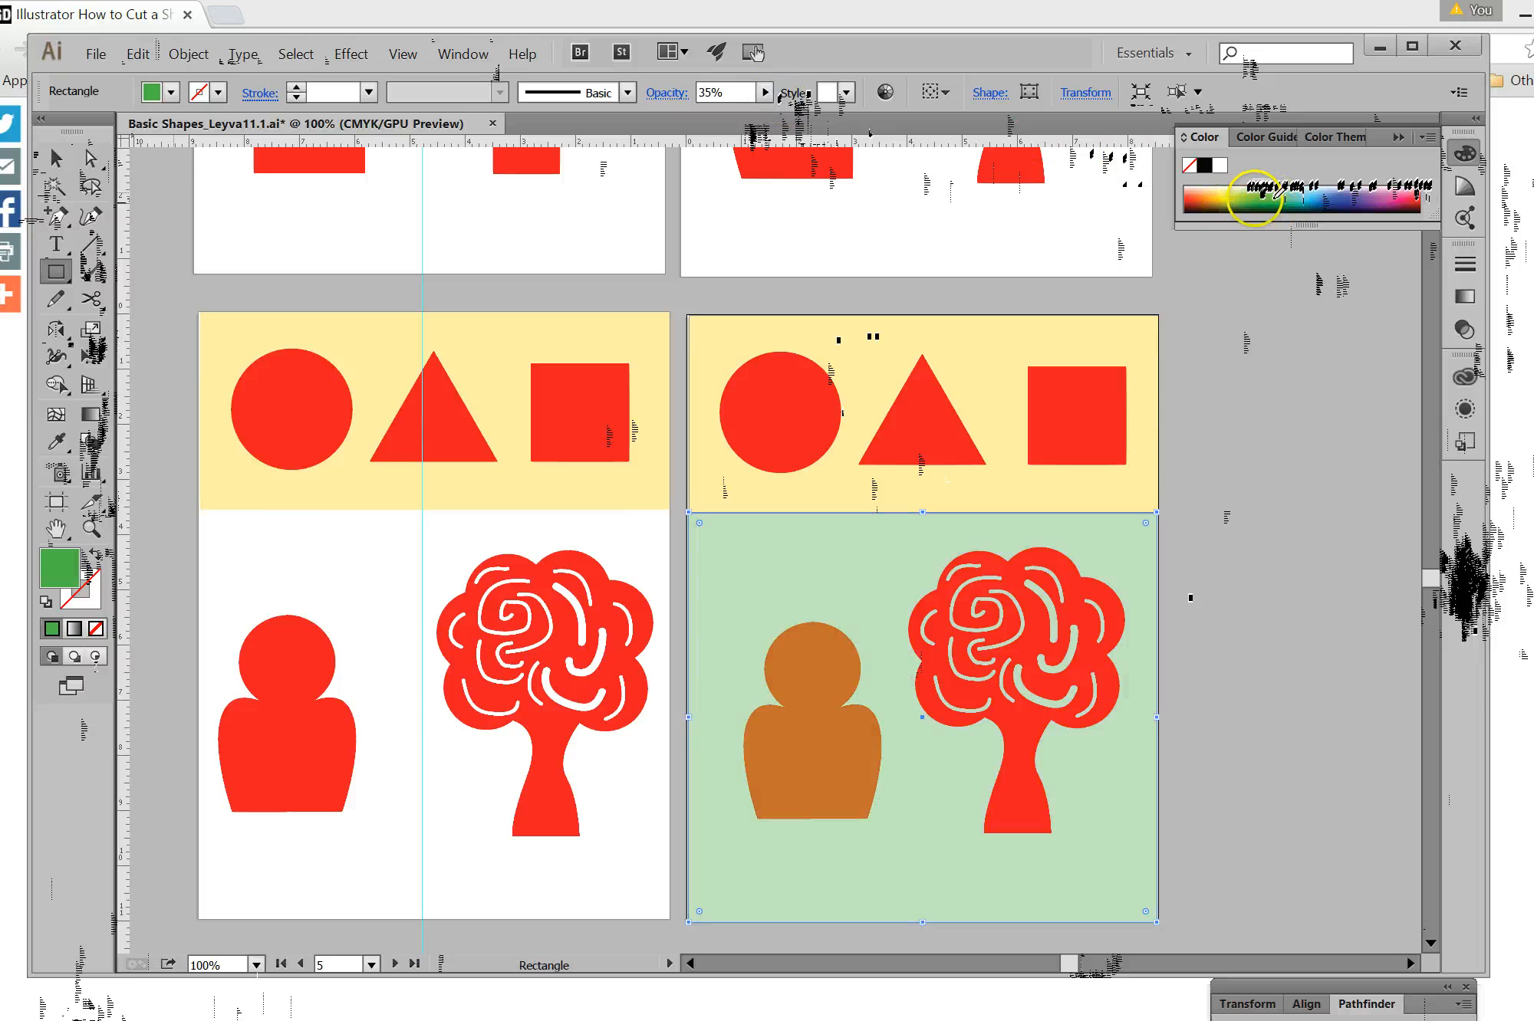
pyautogui.click(764, 93)
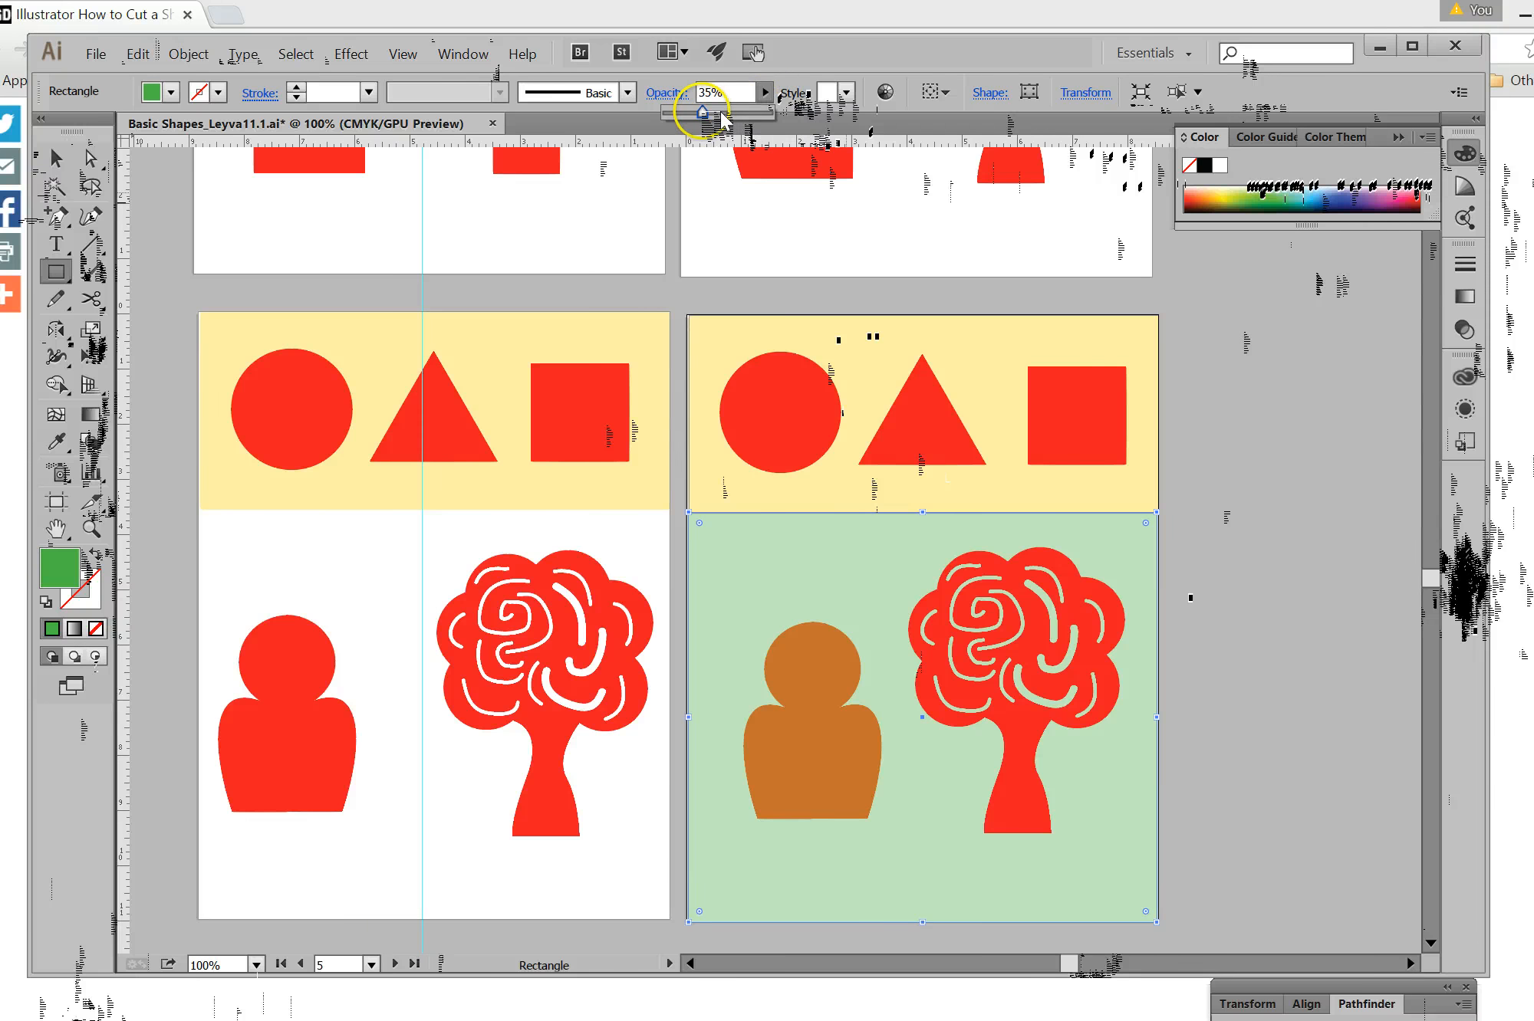
pyautogui.moveTo(709, 113); pyautogui.dragTo(793, 123)
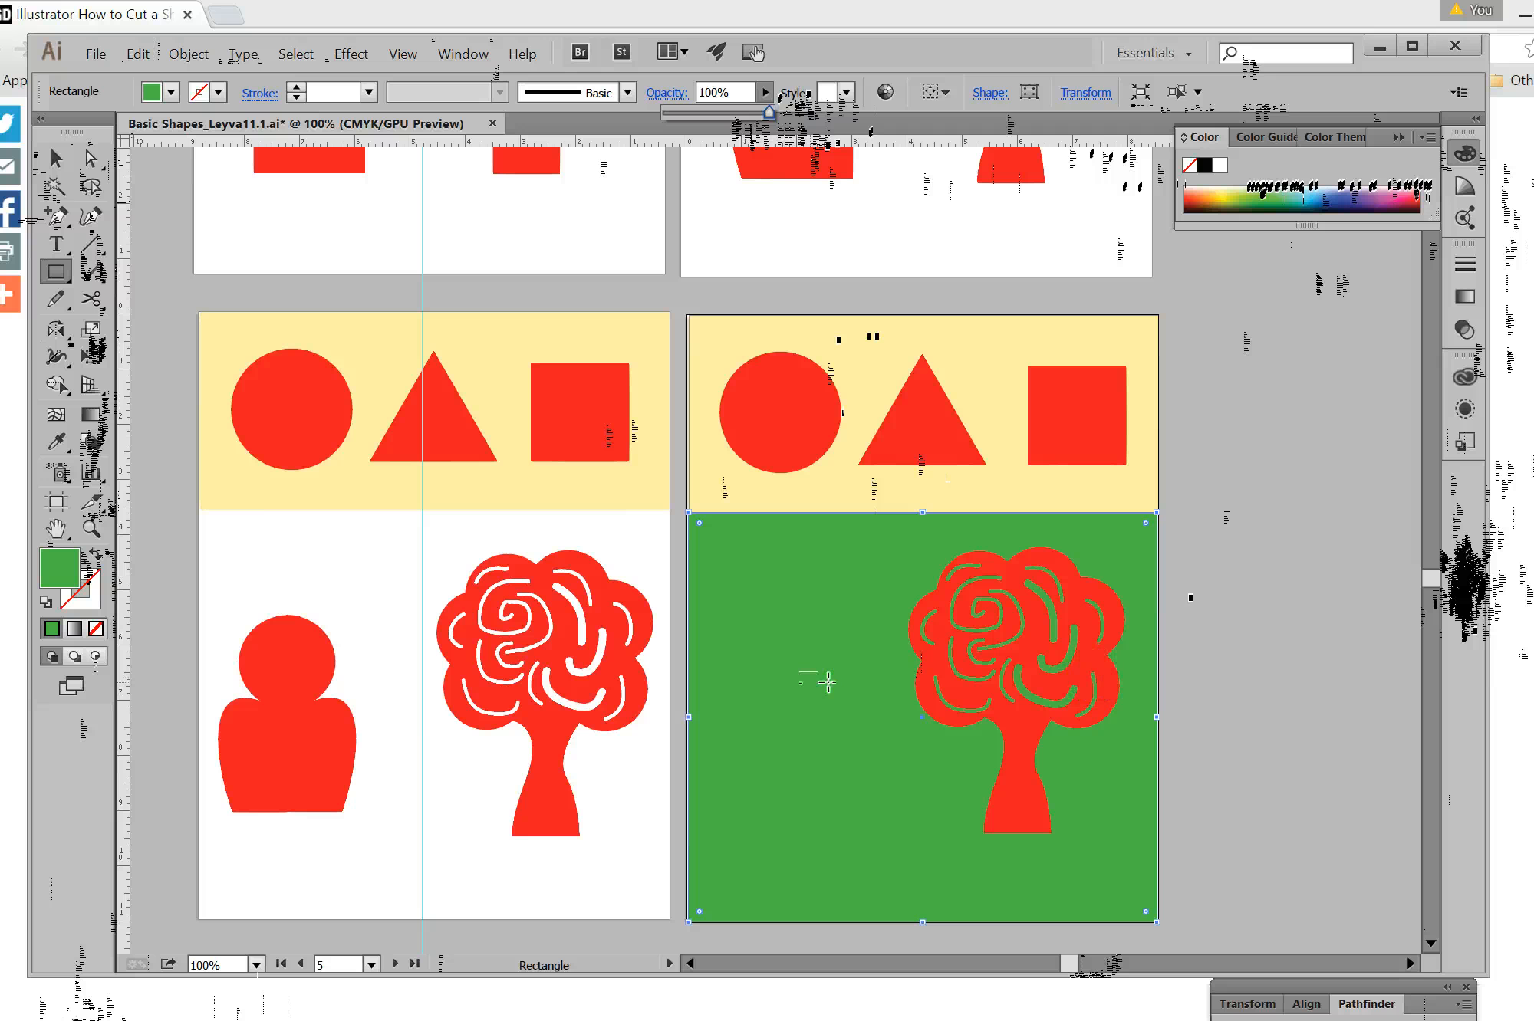
# Send the green rectangle to the back, behind both the person and the tree.
pyautogui.click(989, 665)
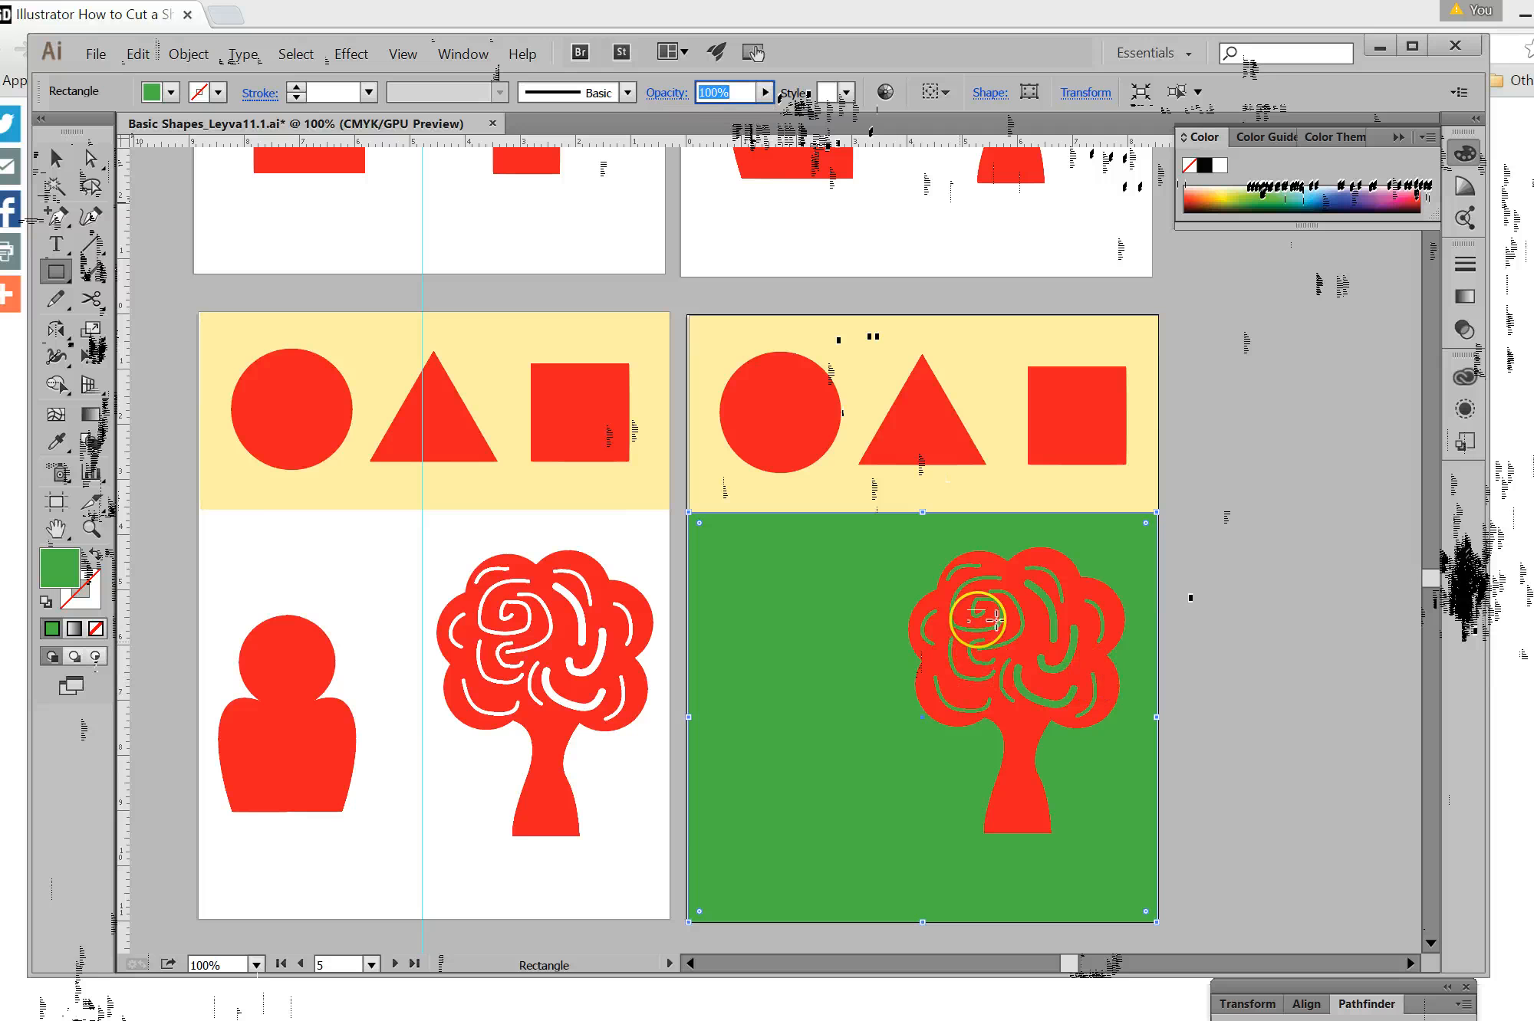
pyautogui.click(188, 54)
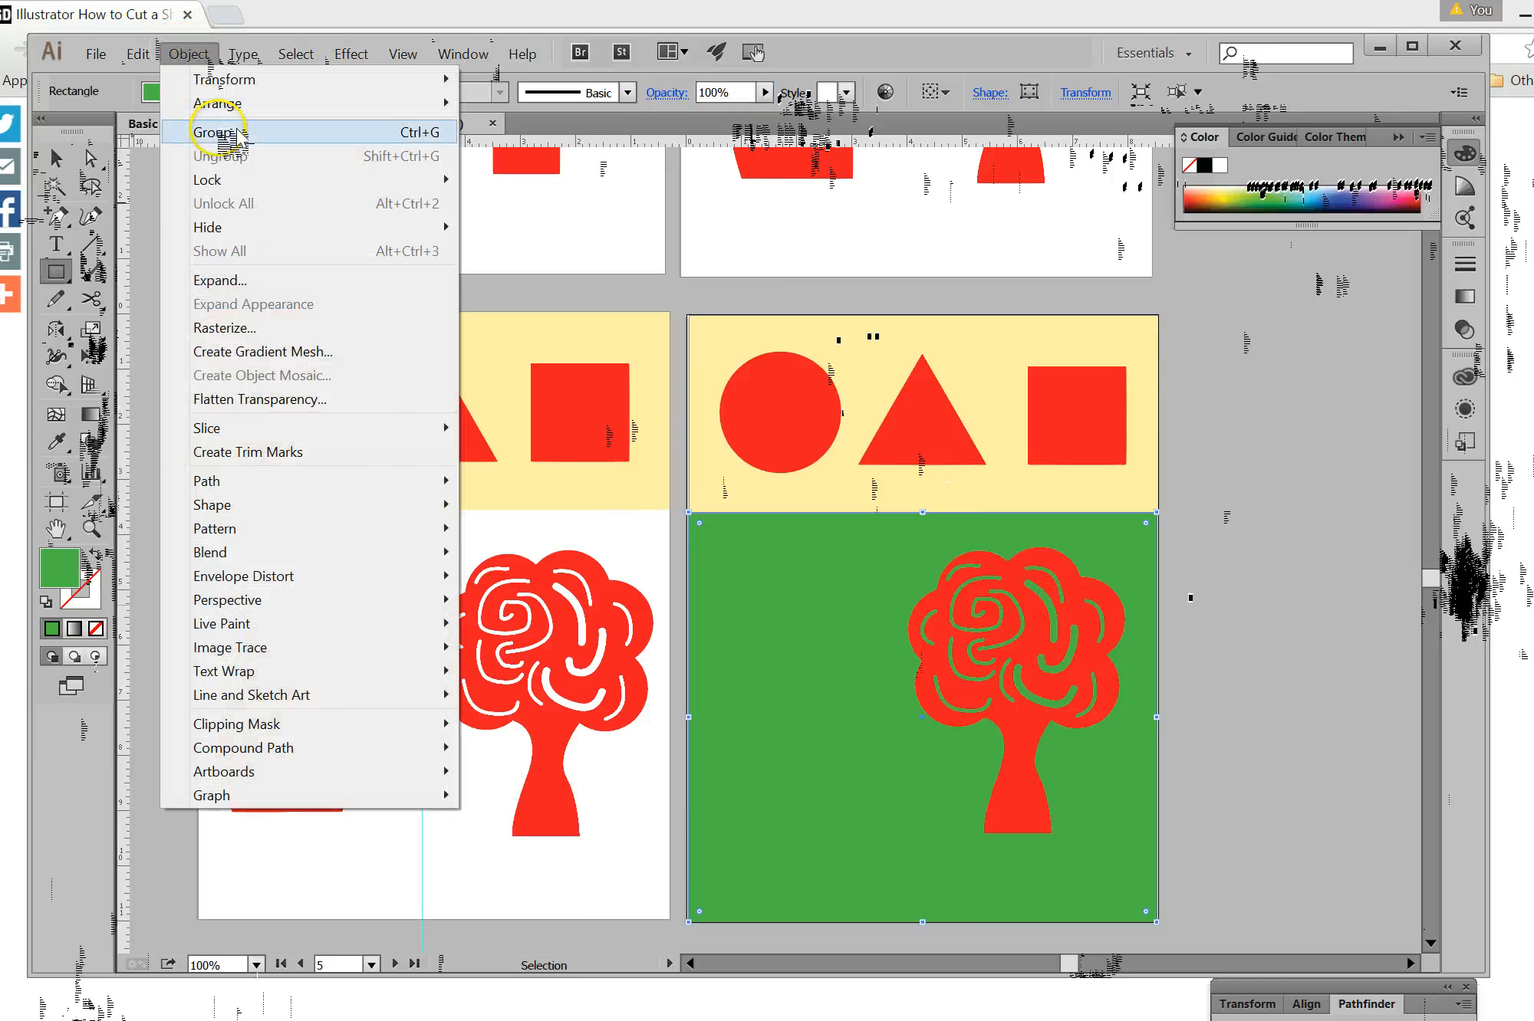
pyautogui.moveTo(218, 104)
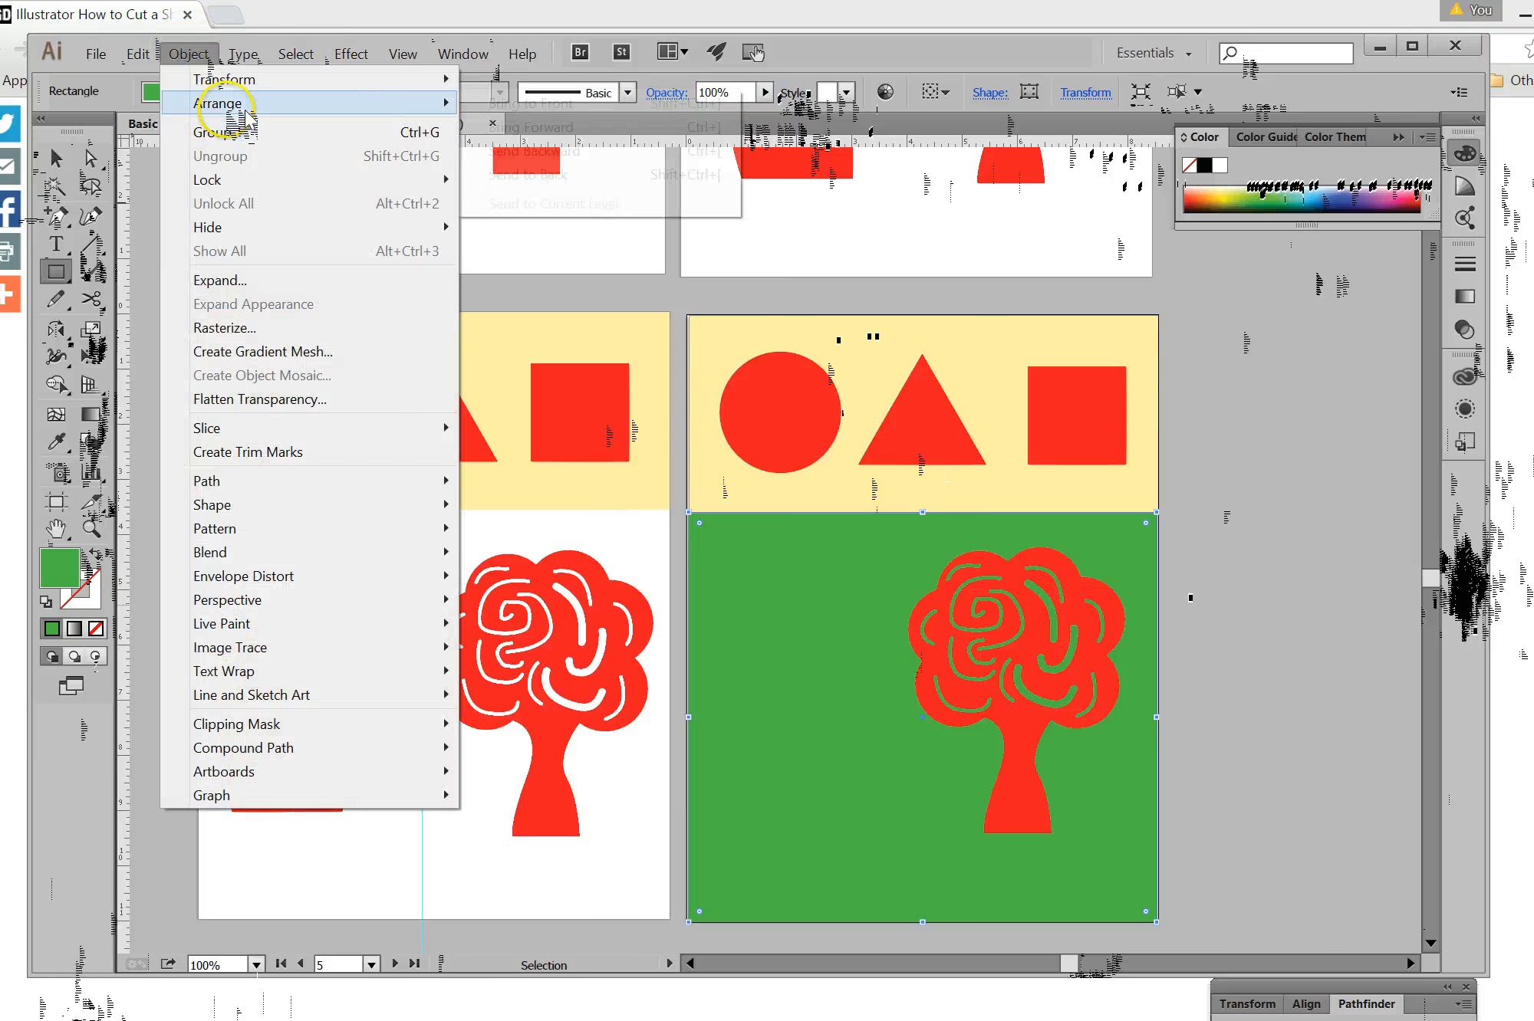
pyautogui.click(567, 176)
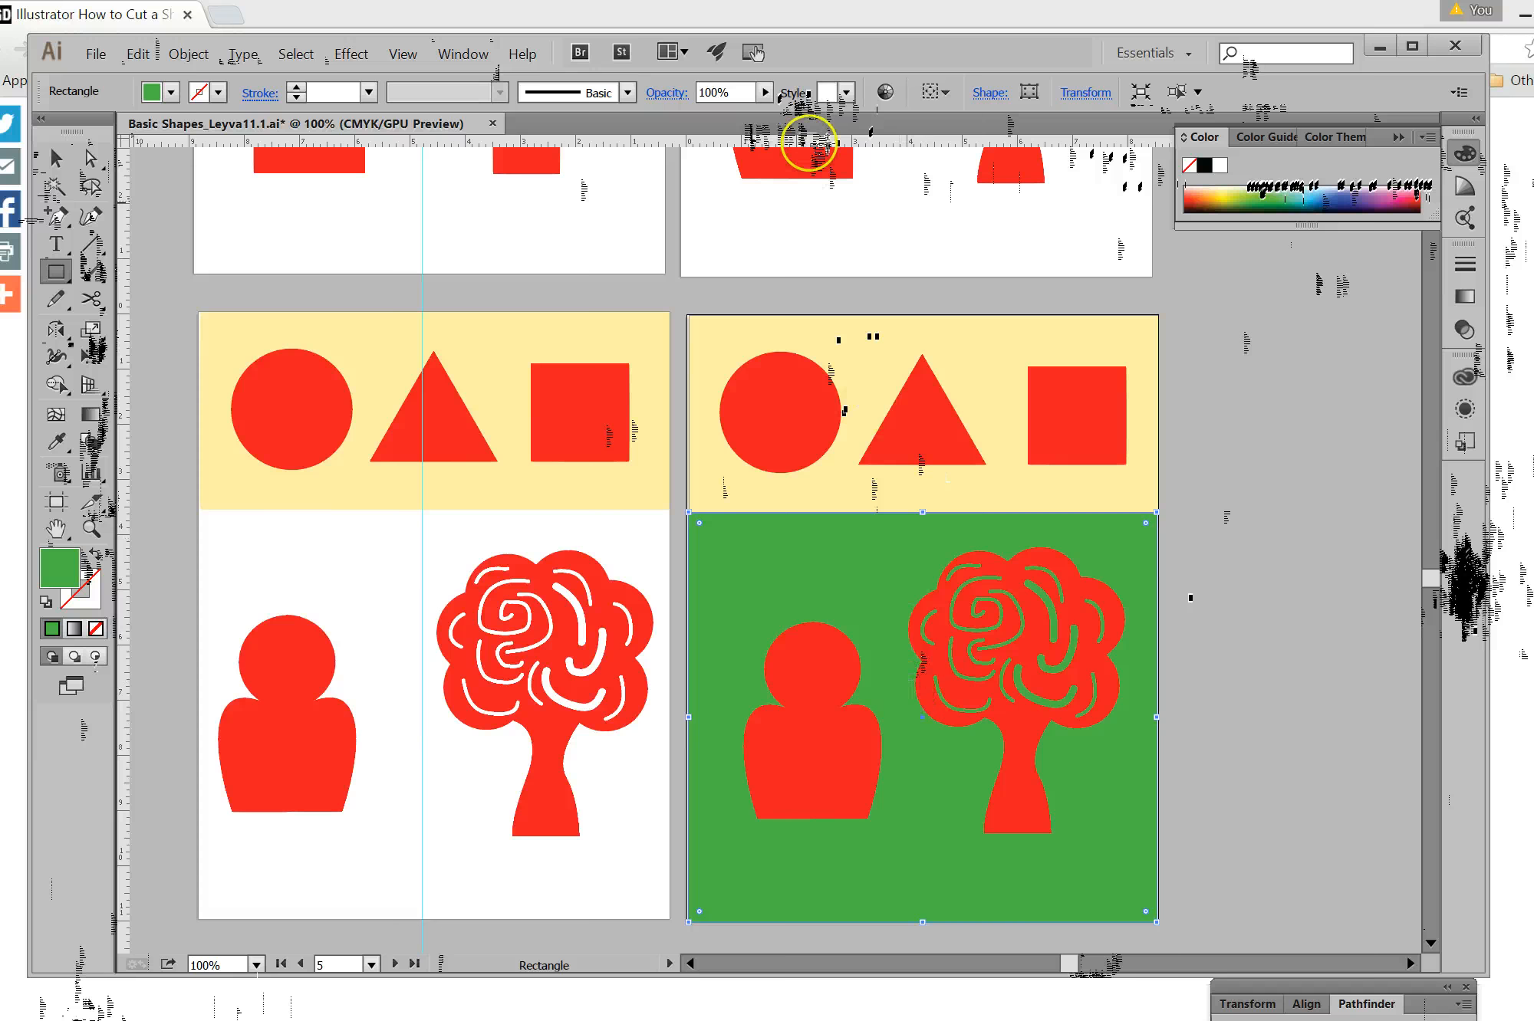
# Lower the green background rectangle's opacity to 59%.
pyautogui.click(766, 93)
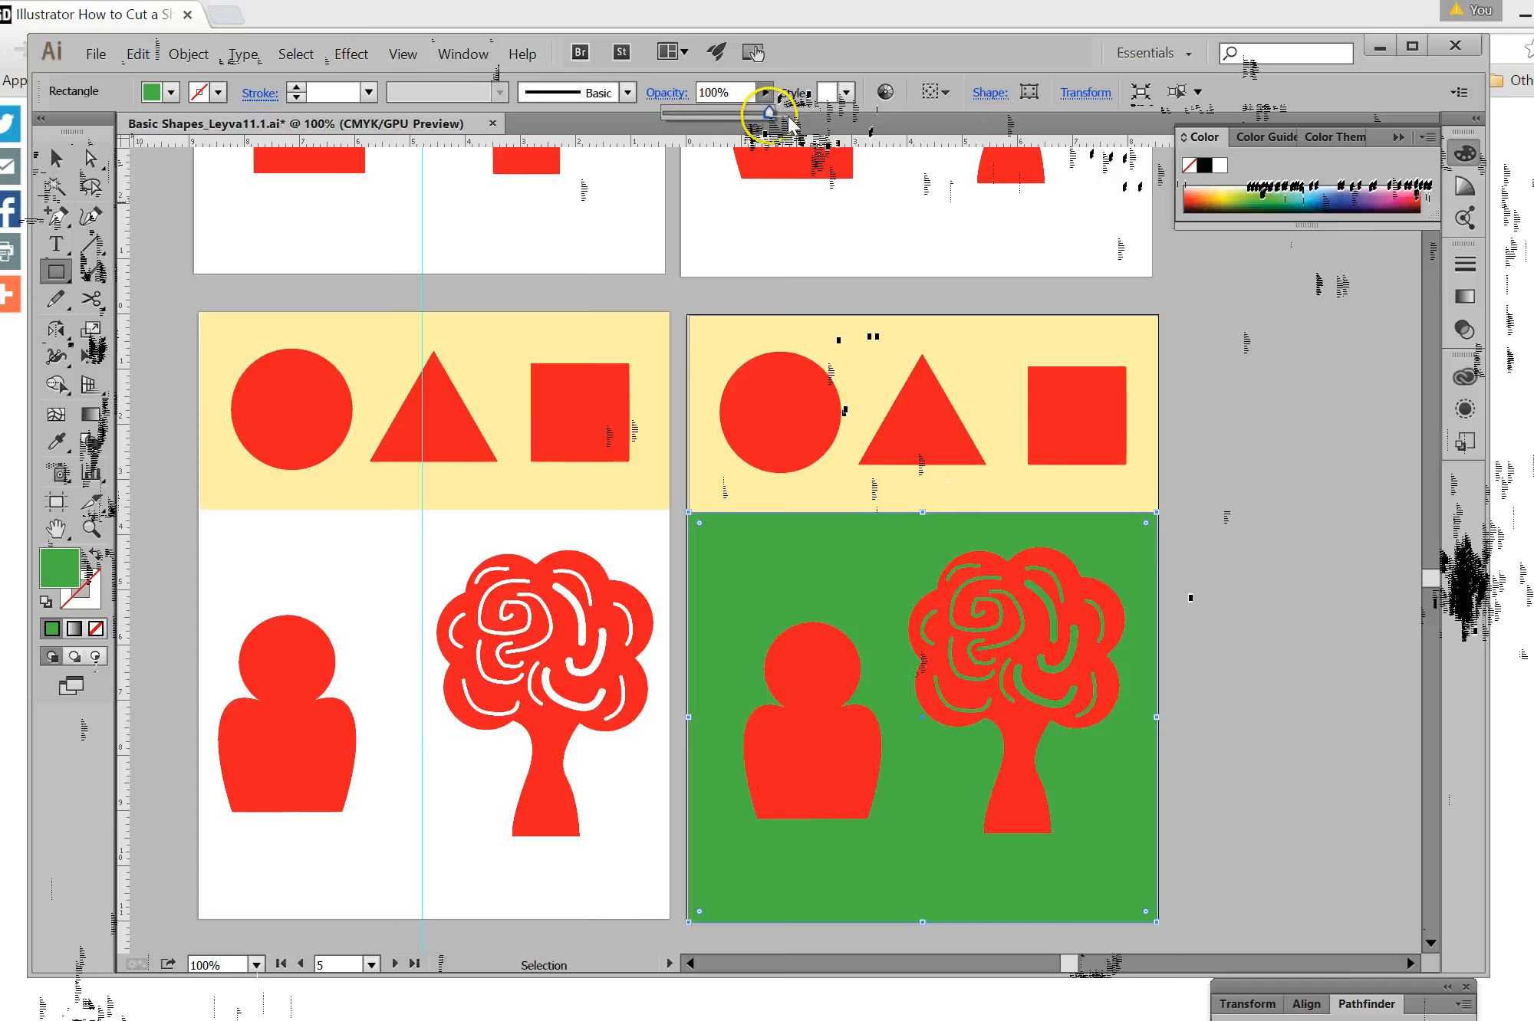
pyautogui.moveTo(768, 114); pyautogui.dragTo(726, 113)
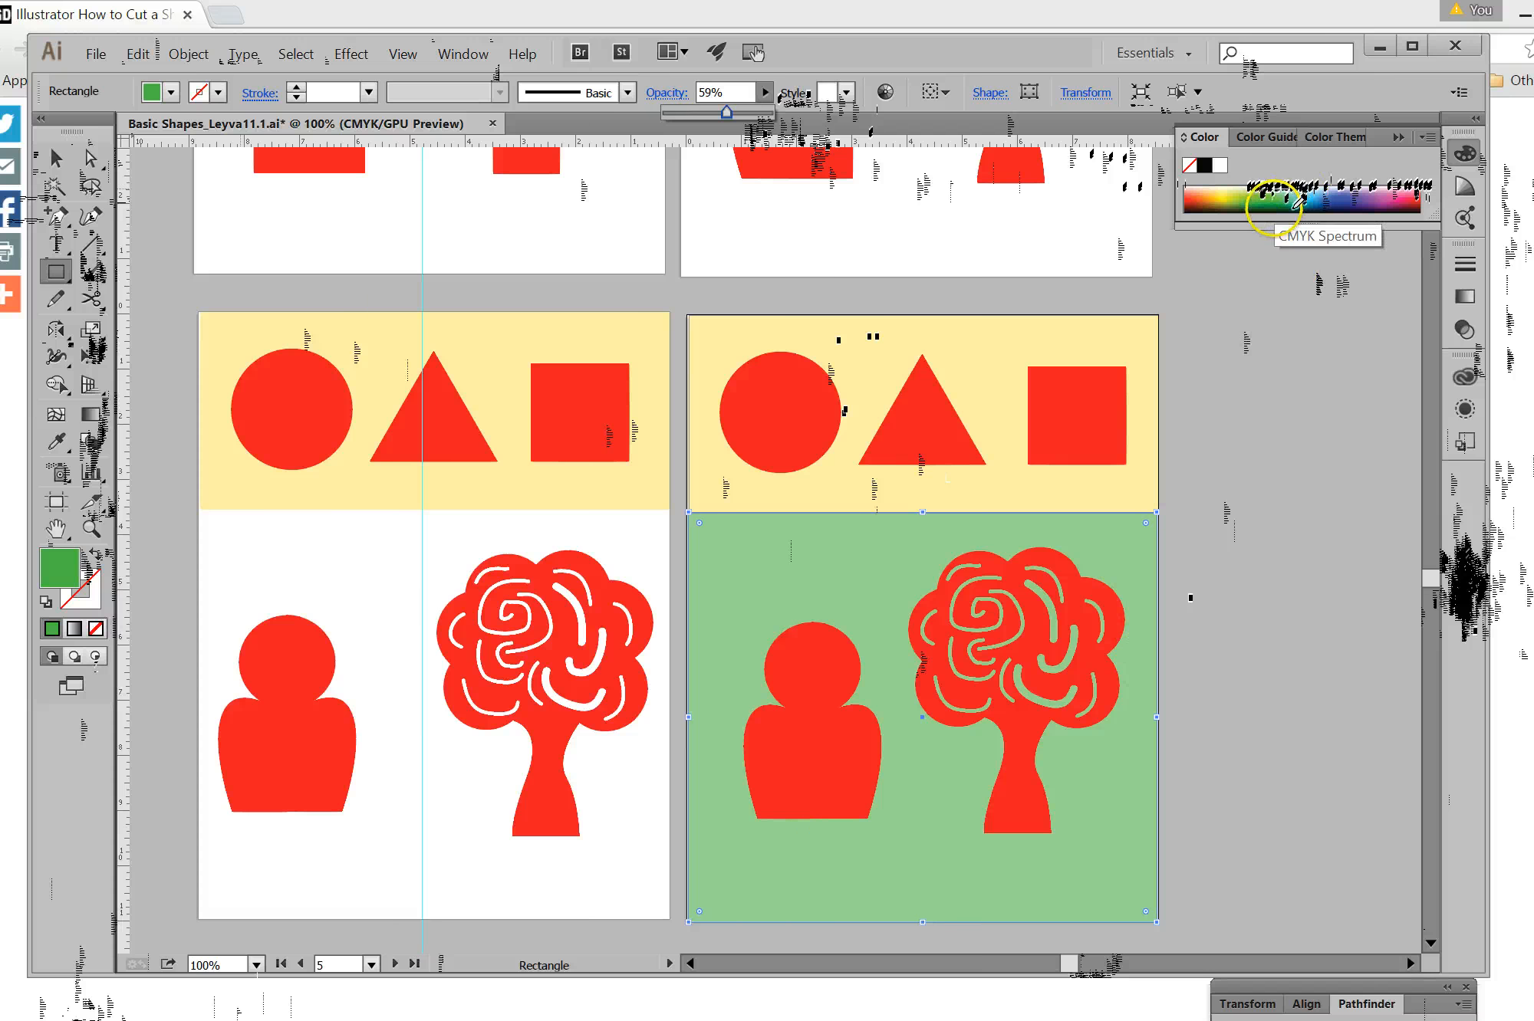
pyautogui.click(196, 56)
pyautogui.moveTo(222, 103)
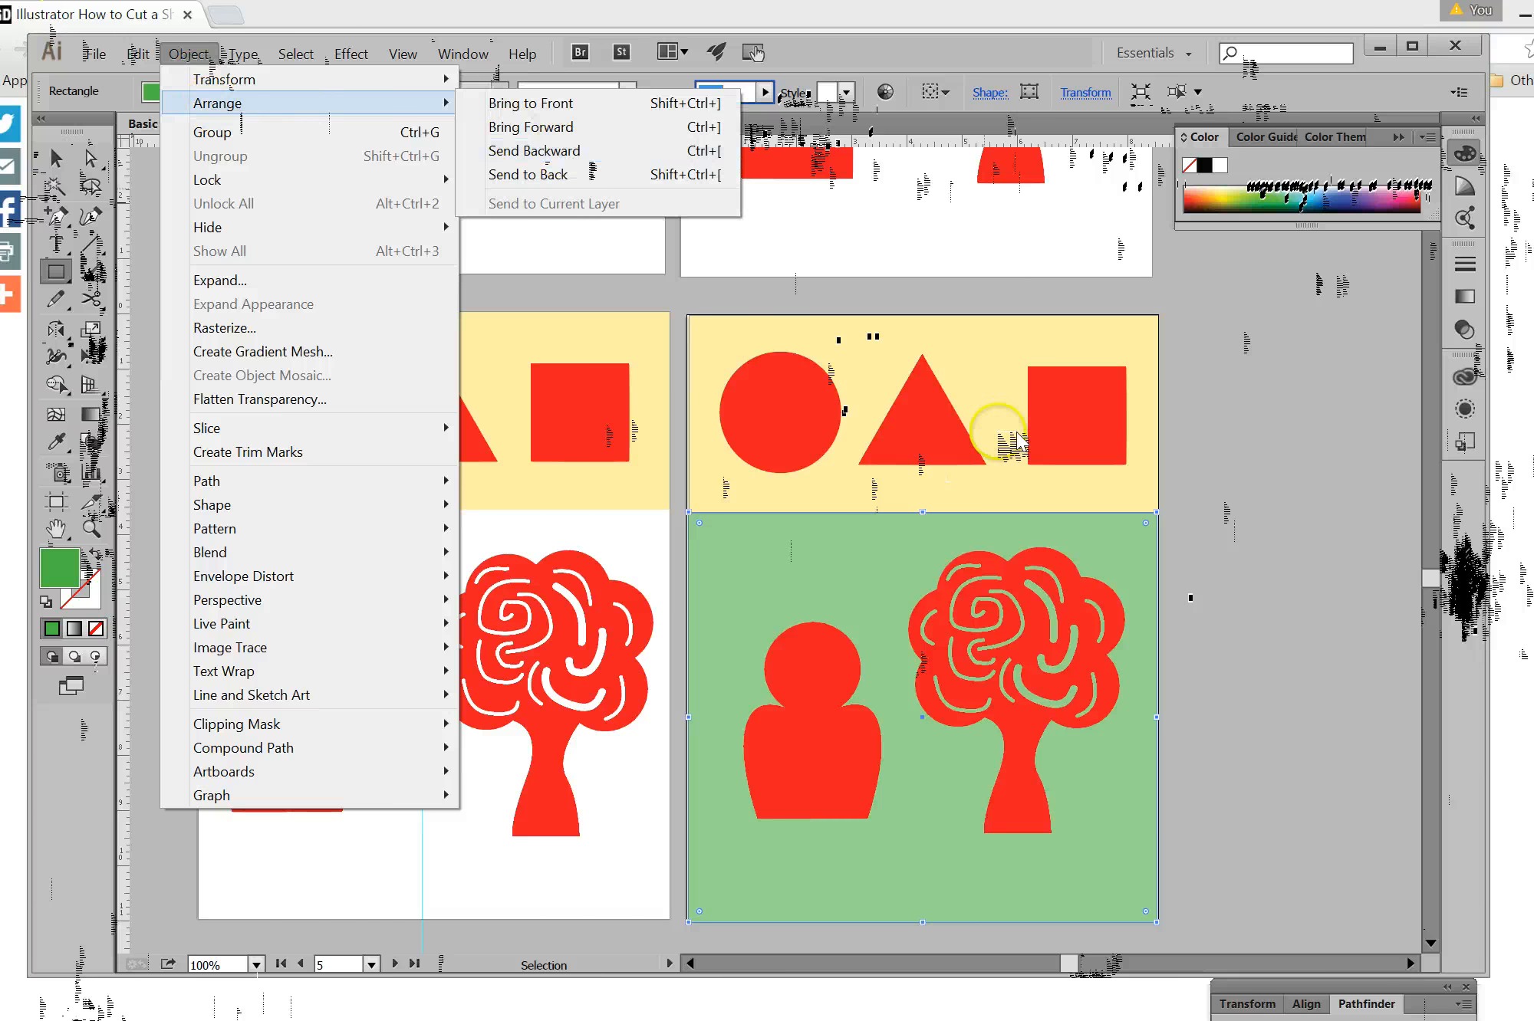
pyautogui.click(1235, 625)
pyautogui.click(1236, 636)
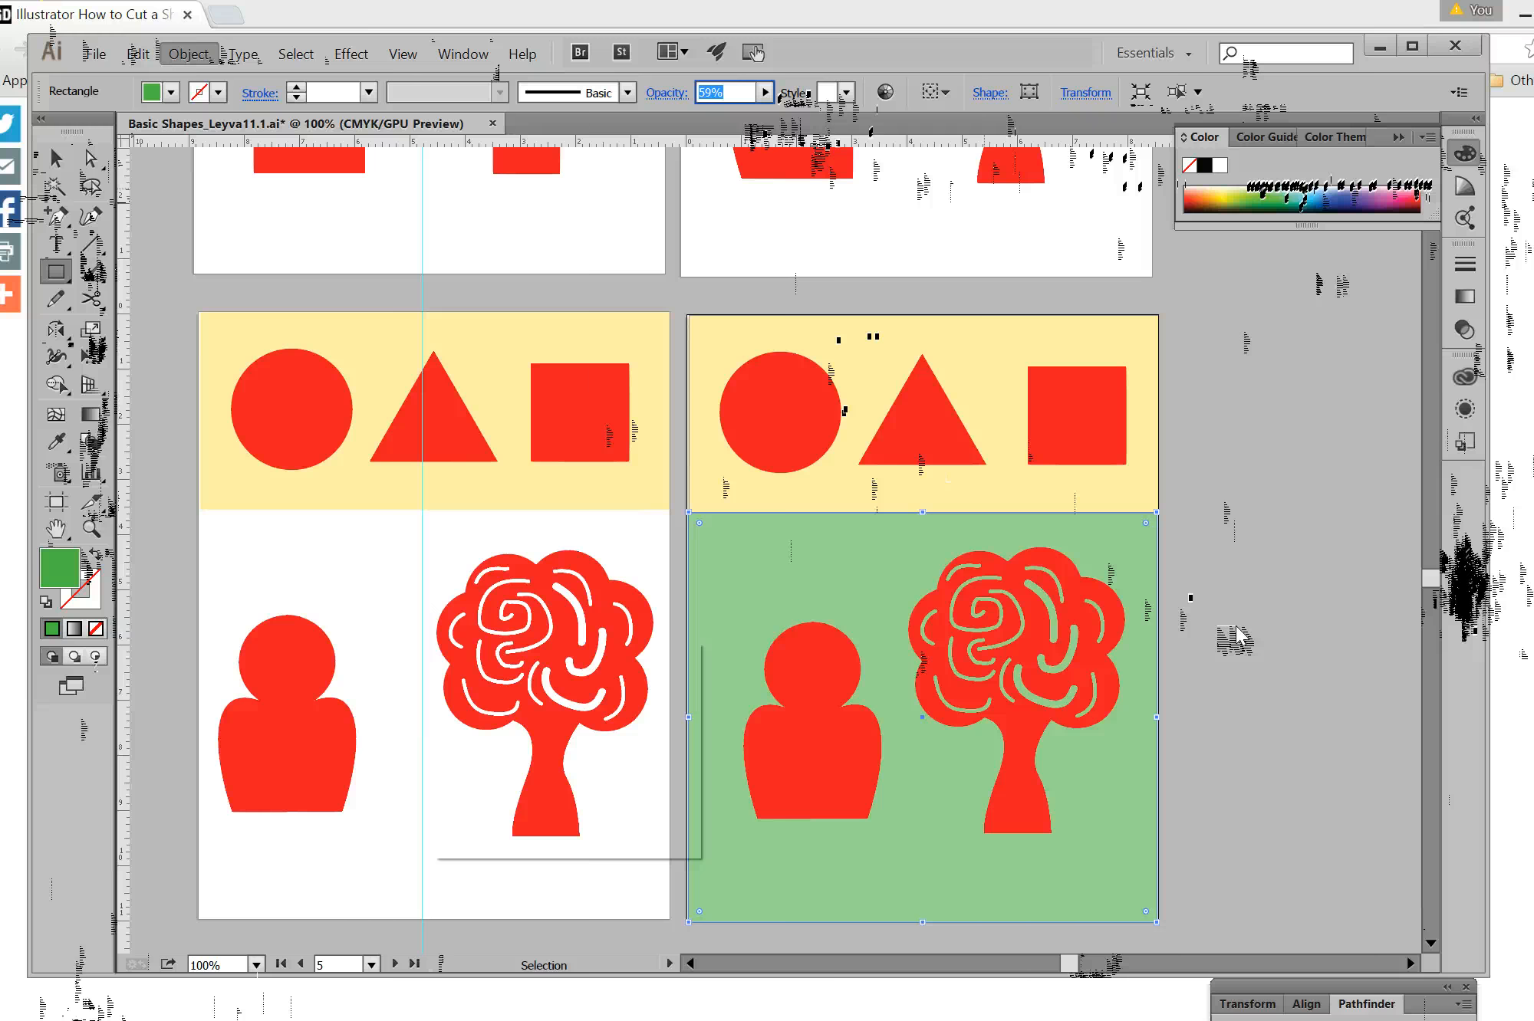
pyautogui.click(610, 811)
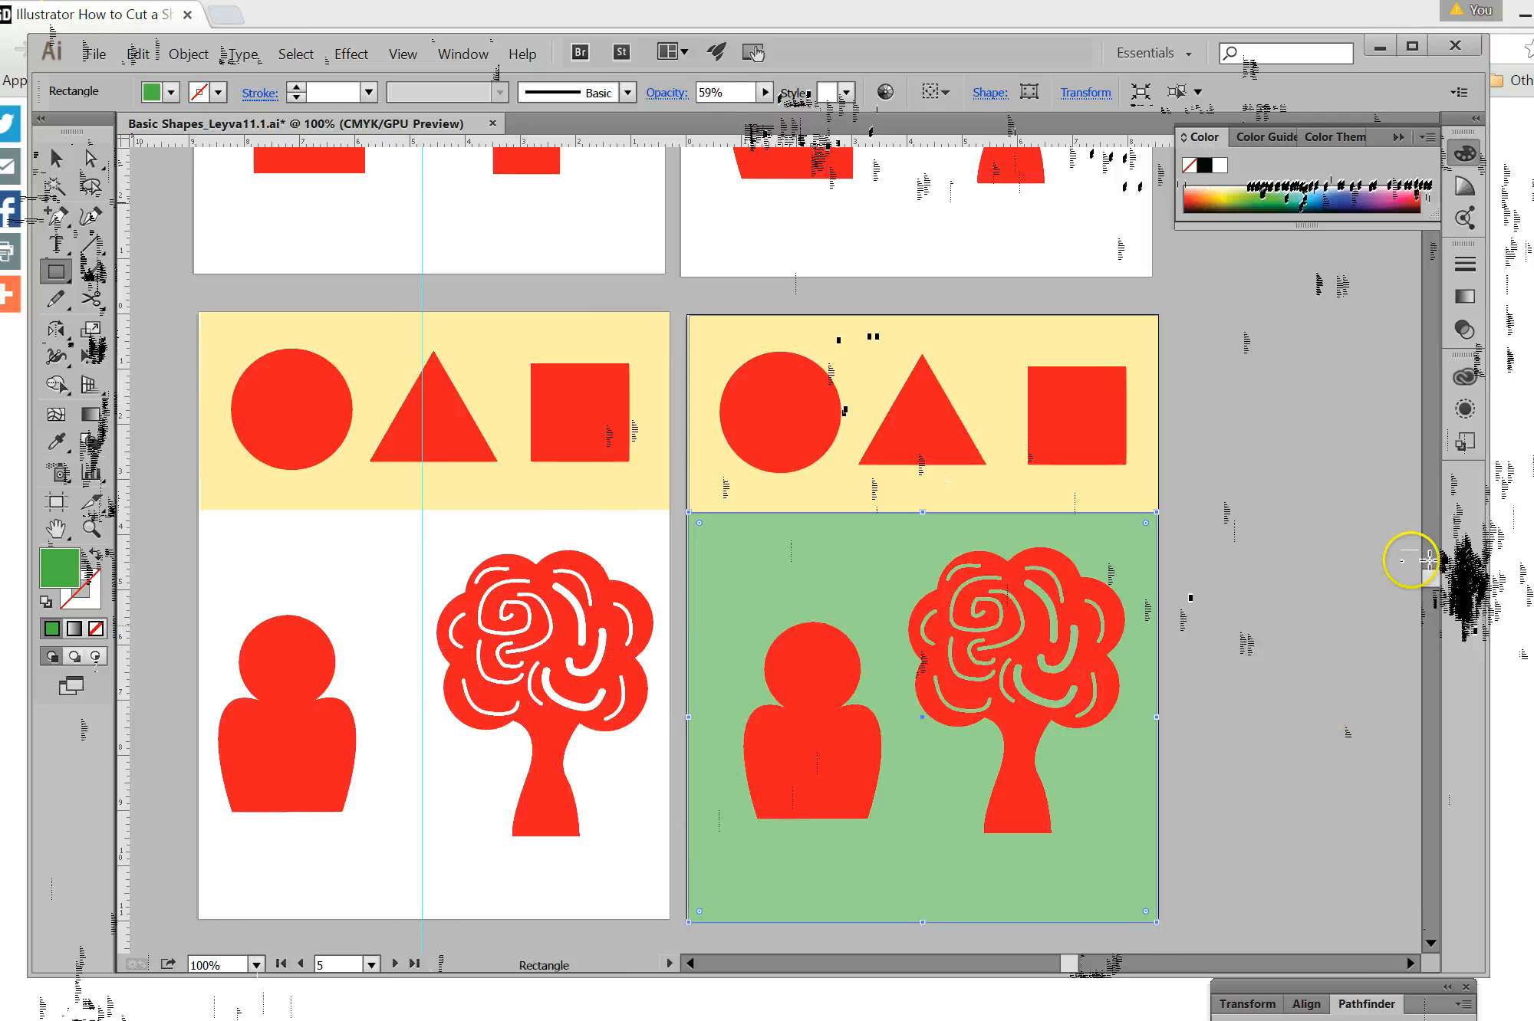
# Collapse the colour spectrum and show the document at actual size.
pyautogui.click(1391, 132)
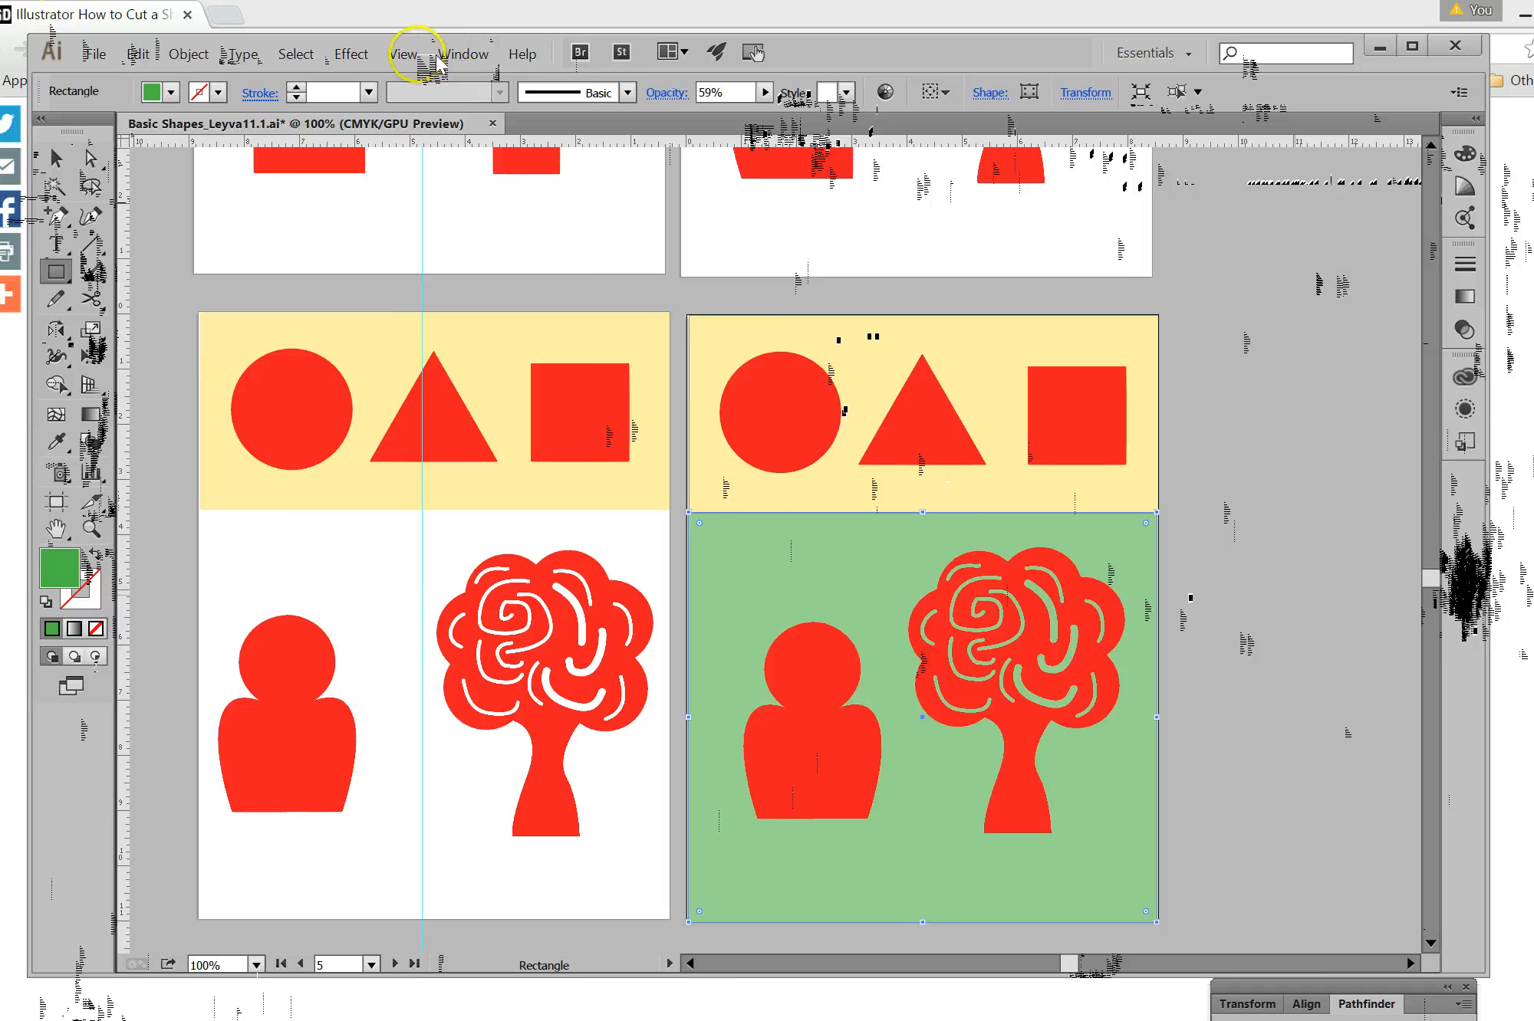
pyautogui.click(403, 54)
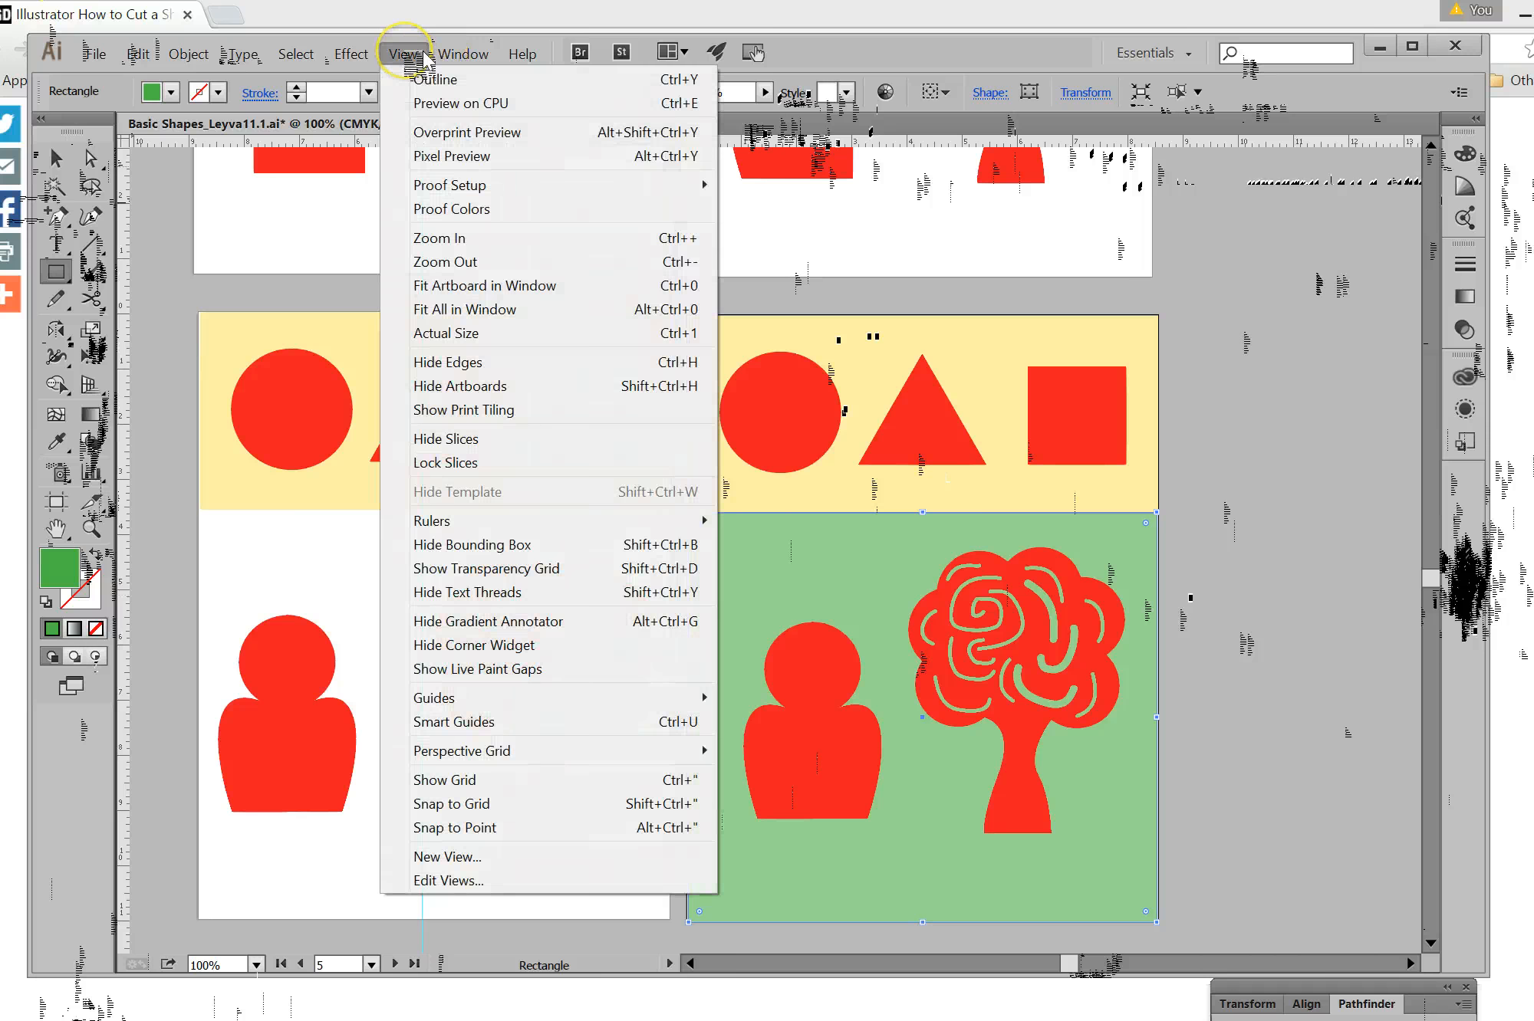
pyautogui.click(476, 335)
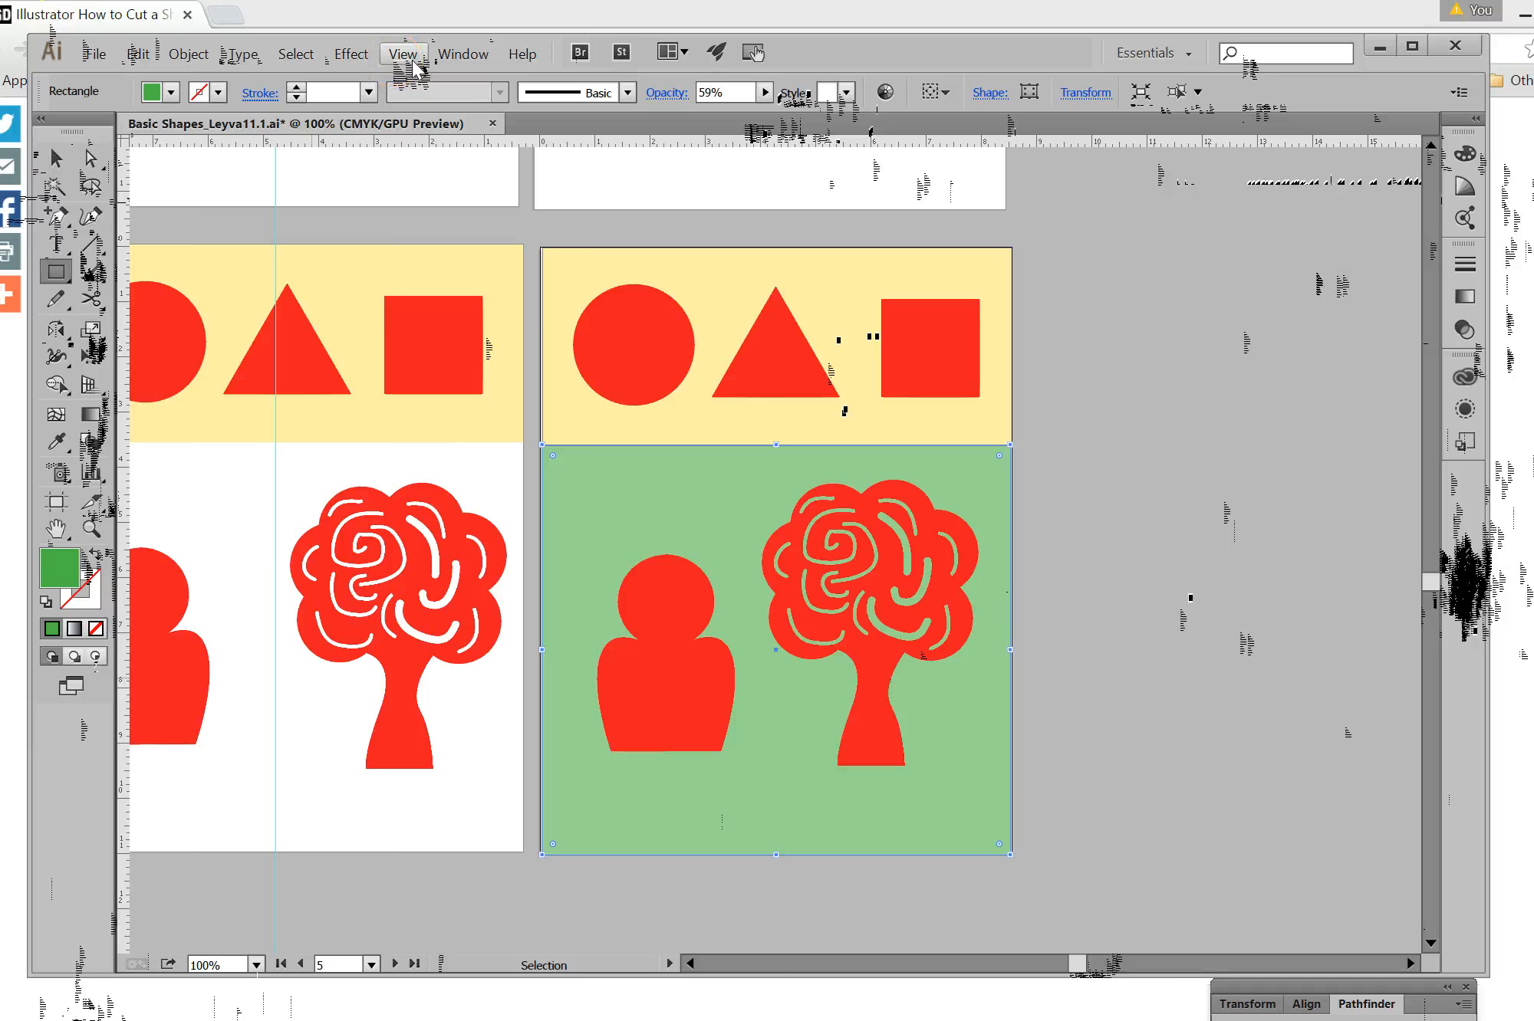
# Hide the horizontal and vertical guides crossing the artboards to review the finished stages without guide lines.
pyautogui.hotkey('ctrl', '-')
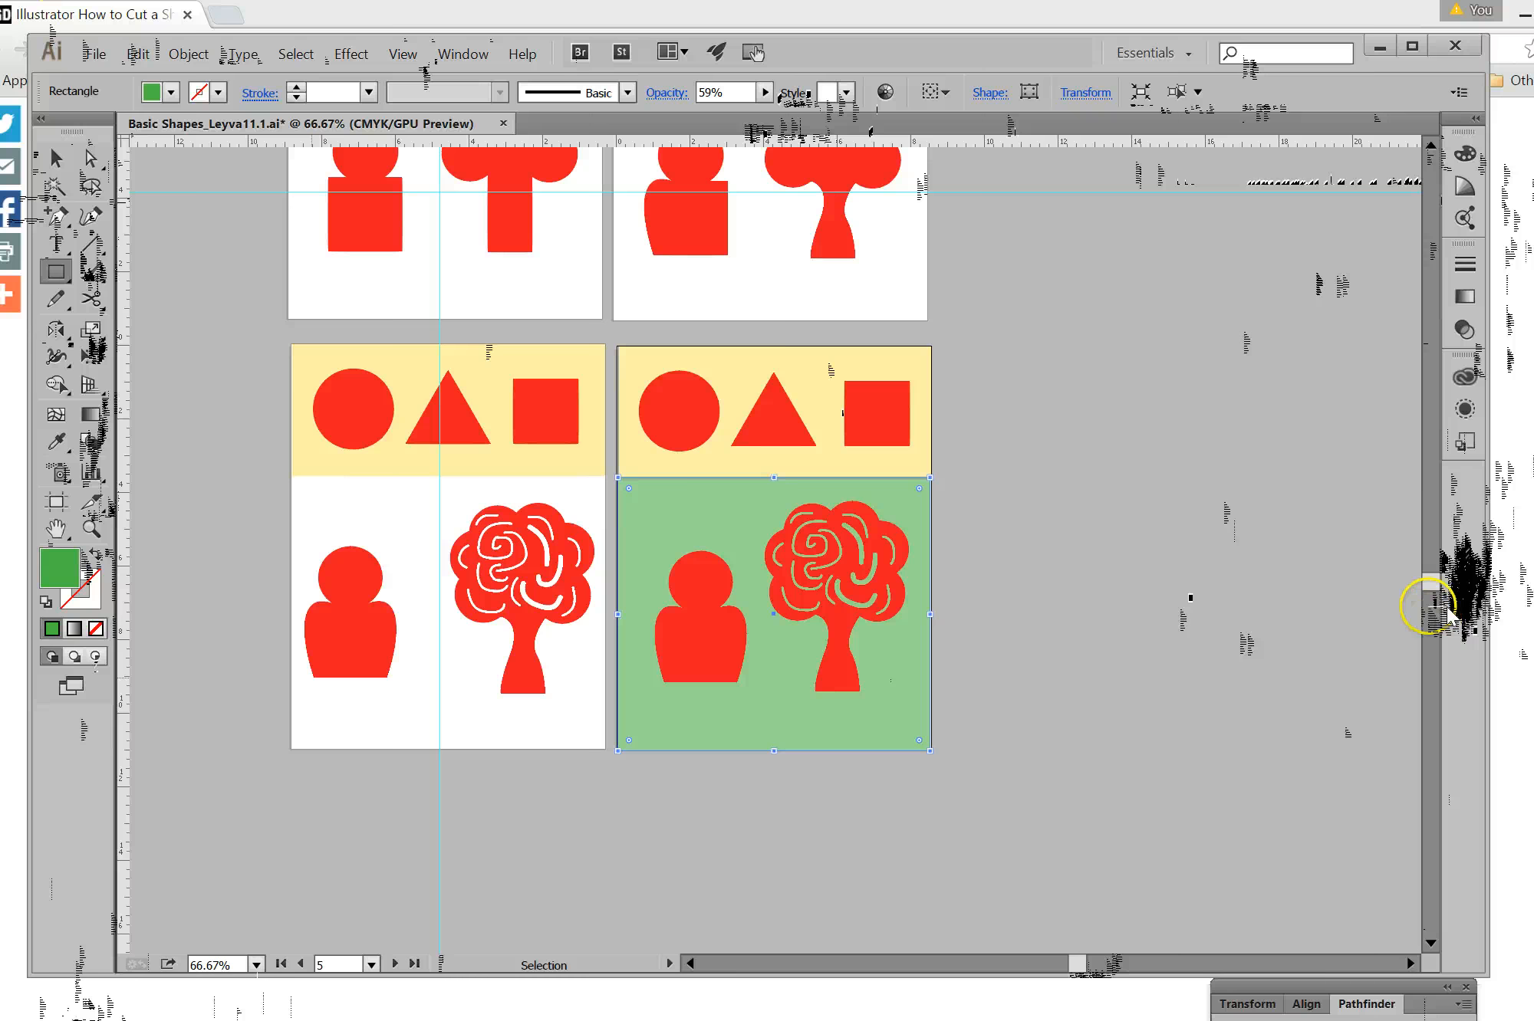
pyautogui.moveTo(1449, 587); pyautogui.dragTo(1450, 558)
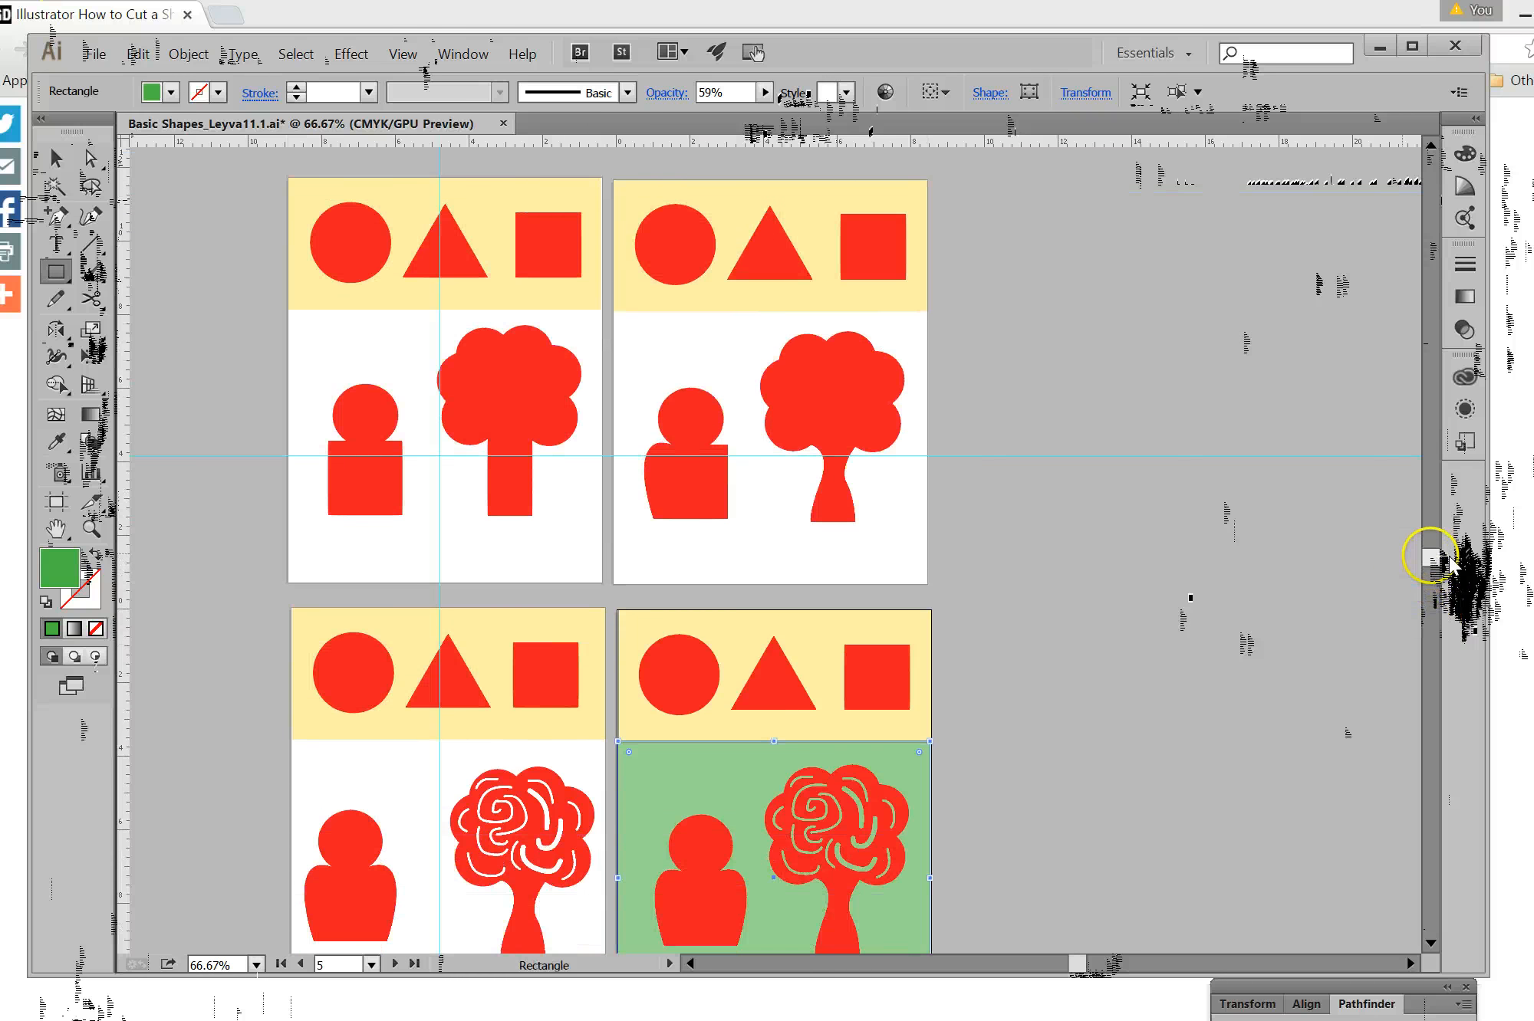
pyautogui.click(402, 54)
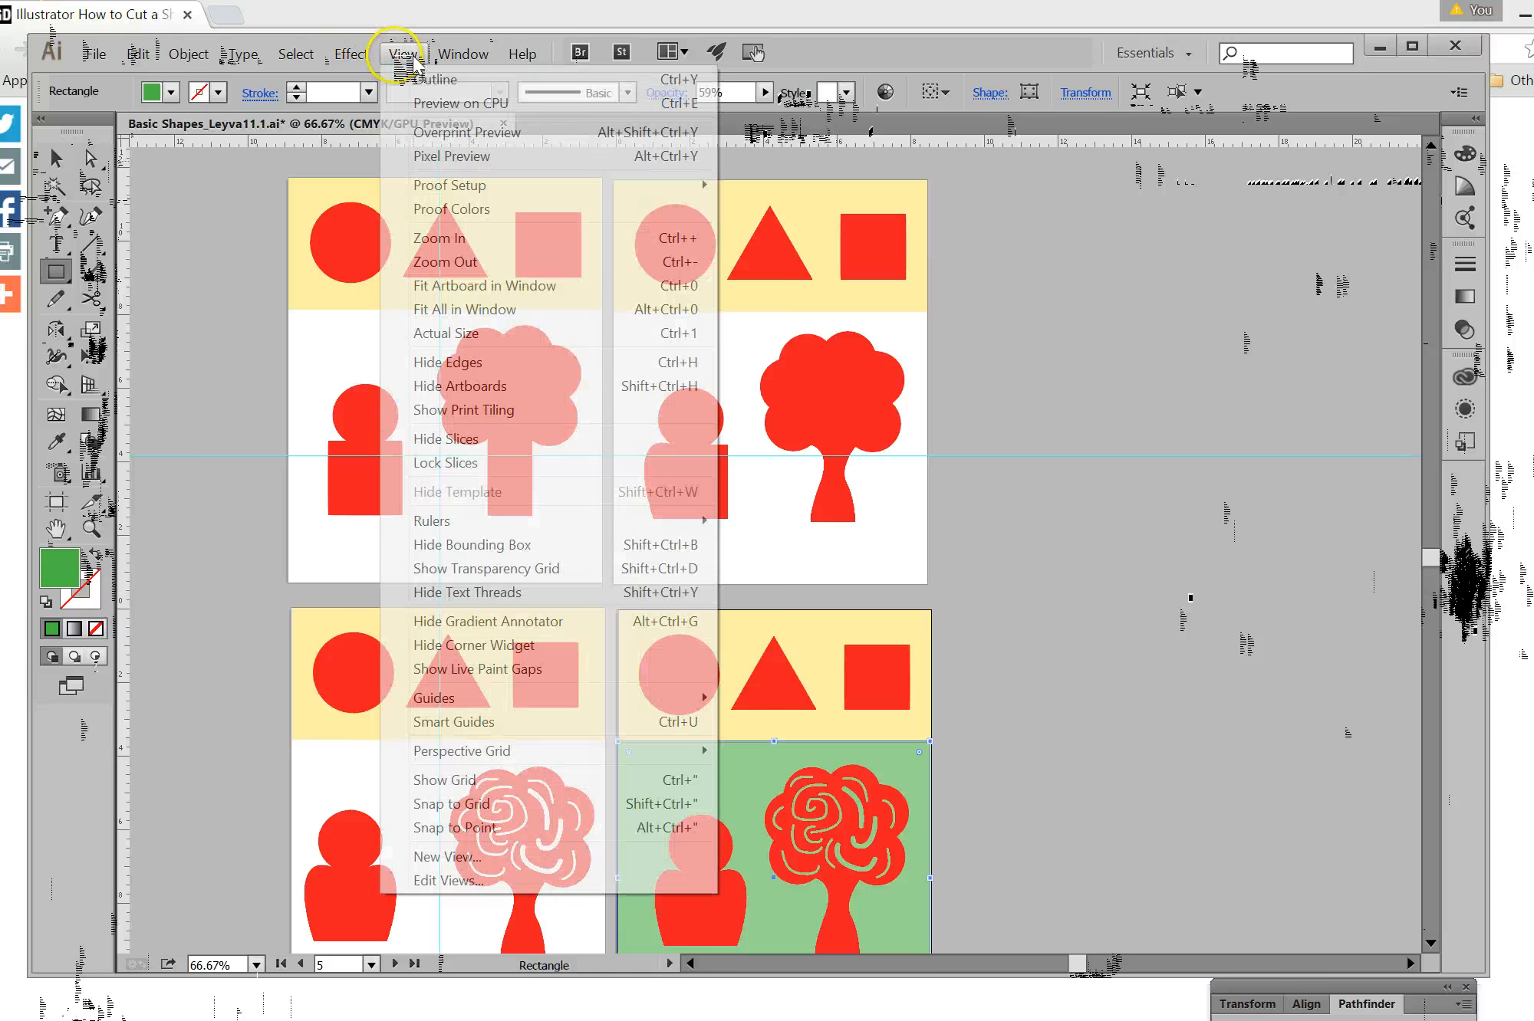
pyautogui.moveTo(431, 698)
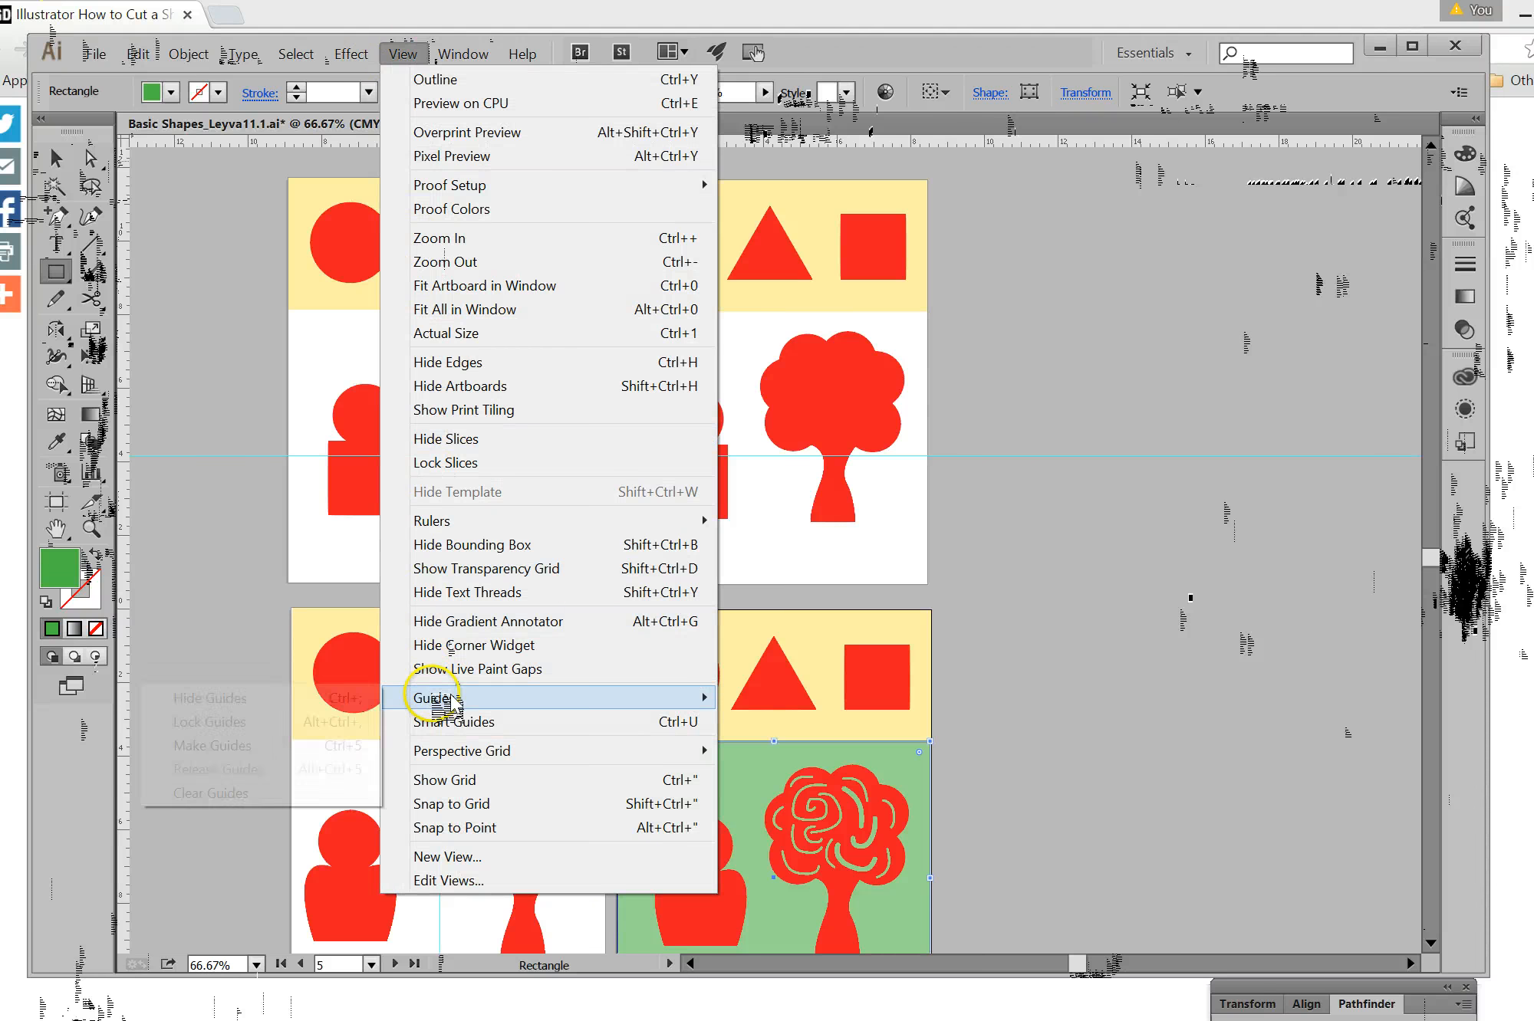
pyautogui.click(259, 699)
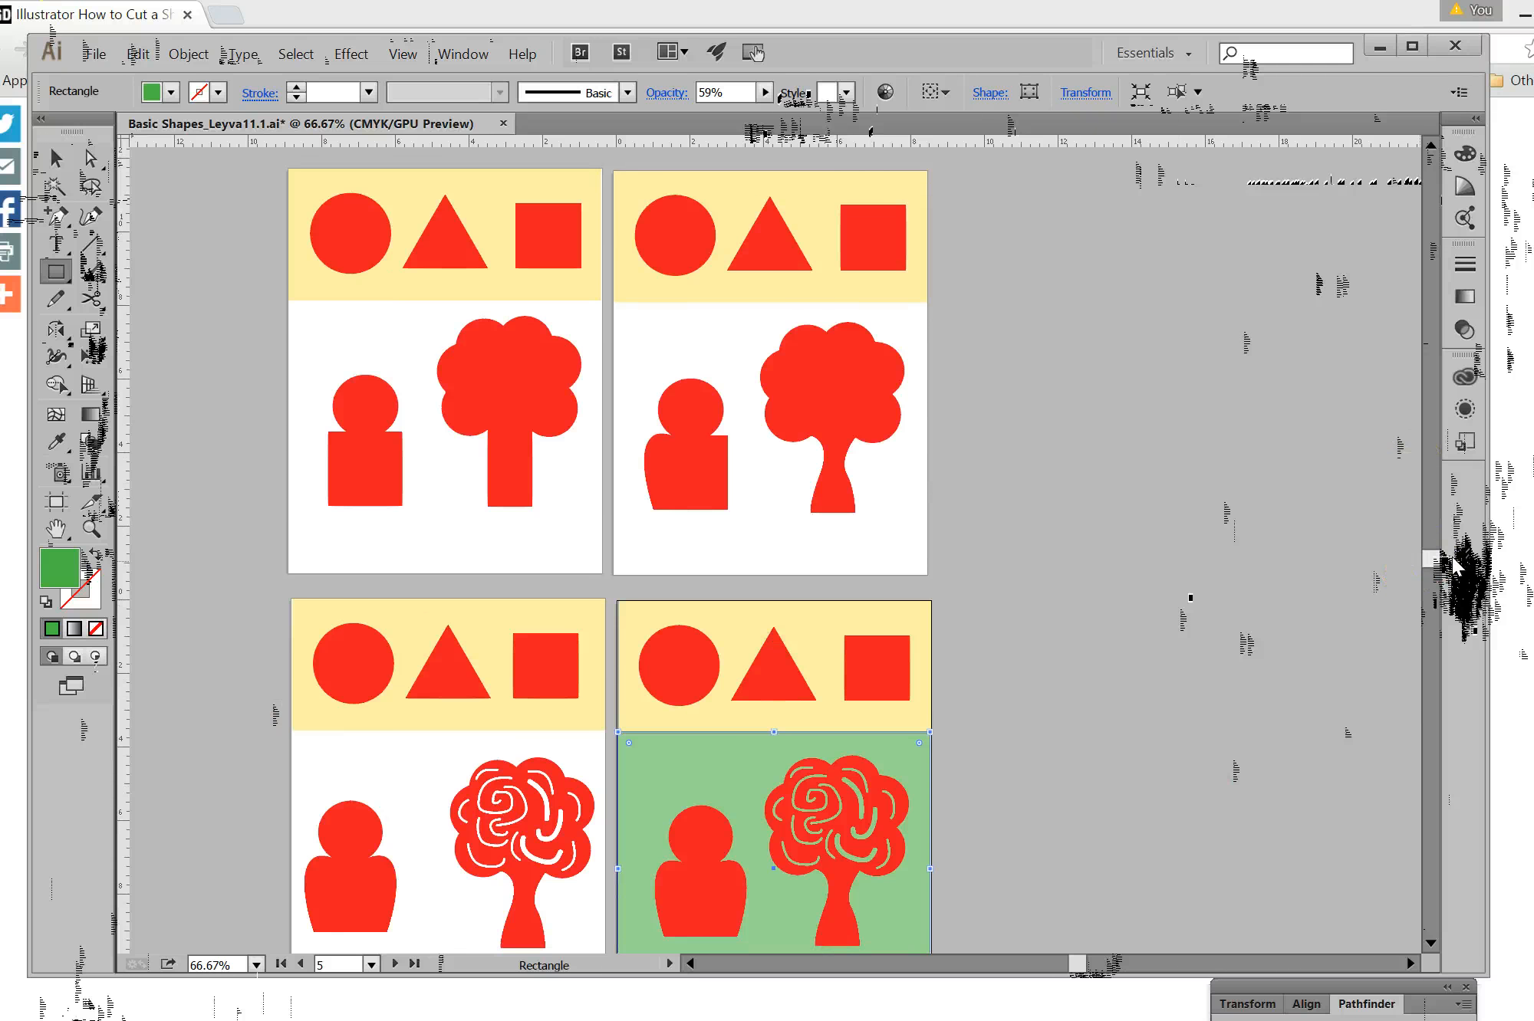
pyautogui.moveTo(1454, 565); pyautogui.dragTo(1455, 566)
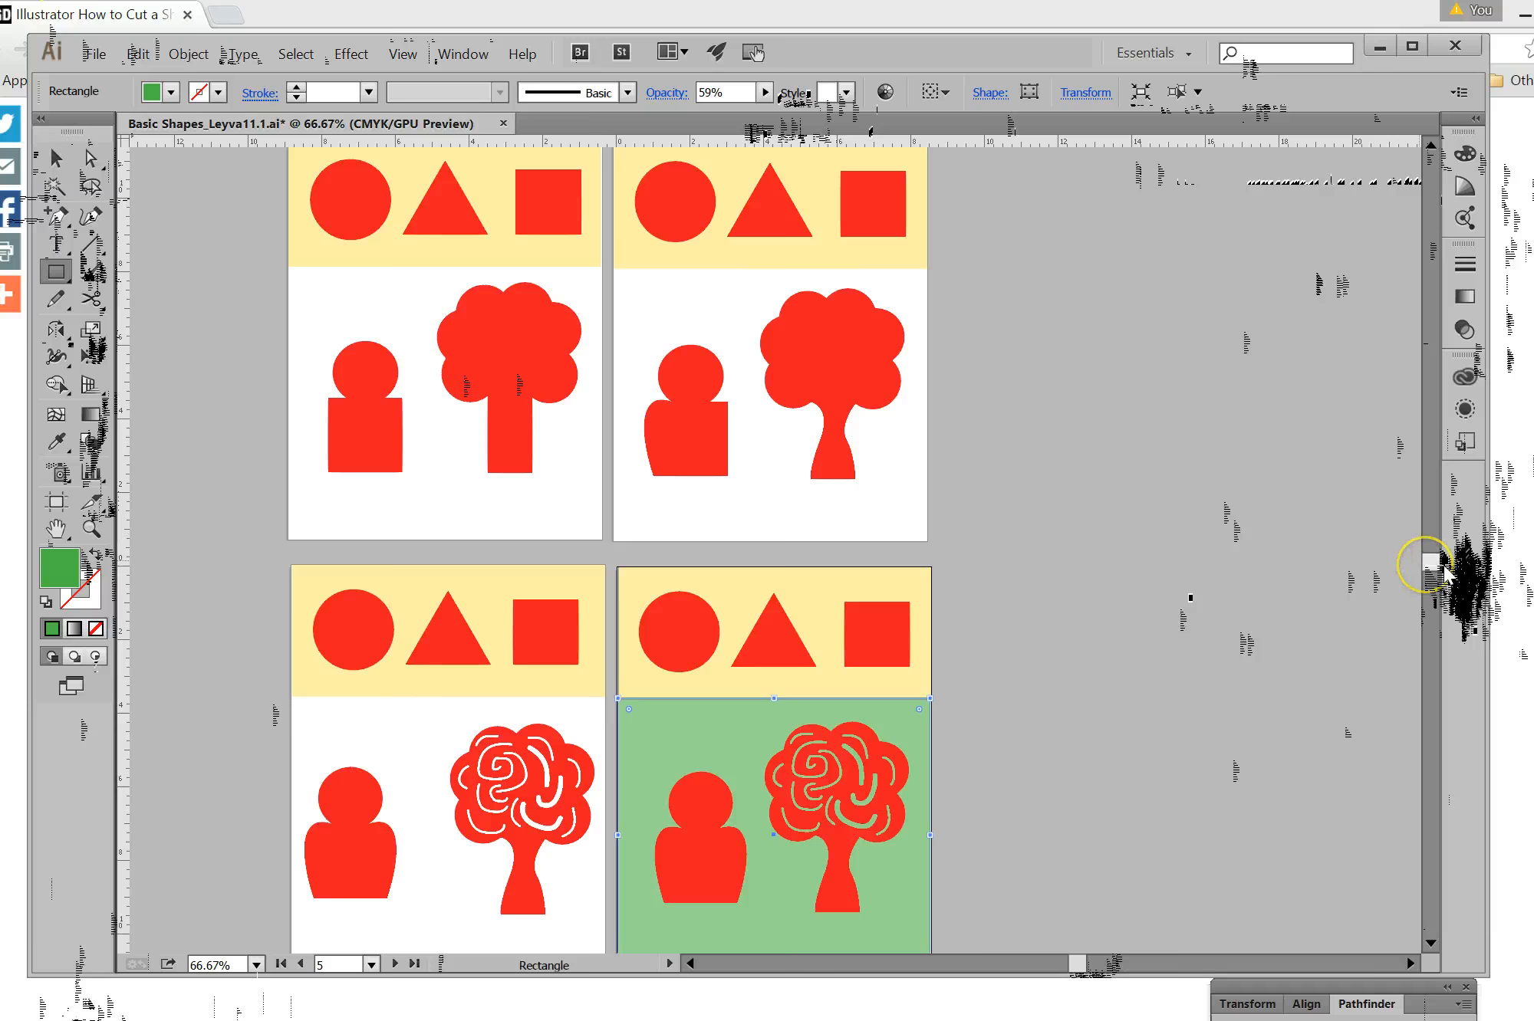
pyautogui.scroll(-2, 1446, 575)
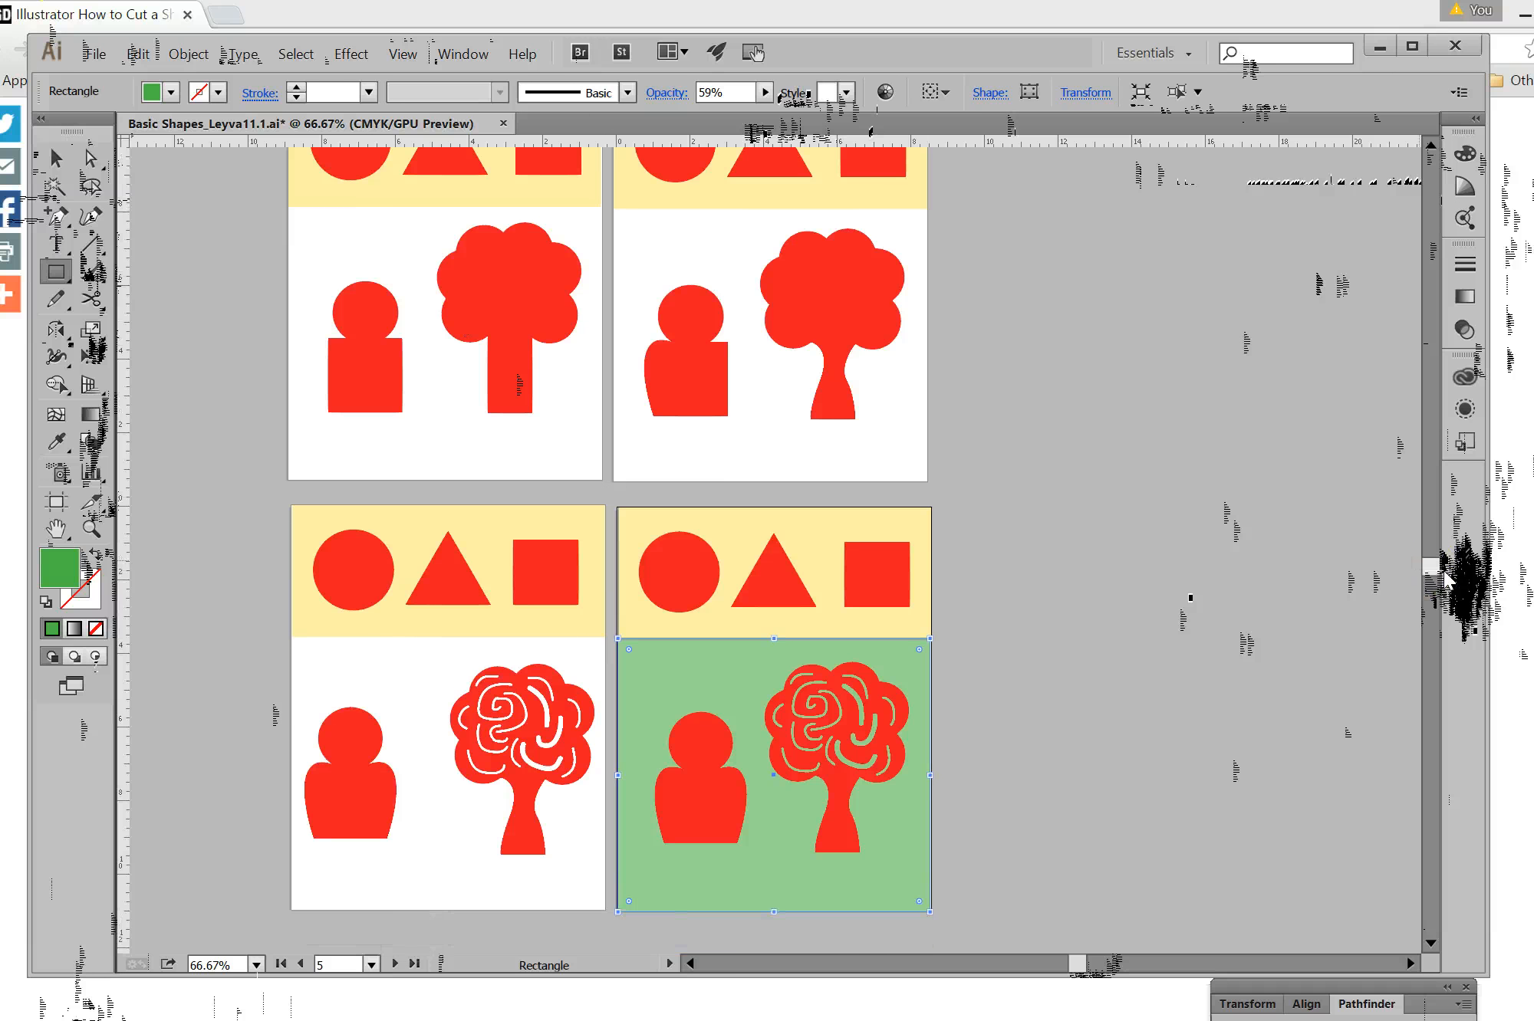